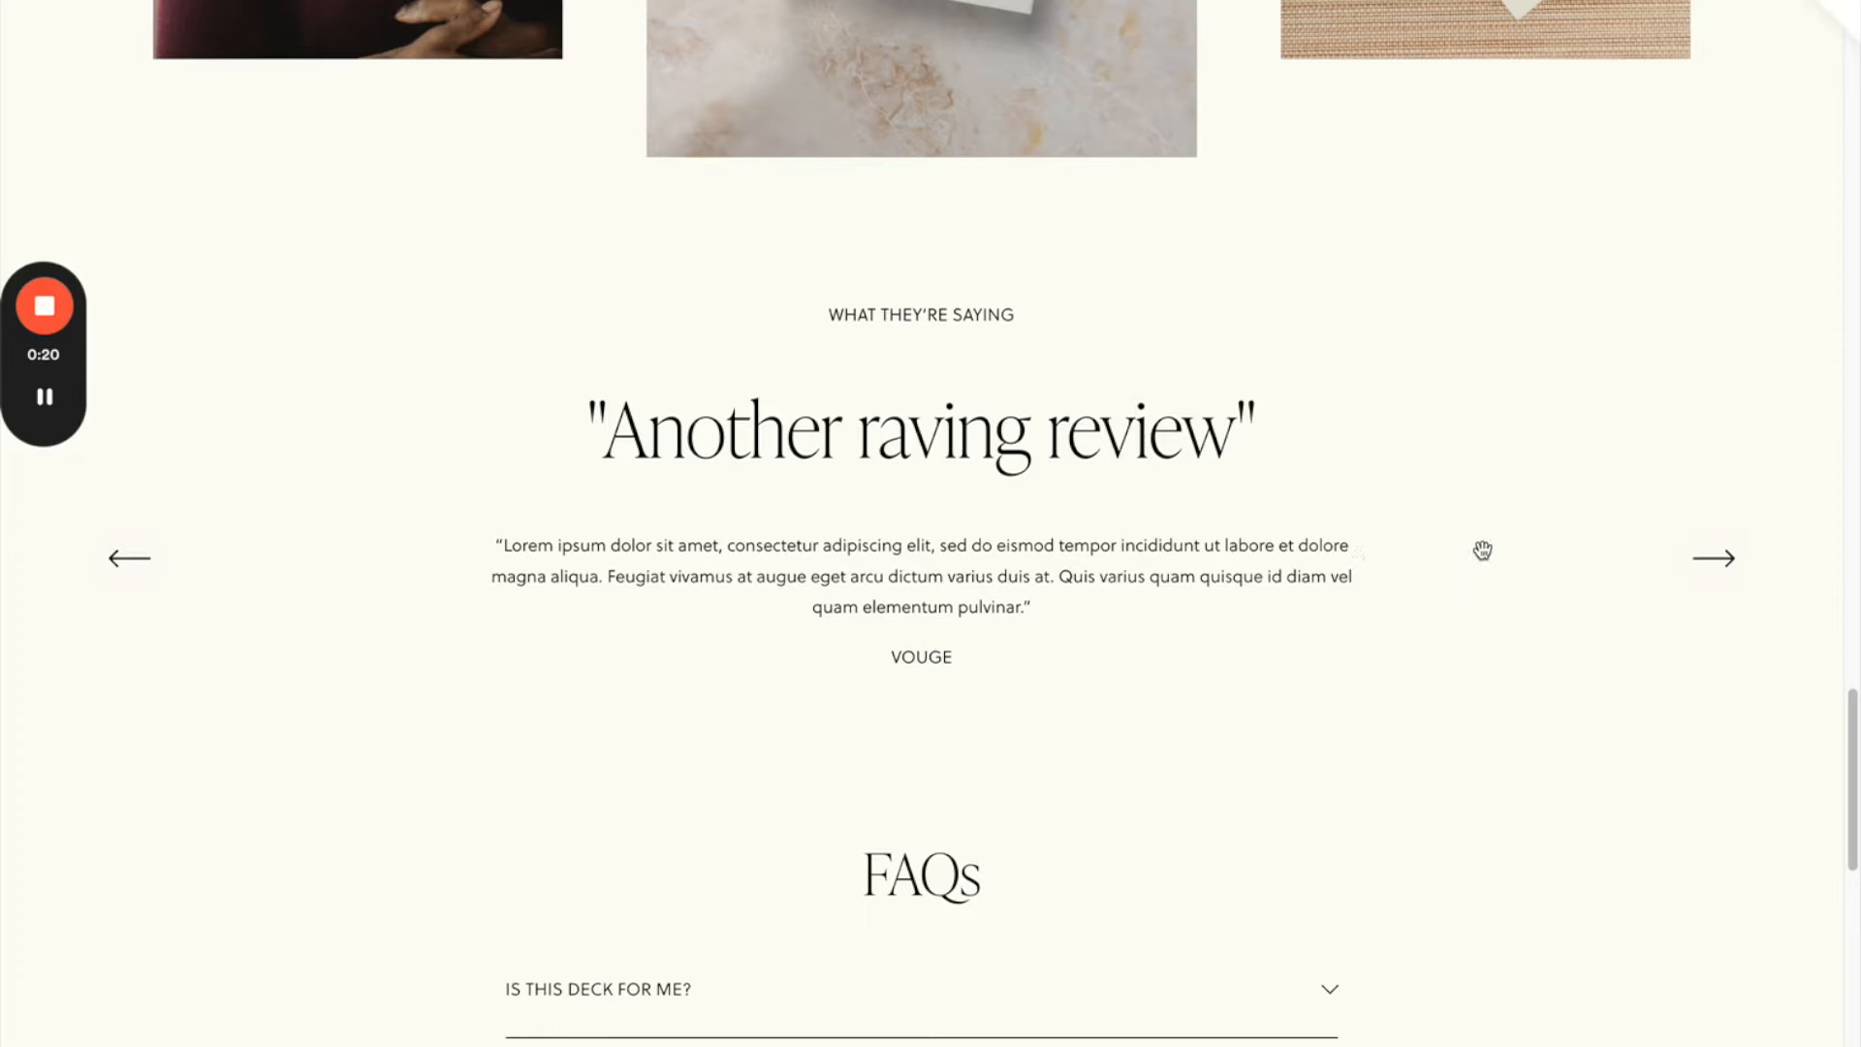
- Browse the testimonial sliders on the example sites, advancing the single-quote, round-portrait and three-card versions
{"action": "left_click", "coordinate": [1713, 559]}
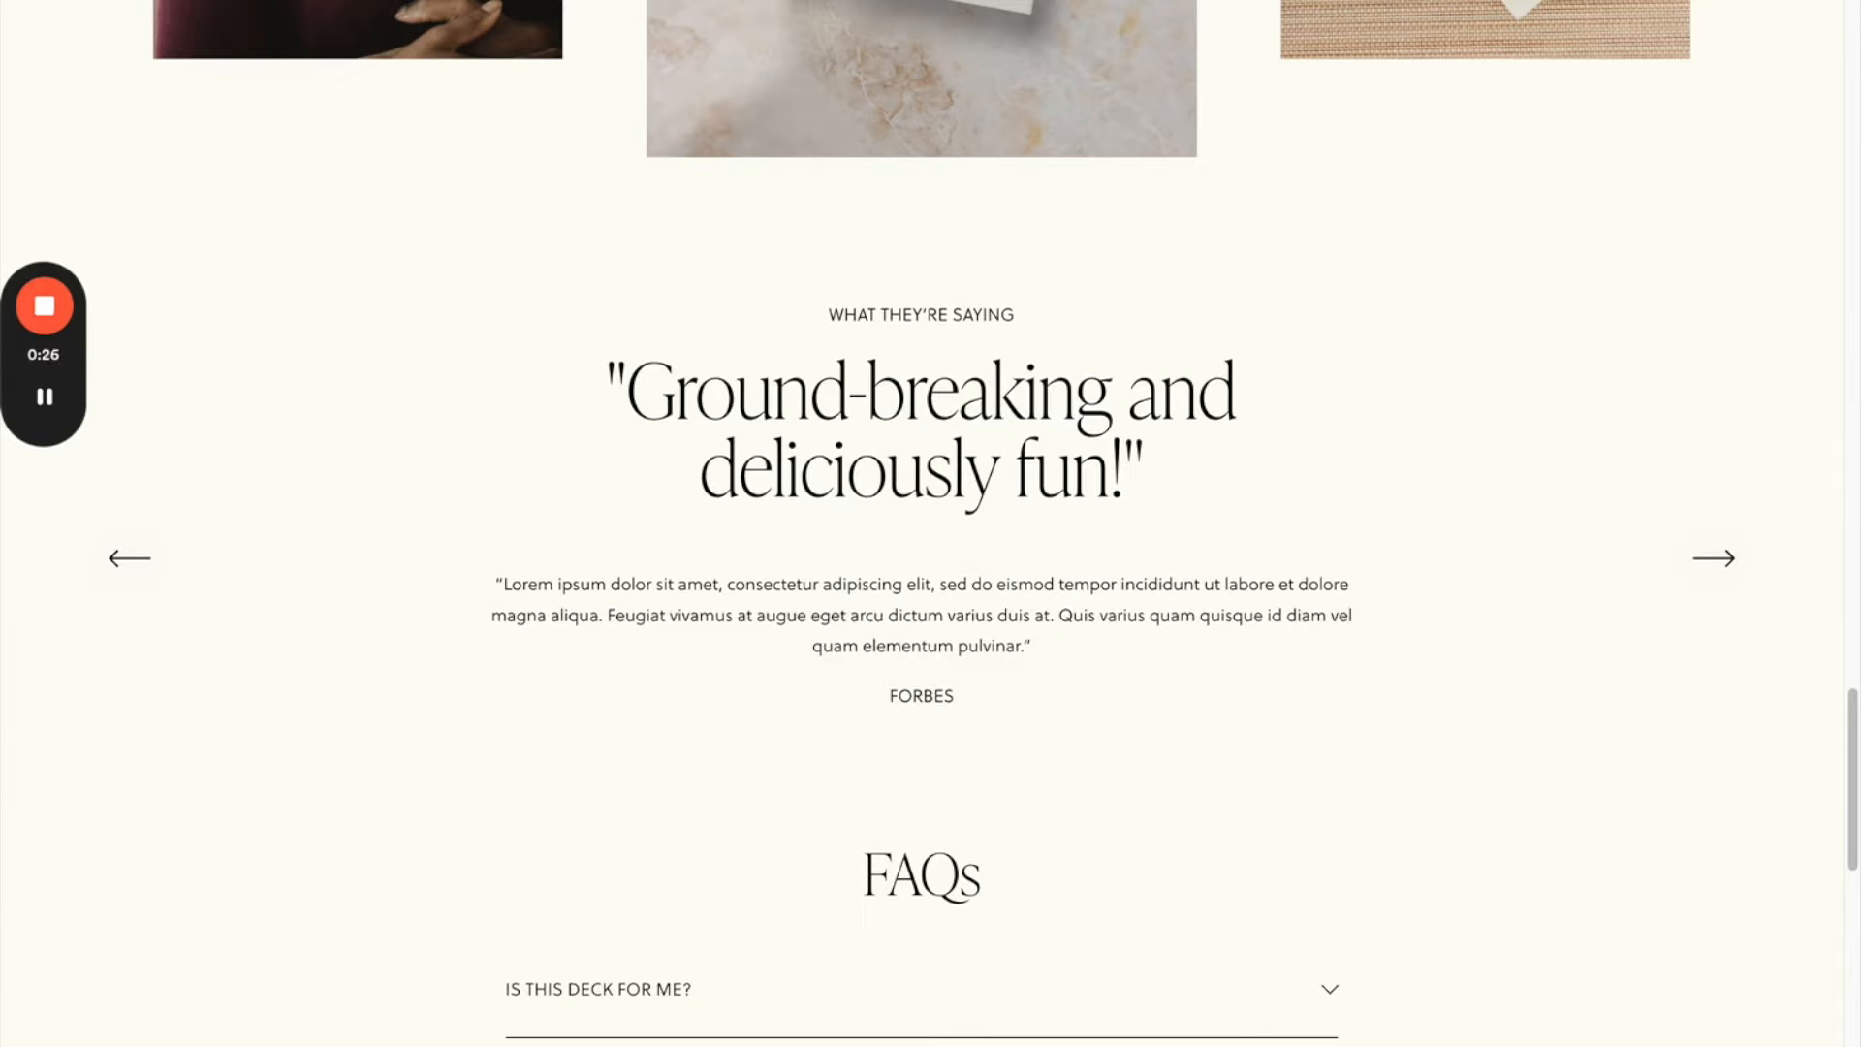
{"action": "left_click", "coordinate": [485, 2]}
{"action": "left_click", "coordinate": [1720, 511]}
{"action": "left_click", "coordinate": [1725, 508]}
{"action": "key", "text": "ctrl+Tab"}
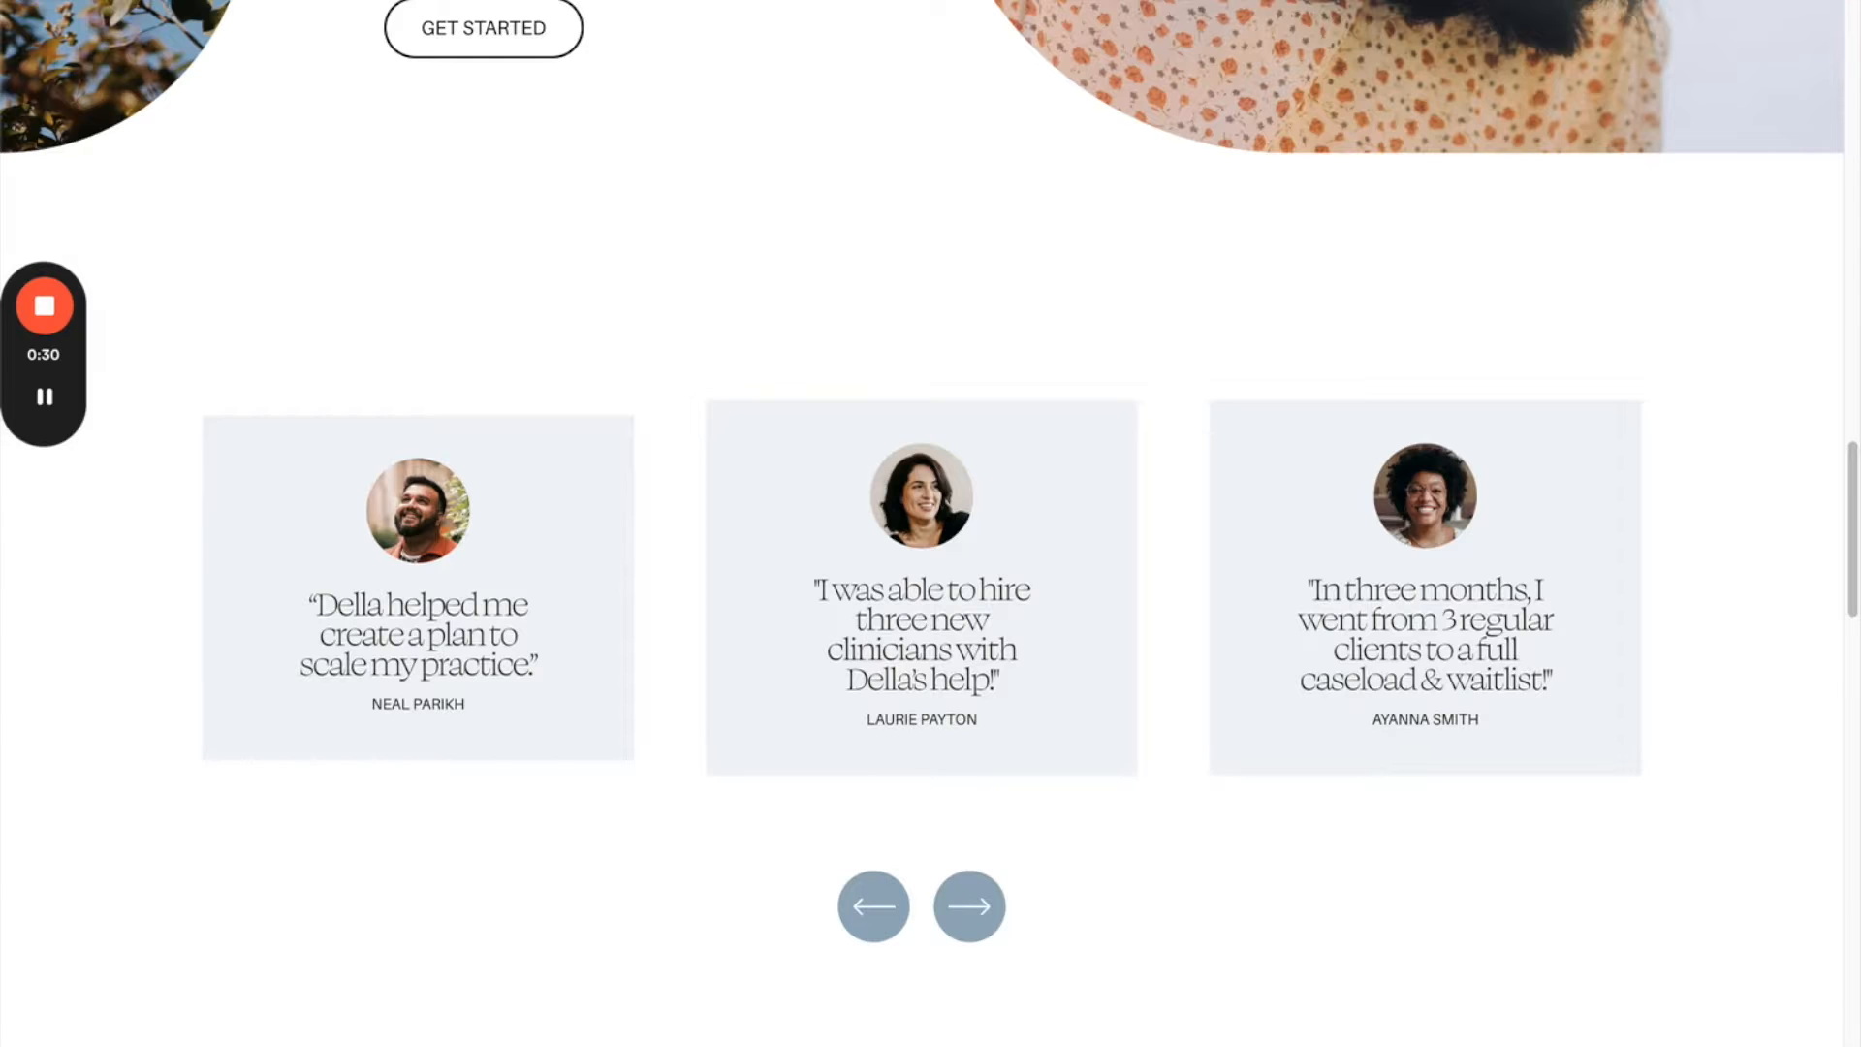
{"action": "left_click", "coordinate": [995, 925]}
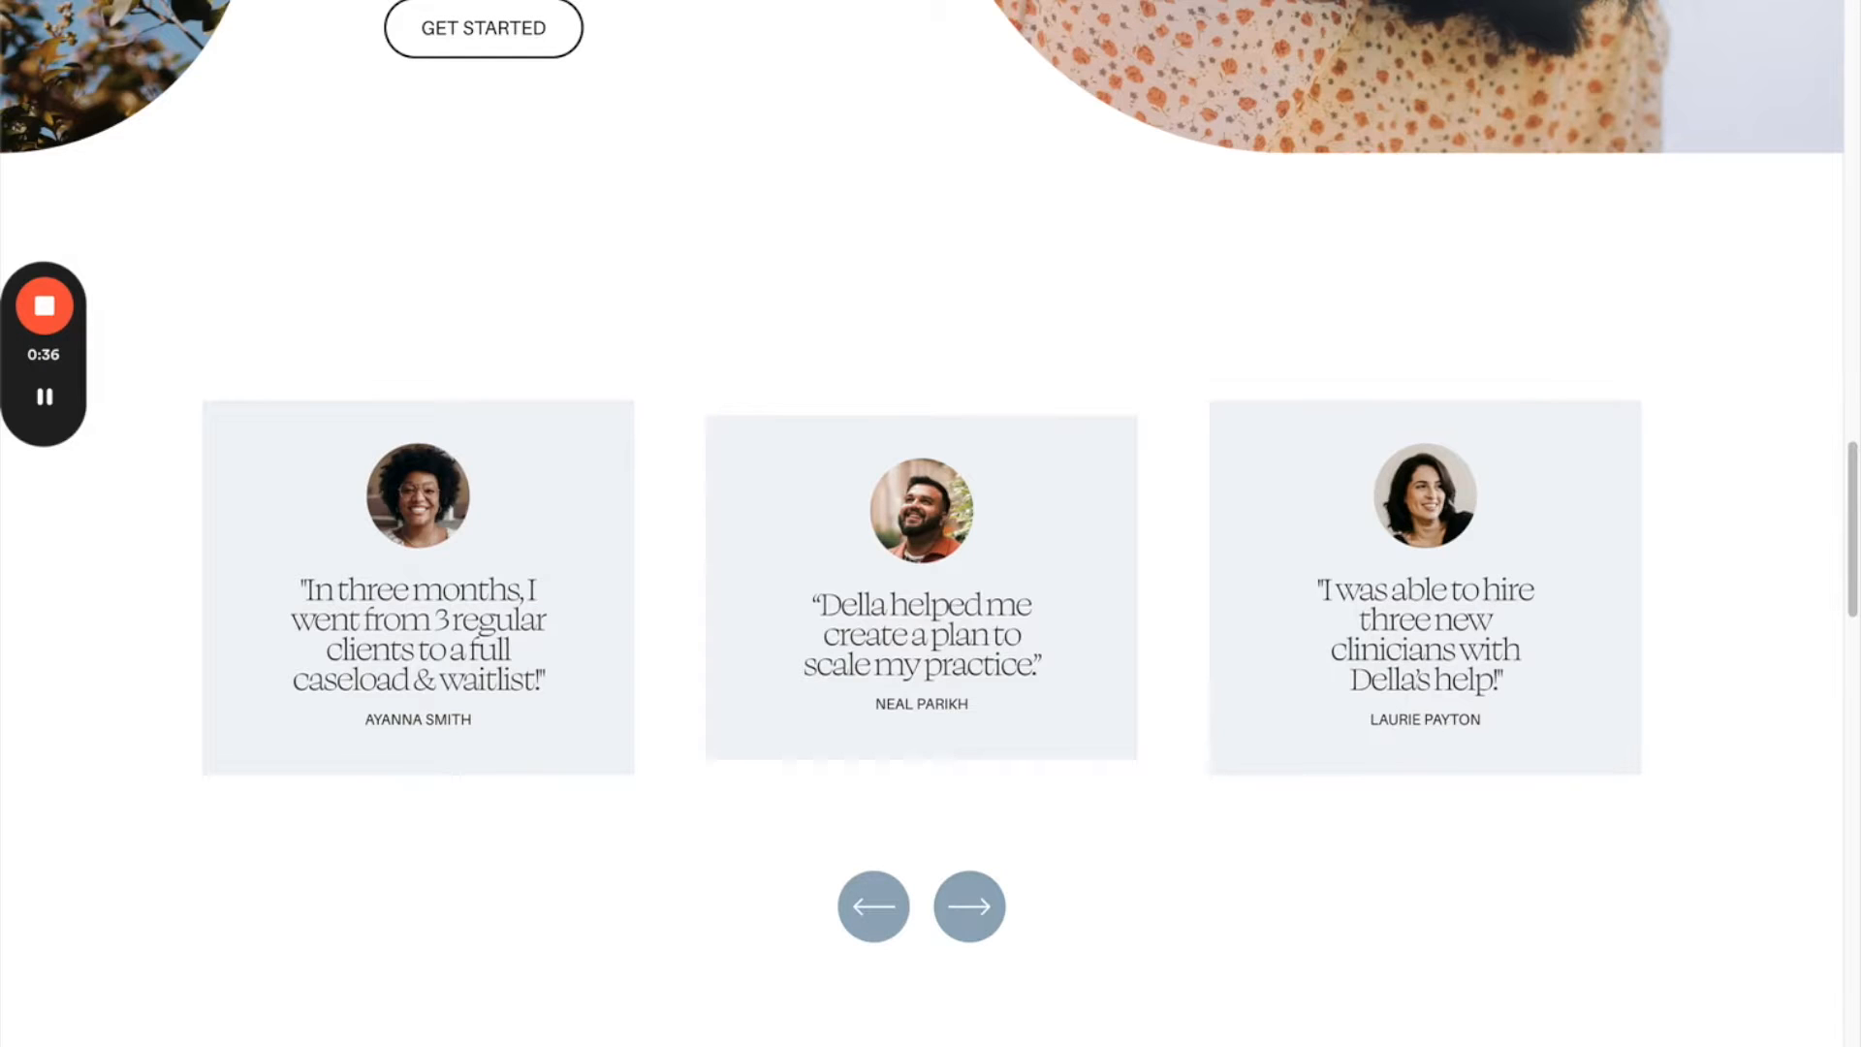
{"action": "left_click", "coordinate": [252, 2]}
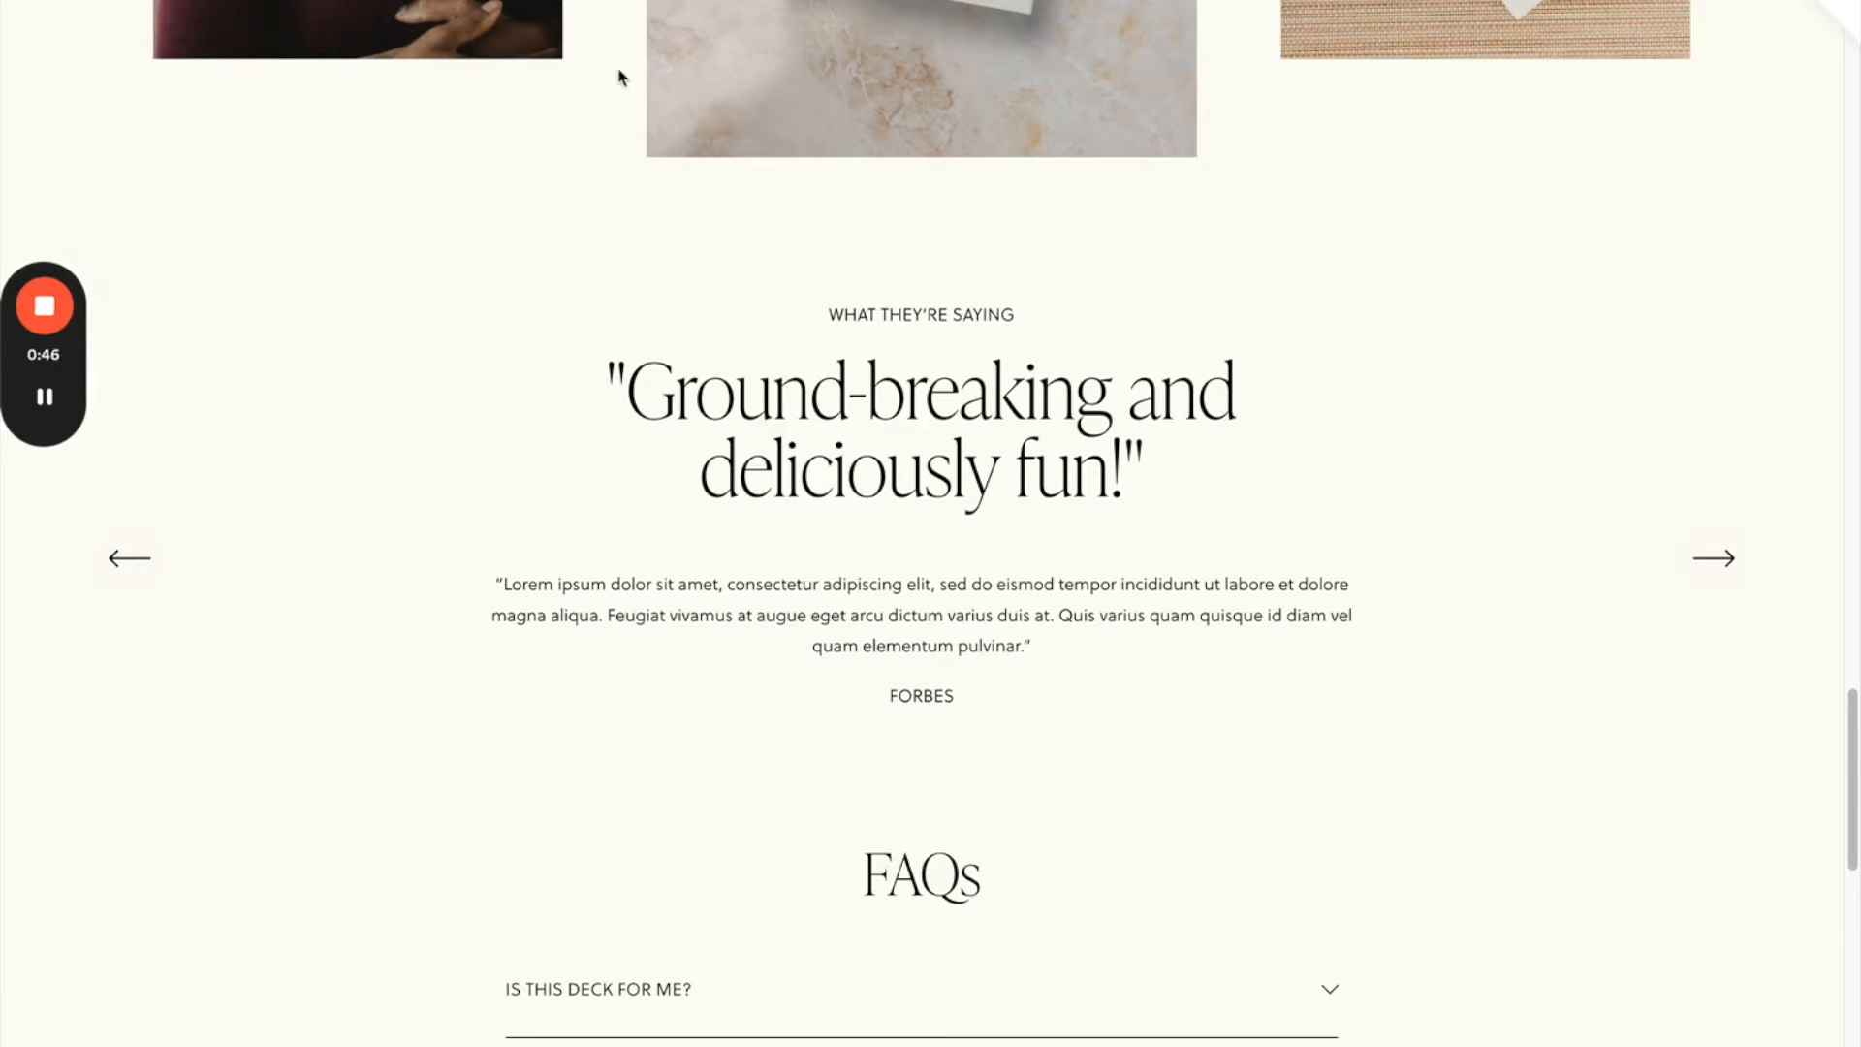
- Compare the single-portrait testimonial slider with the three-card one by moving their slides forward and back
{"action": "key", "text": "ctrl+Tab"}
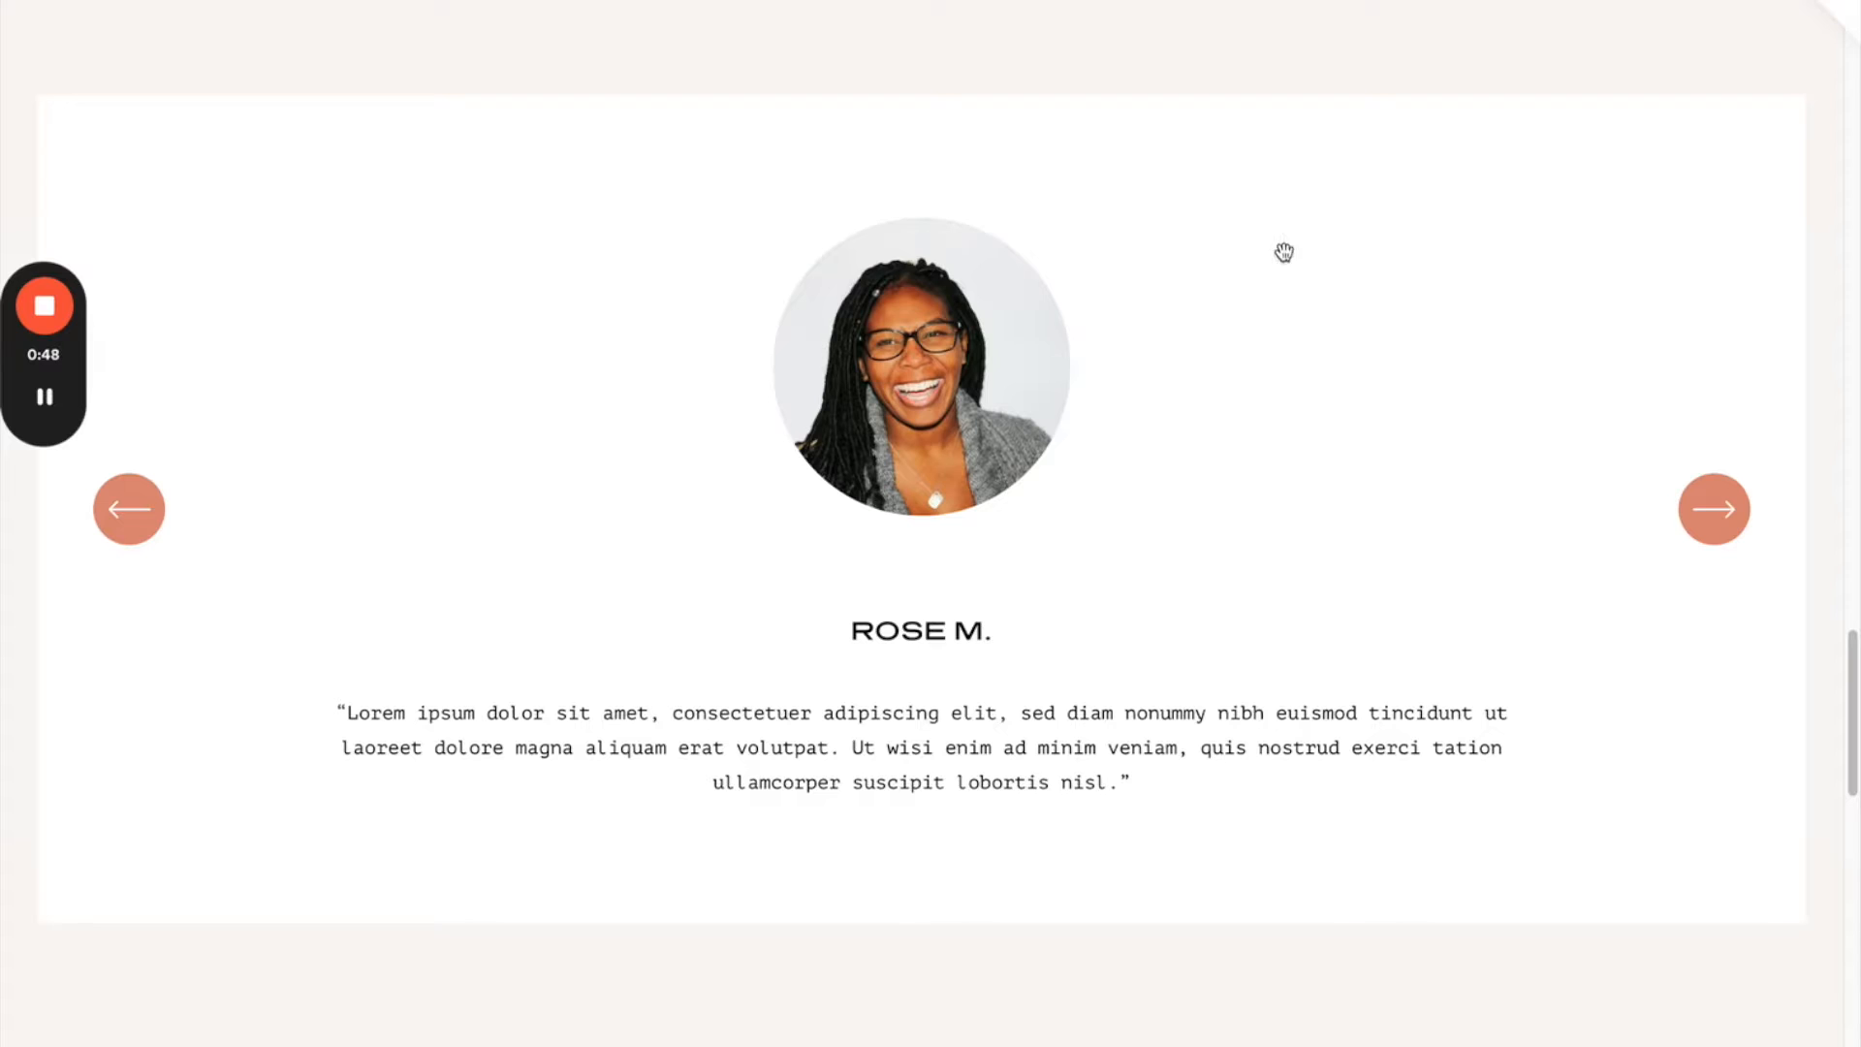
{"action": "left_click", "coordinate": [1713, 538]}
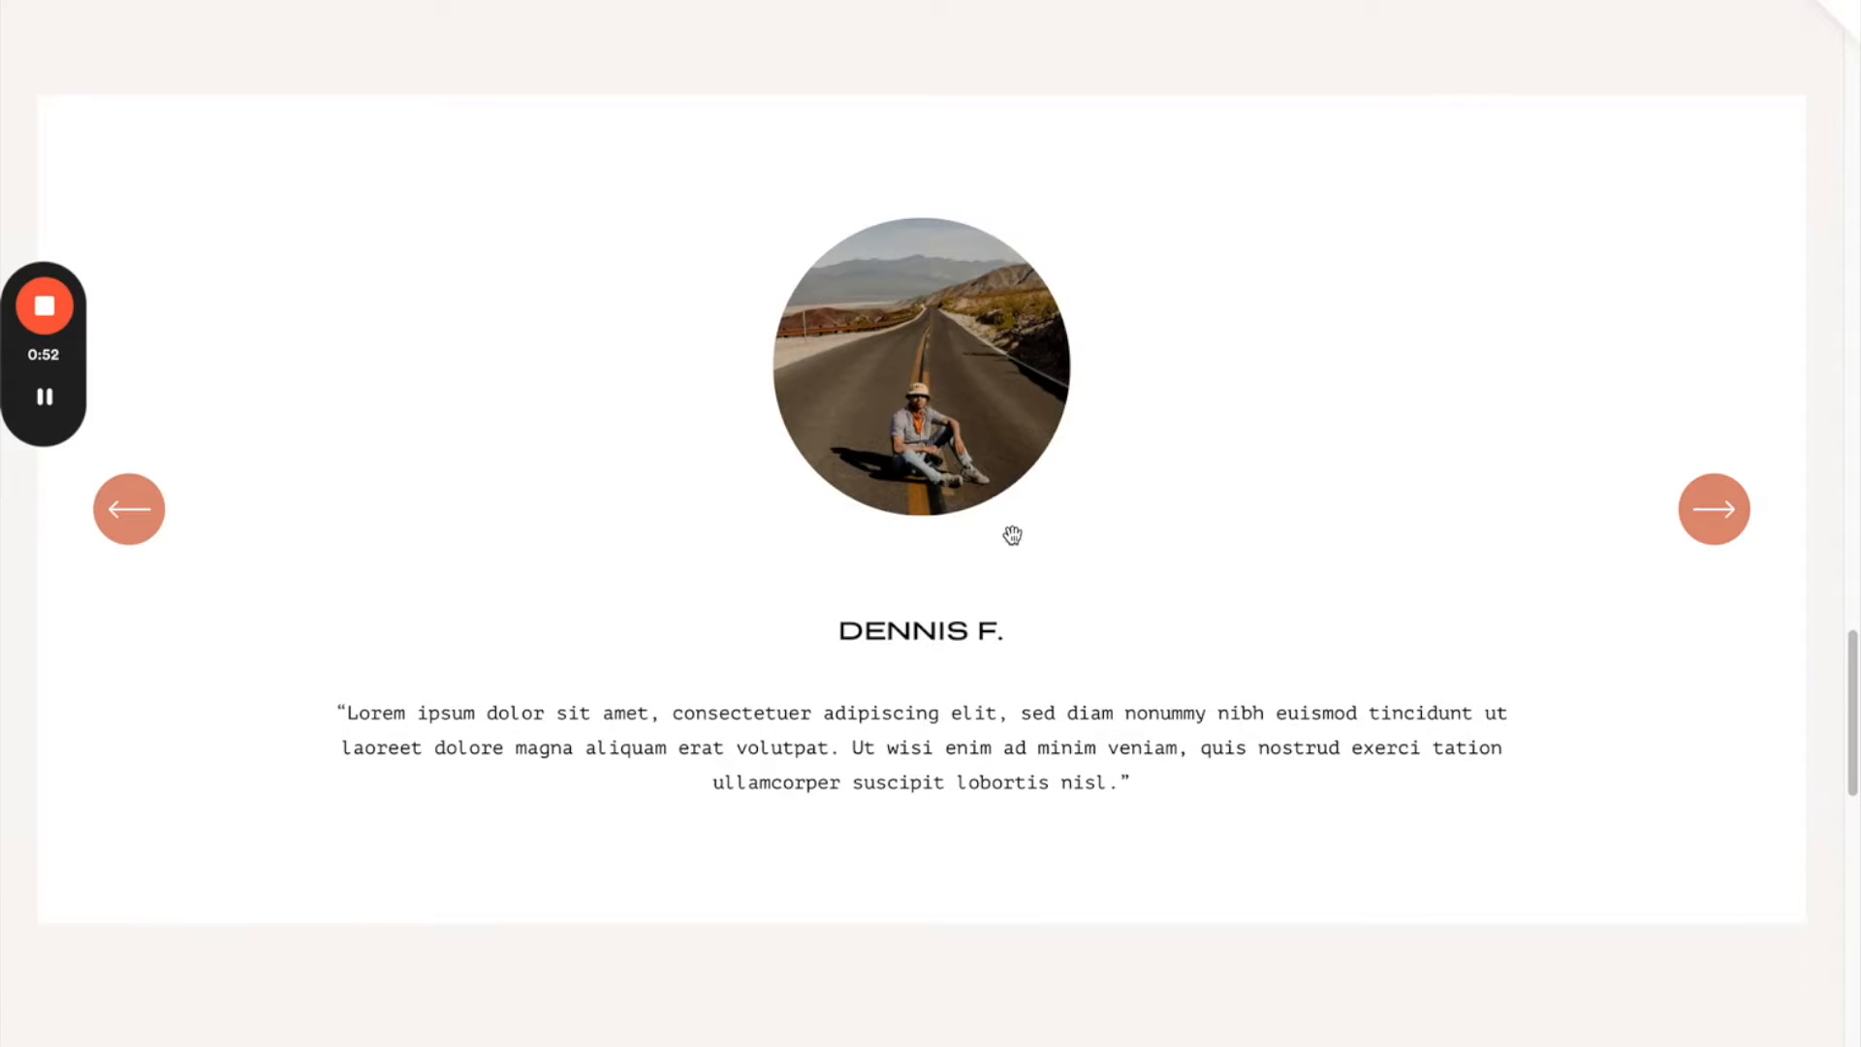
{"action": "key", "text": "ctrl+Tab"}
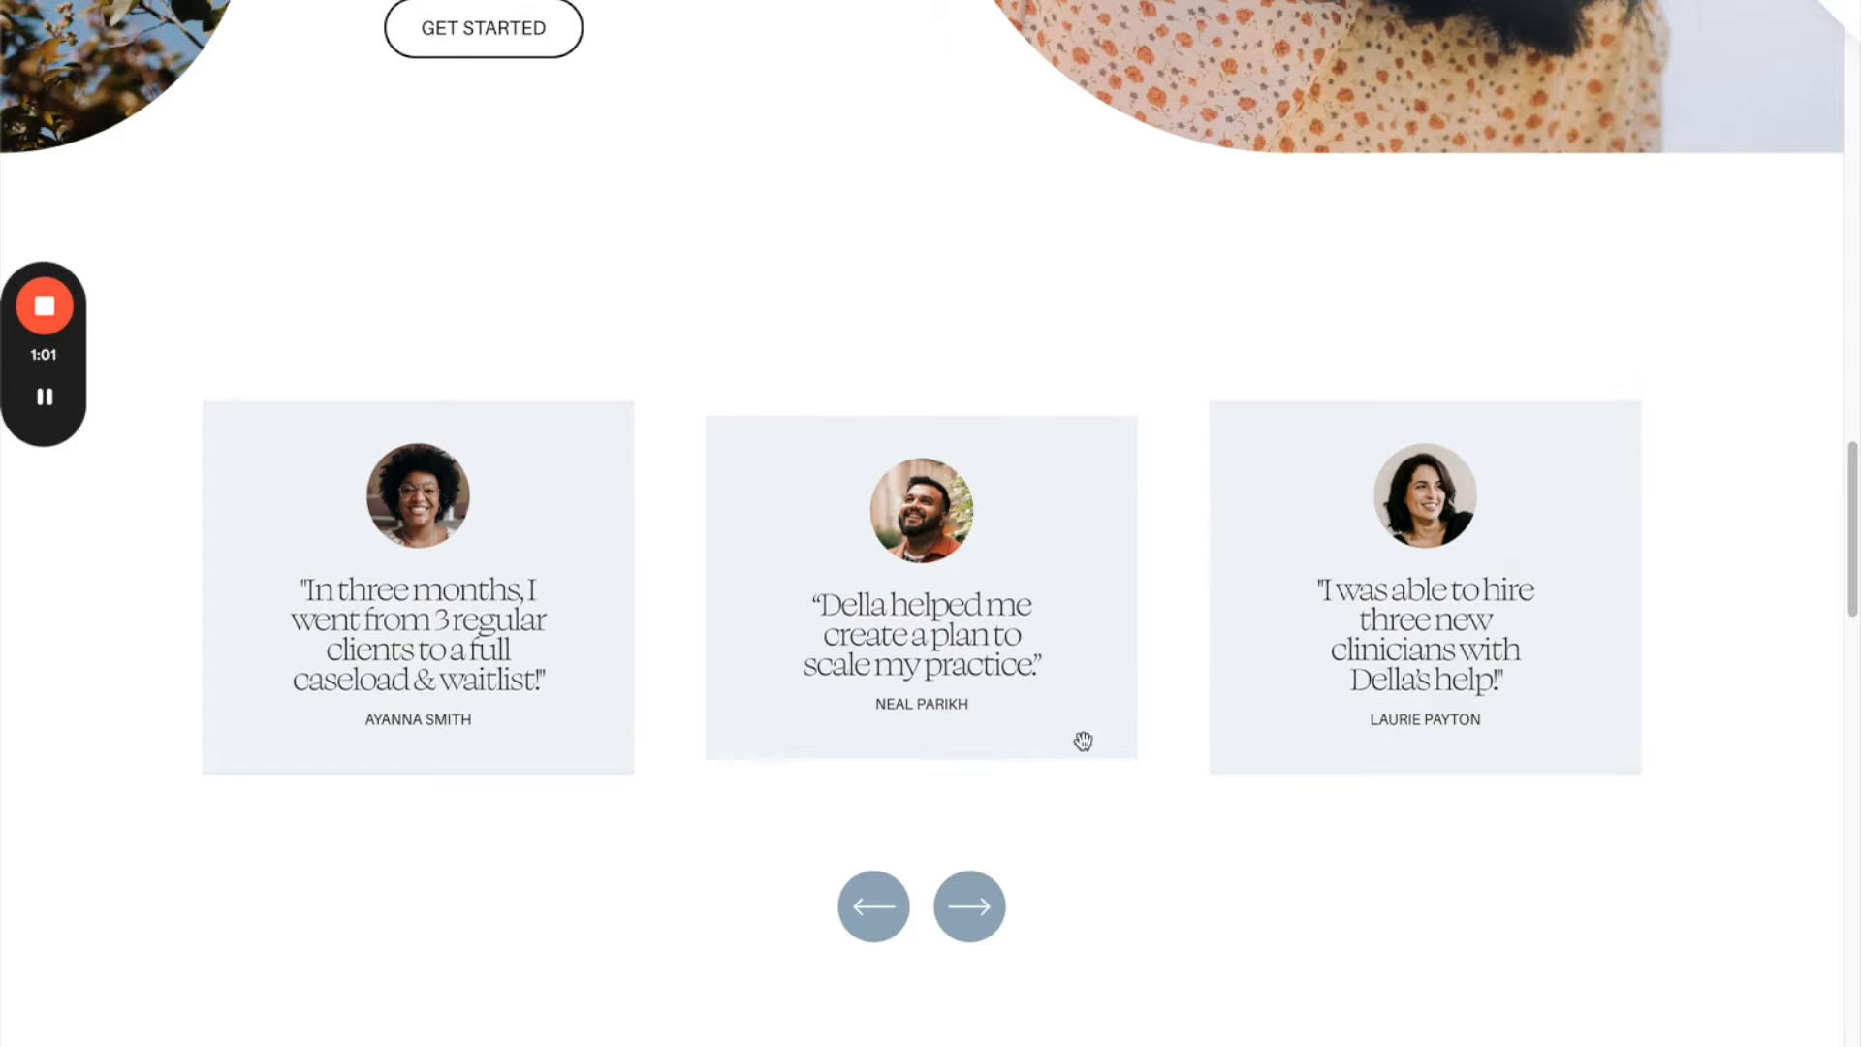
{"action": "left_click", "coordinate": [878, 907]}
{"action": "left_click", "coordinate": [981, 913]}
{"action": "left_click", "coordinate": [864, 911]}
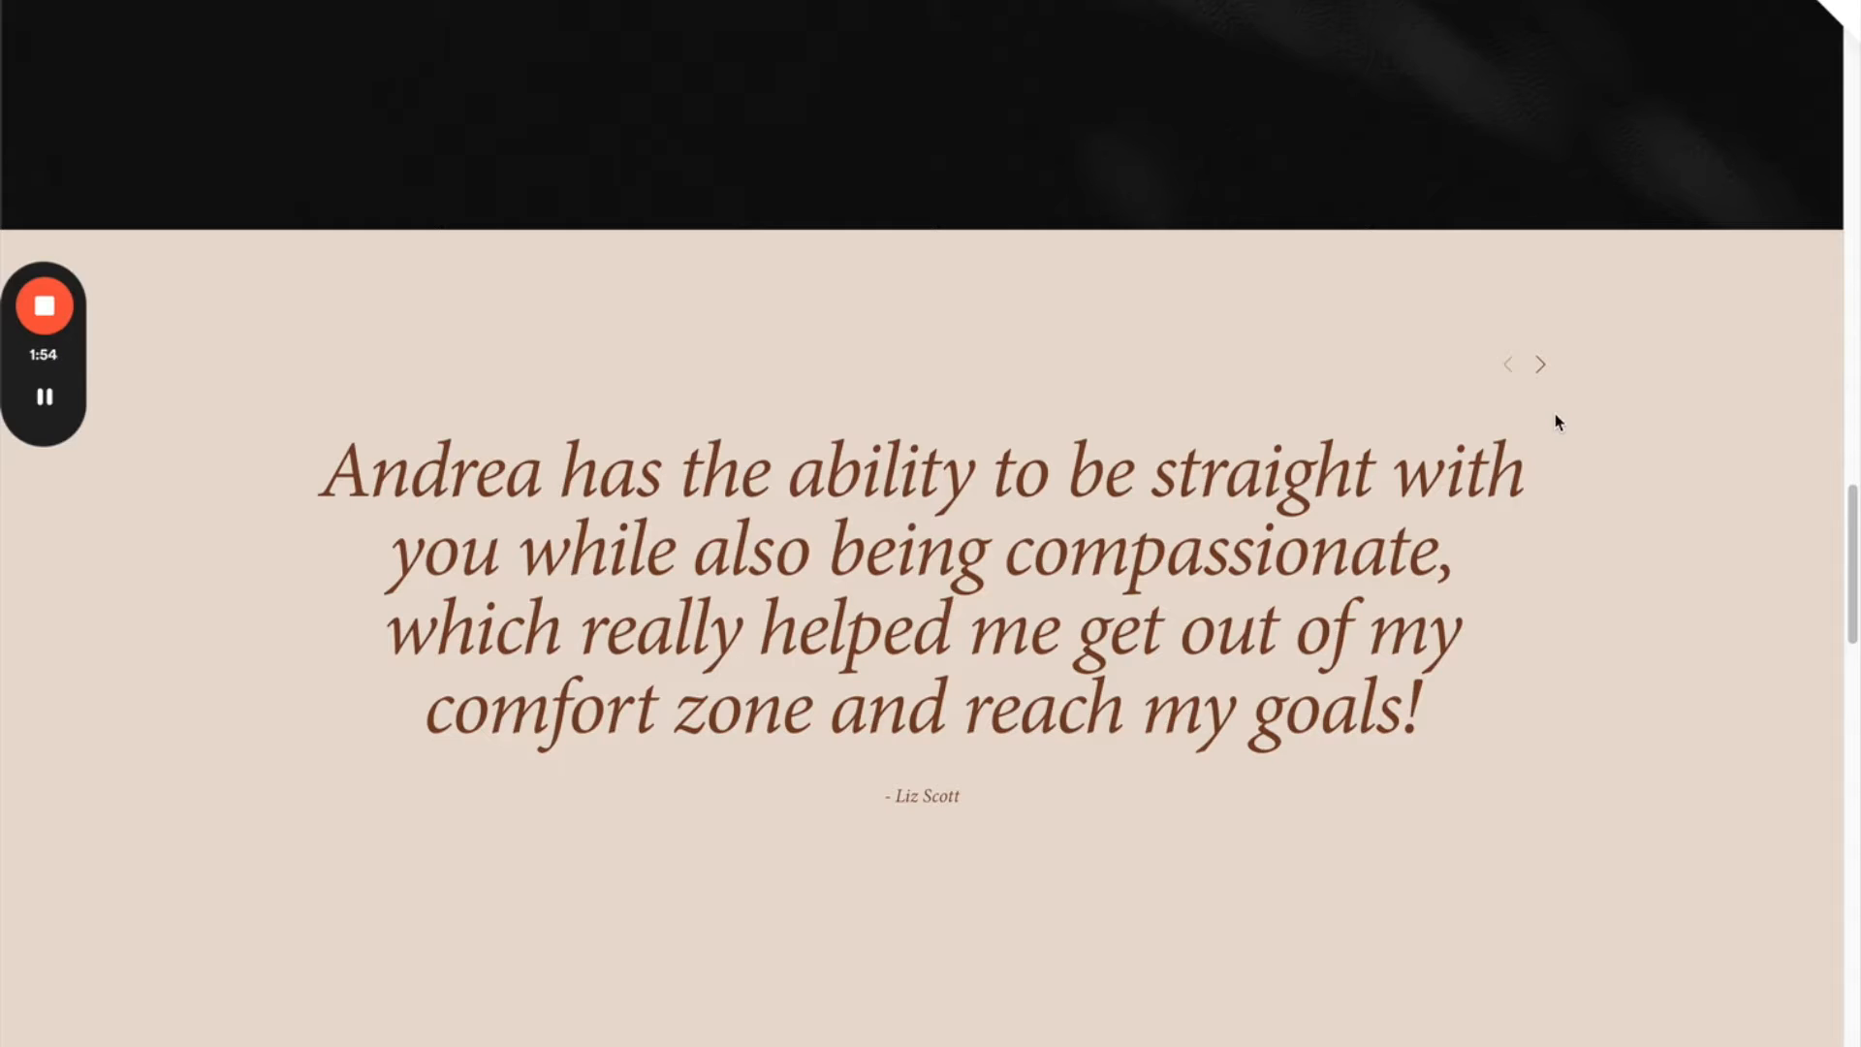
- Examine the text-only quote sliders on the beige and green example sites by paging through their testimonials
{"action": "left_click", "coordinate": [1540, 366]}
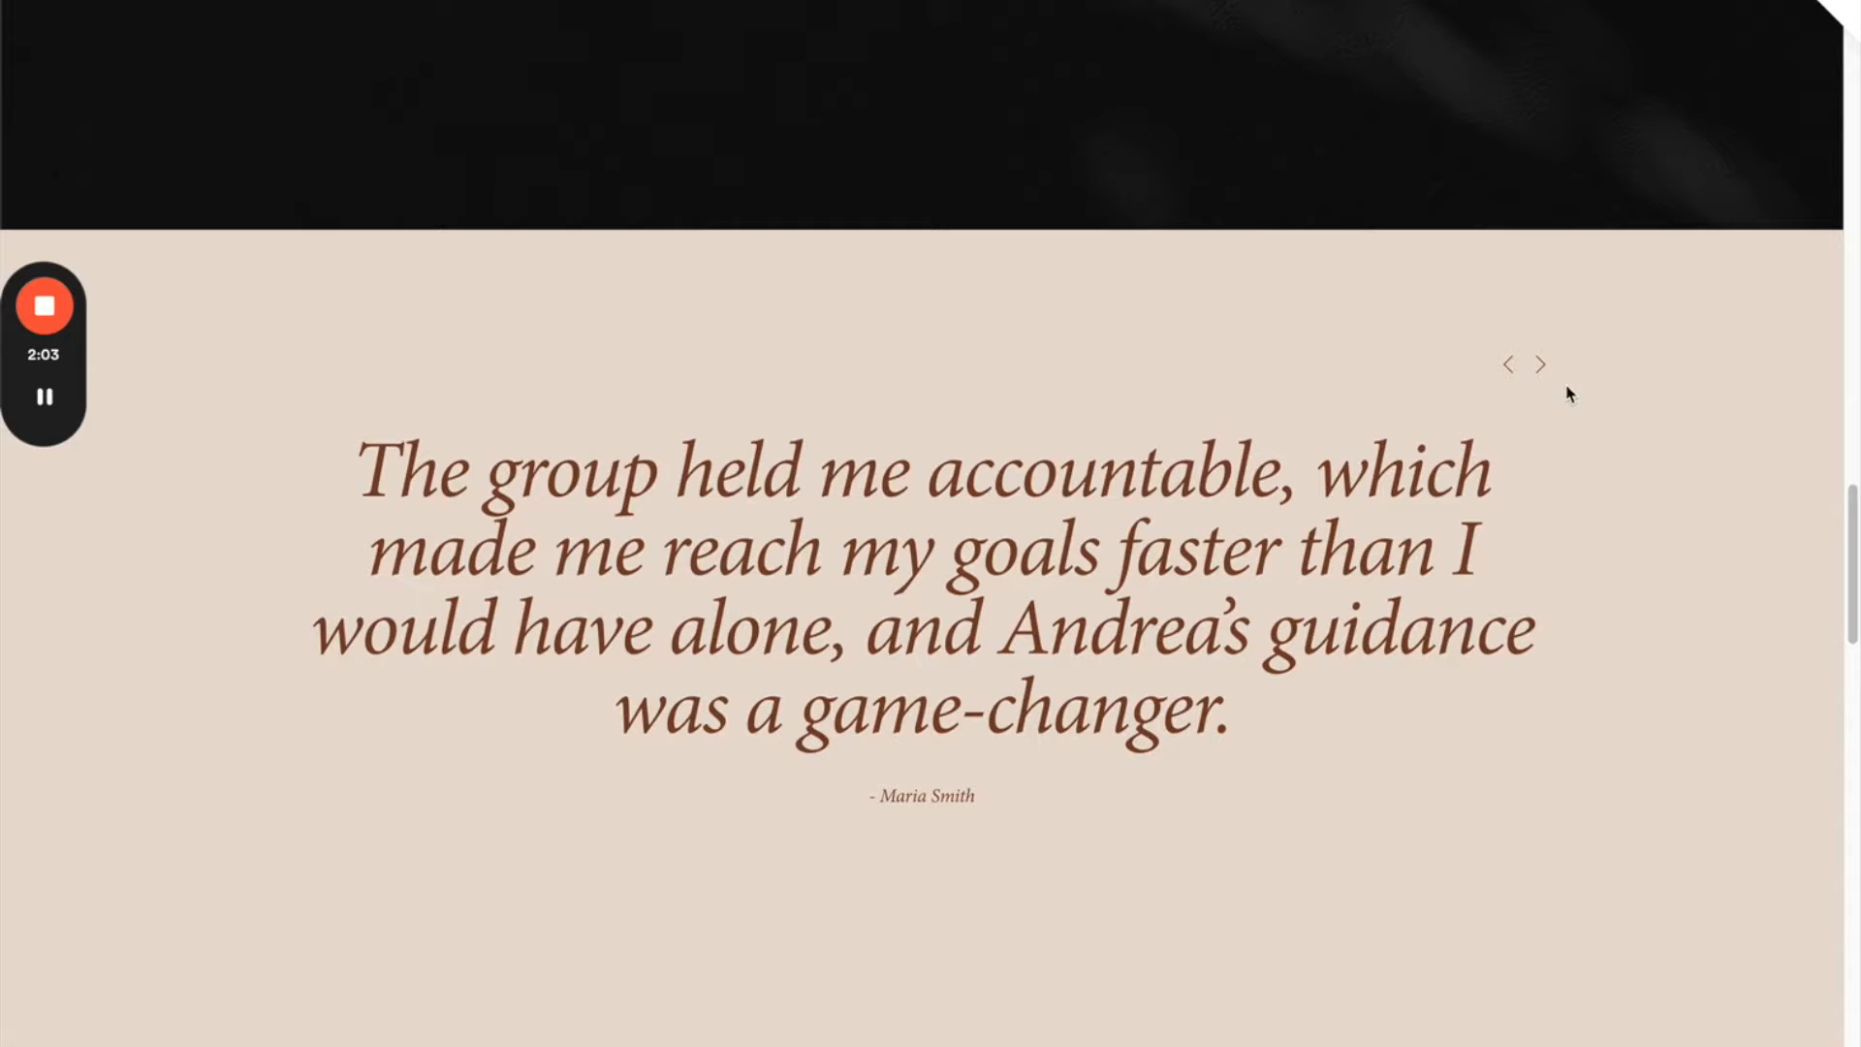
{"action": "left_click", "coordinate": [1540, 365]}
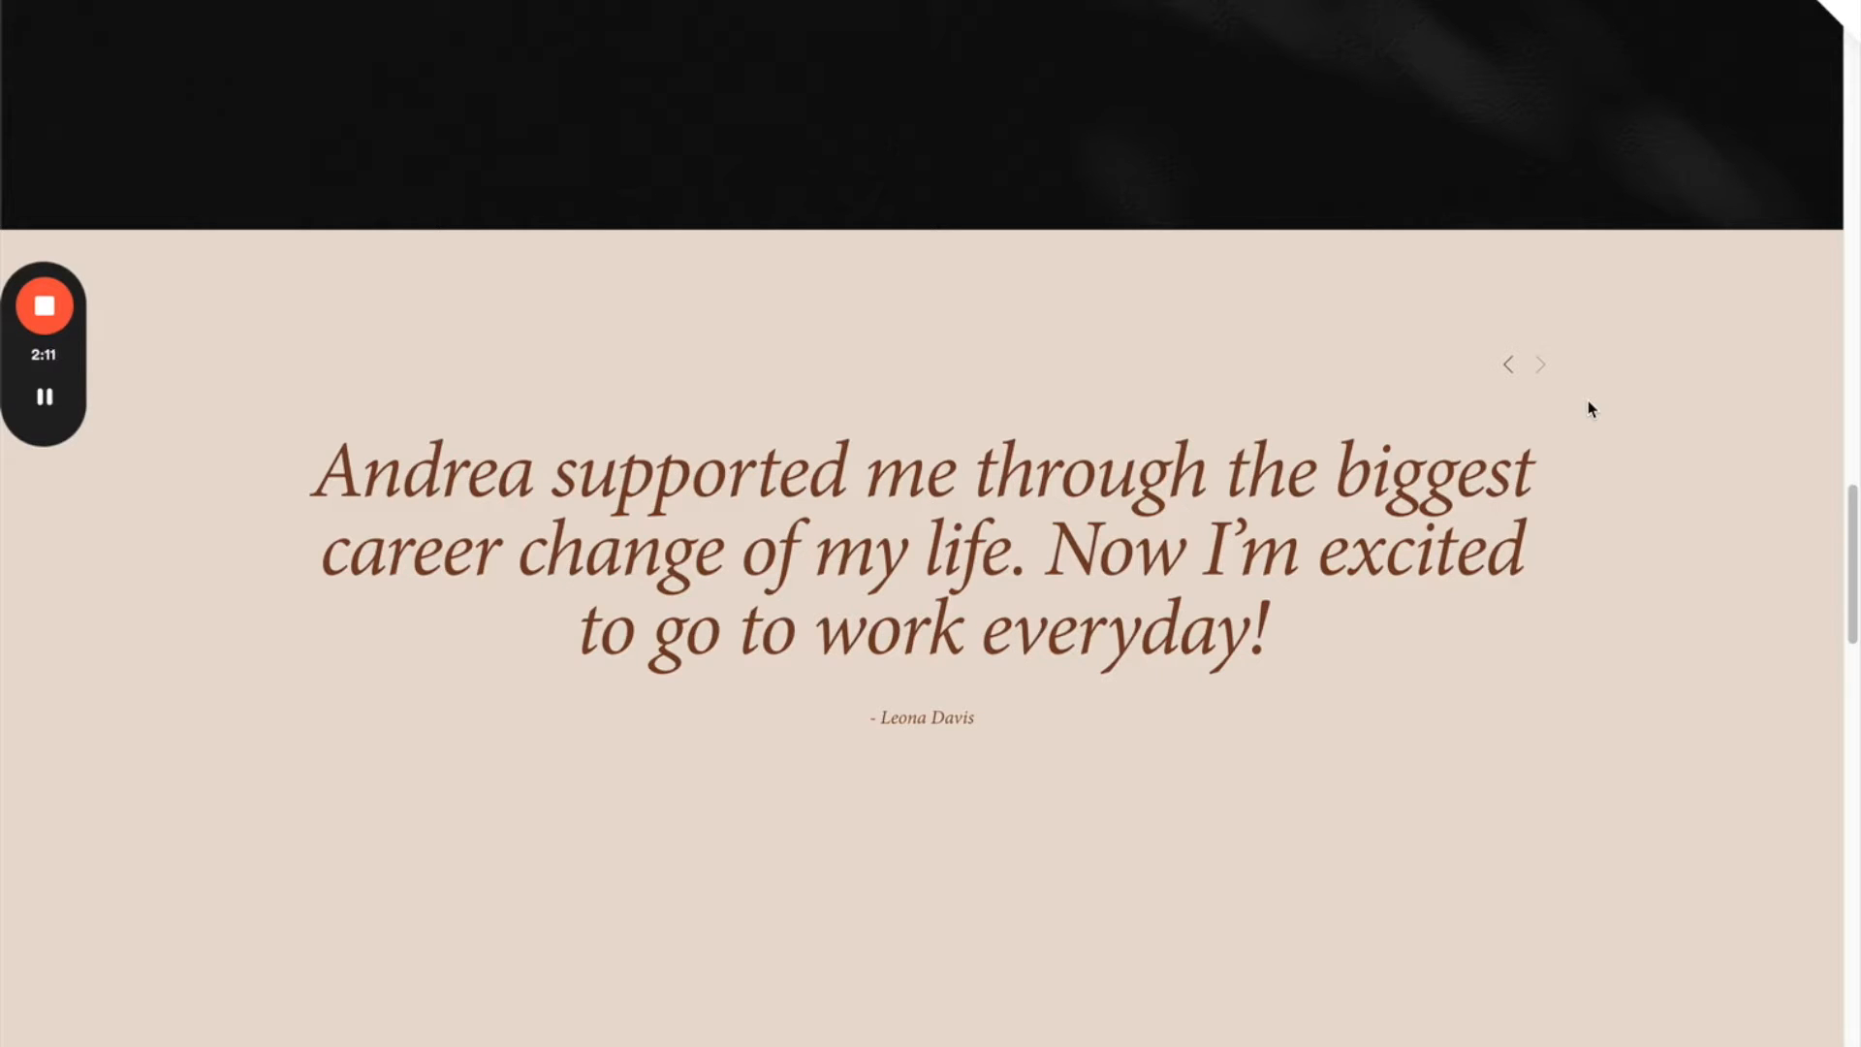
{"action": "left_click", "coordinate": [1512, 368]}
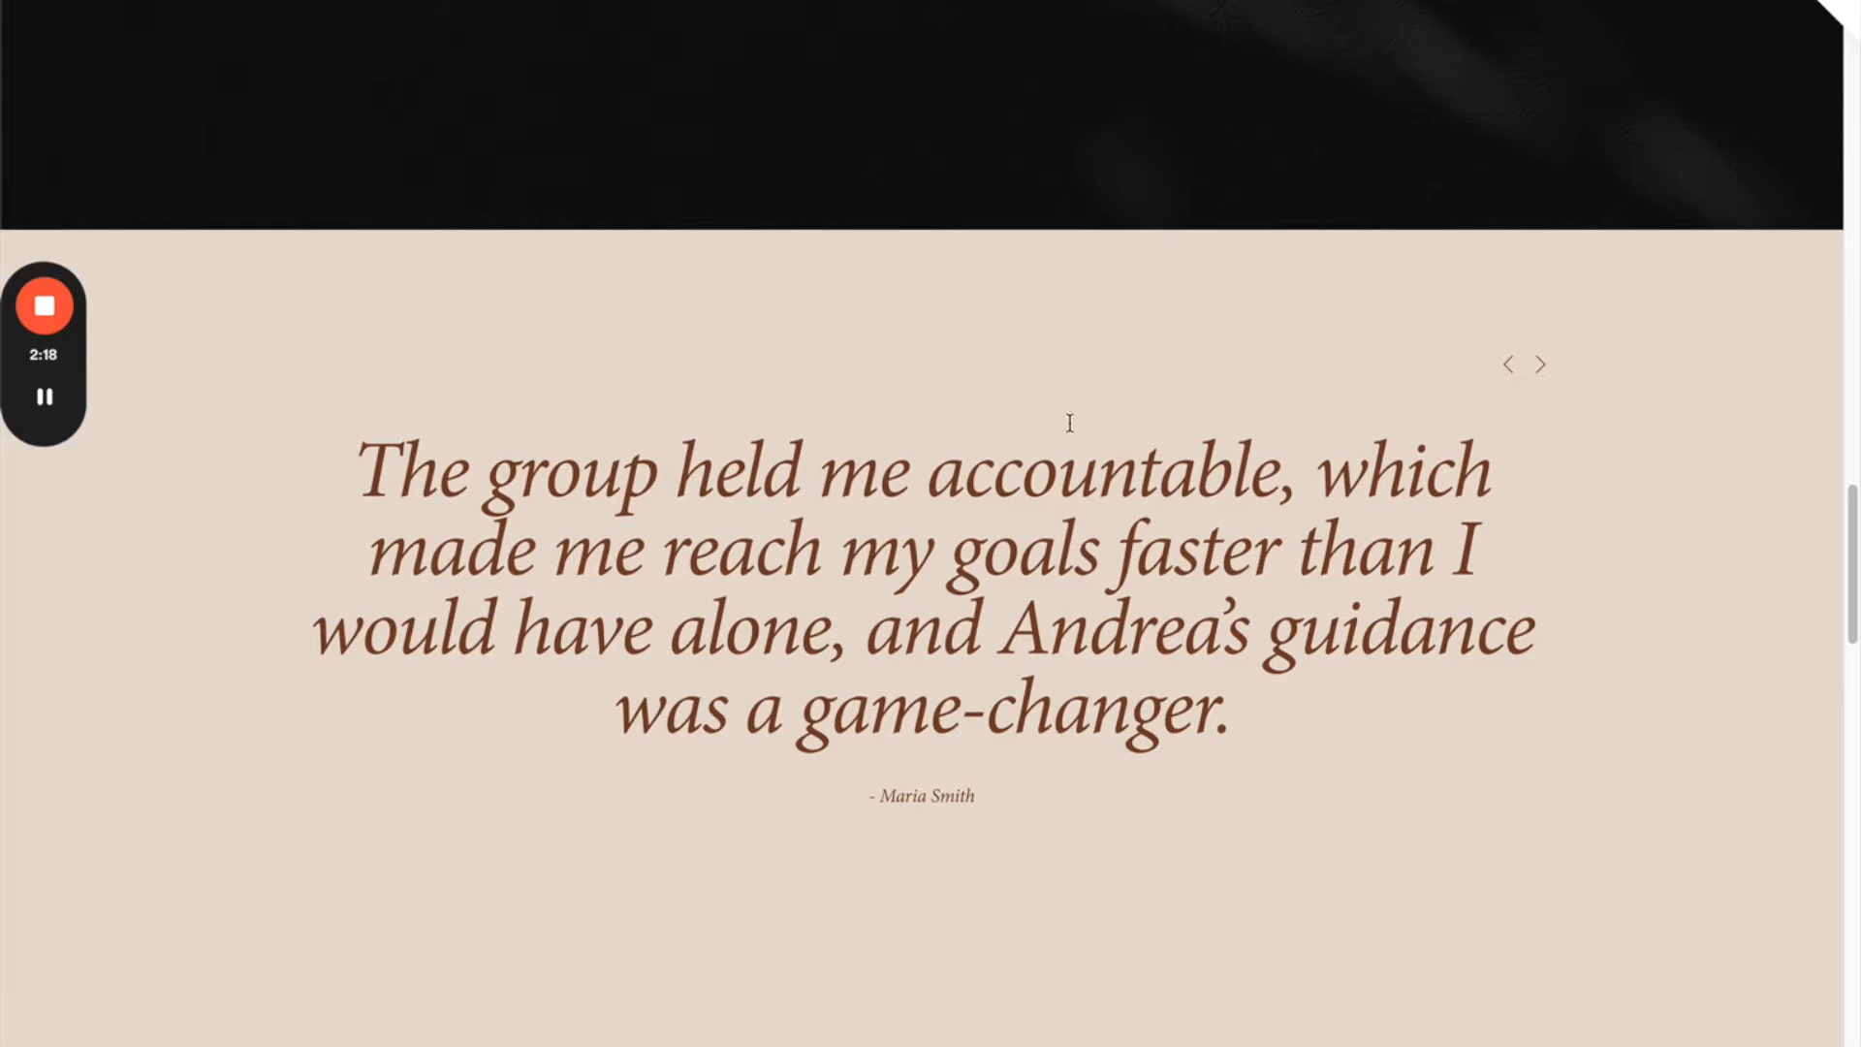
{"action": "scroll", "coordinate": [1072, 439], "scroll_direction": "down", "scroll_amount": 10}
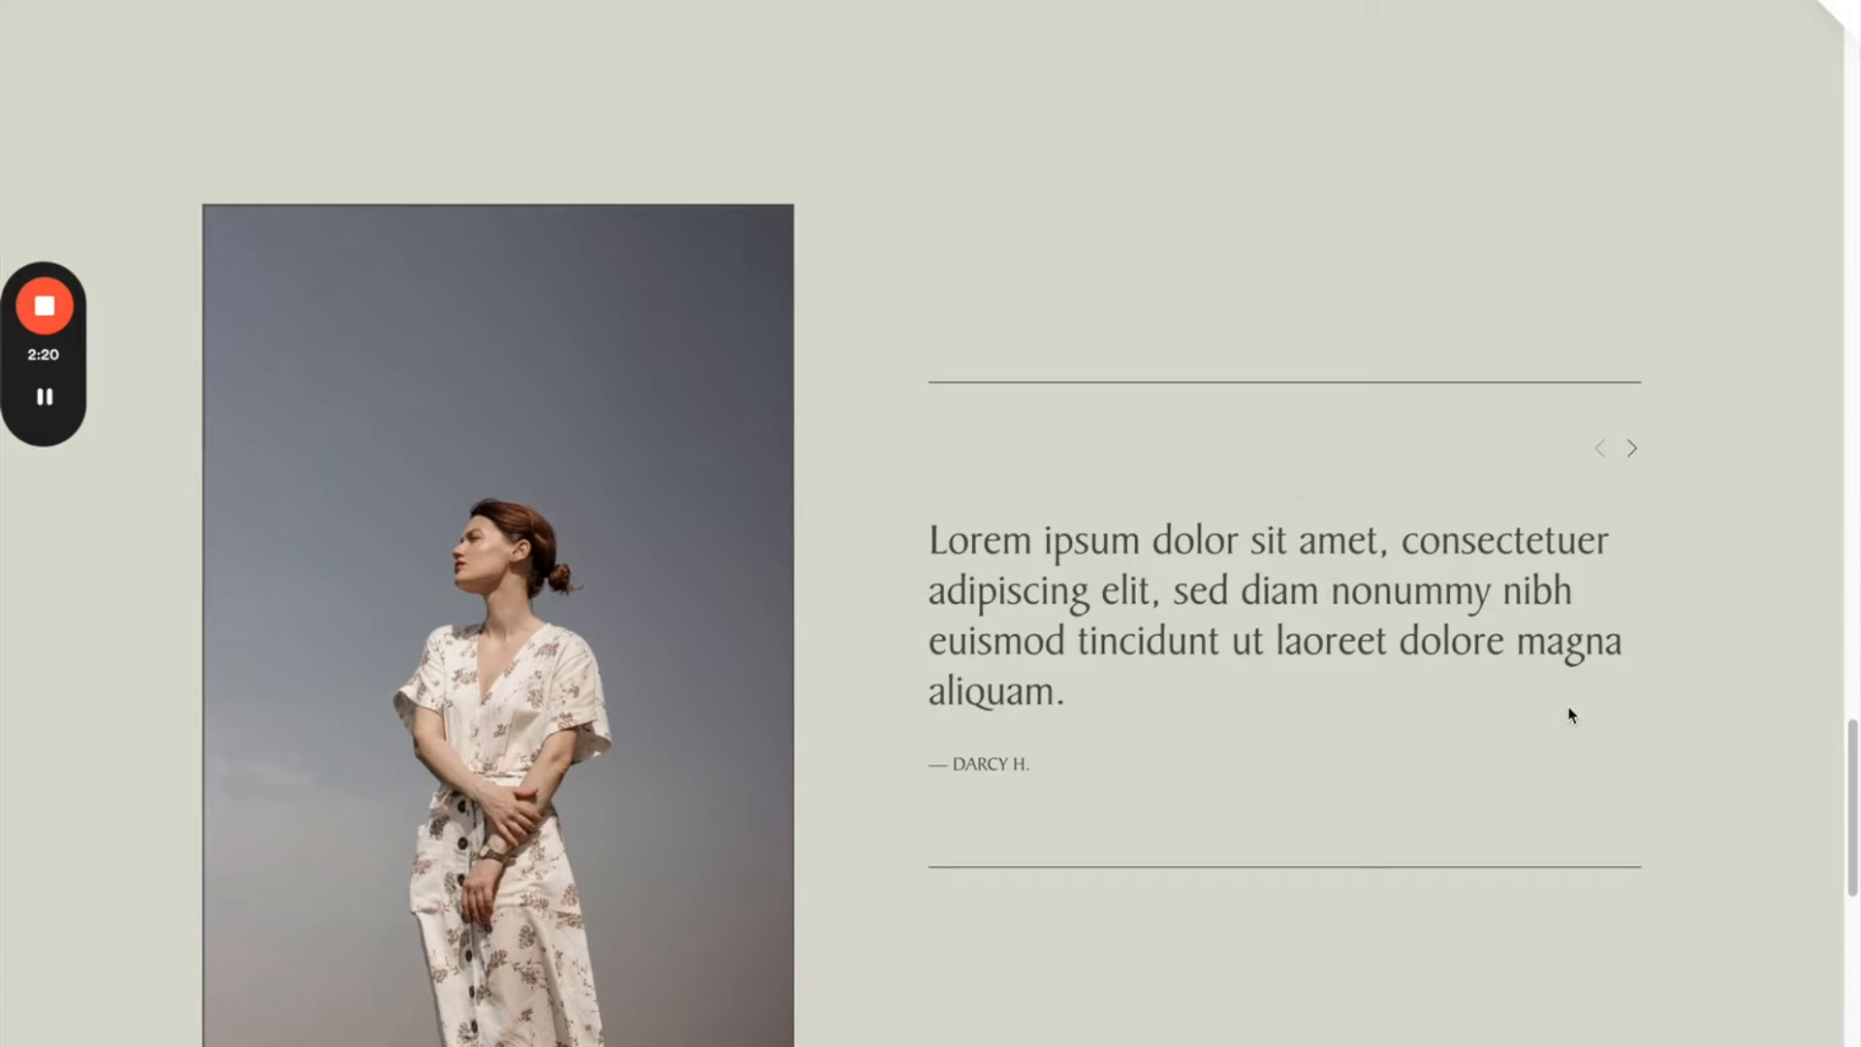
{"action": "left_click", "coordinate": [1633, 447]}
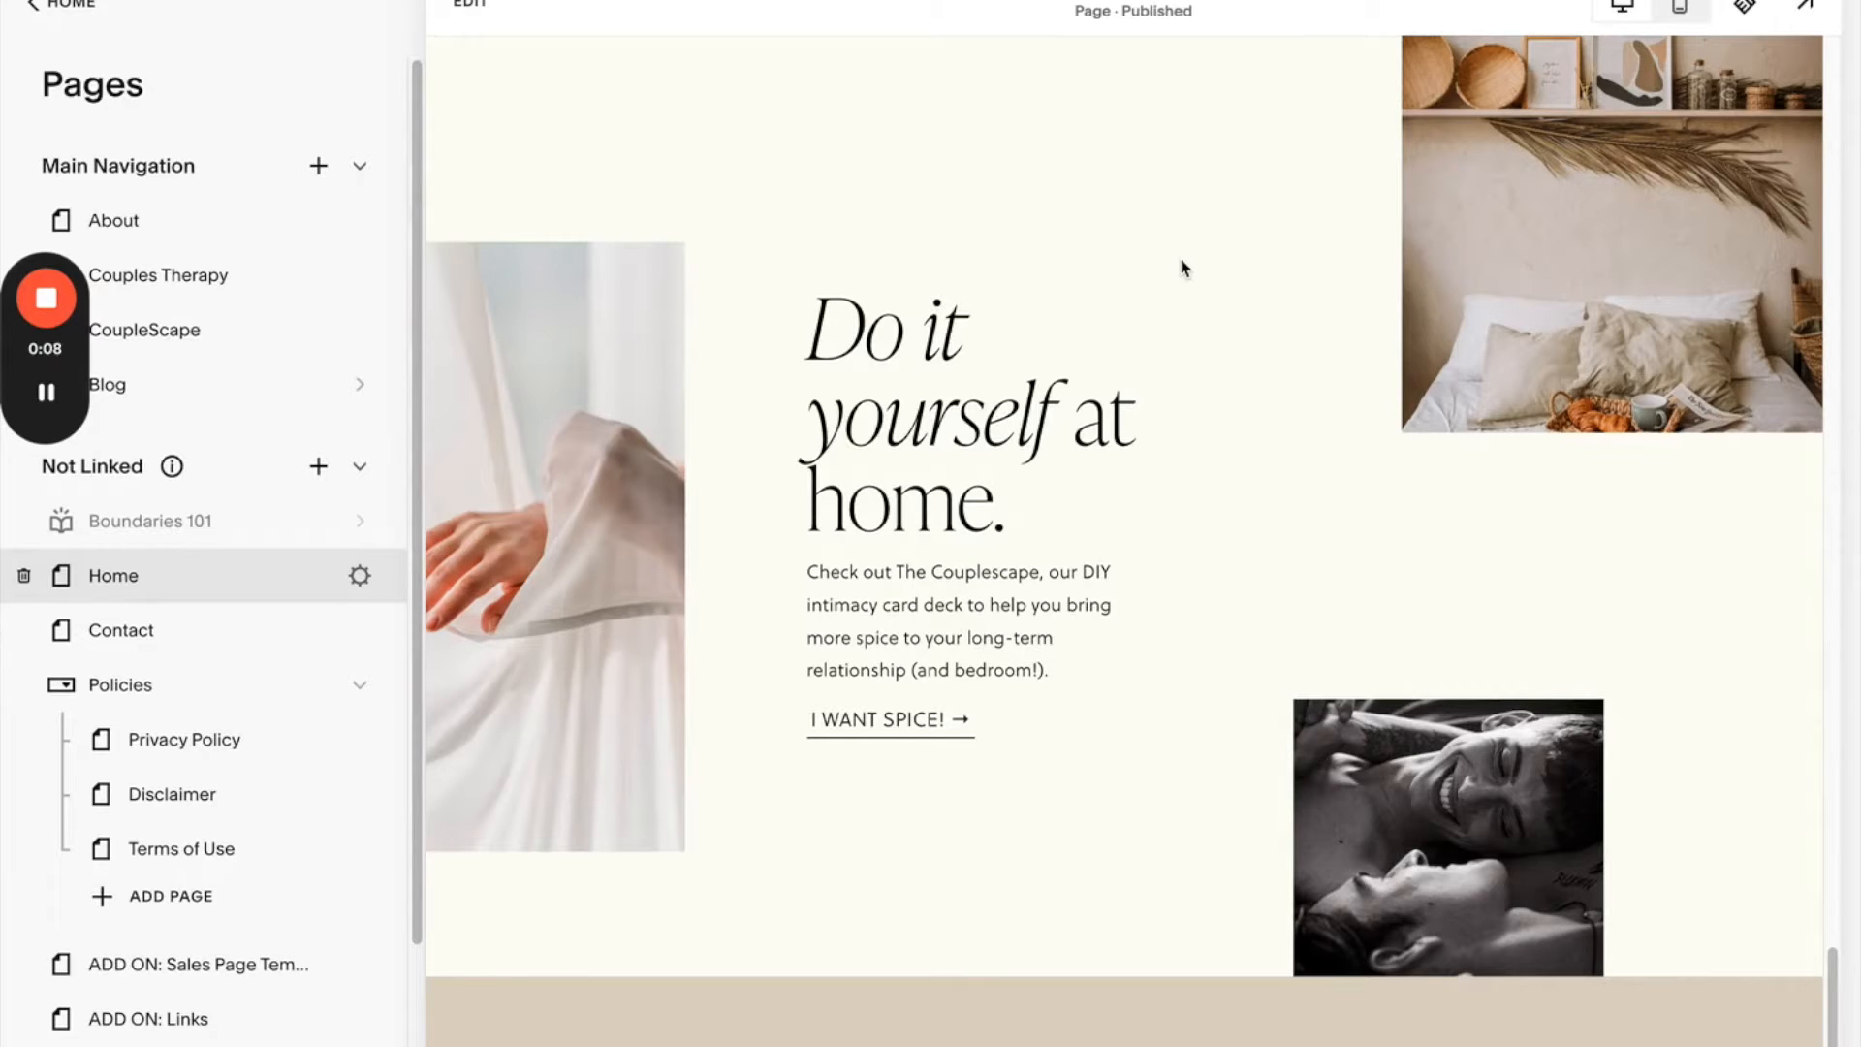
- Start editing the Home page and open the section library between the "Do it yourself at home." section and the footer
{"action": "left_click", "coordinate": [471, 10]}
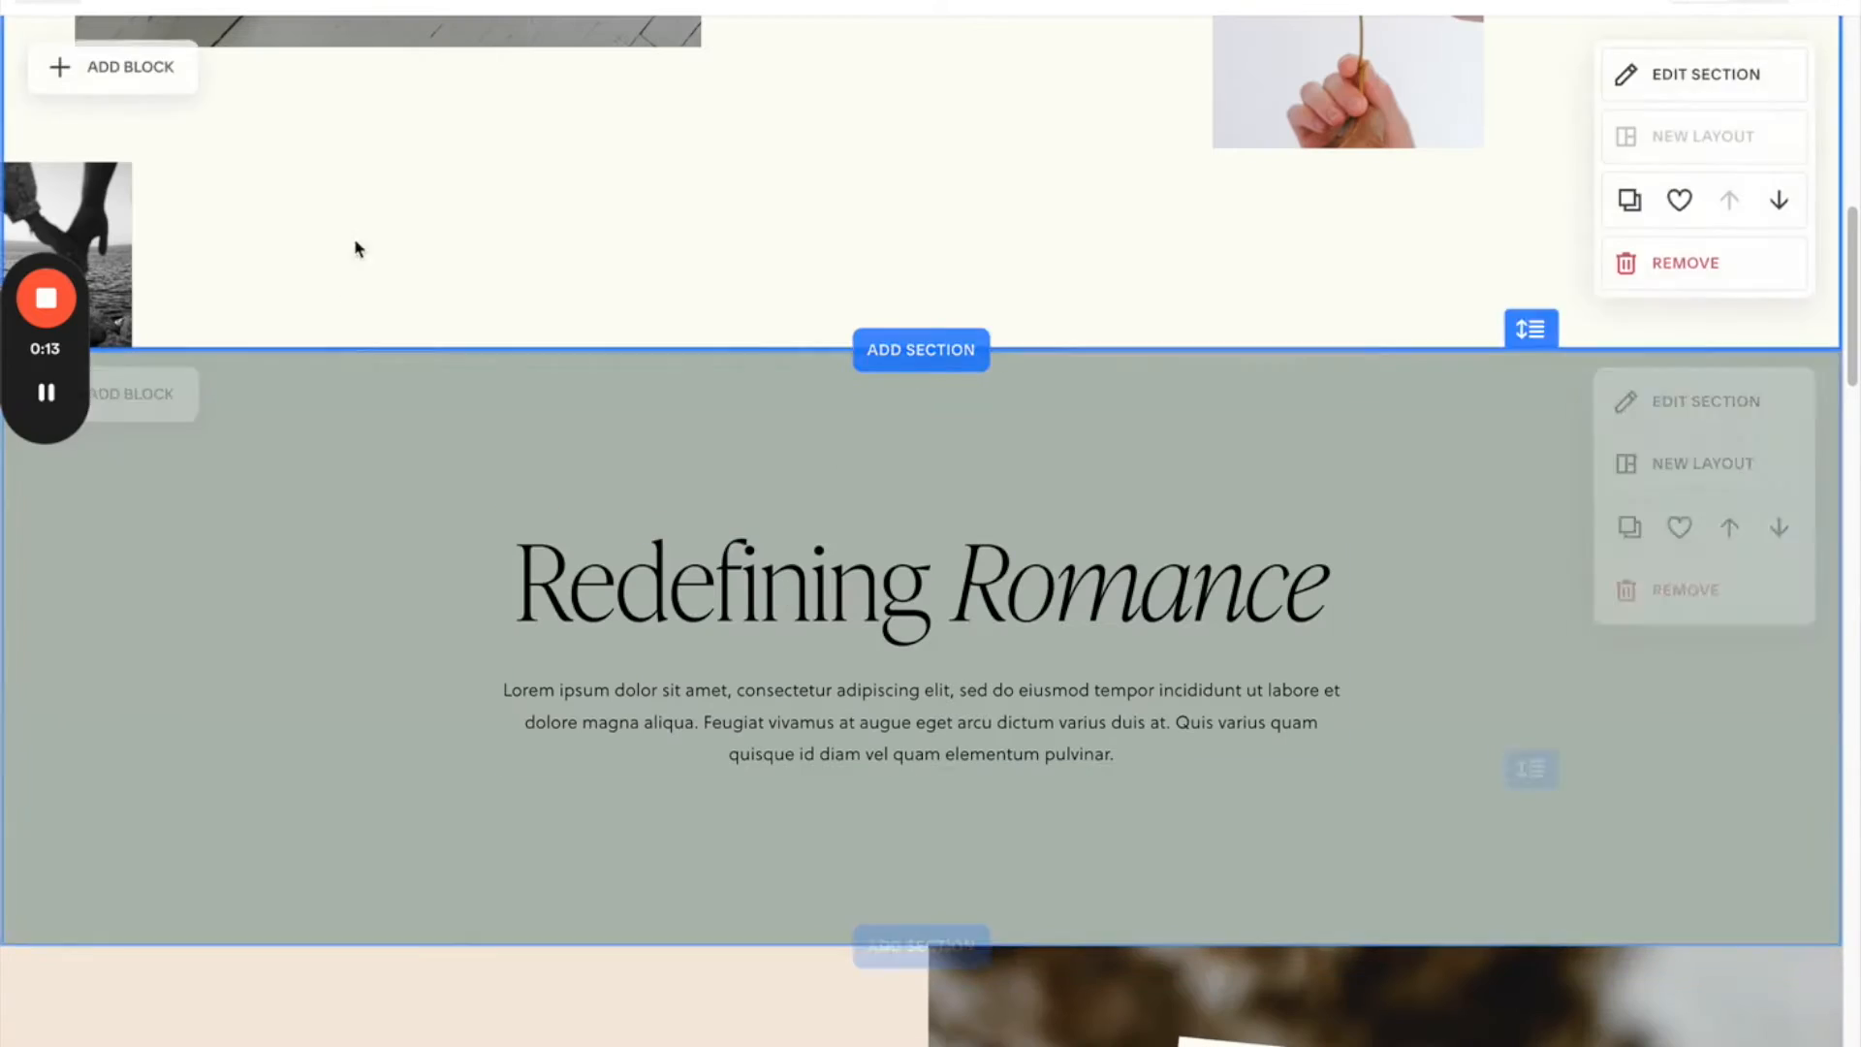
{"action": "scroll", "coordinate": [621, 492], "scroll_direction": "down", "scroll_amount": 3}
{"action": "scroll", "coordinate": [617, 493], "scroll_direction": "down", "scroll_amount": 15}
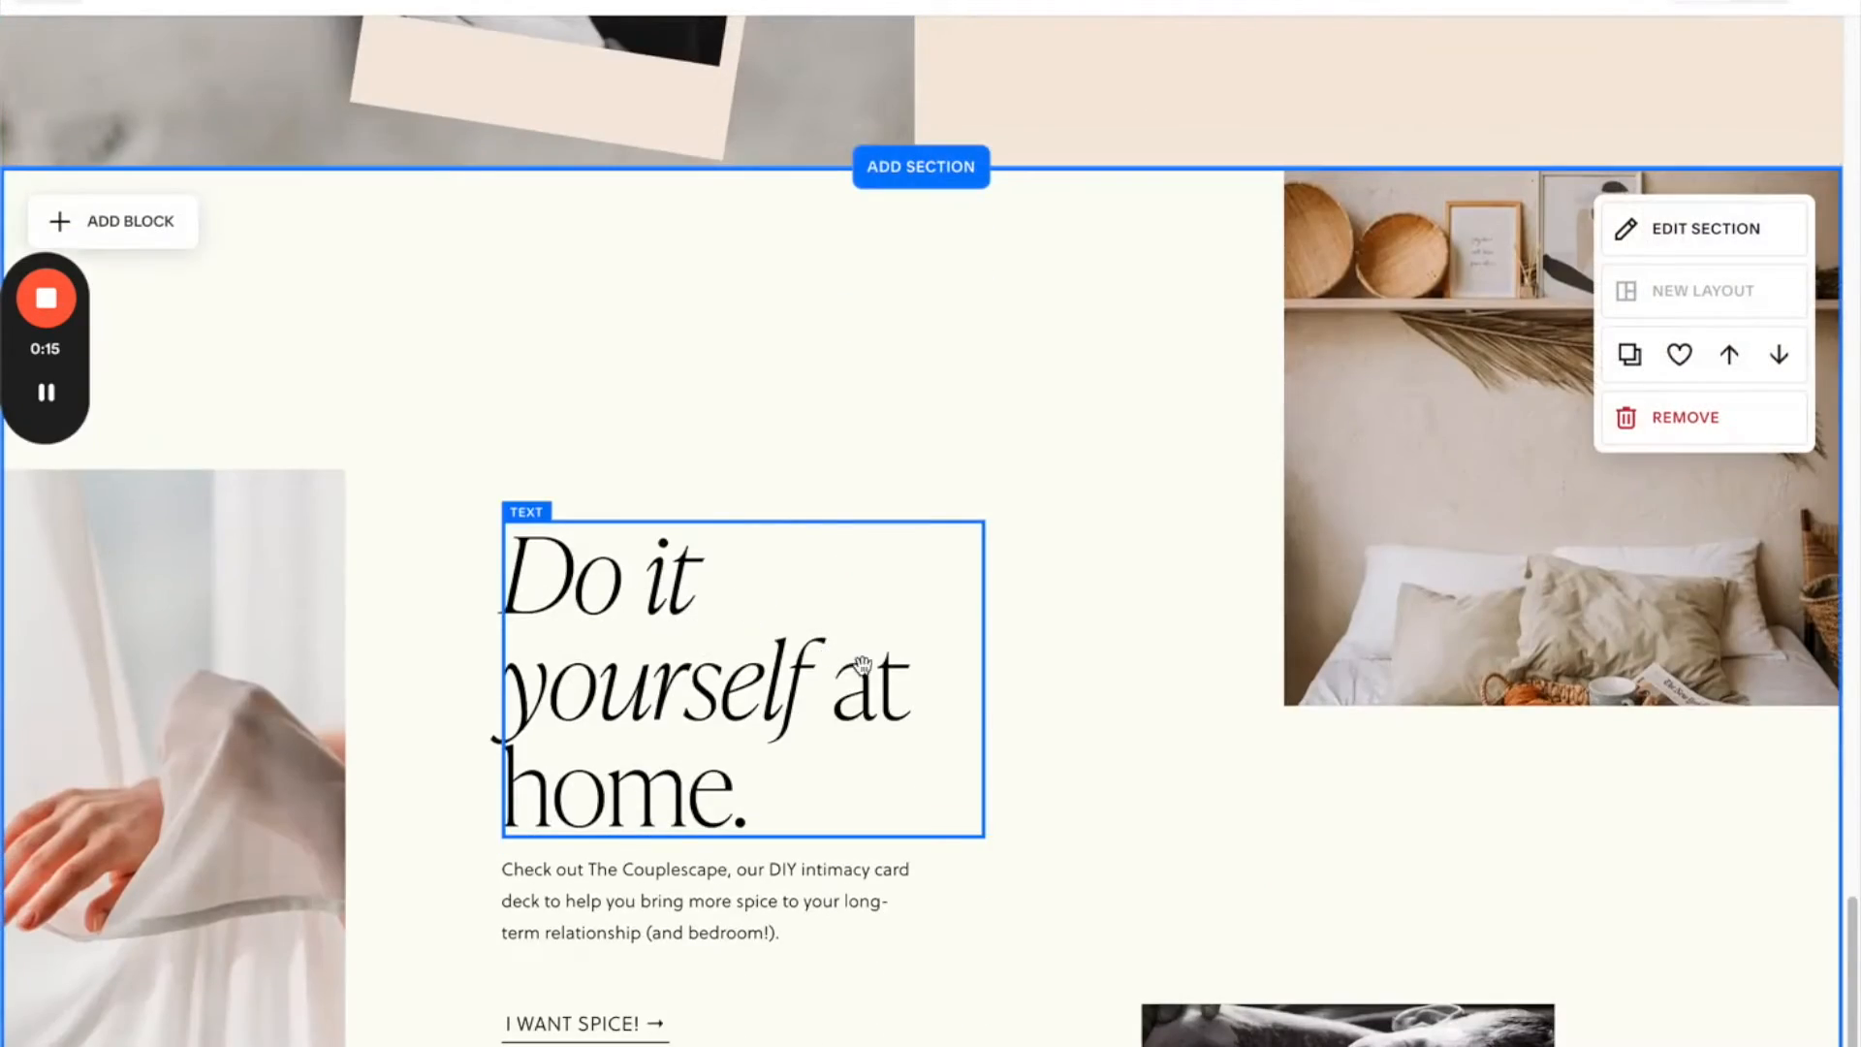
{"action": "scroll", "coordinate": [993, 717], "scroll_direction": "down", "scroll_amount": 2}
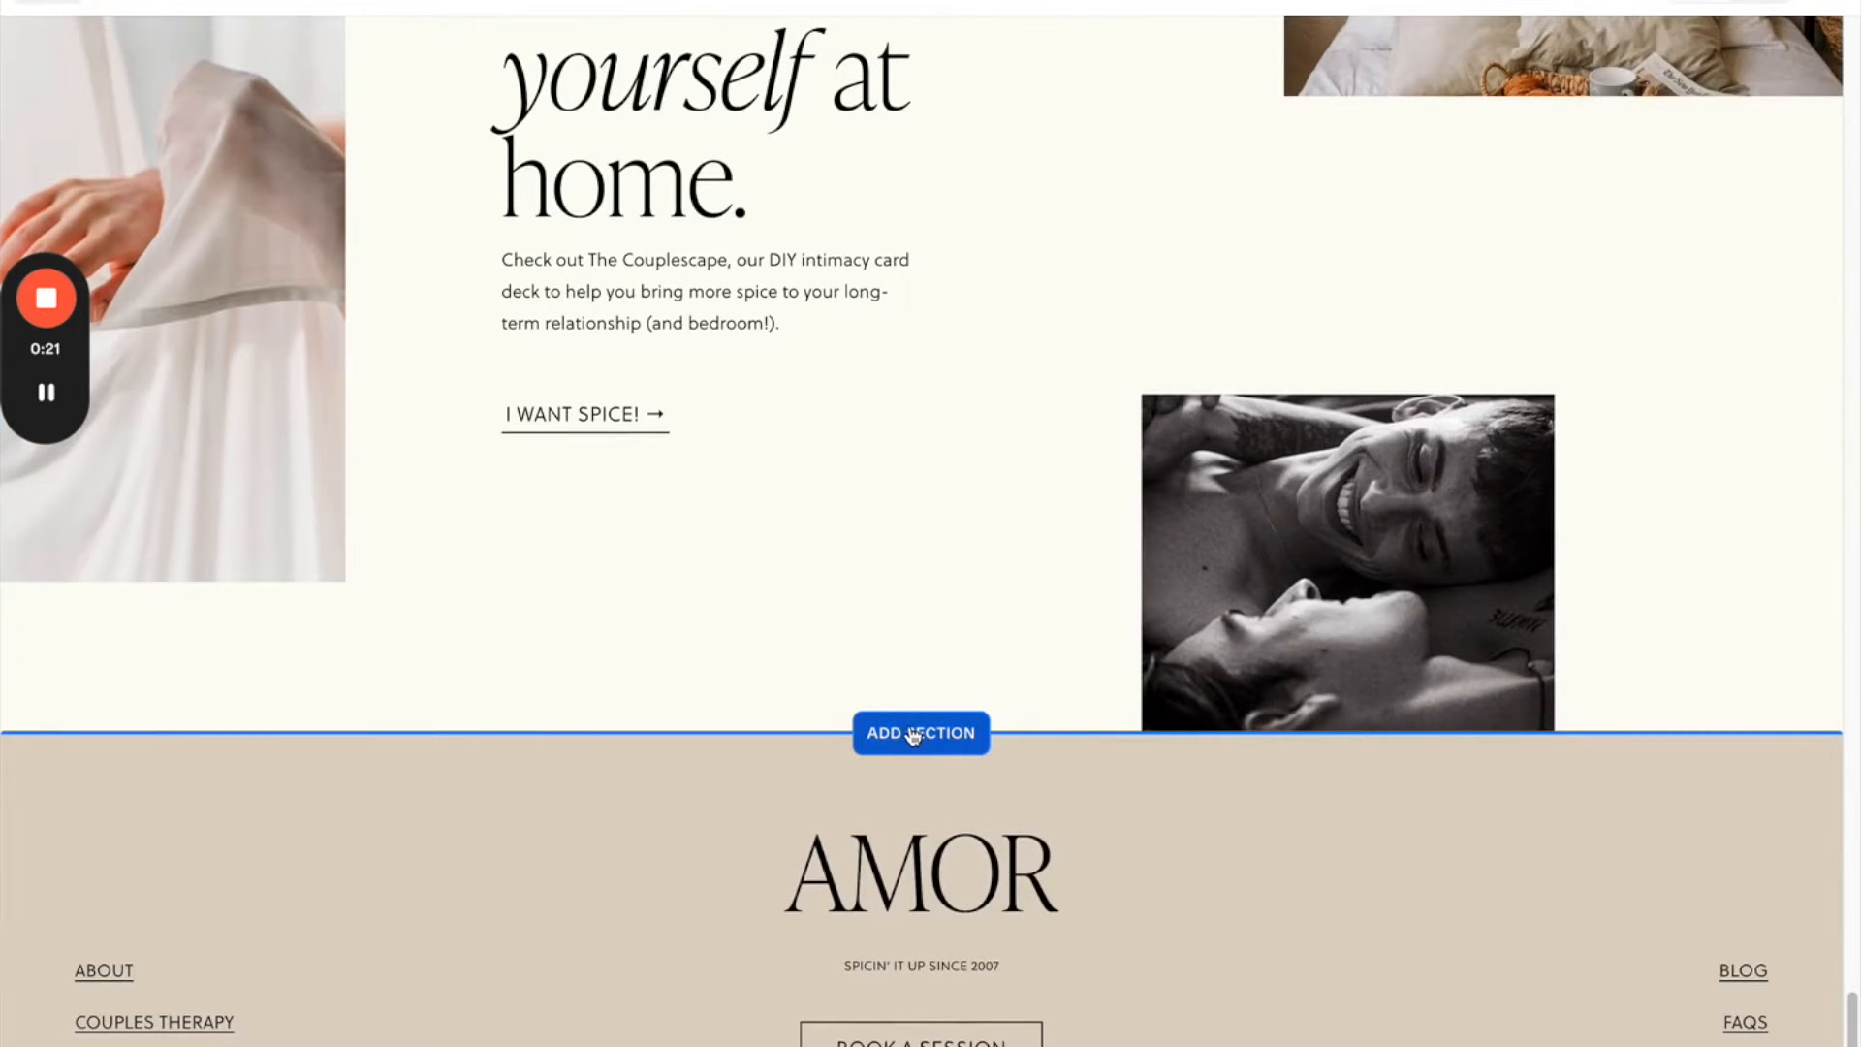
{"action": "left_click", "coordinate": [947, 748]}
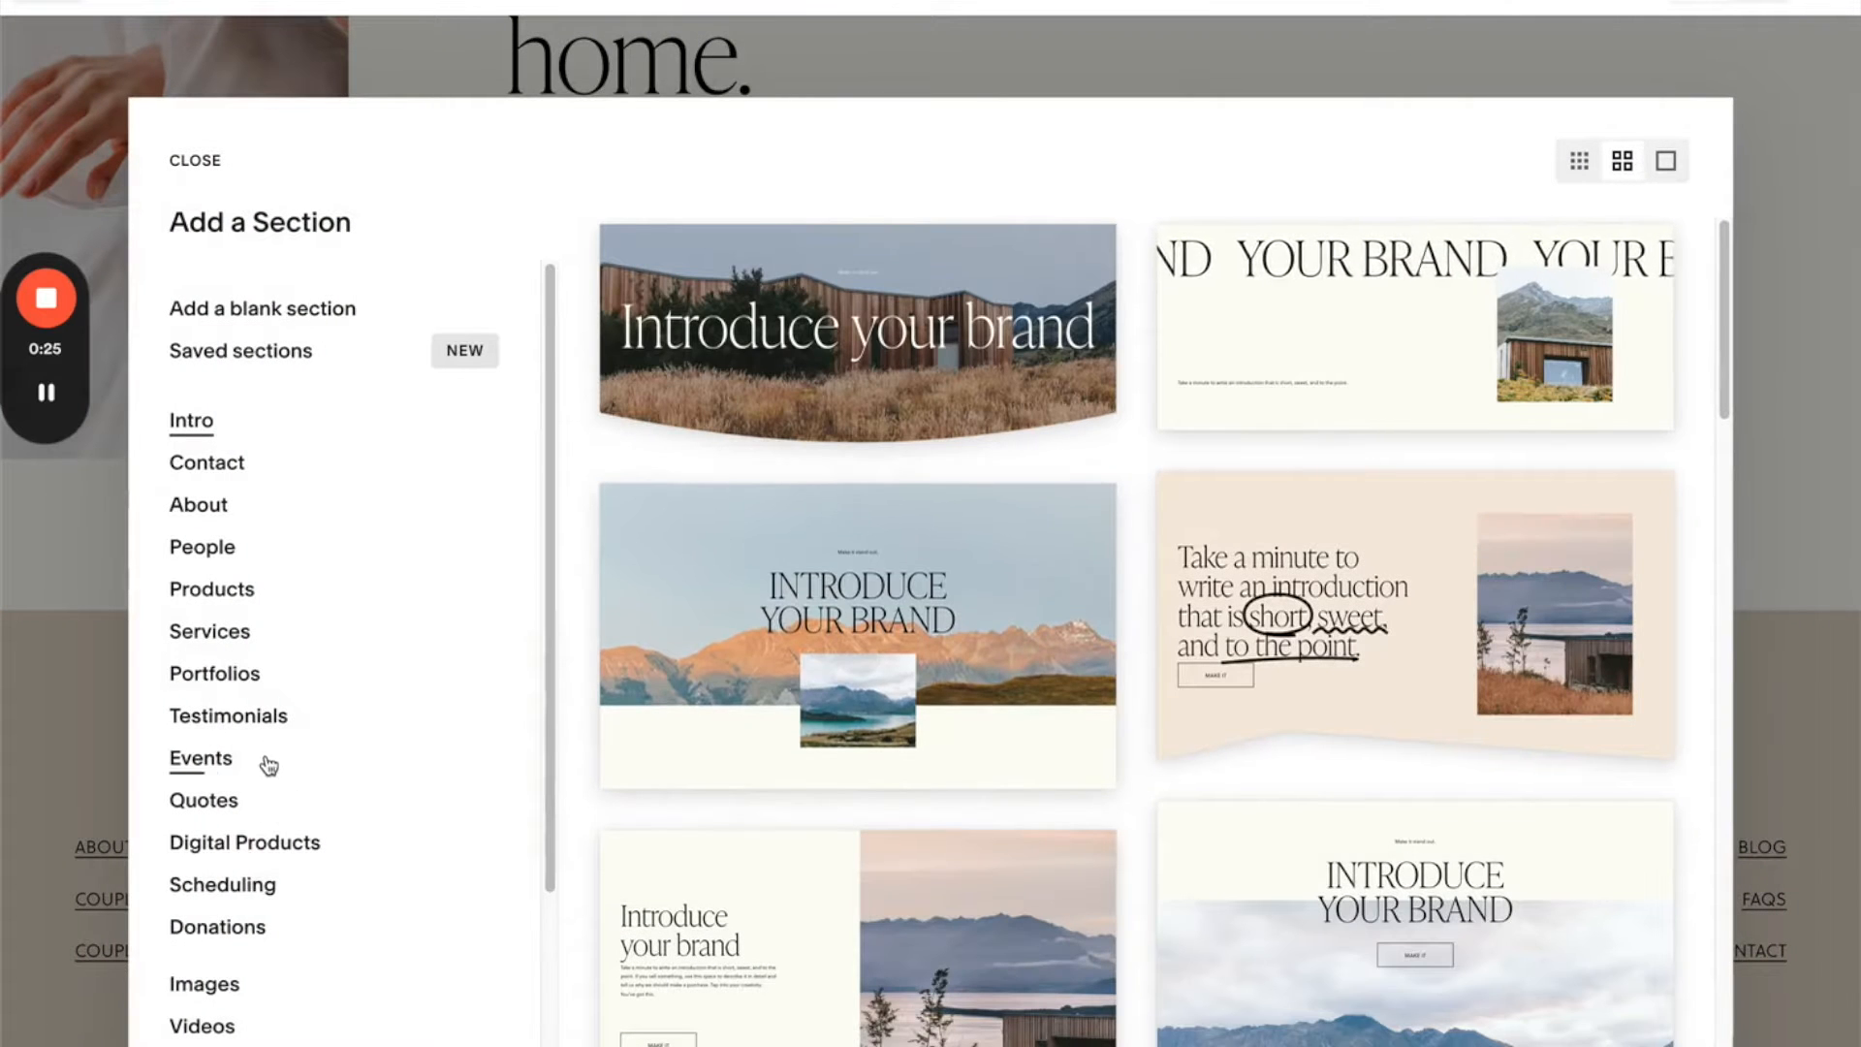
- Insert the Testimonials layout with three portrait cards and a pair of arrows beneath them
{"action": "left_click", "coordinate": [250, 722]}
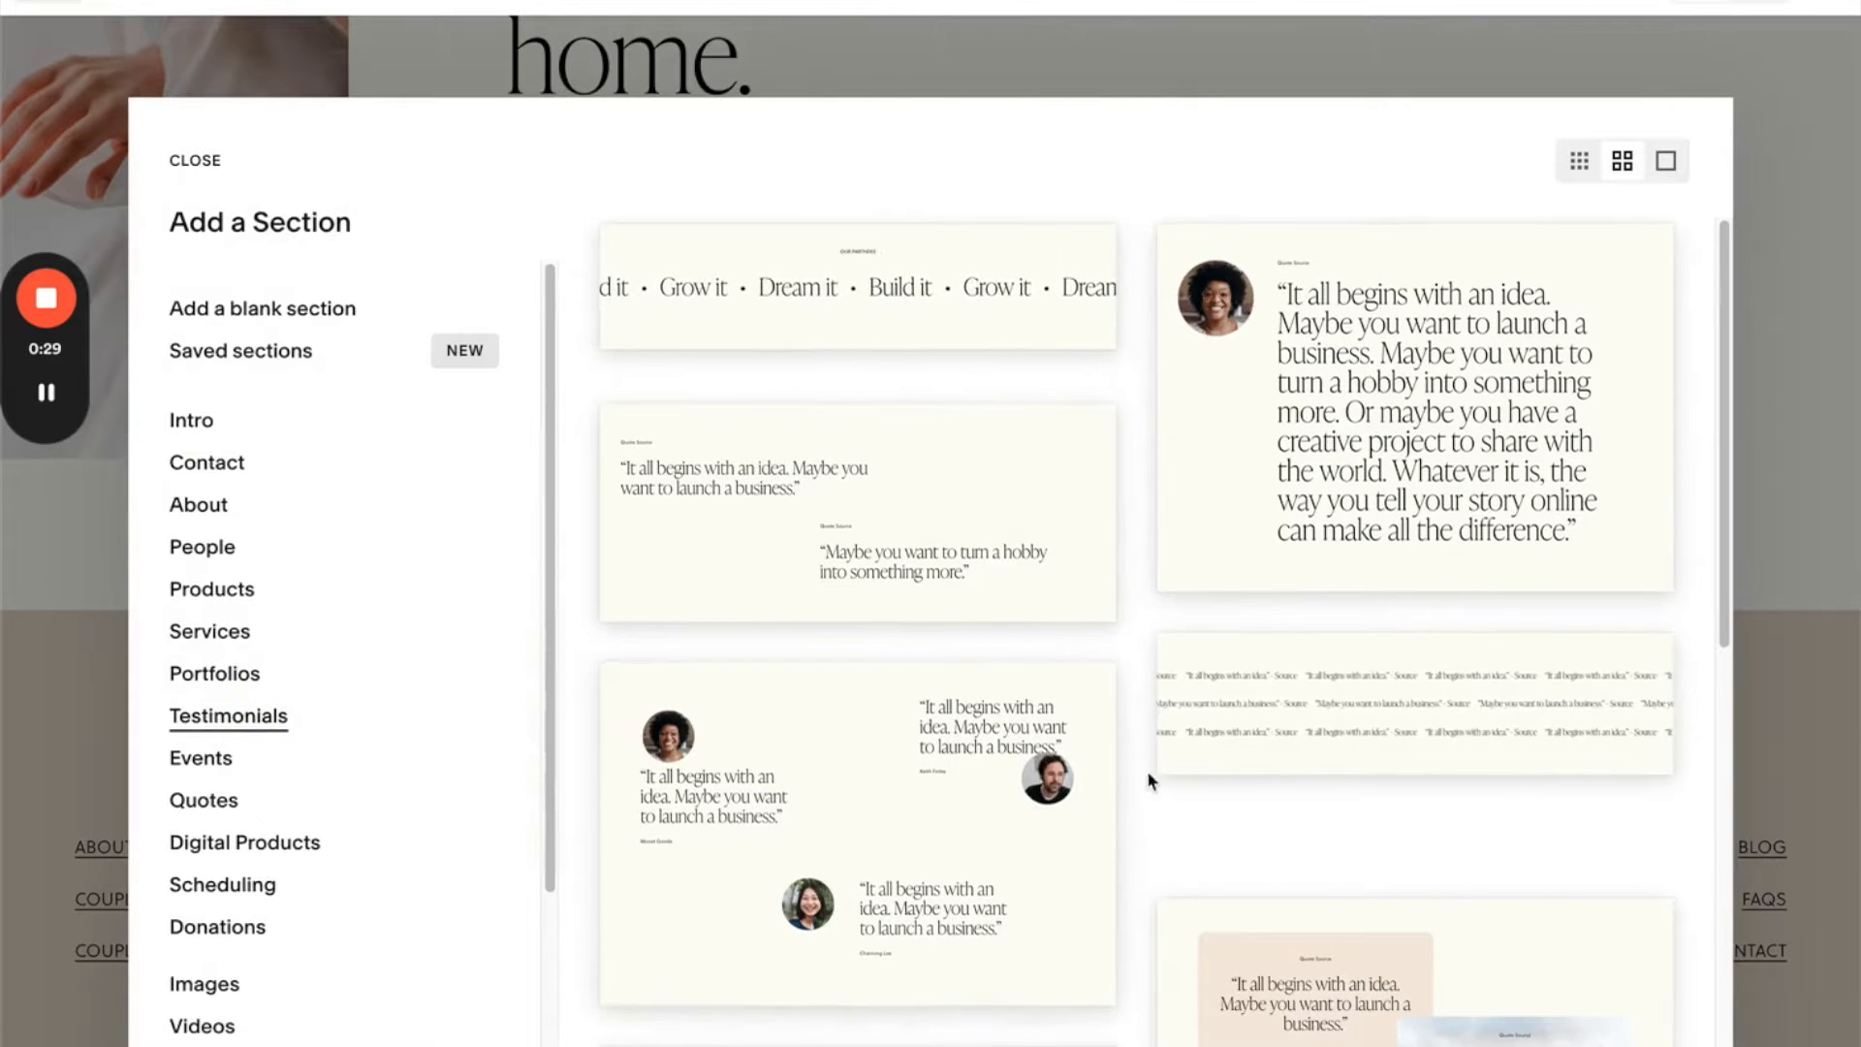
{"action": "scroll", "coordinate": [1138, 777], "scroll_direction": "down", "scroll_amount": 10}
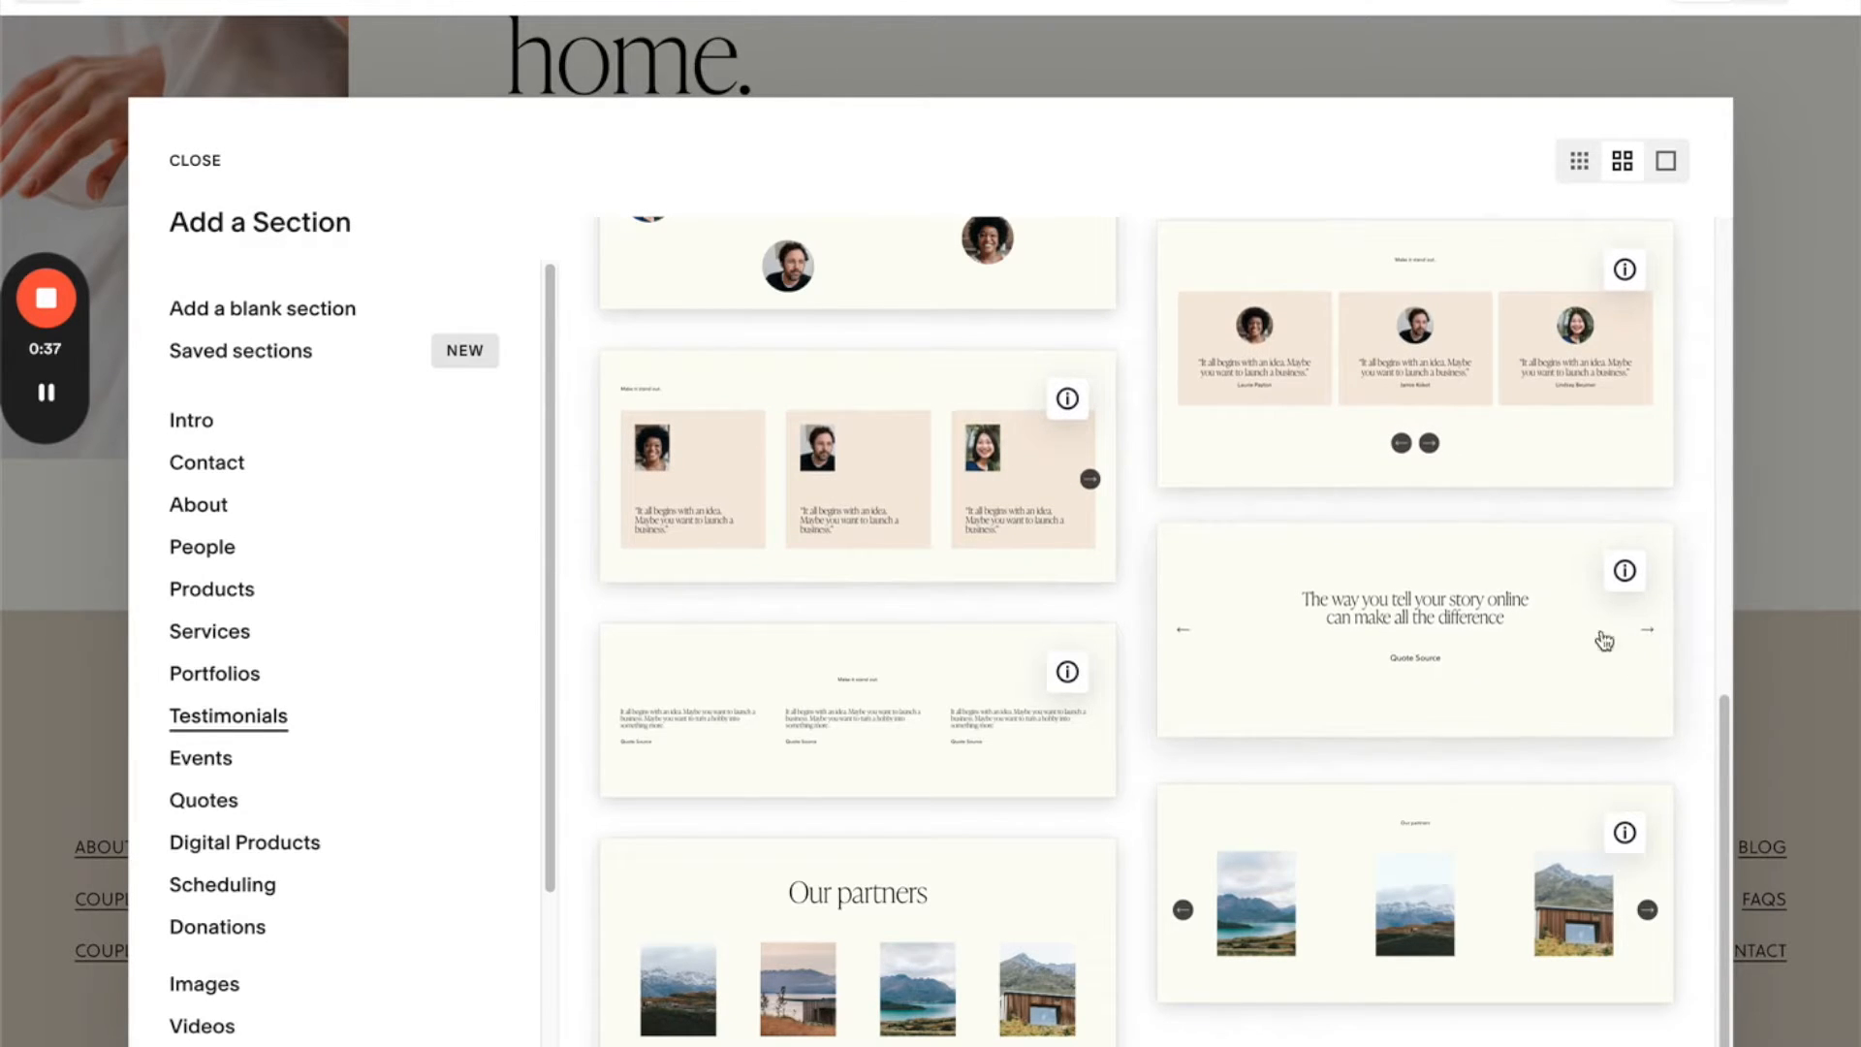
{"action": "scroll", "coordinate": [1367, 725], "scroll_direction": "up", "scroll_amount": 1}
{"action": "scroll", "coordinate": [1396, 931], "scroll_direction": "down", "scroll_amount": 1}
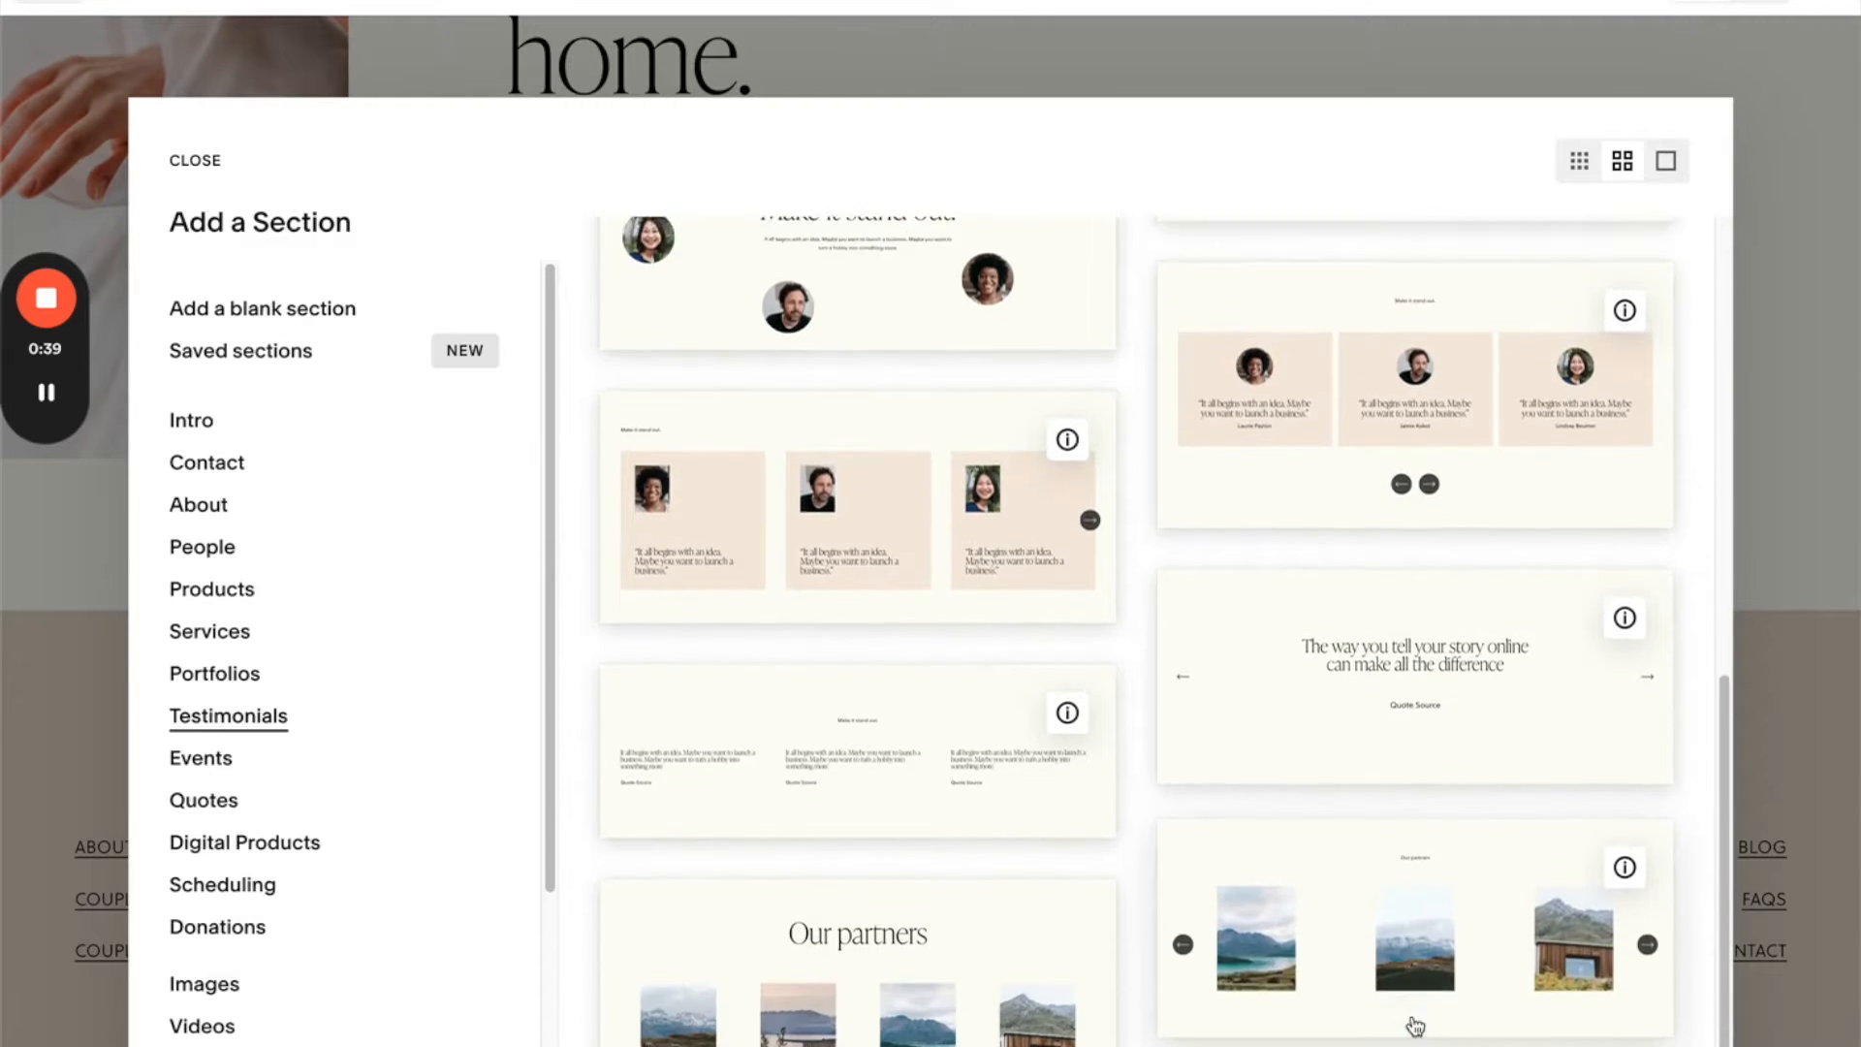
{"action": "scroll", "coordinate": [1339, 864], "scroll_direction": "up", "scroll_amount": 2}
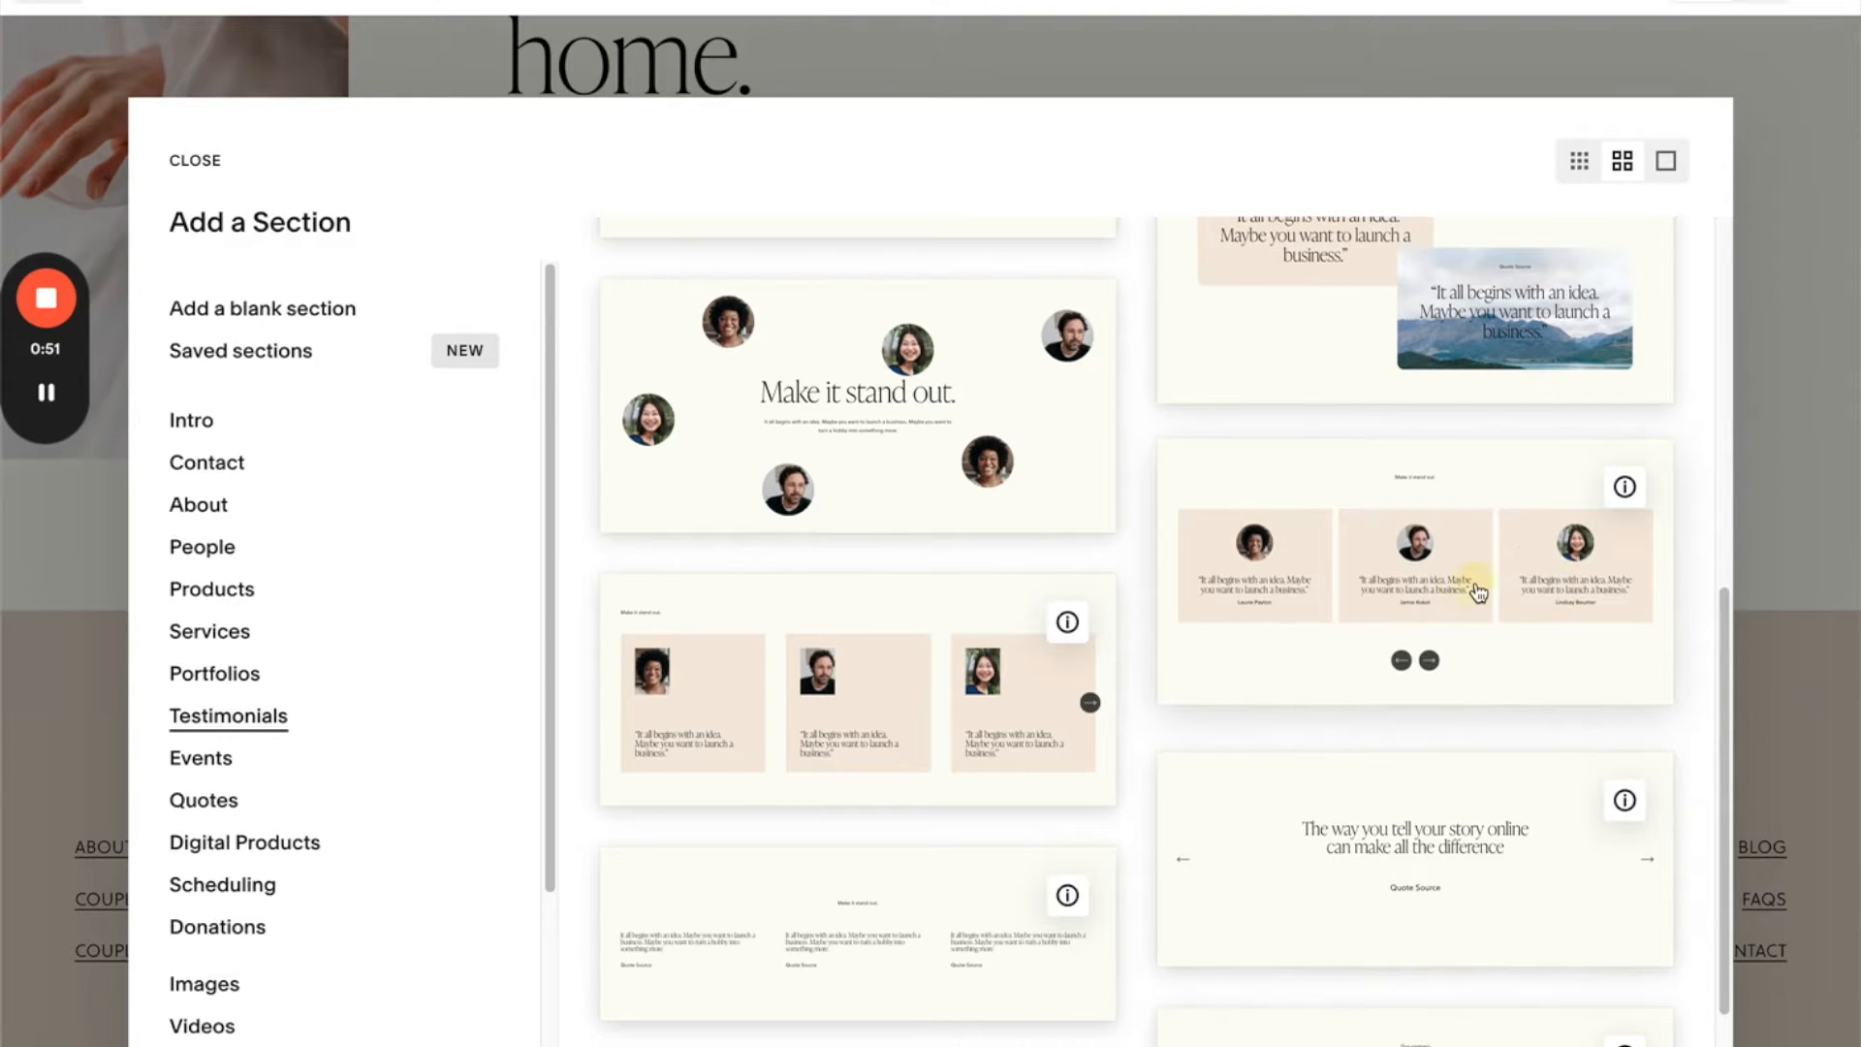
{"action": "left_click", "coordinate": [1477, 591]}
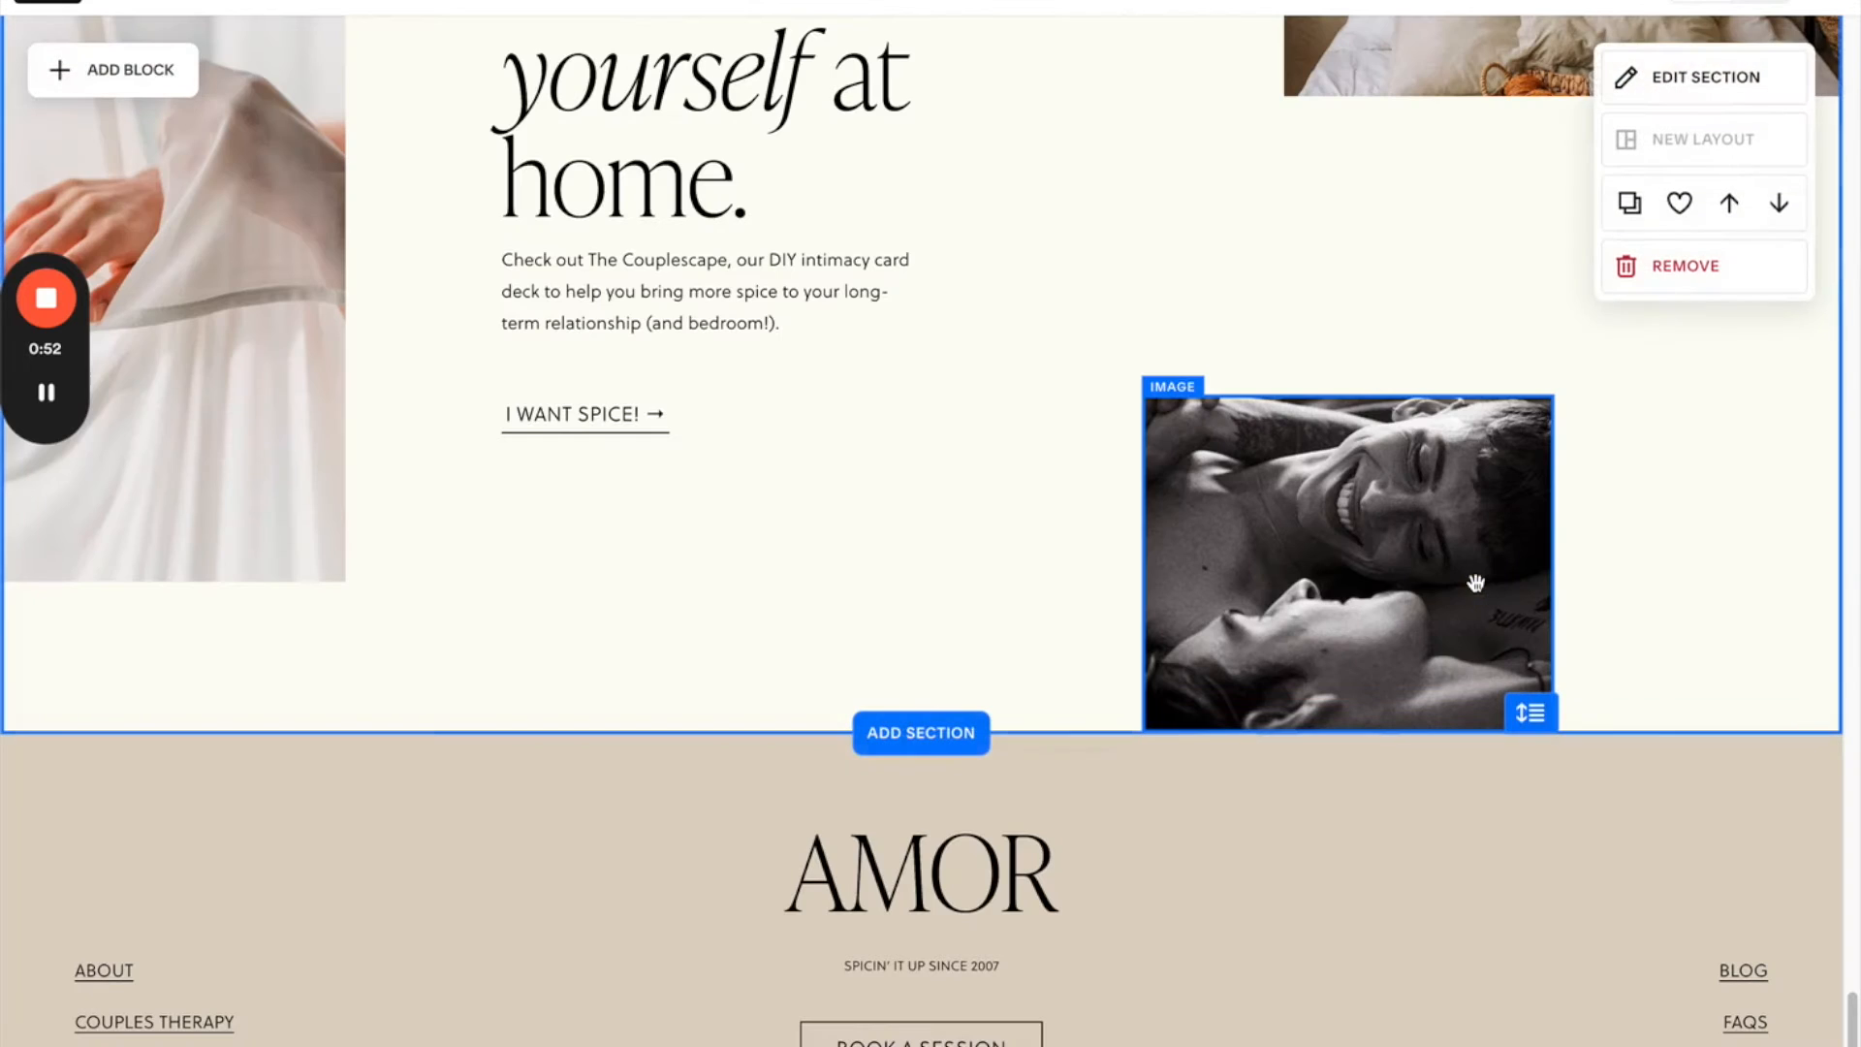
- Open the first testimonial item of the new section for content editing, showing its title and description
{"action": "scroll", "coordinate": [1475, 582], "scroll_direction": "down", "scroll_amount": 7}
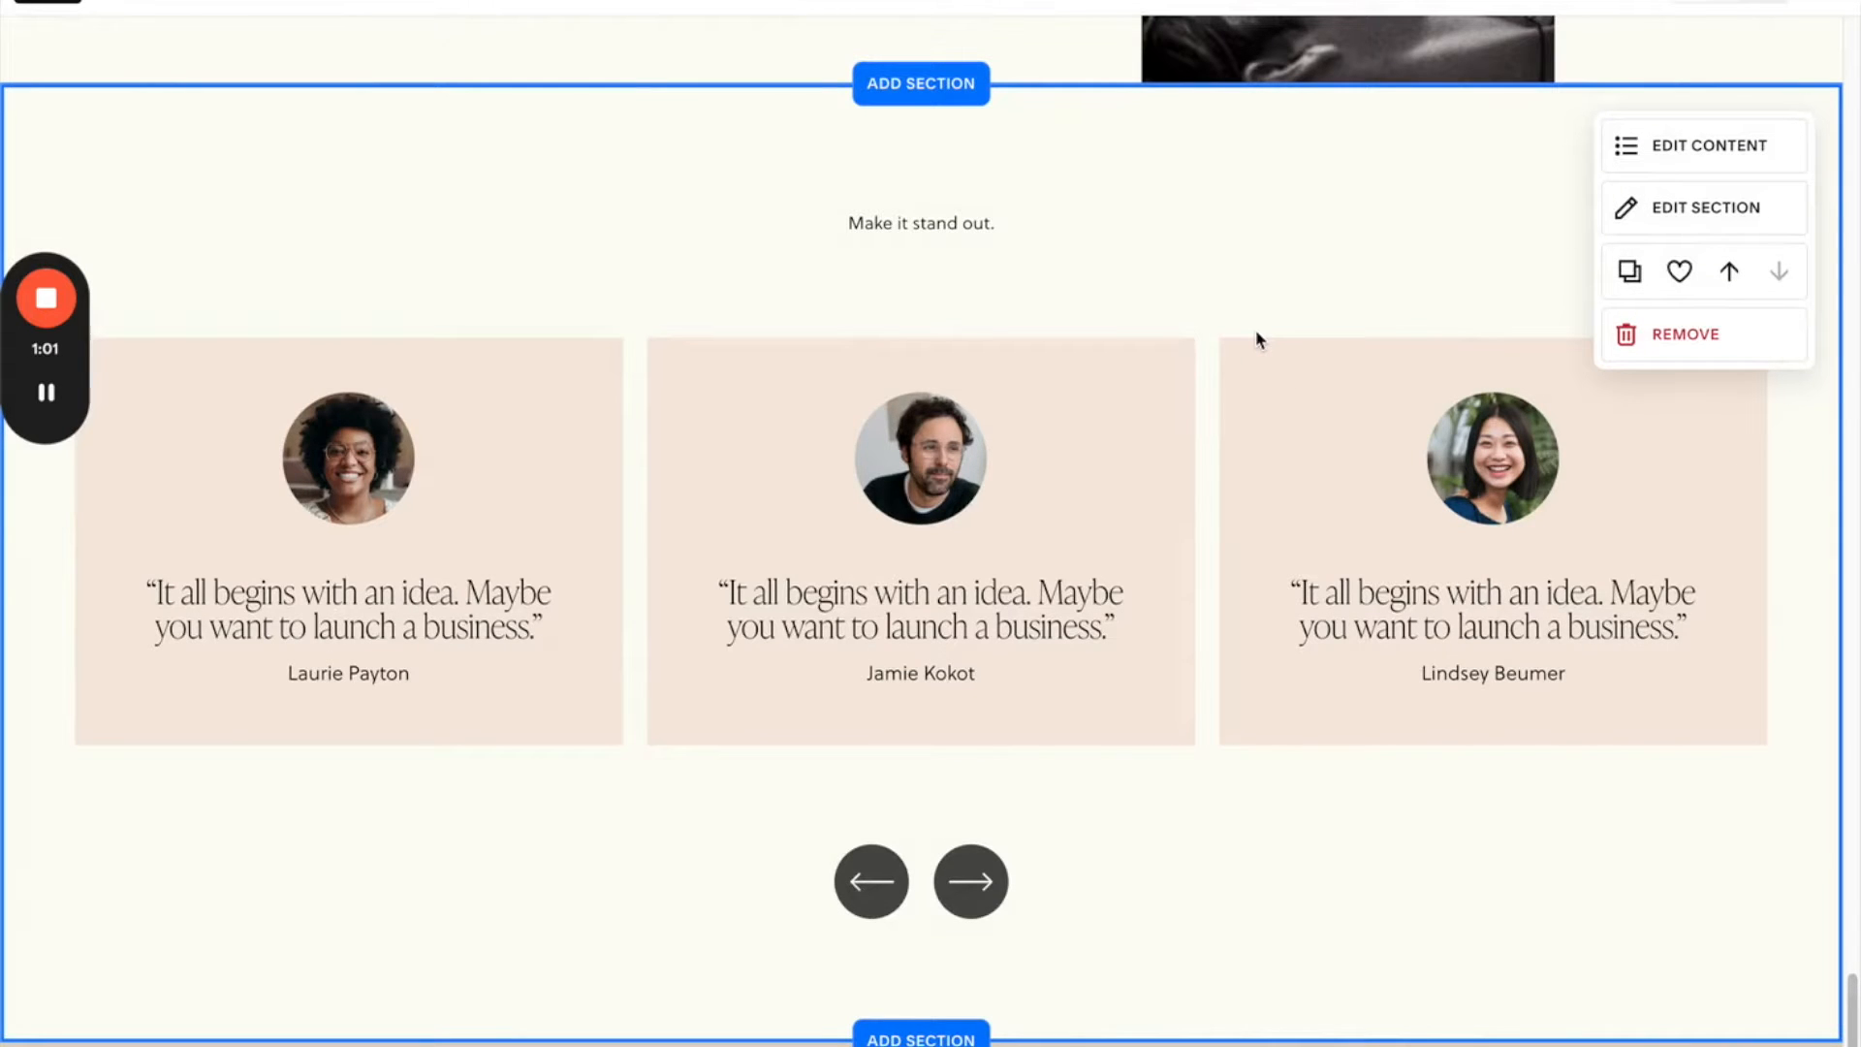
{"action": "left_click", "coordinate": [1709, 167]}
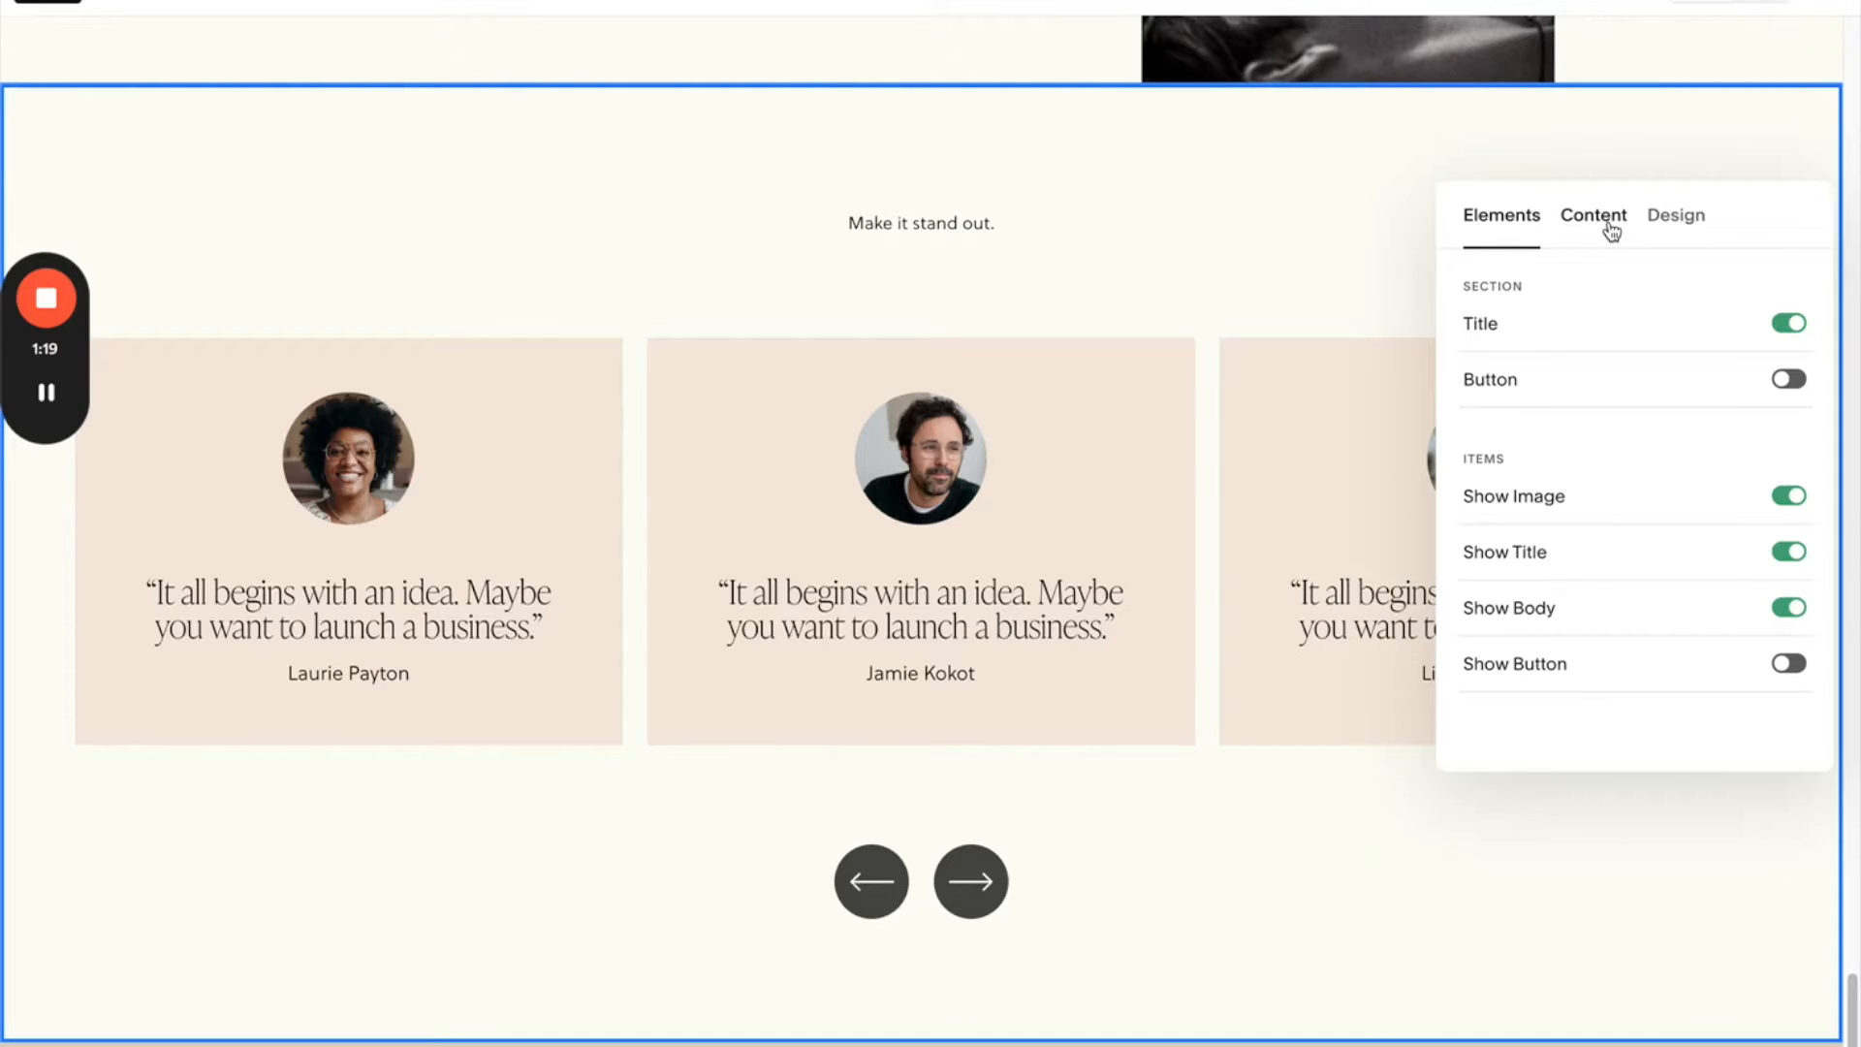
{"action": "left_click", "coordinate": [1606, 223]}
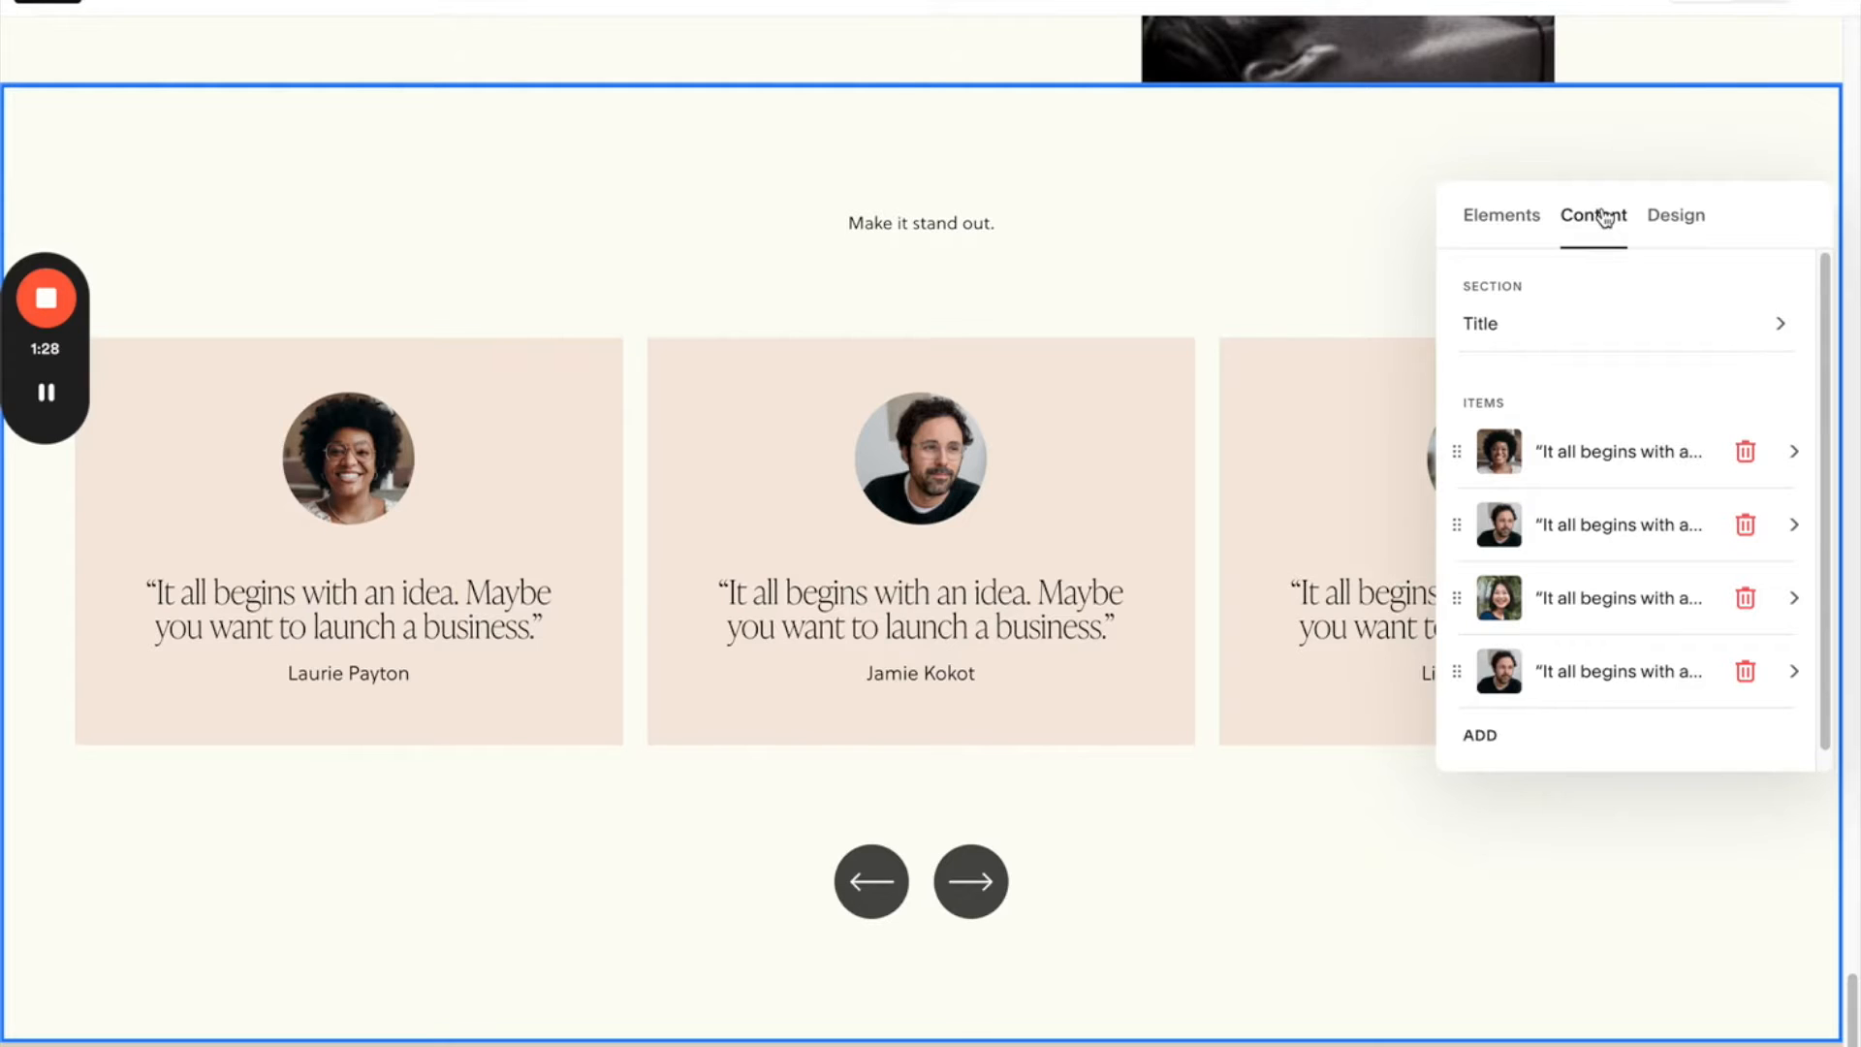
{"action": "left_click", "coordinate": [1580, 452]}
{"action": "scroll", "coordinate": [1502, 678], "scroll_direction": "down", "scroll_amount": 2}
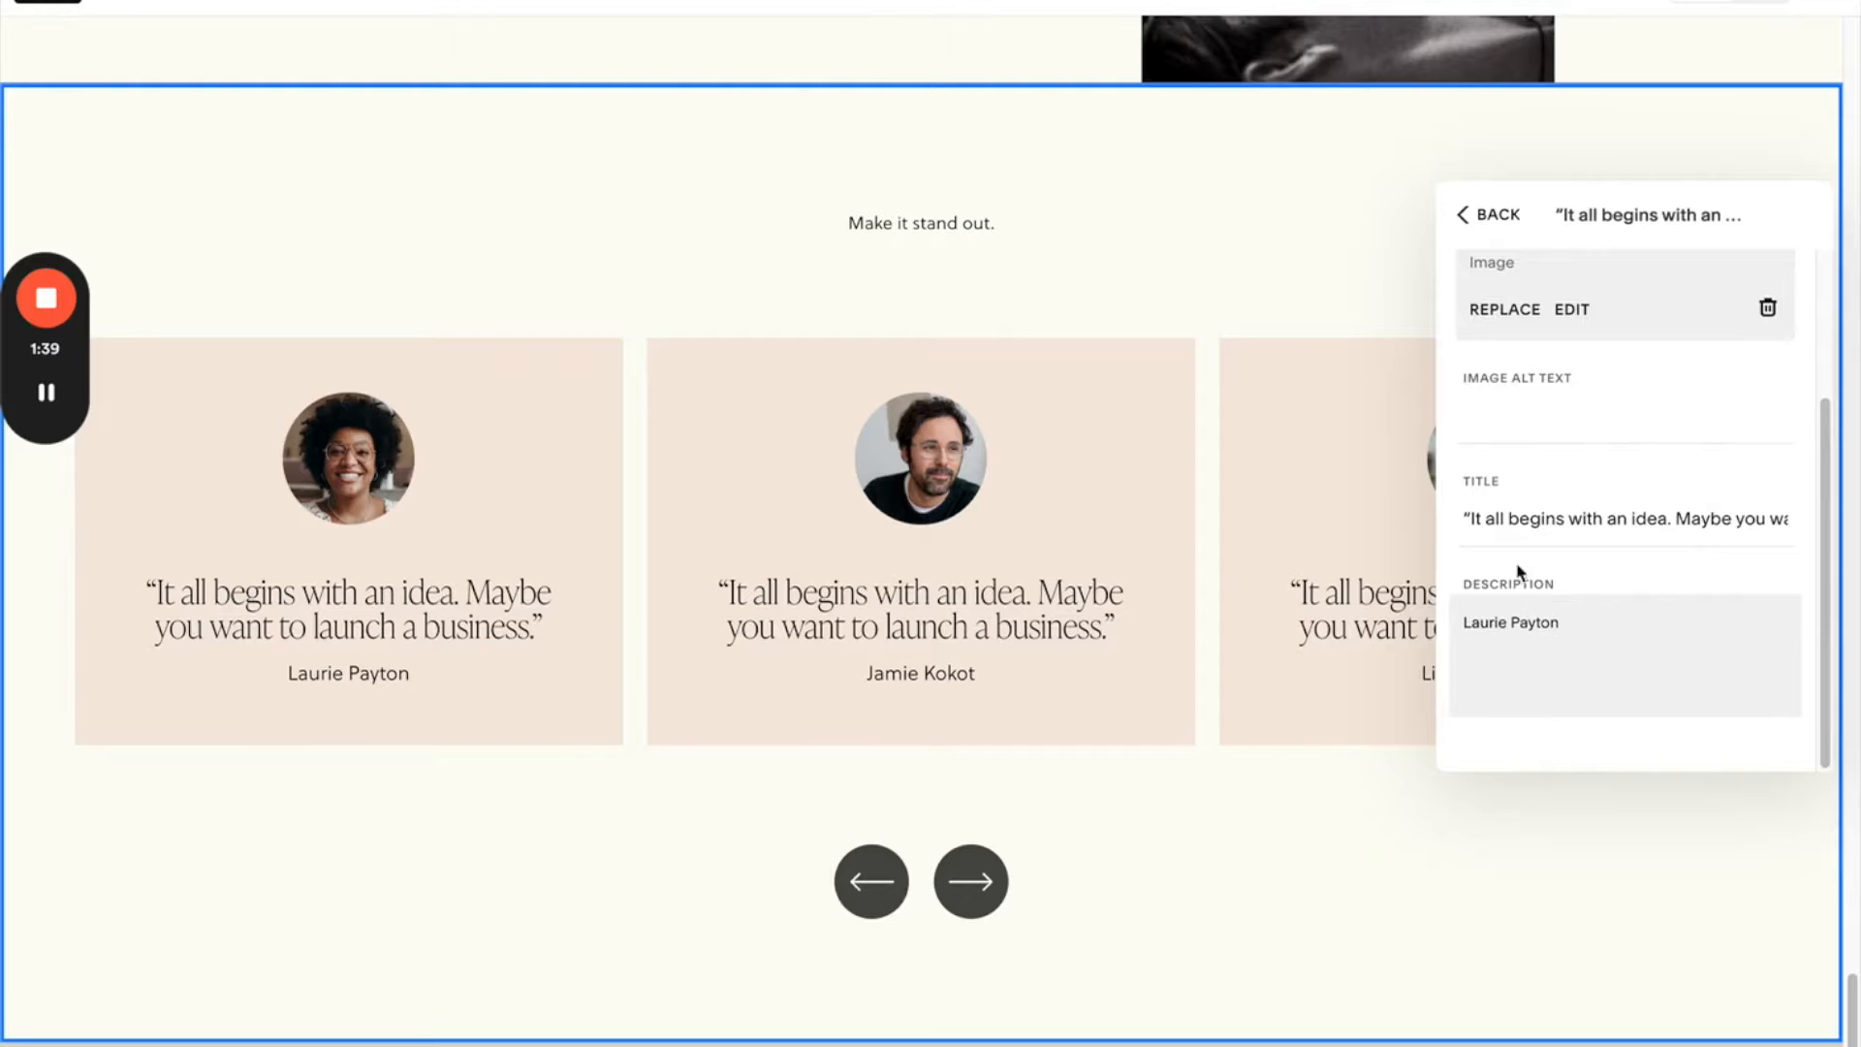
{"action": "left_click_drag", "start_coordinate": [1469, 521], "coordinate": [1803, 532]}
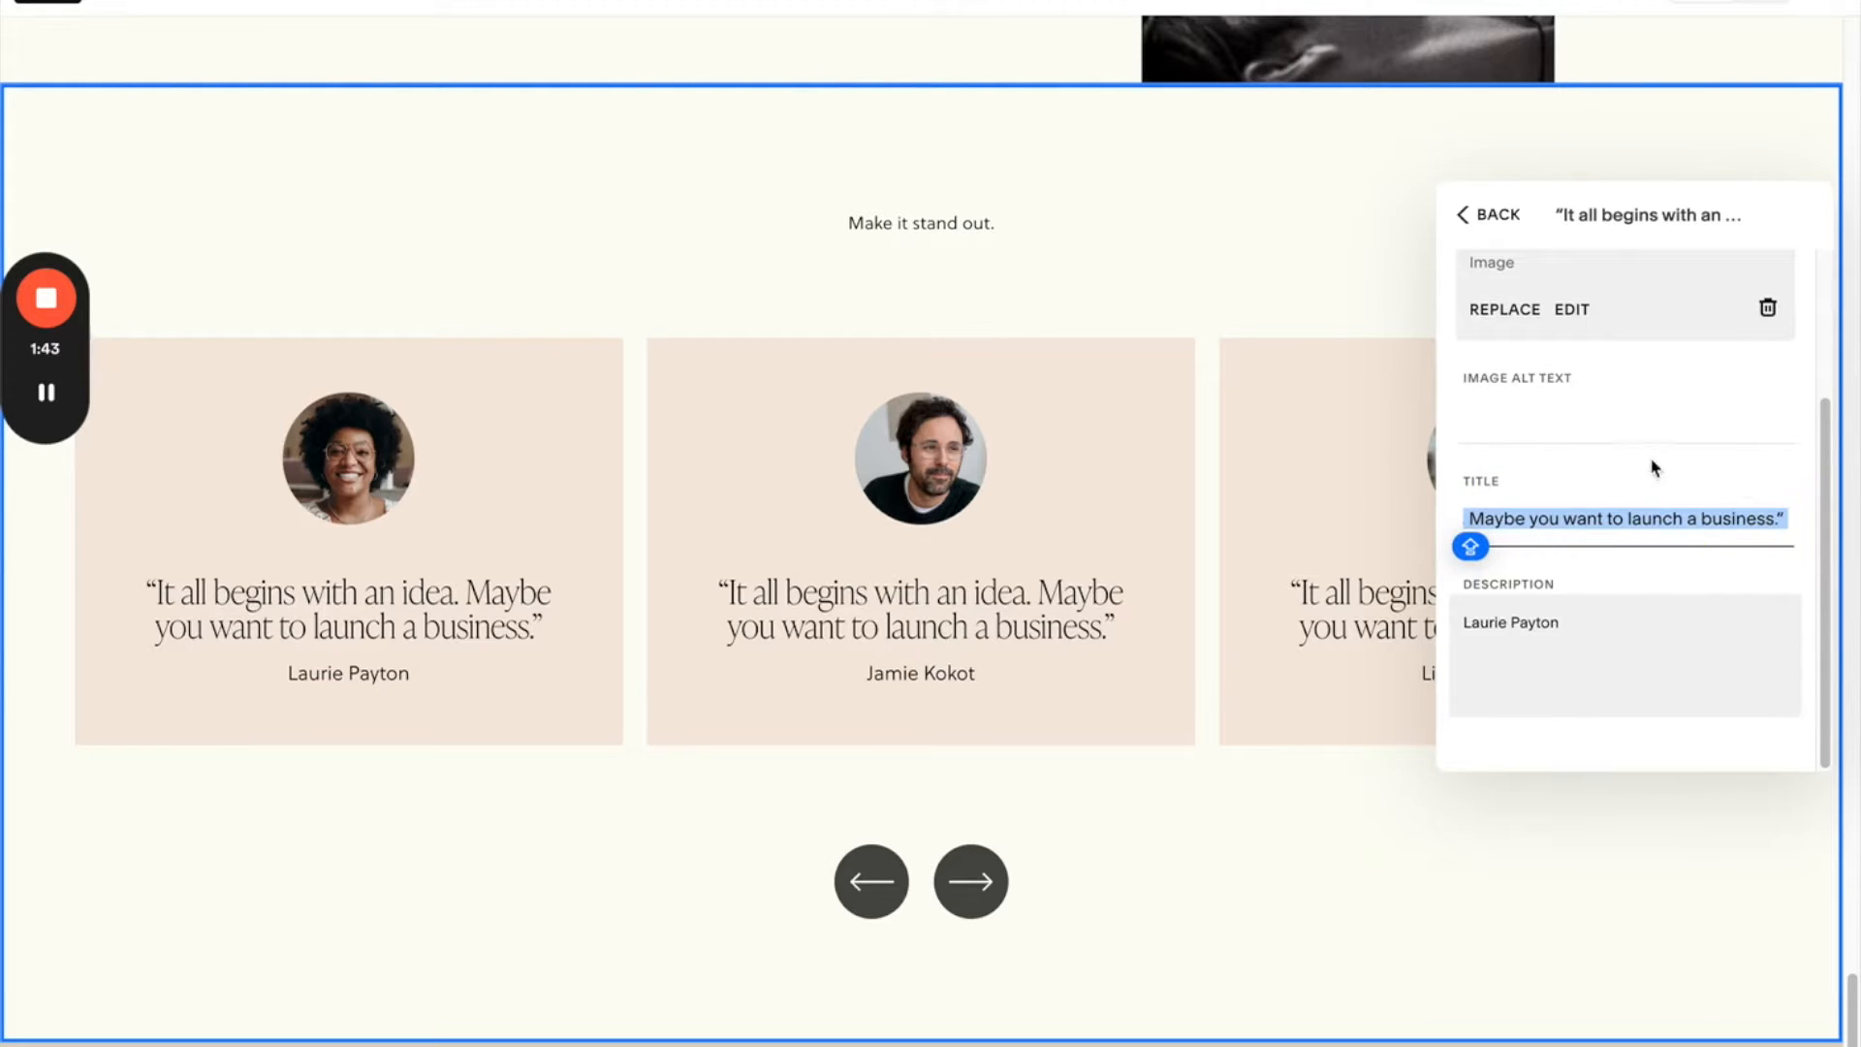
{"action": "left_click", "coordinate": [1578, 642]}
{"action": "left_click_drag", "start_coordinate": [1582, 623], "coordinate": [1450, 636]}
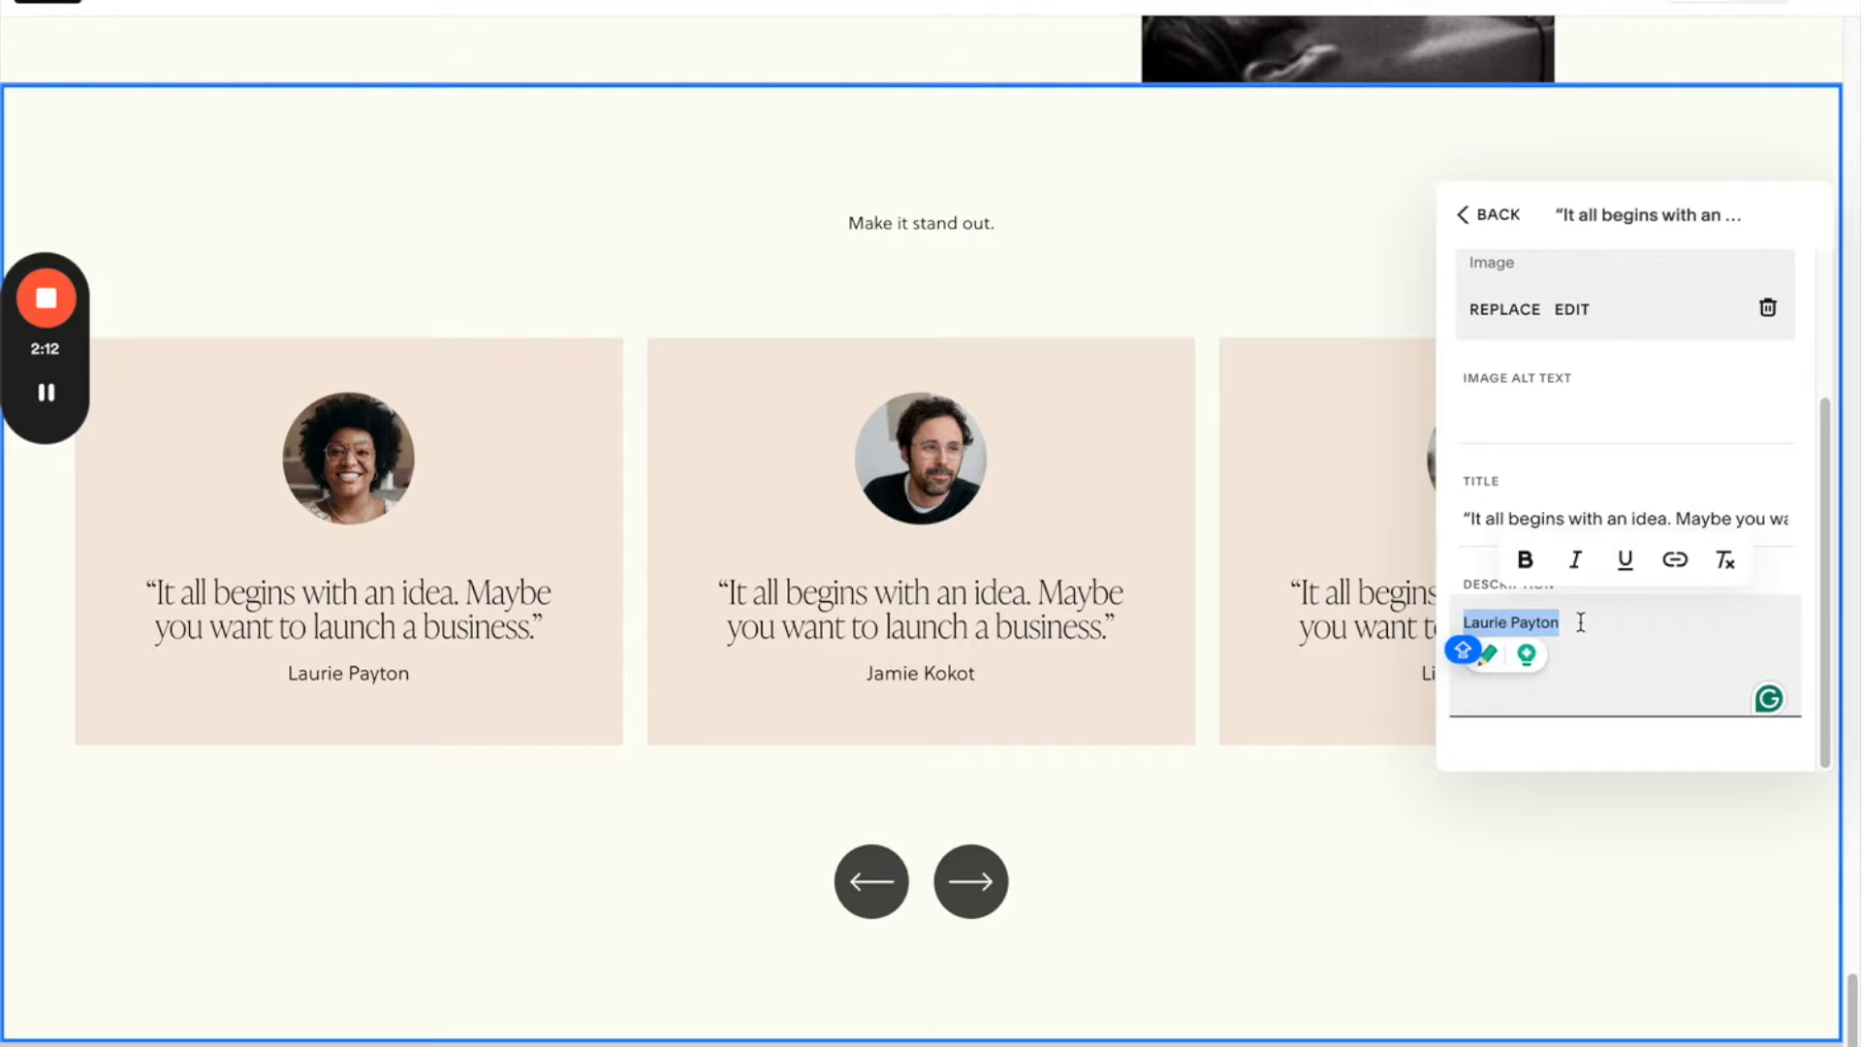
{"action": "triple_click", "coordinate": [1595, 516]}
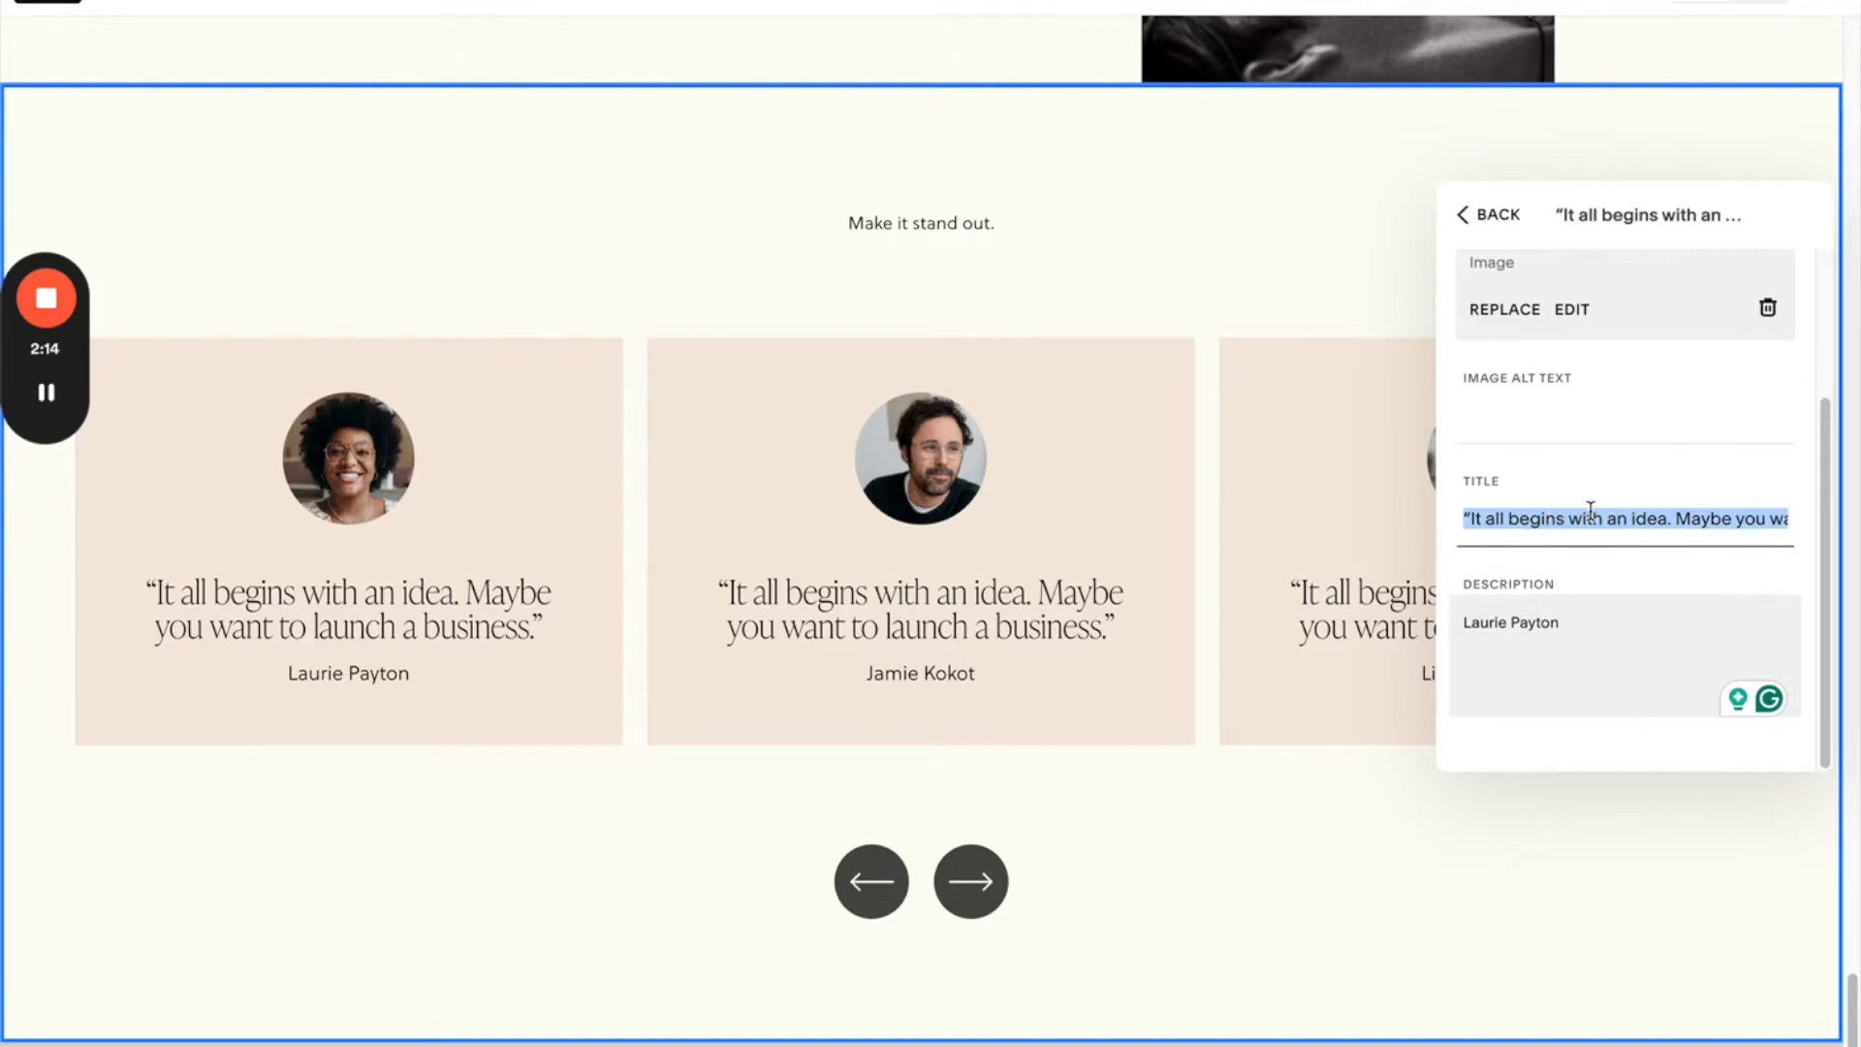
{"action": "key", "text": "BackSpace"}
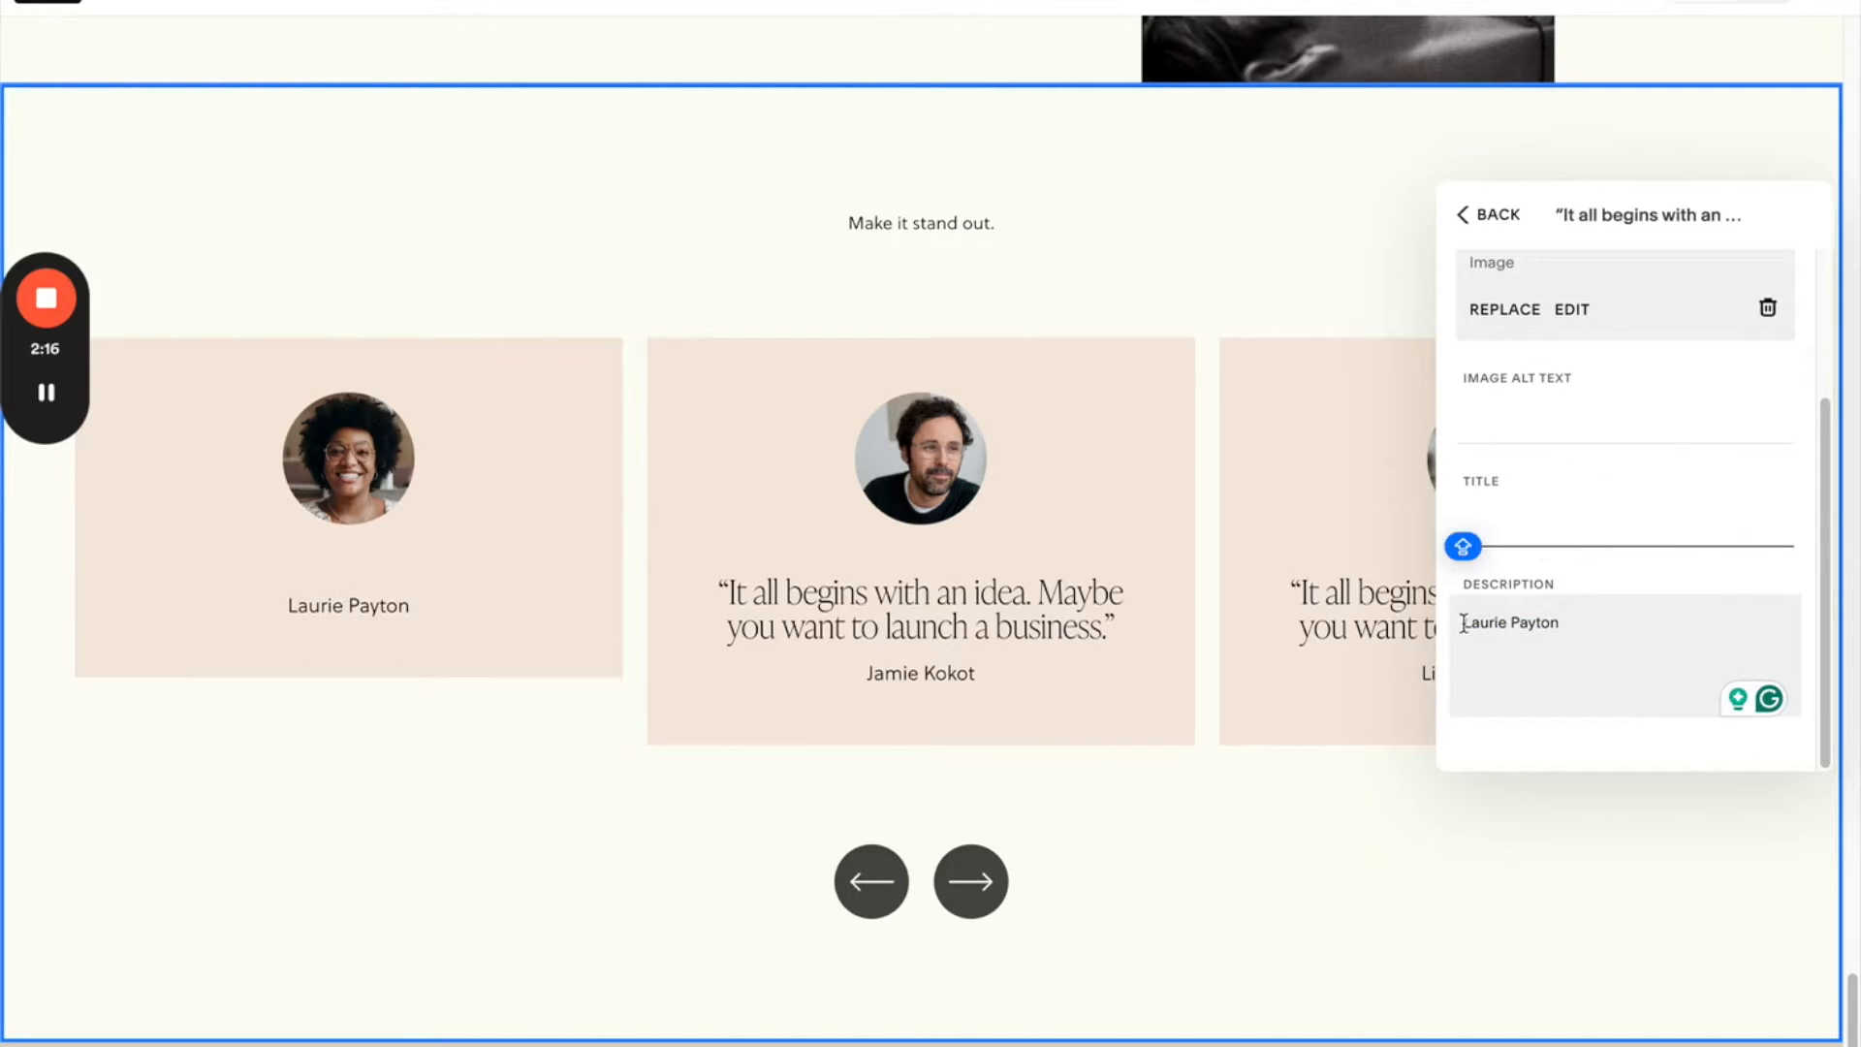
{"action": "key", "text": "ctrl+z"}
- Copy the first testimonial's title quote into its description, on a separate line above the reviewer's name
{"action": "left_click", "coordinate": [1580, 518]}
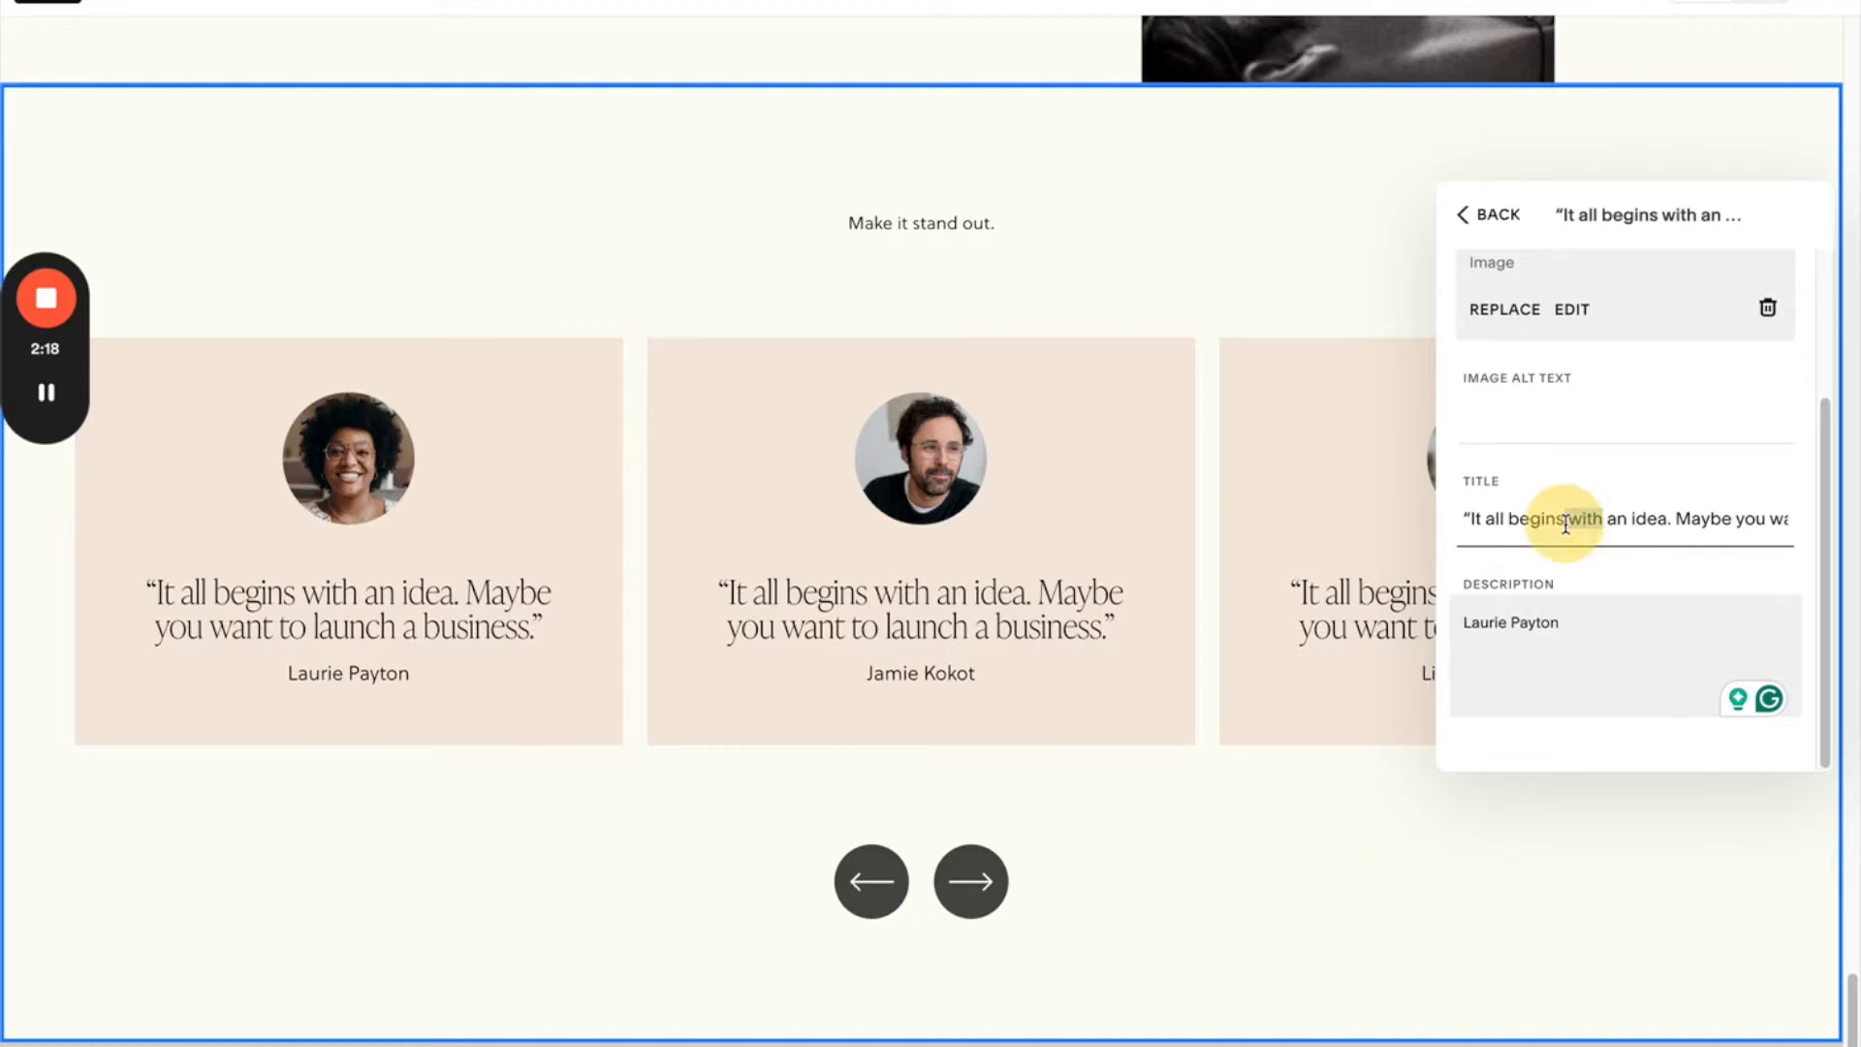
{"action": "triple_click", "coordinate": [1581, 524]}
{"action": "key", "text": "ctrl+c"}
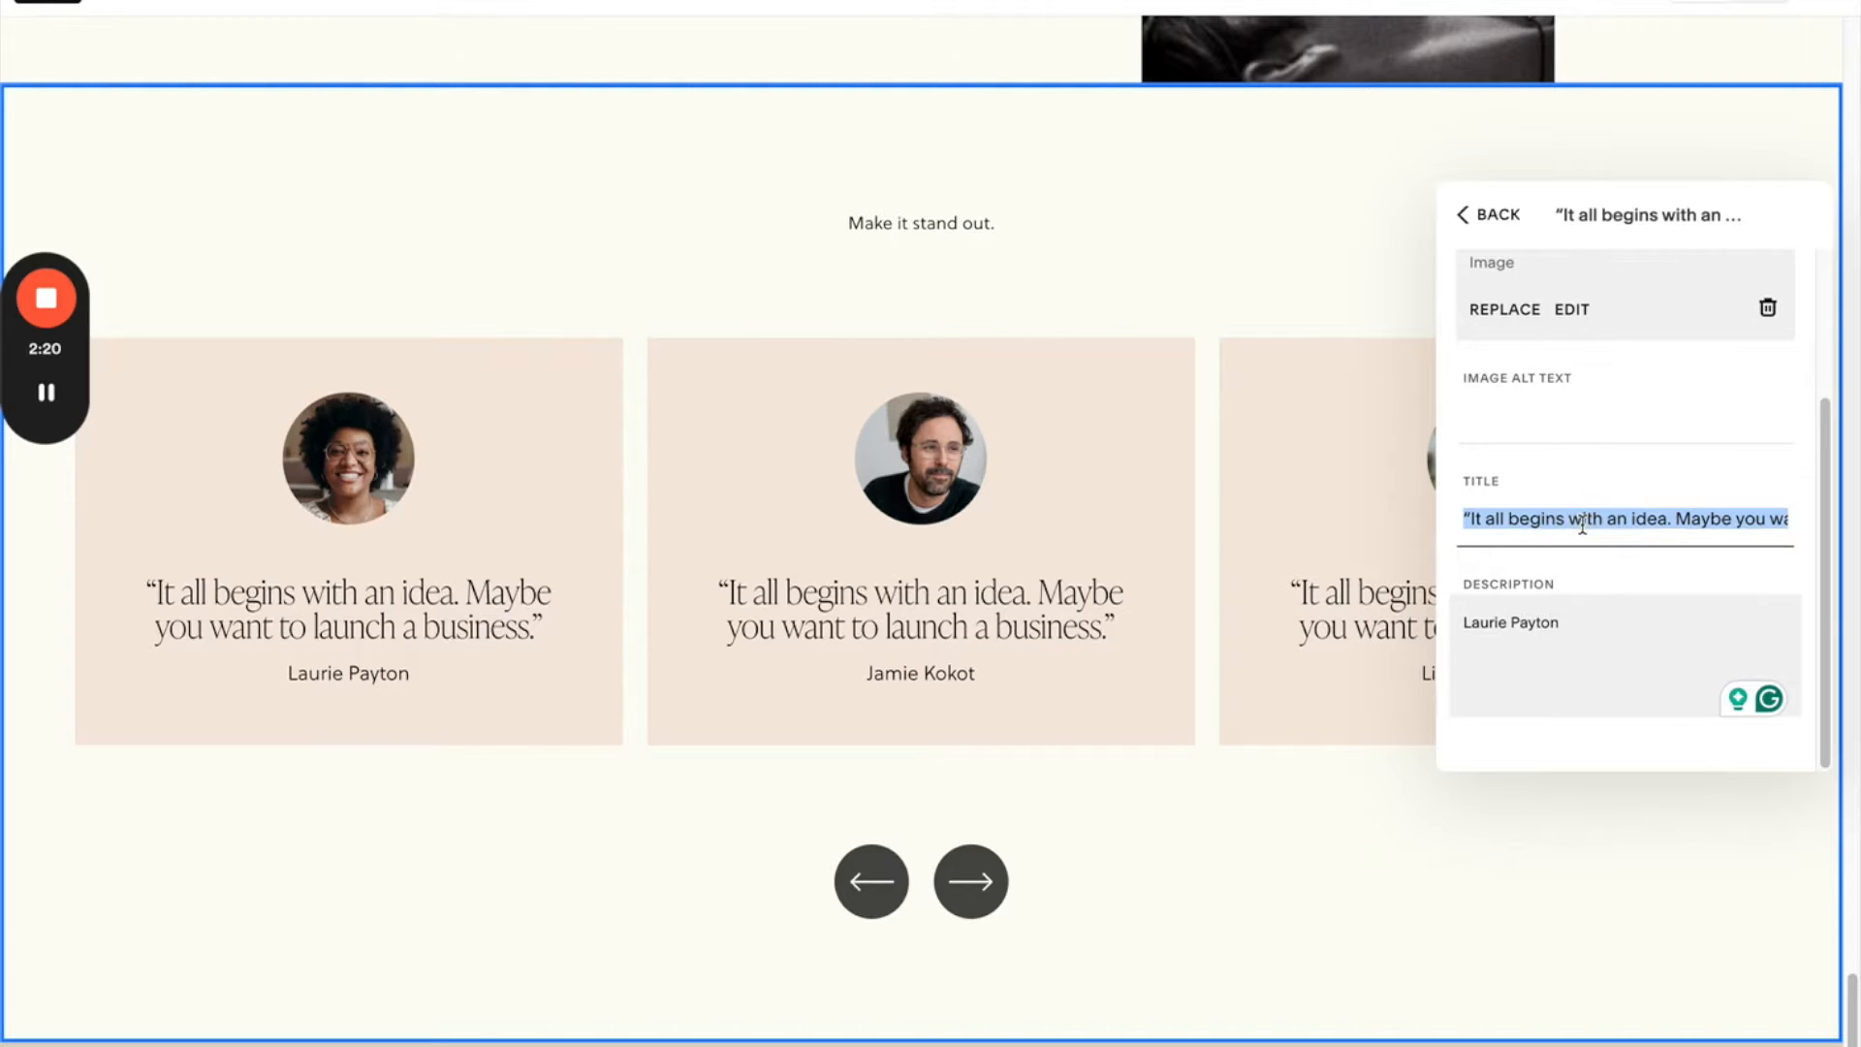
{"action": "left_click", "coordinate": [1469, 638]}
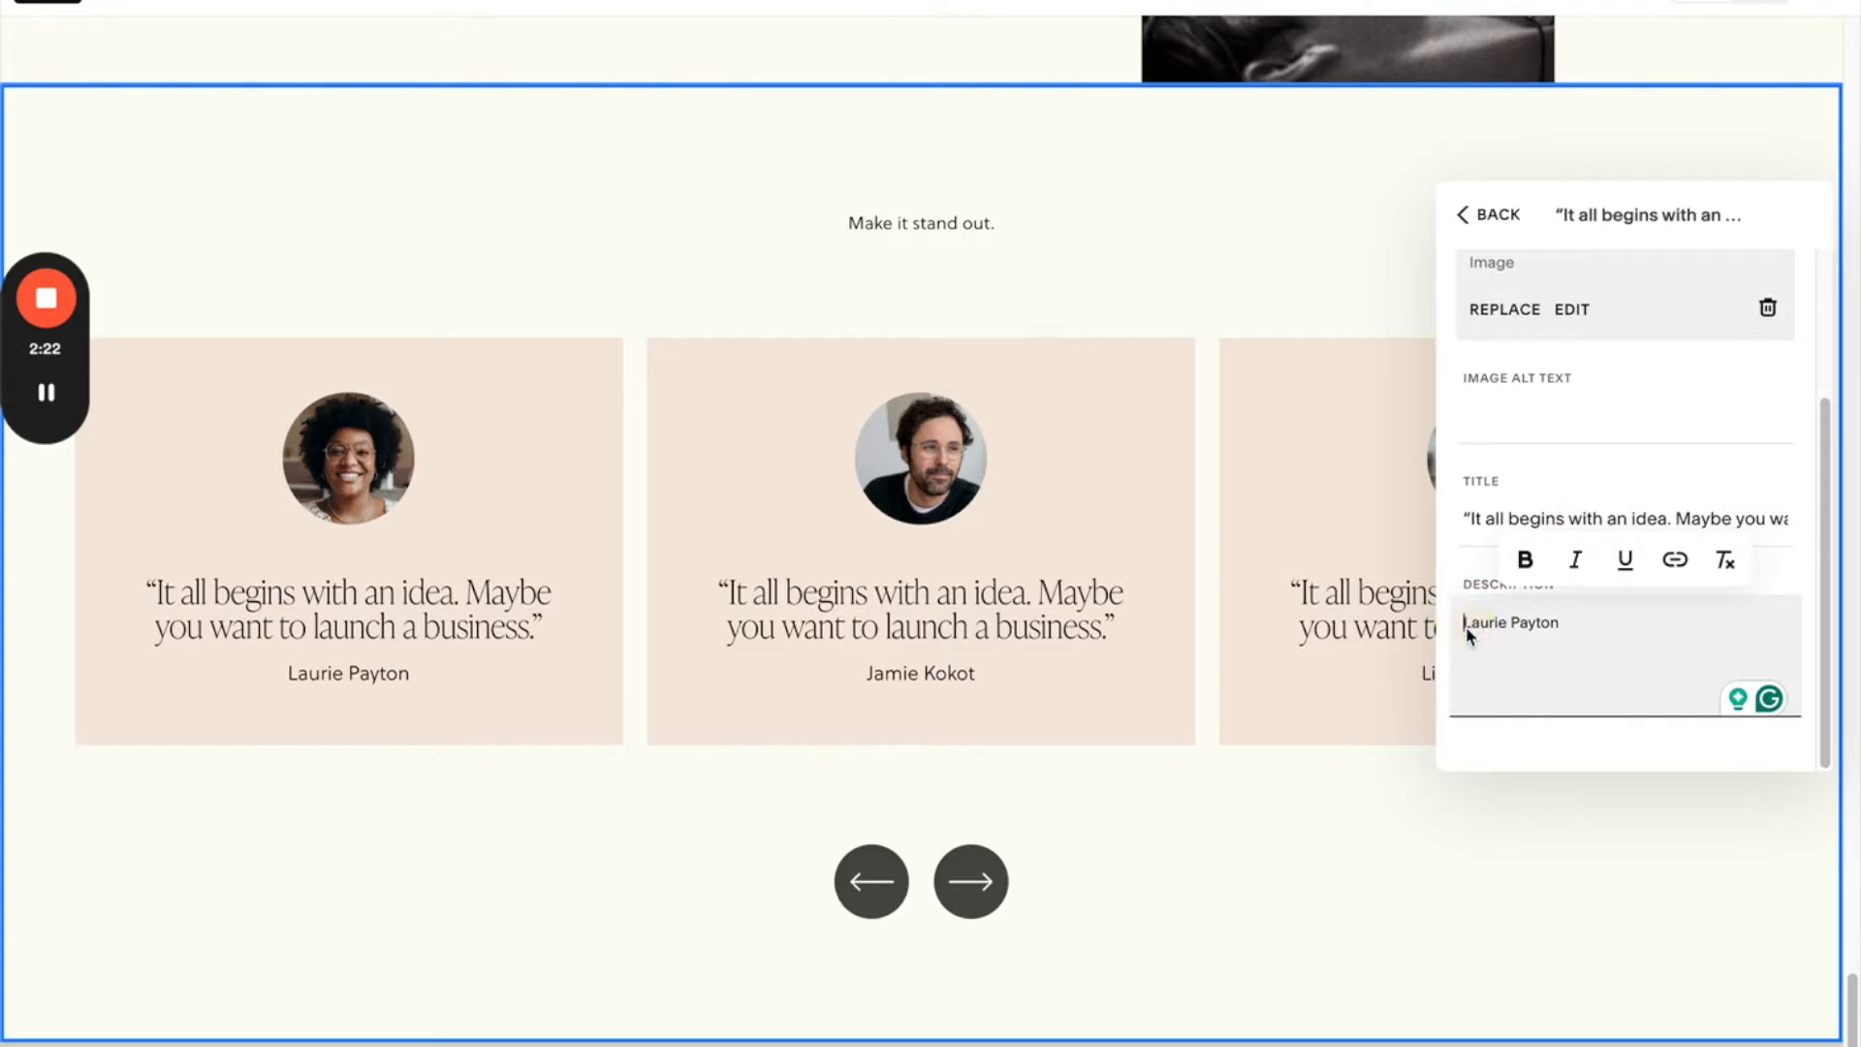
{"action": "key", "text": "Return"}
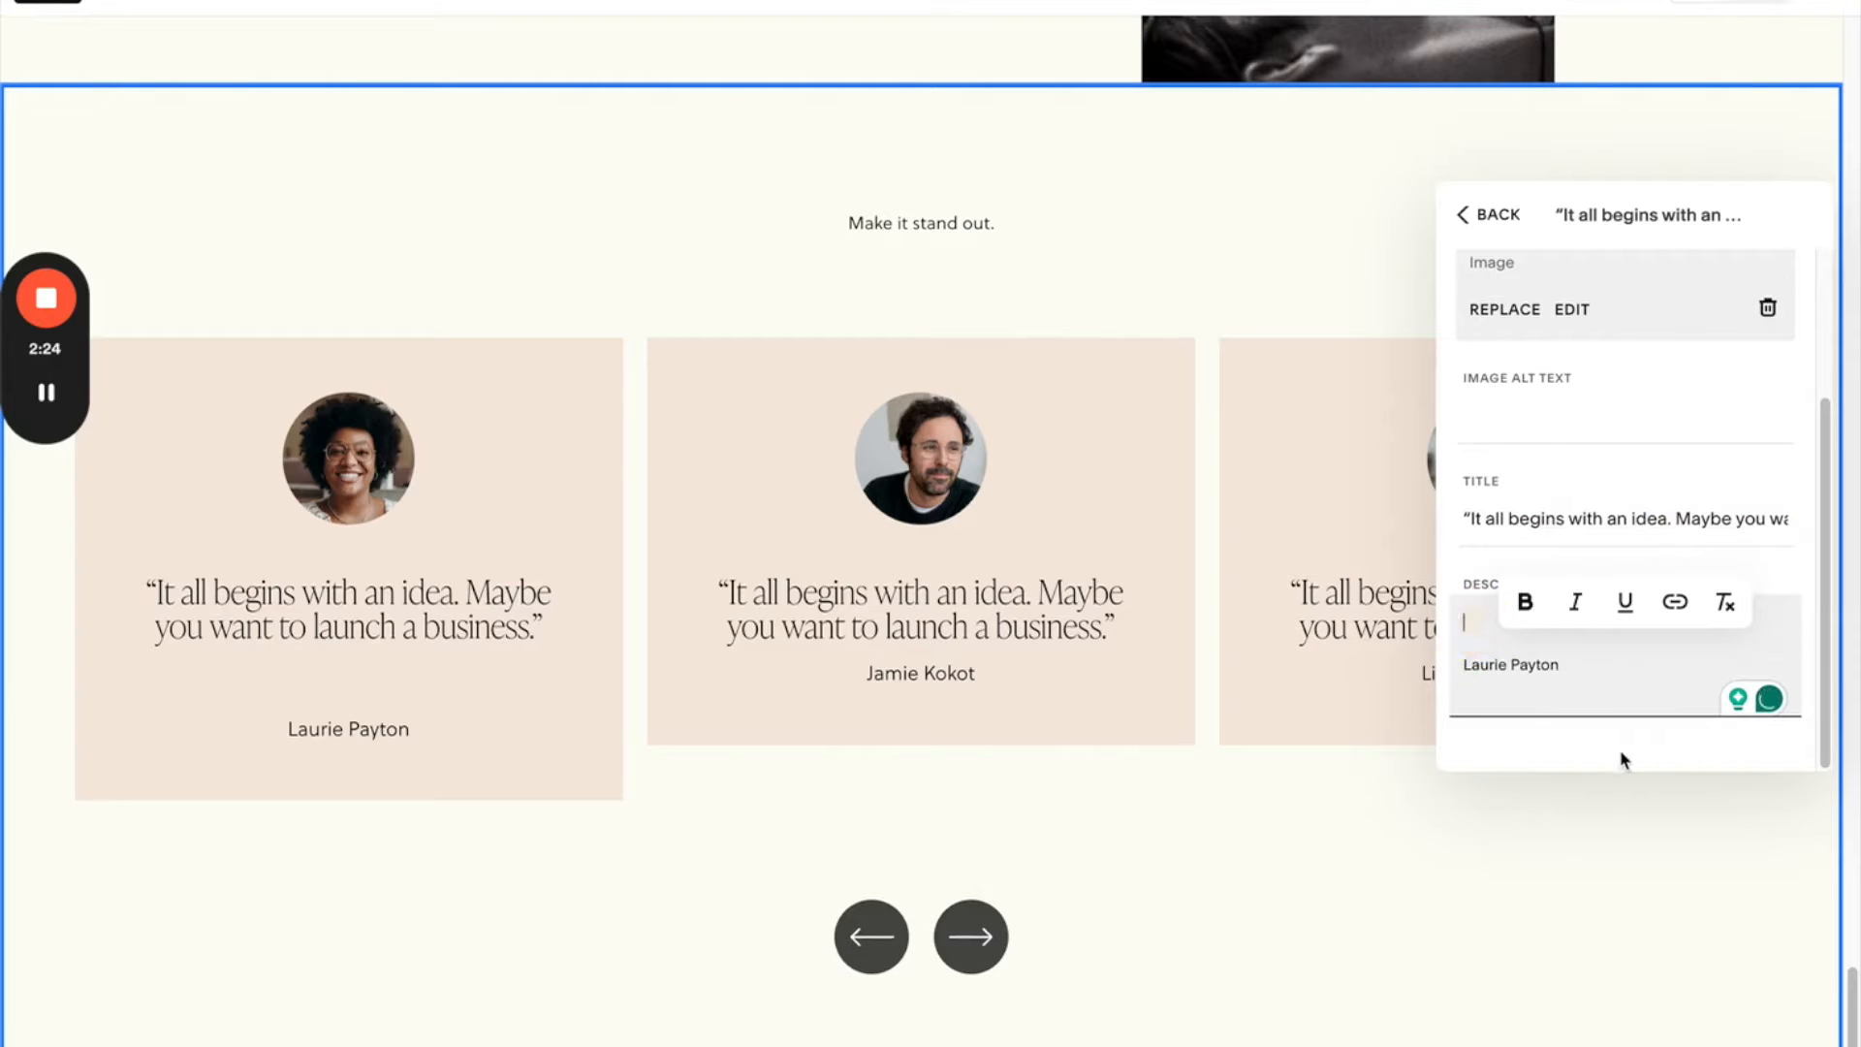
{"action": "key", "text": "ctrl+v"}
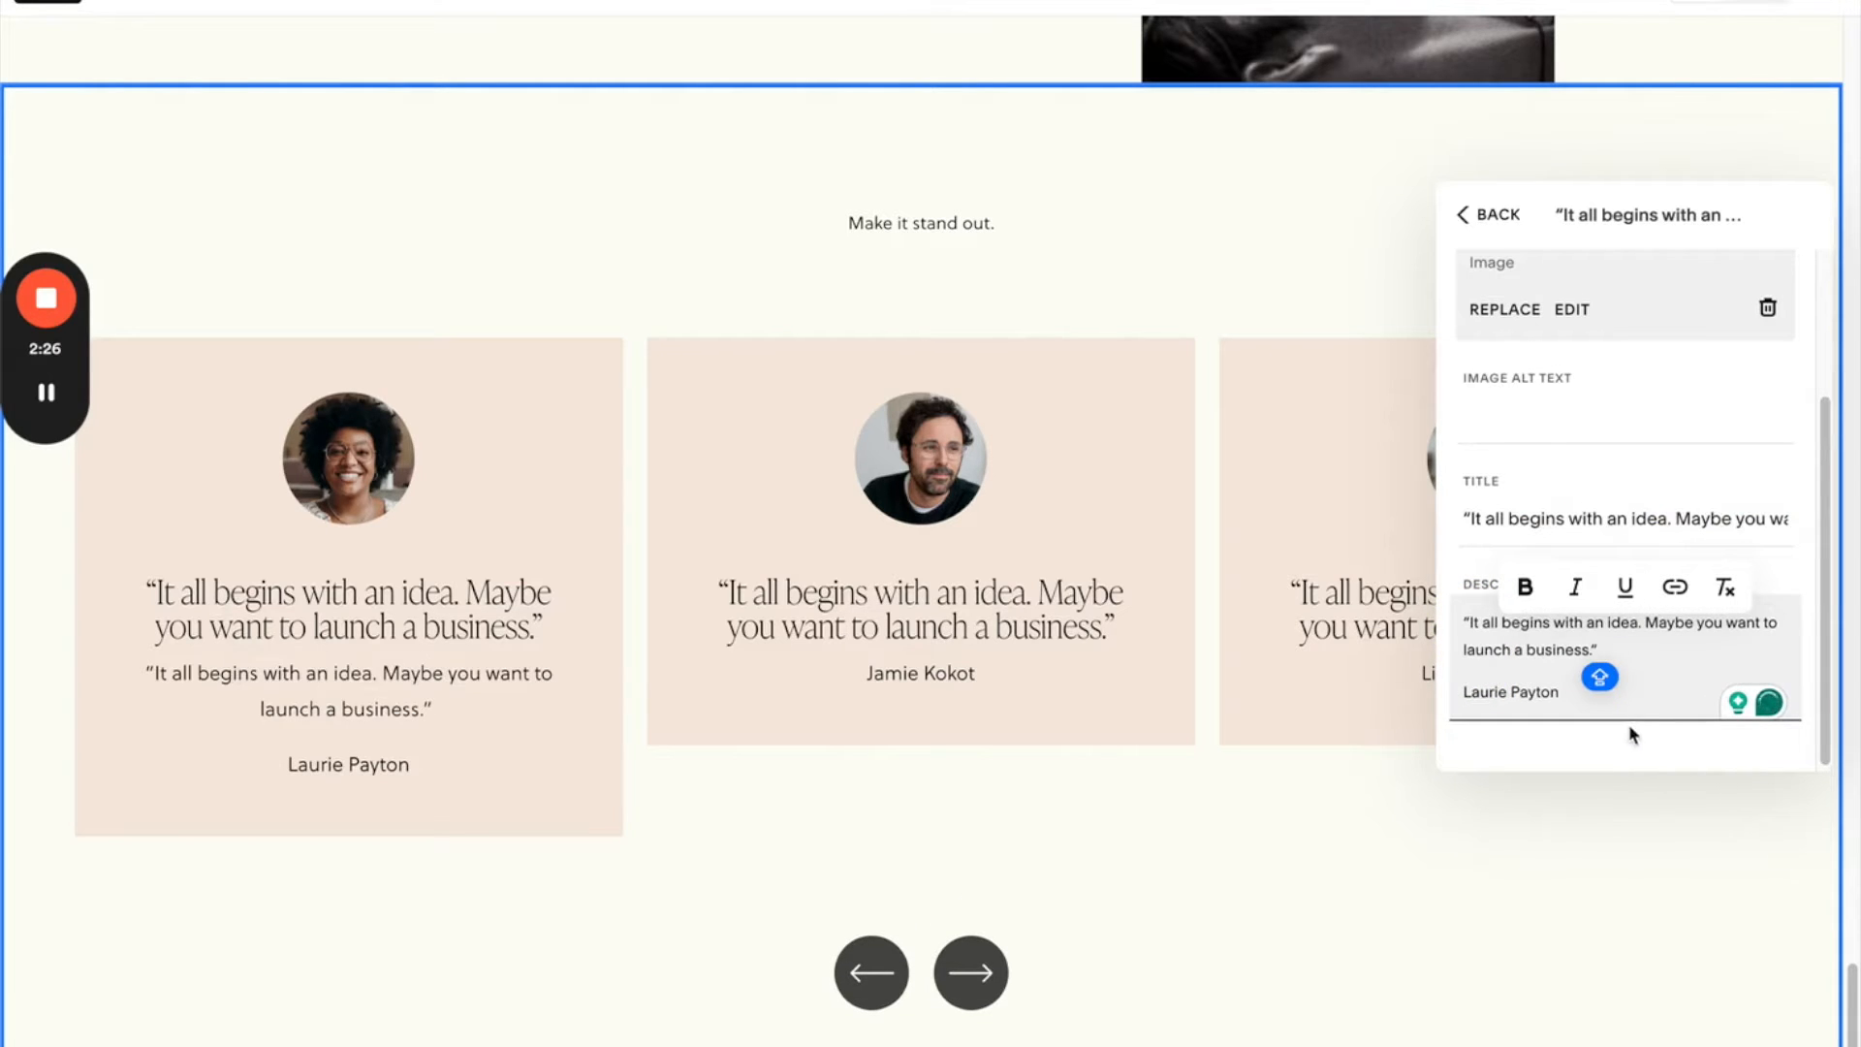
- Clear the first testimonial's title and put an em dash before the reviewer's name in its description
{"action": "triple_click", "coordinate": [1547, 513]}
{"action": "key", "text": "BackSpace"}
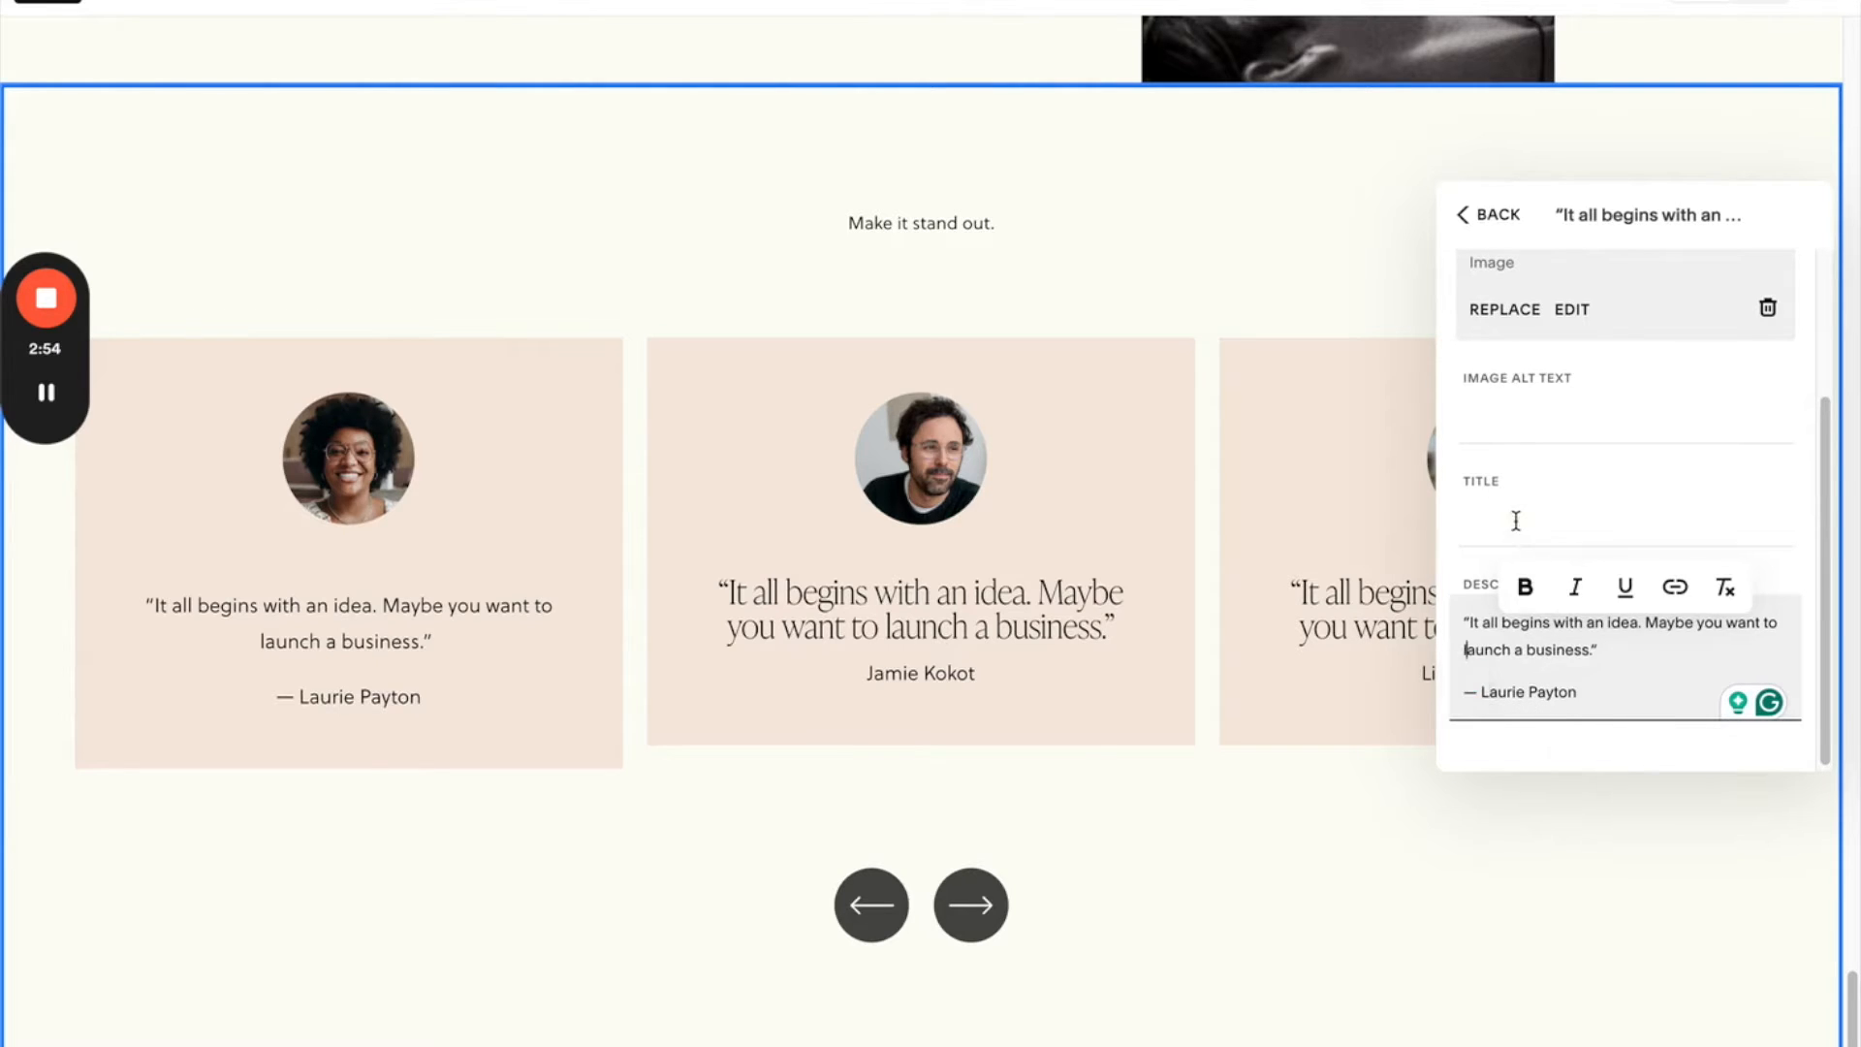
{"action": "left_click", "coordinate": [1515, 525]}
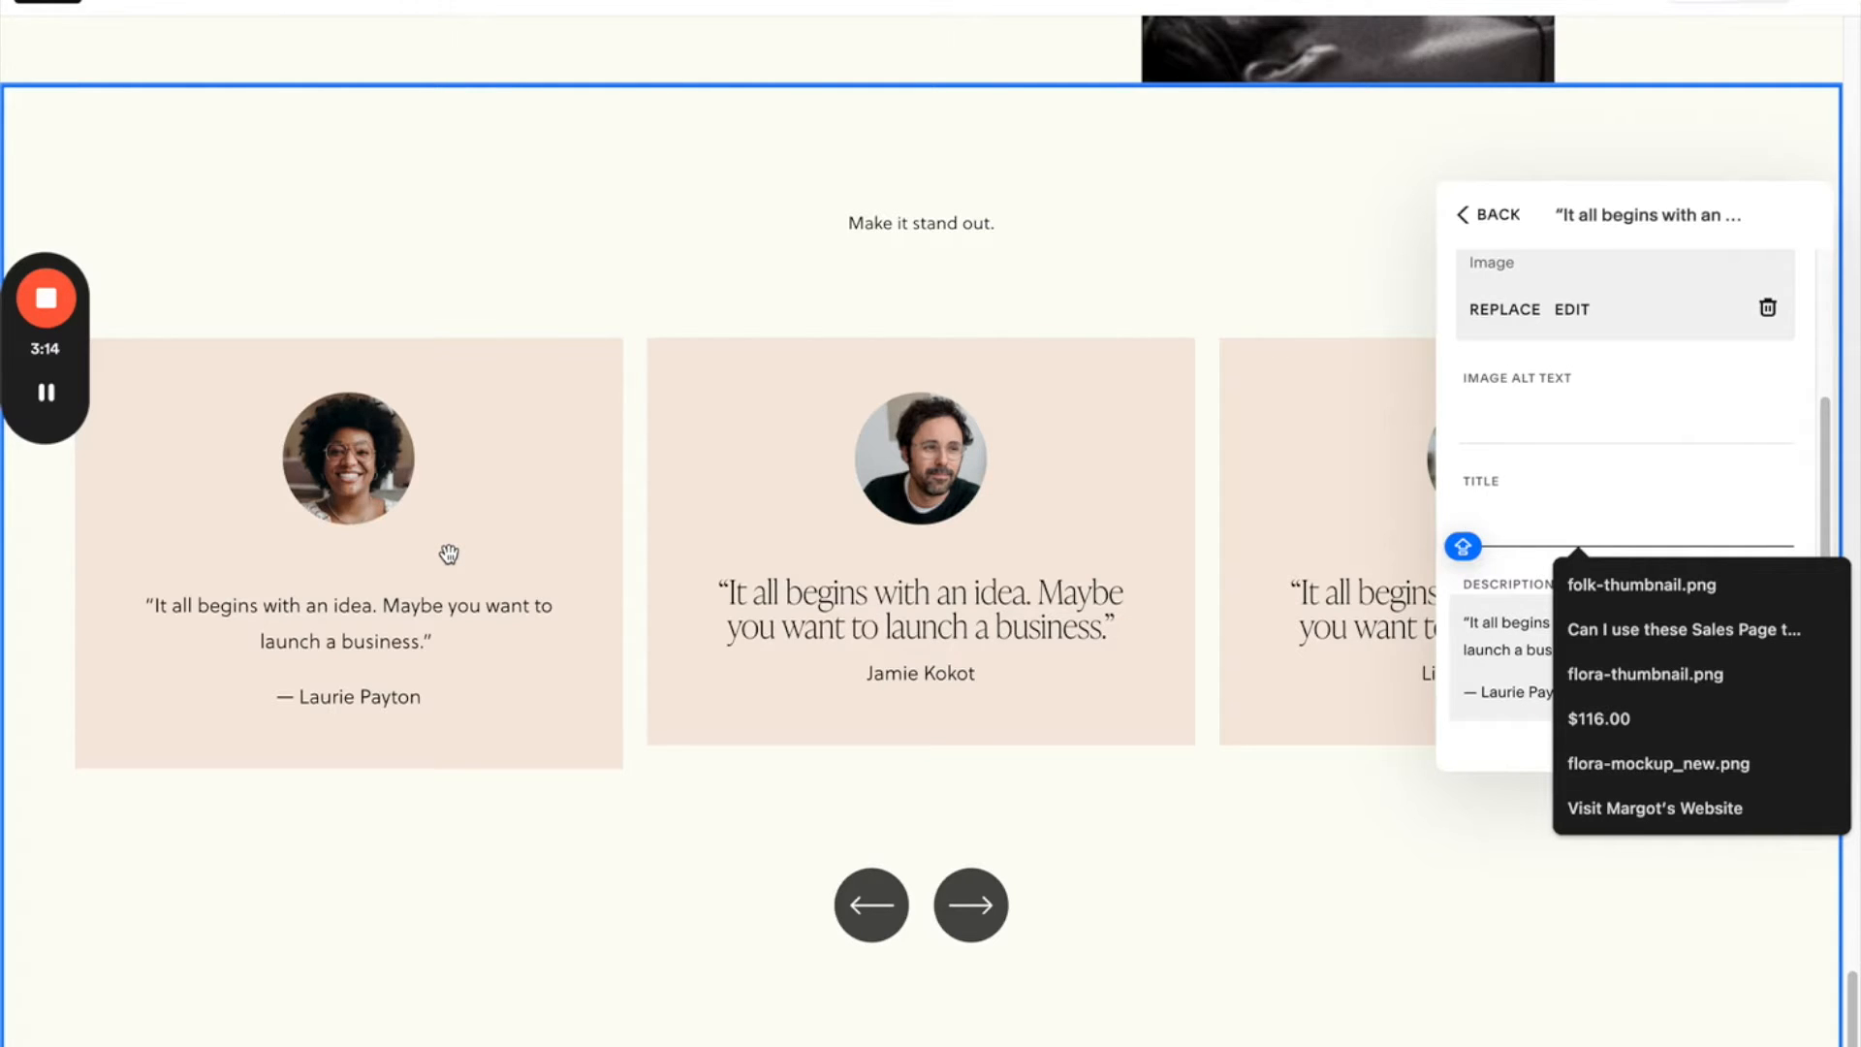
{"action": "left_click", "coordinate": [1509, 668]}
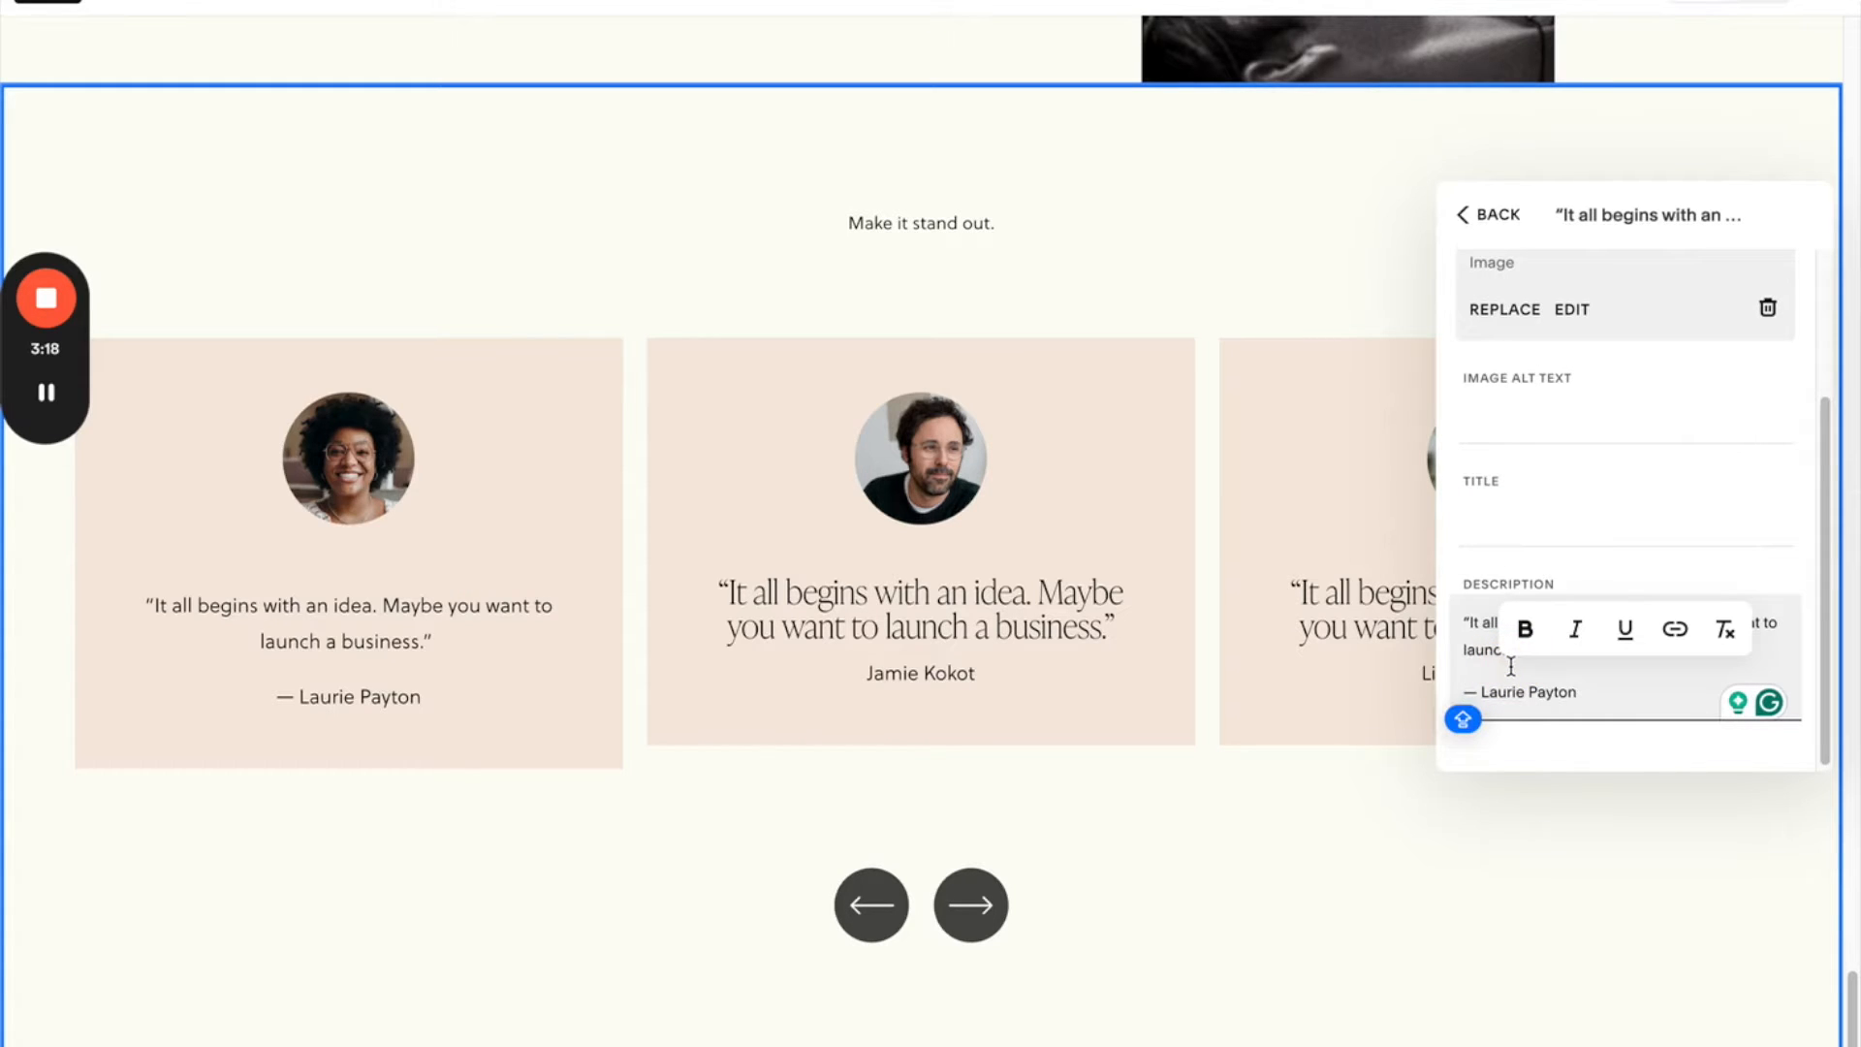
{"action": "left_click", "coordinate": [1484, 530]}
{"action": "left_click", "coordinate": [1473, 623]}
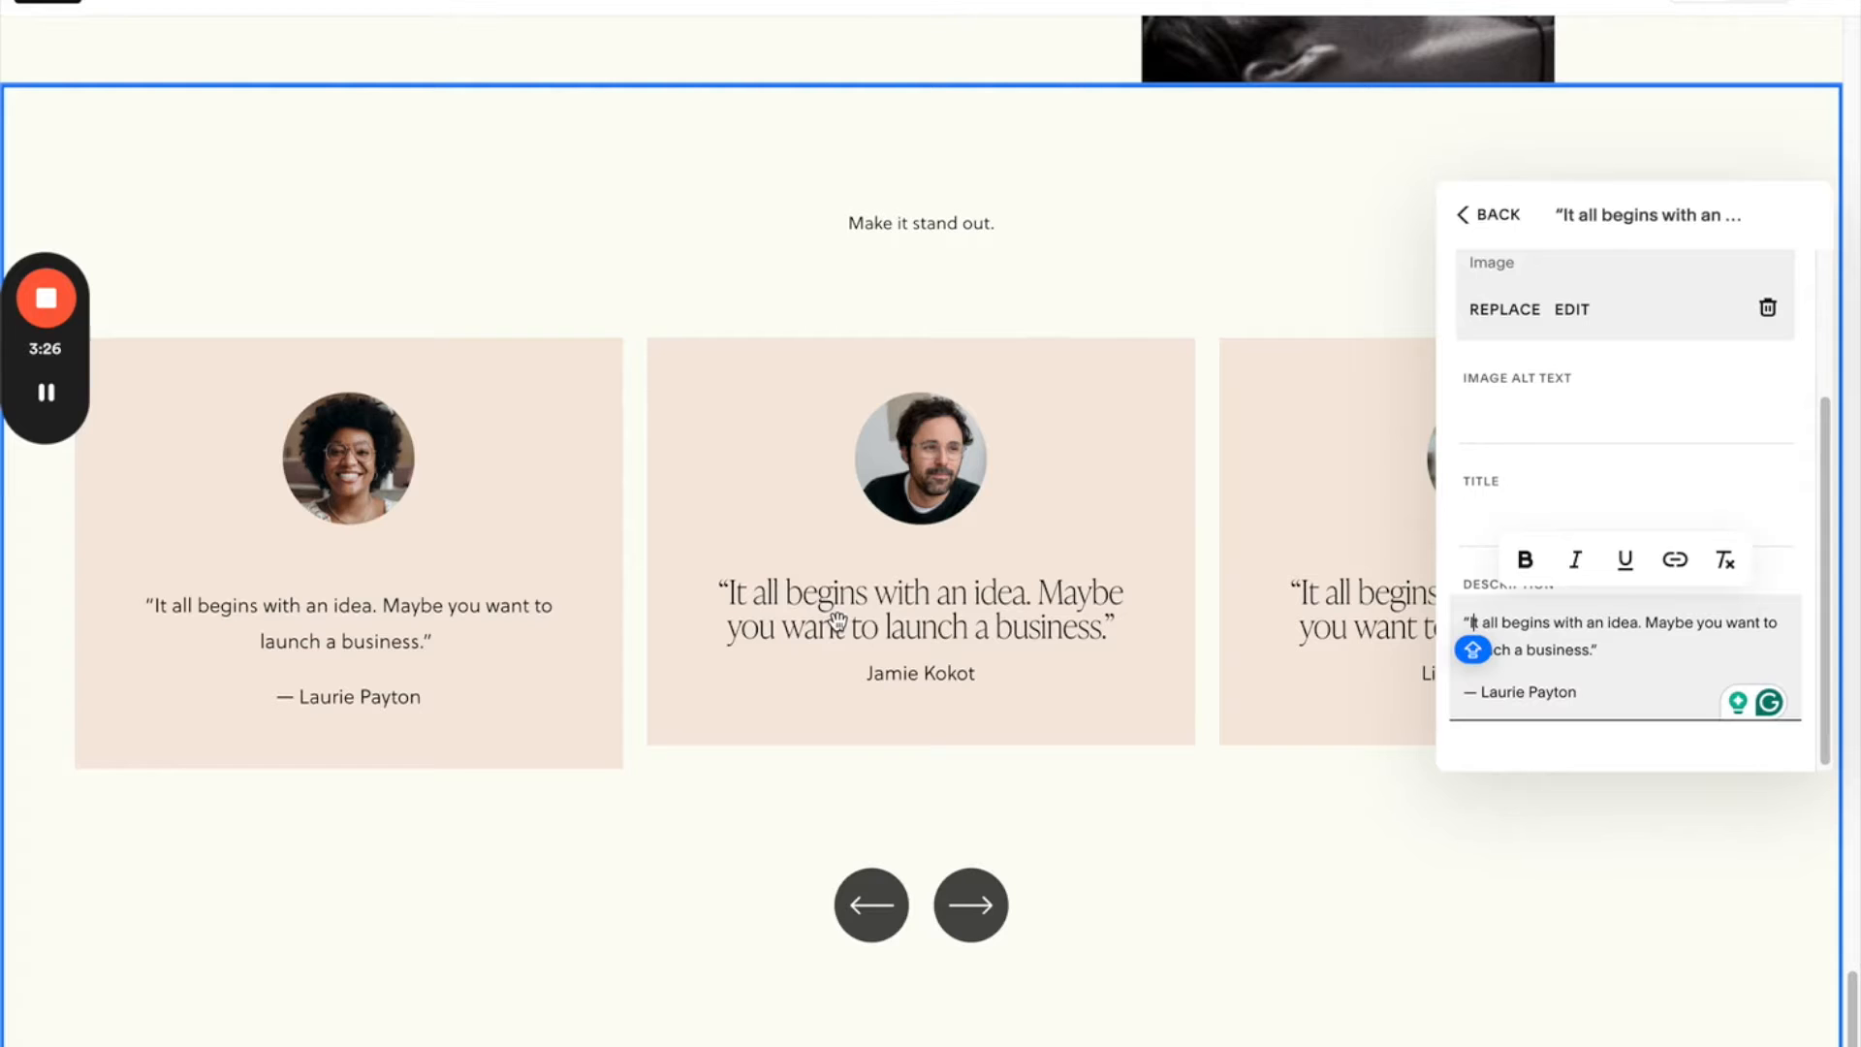
- Move the quote from the first testimonial's description back into its title
{"action": "left_click_drag", "start_coordinate": [1617, 644], "coordinate": [1466, 625]}
{"action": "key", "text": "ctrl+c"}
{"action": "key", "text": "BackSpace"}
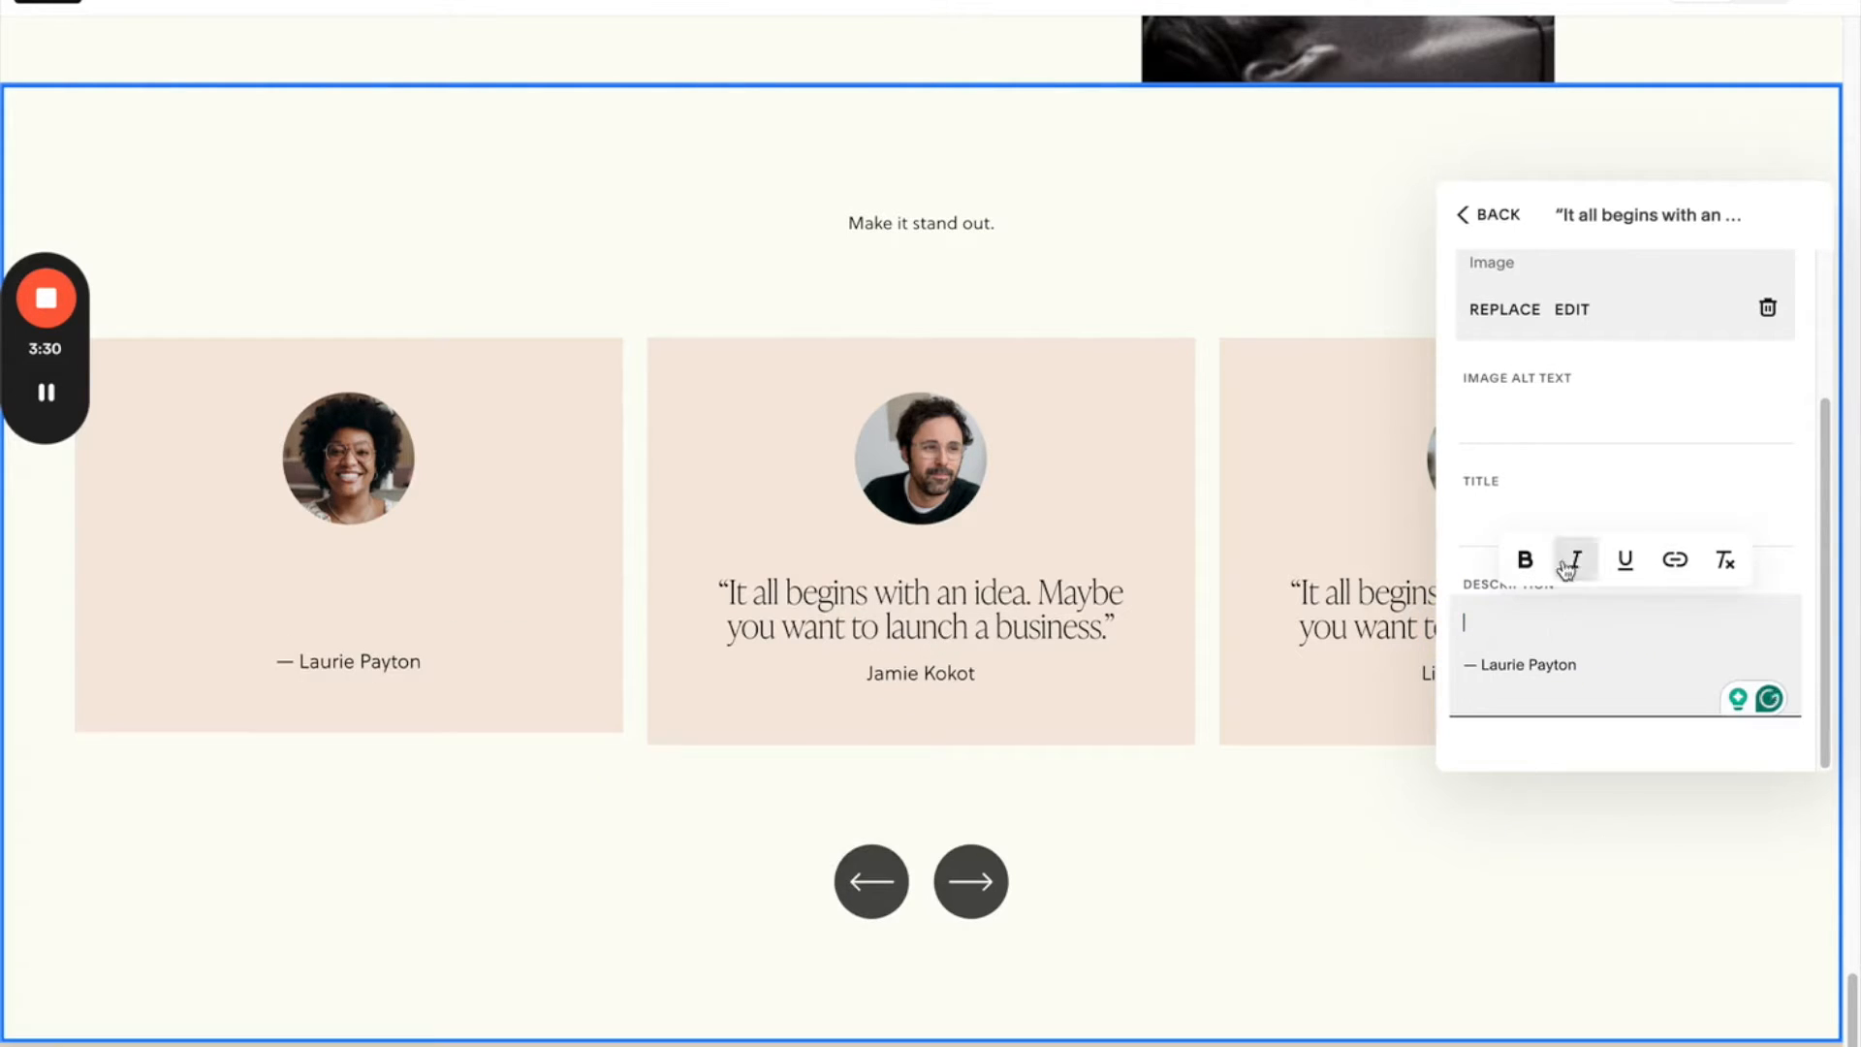
{"action": "left_click", "coordinate": [1463, 517]}
{"action": "key", "text": "ctrl+v"}
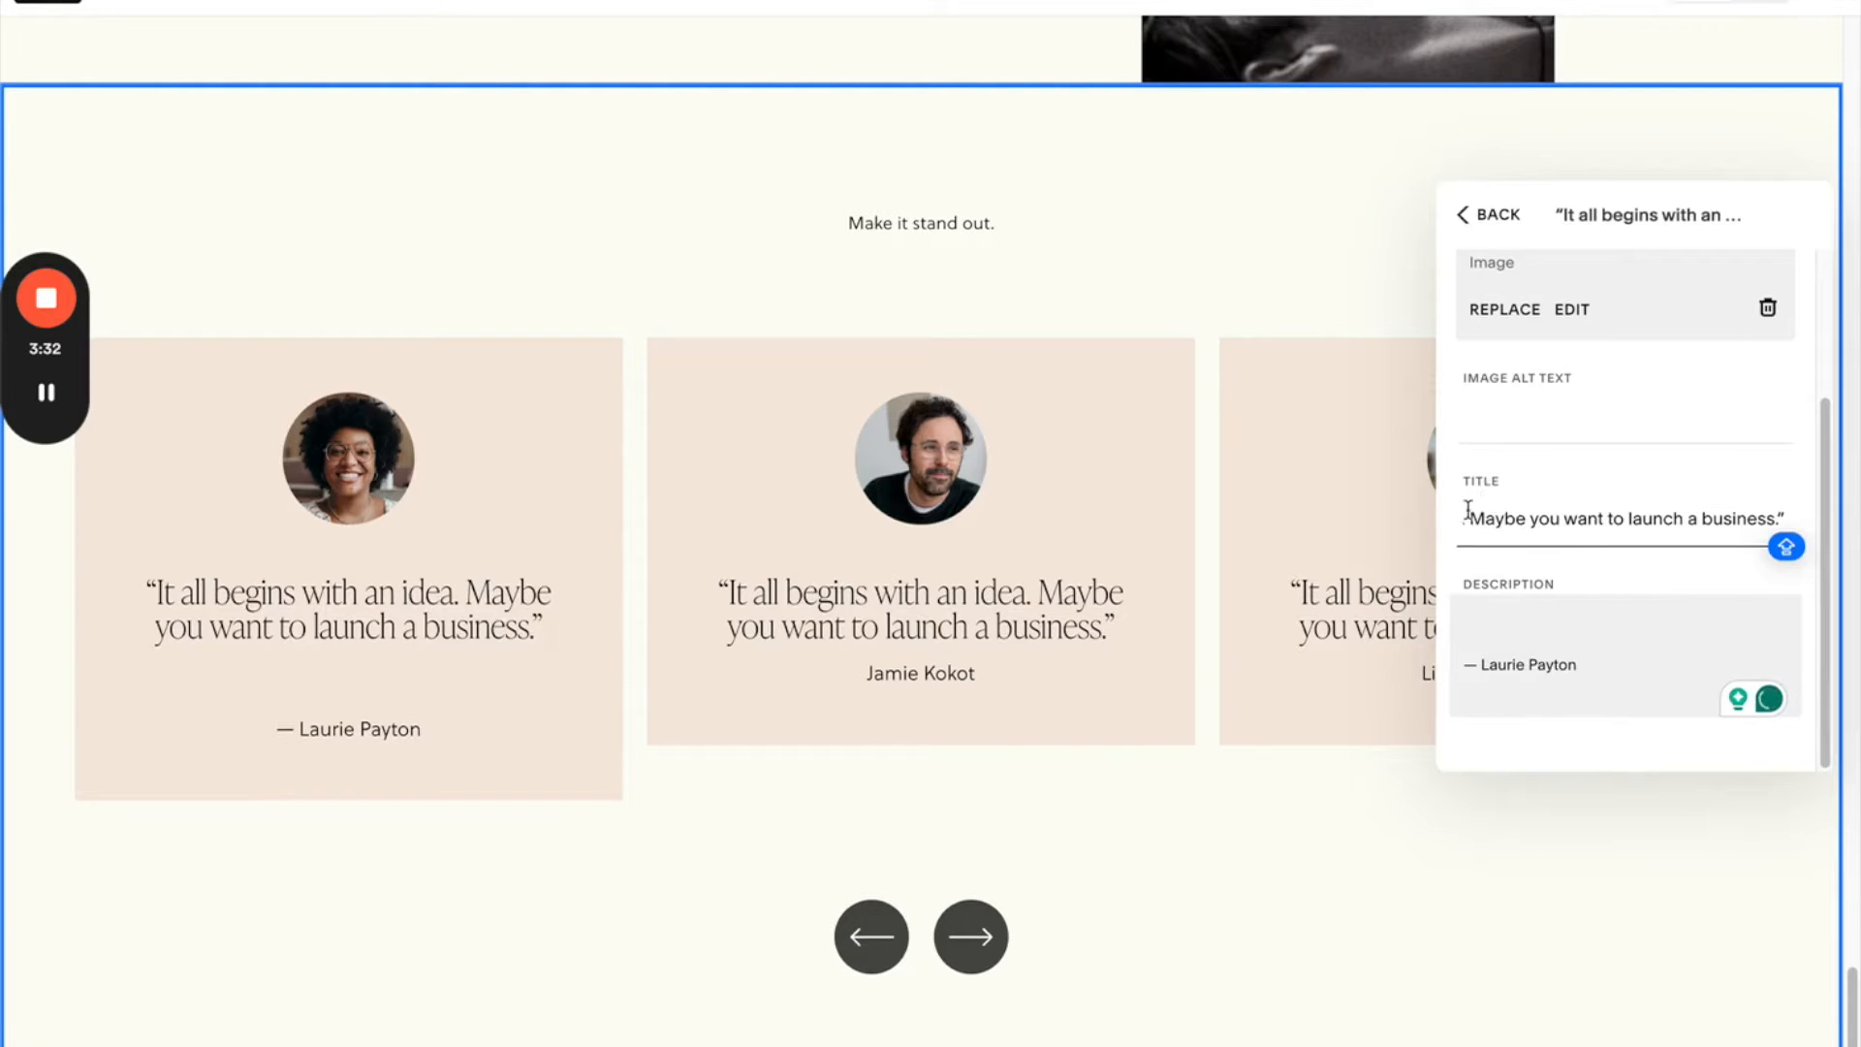
- Remove the blank line and the dash before the reviewer's name in the first testimonial's description, and return to the item list
{"action": "left_click", "coordinate": [1487, 631]}
{"action": "left_click", "coordinate": [1486, 649]}
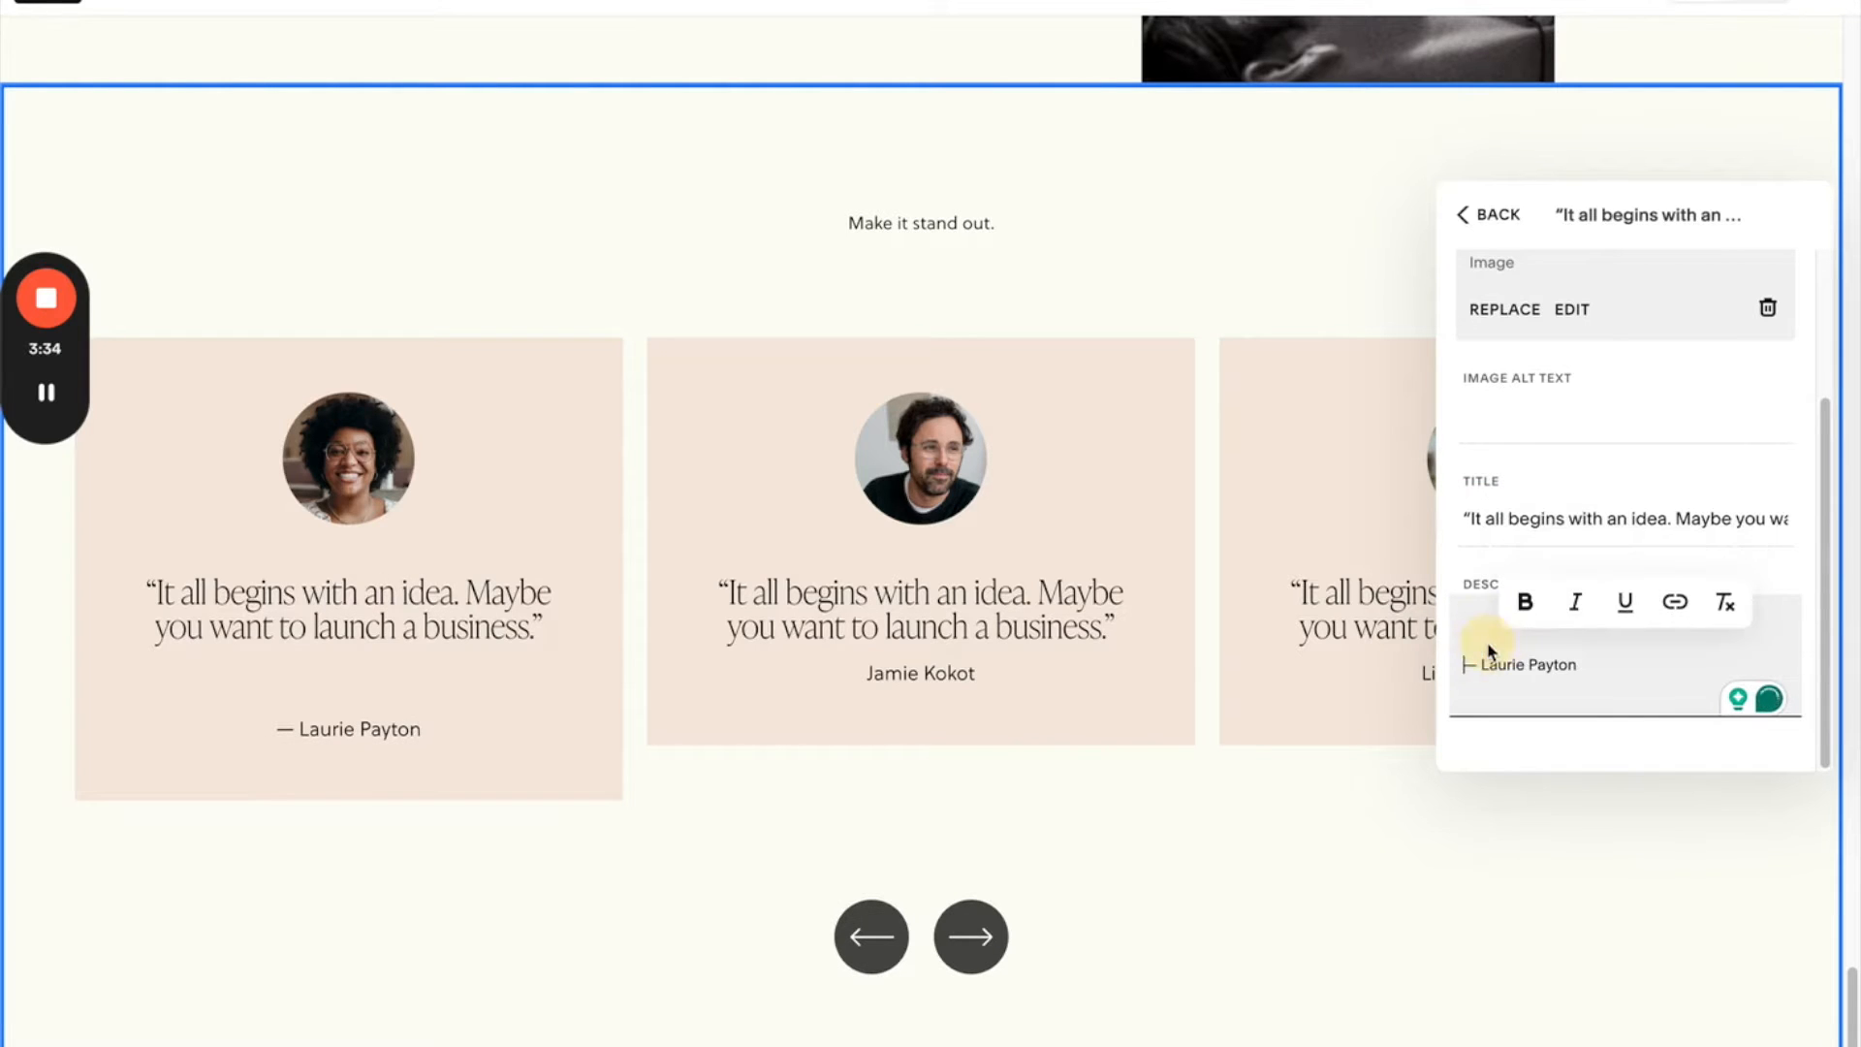
{"action": "key", "text": "BackSpace"}
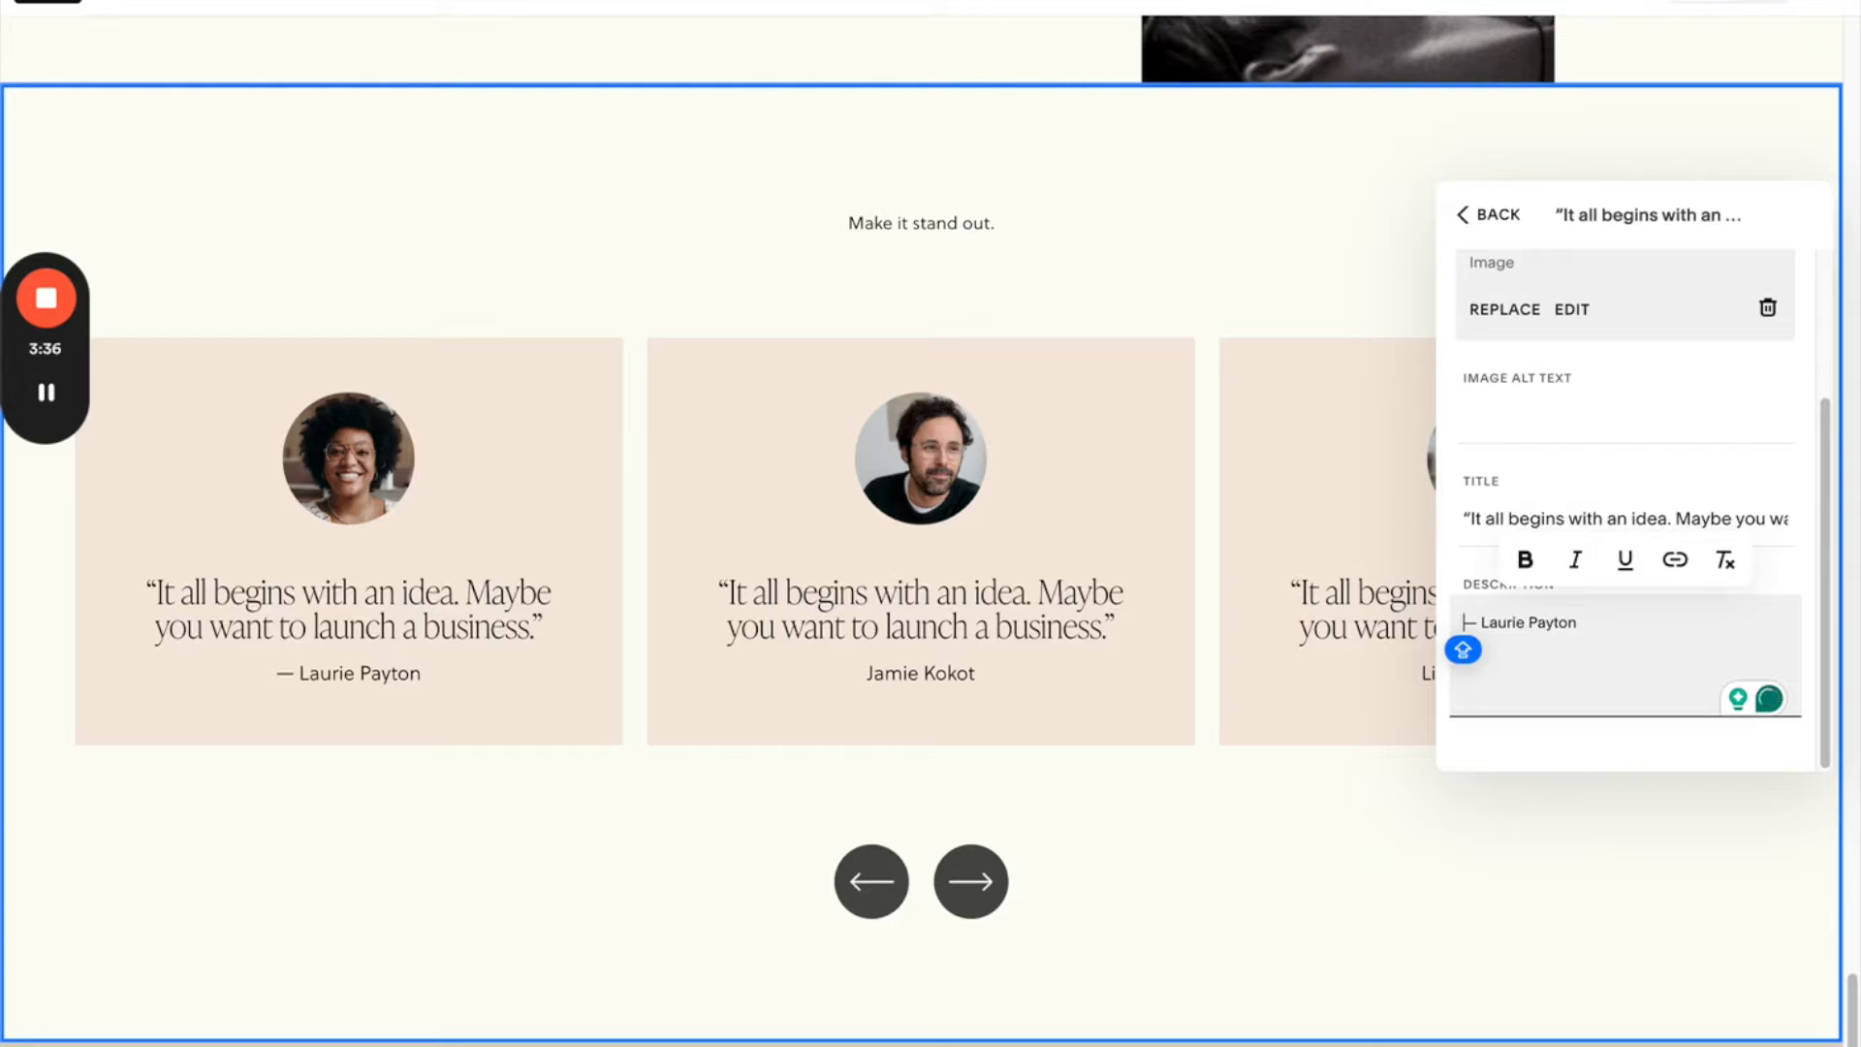
{"action": "key", "text": "Delete"}
{"action": "key", "text": "Delete"}
{"action": "scroll", "coordinate": [1609, 690], "scroll_direction": "up", "scroll_amount": 3}
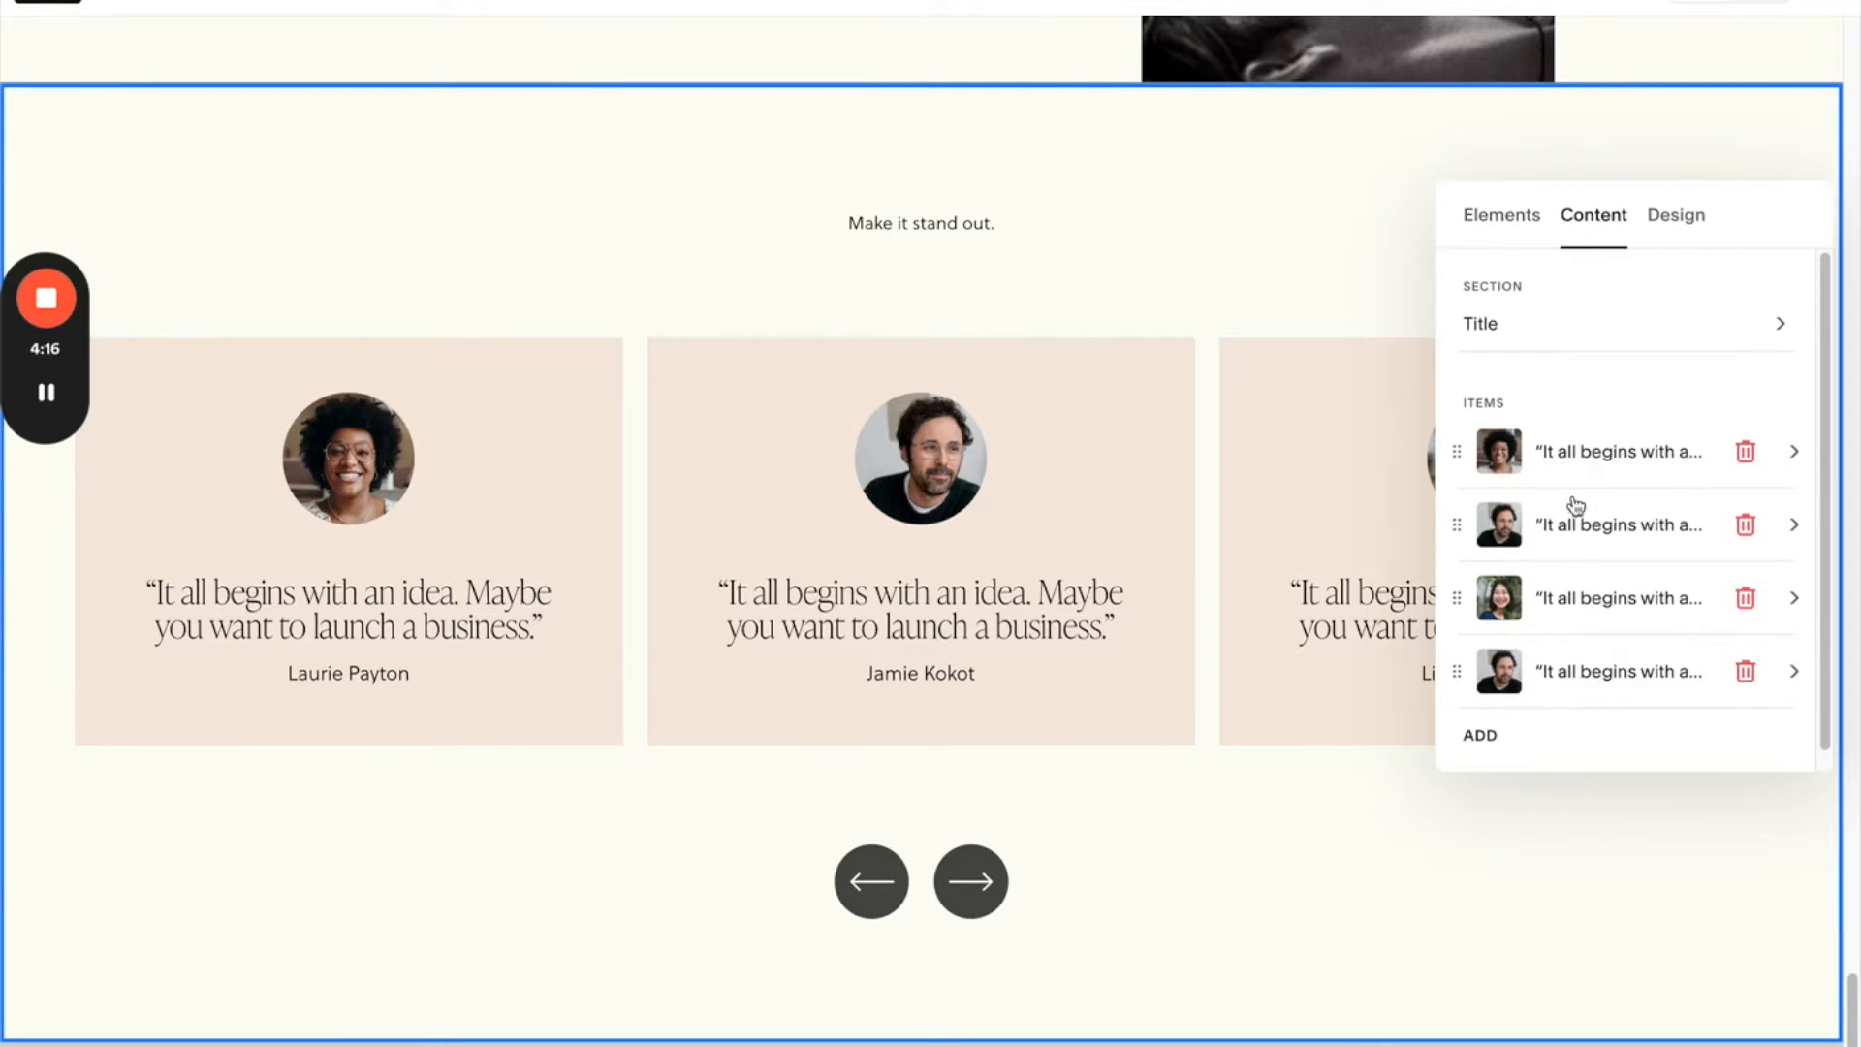
- Move the fourth testimonial item up to third place in the item list
{"action": "scroll", "coordinate": [1571, 675], "scroll_direction": "down", "scroll_amount": 1}
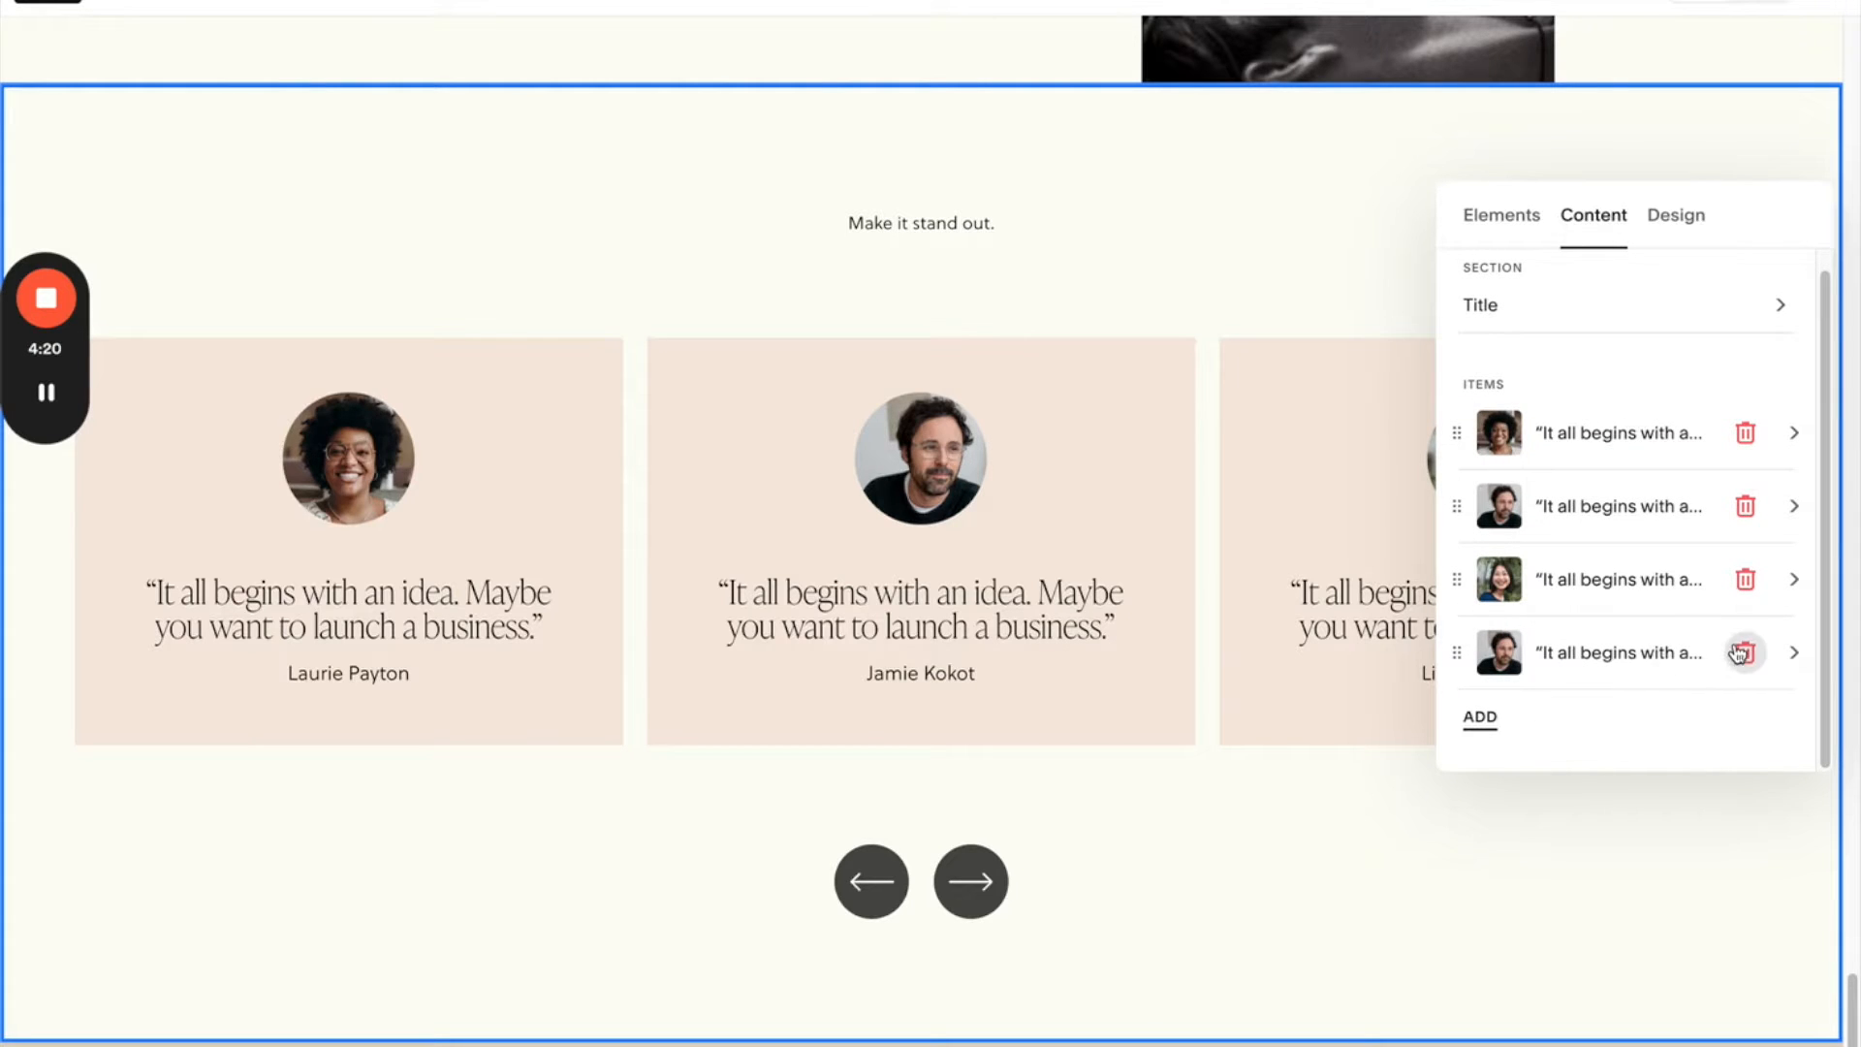
{"action": "left_click_drag", "start_coordinate": [1591, 652], "coordinate": [1579, 572]}
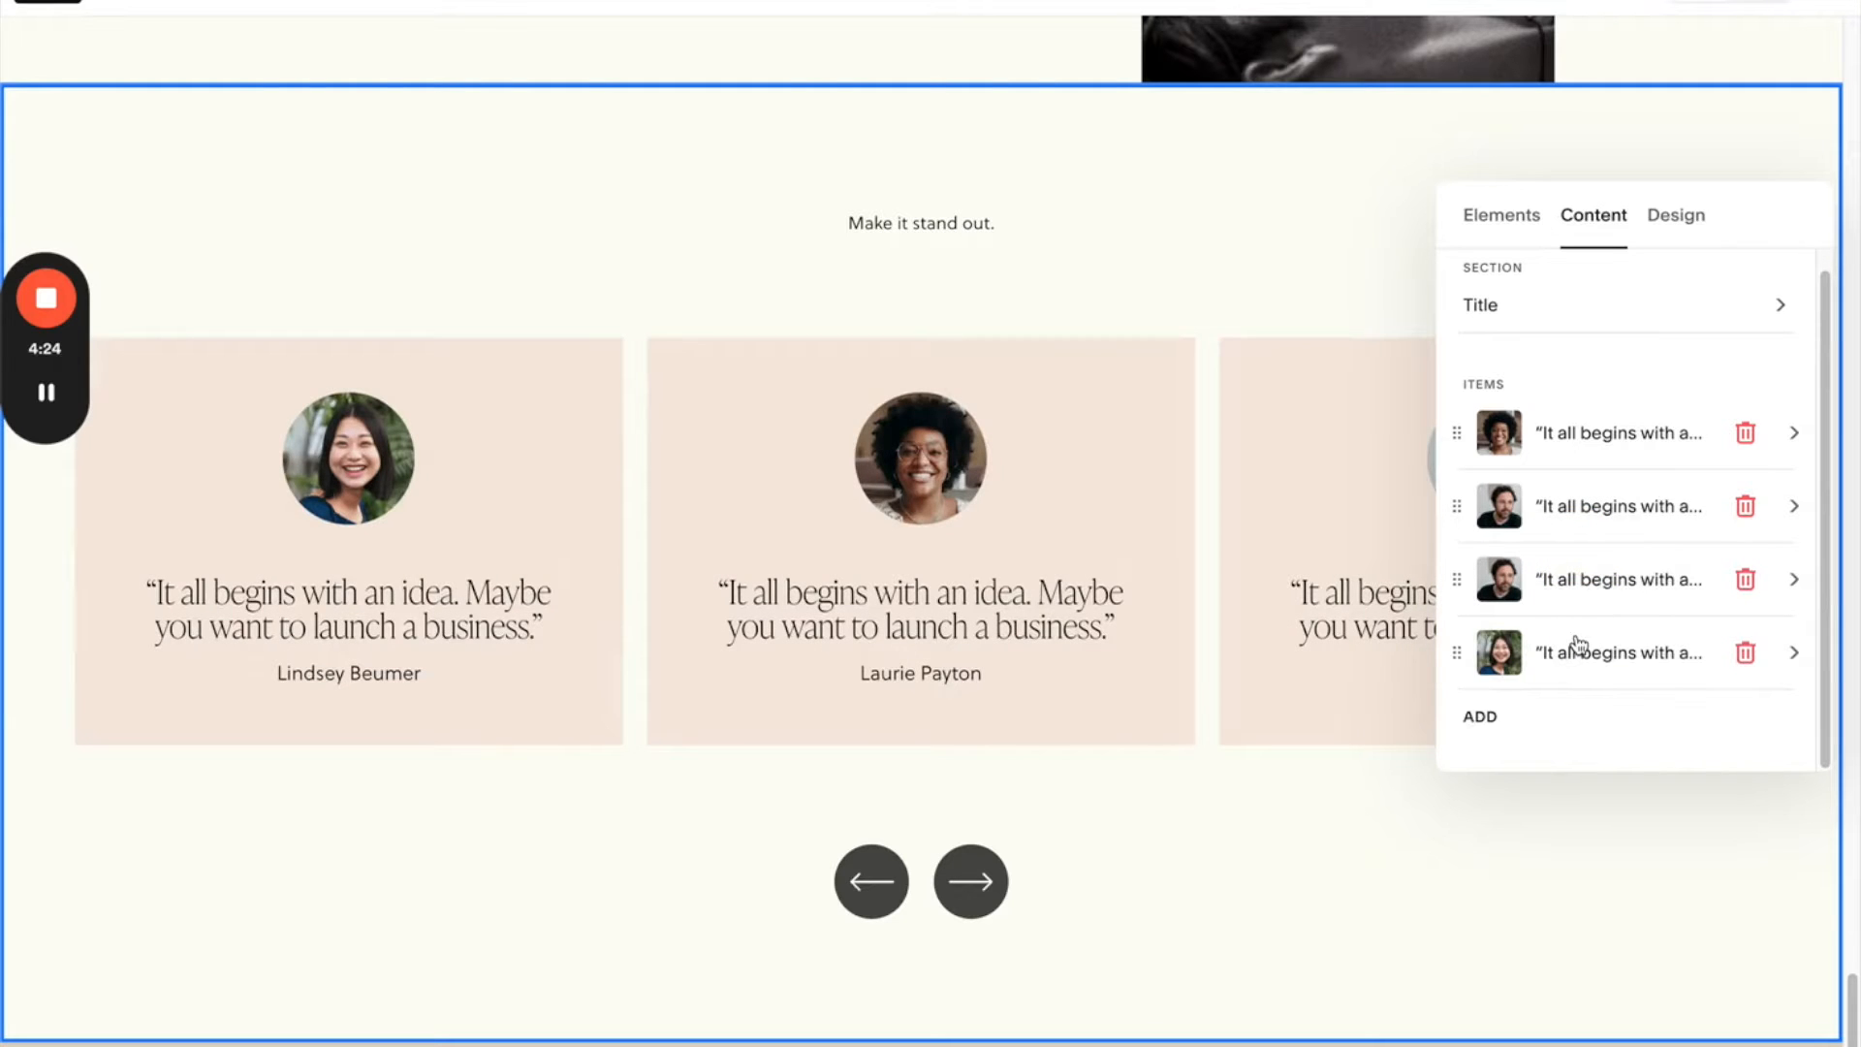
{"action": "scroll", "coordinate": [1512, 378], "scroll_direction": "up", "scroll_amount": 1}
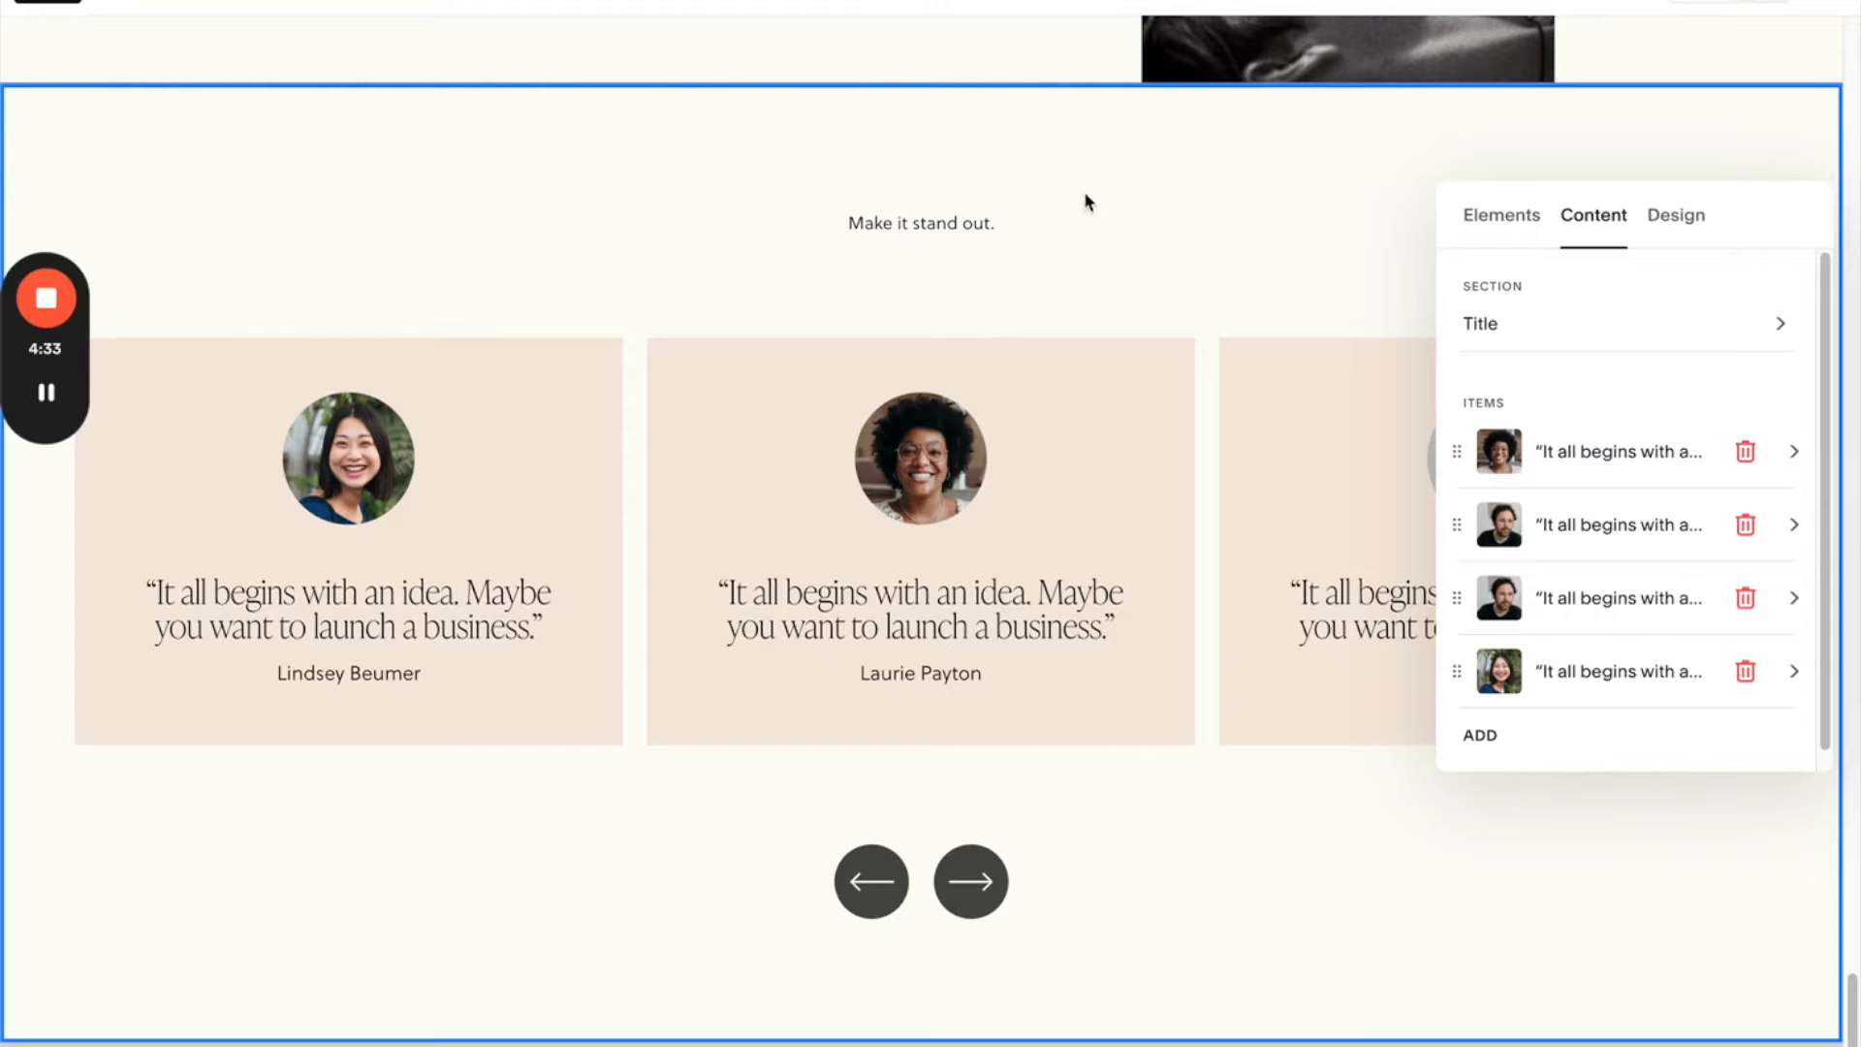
- Change the testimonial section's title text to "WHAT OUR CLIENTS ARE SAYING" and return to the content list
{"action": "left_click", "coordinate": [1557, 331]}
{"action": "left_click_drag", "start_coordinate": [1458, 431], "coordinate": [1632, 417]}
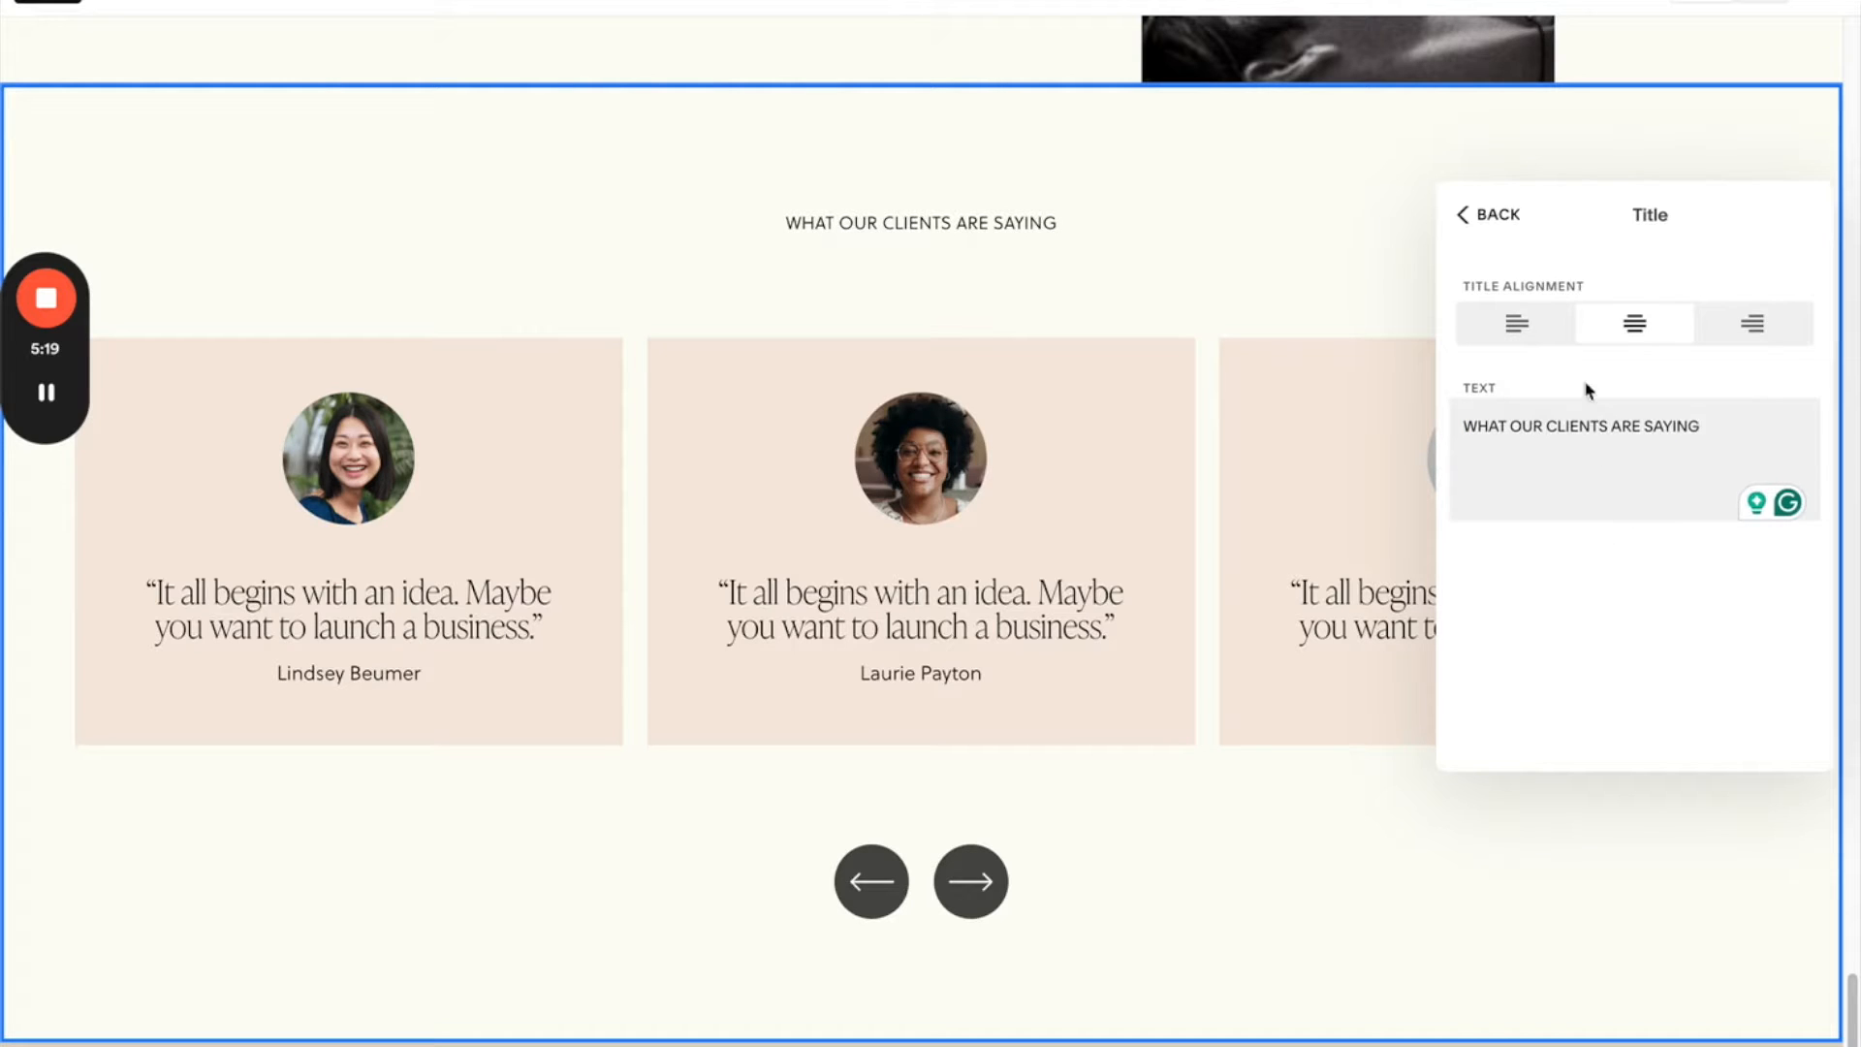
{"action": "left_click", "coordinate": [1502, 212]}
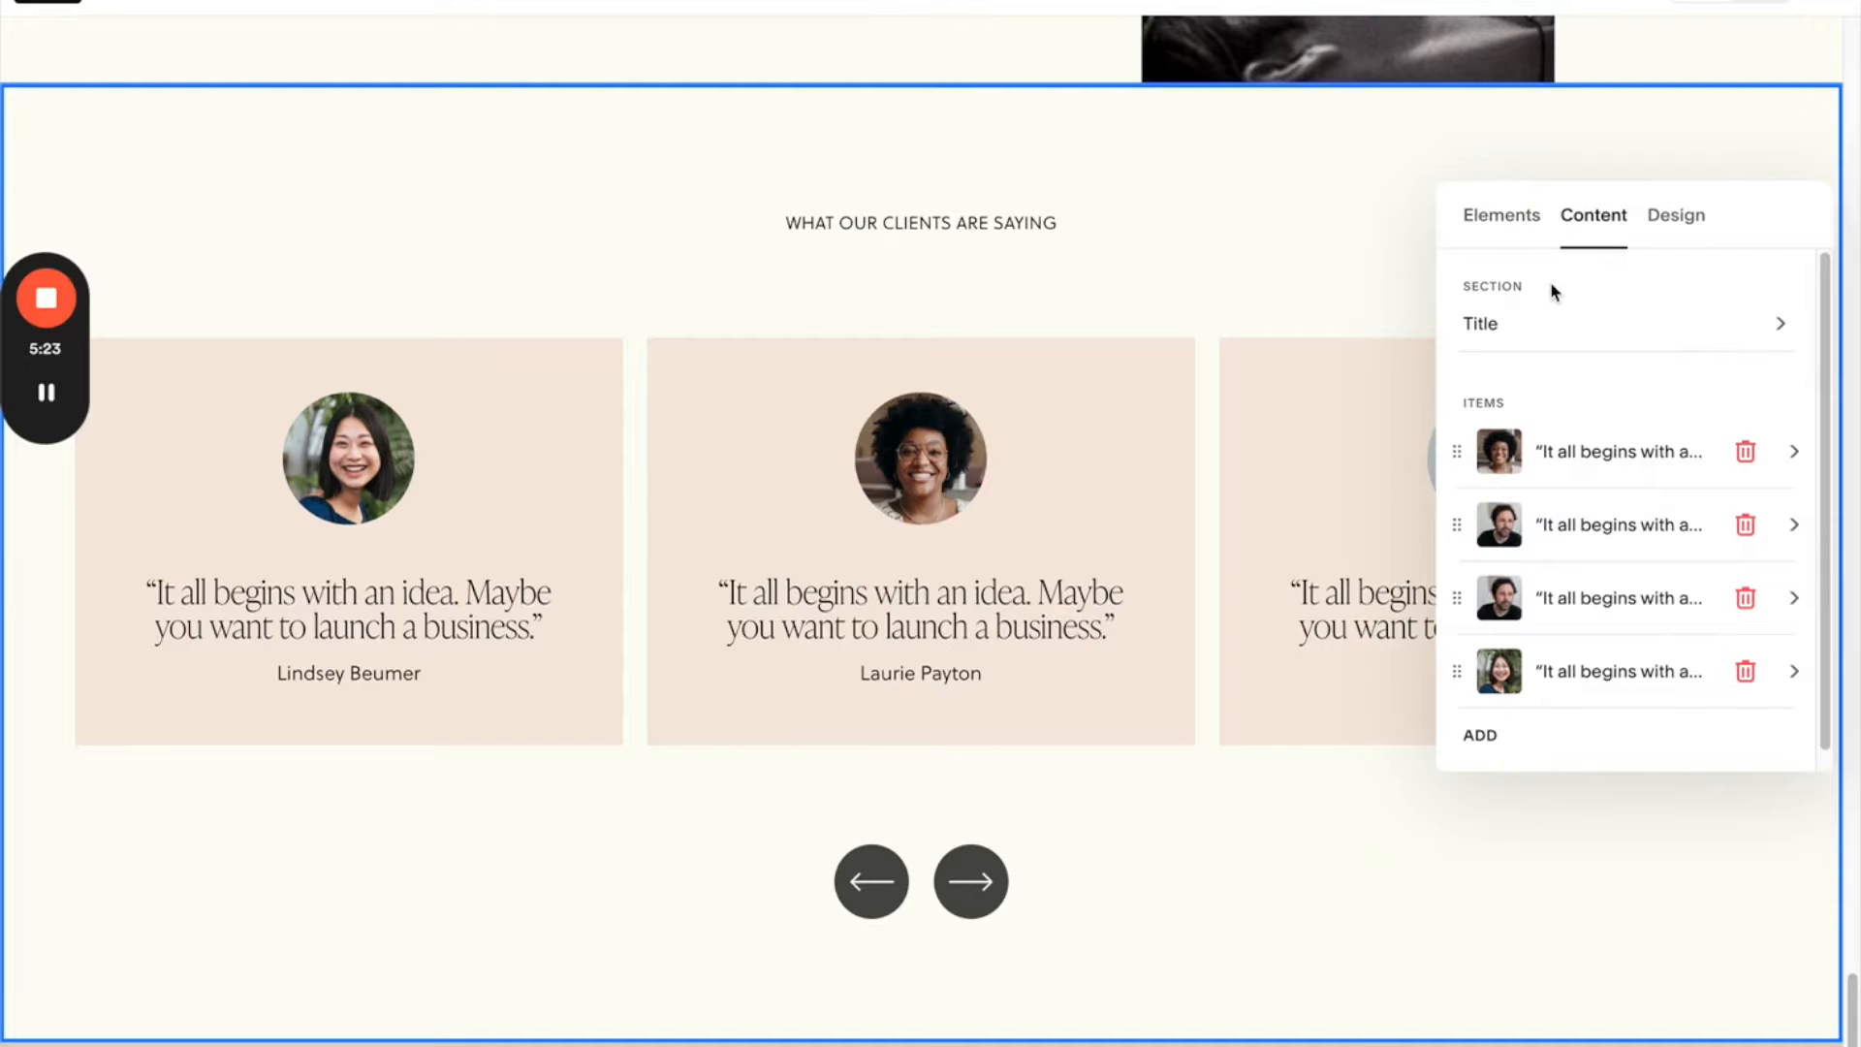
- Try hiding the section title and showing the section button, restoring each setting after its preview
{"action": "left_click", "coordinate": [1522, 221]}
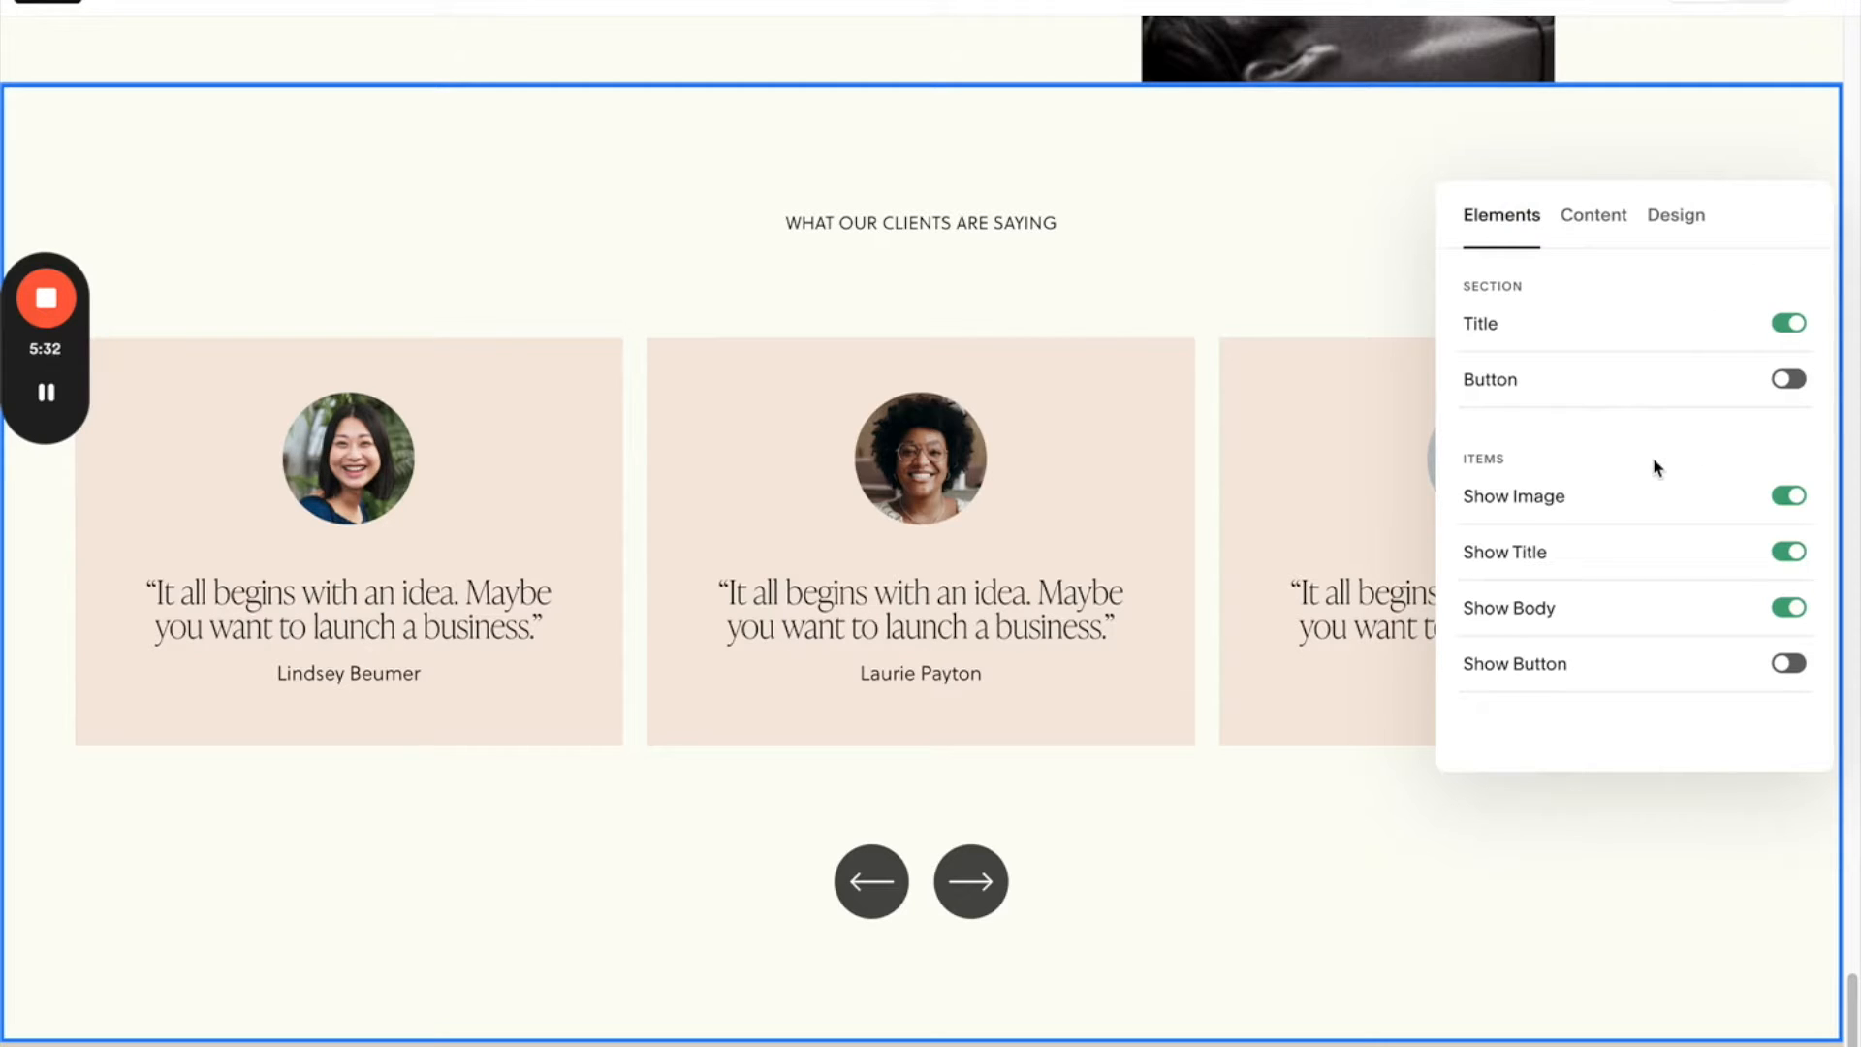
{"action": "left_click", "coordinate": [1789, 325]}
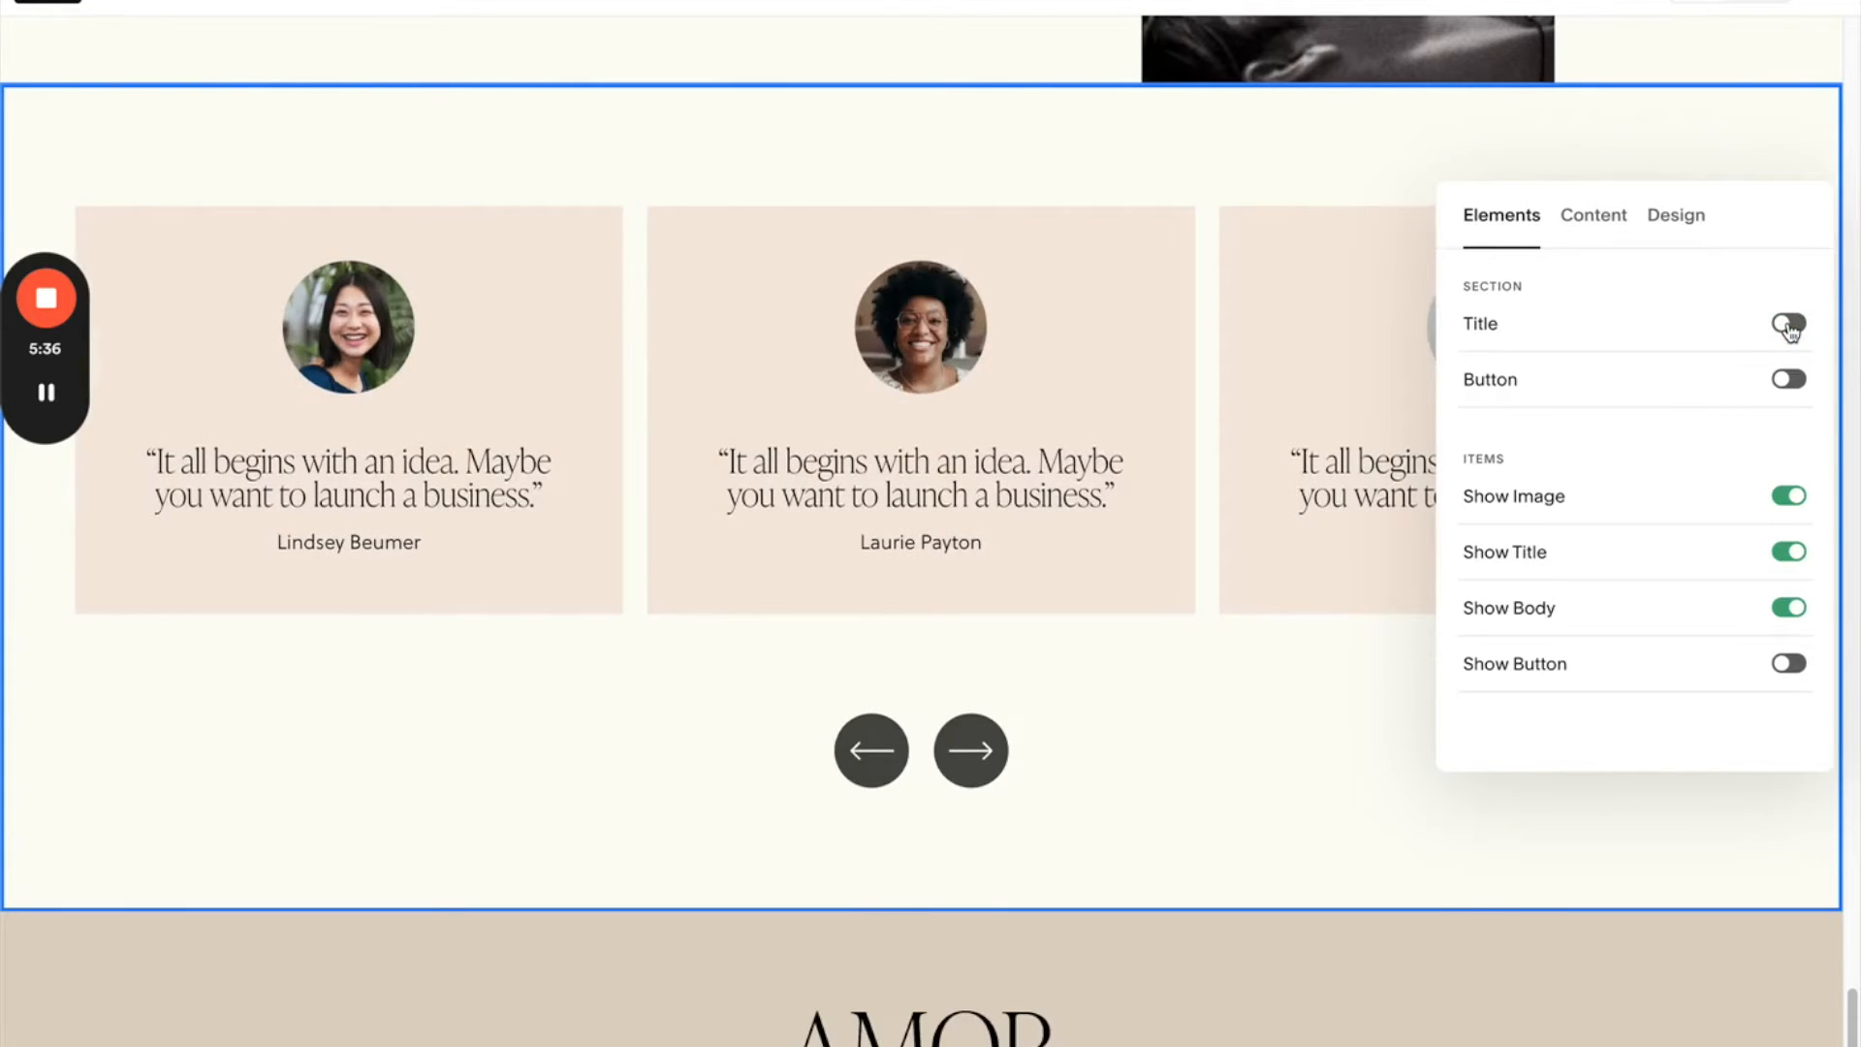
{"action": "left_click", "coordinate": [1788, 325]}
{"action": "left_click", "coordinate": [1792, 380]}
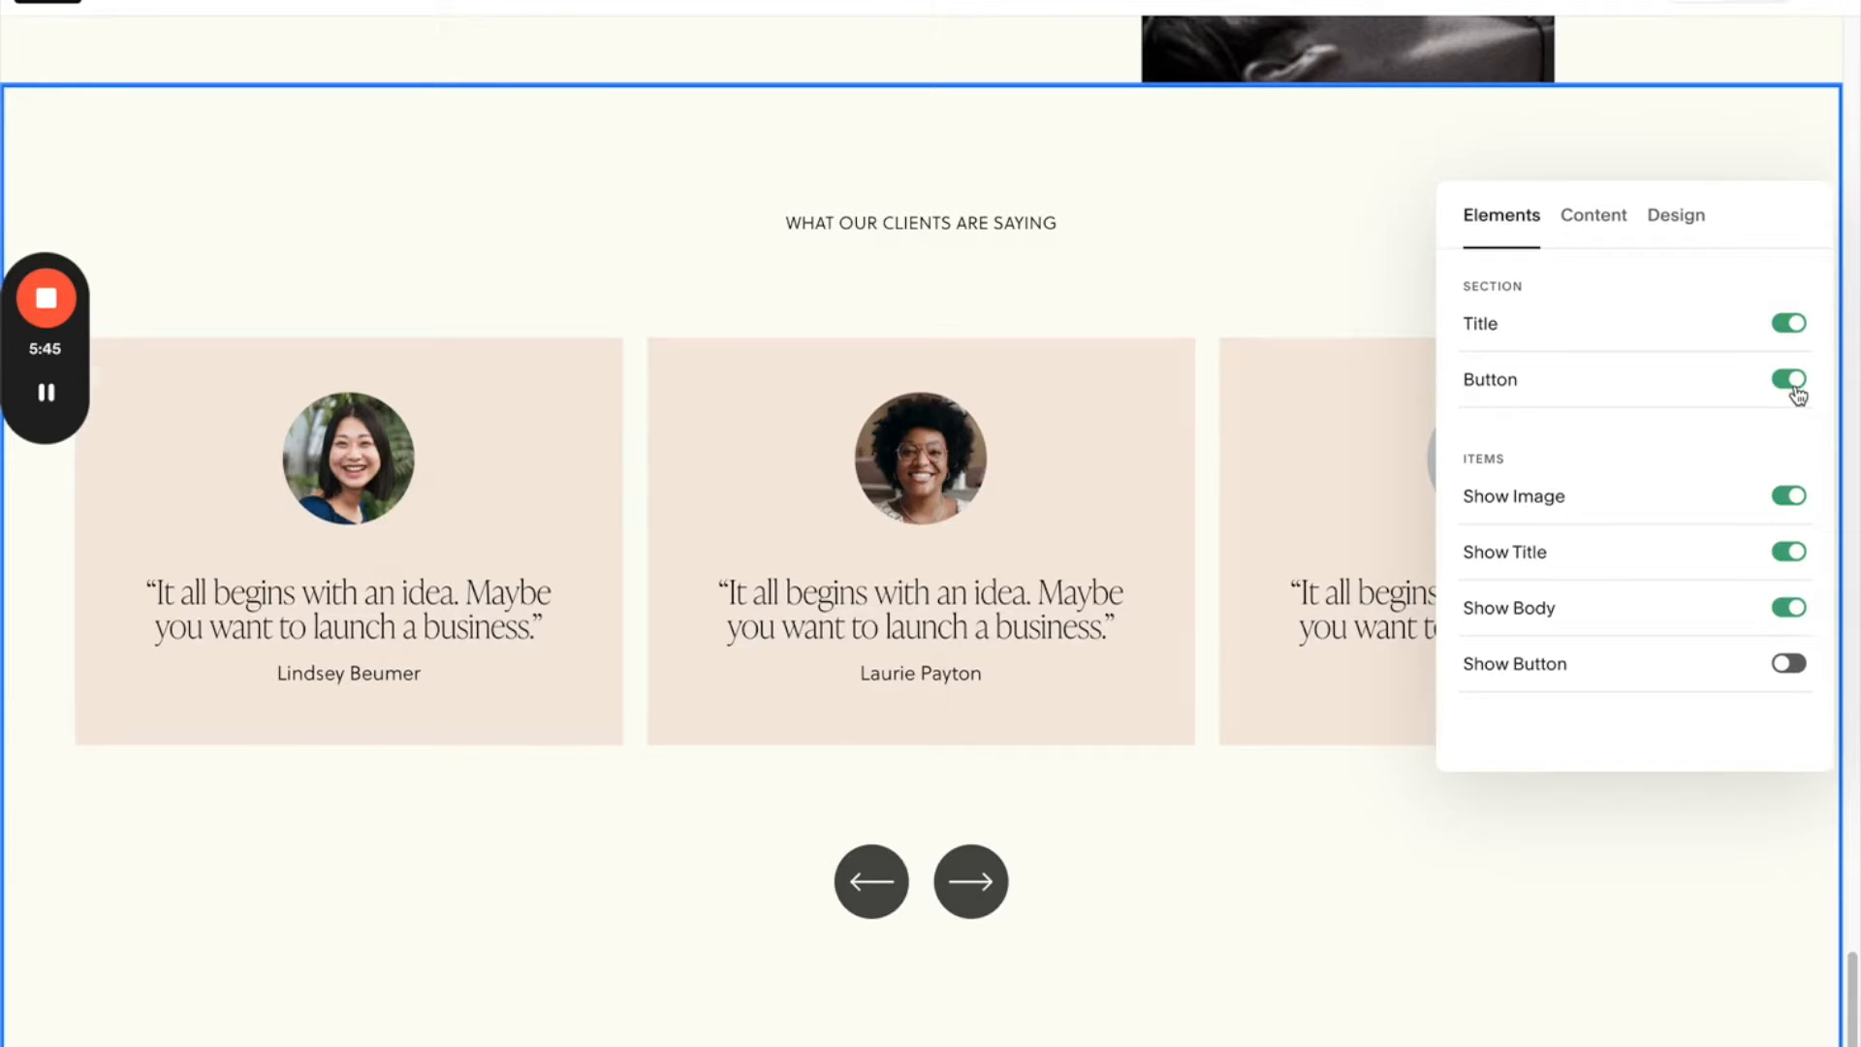
{"action": "left_click", "coordinate": [1794, 388]}
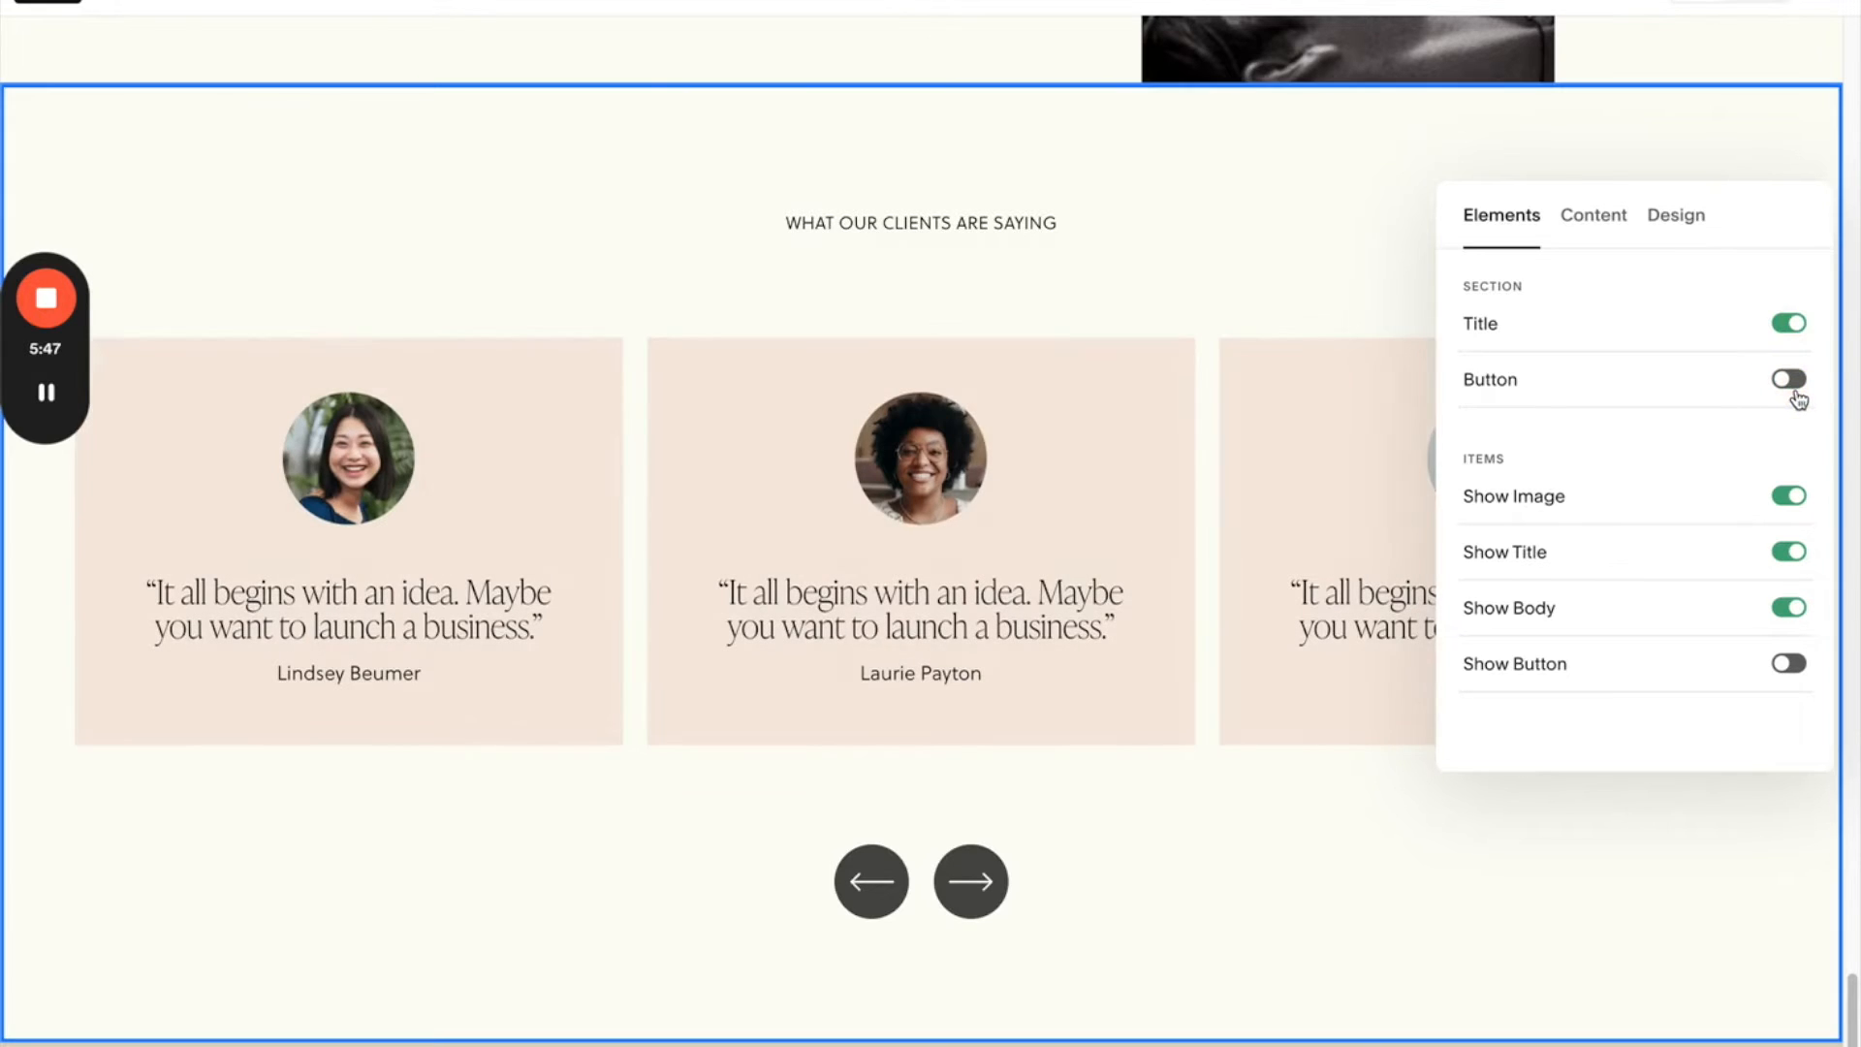
- Preview the testimonial cards without image, title and body and with a button, restoring each setting after its preview
{"action": "left_click", "coordinate": [1792, 498]}
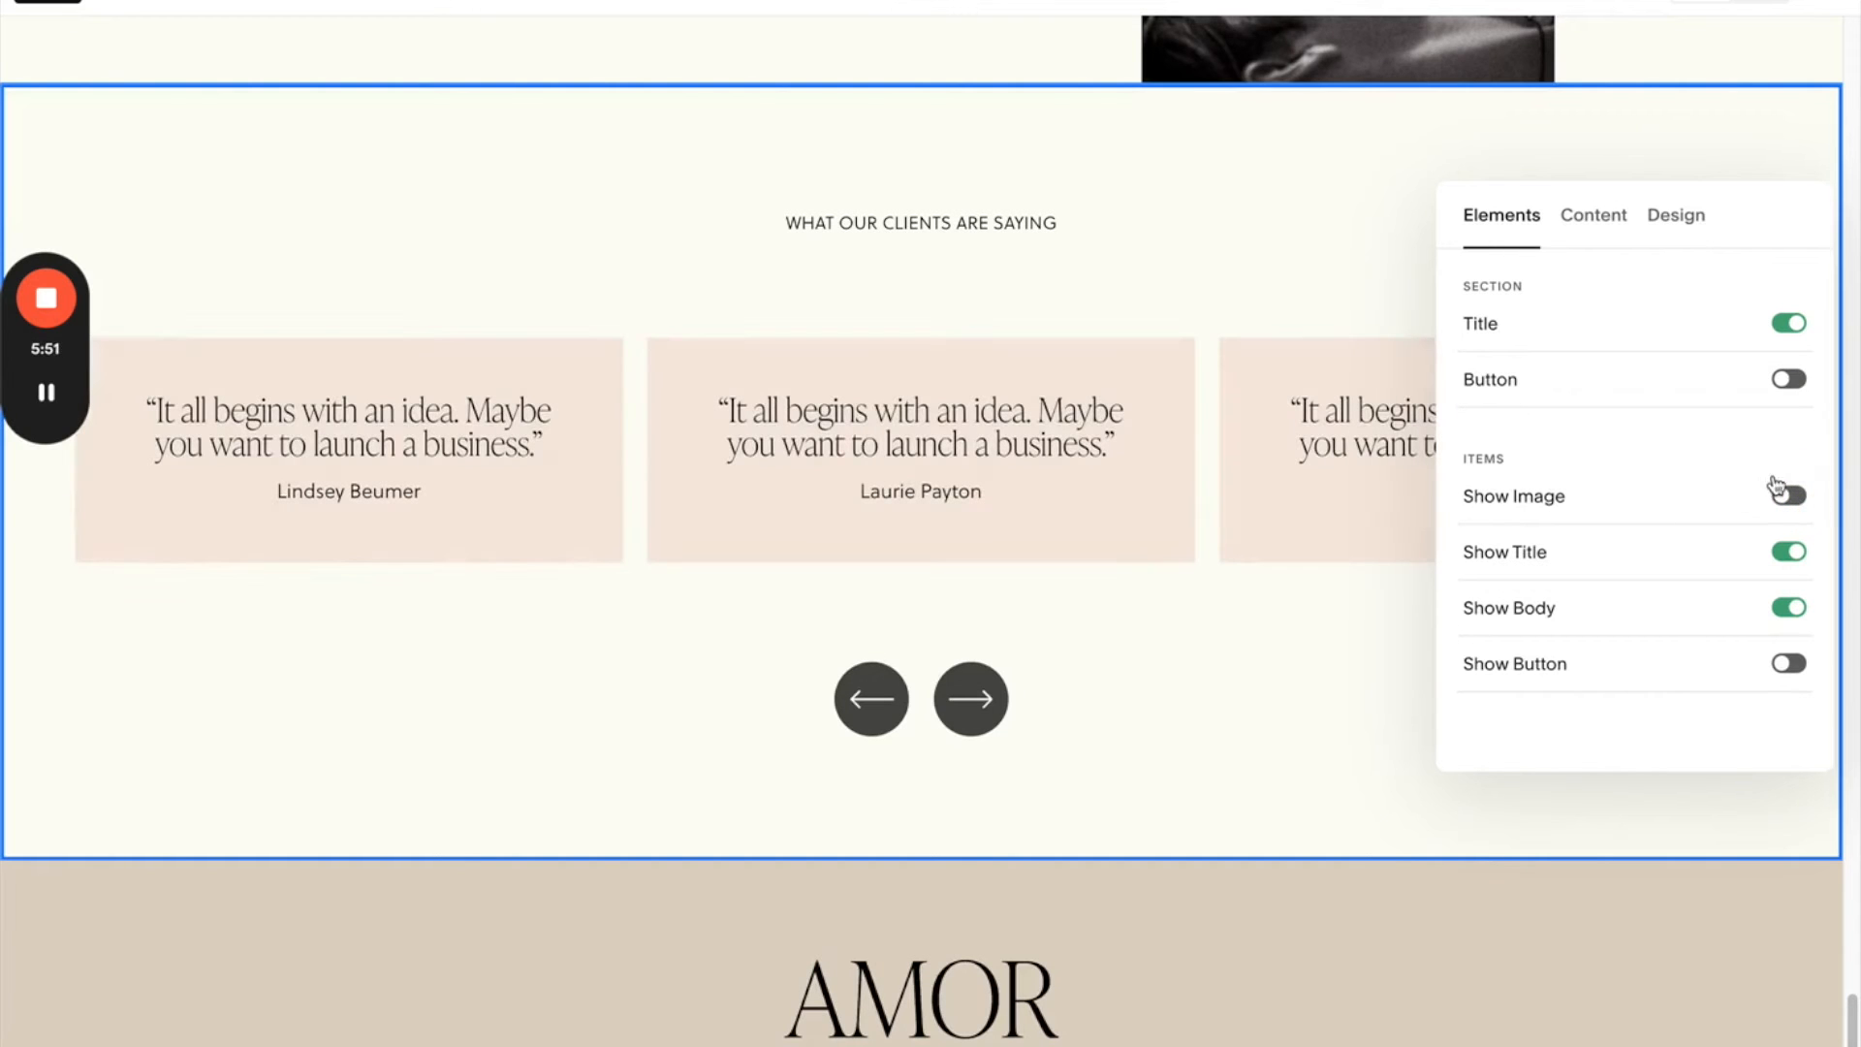
{"action": "left_click", "coordinate": [1792, 498]}
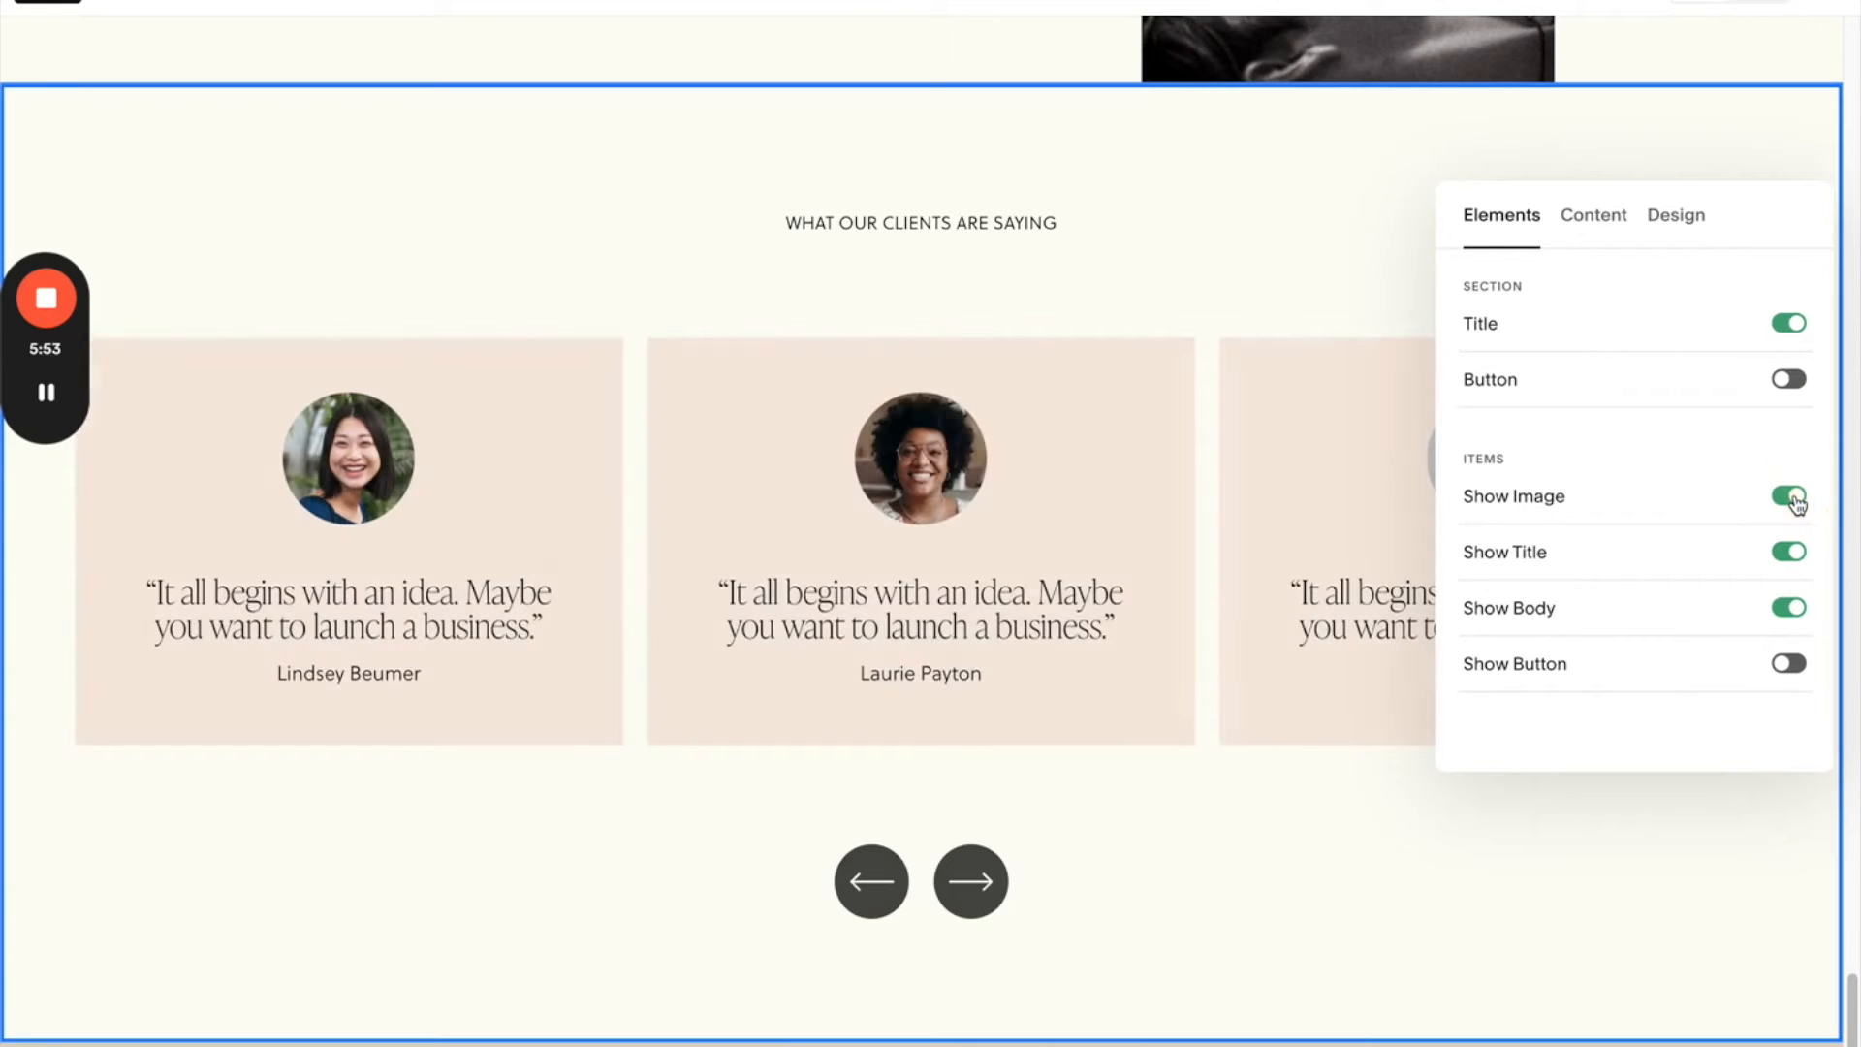
{"action": "left_click", "coordinate": [1790, 555]}
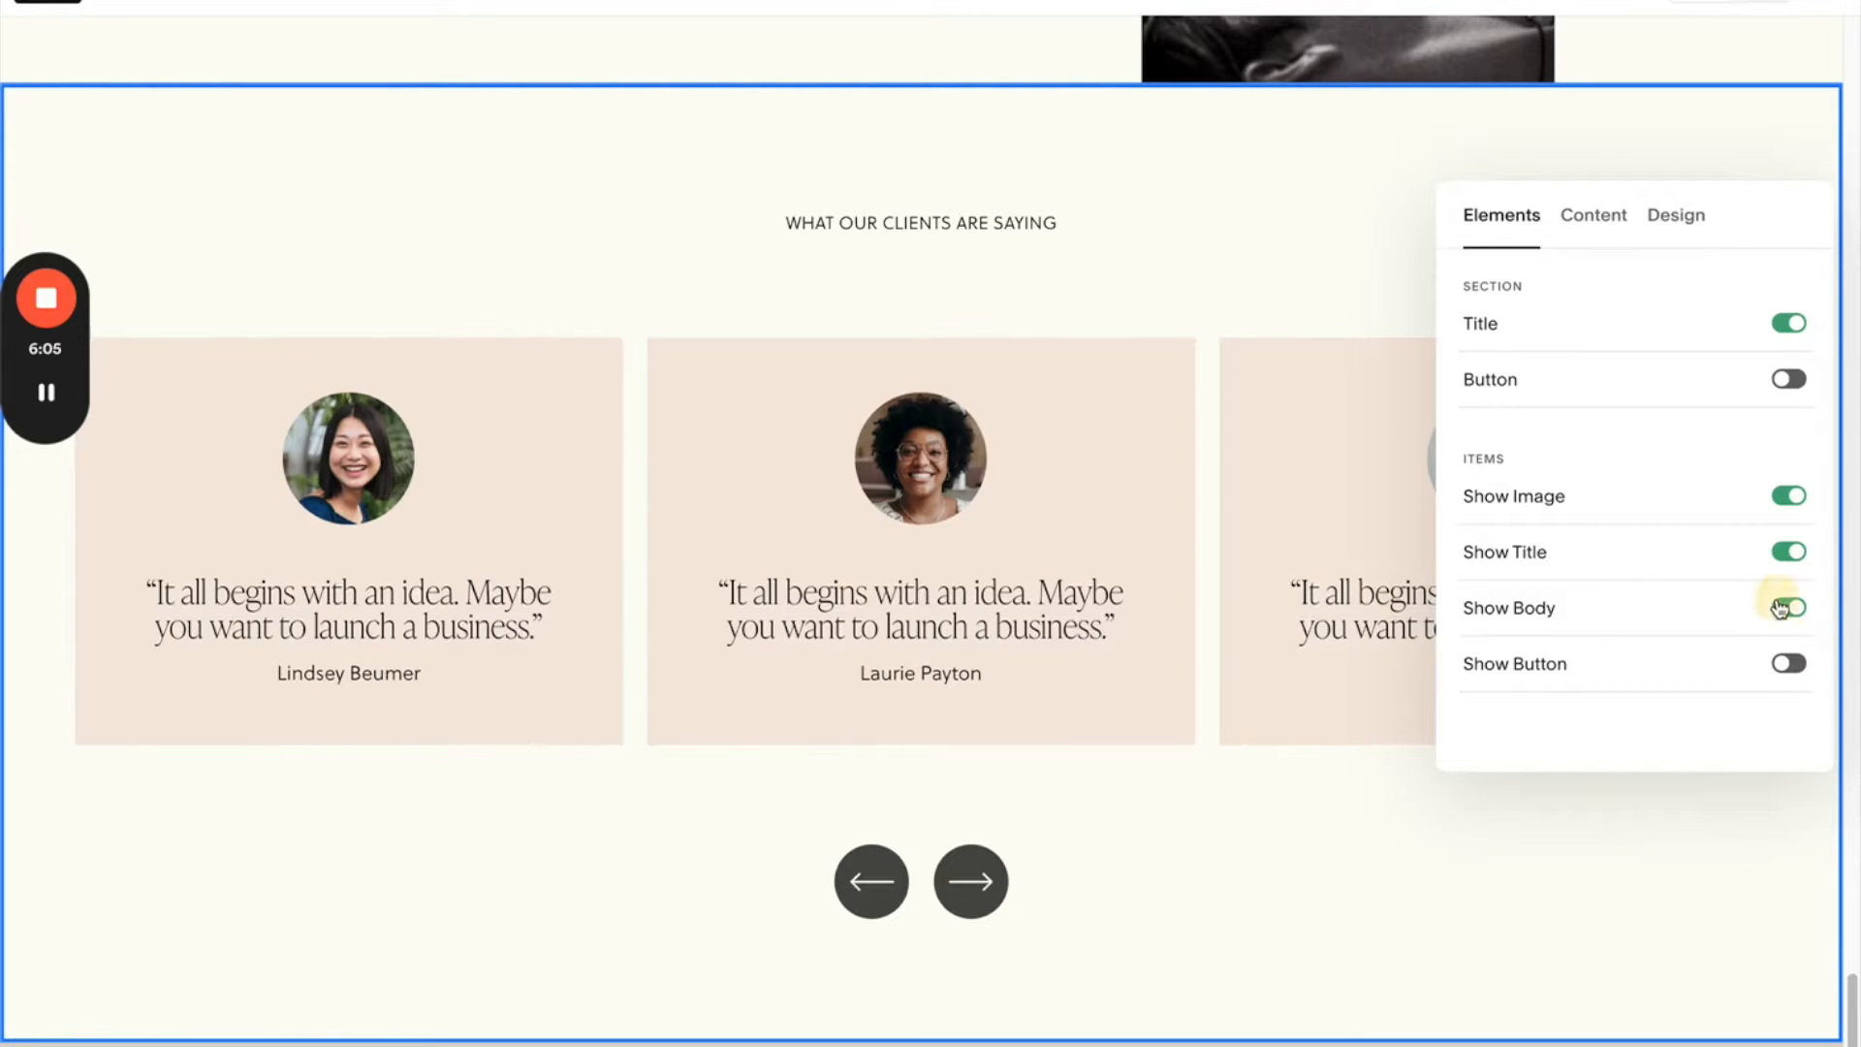
{"action": "left_click", "coordinate": [1791, 611]}
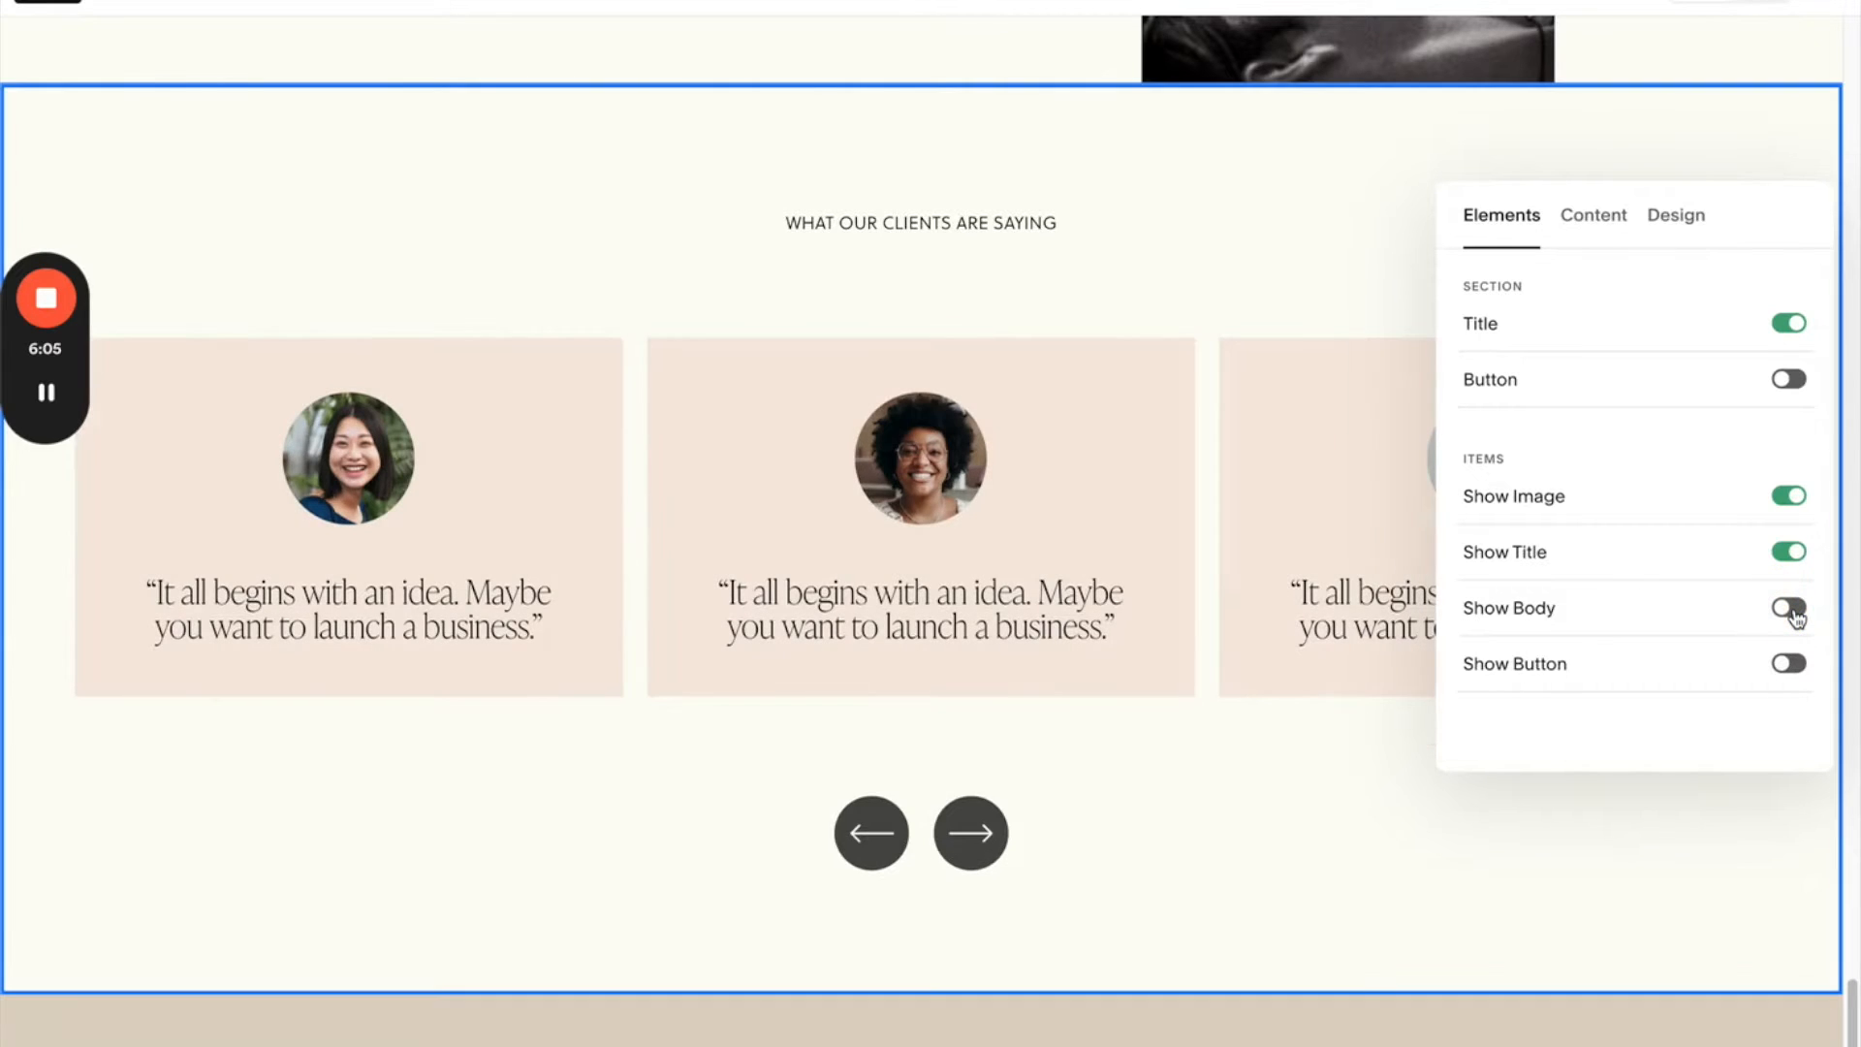
{"action": "left_click", "coordinate": [1793, 611]}
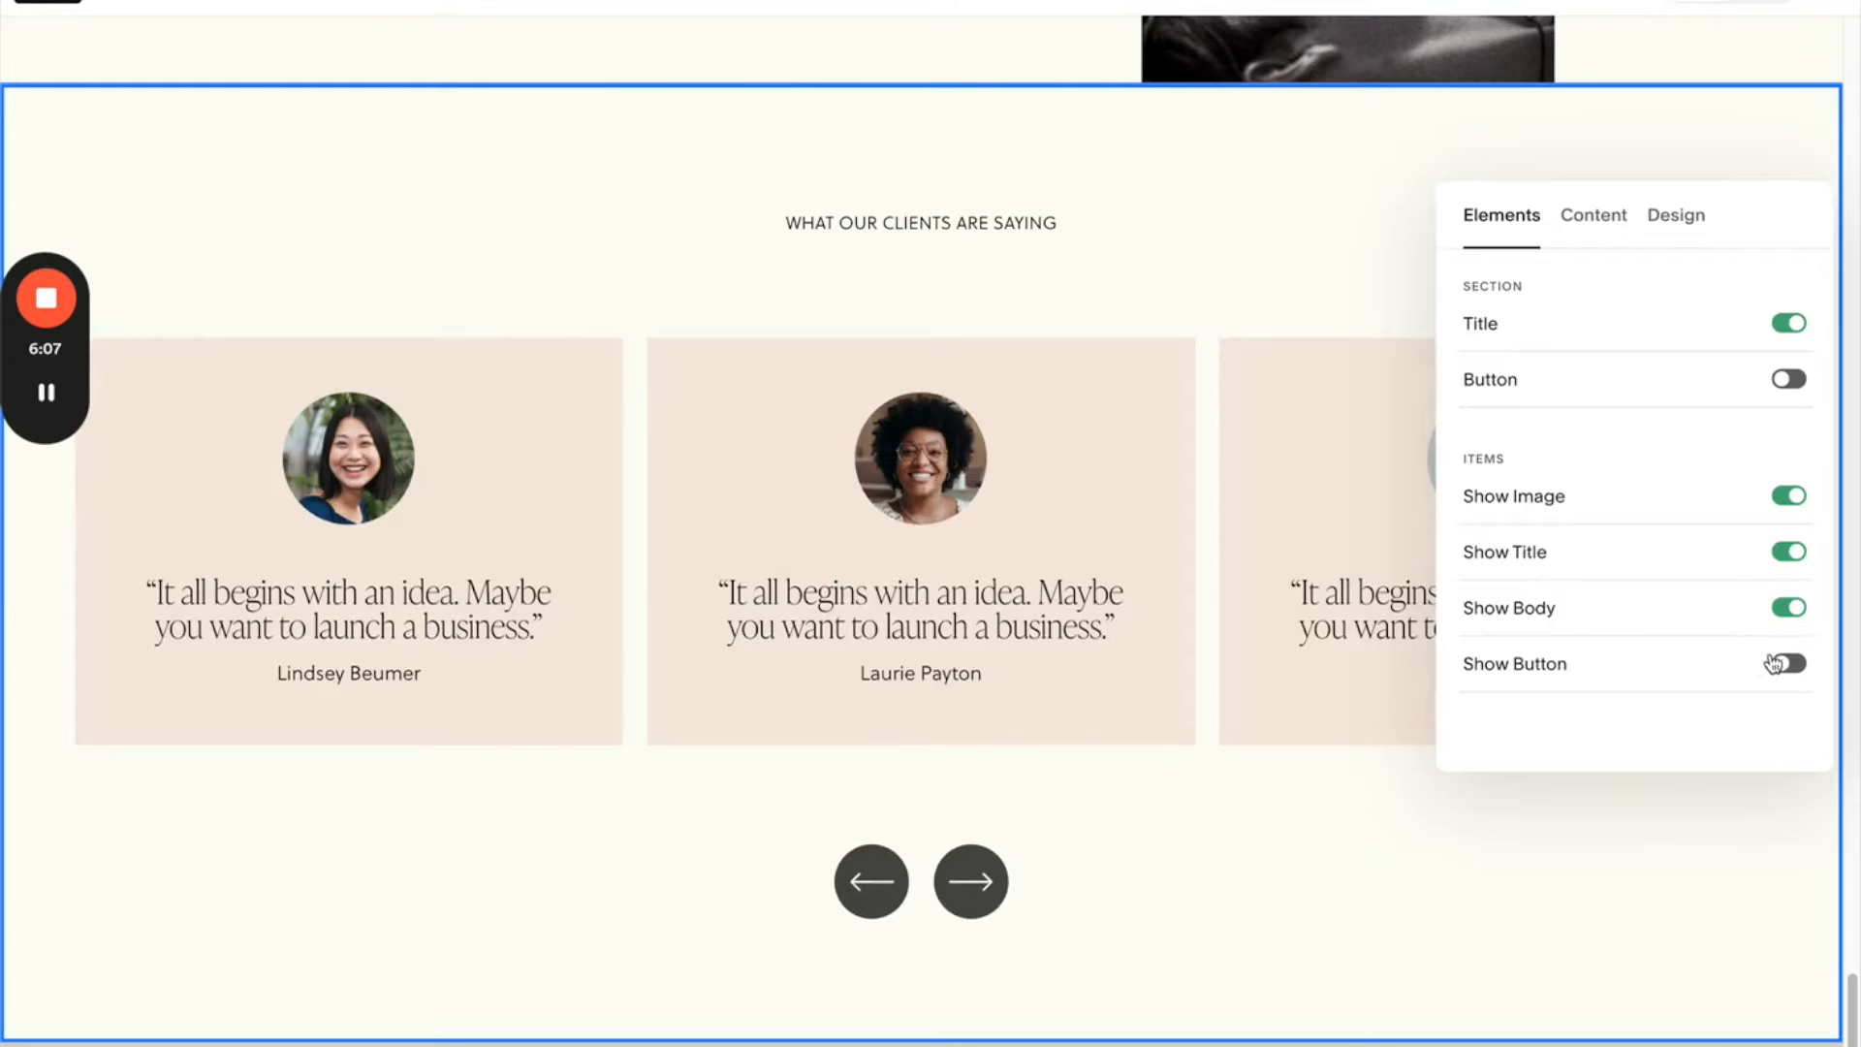
{"action": "left_click", "coordinate": [1786, 663]}
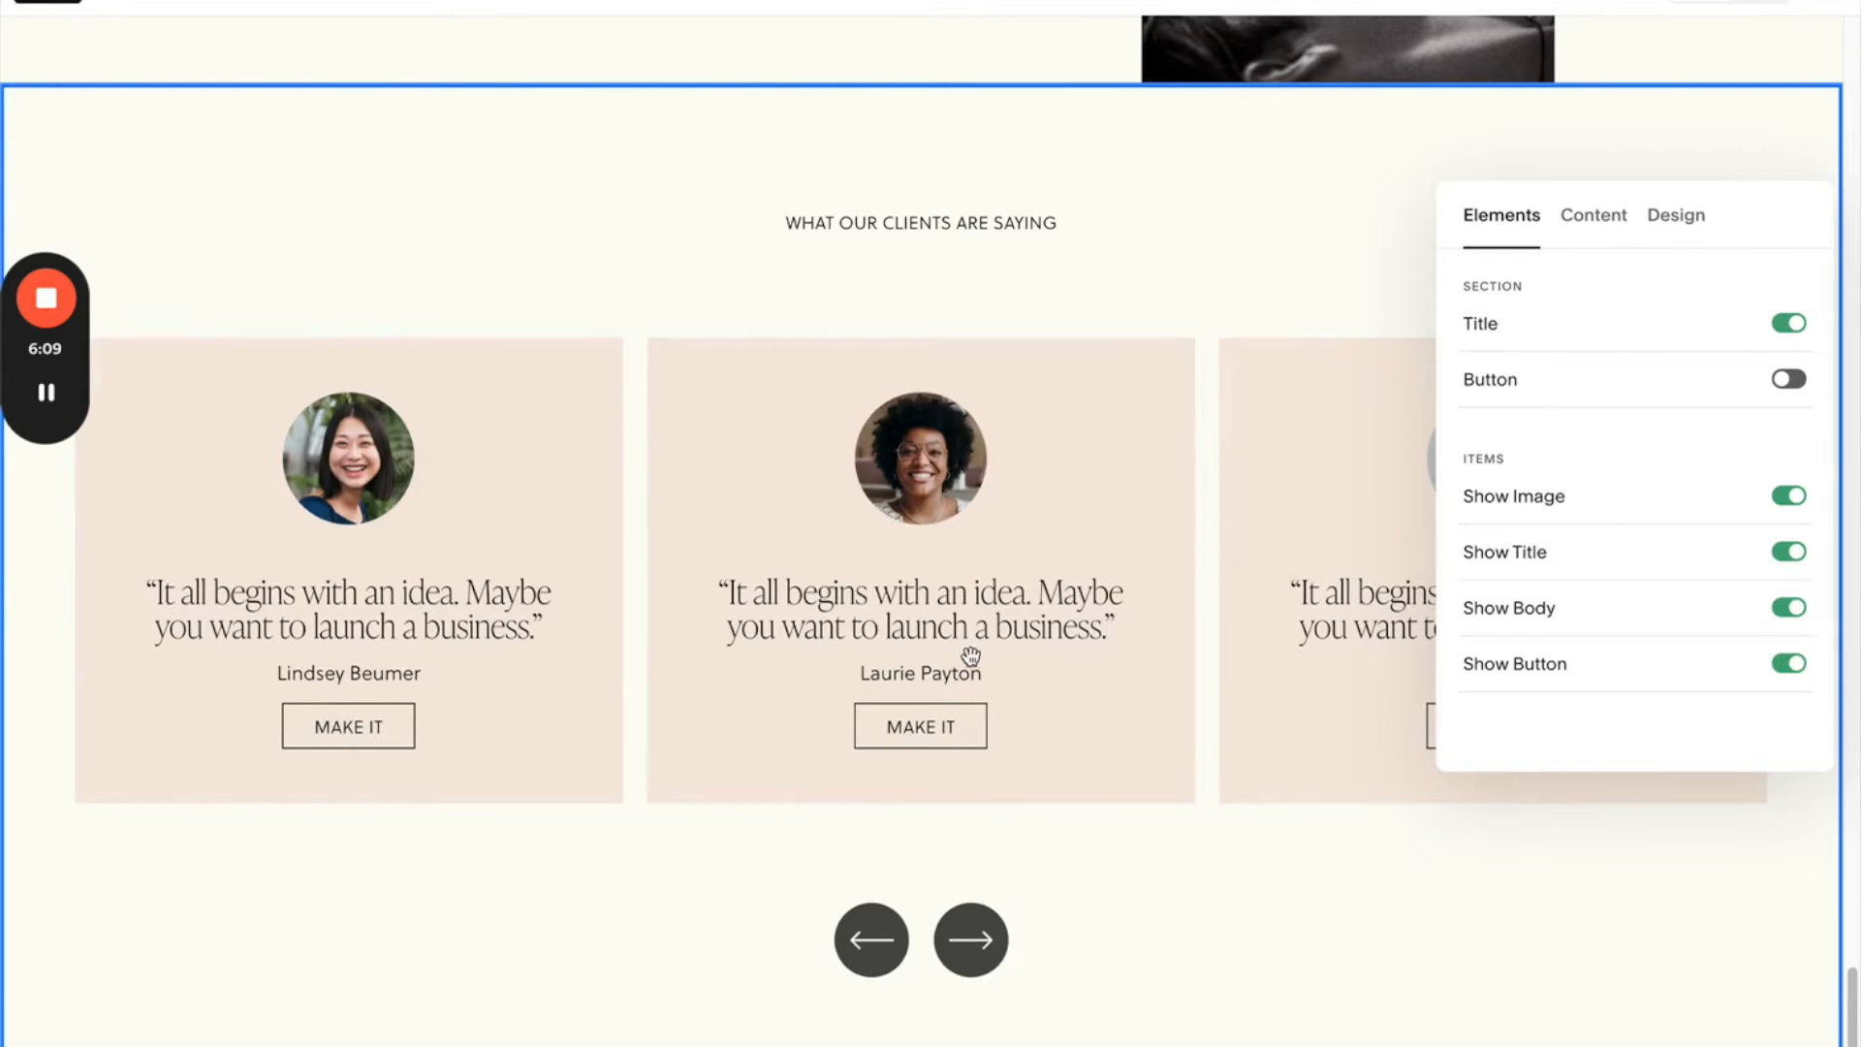
{"action": "left_click", "coordinate": [1788, 667]}
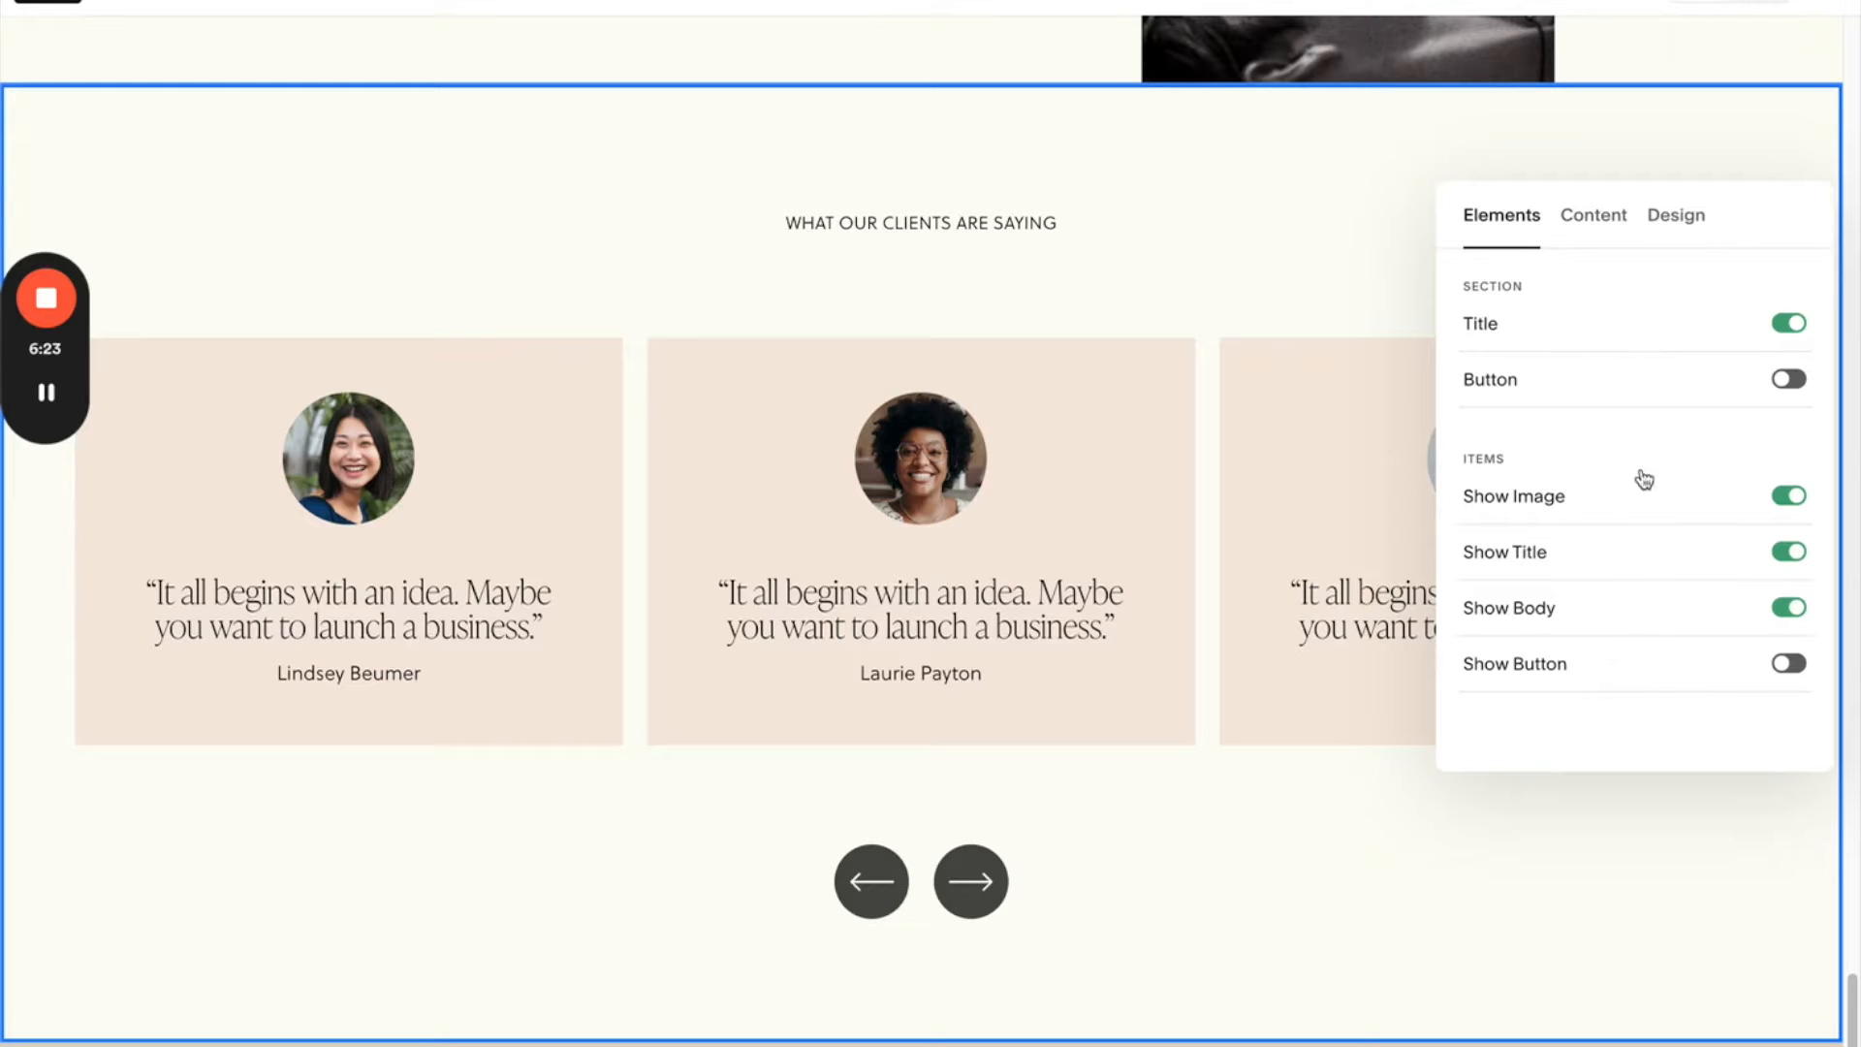
- Try left and right alignment for the testimonial carousel's cards, and go back to centre alignment
{"action": "left_click", "coordinate": [1667, 225]}
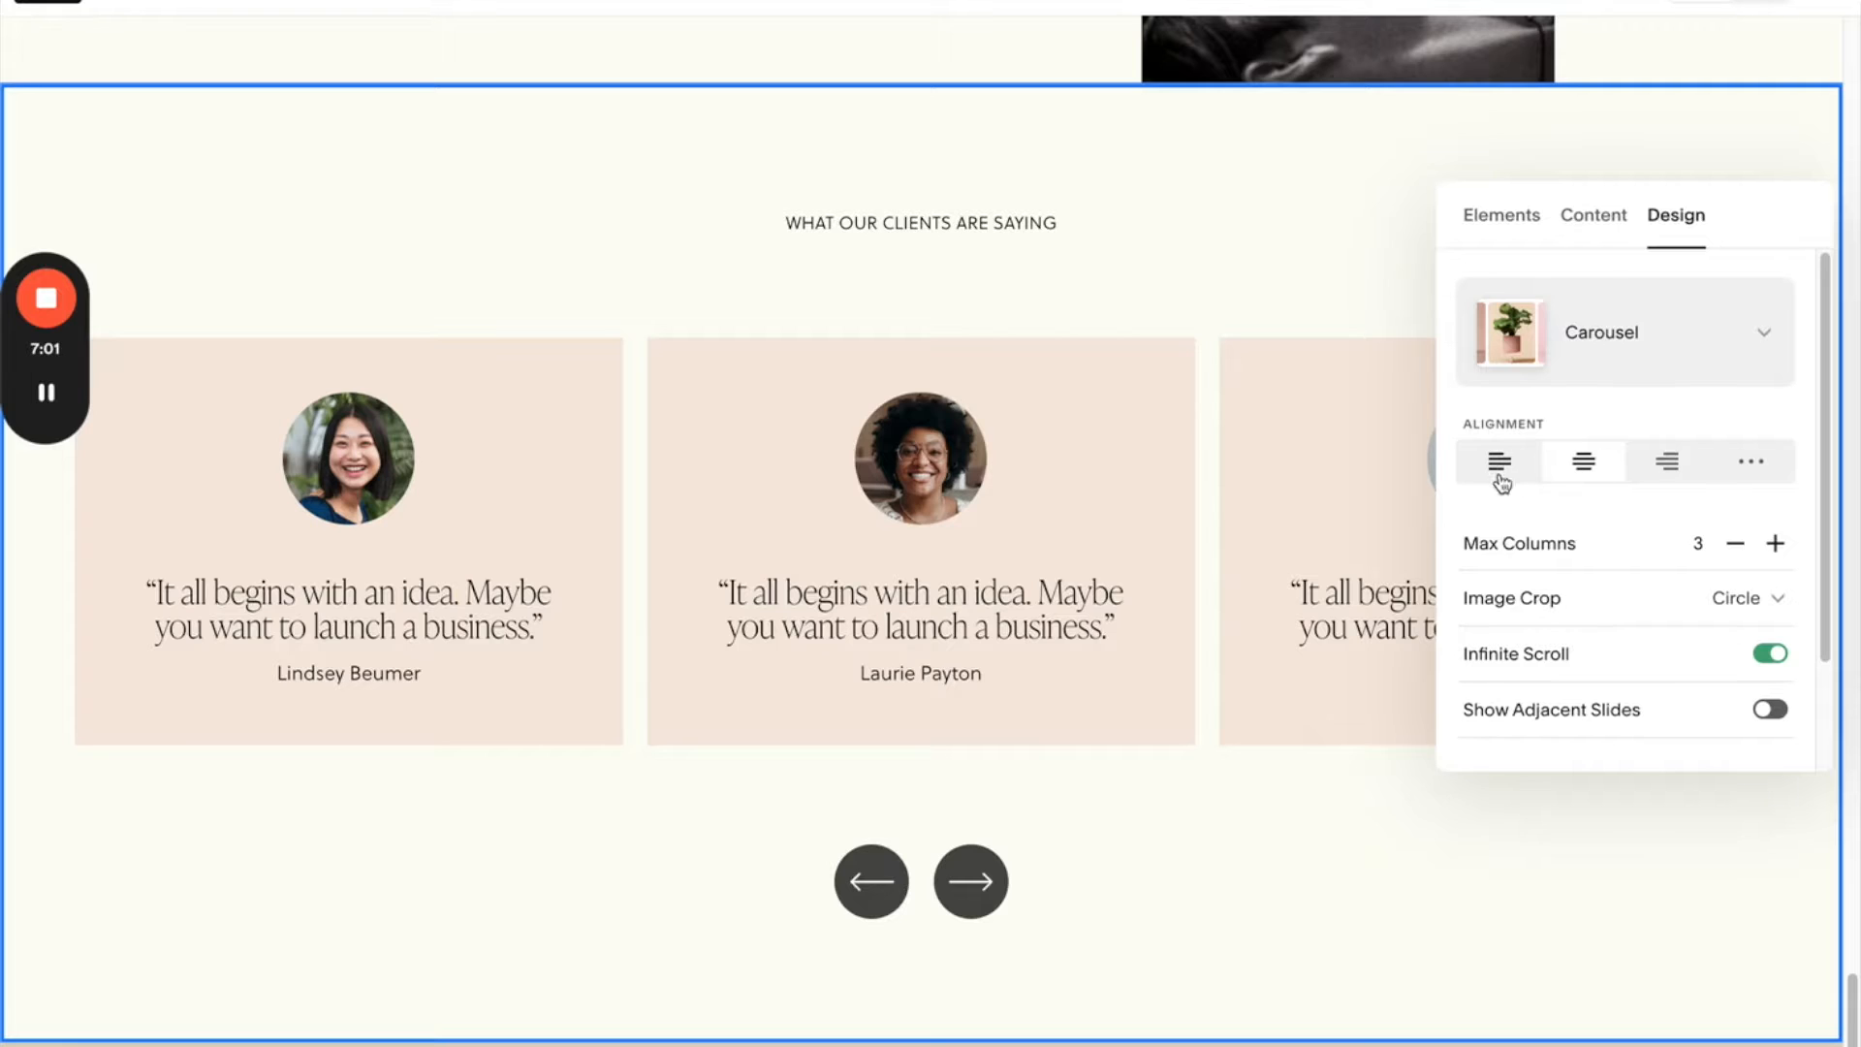
{"action": "left_click", "coordinate": [1502, 465]}
{"action": "left_click", "coordinate": [1580, 465]}
{"action": "left_click", "coordinate": [1660, 464]}
{"action": "left_click", "coordinate": [1587, 473]}
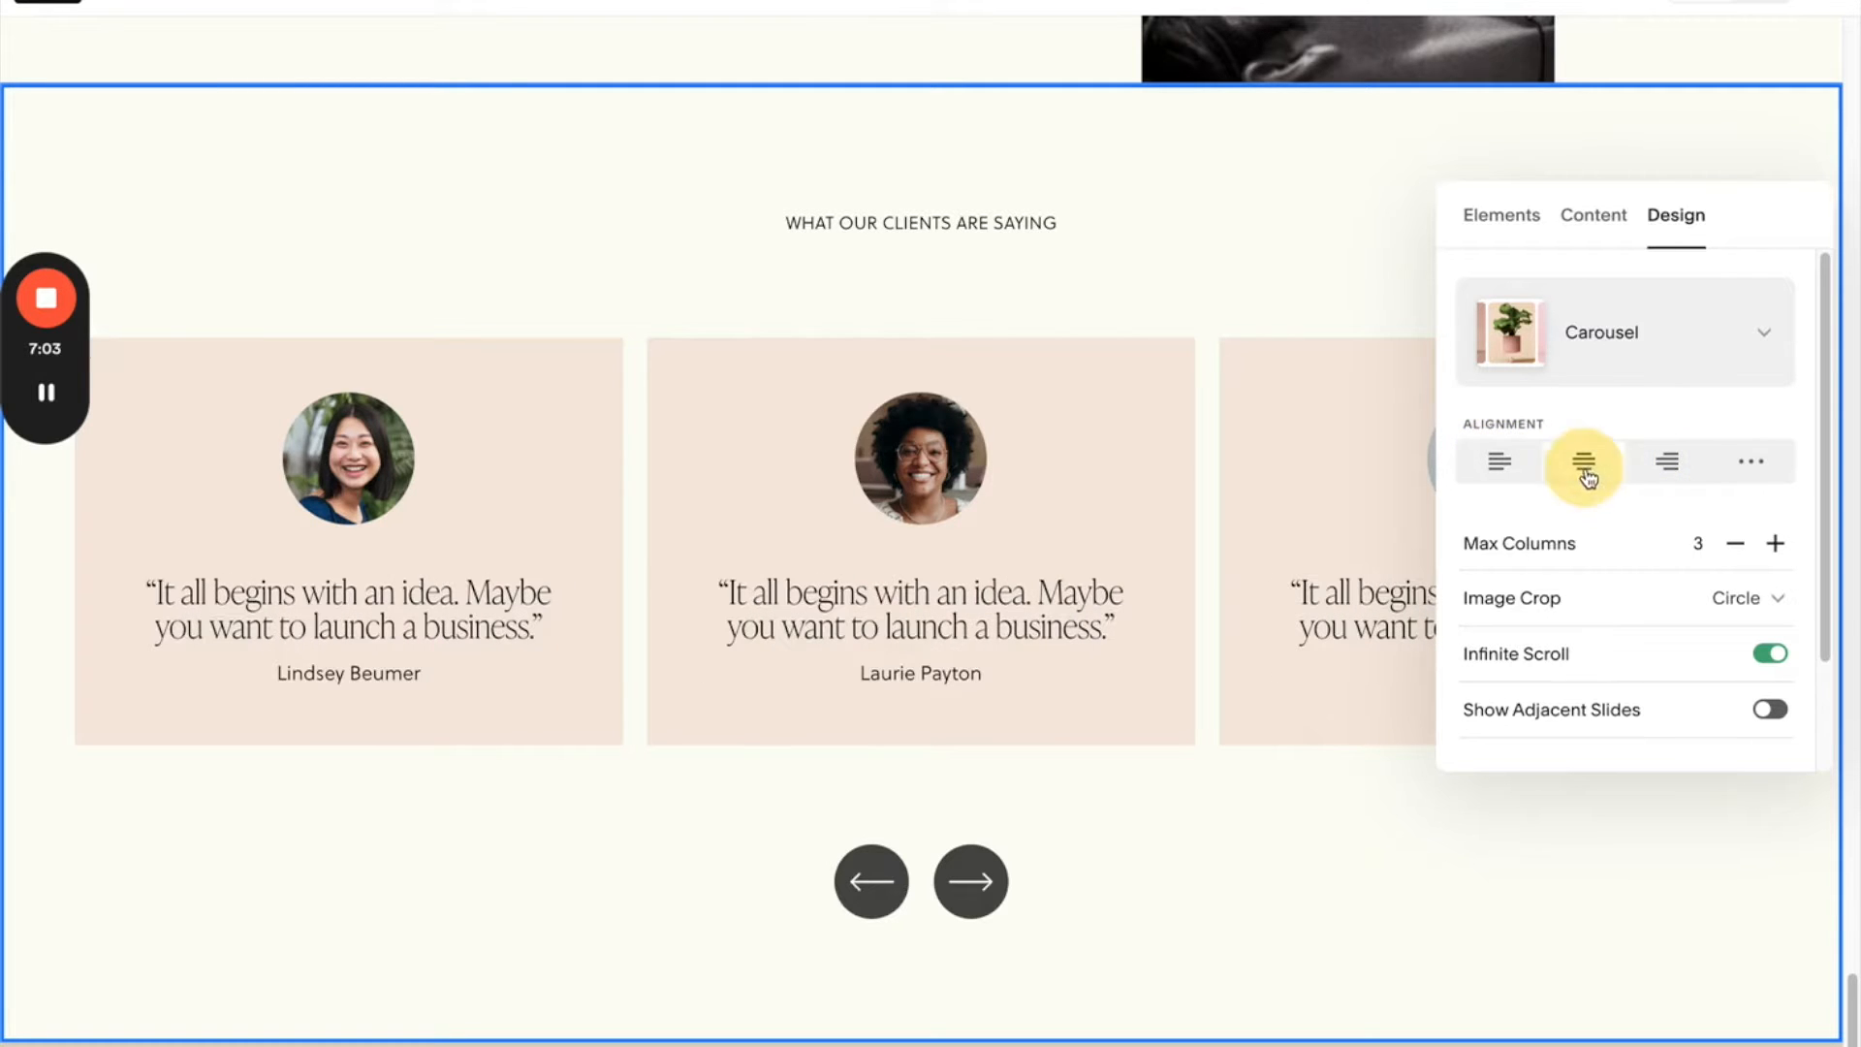
- Preview the carousel with a maximum of 2, 4 and 1 columns, and set it back to 3
{"action": "scroll", "coordinate": [1574, 567], "scroll_direction": "down", "scroll_amount": 1}
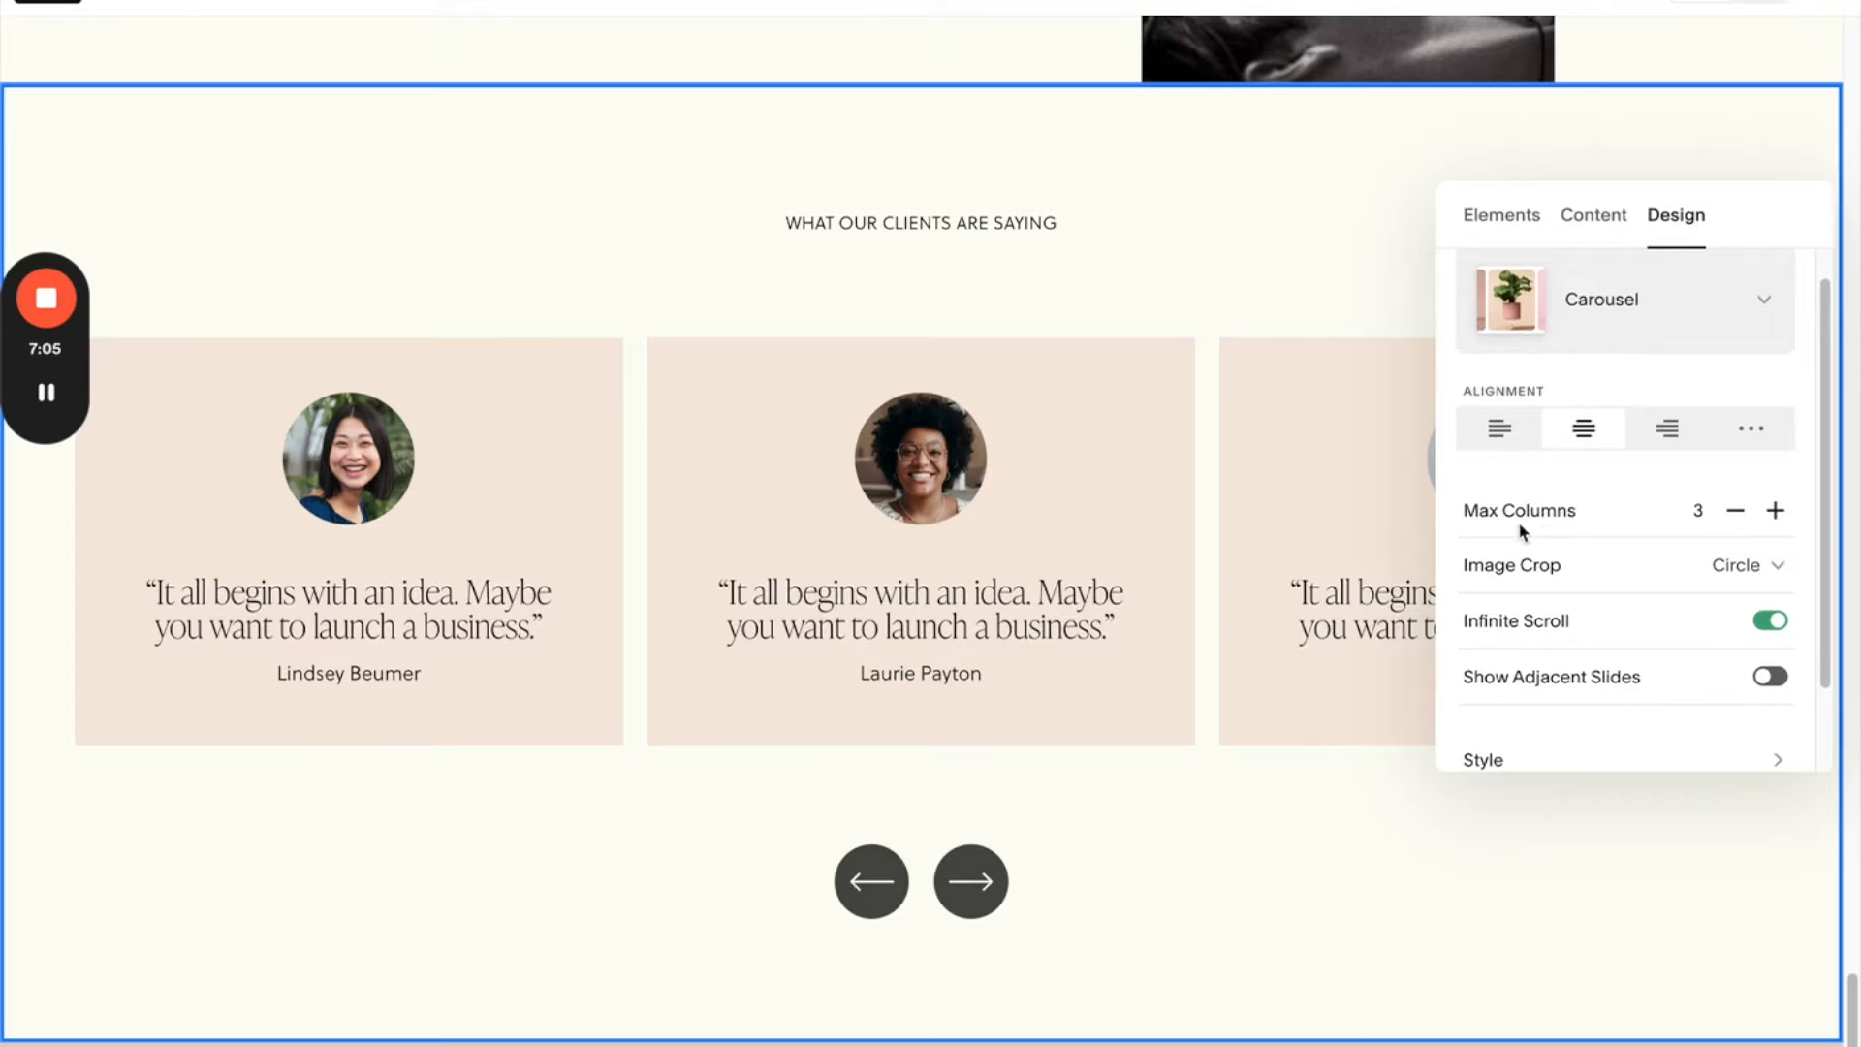
{"action": "left_click", "coordinate": [1739, 521]}
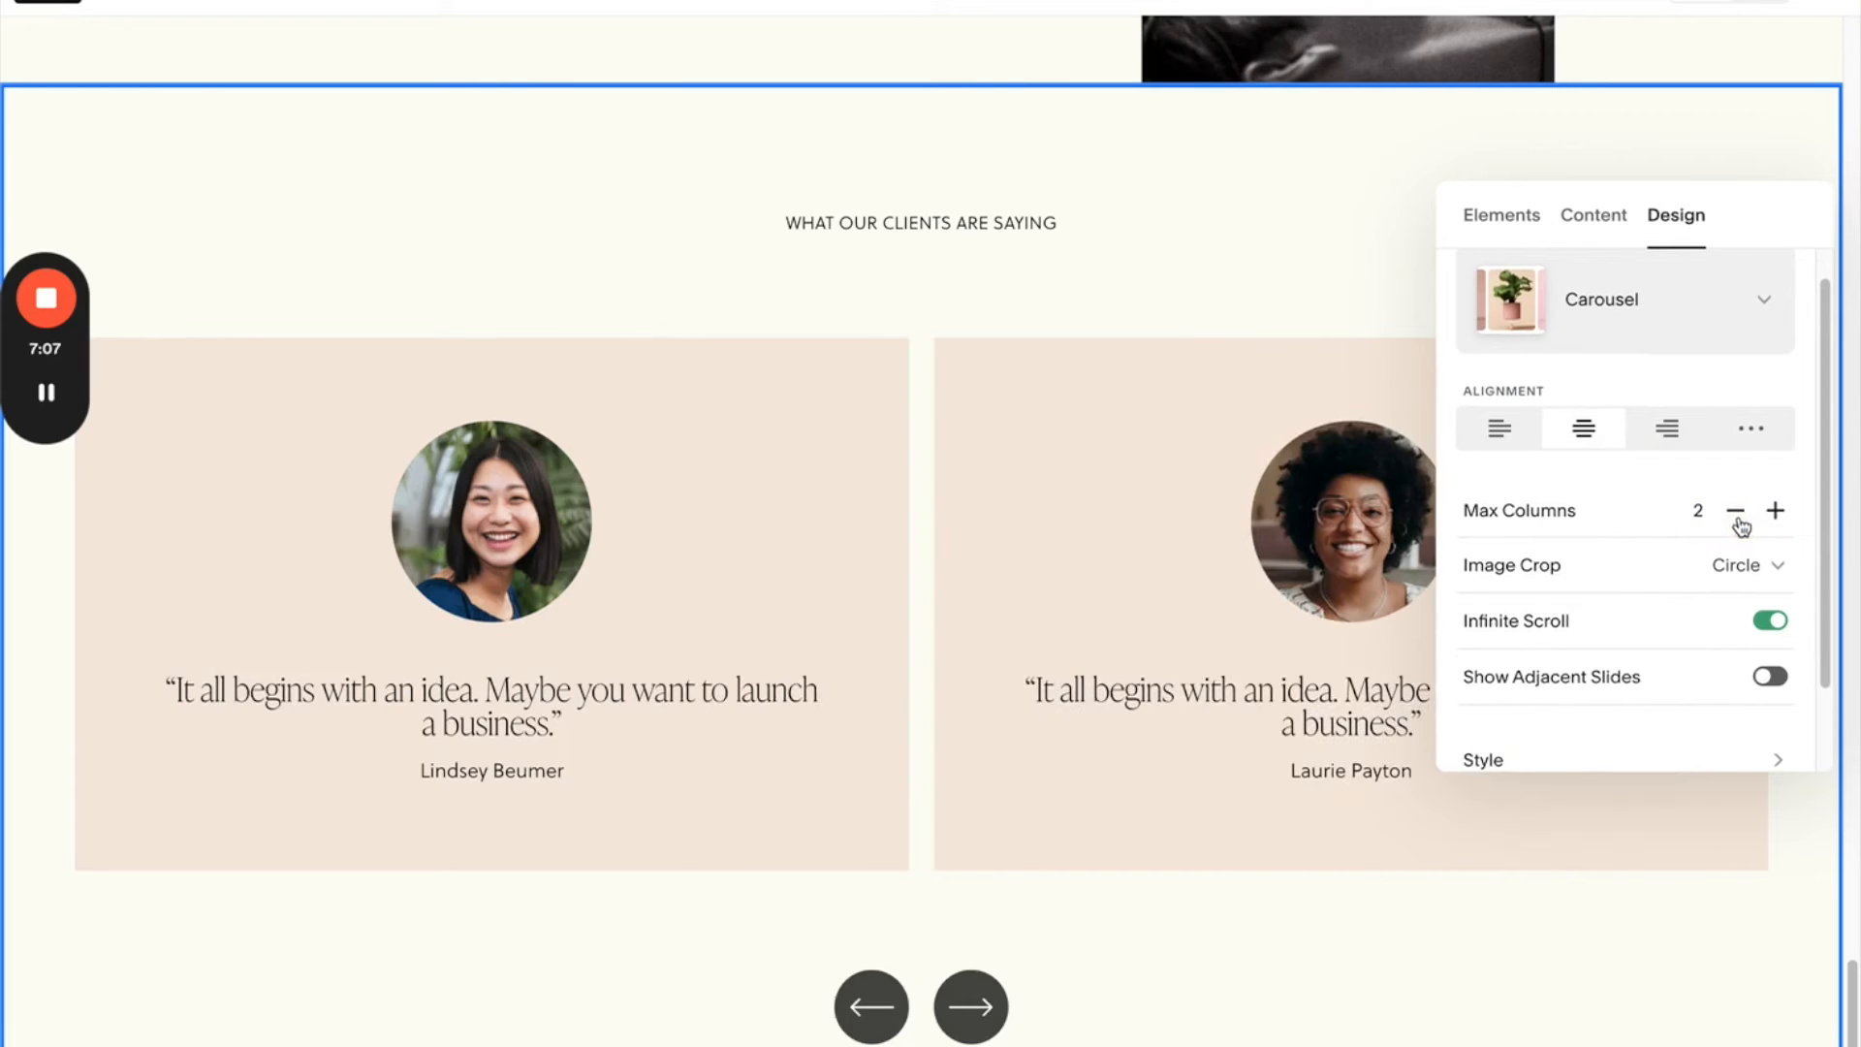
{"action": "left_click", "coordinate": [1778, 512]}
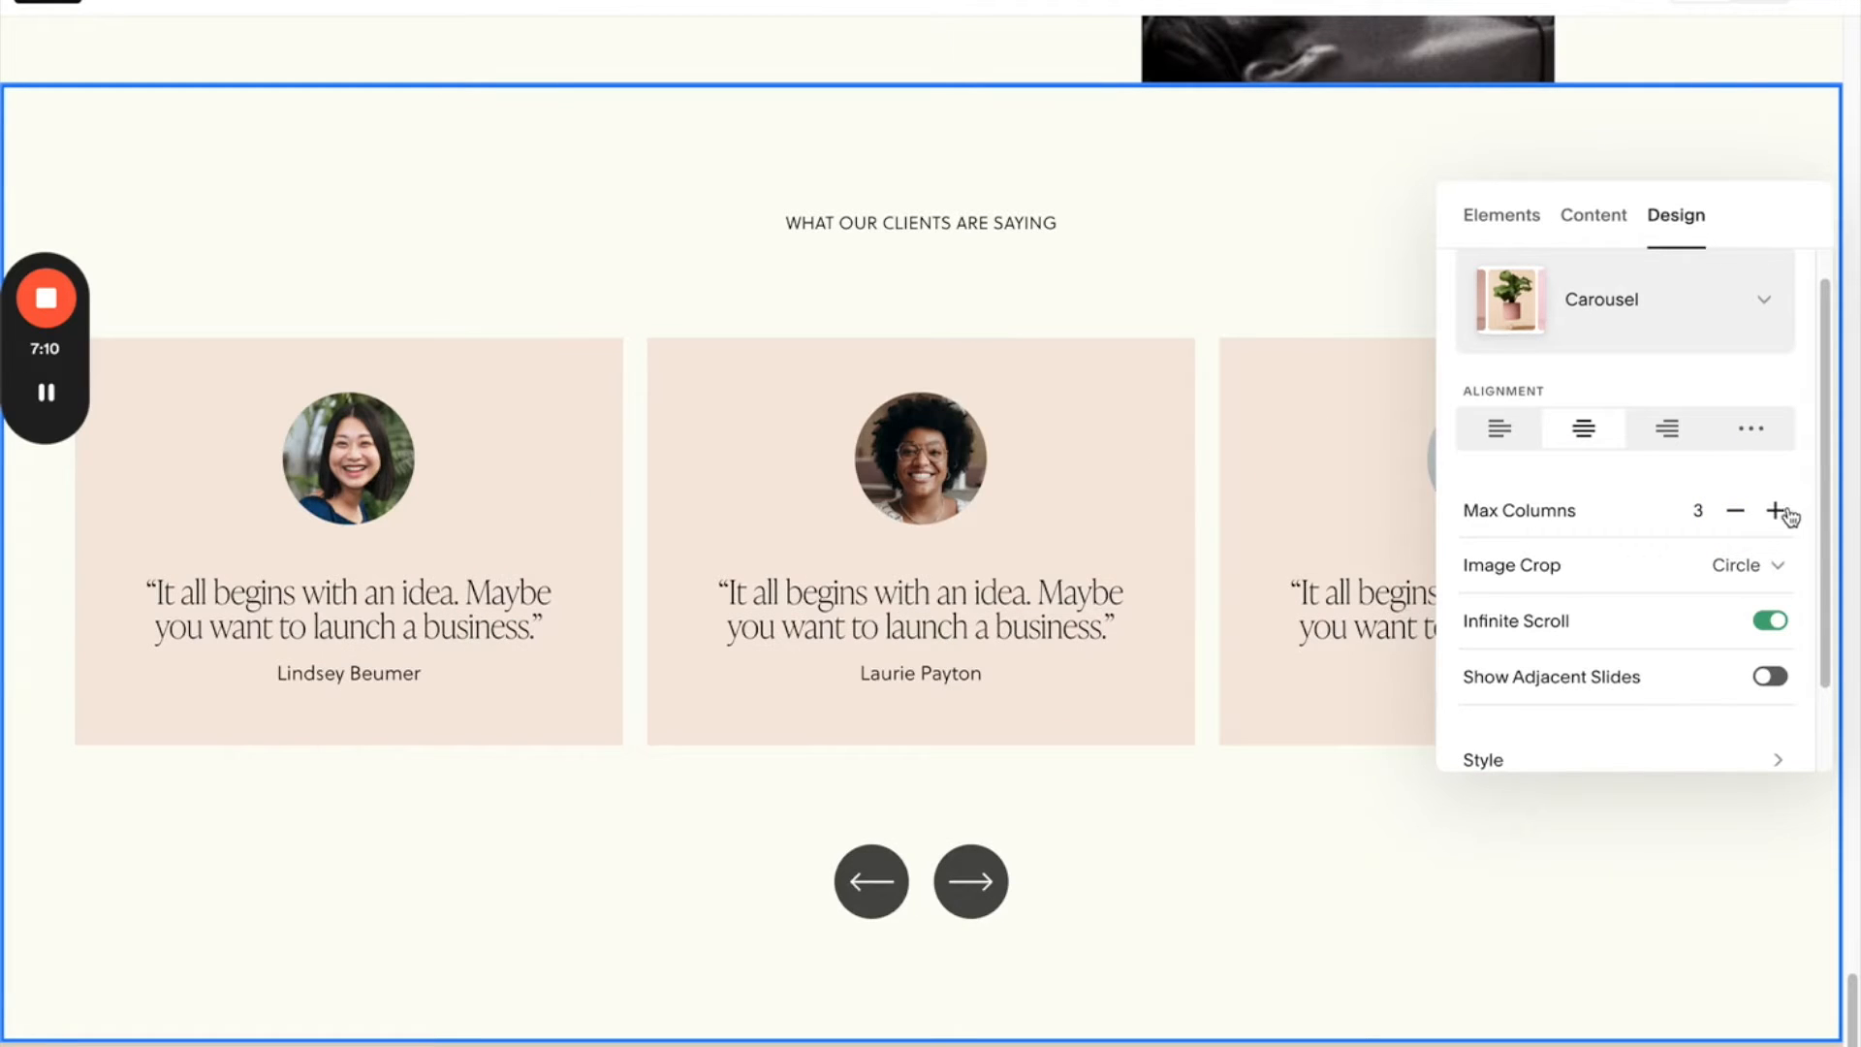
{"action": "left_click", "coordinate": [1787, 514]}
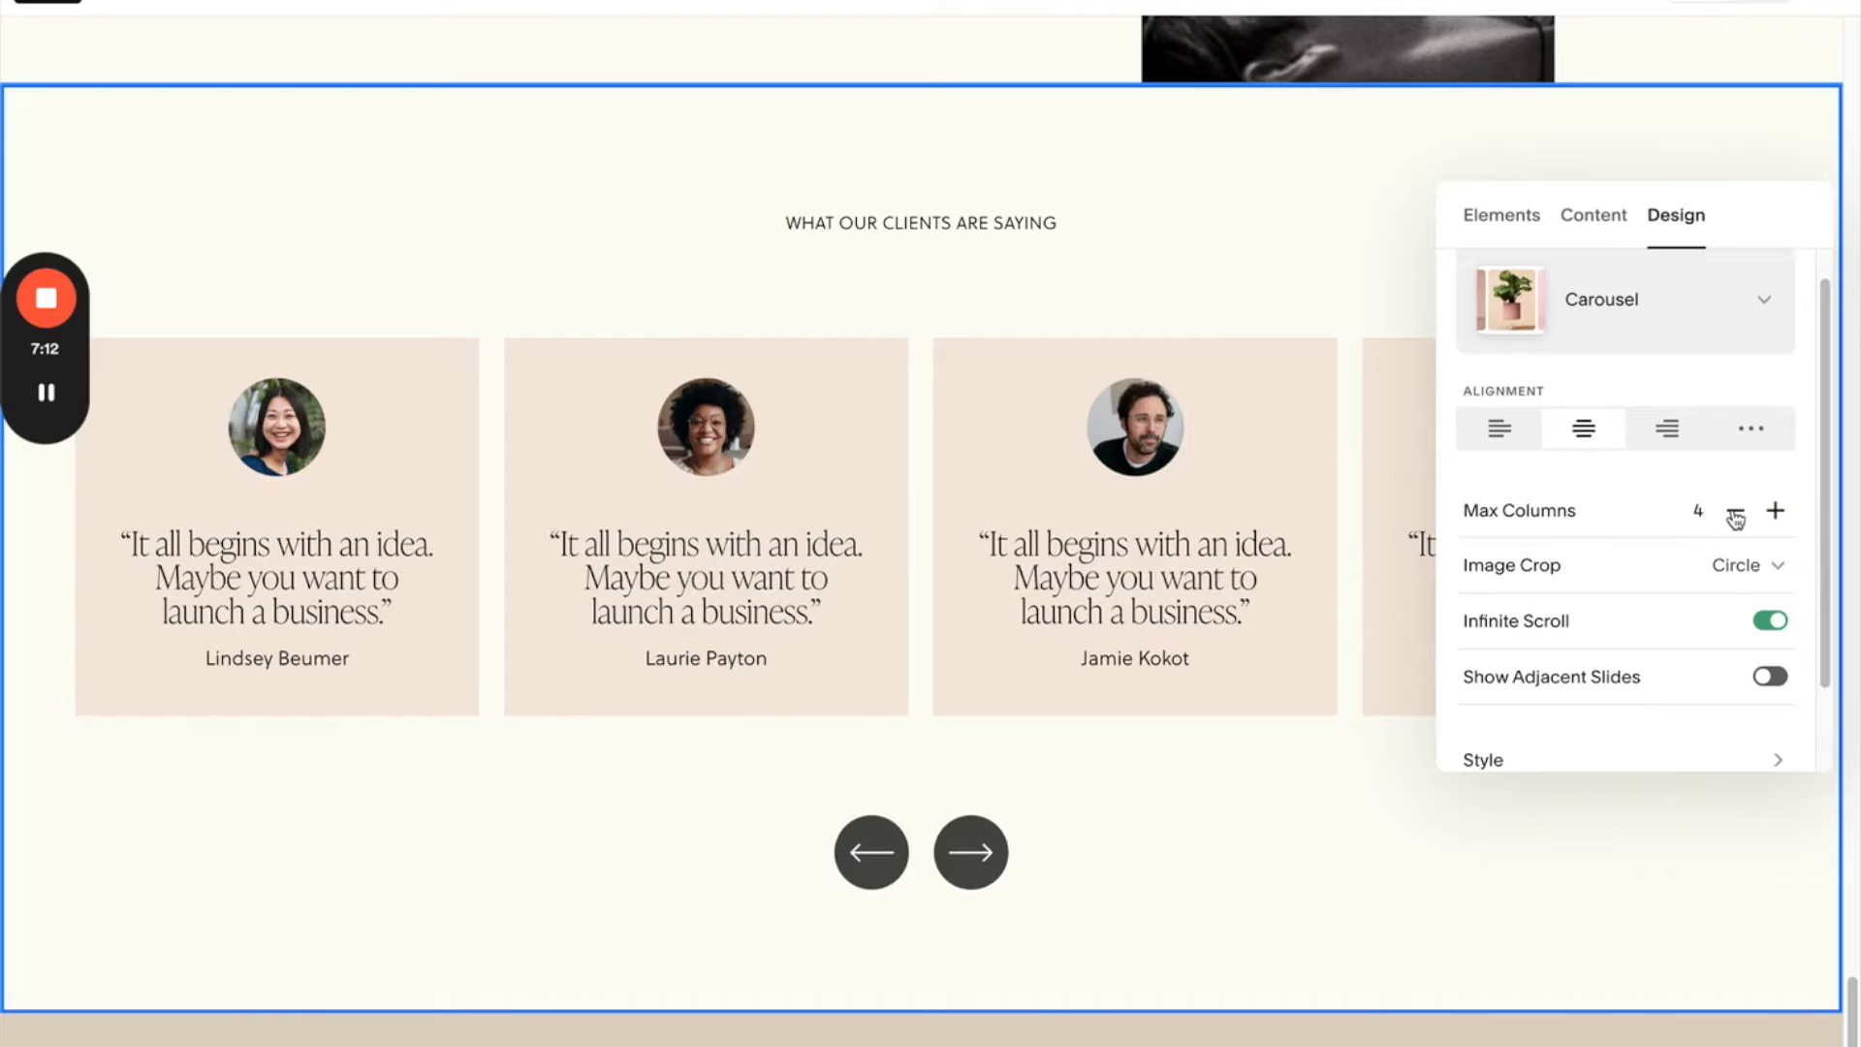
{"action": "left_click", "coordinate": [1735, 516]}
{"action": "left_click", "coordinate": [1735, 515]}
{"action": "left_click", "coordinate": [1734, 516]}
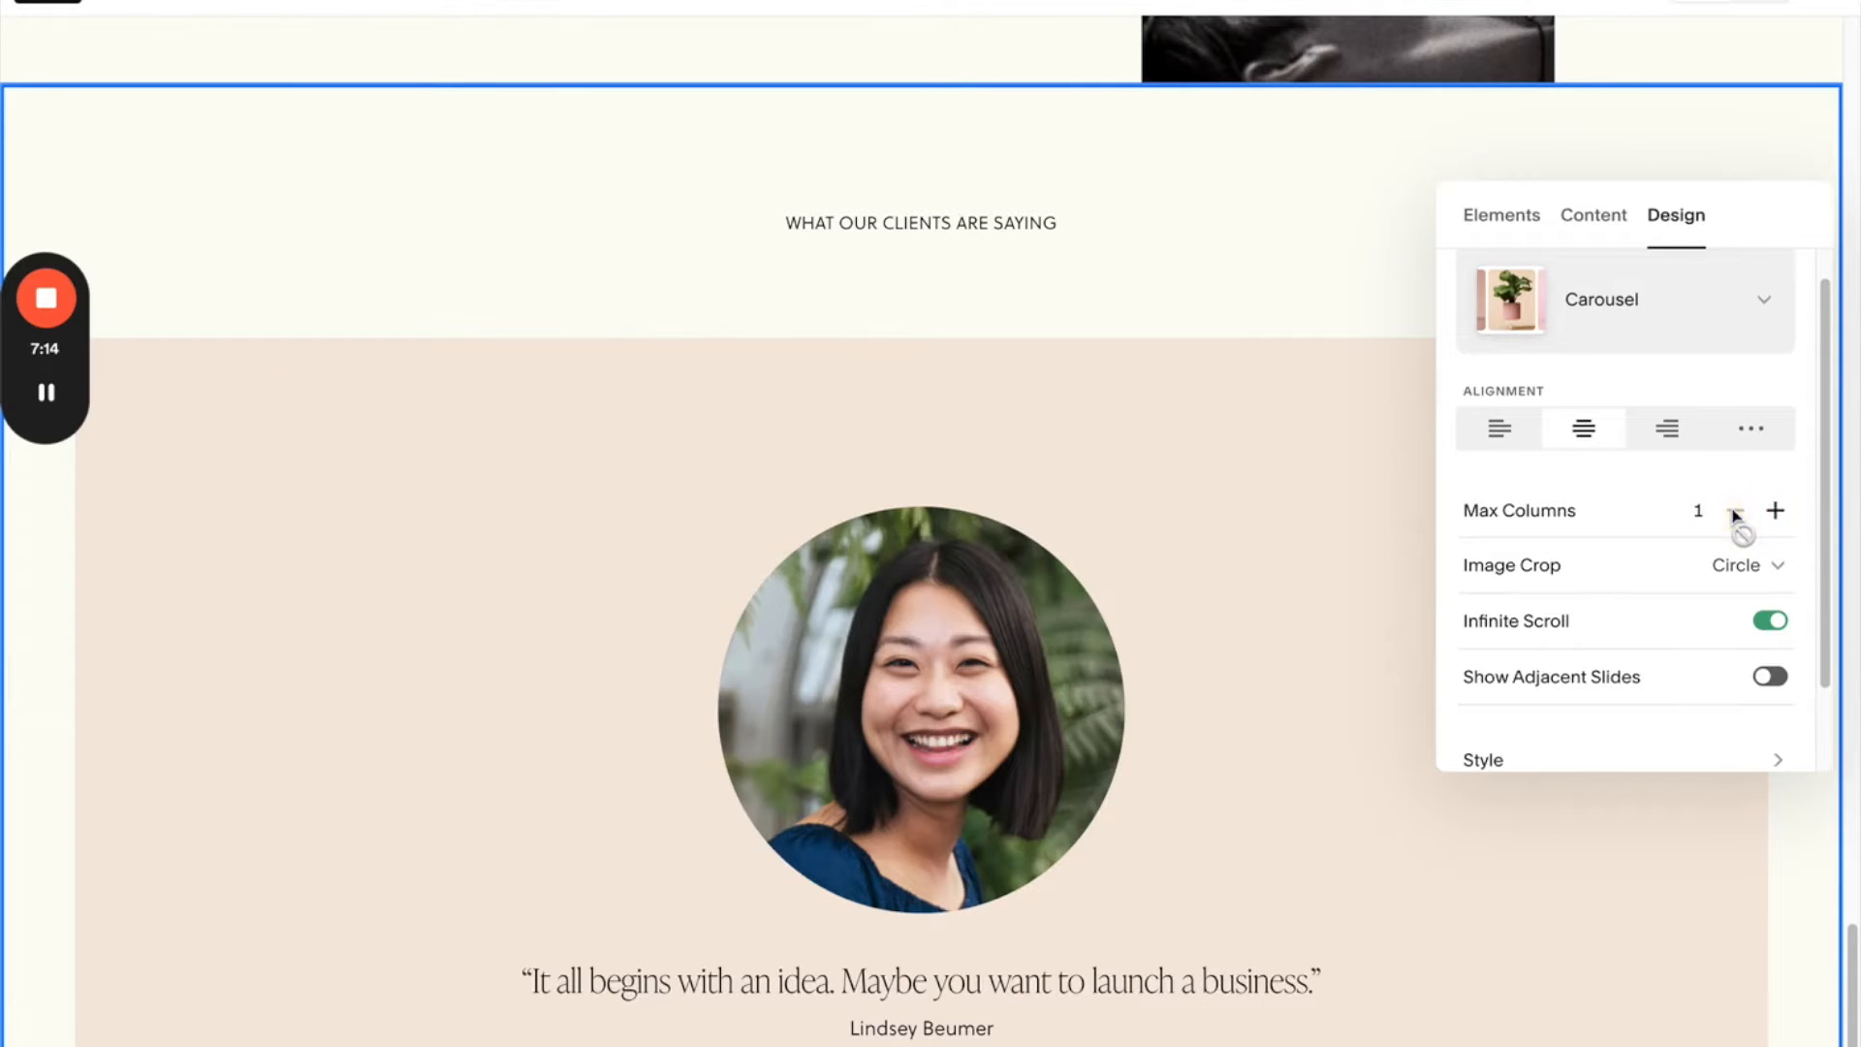
{"action": "left_click", "coordinate": [1774, 510]}
{"action": "left_click", "coordinate": [1775, 510]}
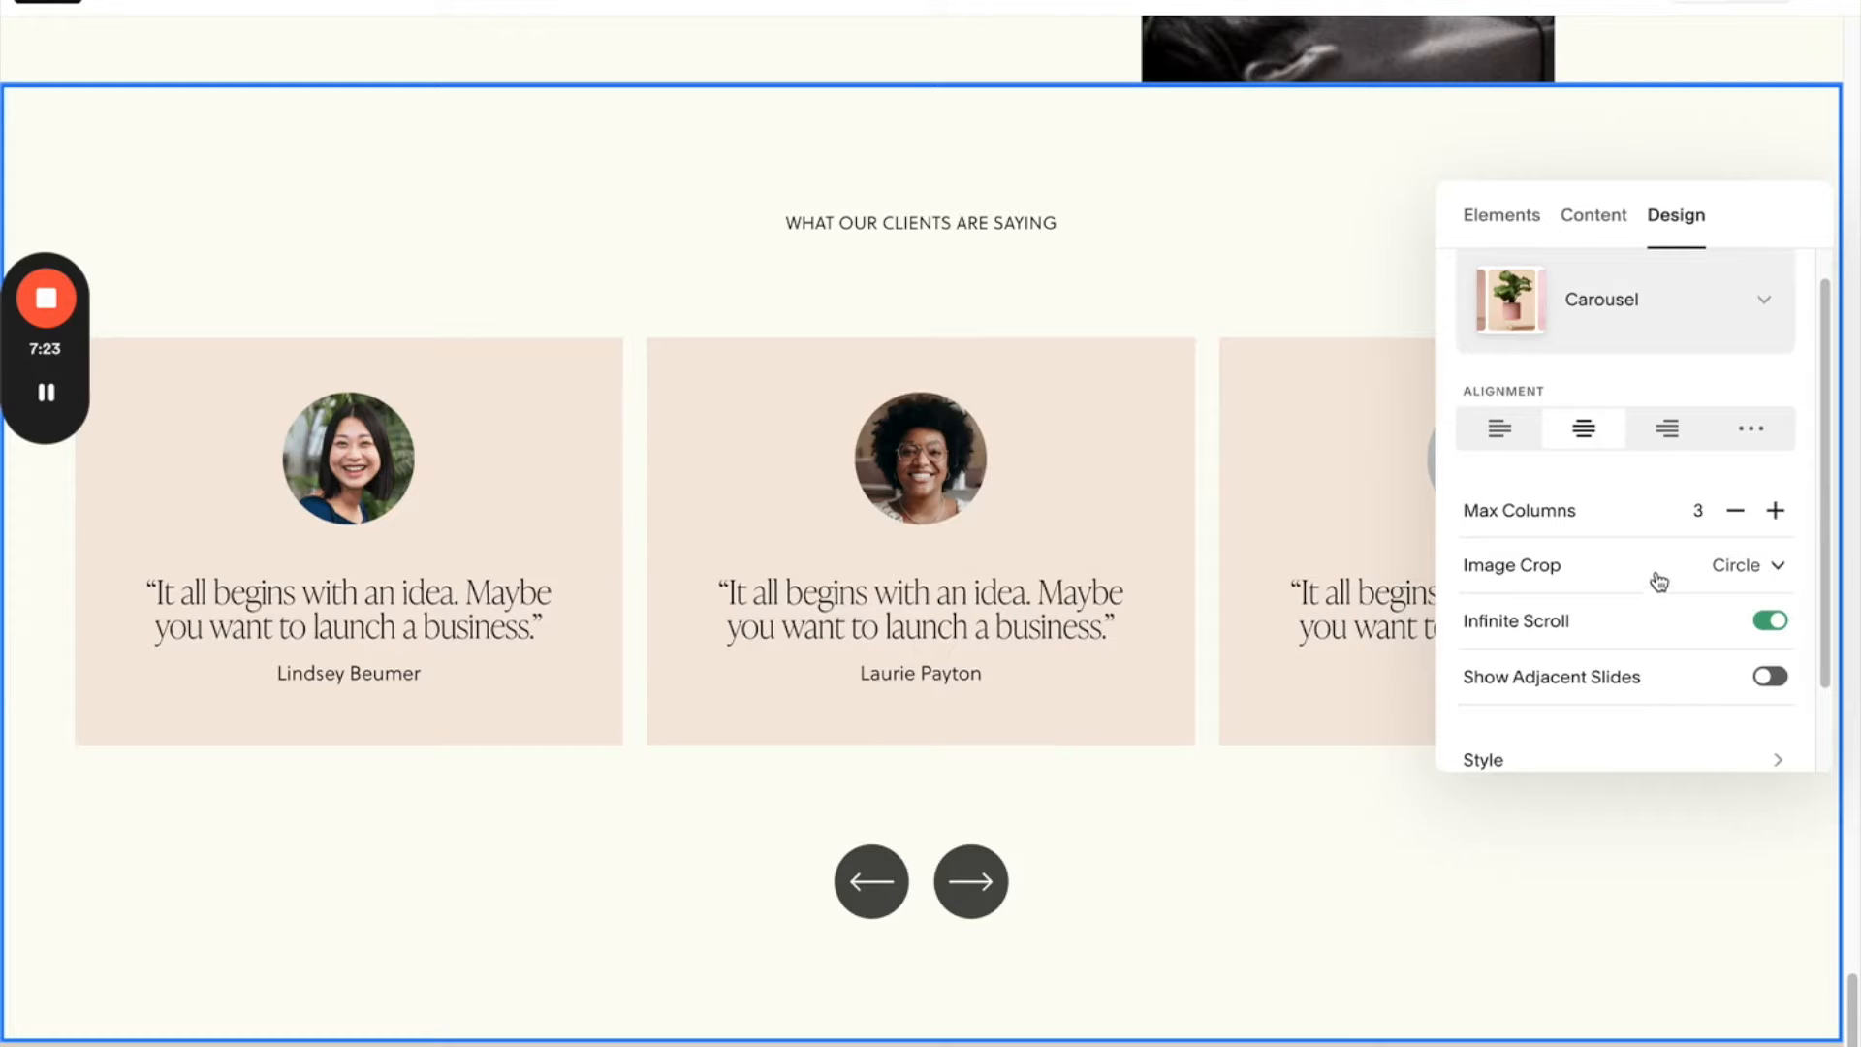
- Set the image crop of the testimonial portraits to 3:2
{"action": "left_click", "coordinate": [1709, 566]}
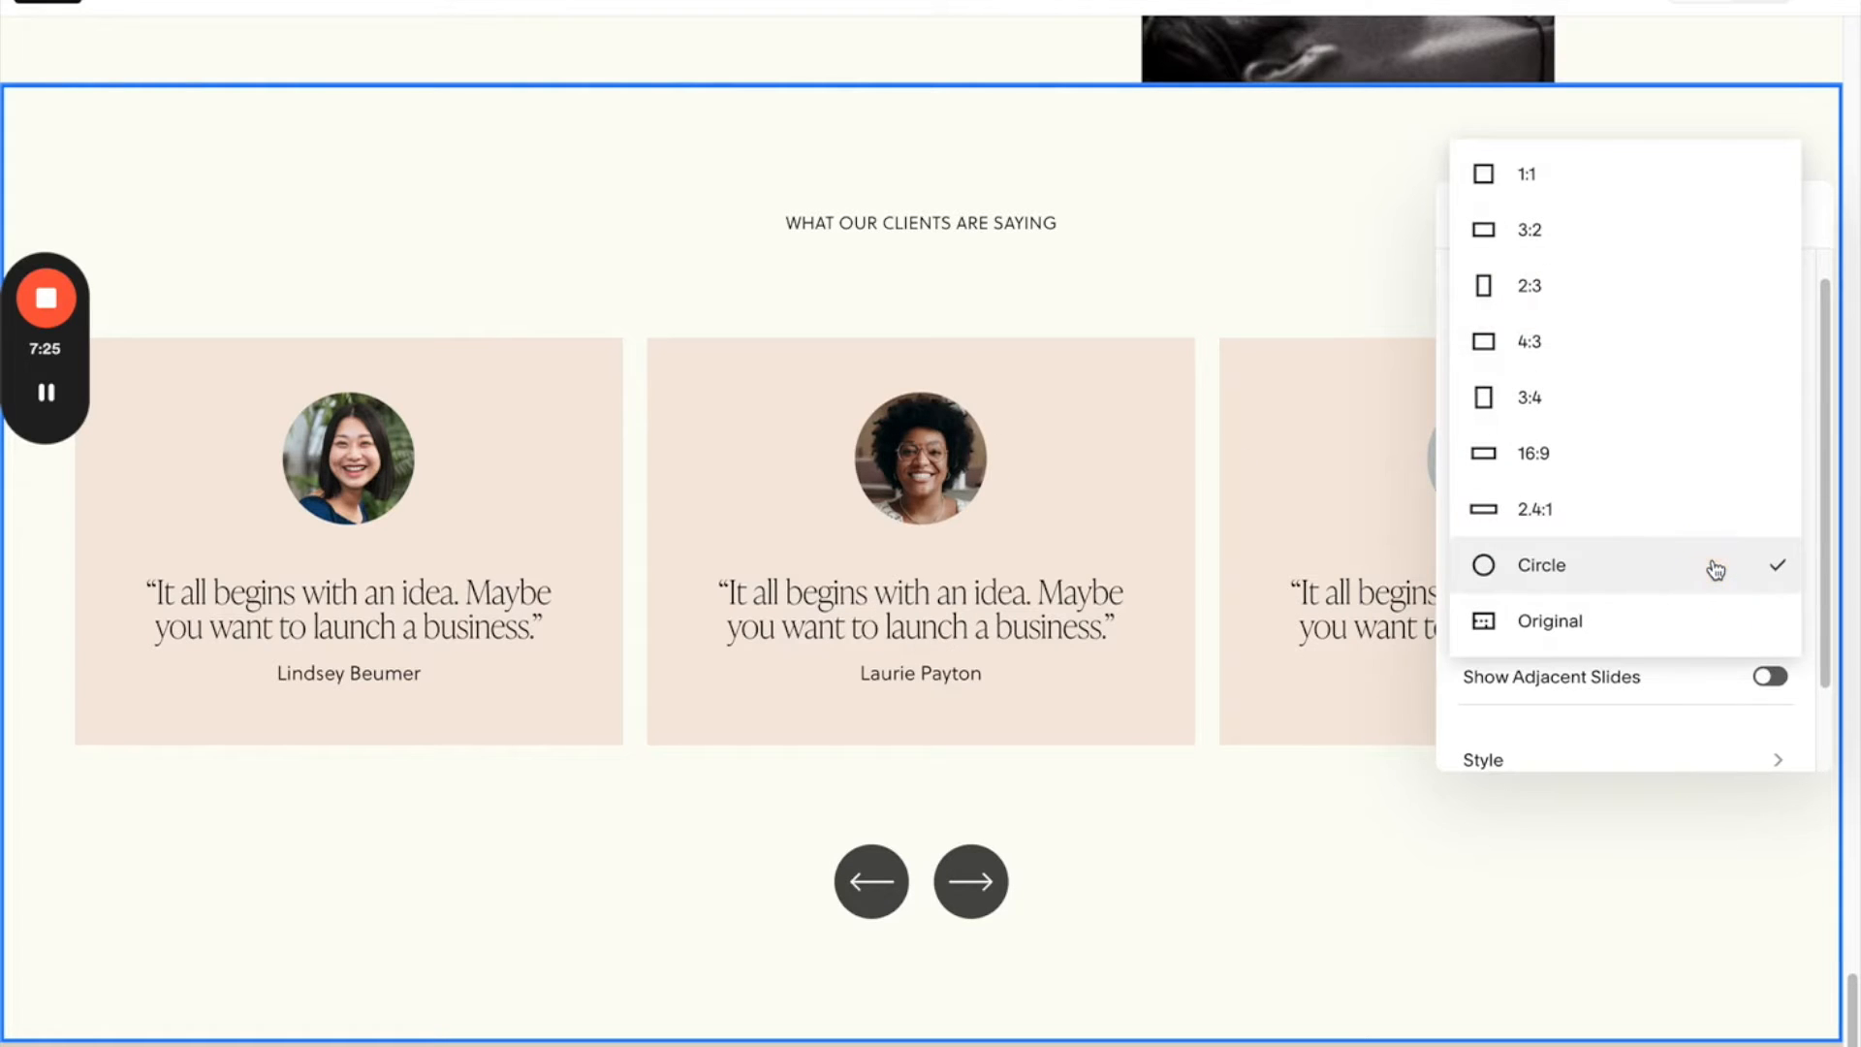
{"action": "left_click", "coordinate": [1736, 565]}
{"action": "left_click", "coordinate": [1655, 451]}
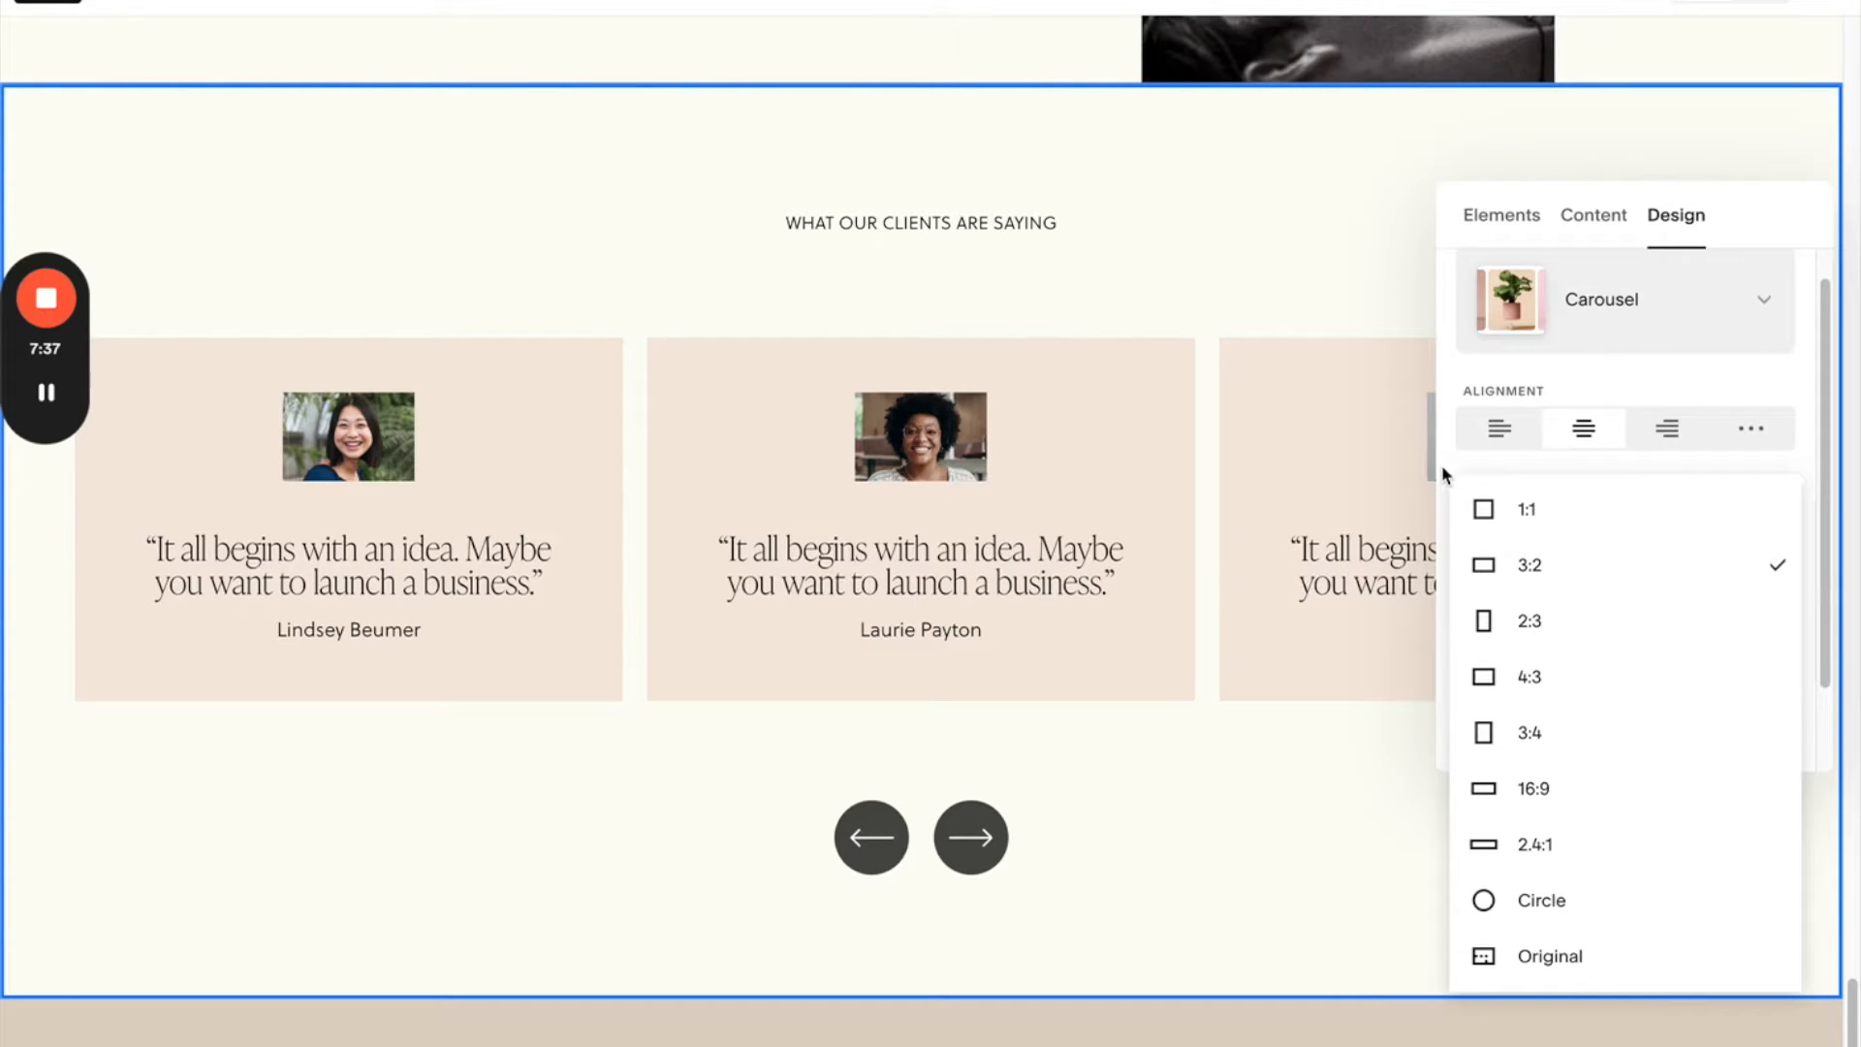
- Set the image crop of the testimonial portraits to Circle, and preview the carousel without infinite scroll before turning it back on
{"action": "left_click", "coordinate": [1650, 904]}
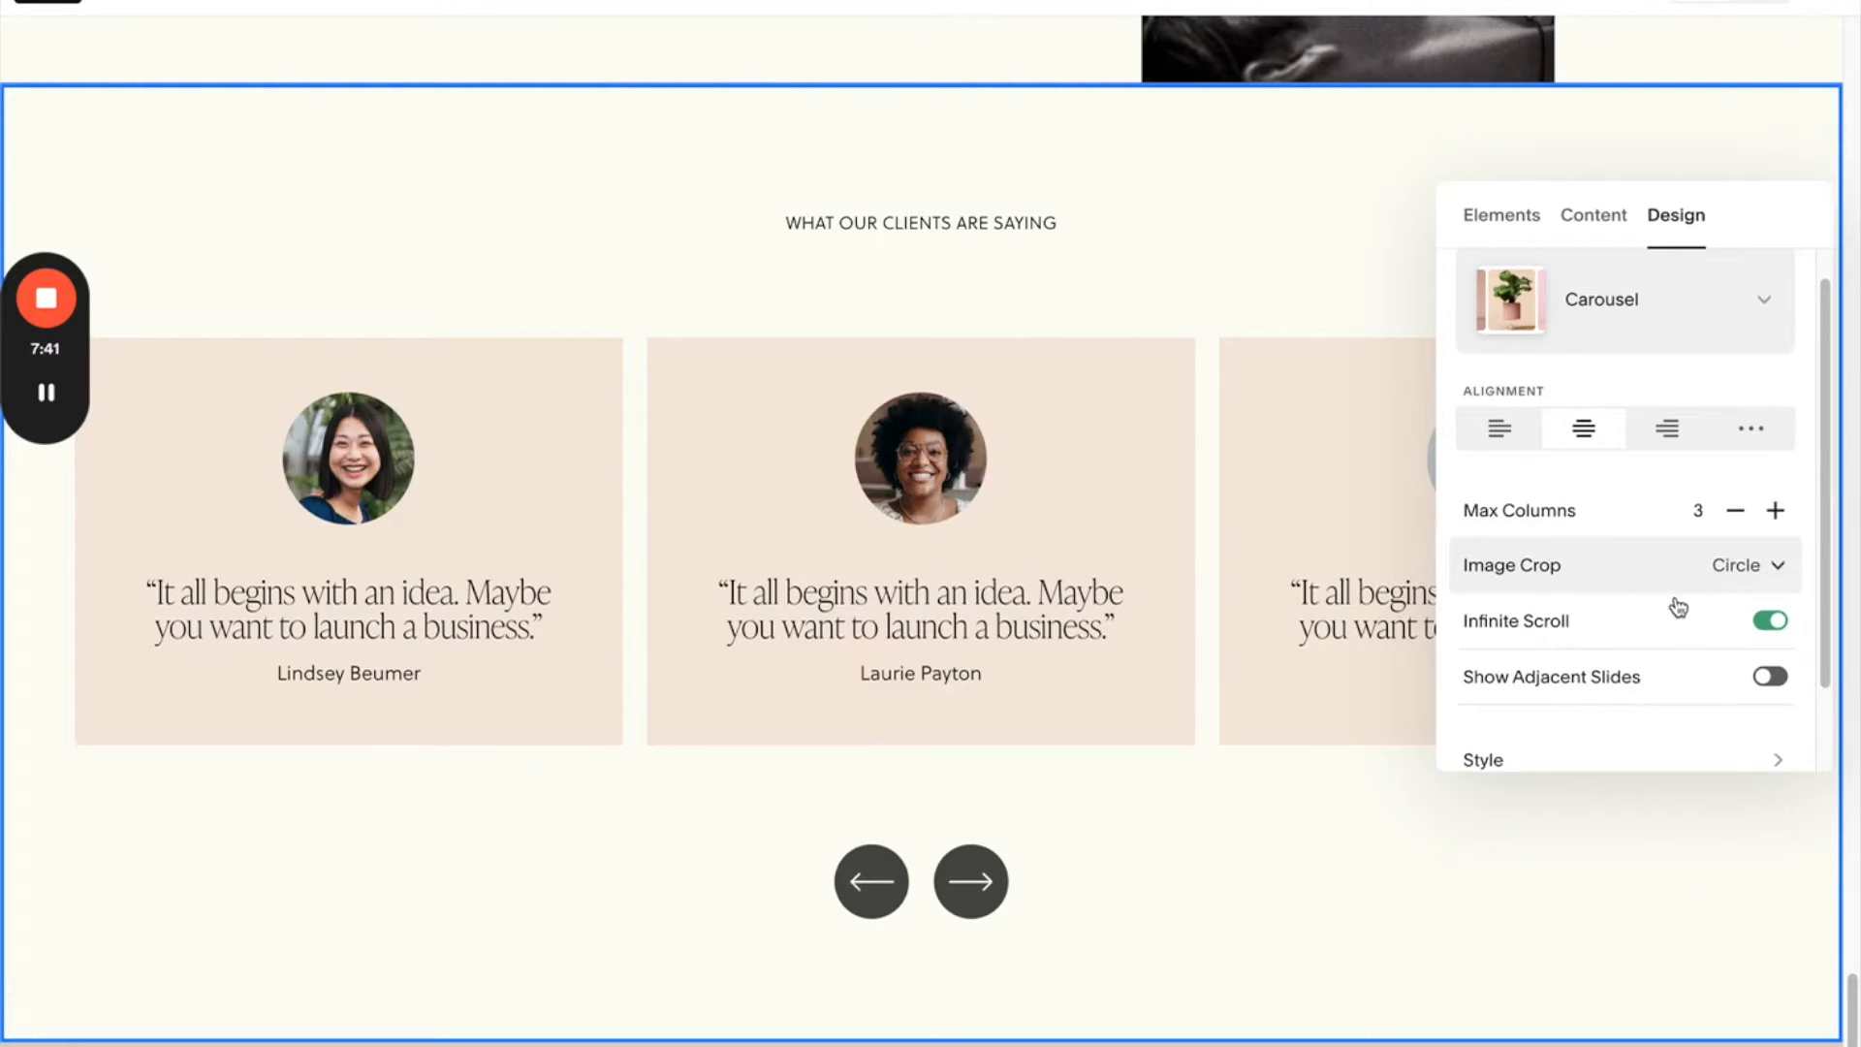
{"action": "scroll", "coordinate": [1667, 611], "scroll_direction": "down", "scroll_amount": 1}
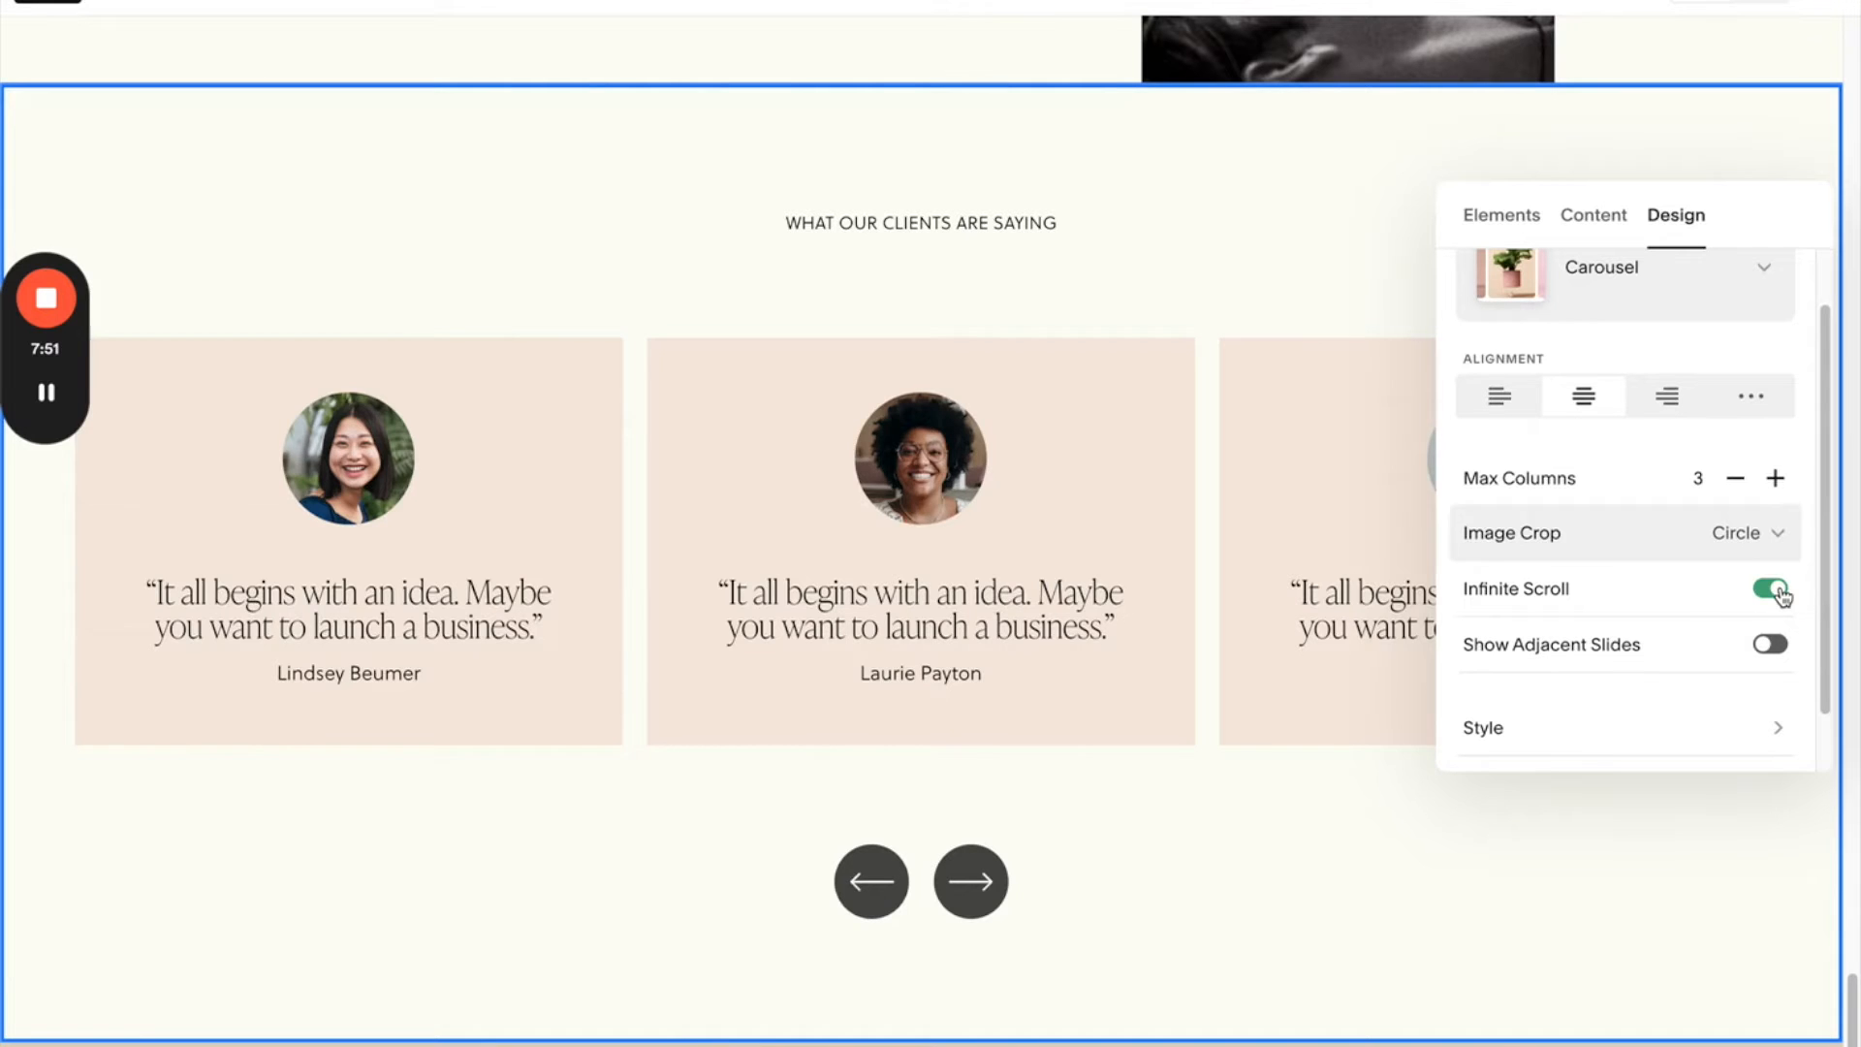
{"action": "left_click", "coordinate": [1782, 595]}
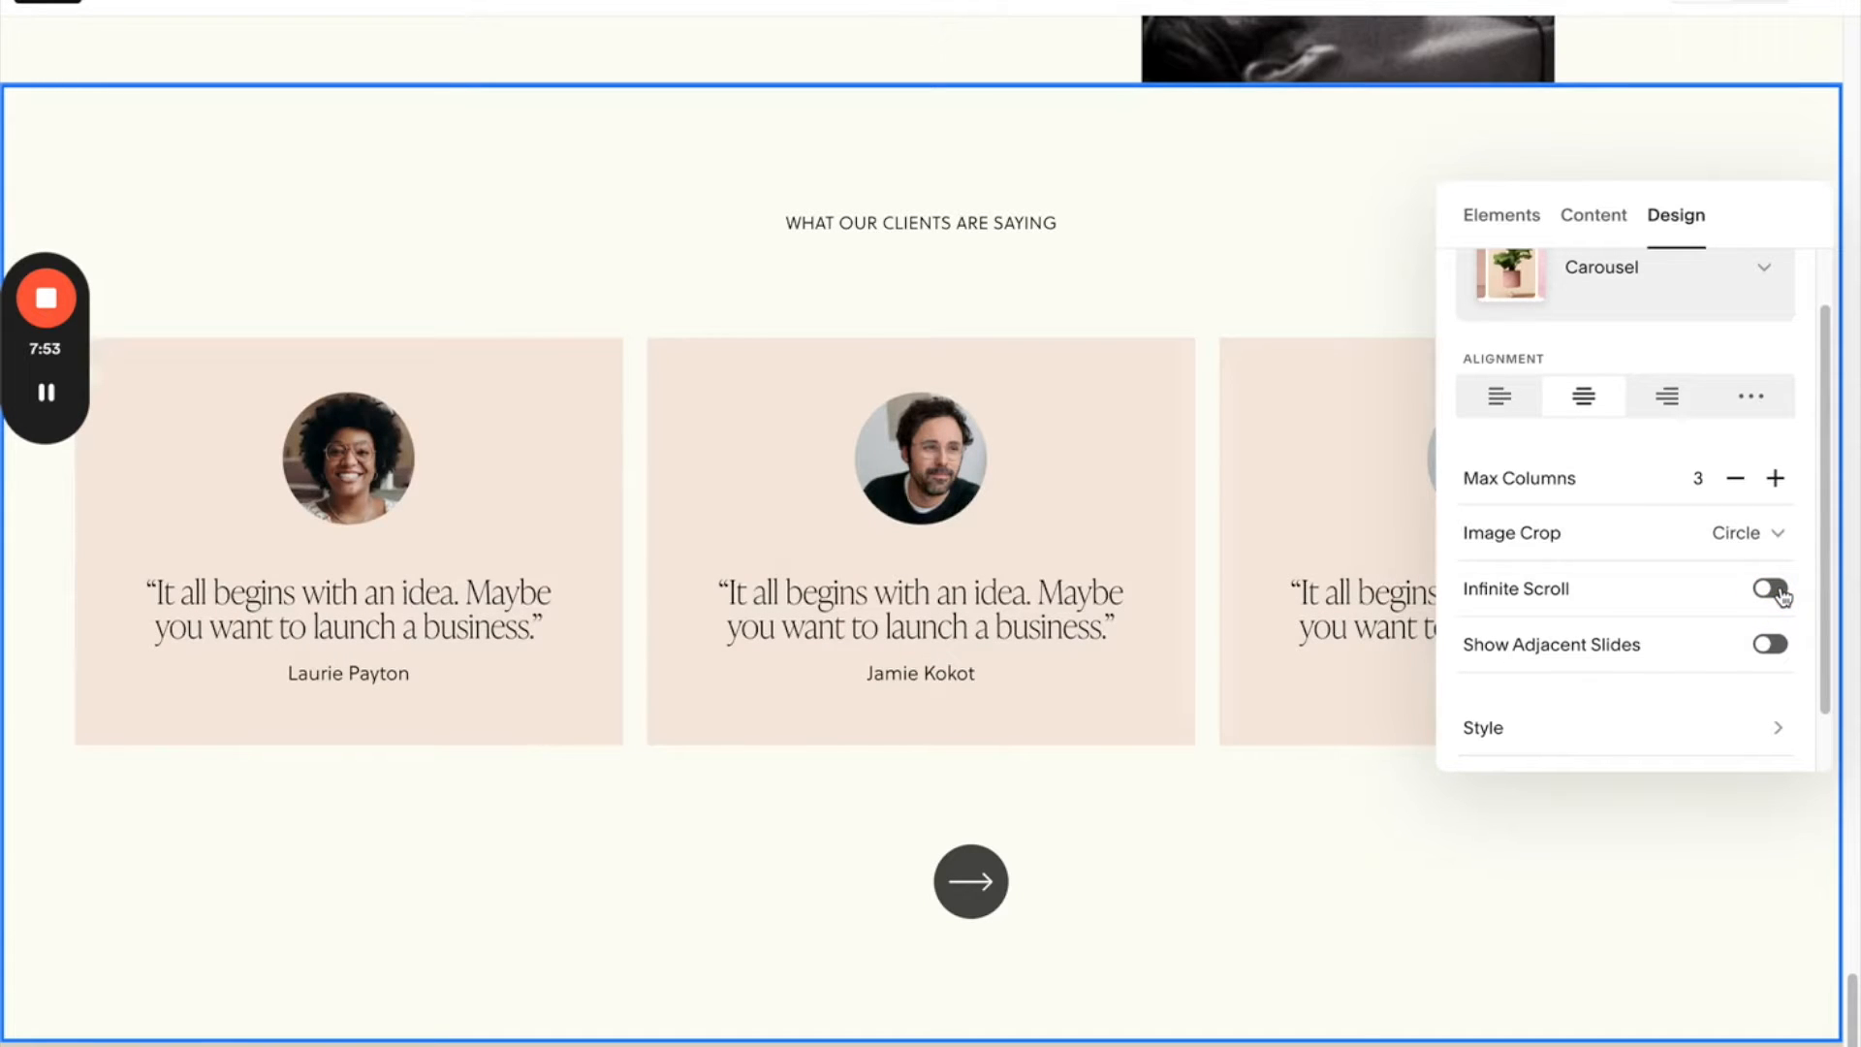
{"action": "left_click", "coordinate": [1782, 595]}
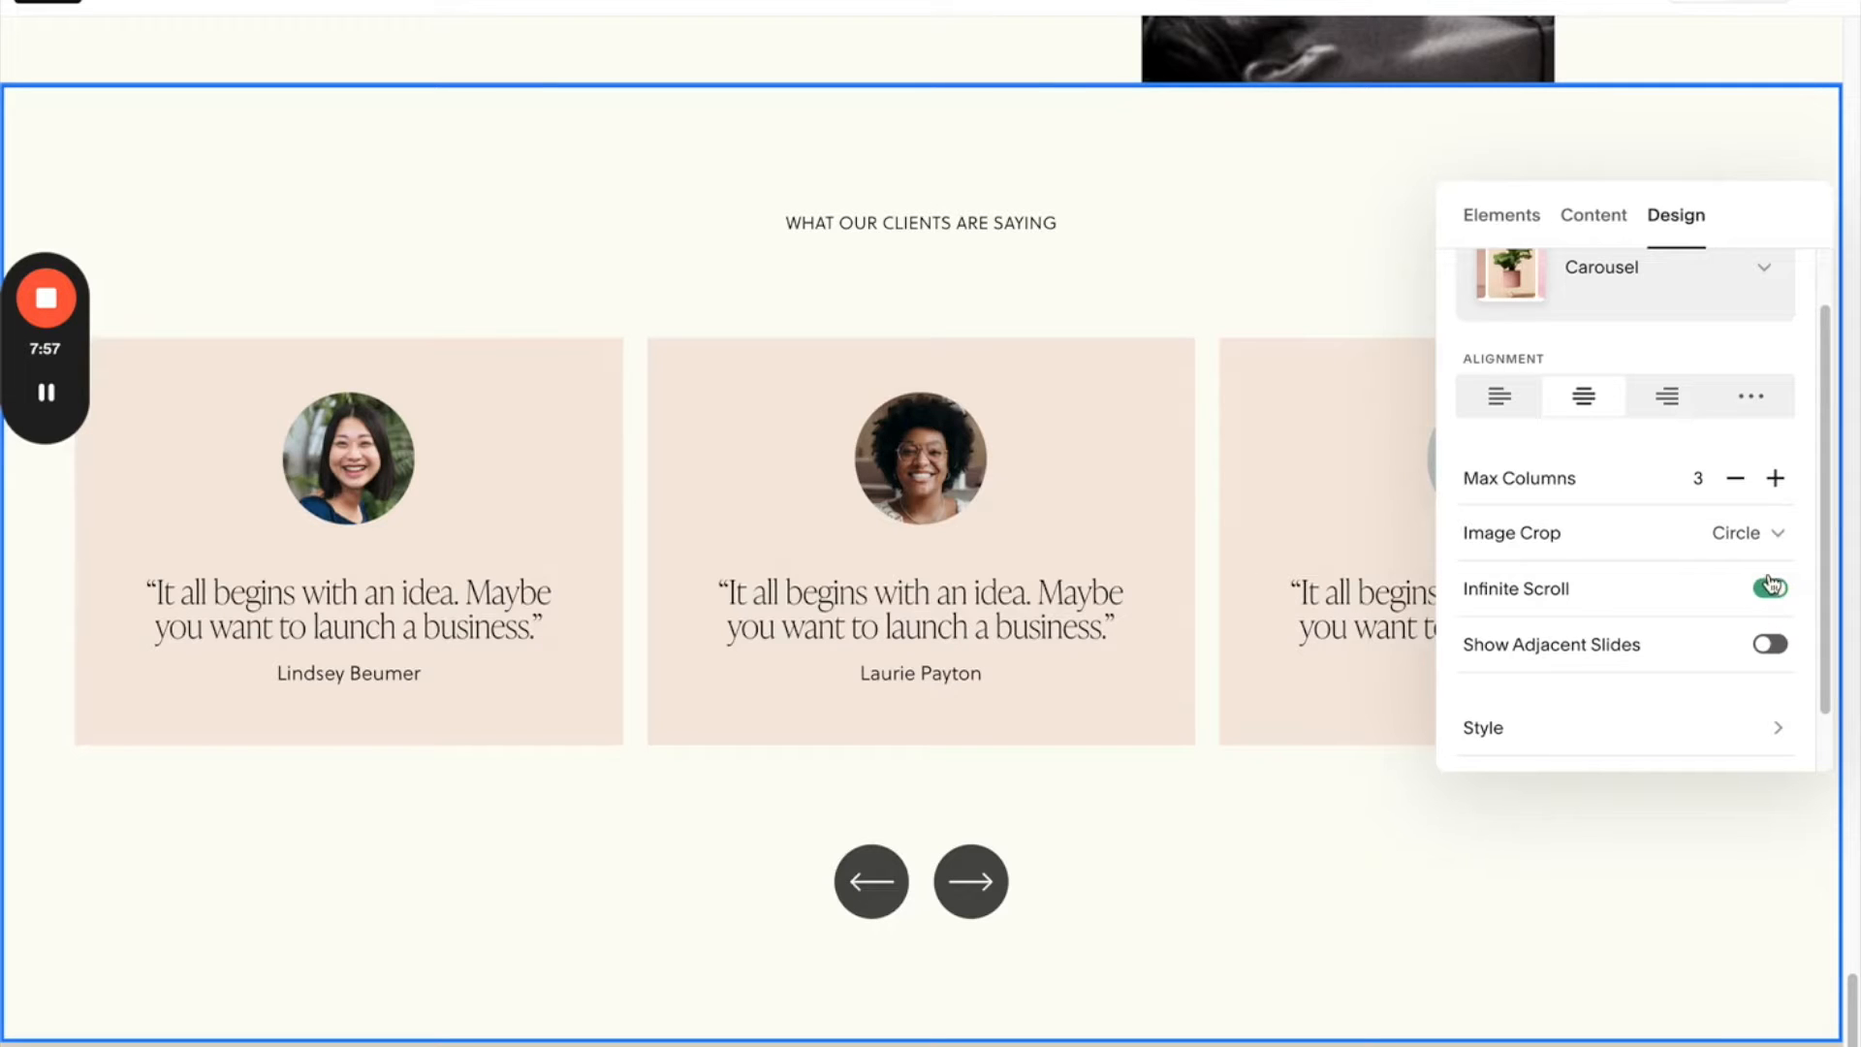
{"action": "left_click", "coordinate": [1779, 595]}
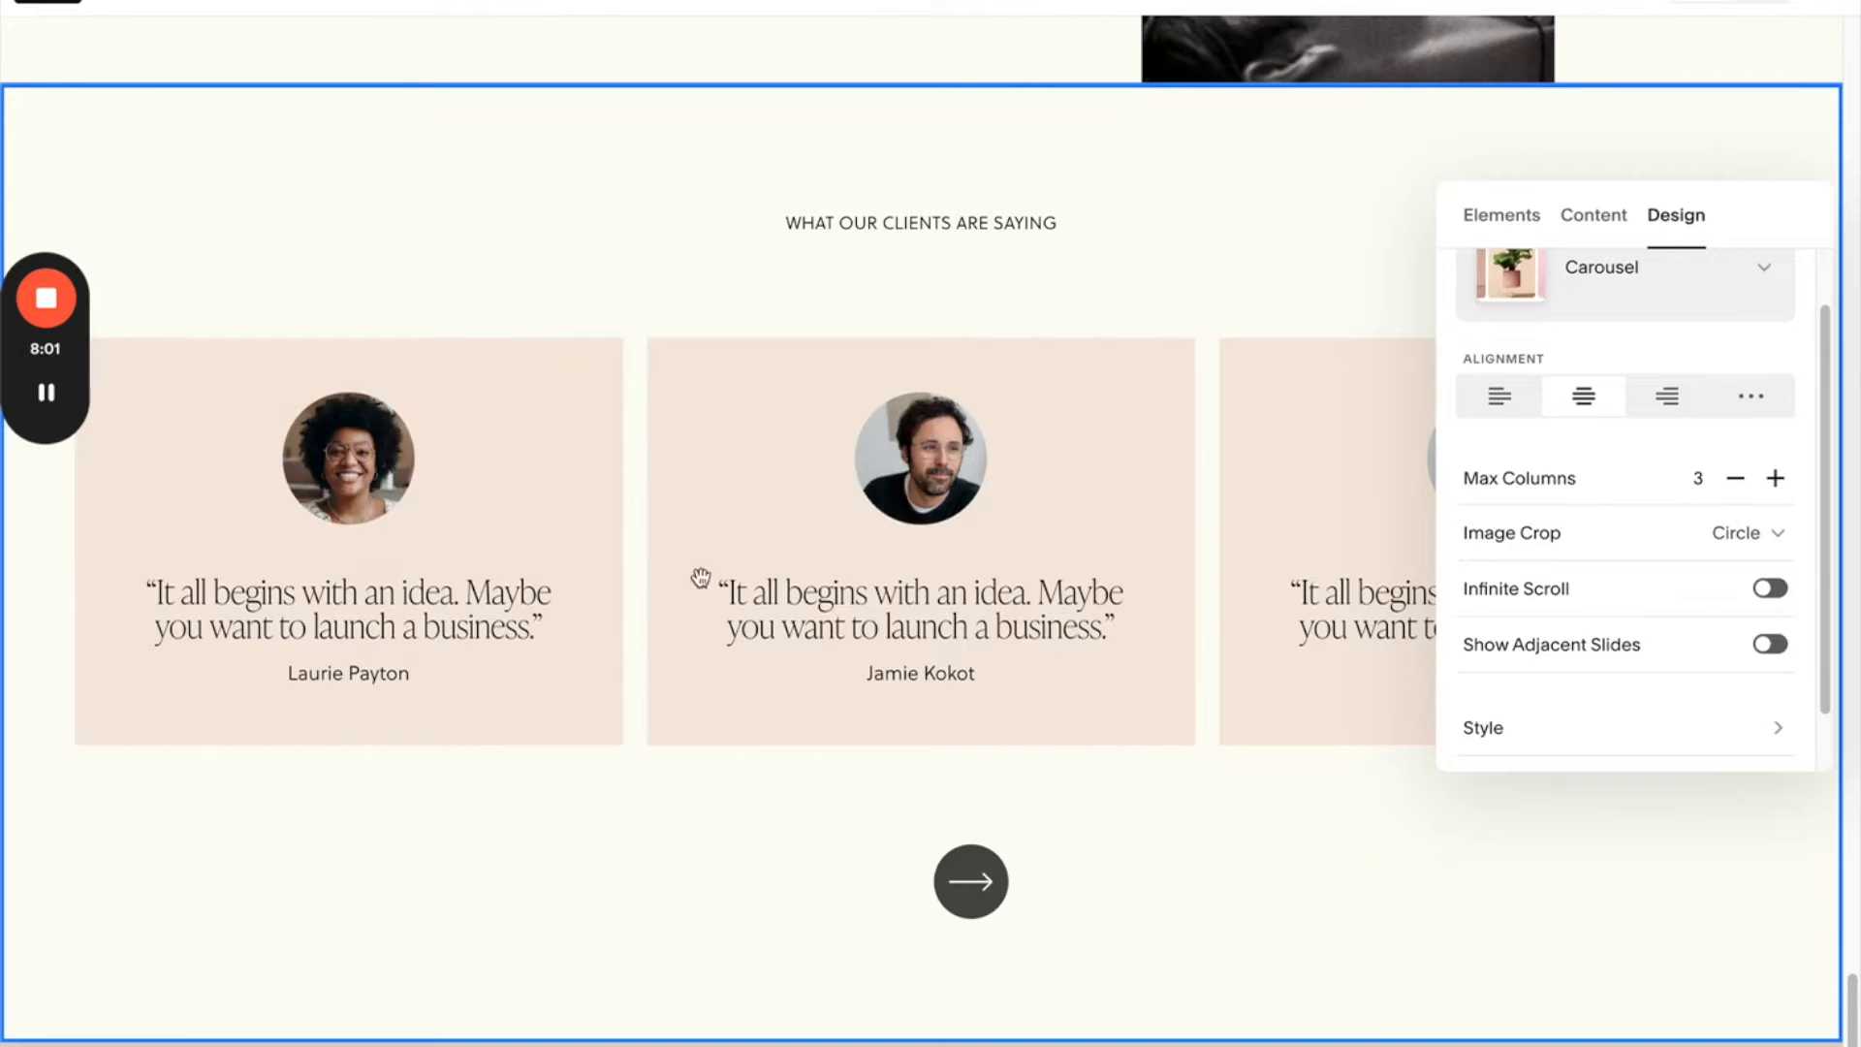
{"action": "left_click", "coordinate": [1753, 593]}
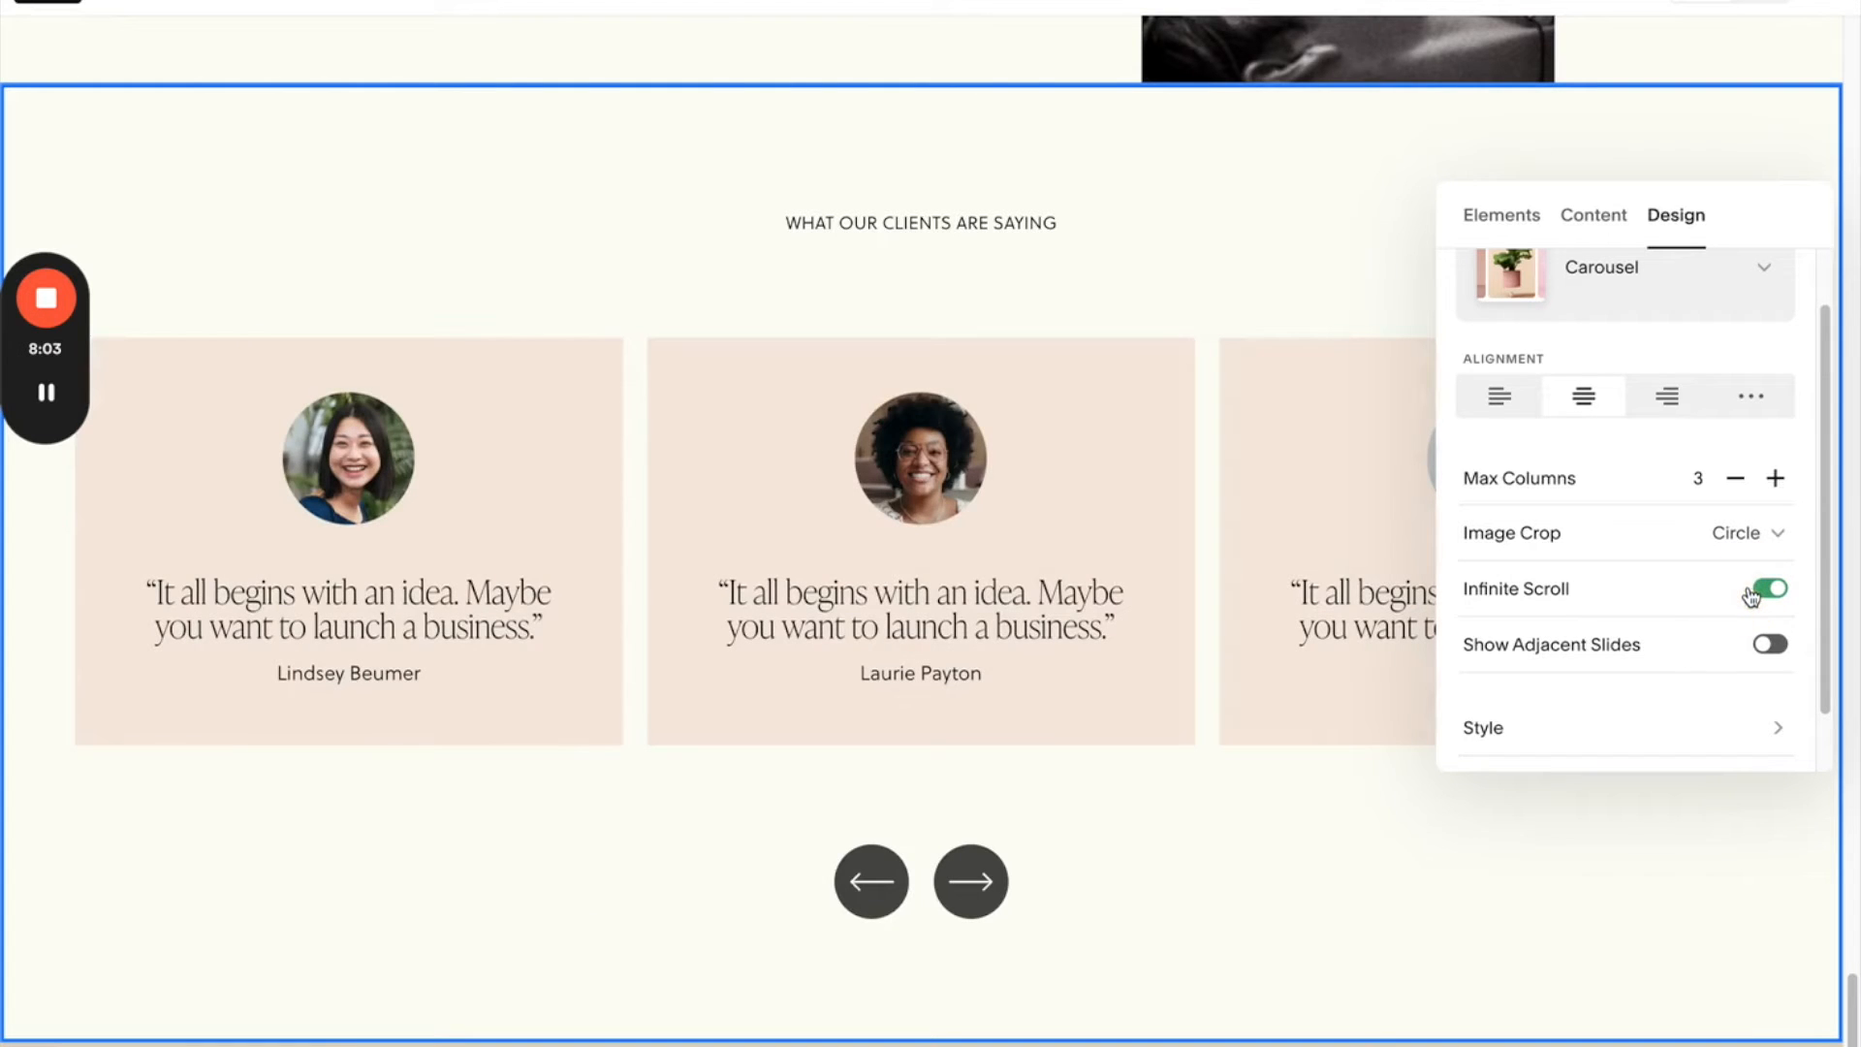
- Preview the testimonial carousel with adjacent slides shown, and turn that option back off
{"action": "left_click", "coordinate": [1769, 647]}
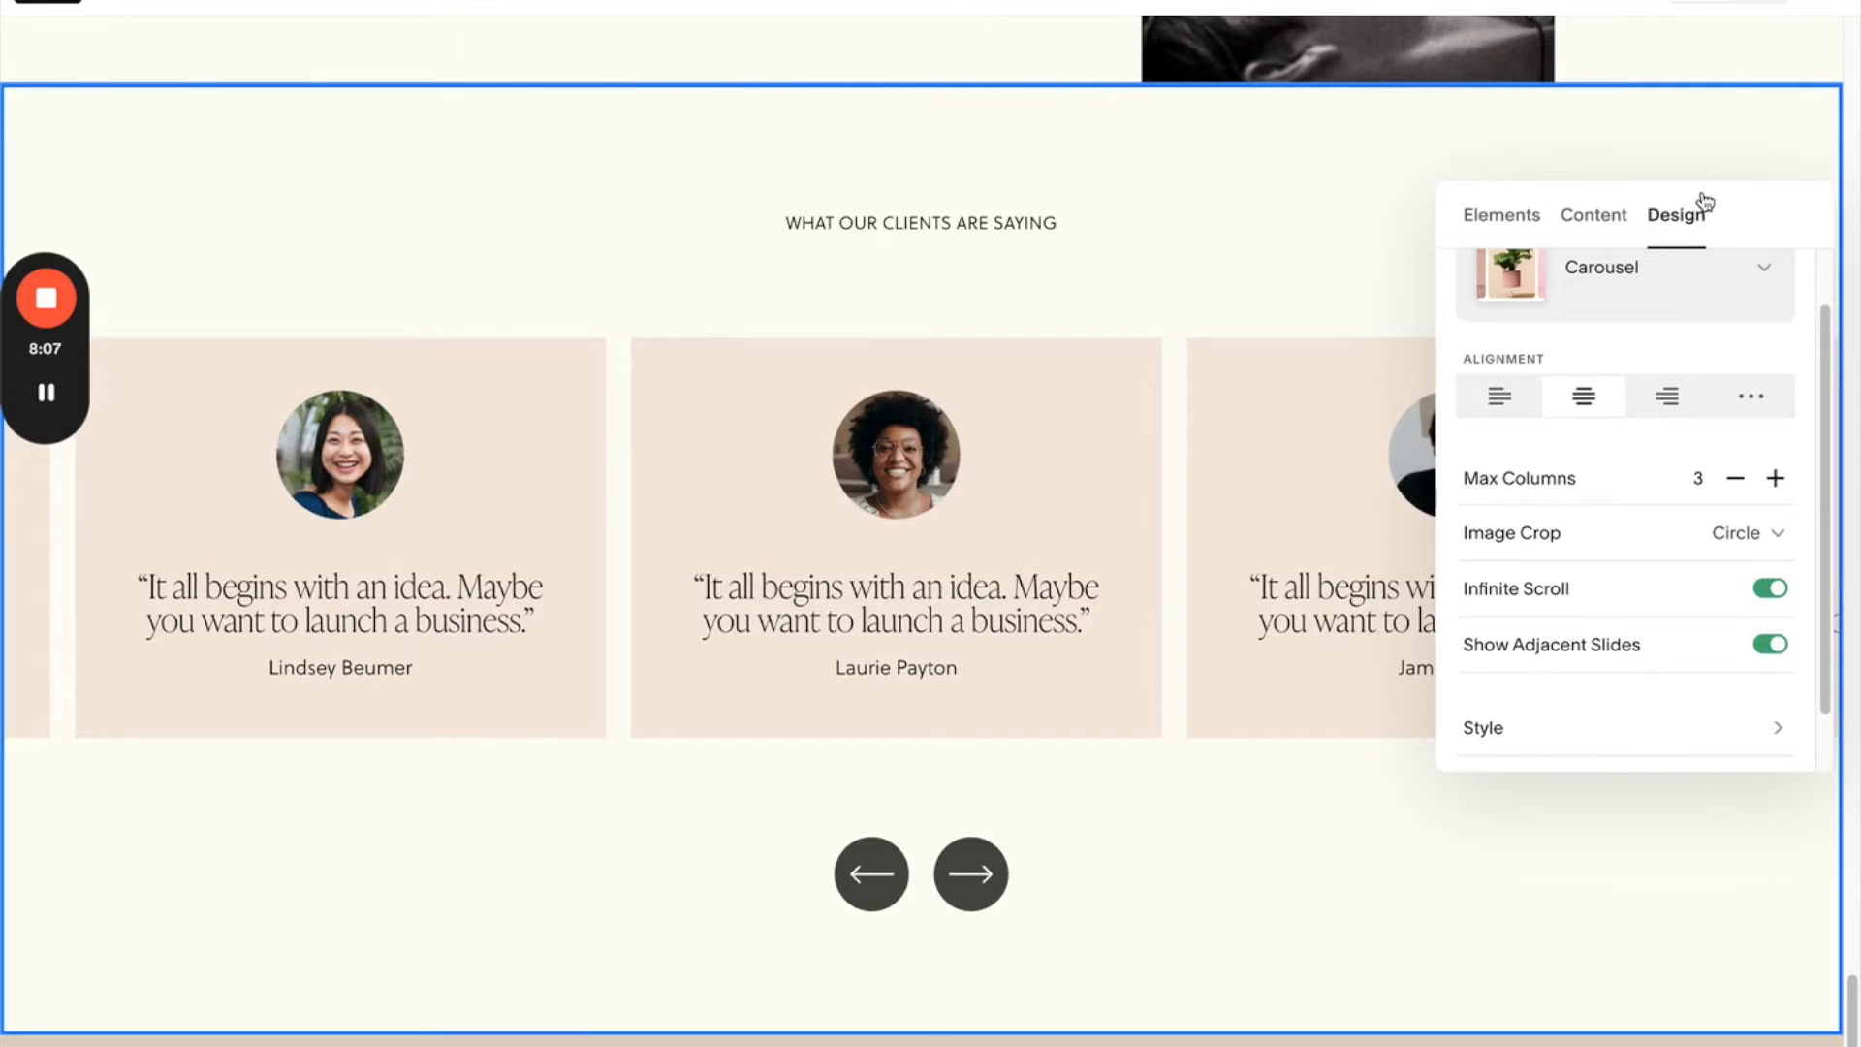
{"action": "left_click_drag", "start_coordinate": [1653, 194], "coordinate": [1448, 216]}
{"action": "left_click", "coordinate": [1477, 648]}
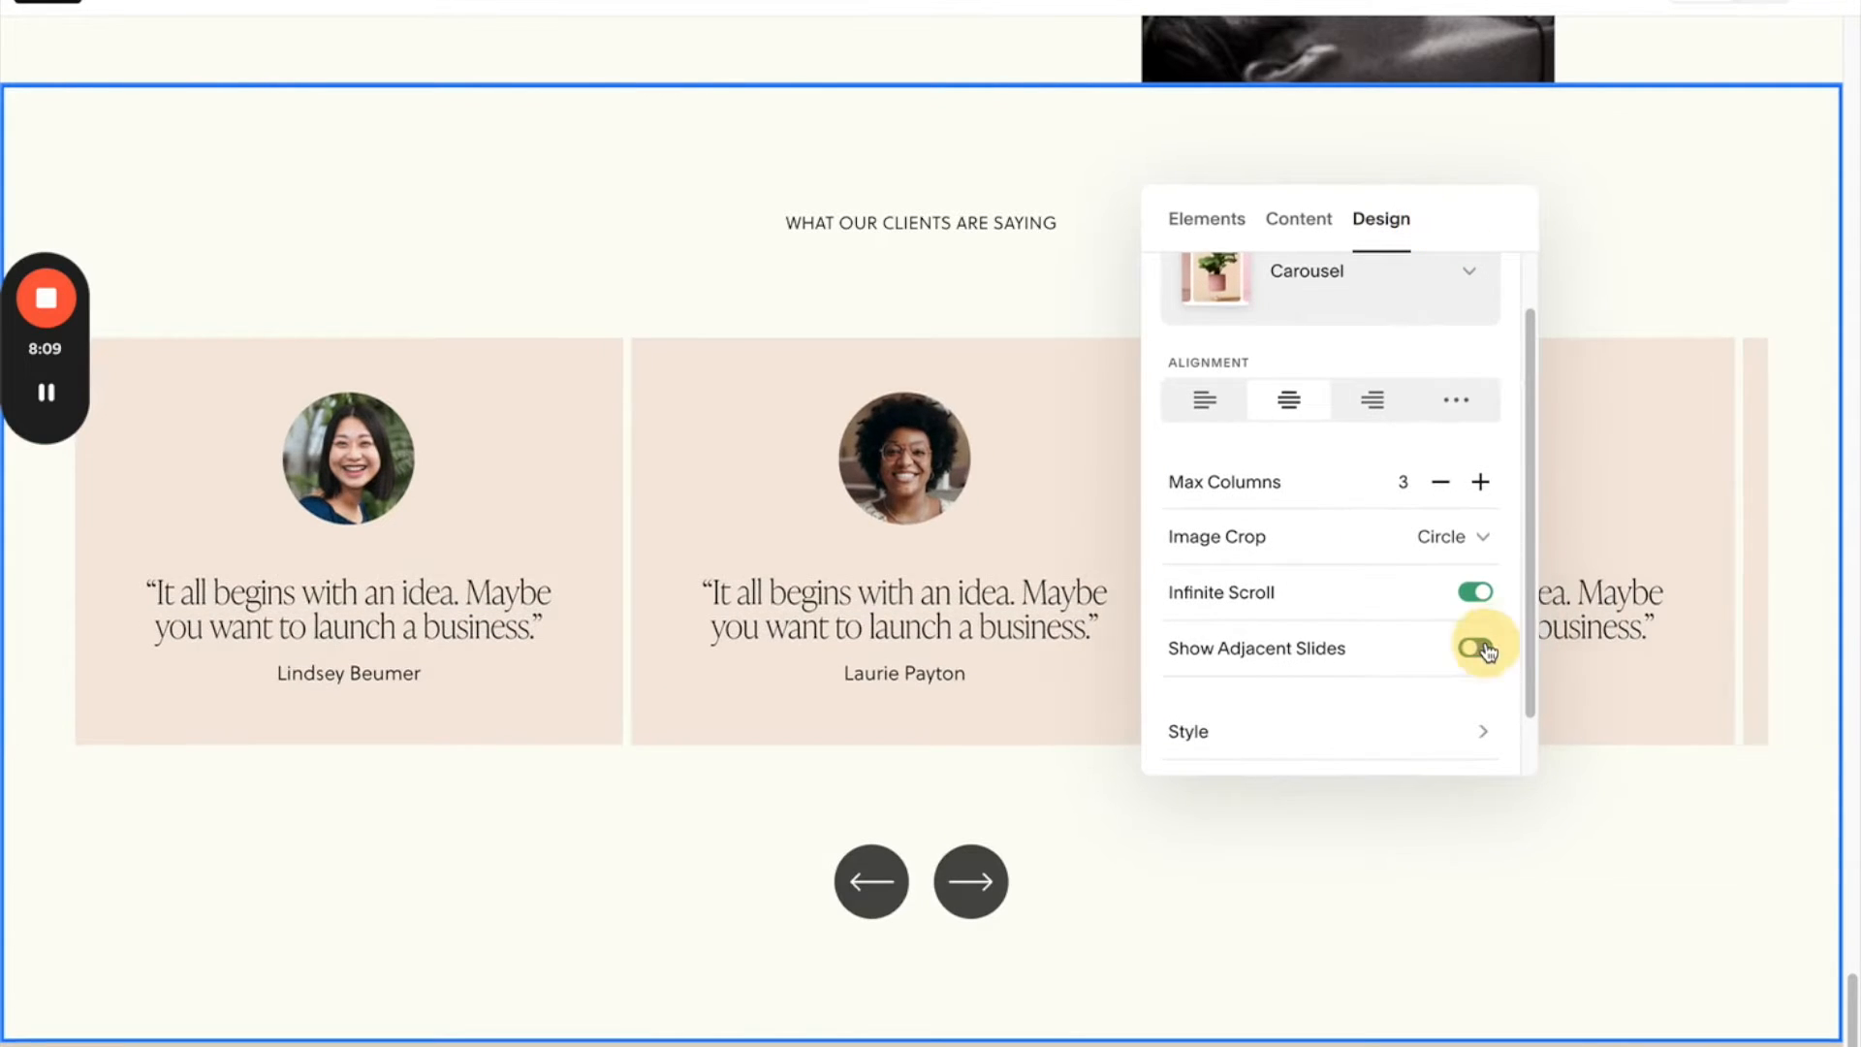
{"action": "left_click", "coordinate": [1475, 650]}
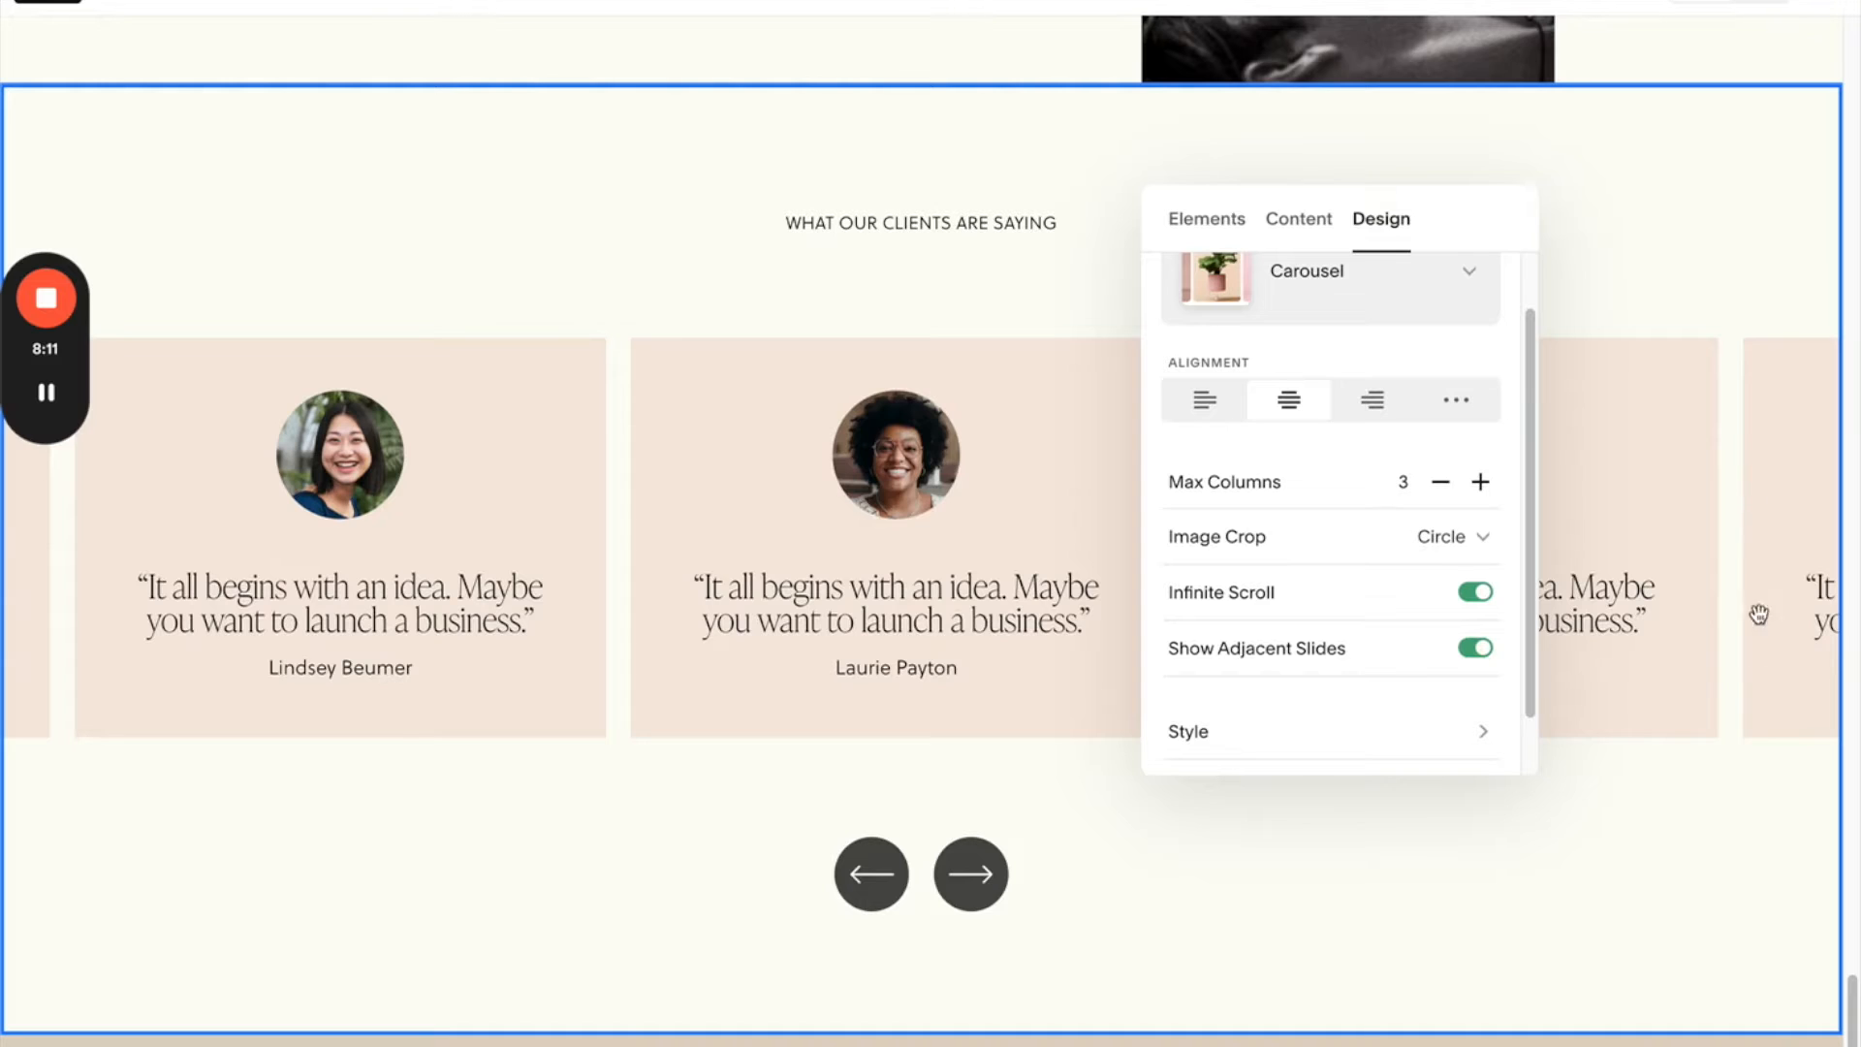
{"action": "left_click", "coordinate": [1475, 648]}
{"action": "left_click_drag", "start_coordinate": [1445, 224], "coordinate": [1629, 245]}
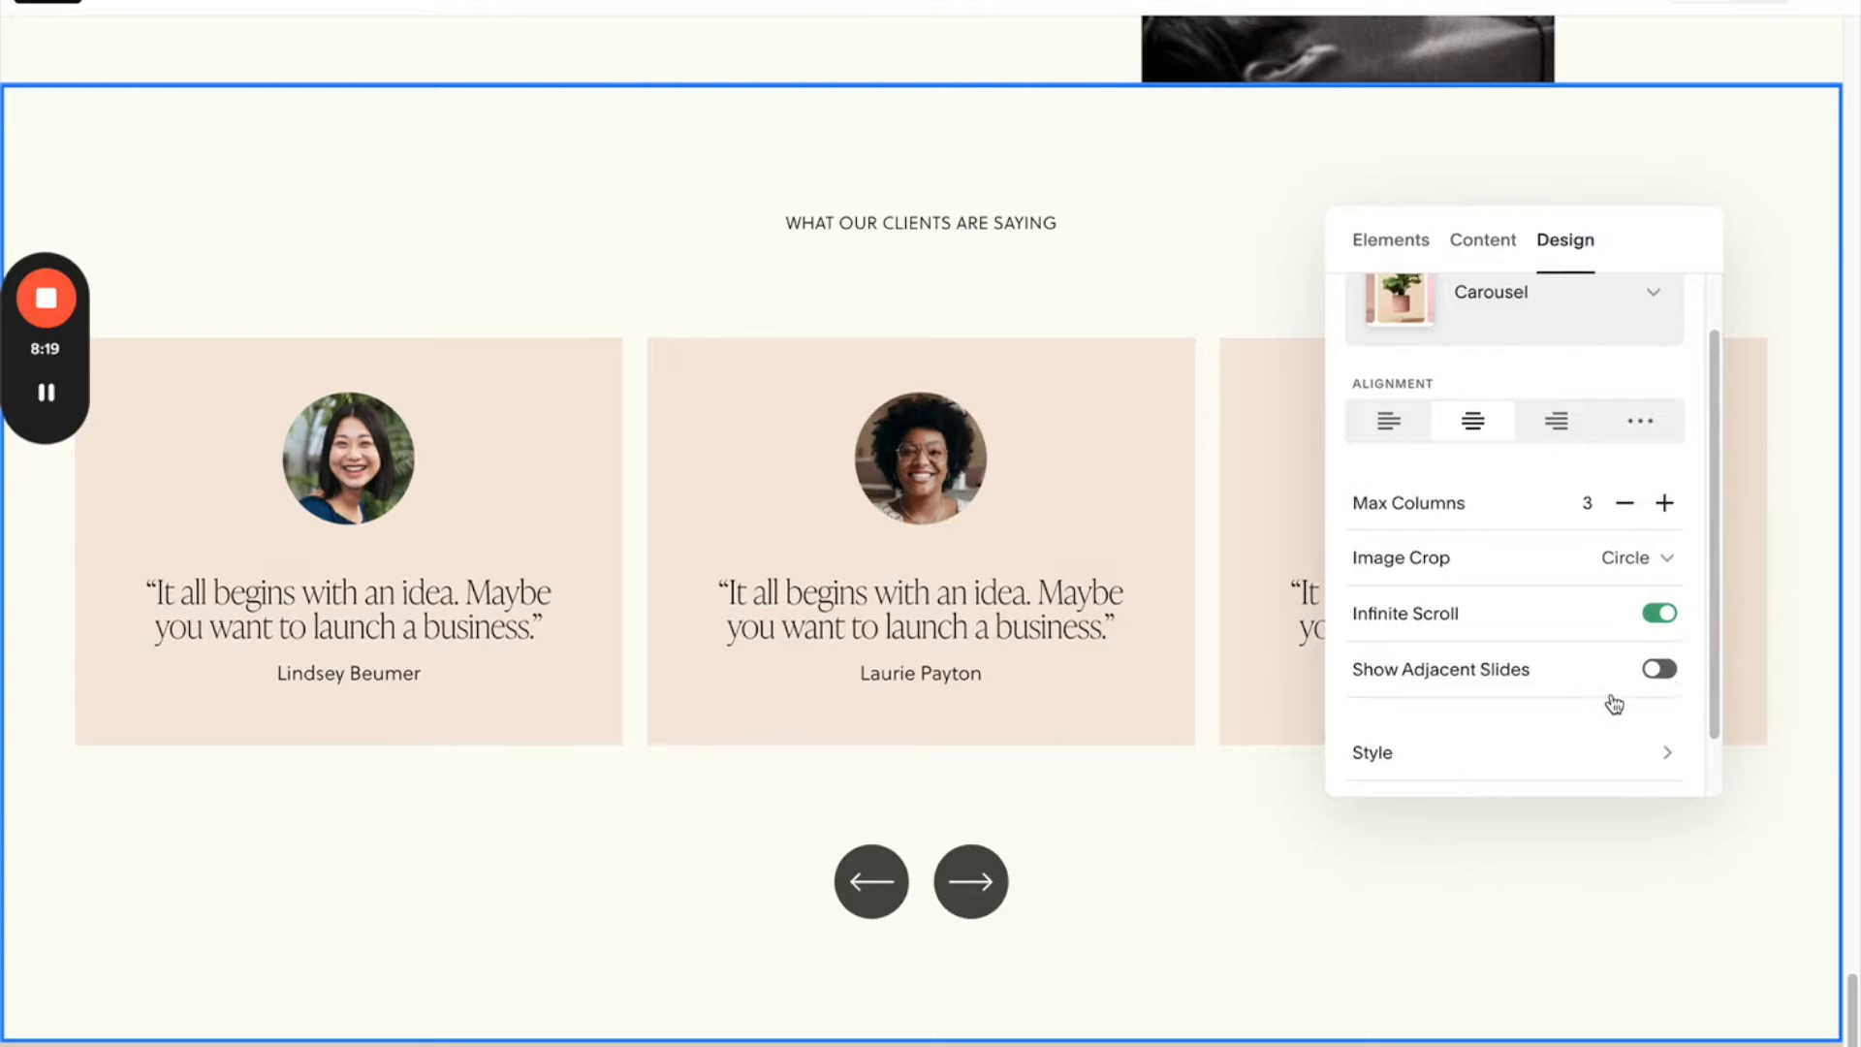
- Remove the card background from the testimonials in the carousel's style settings
{"action": "scroll", "coordinate": [1613, 709], "scroll_direction": "down", "scroll_amount": 2}
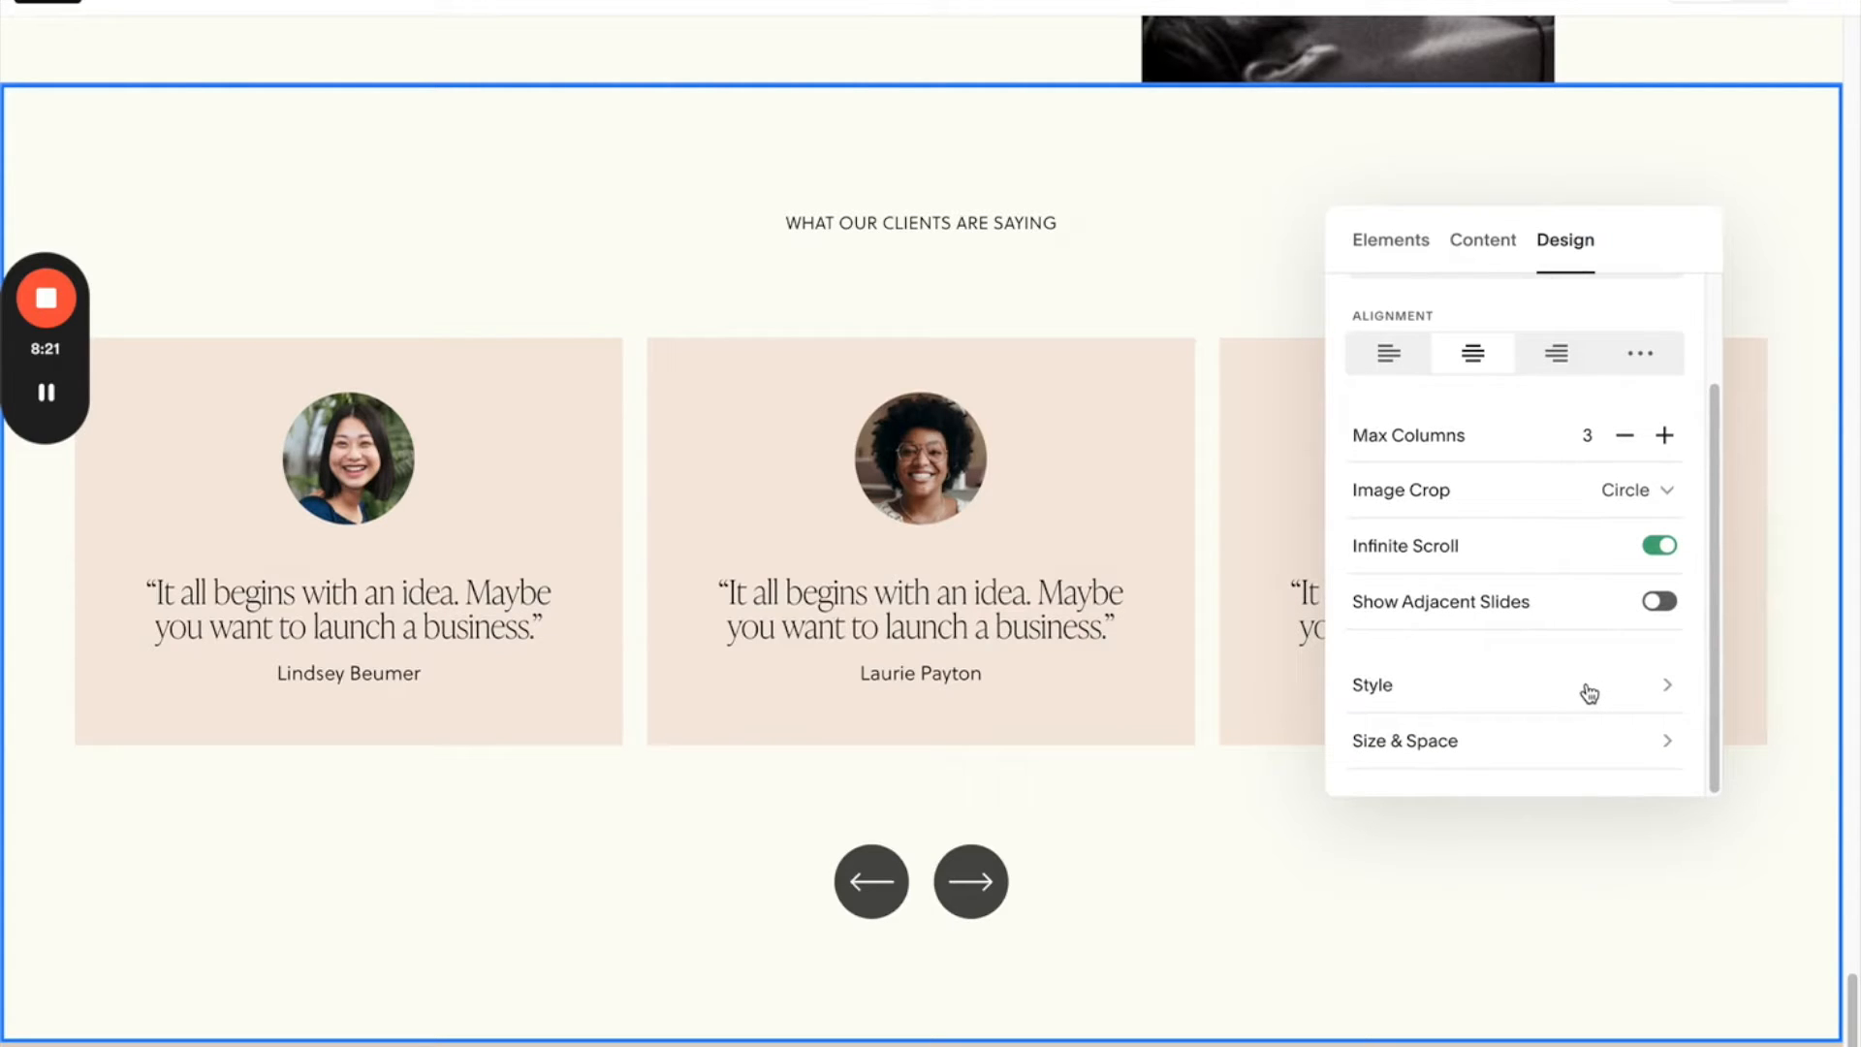
{"action": "left_click", "coordinate": [1443, 686]}
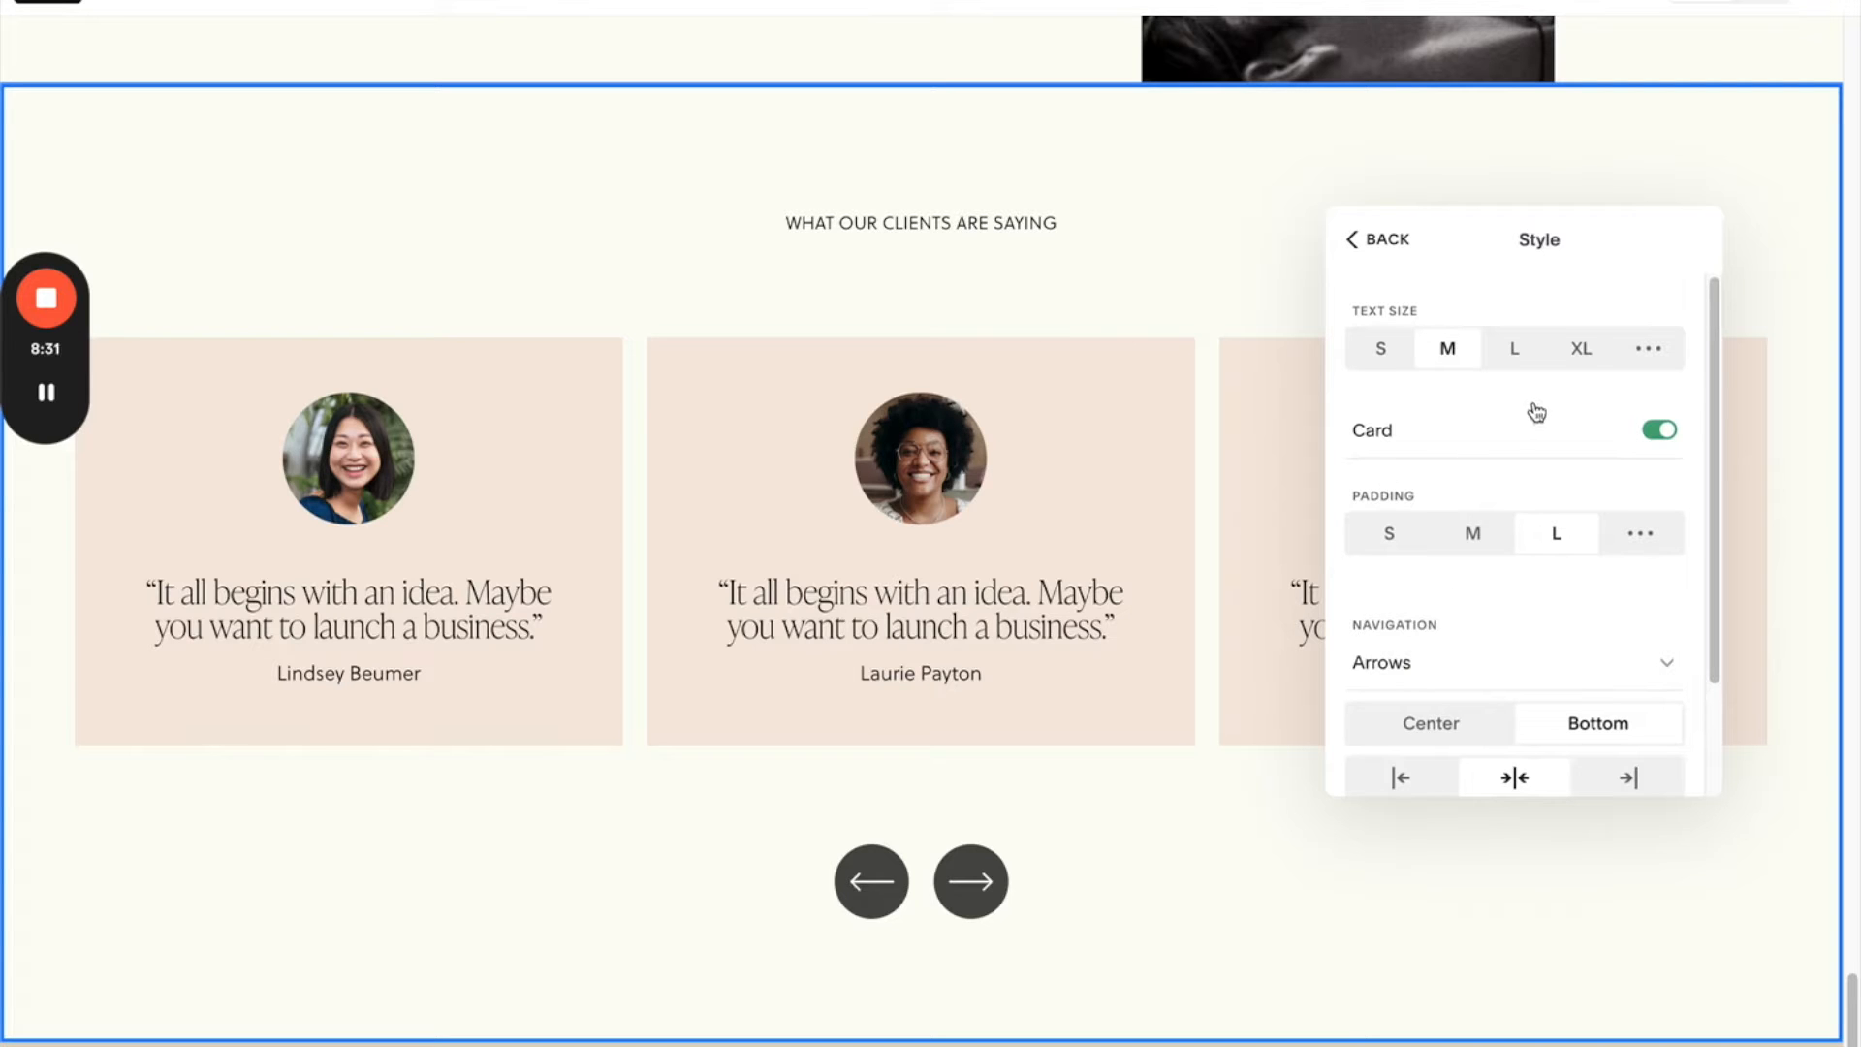
{"action": "left_click", "coordinate": [1658, 430]}
- Try the navigation arrows at the carousel's vertical center and at the bottom left, and restore their bottom-center placement
{"action": "scroll", "coordinate": [1539, 631], "scroll_direction": "down", "scroll_amount": 1}
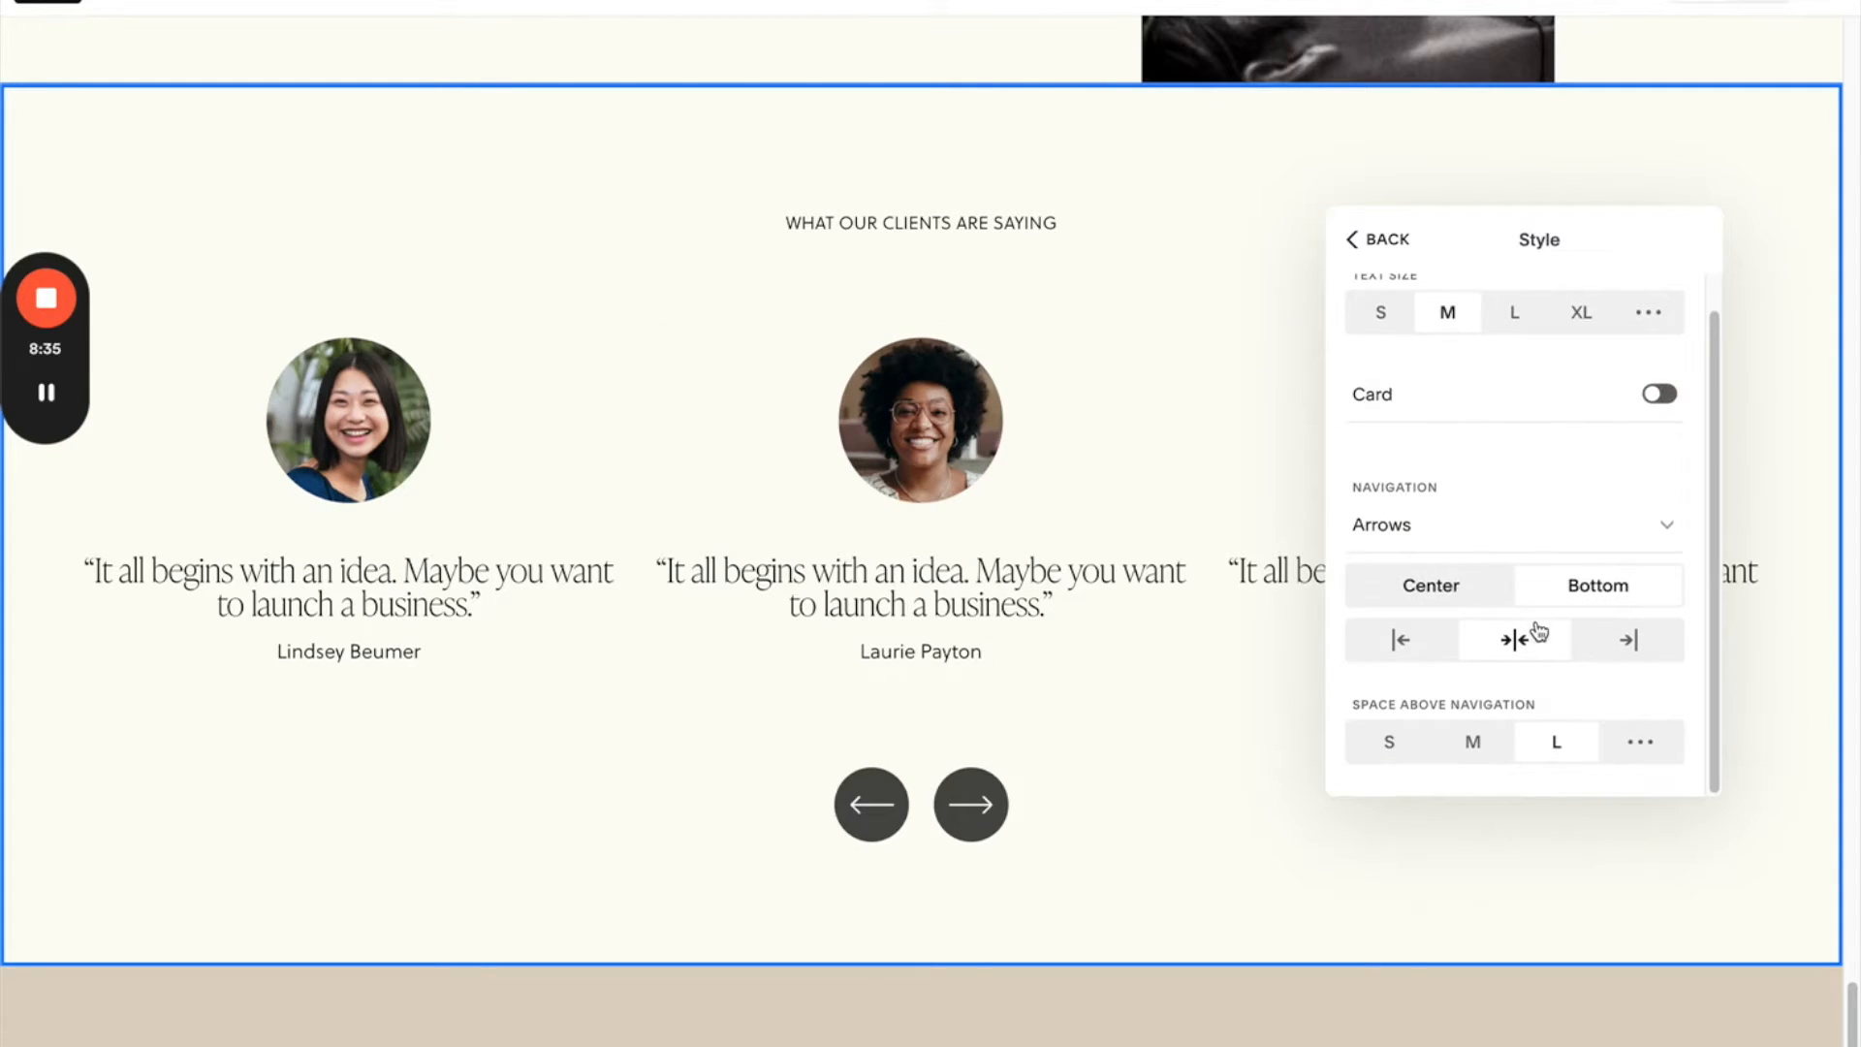
{"action": "left_click", "coordinate": [1510, 539]}
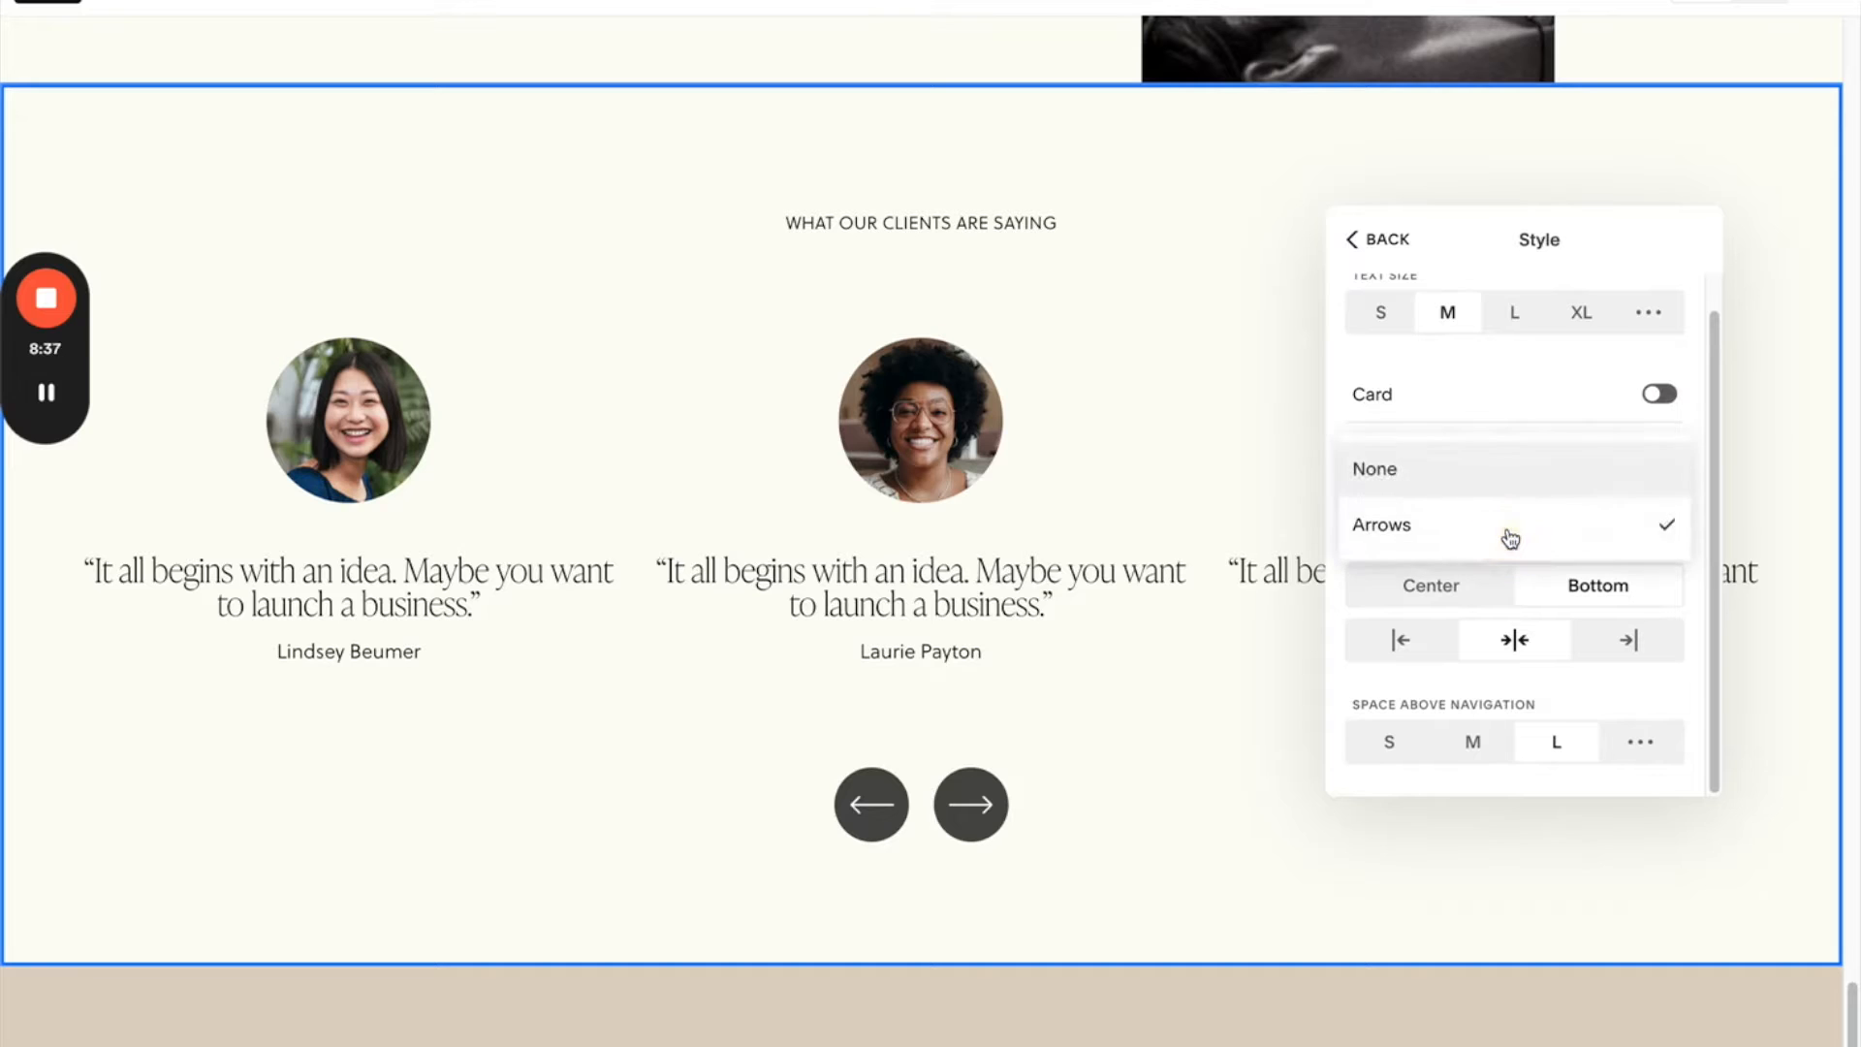
{"action": "left_click", "coordinate": [1483, 599]}
{"action": "left_click", "coordinate": [1468, 609]}
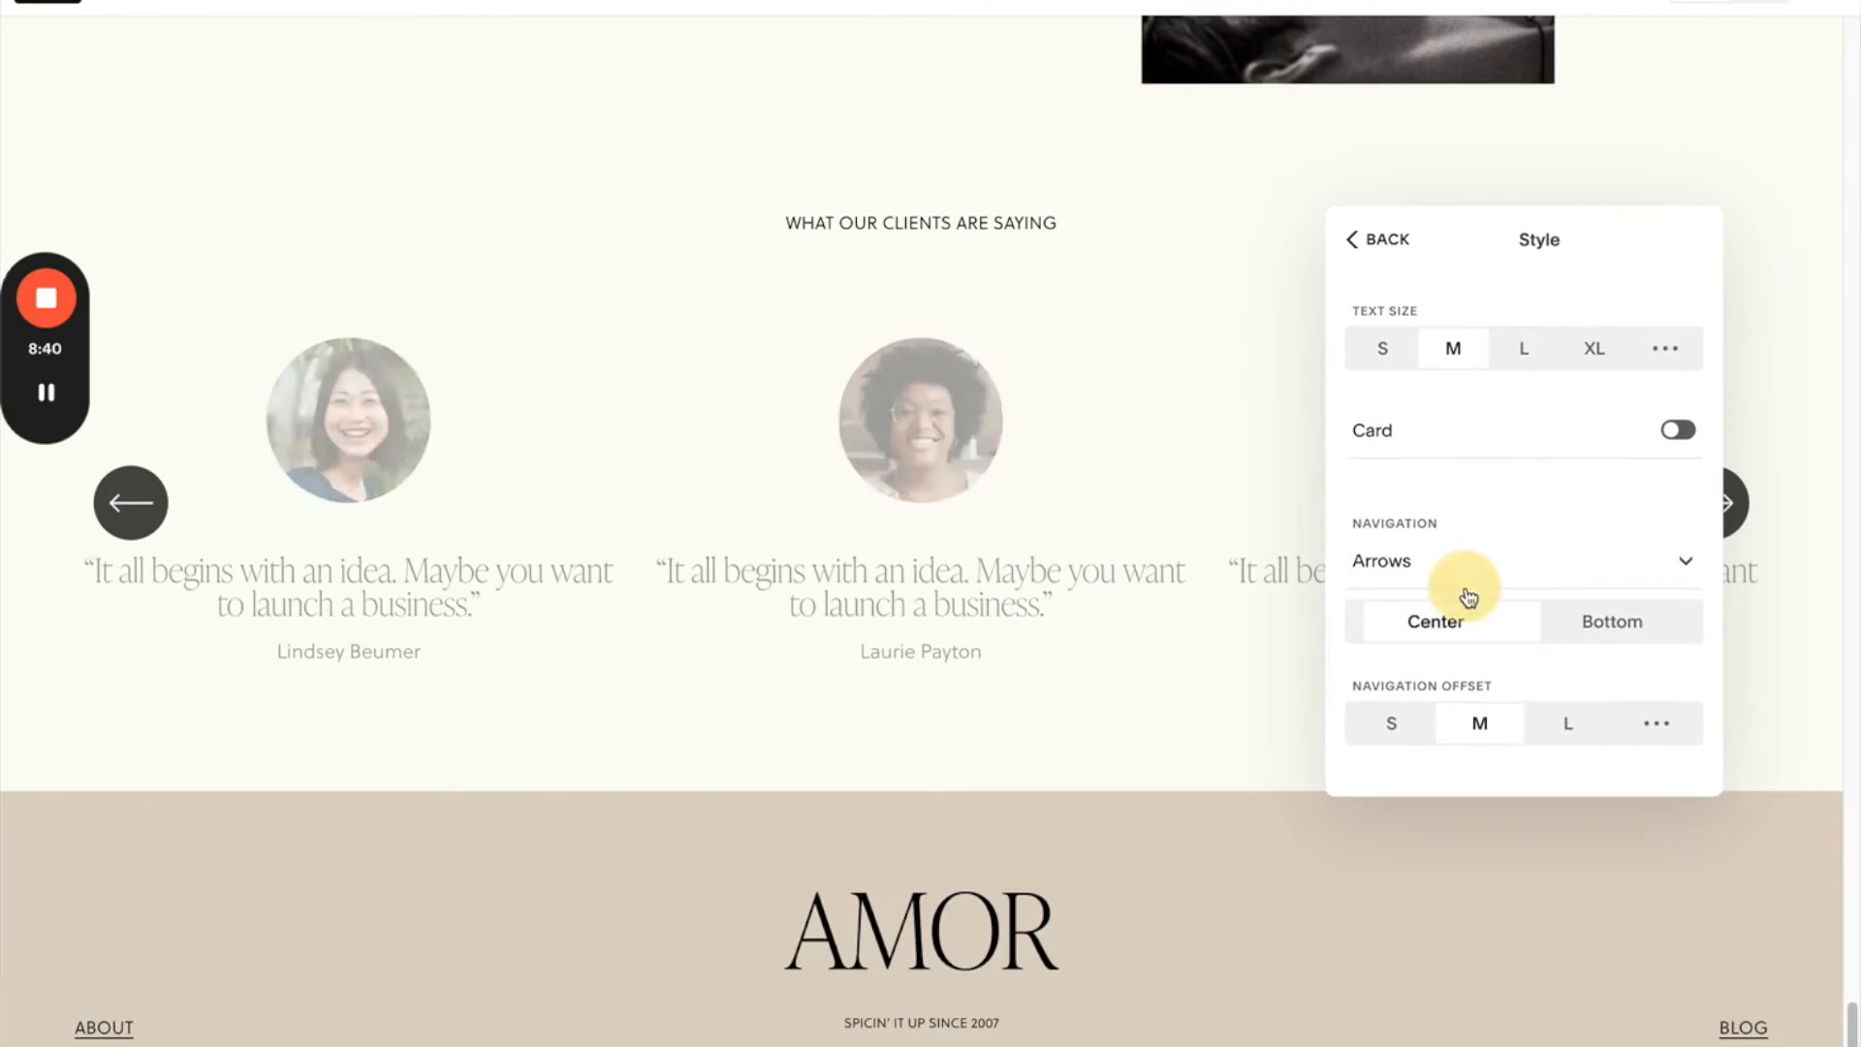
{"action": "left_click", "coordinate": [1554, 621]}
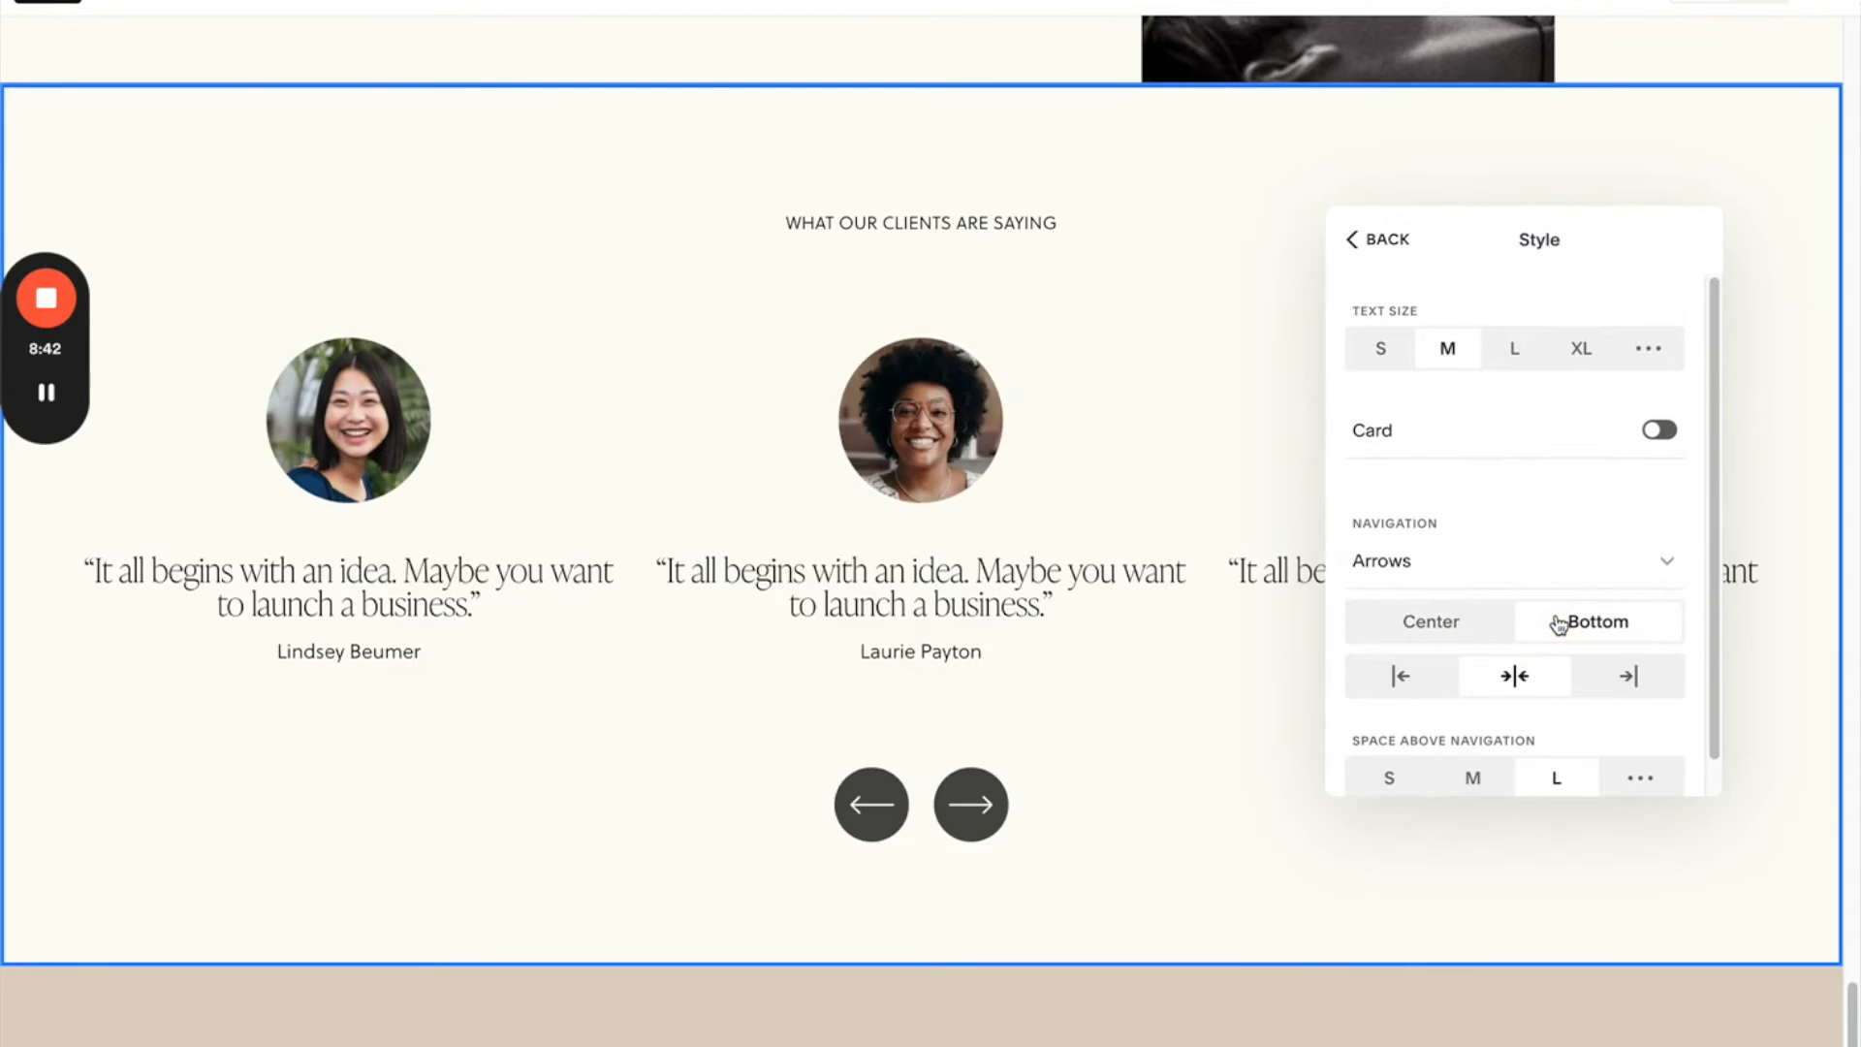
{"action": "left_click", "coordinate": [1428, 690]}
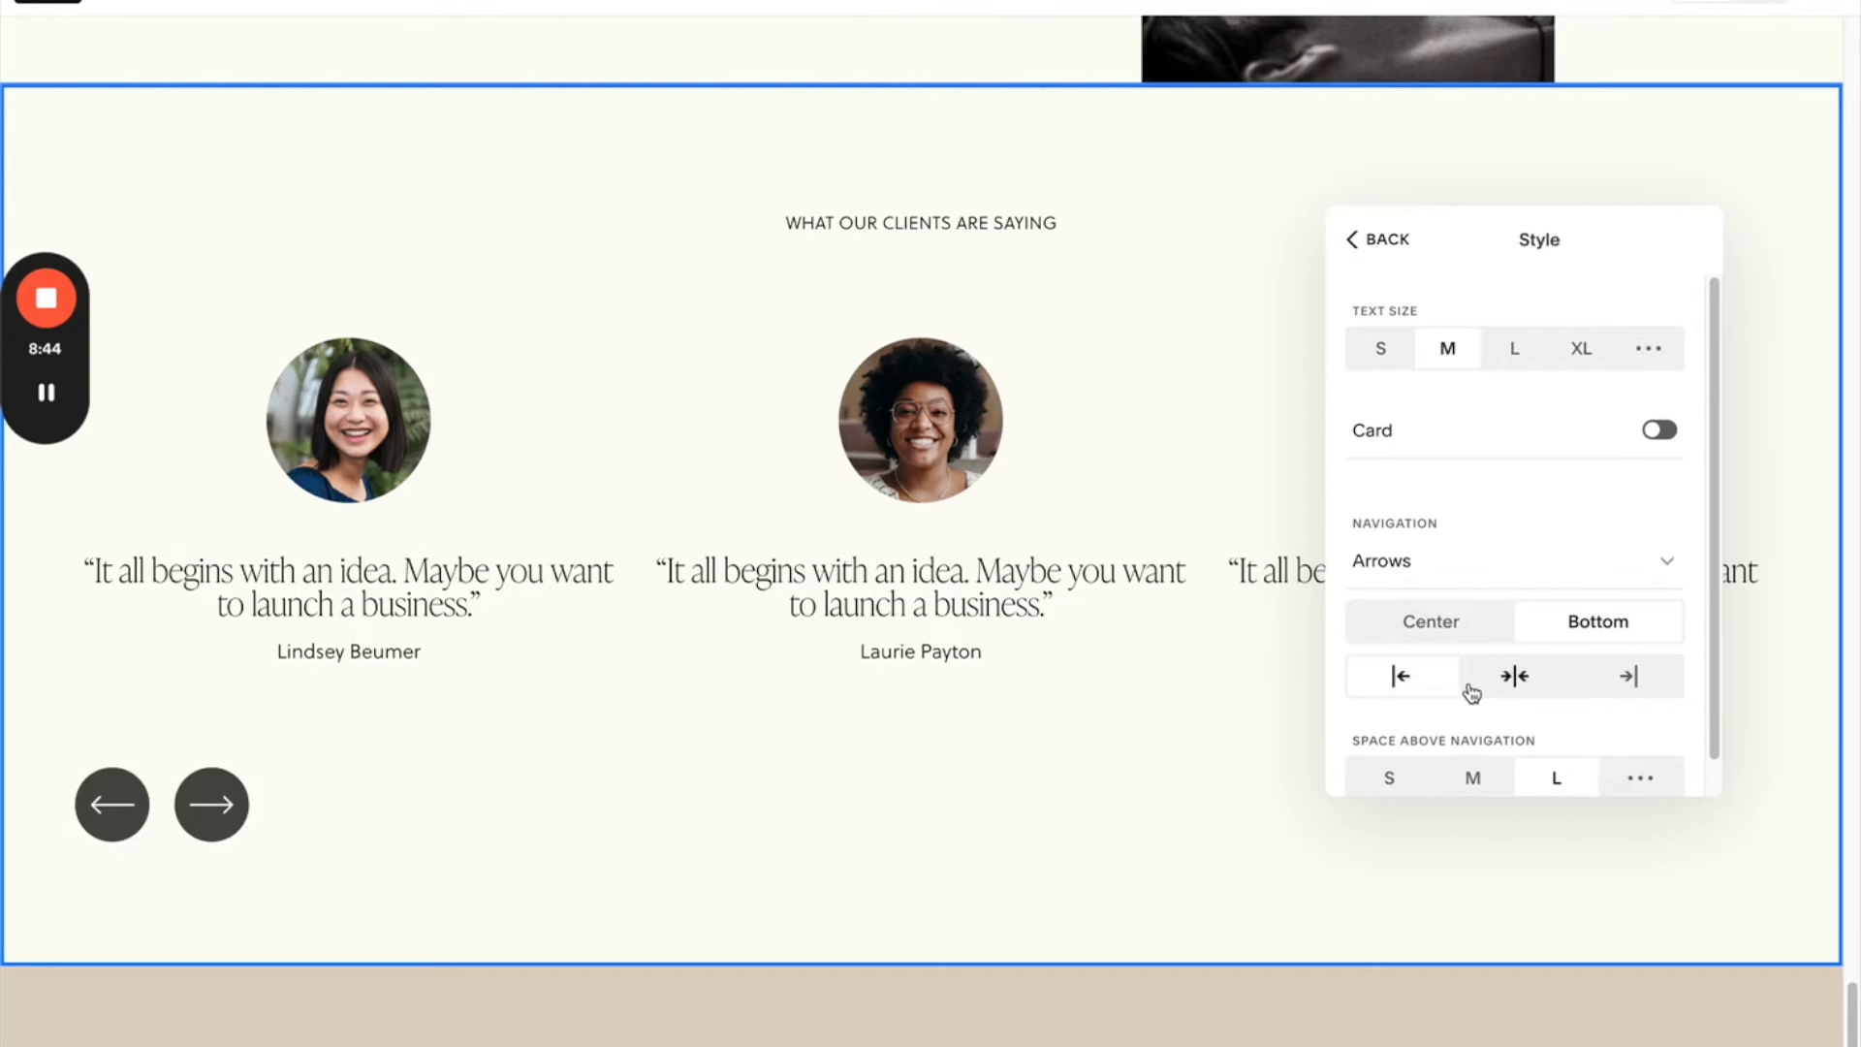
{"action": "left_click", "coordinate": [1508, 677]}
- Preview the space above the navigation arrows at M and L, and switch it to a custom value
{"action": "scroll", "coordinate": [1483, 717], "scroll_direction": "down", "scroll_amount": 1}
{"action": "left_click", "coordinate": [1471, 746]}
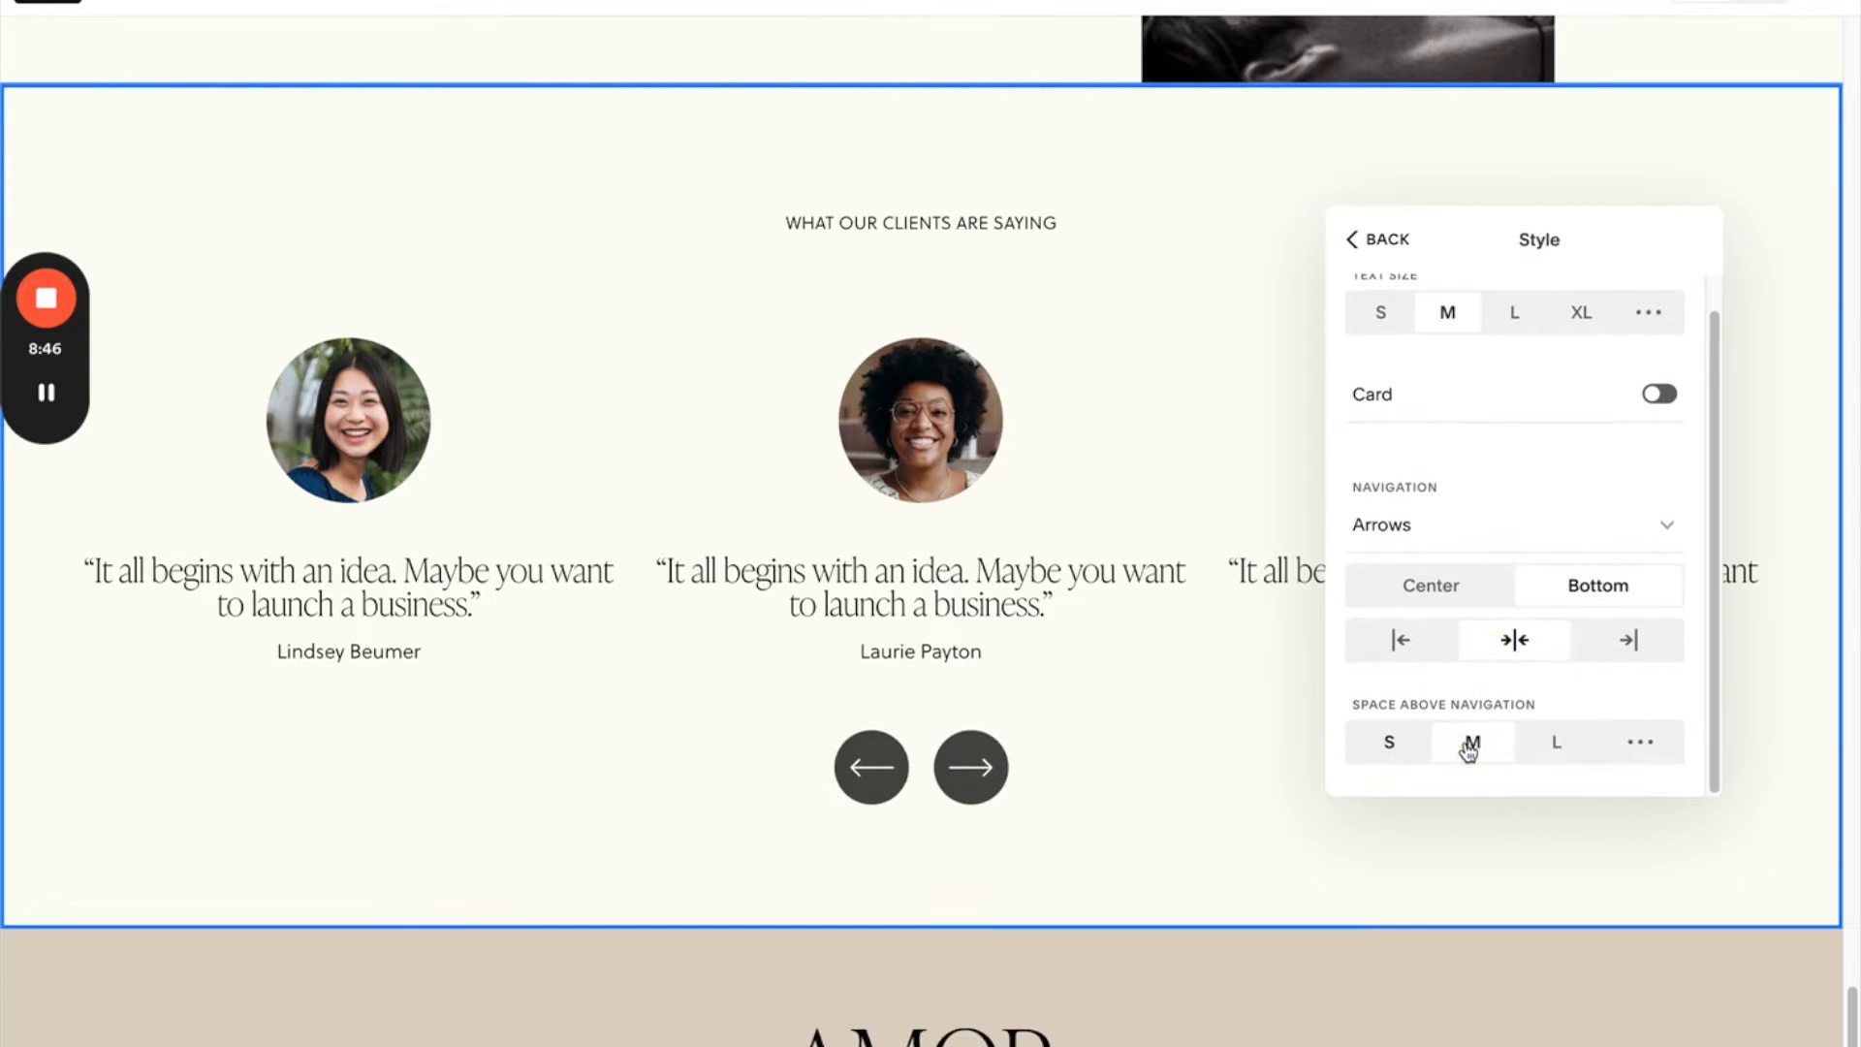
{"action": "left_click", "coordinate": [1559, 744]}
{"action": "left_click", "coordinate": [1636, 742]}
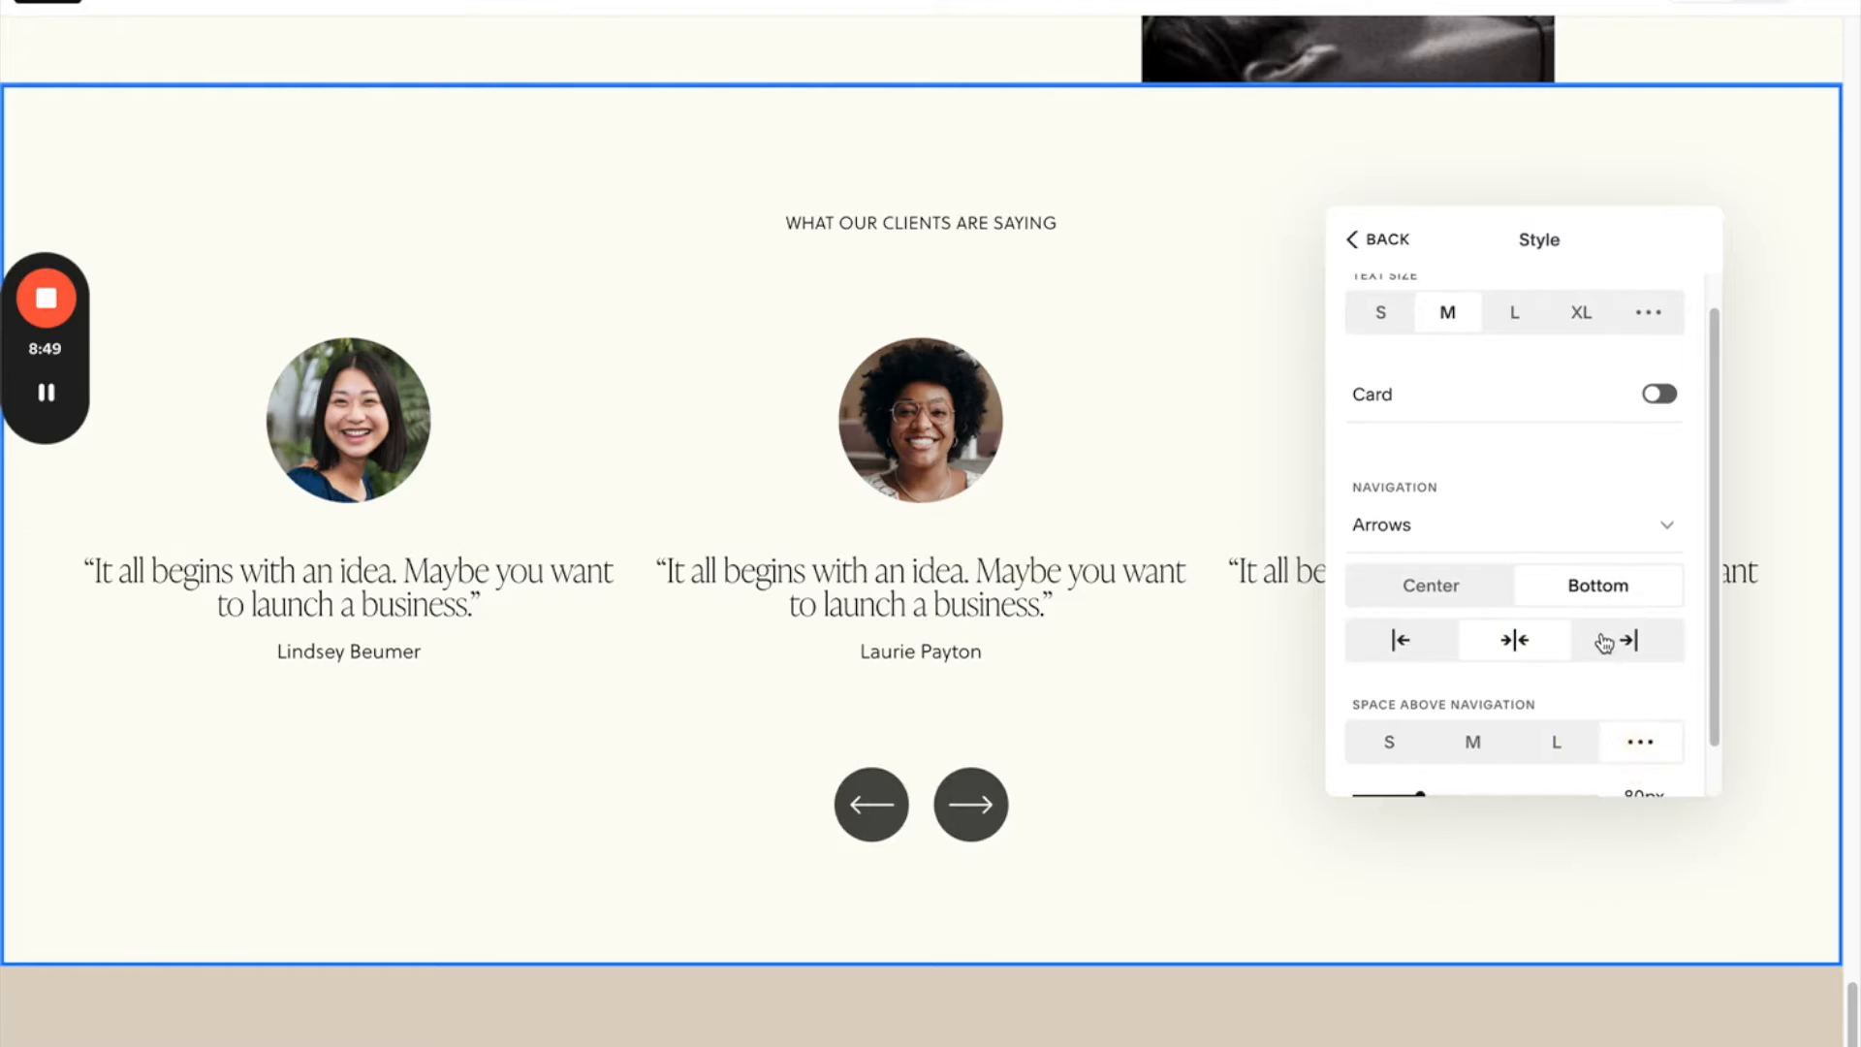
{"action": "scroll", "coordinate": [1599, 640], "scroll_direction": "down", "scroll_amount": 1}
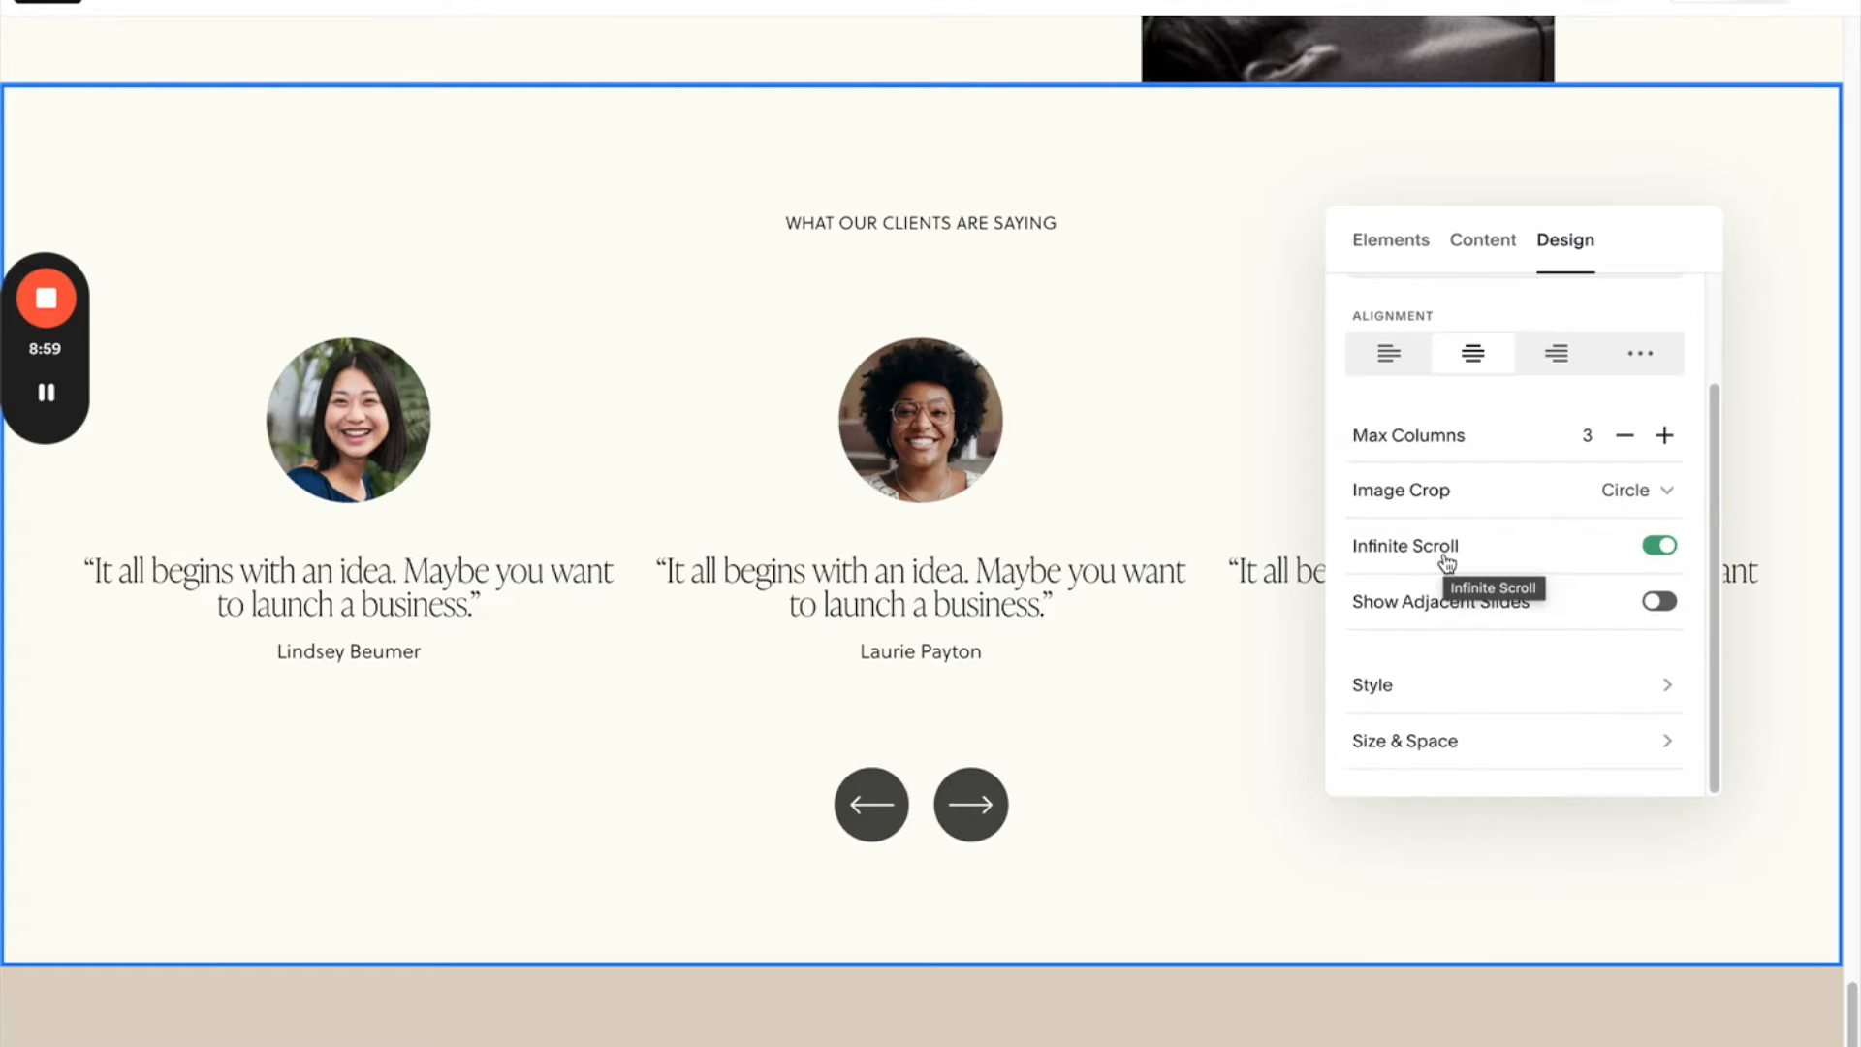
- Set the testimonials' media width to 27% and their content width to M, comparing it with L
{"action": "left_click", "coordinate": [1429, 746]}
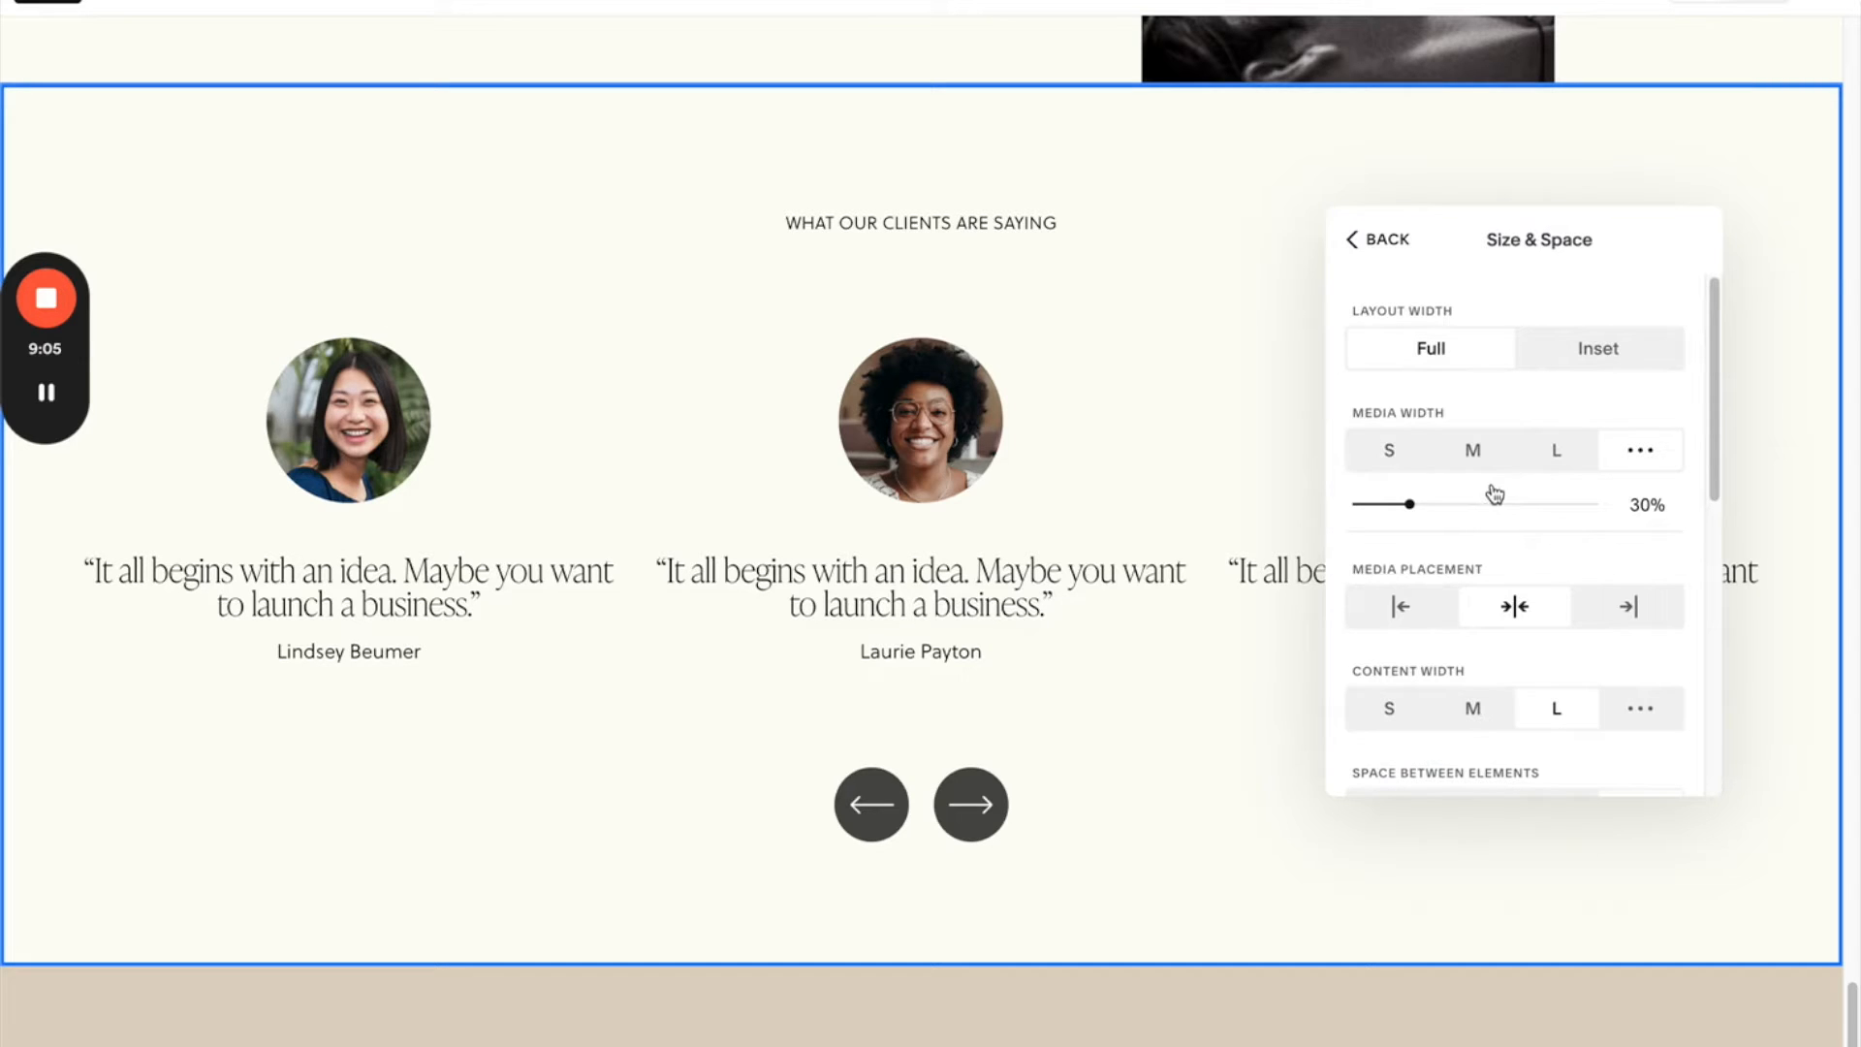
{"action": "left_click_drag", "start_coordinate": [1410, 504], "coordinate": [1400, 500]}
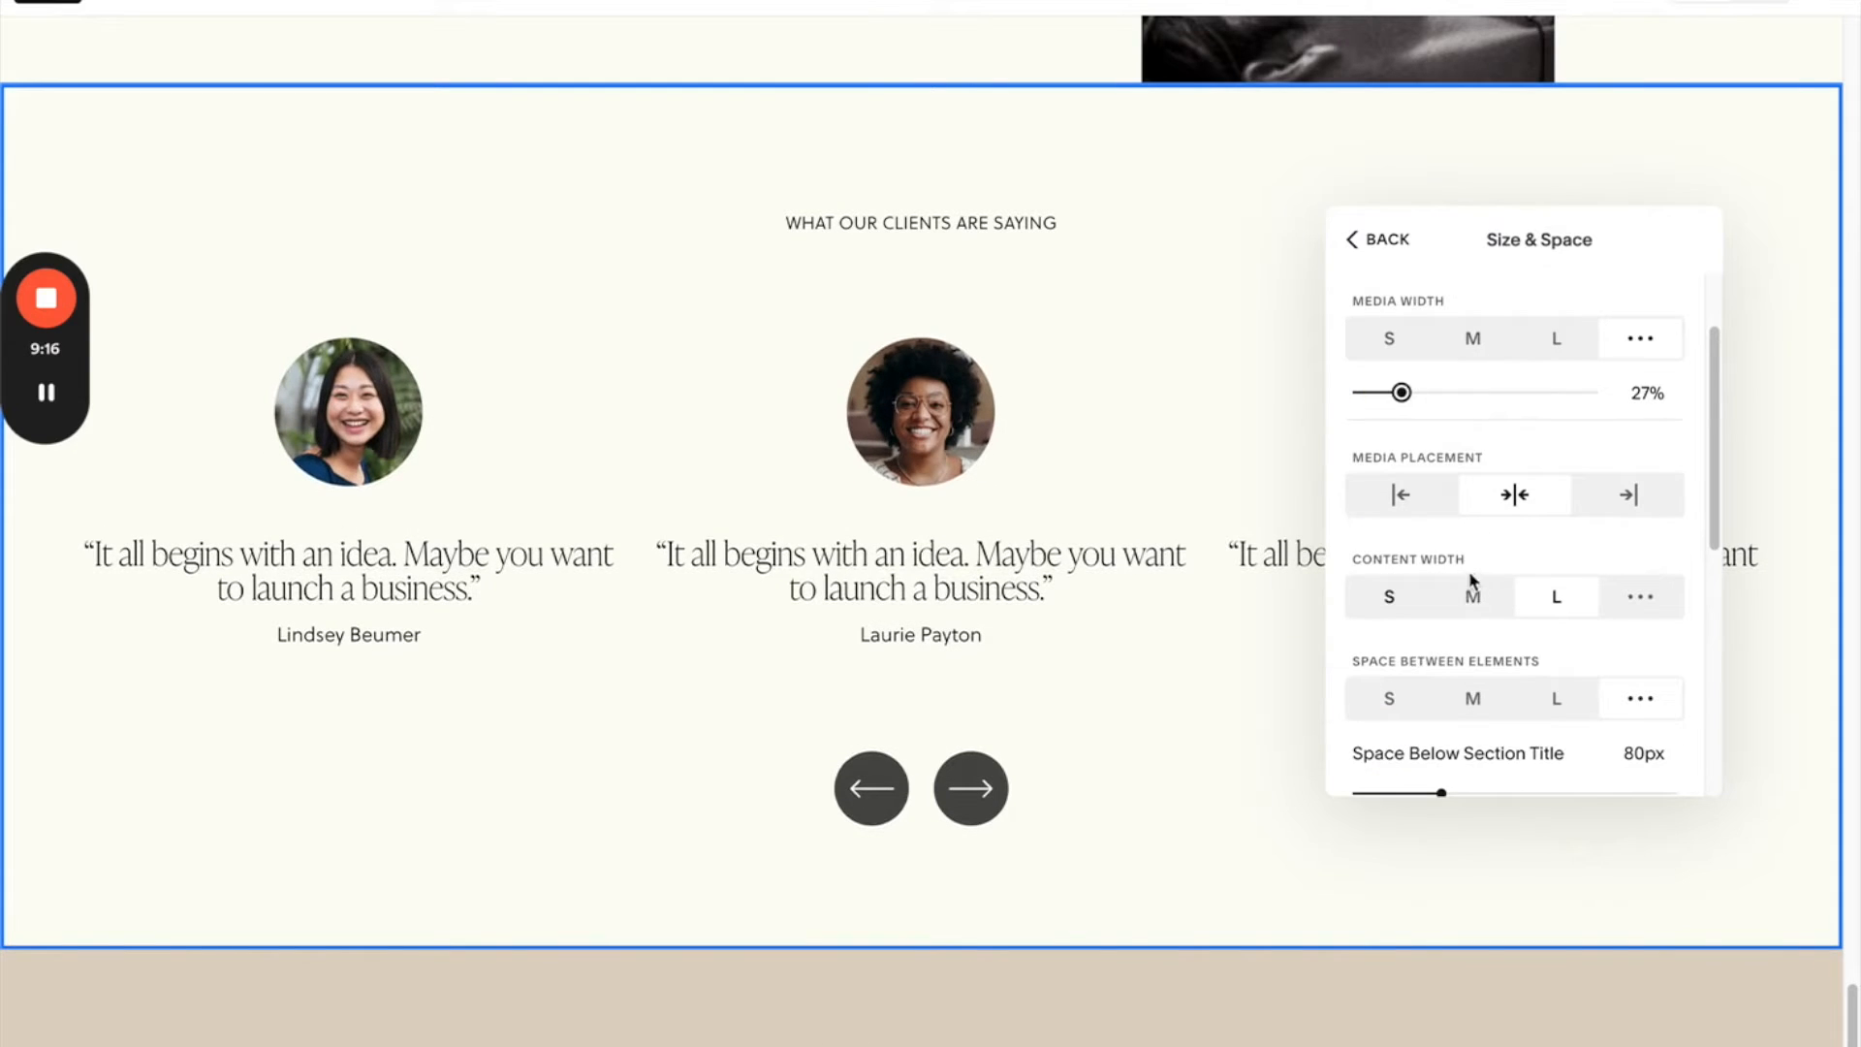
{"action": "left_click", "coordinate": [1471, 586]}
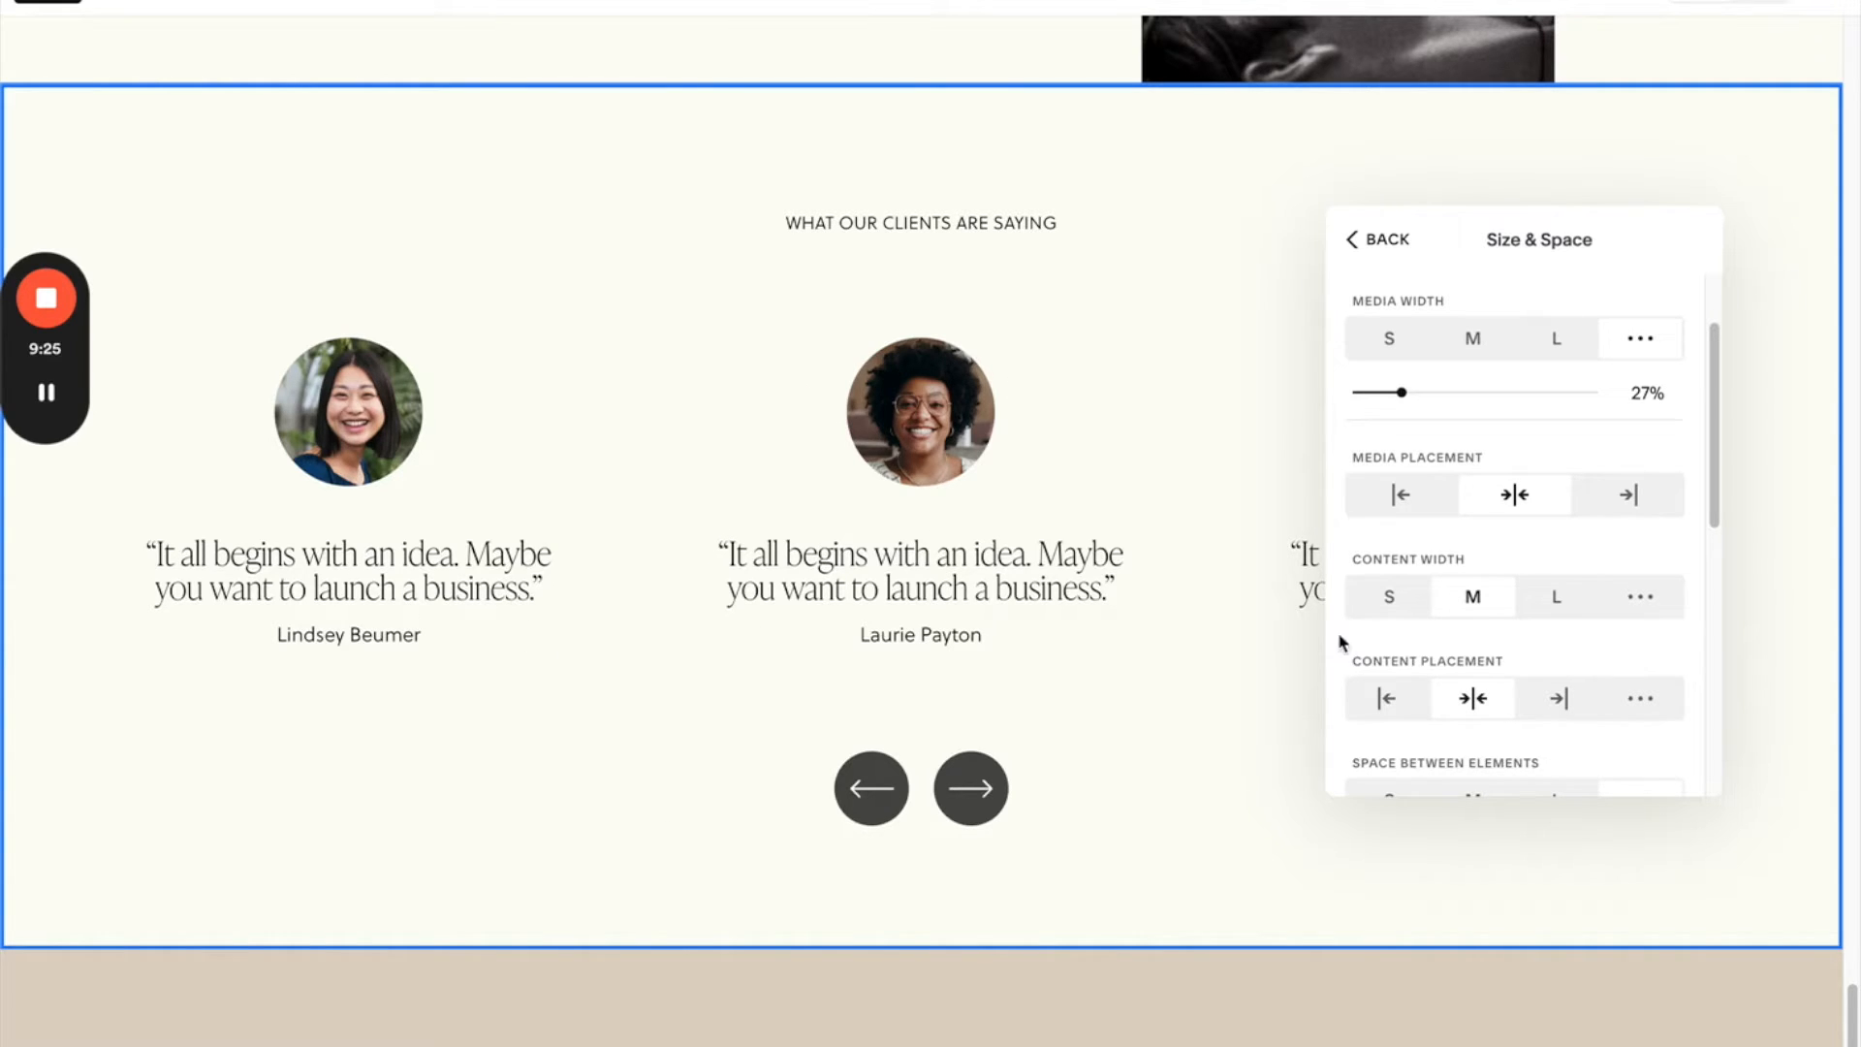
{"action": "left_click", "coordinate": [1572, 601]}
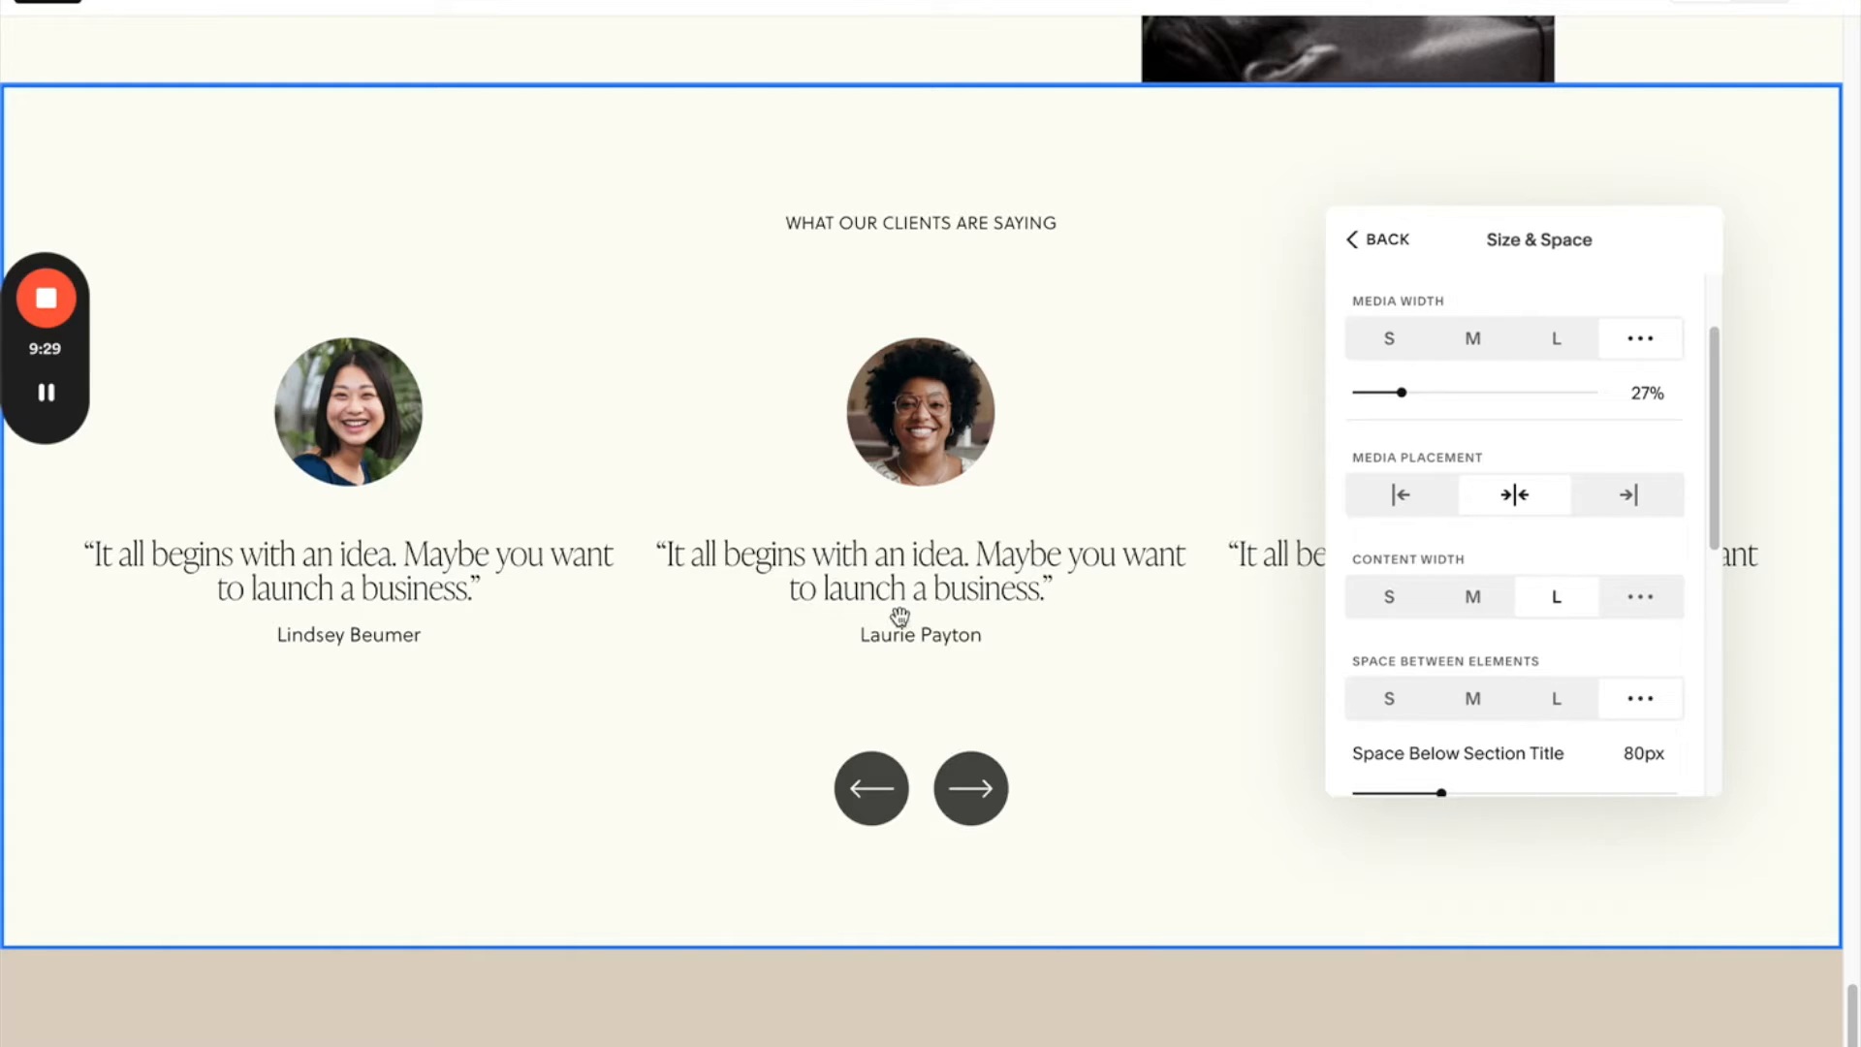
{"action": "left_click", "coordinate": [1482, 603]}
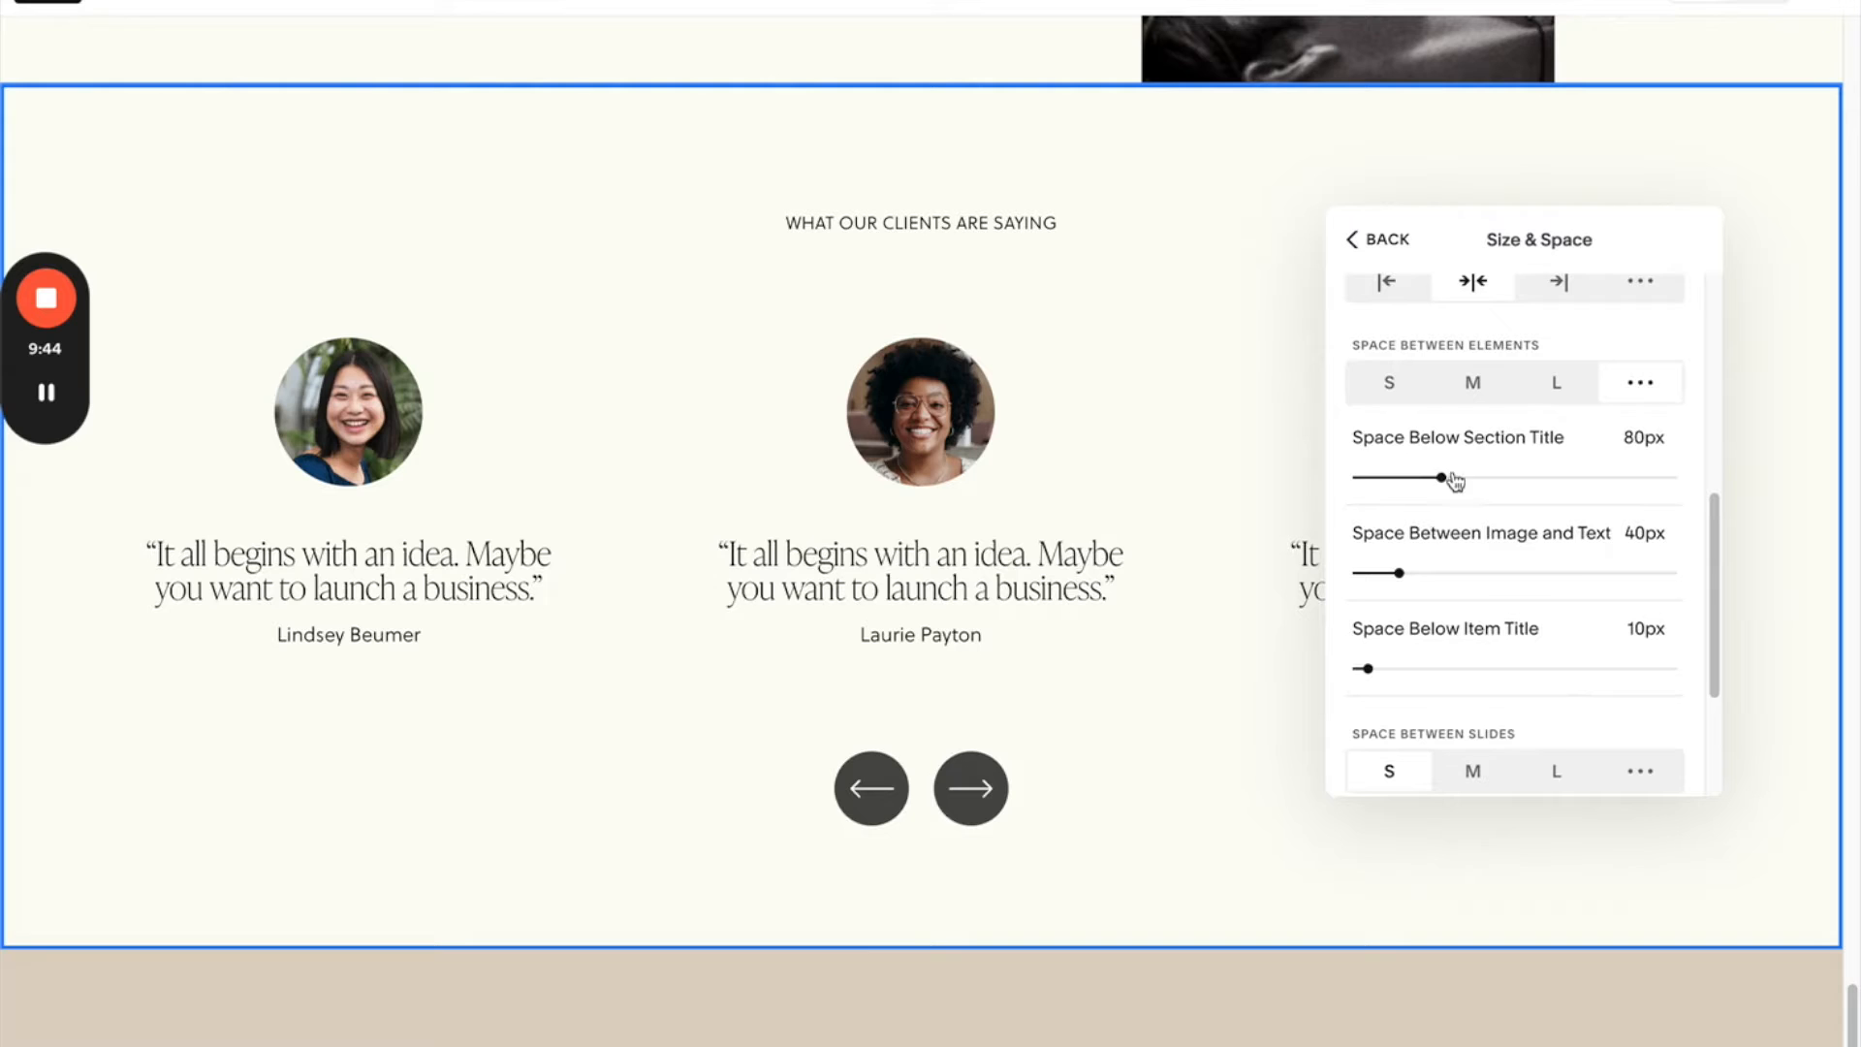
- Slightly reduce the space below the section title and the space between each testimonial's image and text
{"action": "left_click_drag", "start_coordinate": [1440, 476], "coordinate": [1429, 478]}
{"action": "left_click_drag", "start_coordinate": [1398, 573], "coordinate": [1387, 572]}
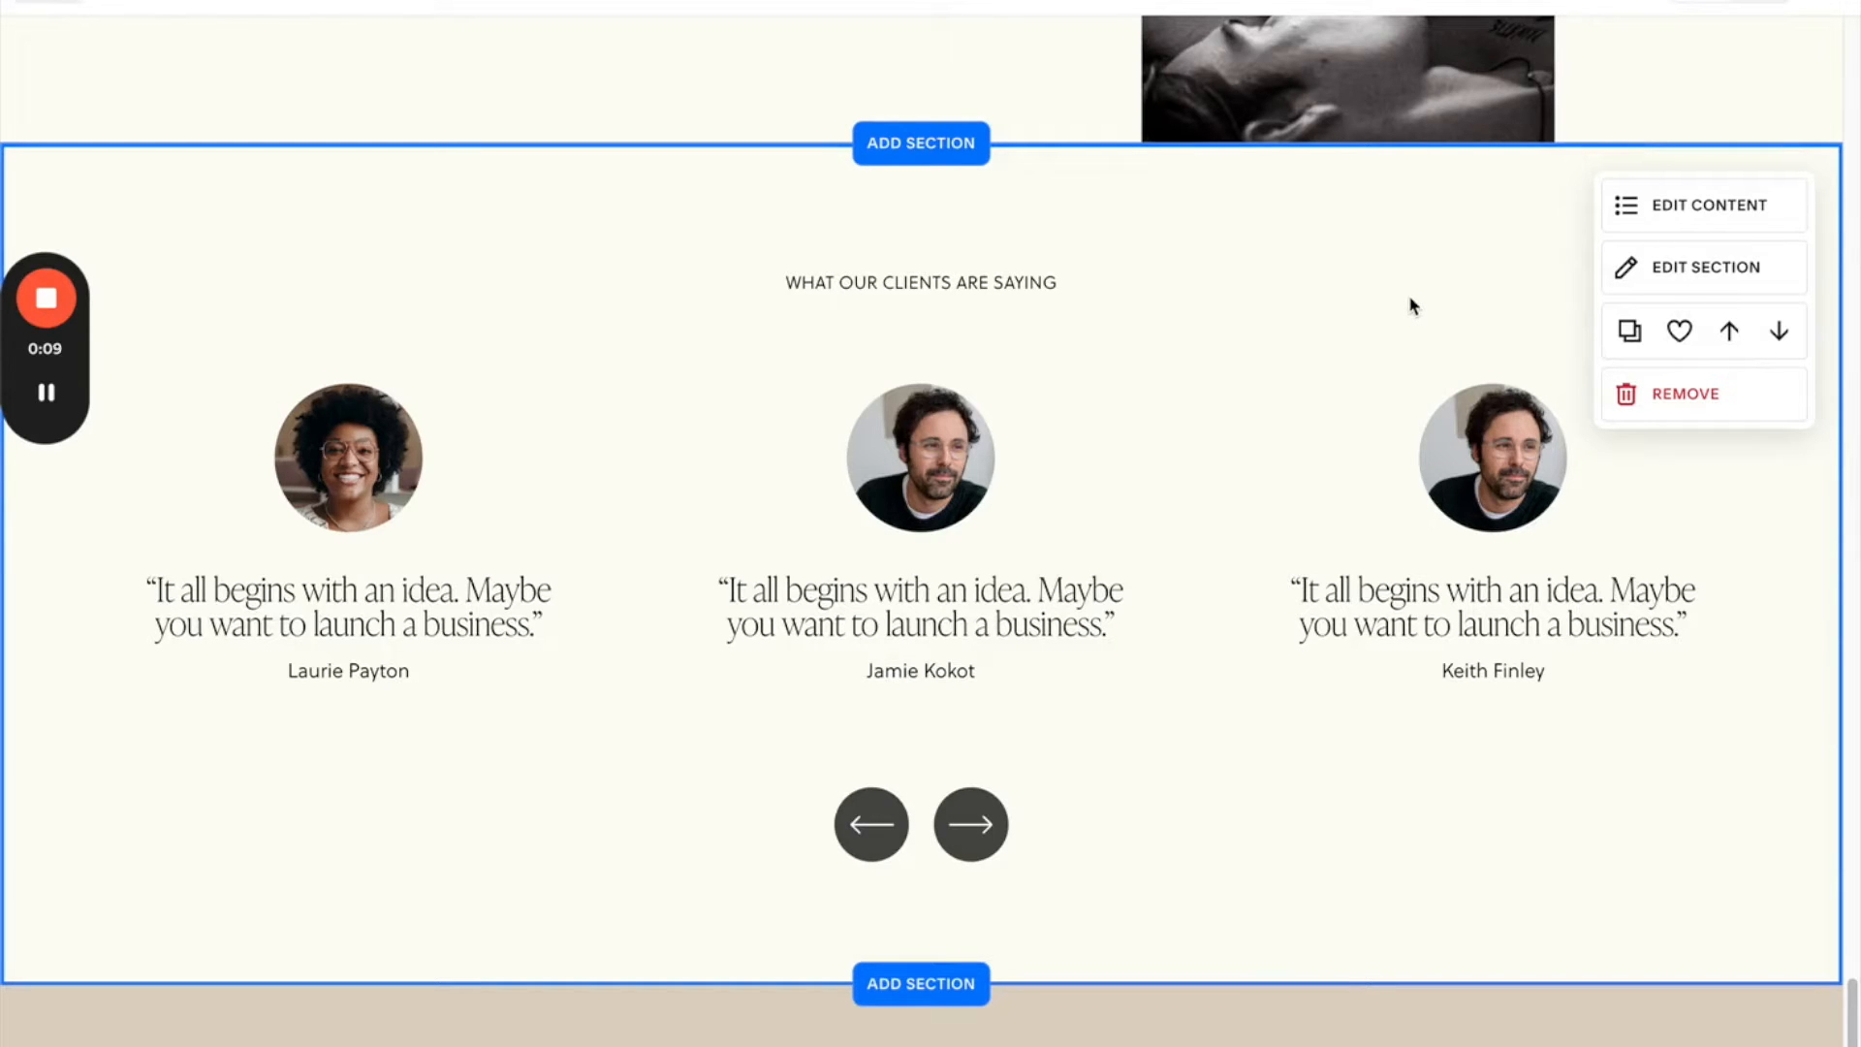
- Reopen the testimonial section's content for editing and add a new item to the list
{"action": "left_click", "coordinate": [1706, 209]}
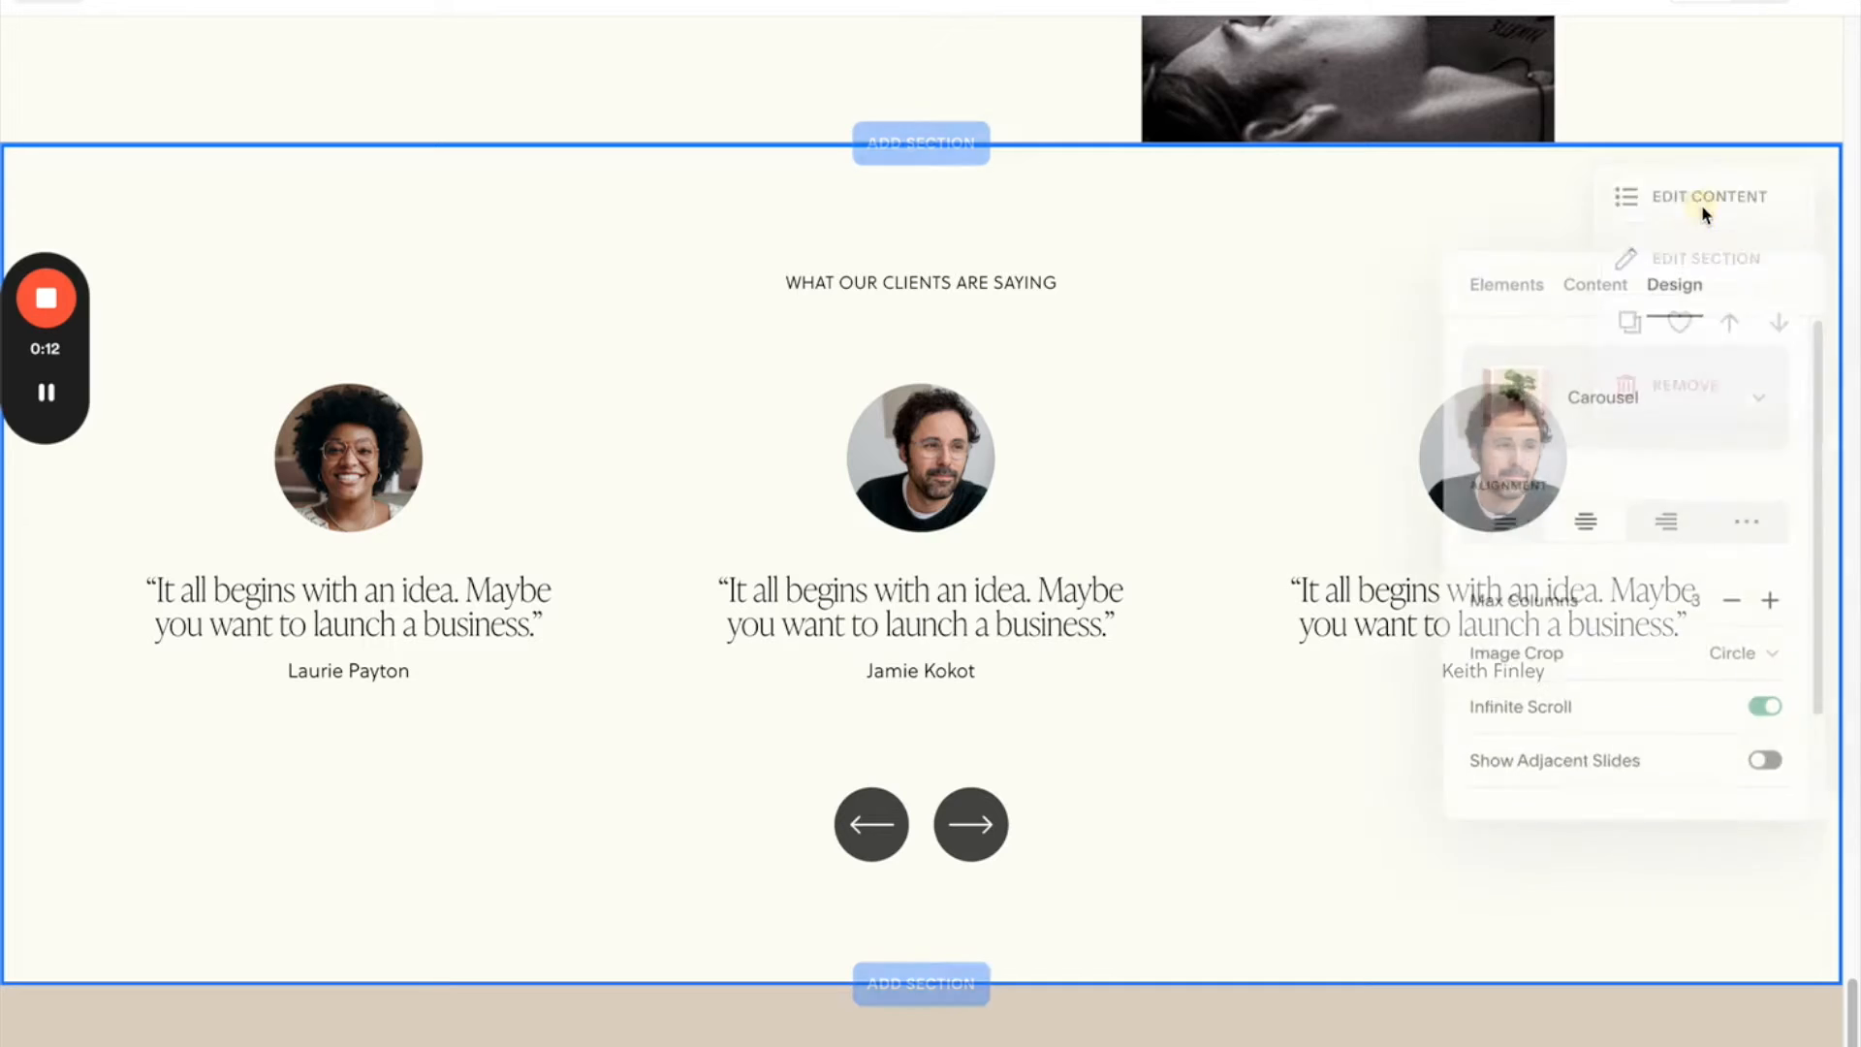
{"action": "left_click", "coordinate": [1605, 286]}
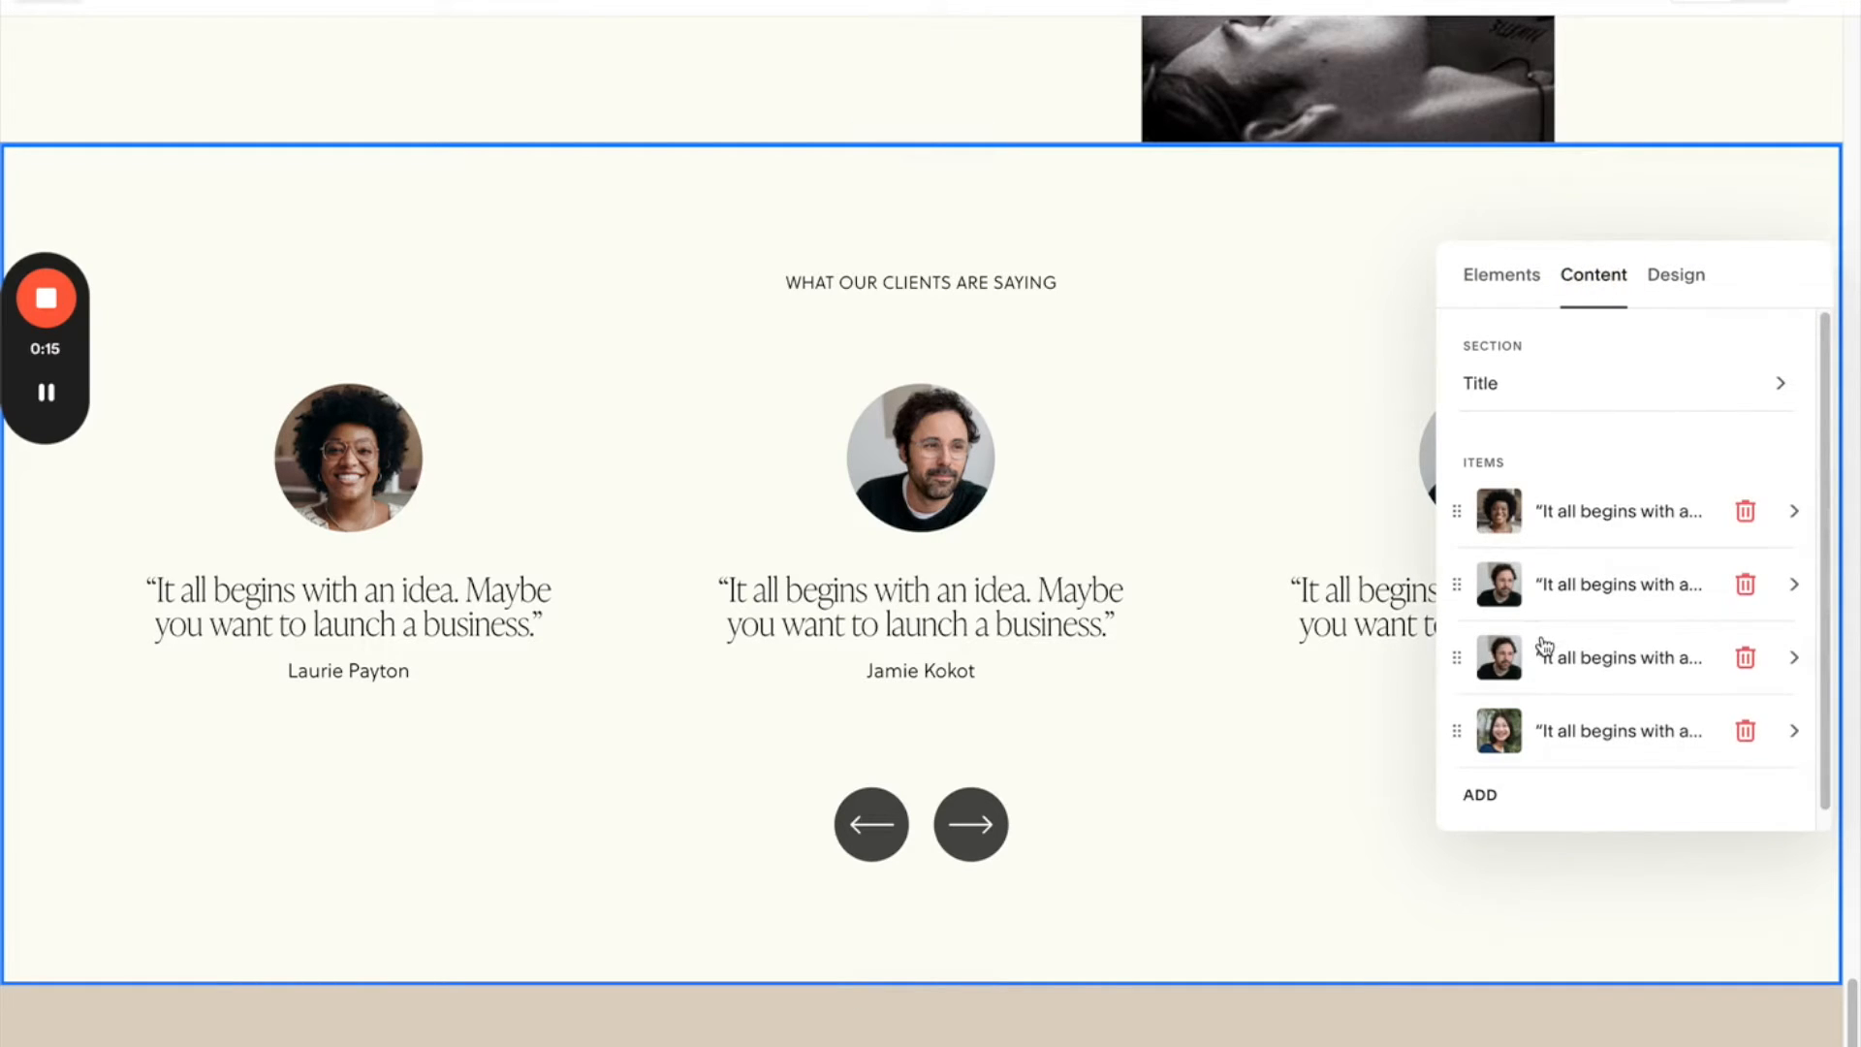
{"action": "scroll", "coordinate": [1545, 648], "scroll_direction": "down", "scroll_amount": 1}
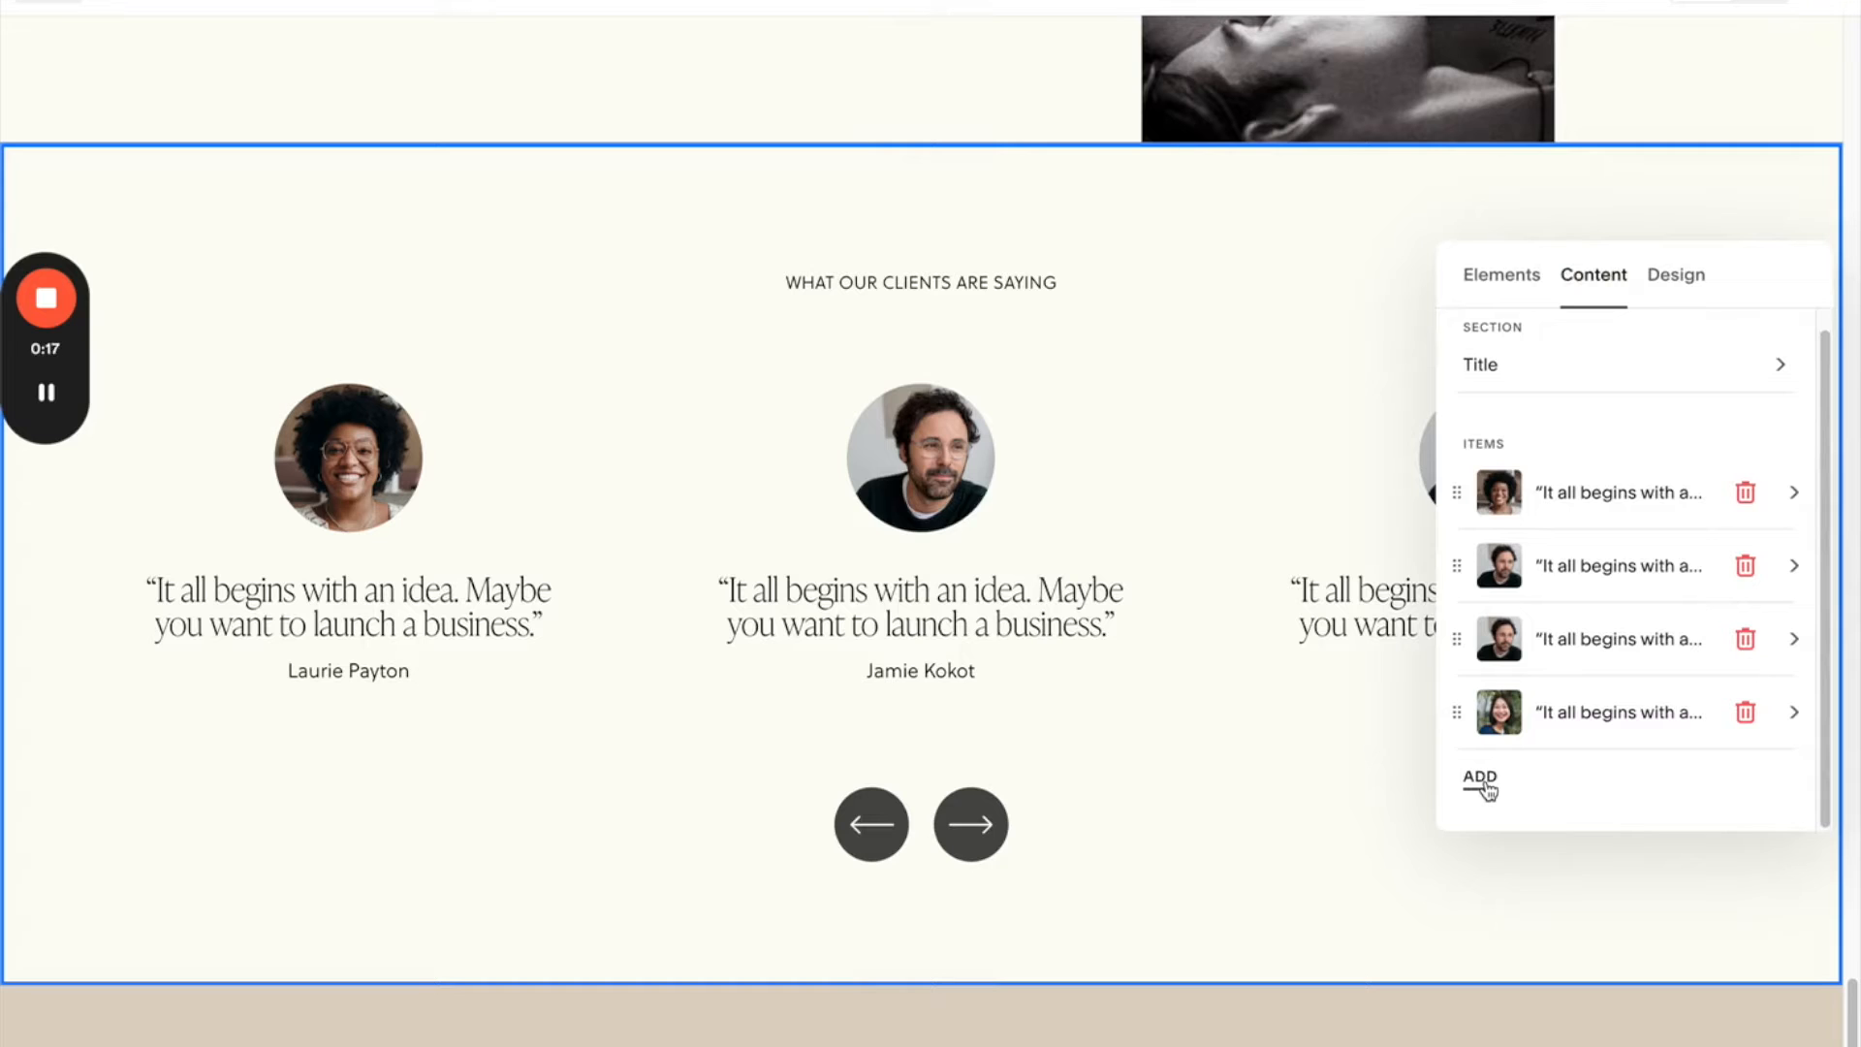
{"action": "left_click", "coordinate": [1486, 787]}
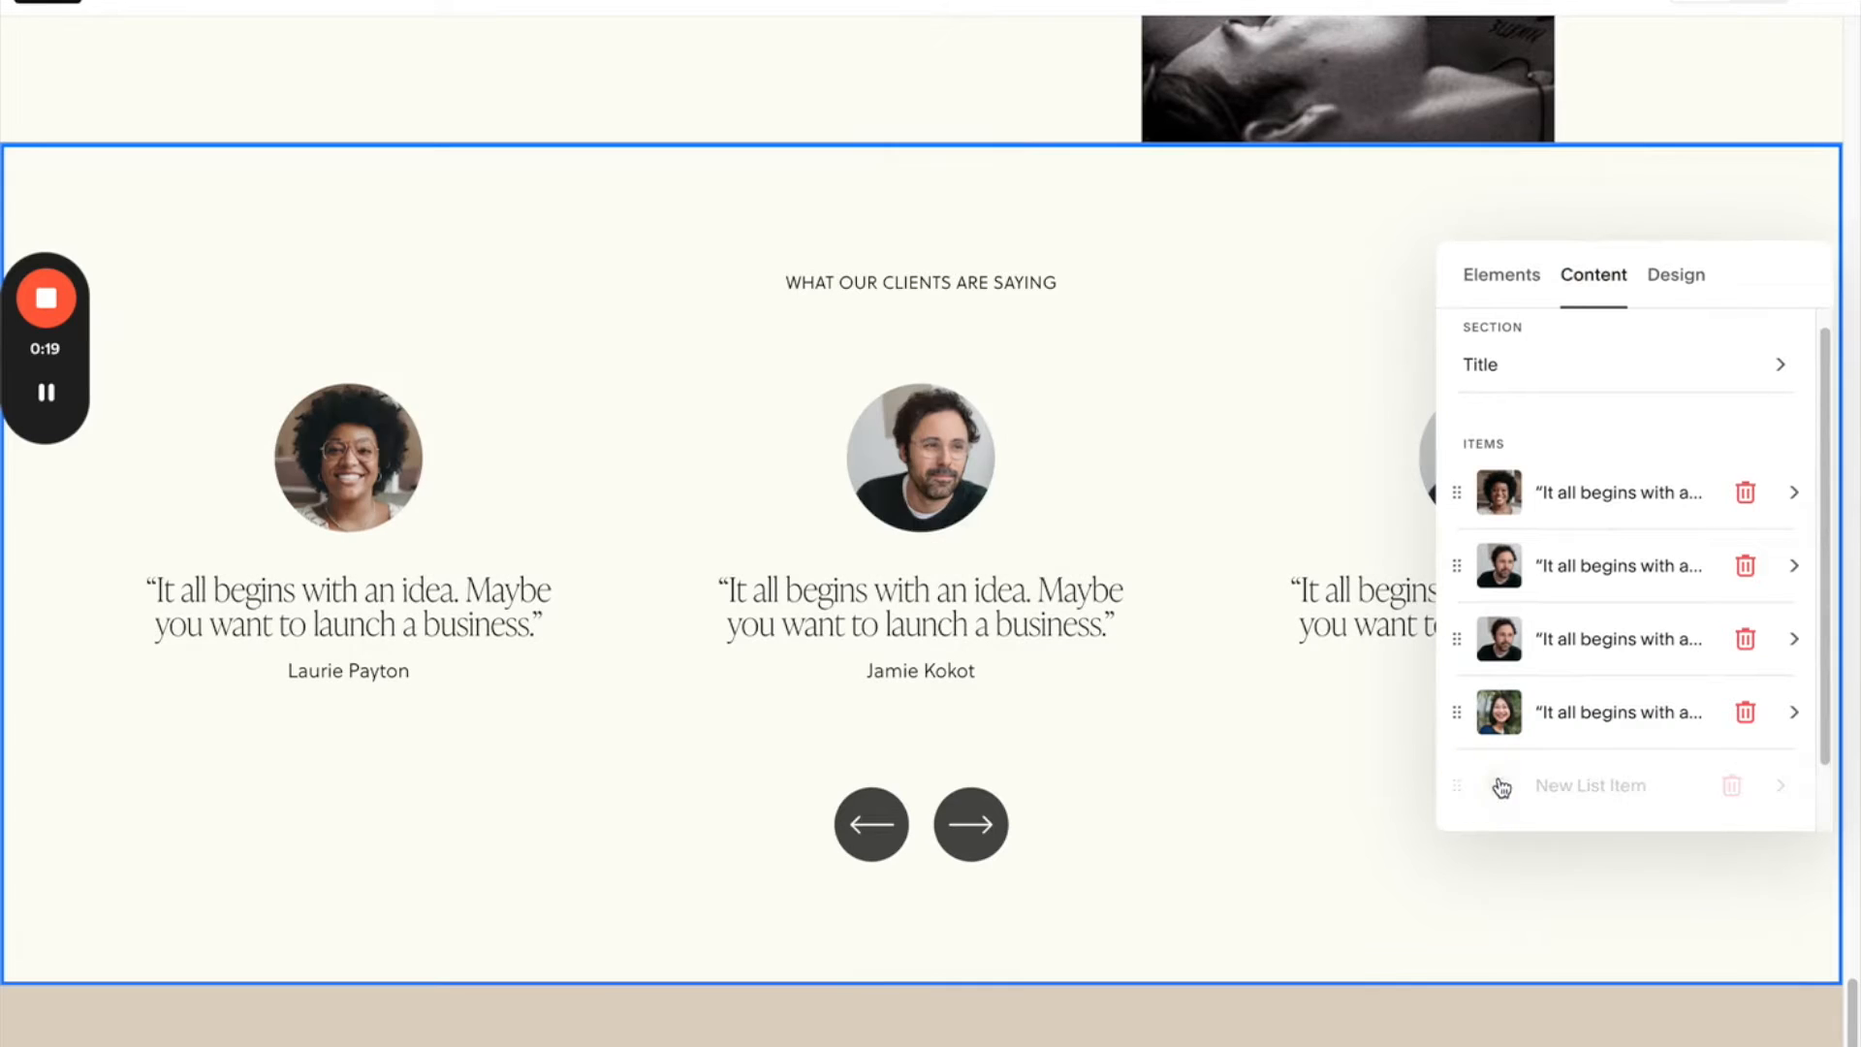
- Examine the new list item's image, title and description fields, and return to the item list
{"action": "left_click", "coordinate": [1580, 712]}
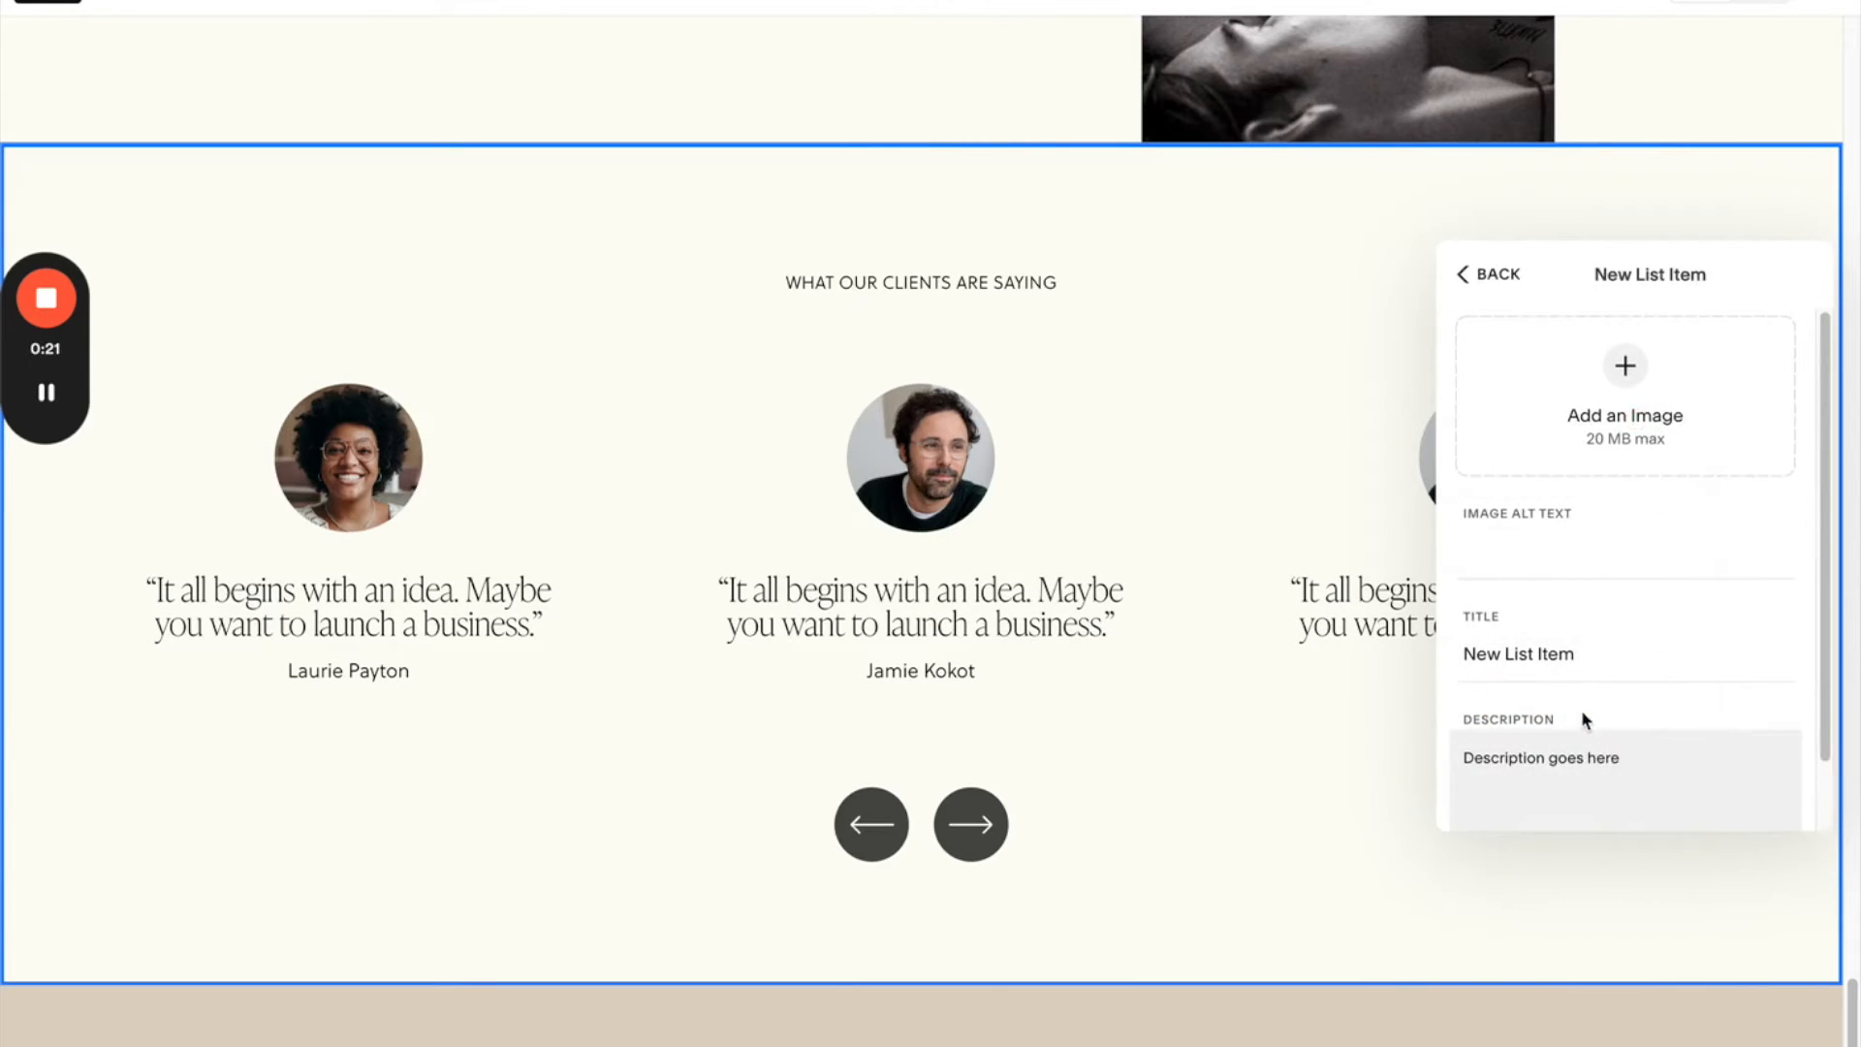
{"action": "scroll", "coordinate": [1587, 701], "scroll_direction": "down", "scroll_amount": 2}
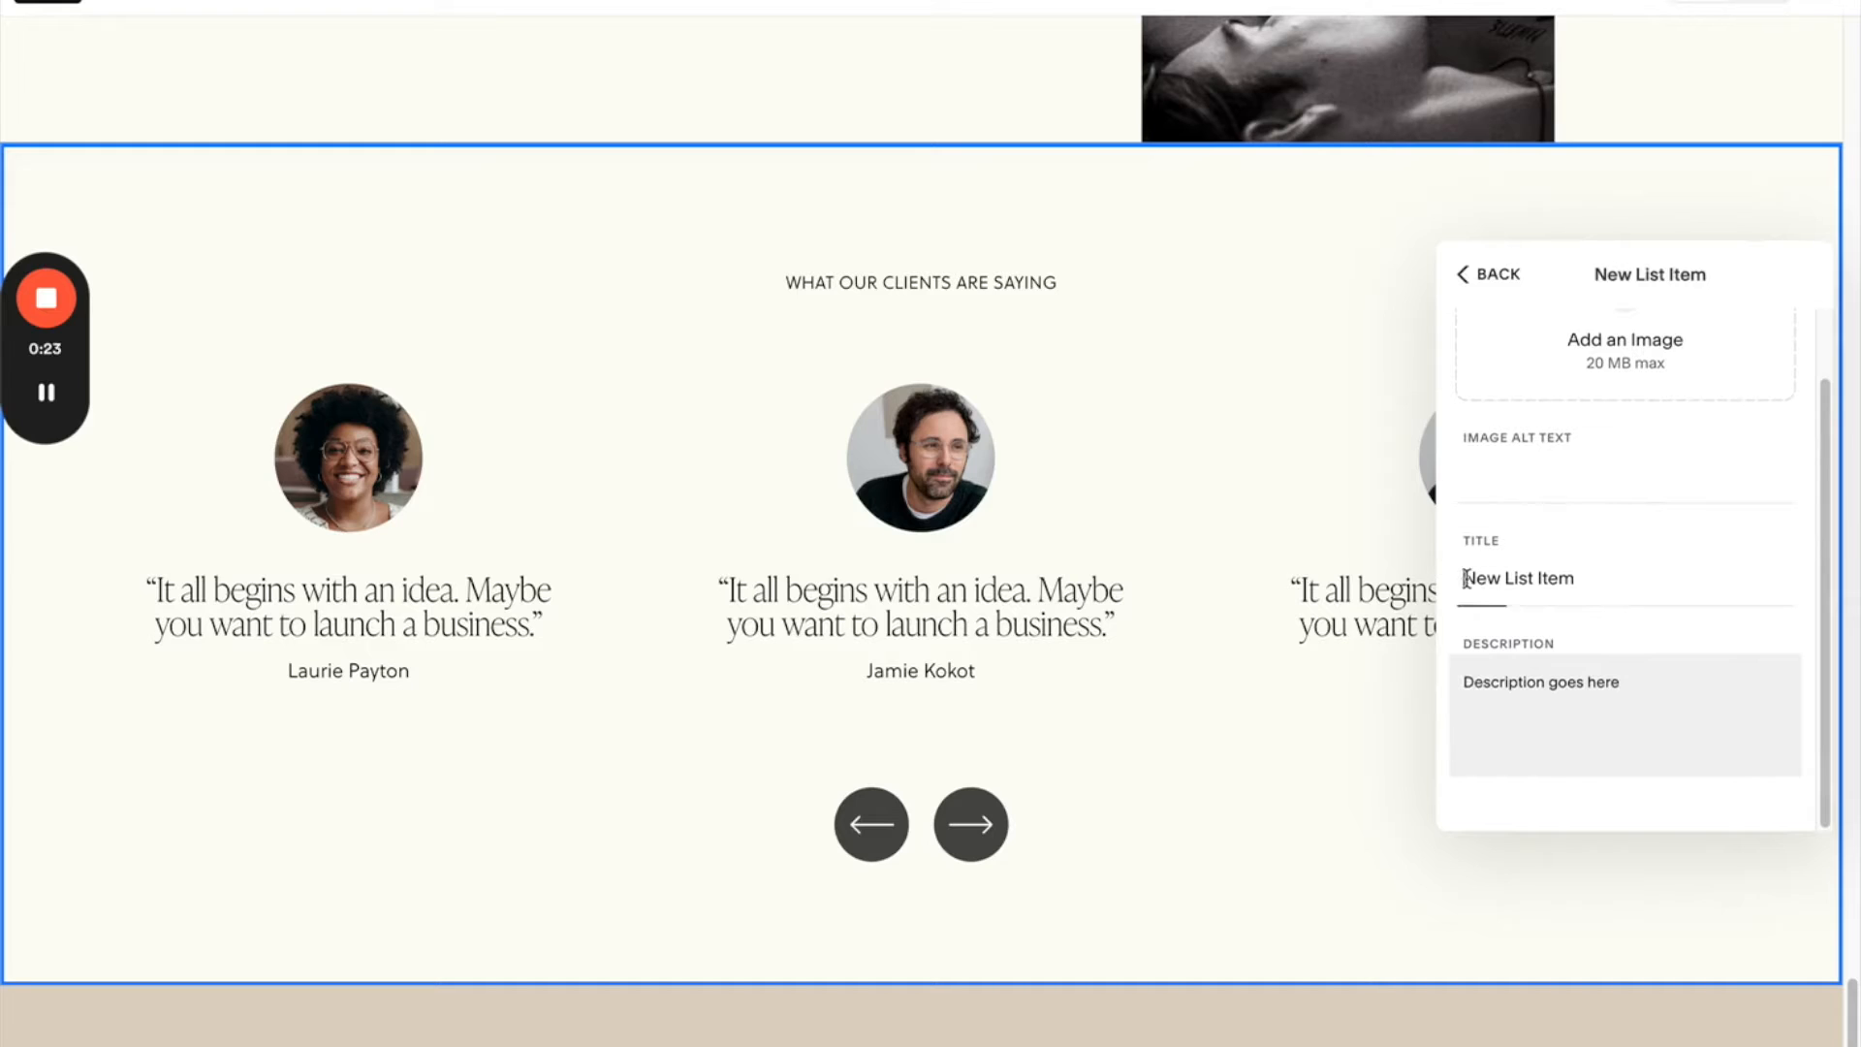
{"action": "left_click_drag", "start_coordinate": [1467, 579], "coordinate": [1666, 578]}
{"action": "left_click_drag", "start_coordinate": [1465, 685], "coordinate": [1645, 667]}
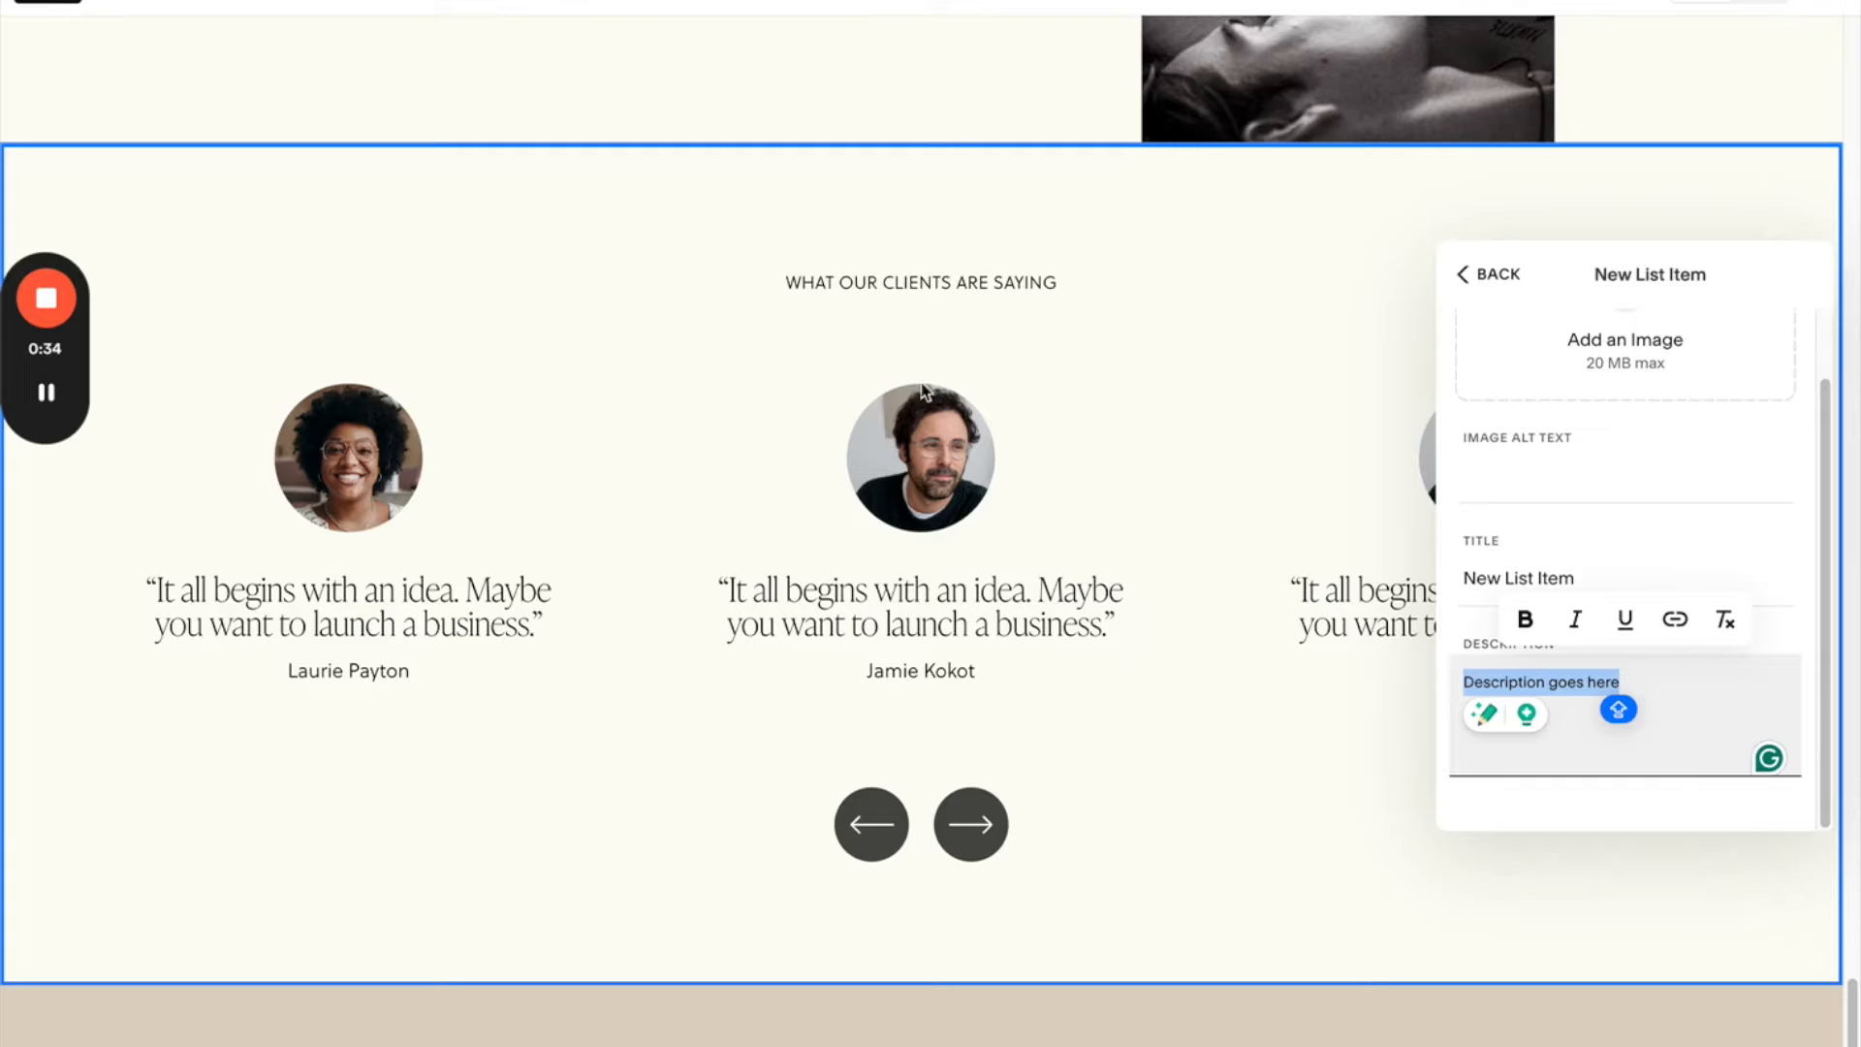
{"action": "left_click", "coordinate": [1505, 275]}
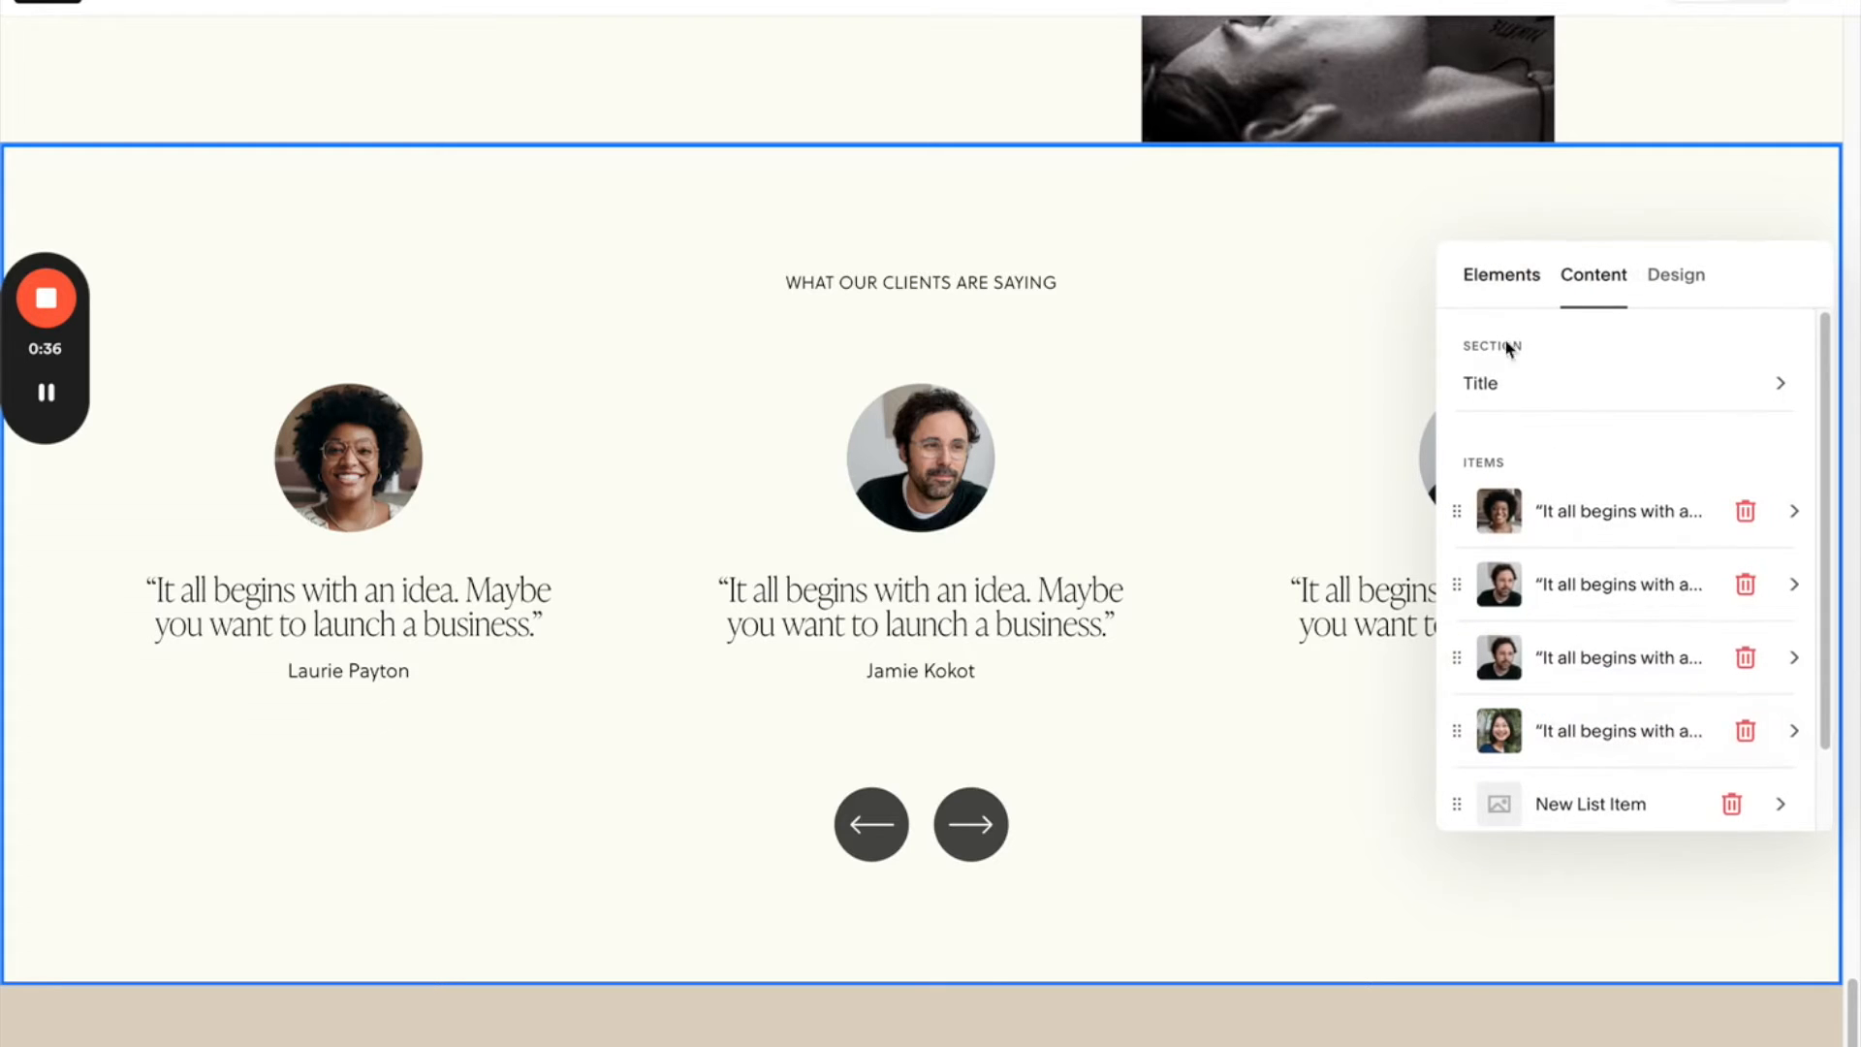
- Move the new list item up to third place in the testimonial list
{"action": "scroll", "coordinate": [1590, 736], "scroll_direction": "down", "scroll_amount": 1}
{"action": "left_click_drag", "start_coordinate": [1591, 736], "coordinate": [1586, 599]}
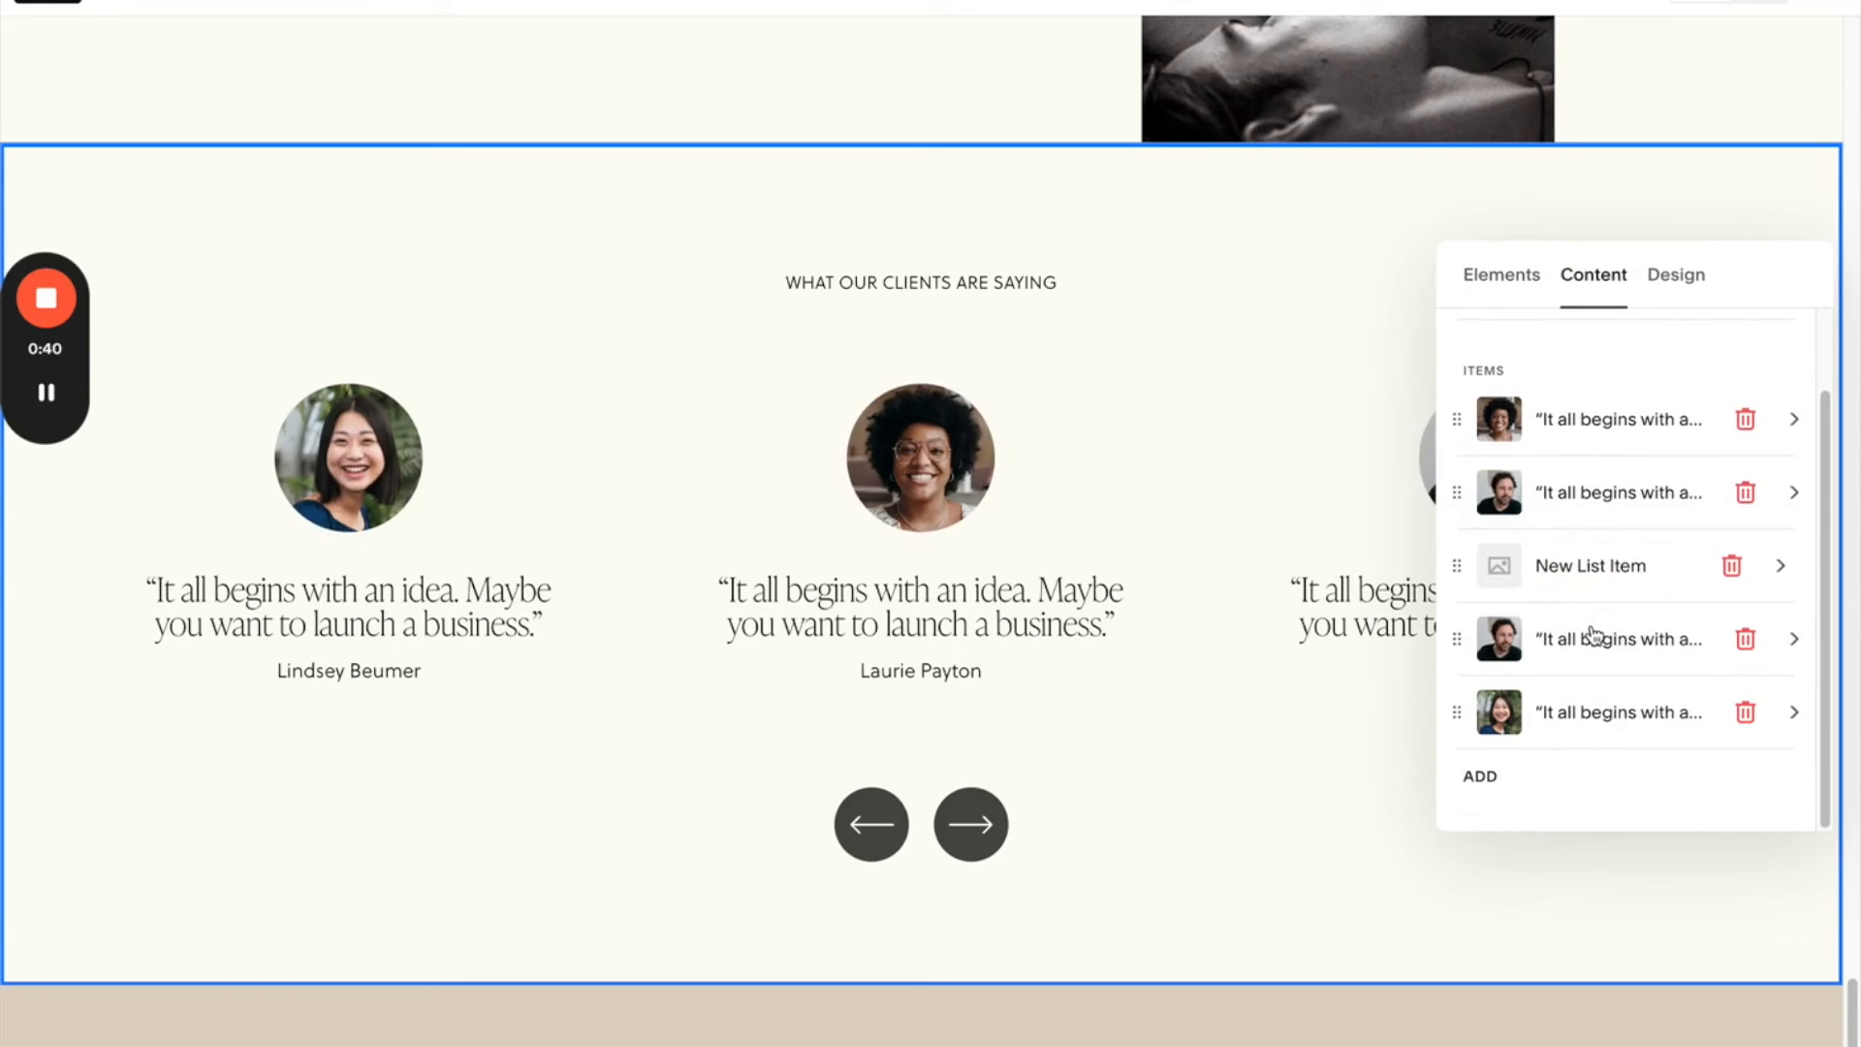
- Remove the new list item from the testimonial list and save the testimonial section for reuse
{"action": "left_click_drag", "start_coordinate": [1596, 570], "coordinate": [1589, 417]}
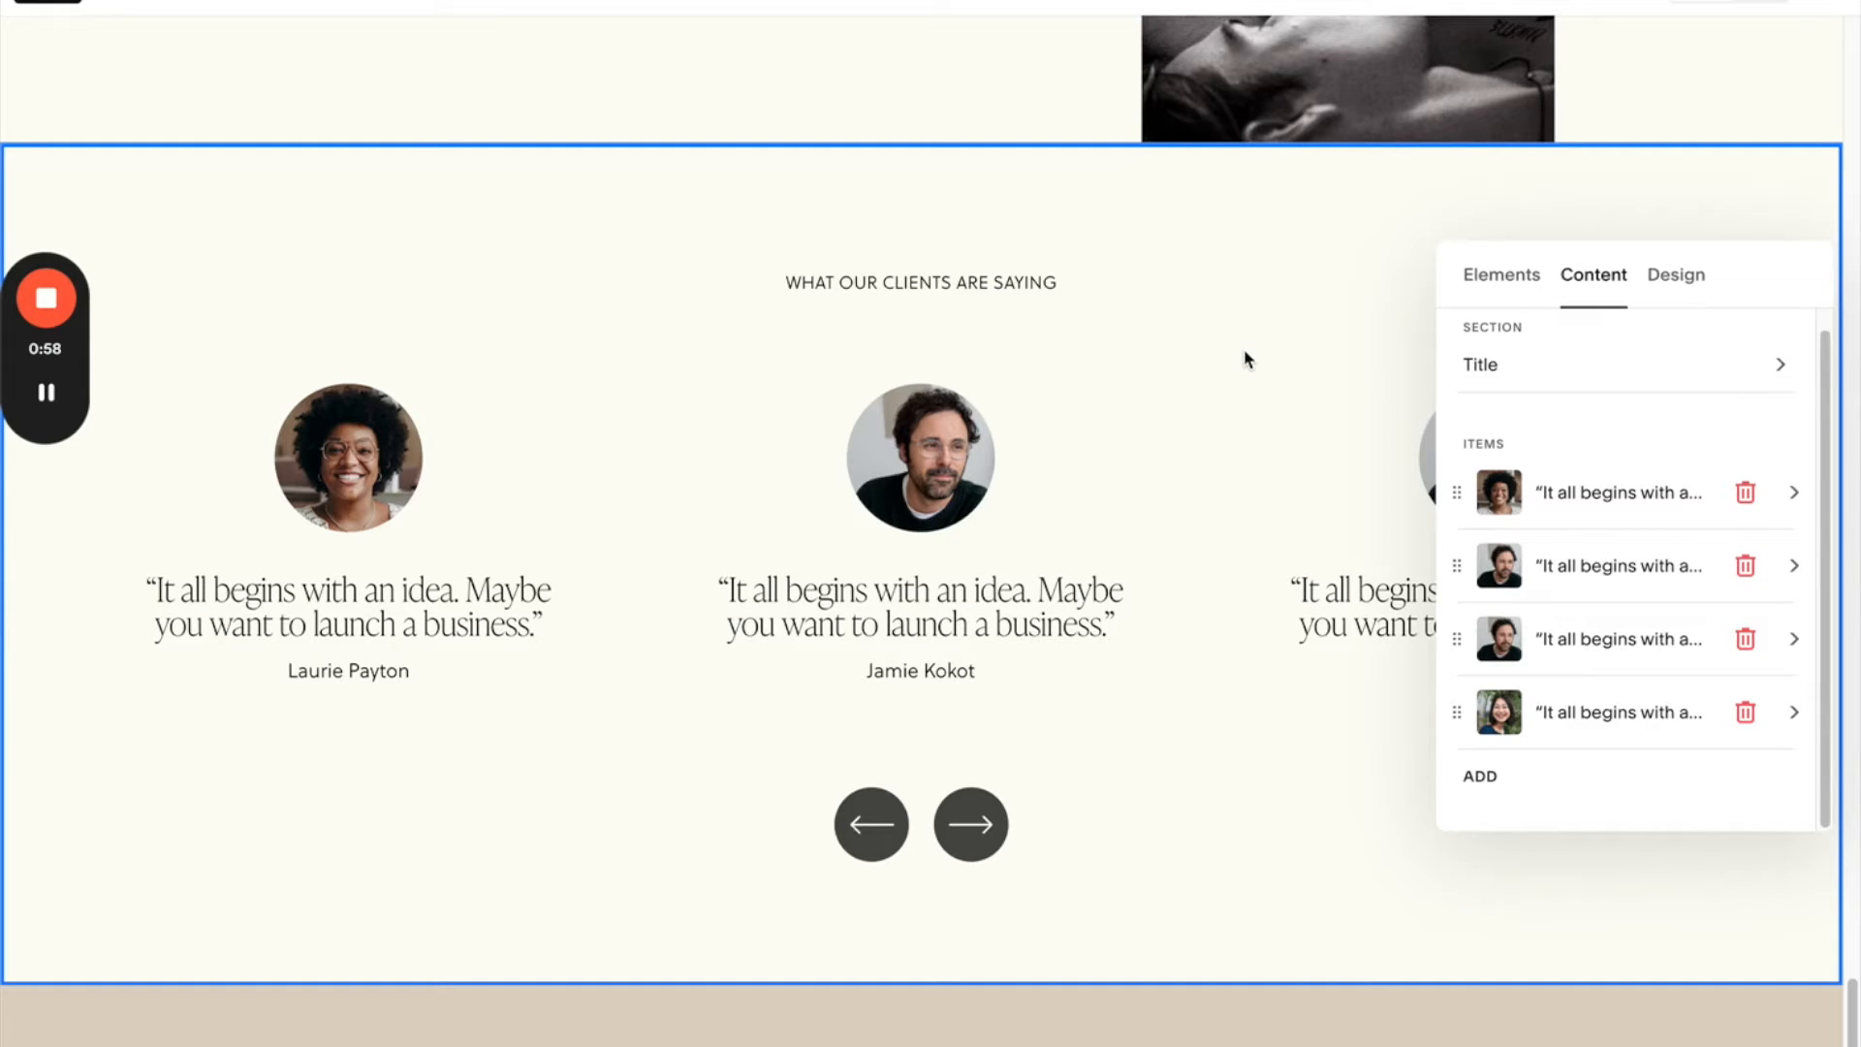
{"action": "left_click", "coordinate": [1213, 395]}
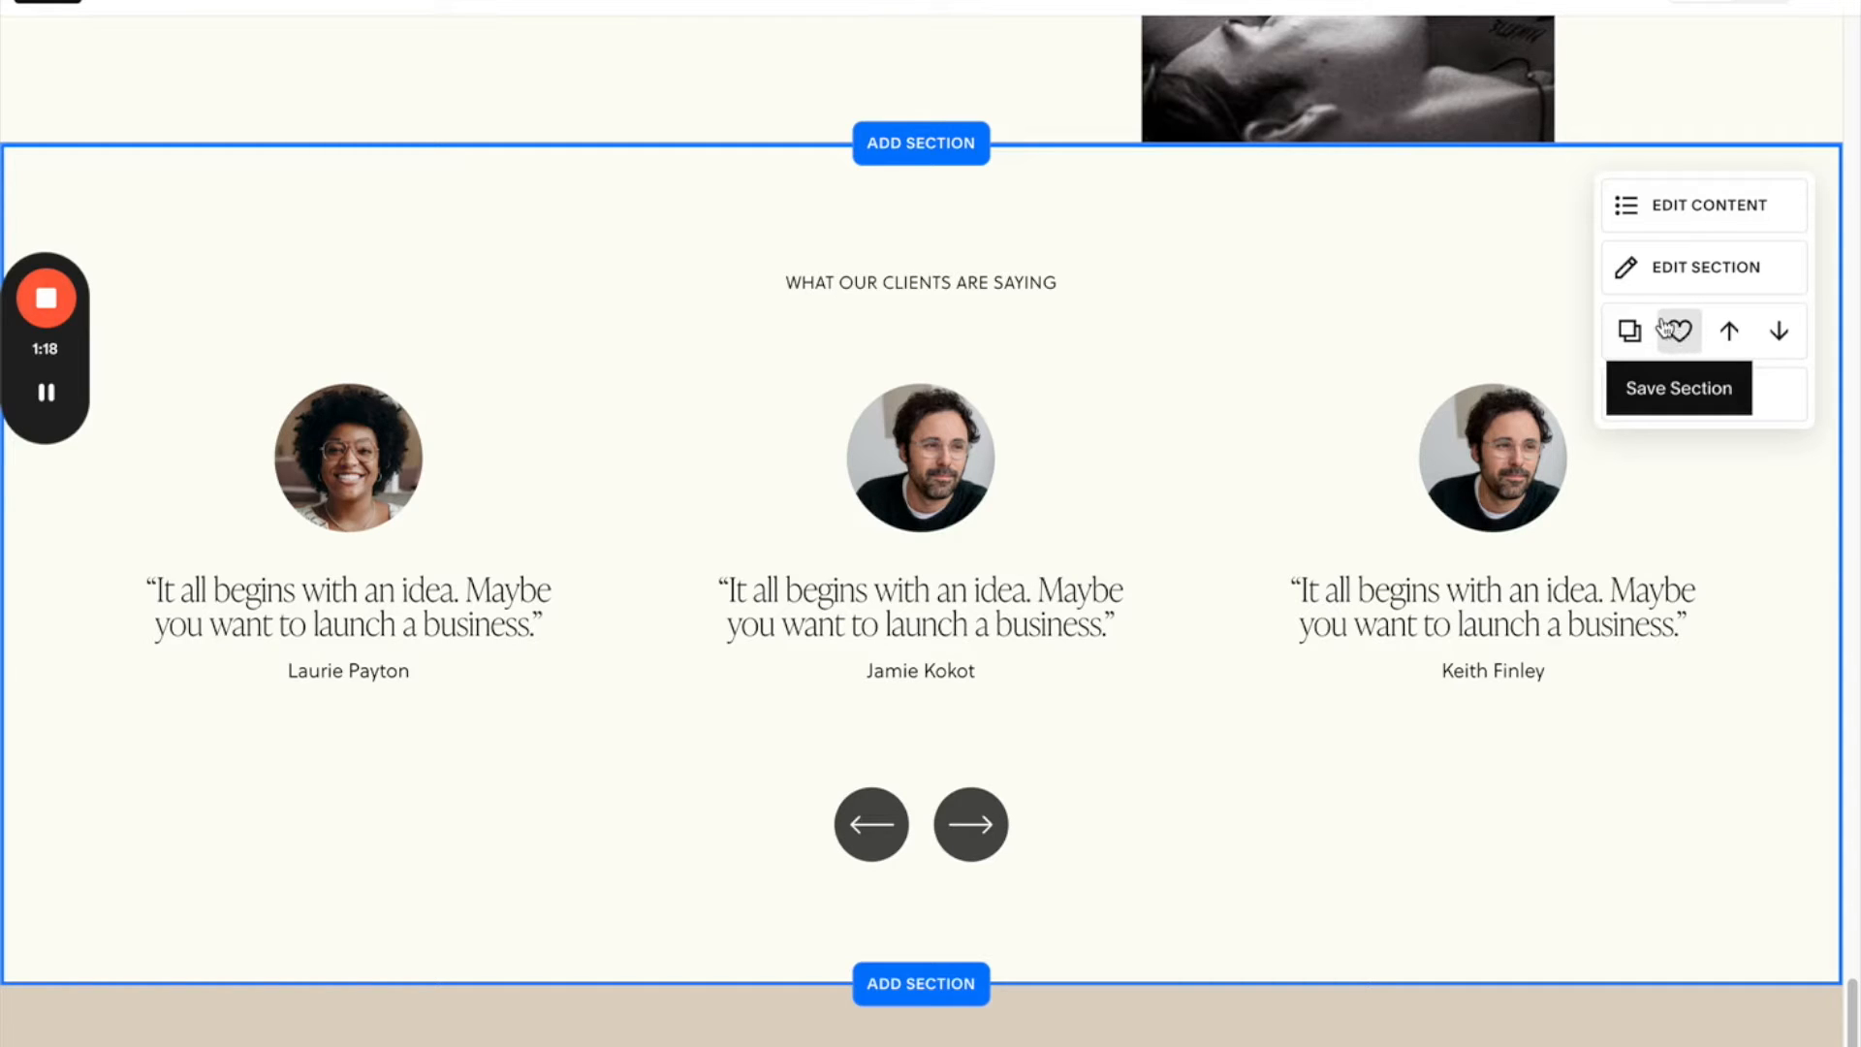
{"action": "left_click", "coordinate": [1681, 336]}
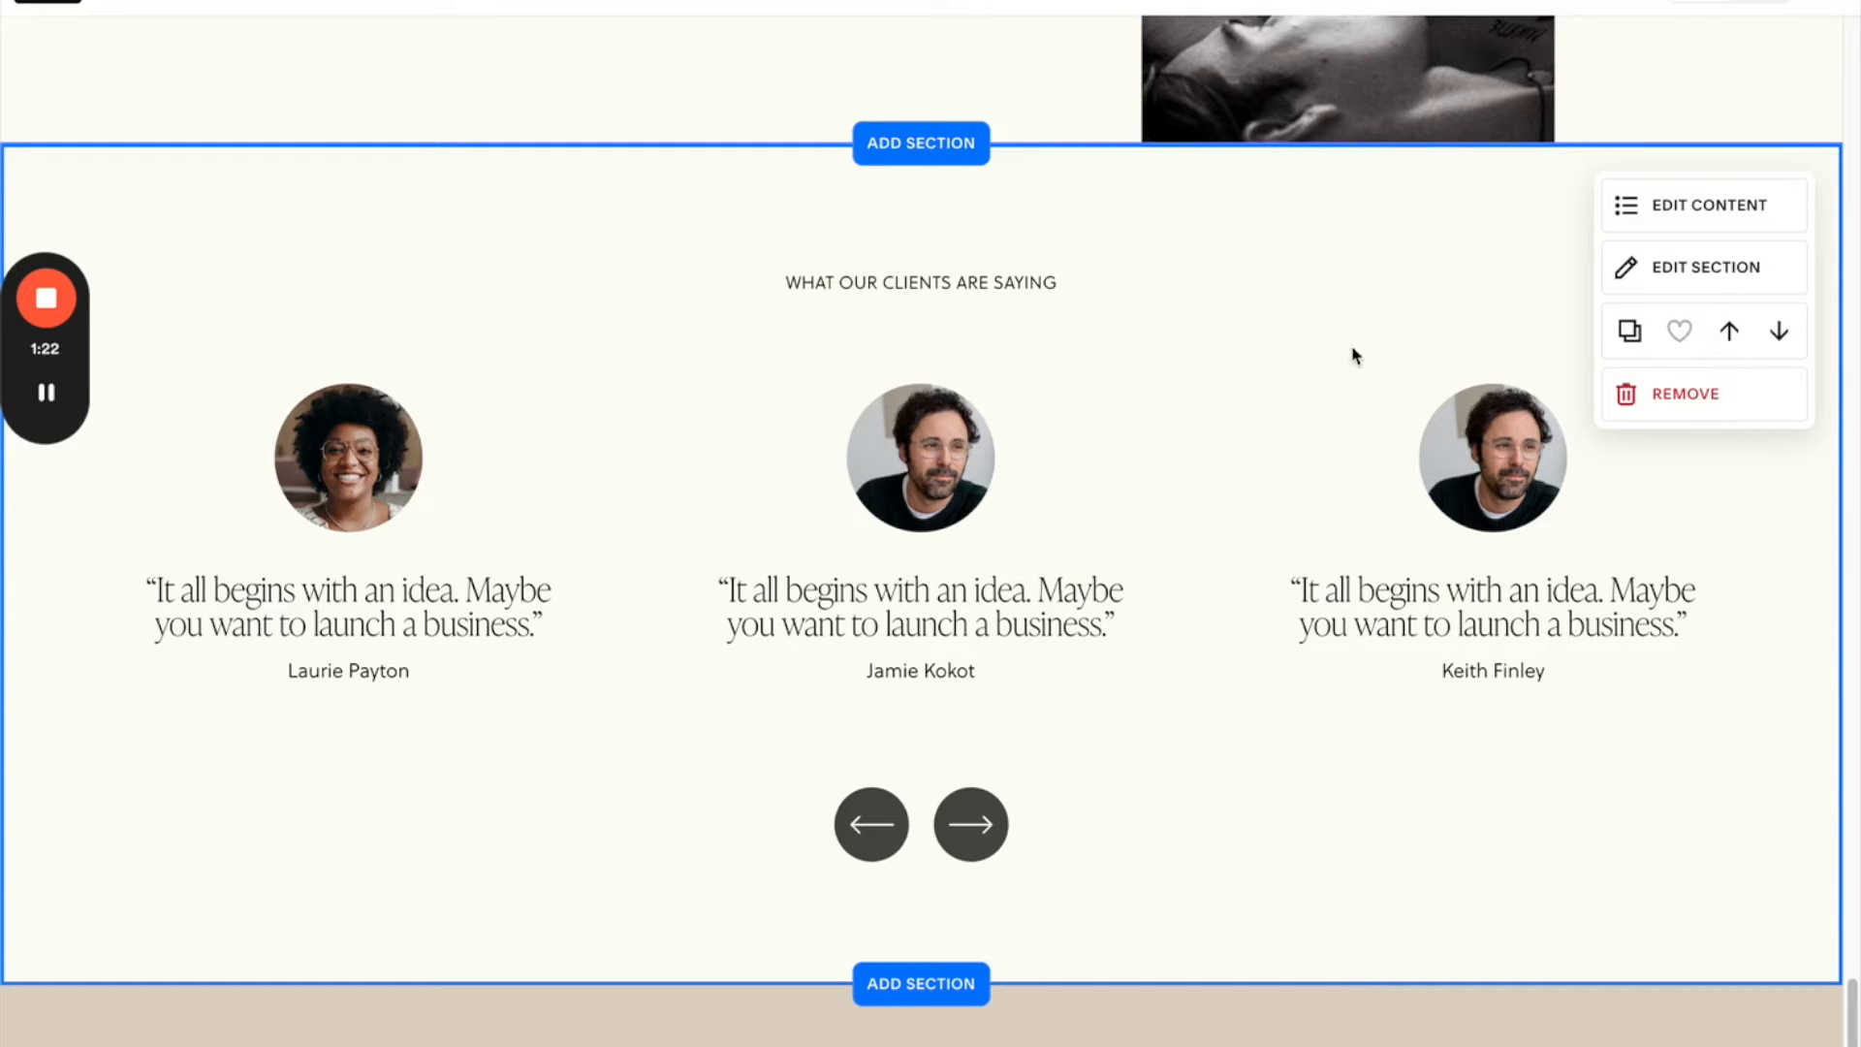
- Exit editing of the Home page and open the About page for editing
{"action": "left_click", "coordinate": [126, 2]}
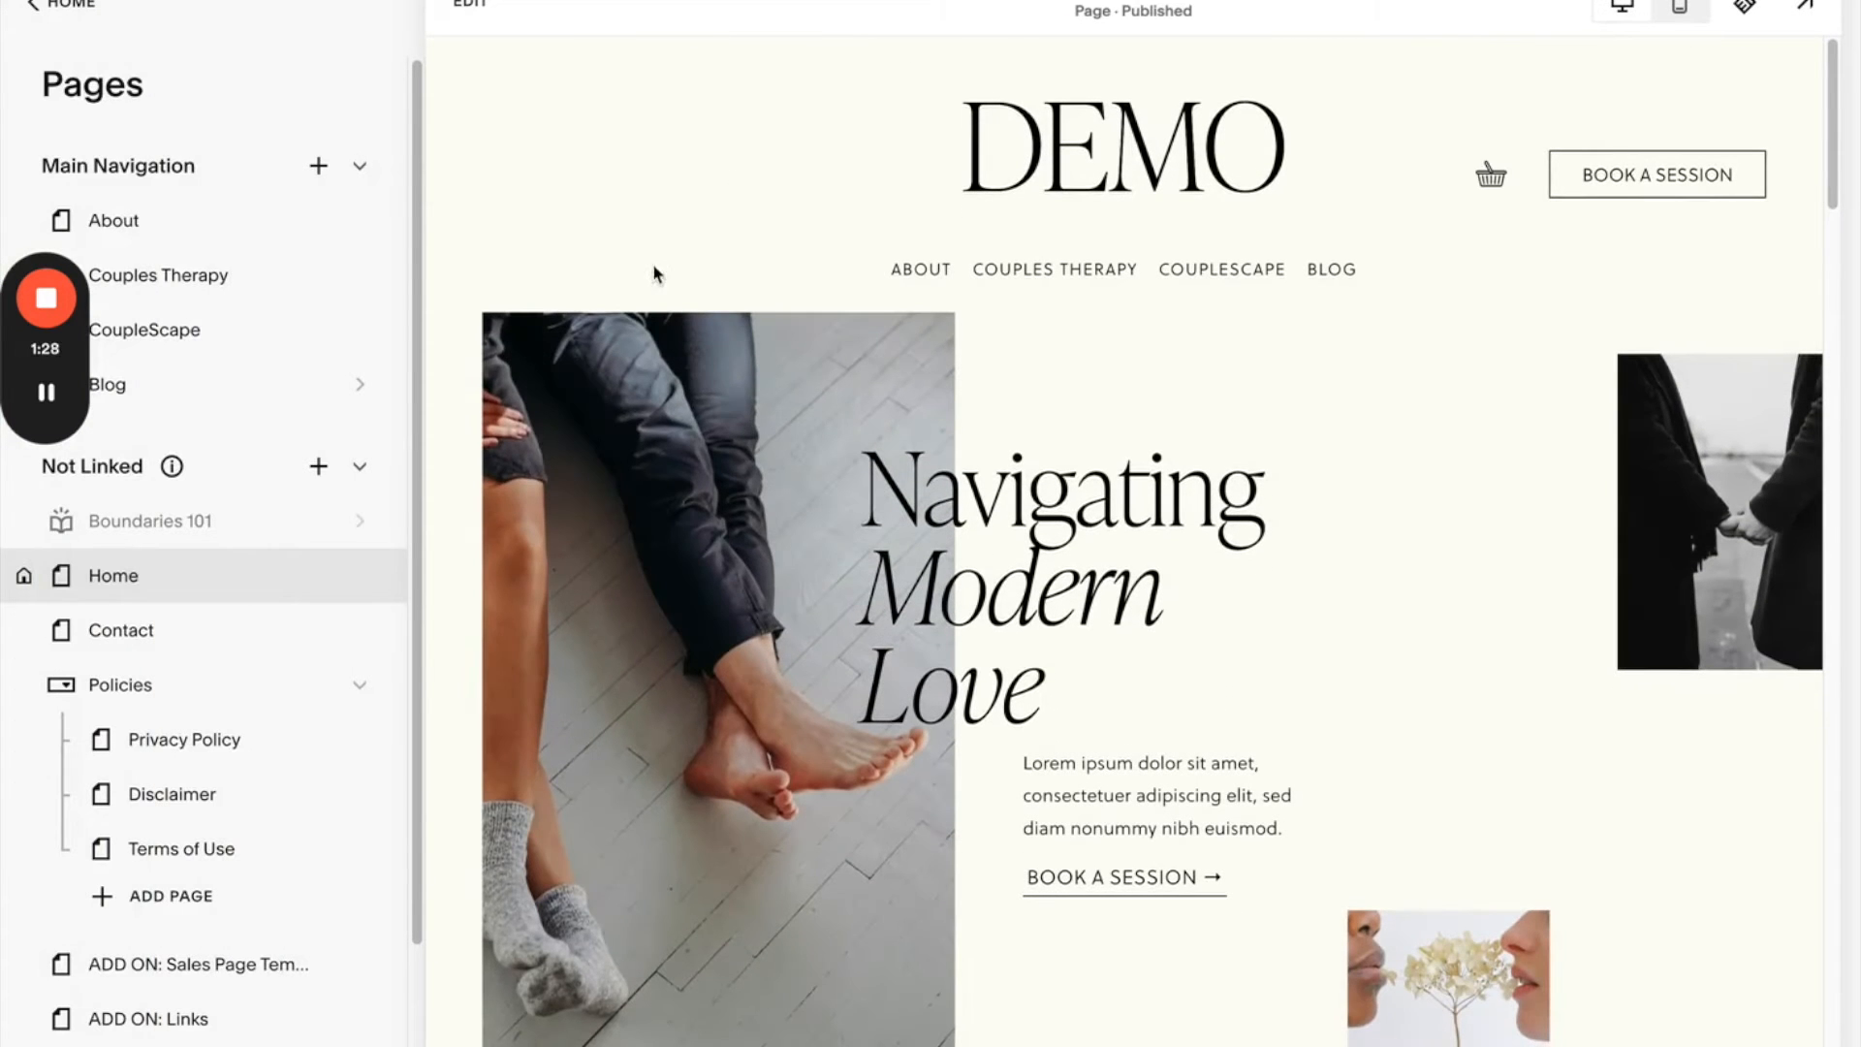
{"action": "left_click", "coordinate": [184, 220]}
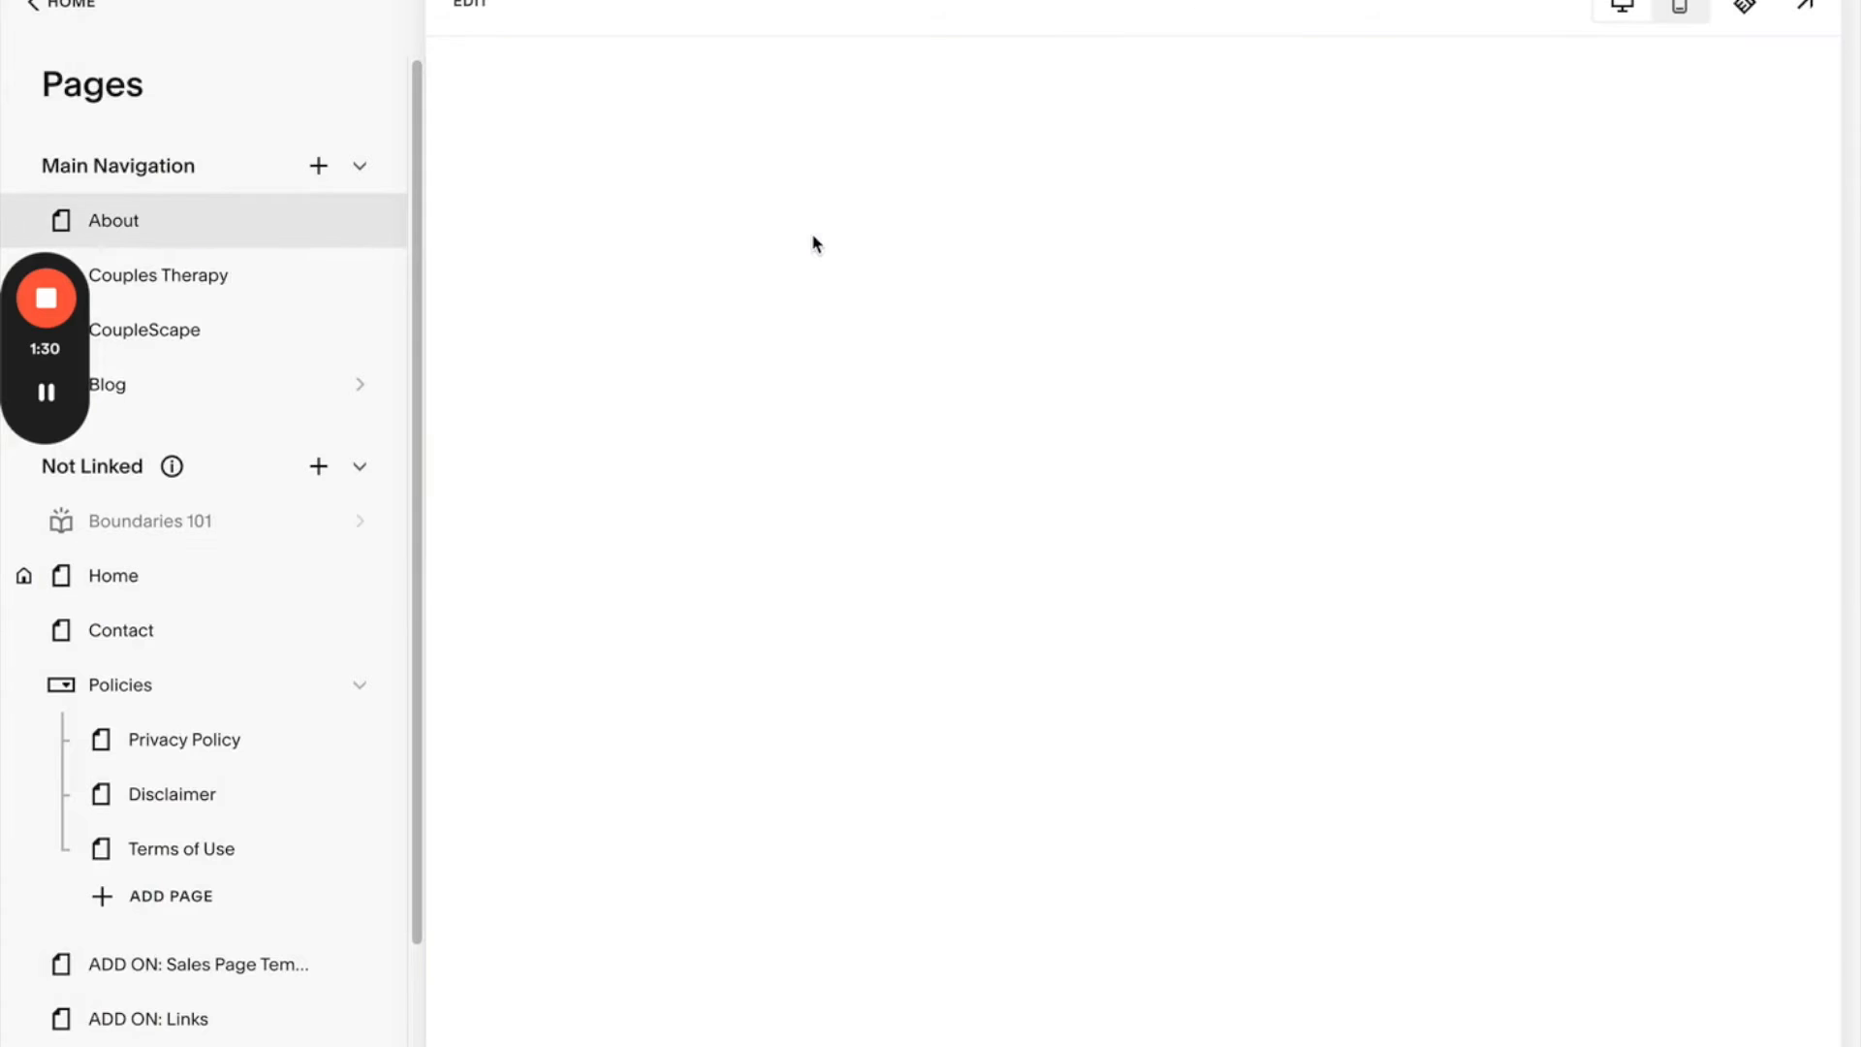
{"action": "scroll", "coordinate": [869, 500], "scroll_direction": "down", "scroll_amount": 15}
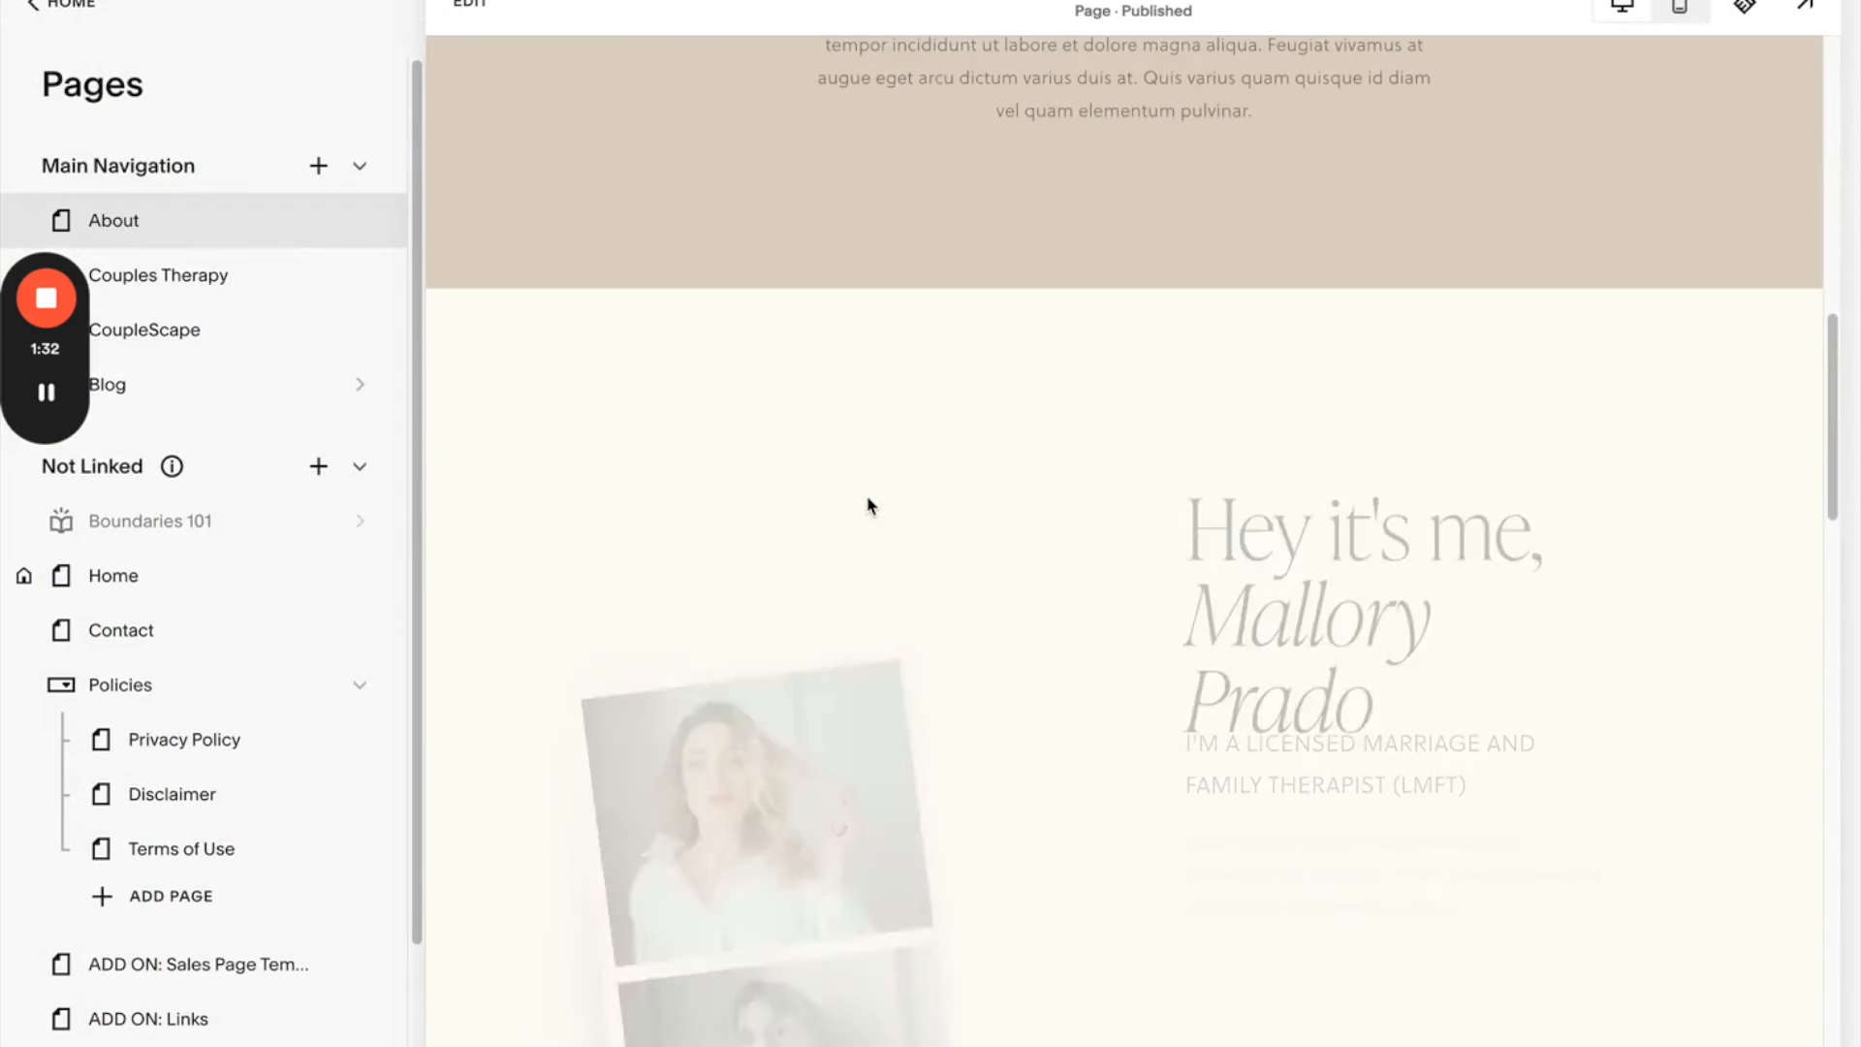
{"action": "left_click", "coordinate": [460, 7]}
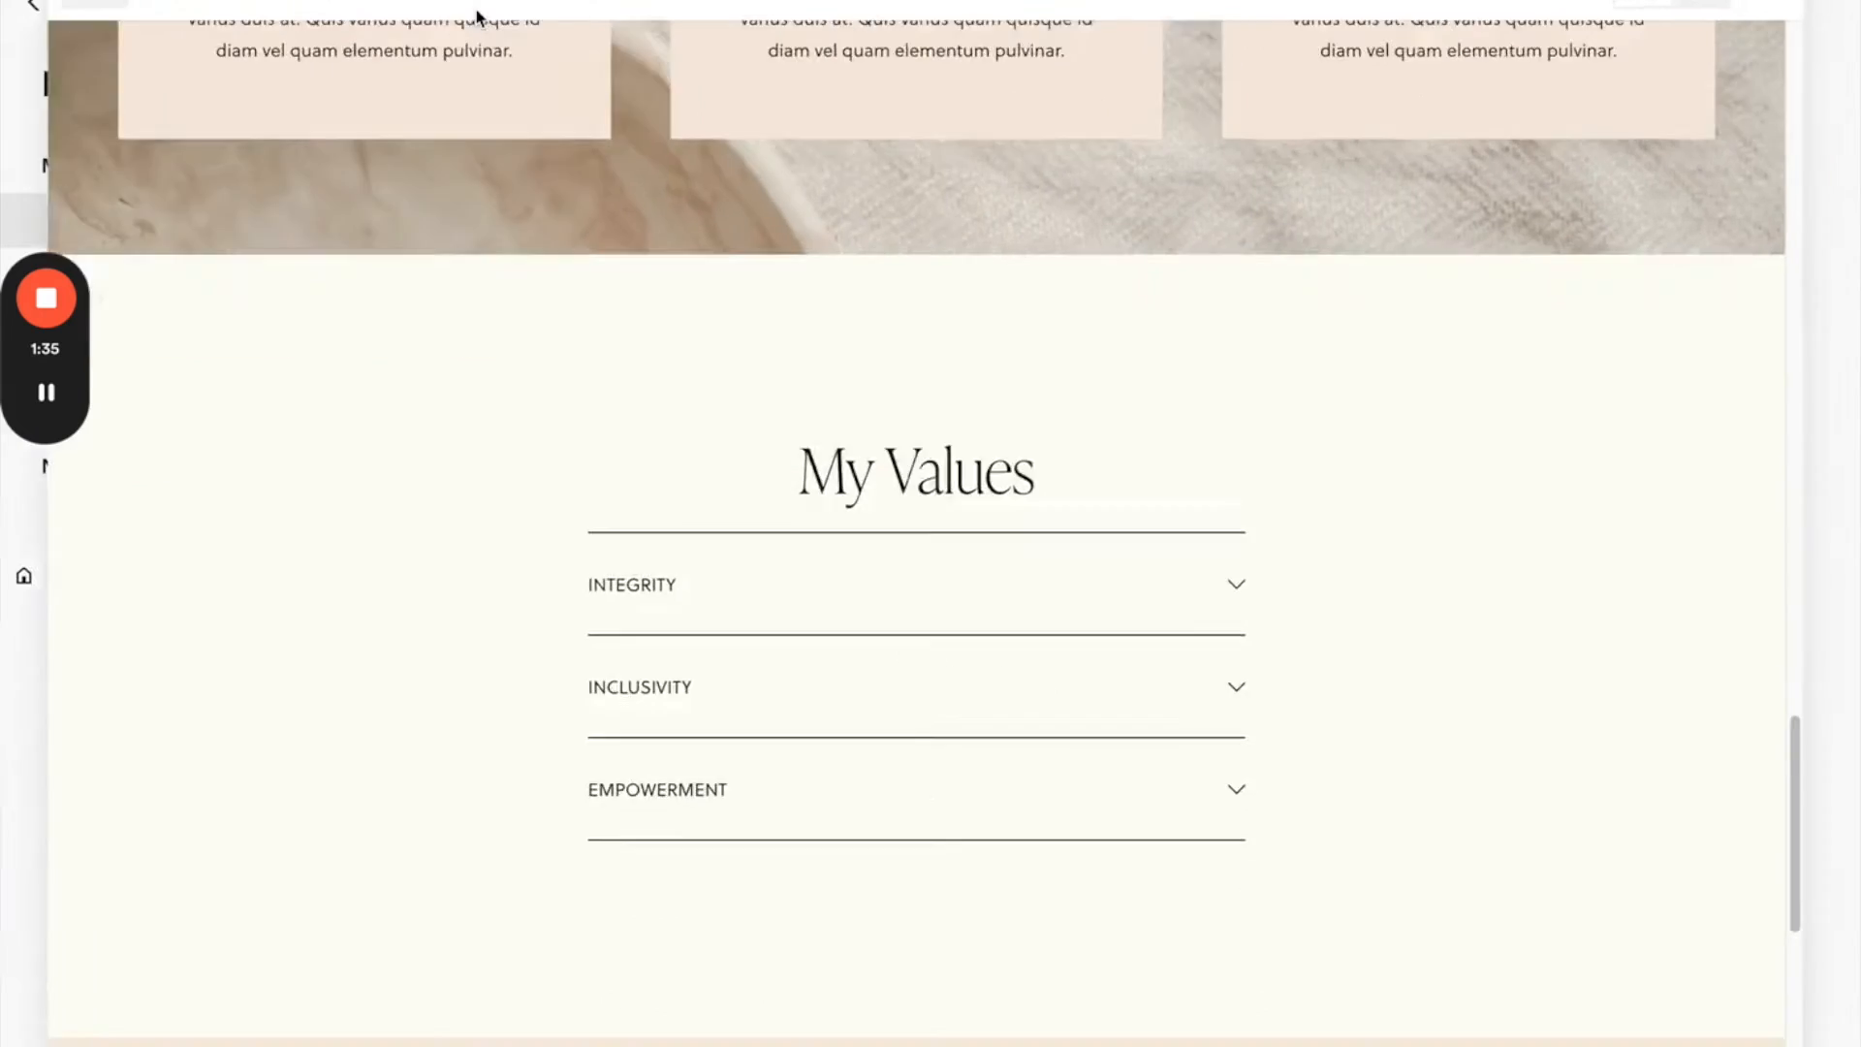
- Insert the saved testimonial section at the end of the About page, just above the footer
{"action": "scroll", "coordinate": [1141, 439], "scroll_direction": "down", "scroll_amount": 15}
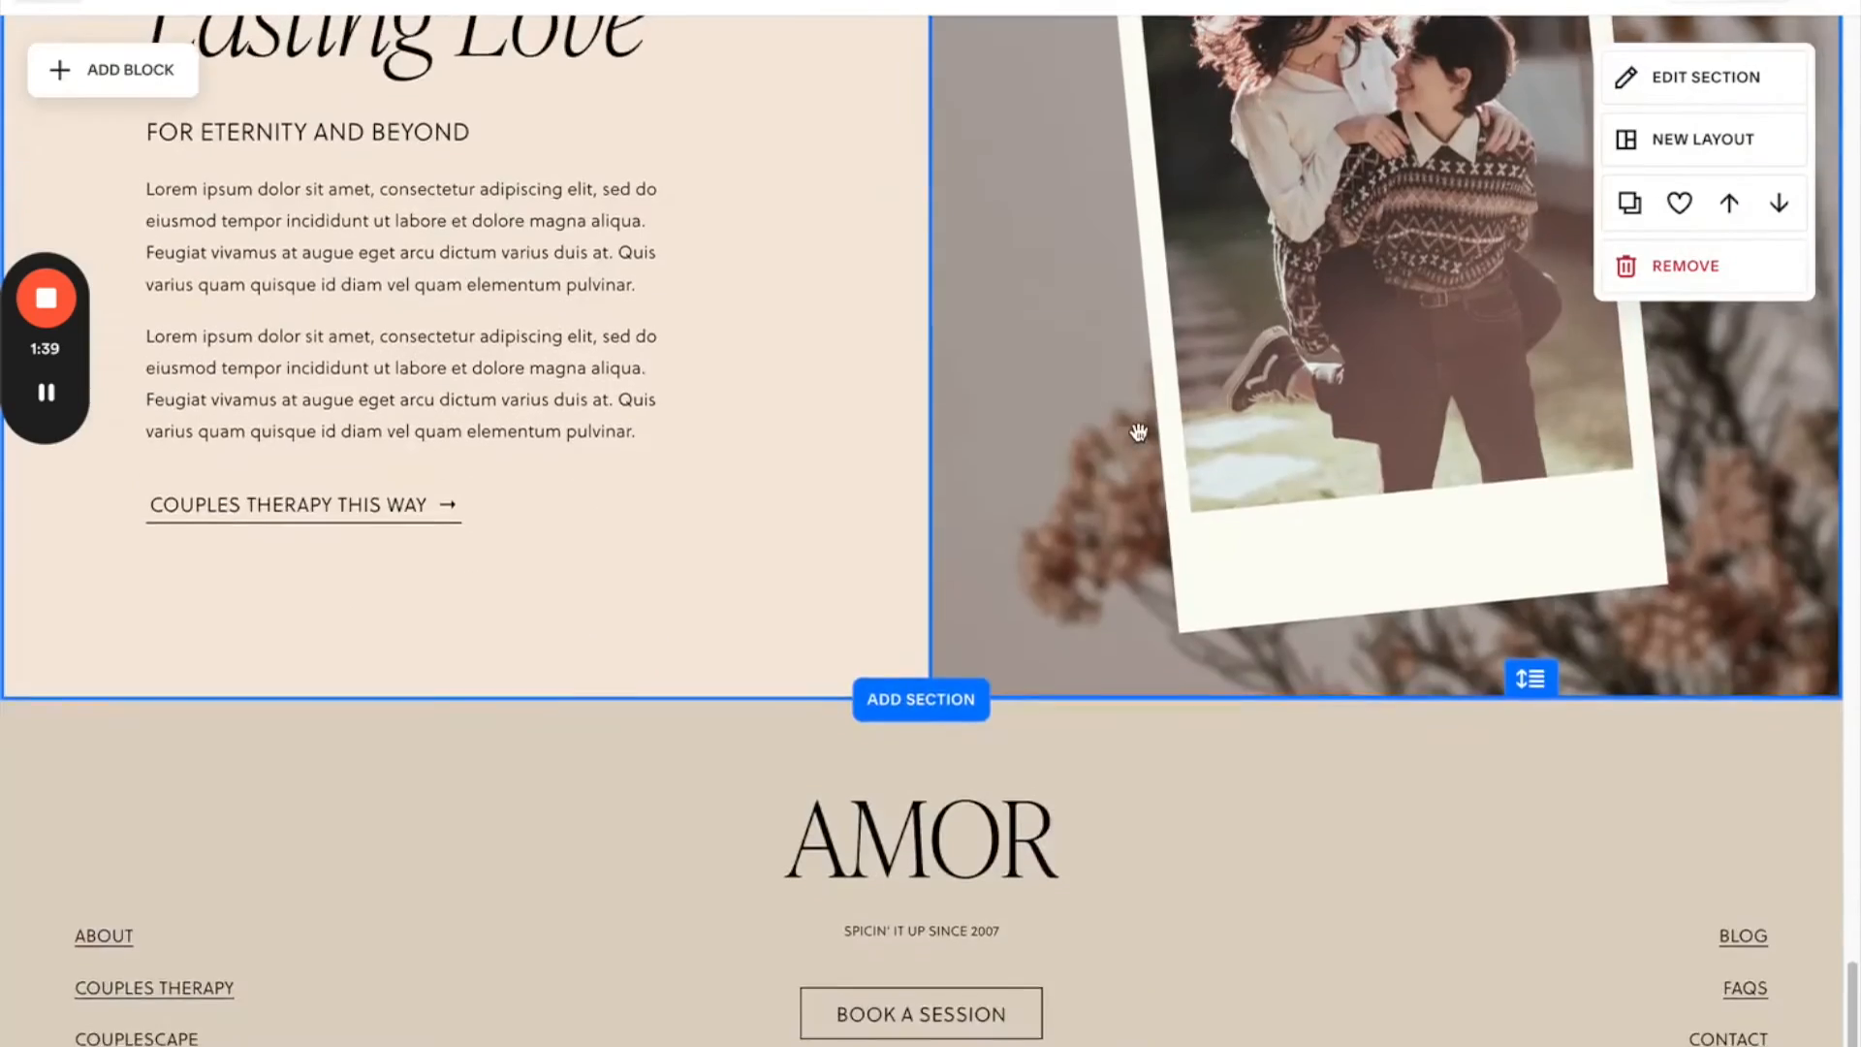
{"action": "scroll", "coordinate": [1124, 475], "scroll_direction": "up", "scroll_amount": 5}
{"action": "scroll", "coordinate": [1101, 520], "scroll_direction": "up", "scroll_amount": 5}
{"action": "scroll", "coordinate": [1101, 520], "scroll_direction": "down", "scroll_amount": 12}
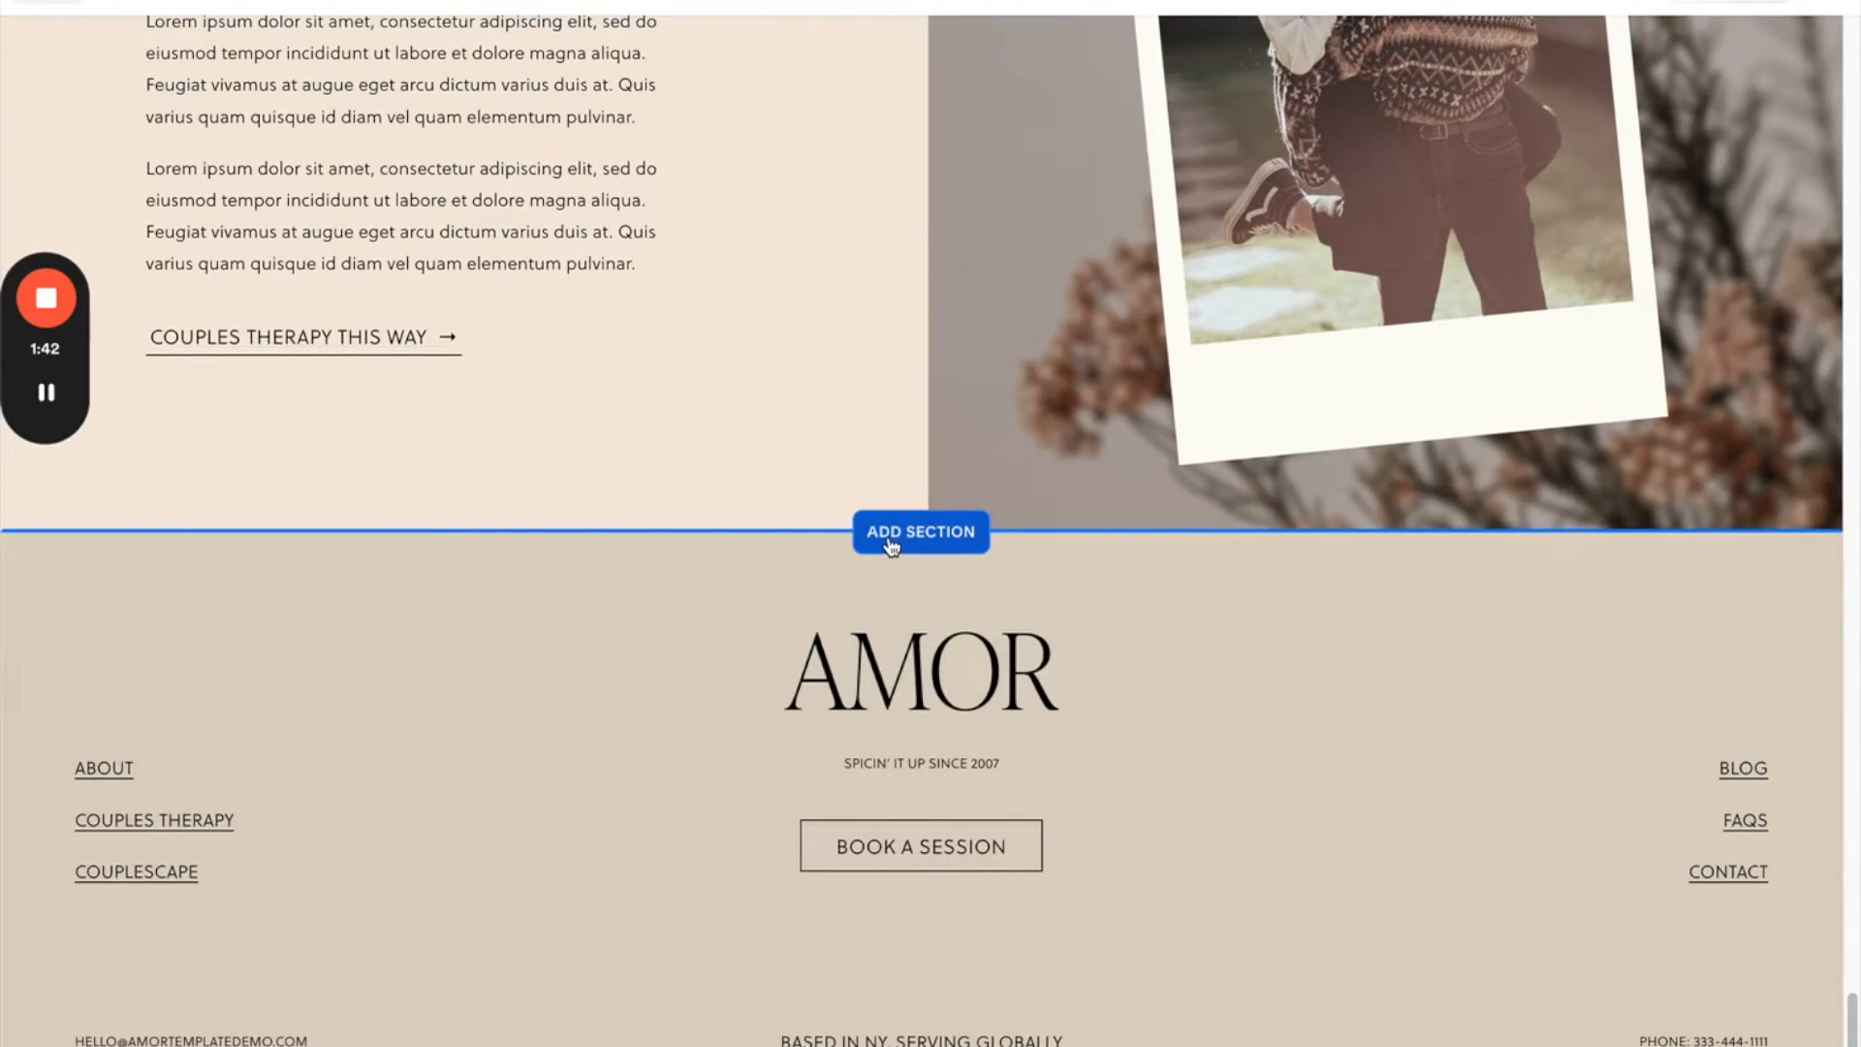
{"action": "left_click", "coordinate": [890, 546]}
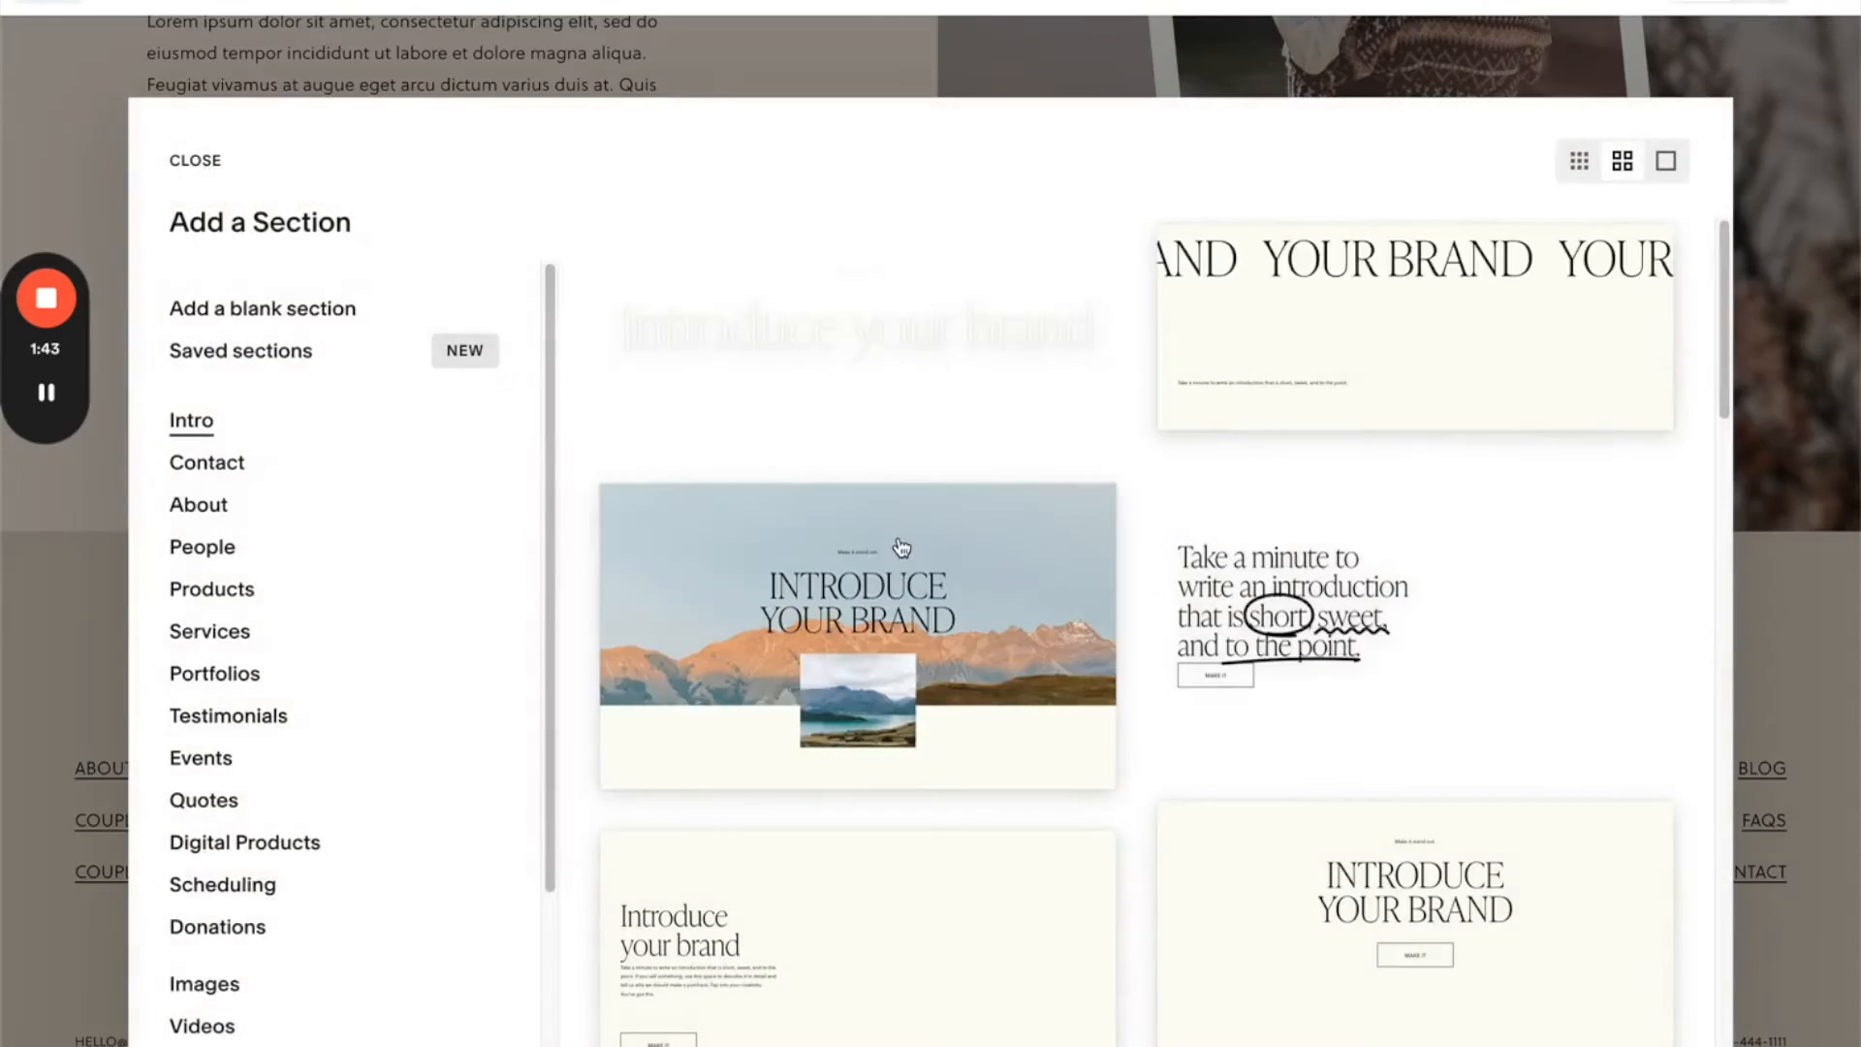
{"action": "left_click", "coordinate": [289, 357]}
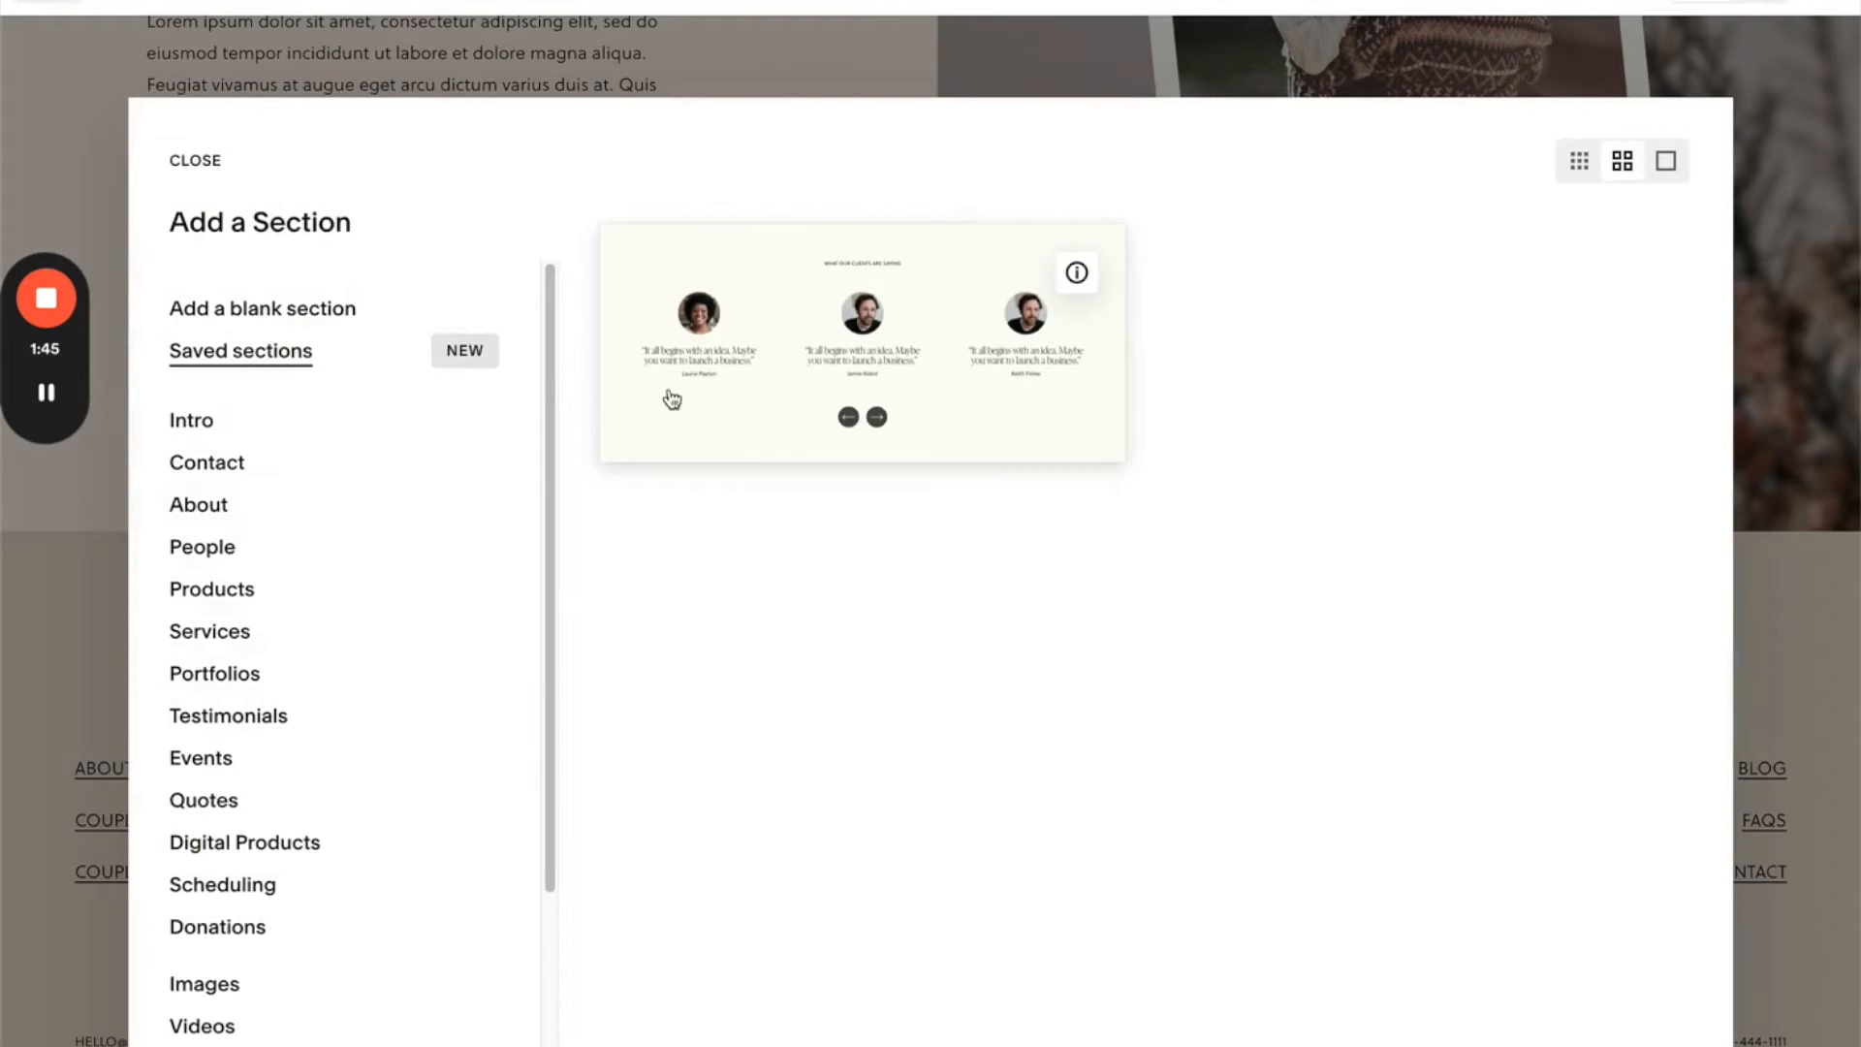
{"action": "mouse_move", "coordinate": [761, 245]}
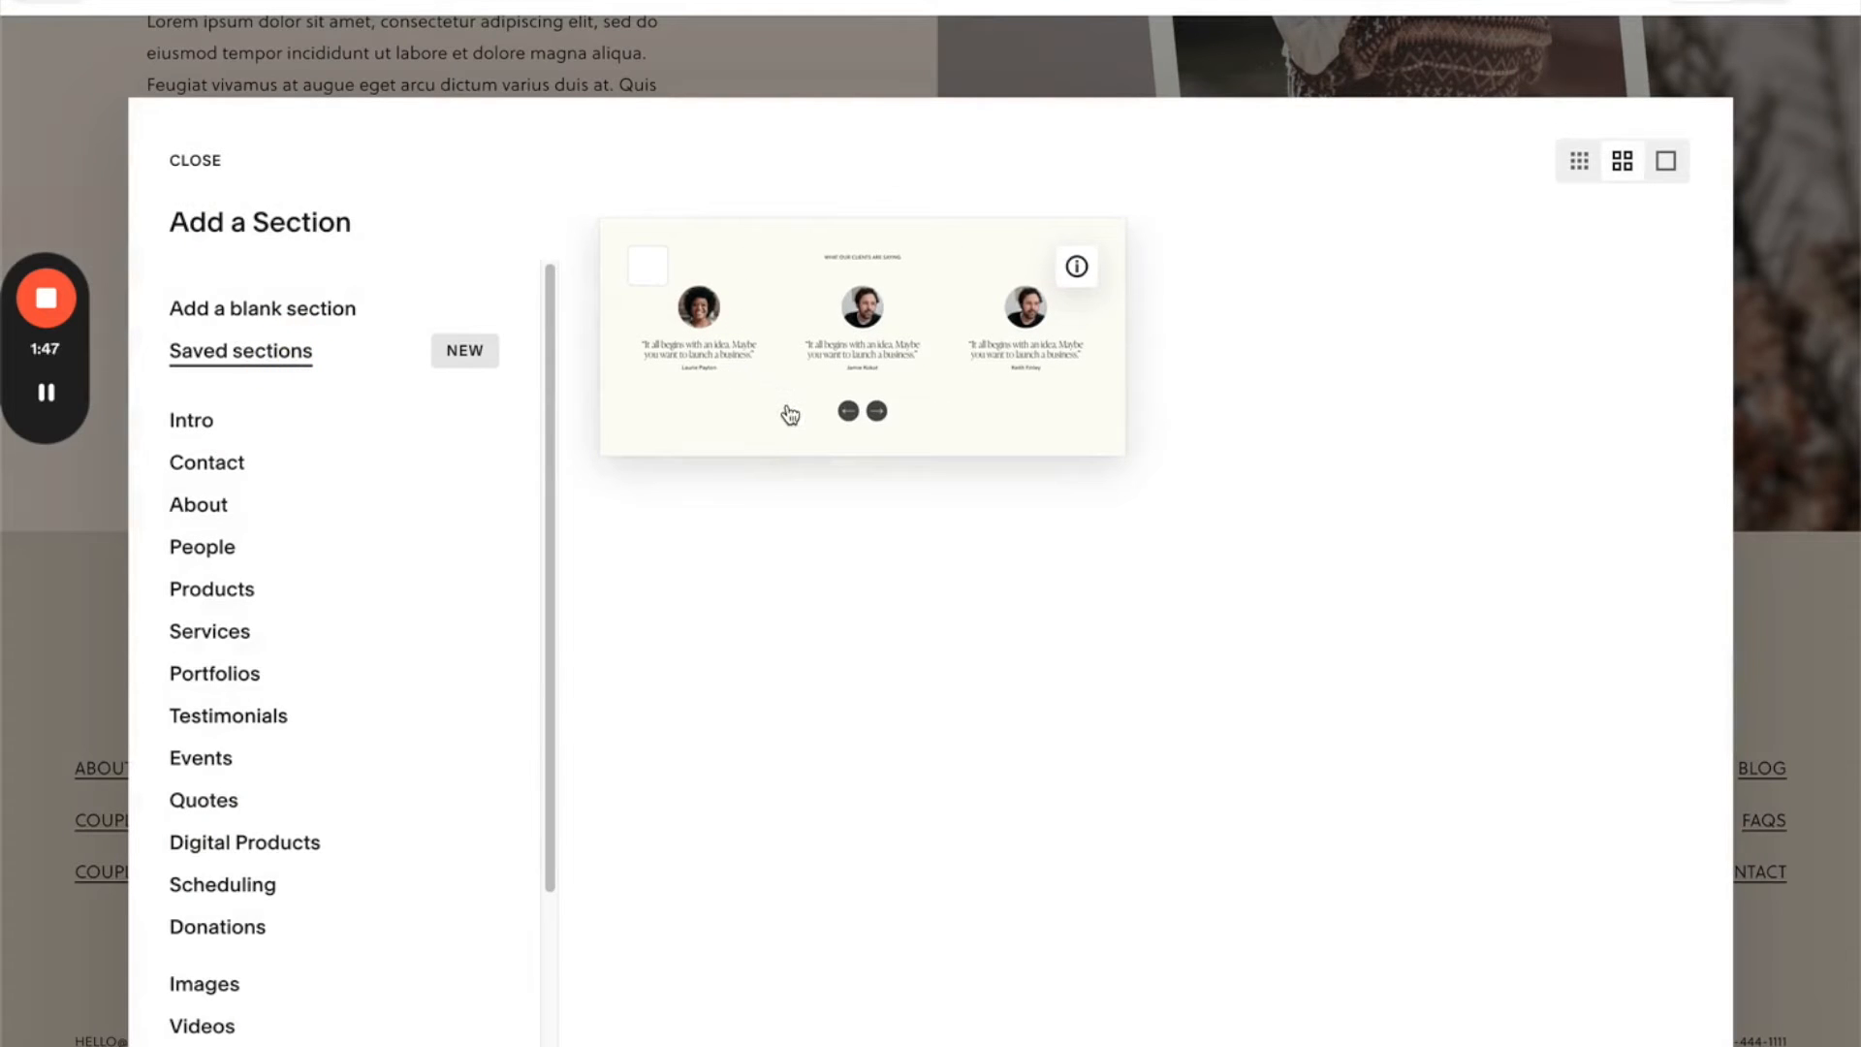
{"action": "left_click", "coordinate": [805, 361]}
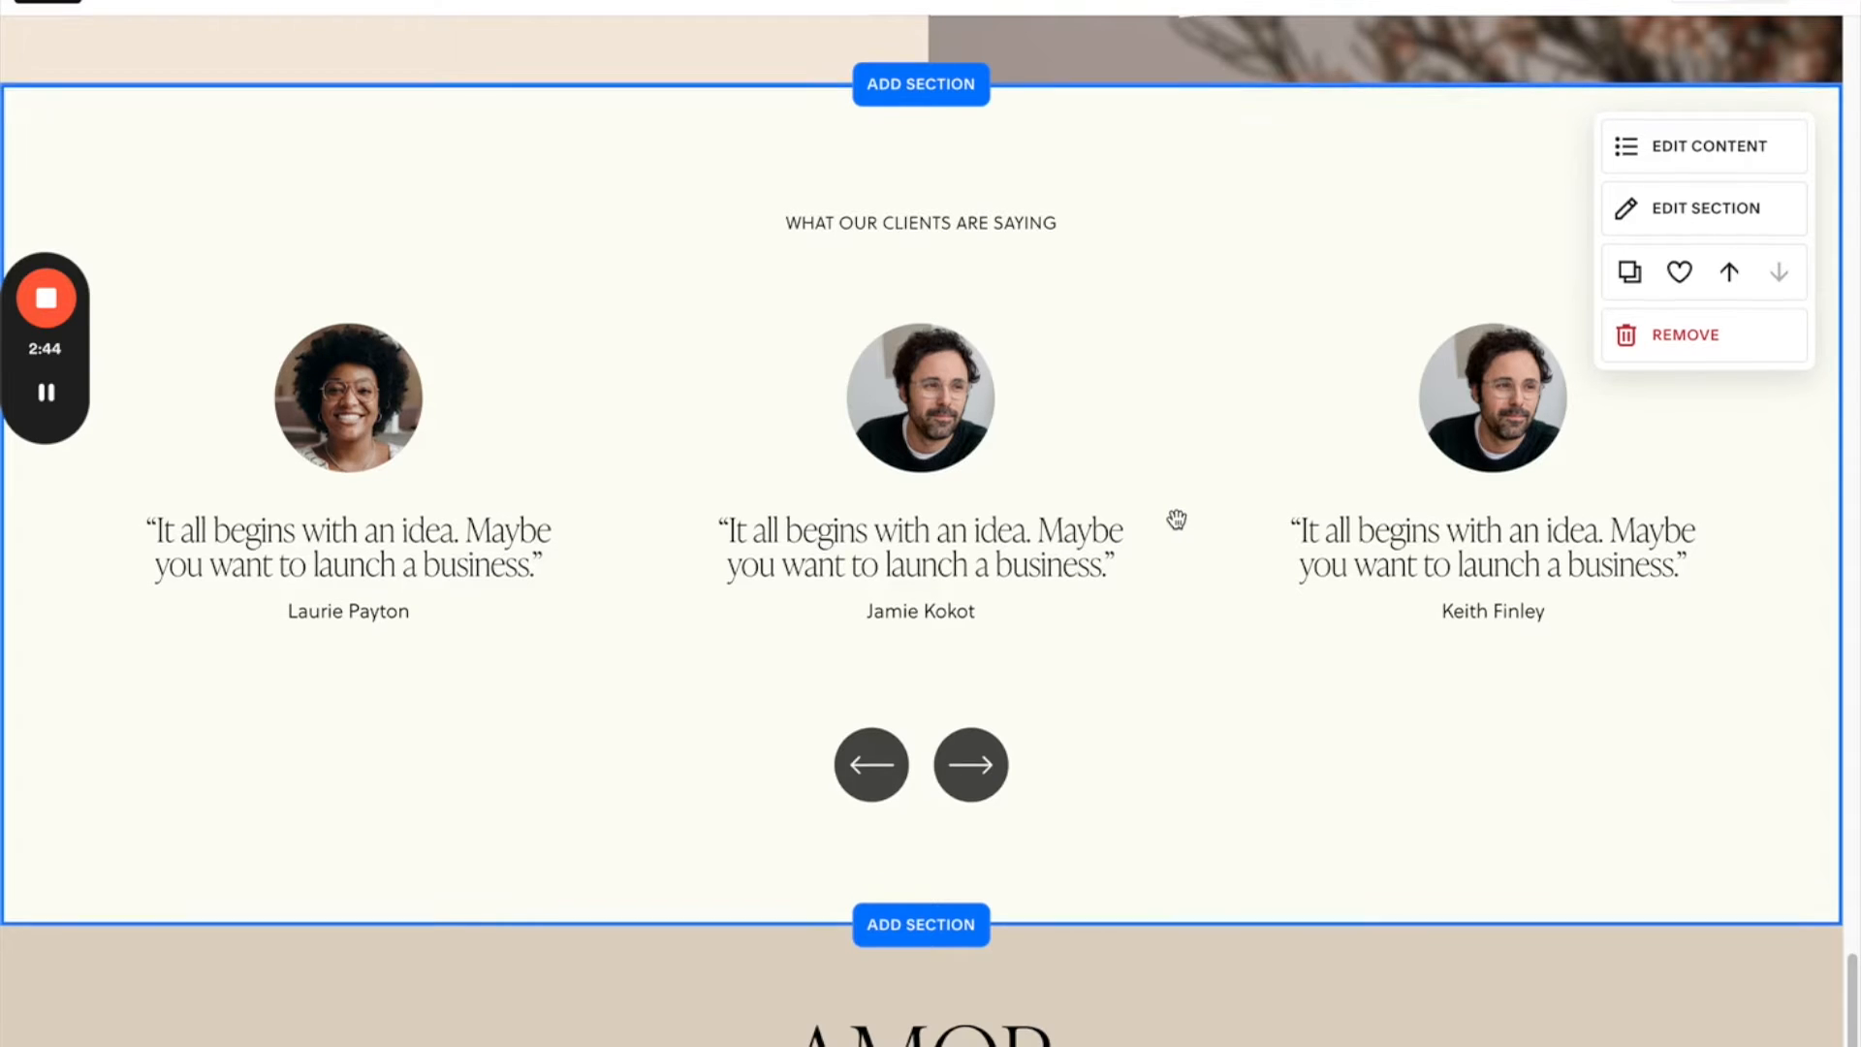
{"action": "scroll", "coordinate": [1177, 520], "scroll_direction": "down", "scroll_amount": 1}
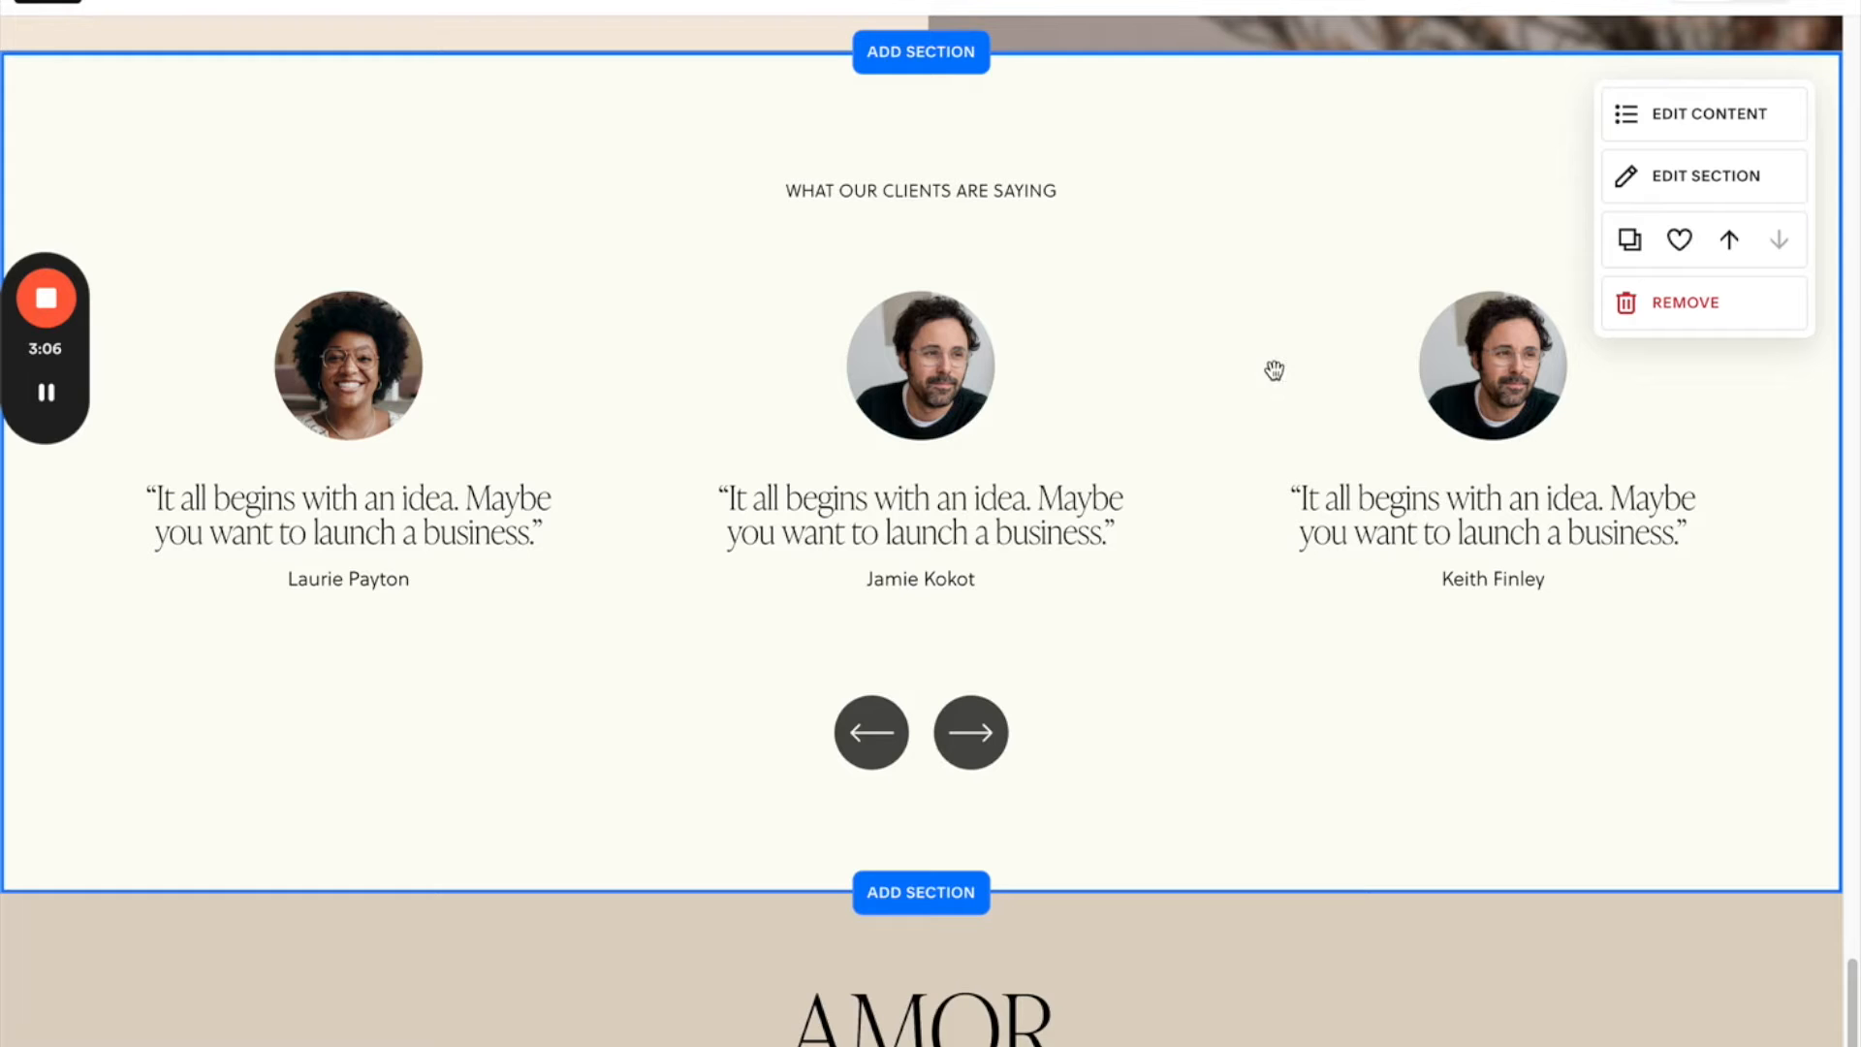
- Leave the About page editor and look over the Home and About pages
{"action": "left_click", "coordinate": [71, 10]}
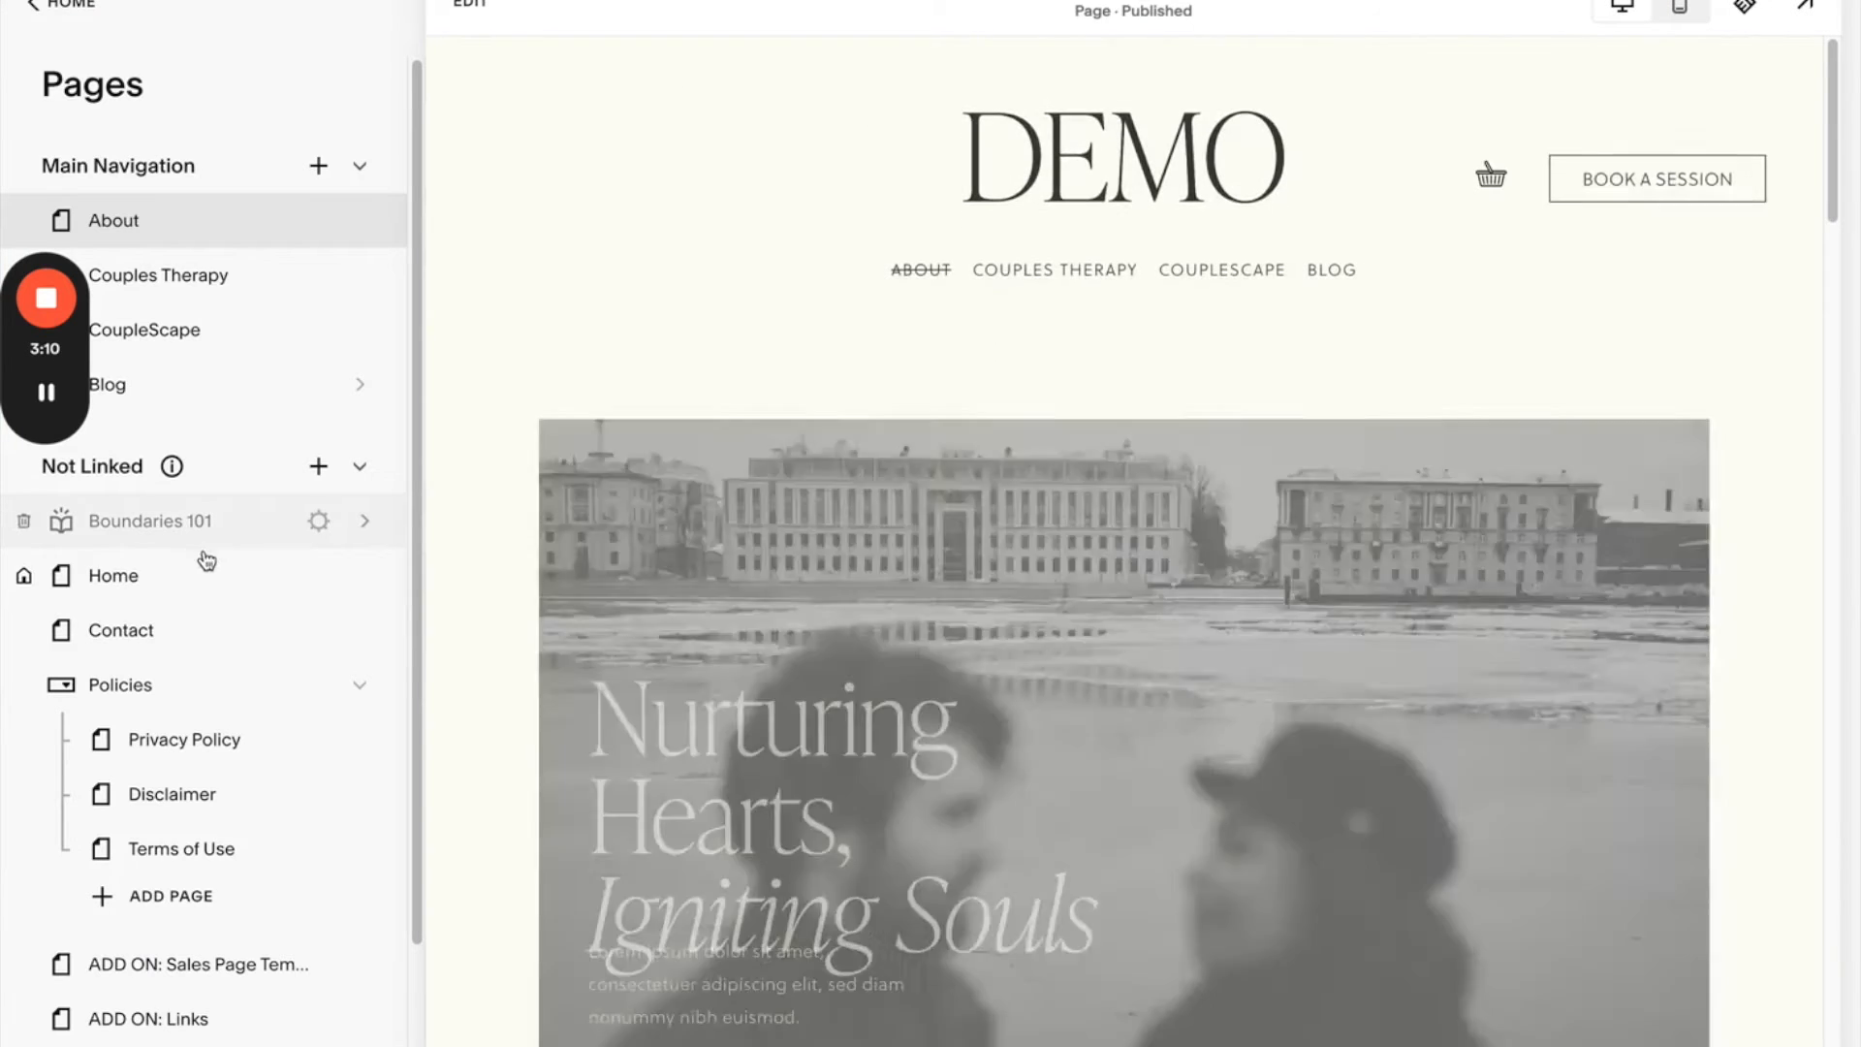
{"action": "left_click", "coordinate": [199, 579]}
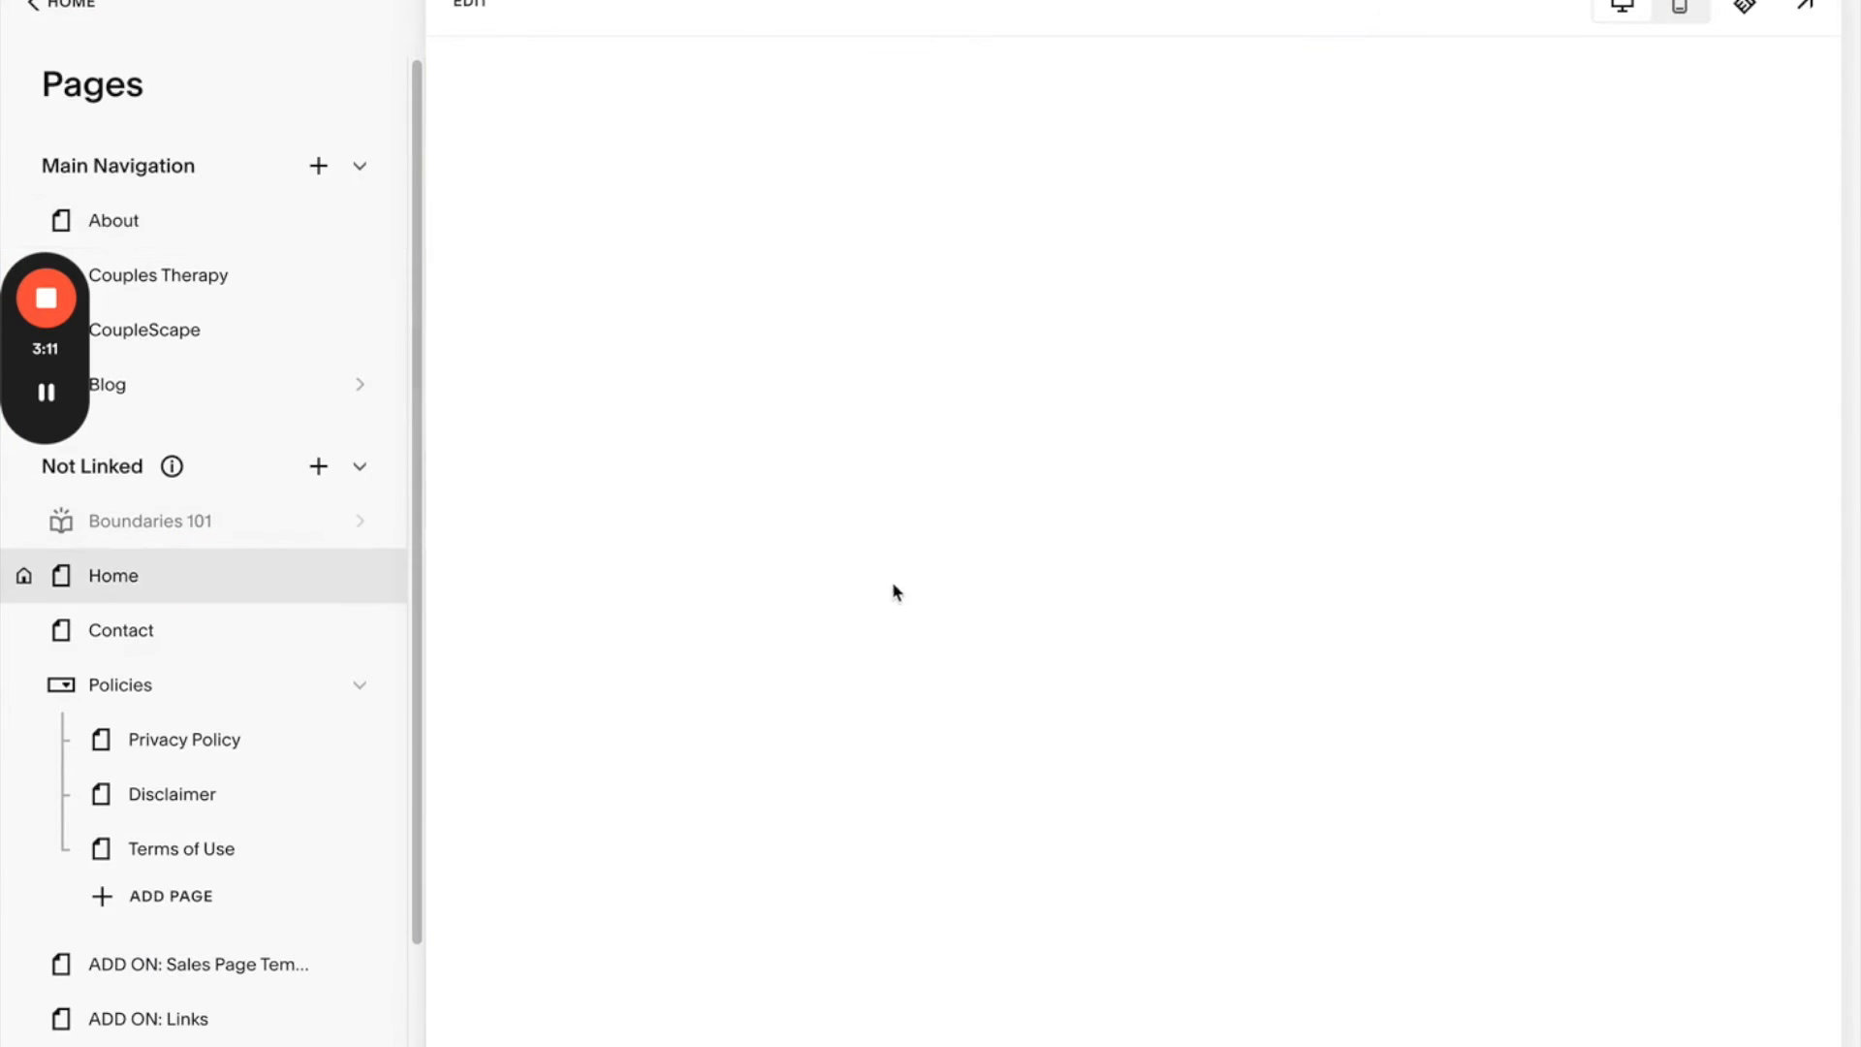
{"action": "scroll", "coordinate": [903, 630], "scroll_direction": "down", "scroll_amount": 2}
{"action": "left_click", "coordinate": [216, 209]}
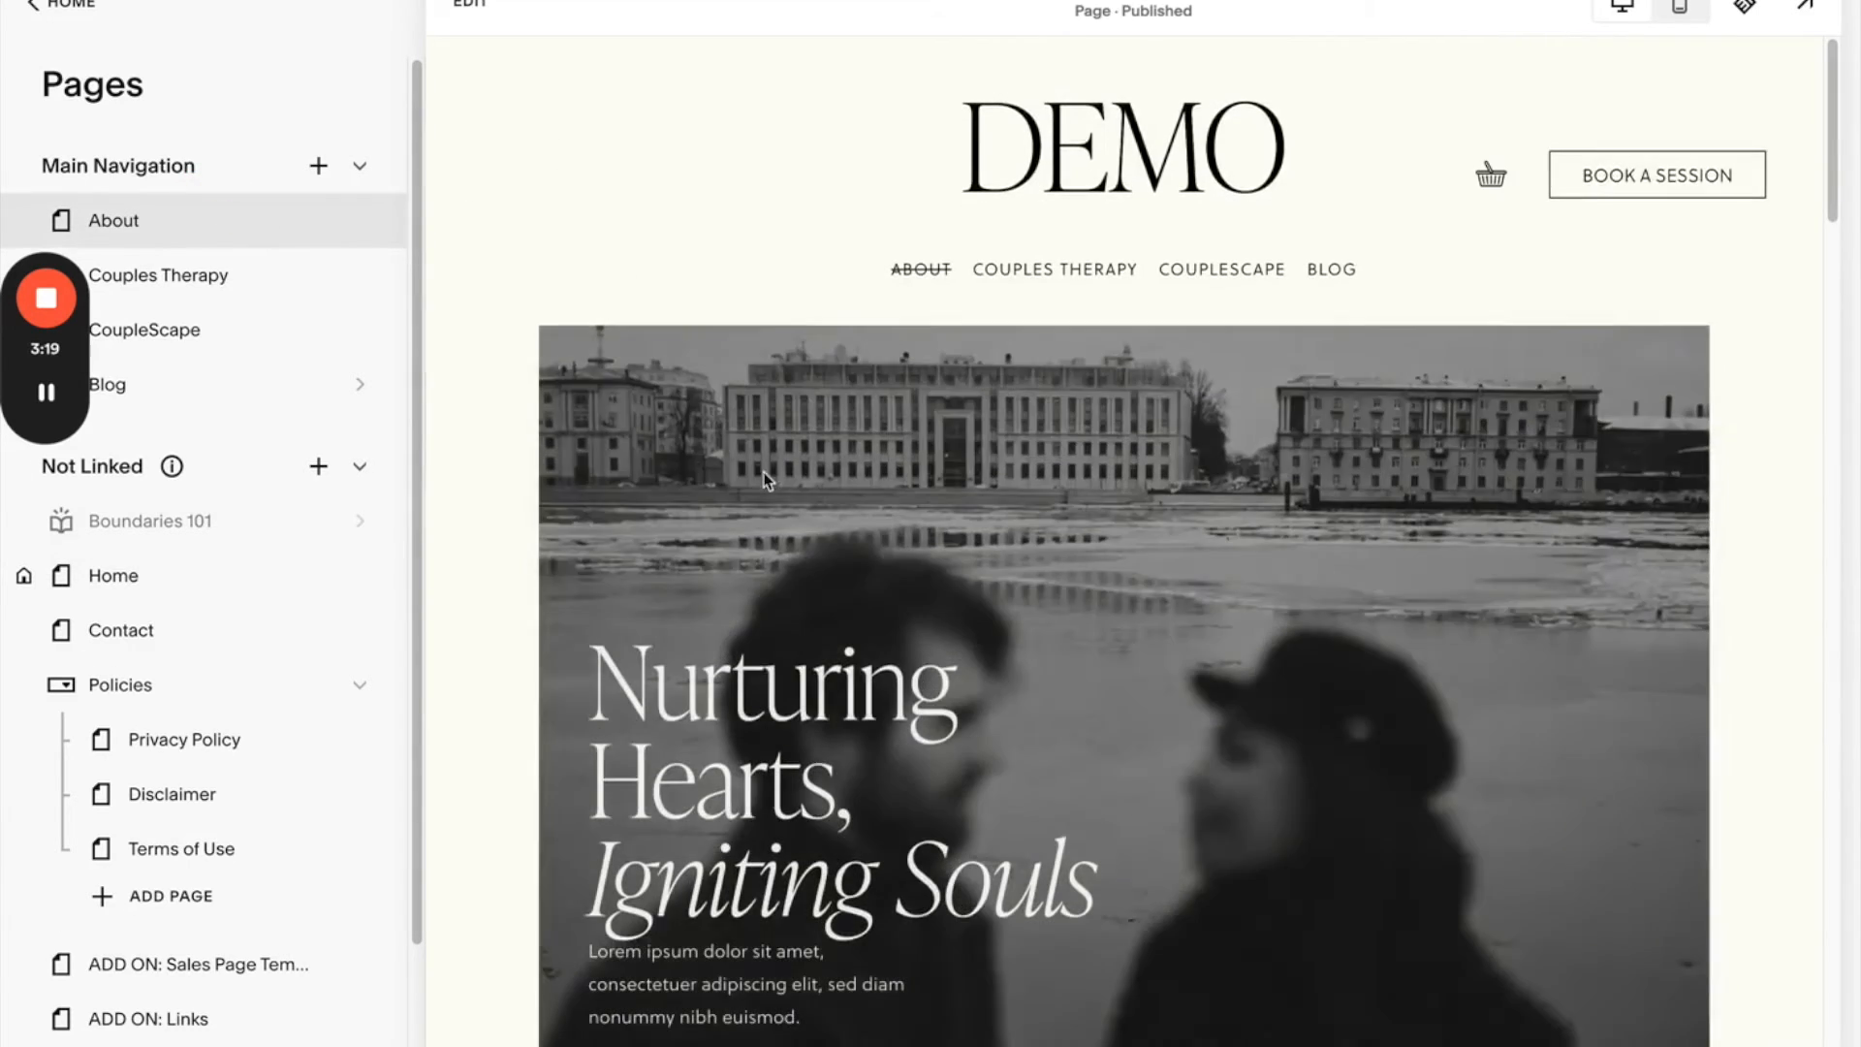
{"action": "scroll", "coordinate": [754, 649], "scroll_direction": "down", "scroll_amount": 20}
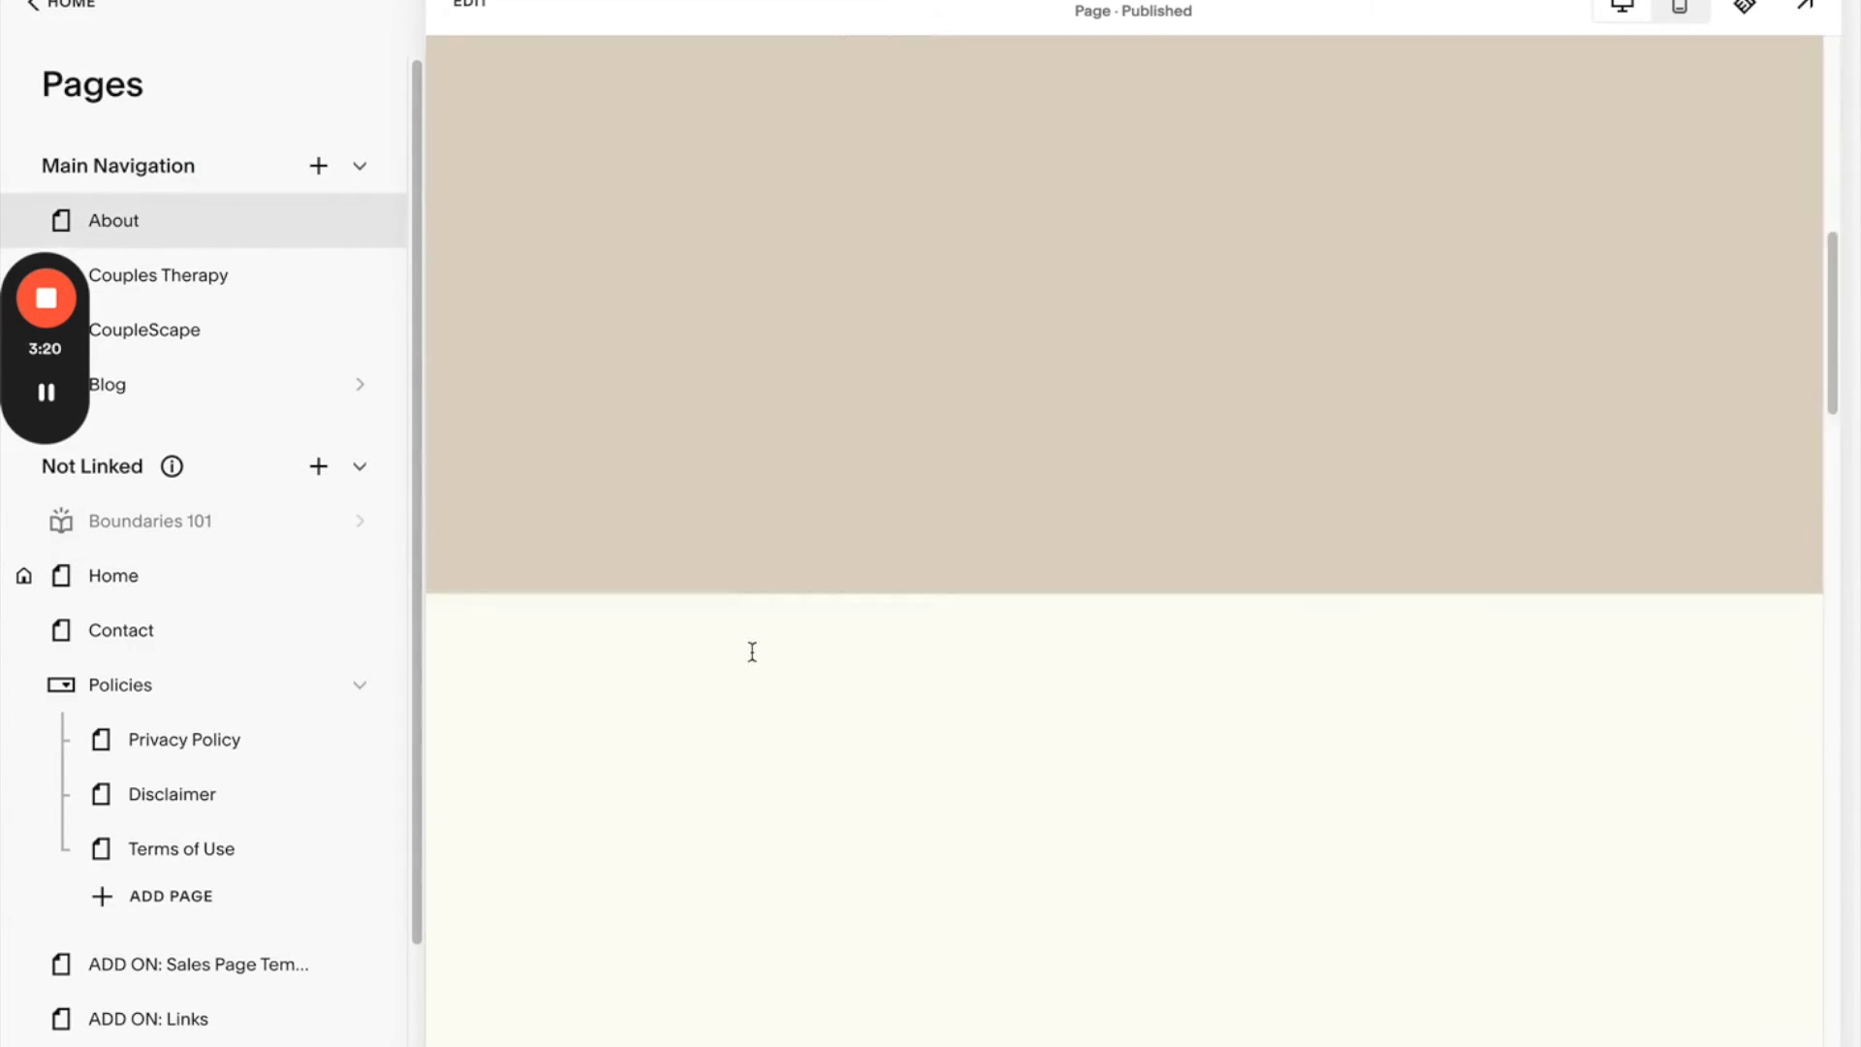
{"action": "scroll", "coordinate": [754, 661], "scroll_direction": "down", "scroll_amount": 2}
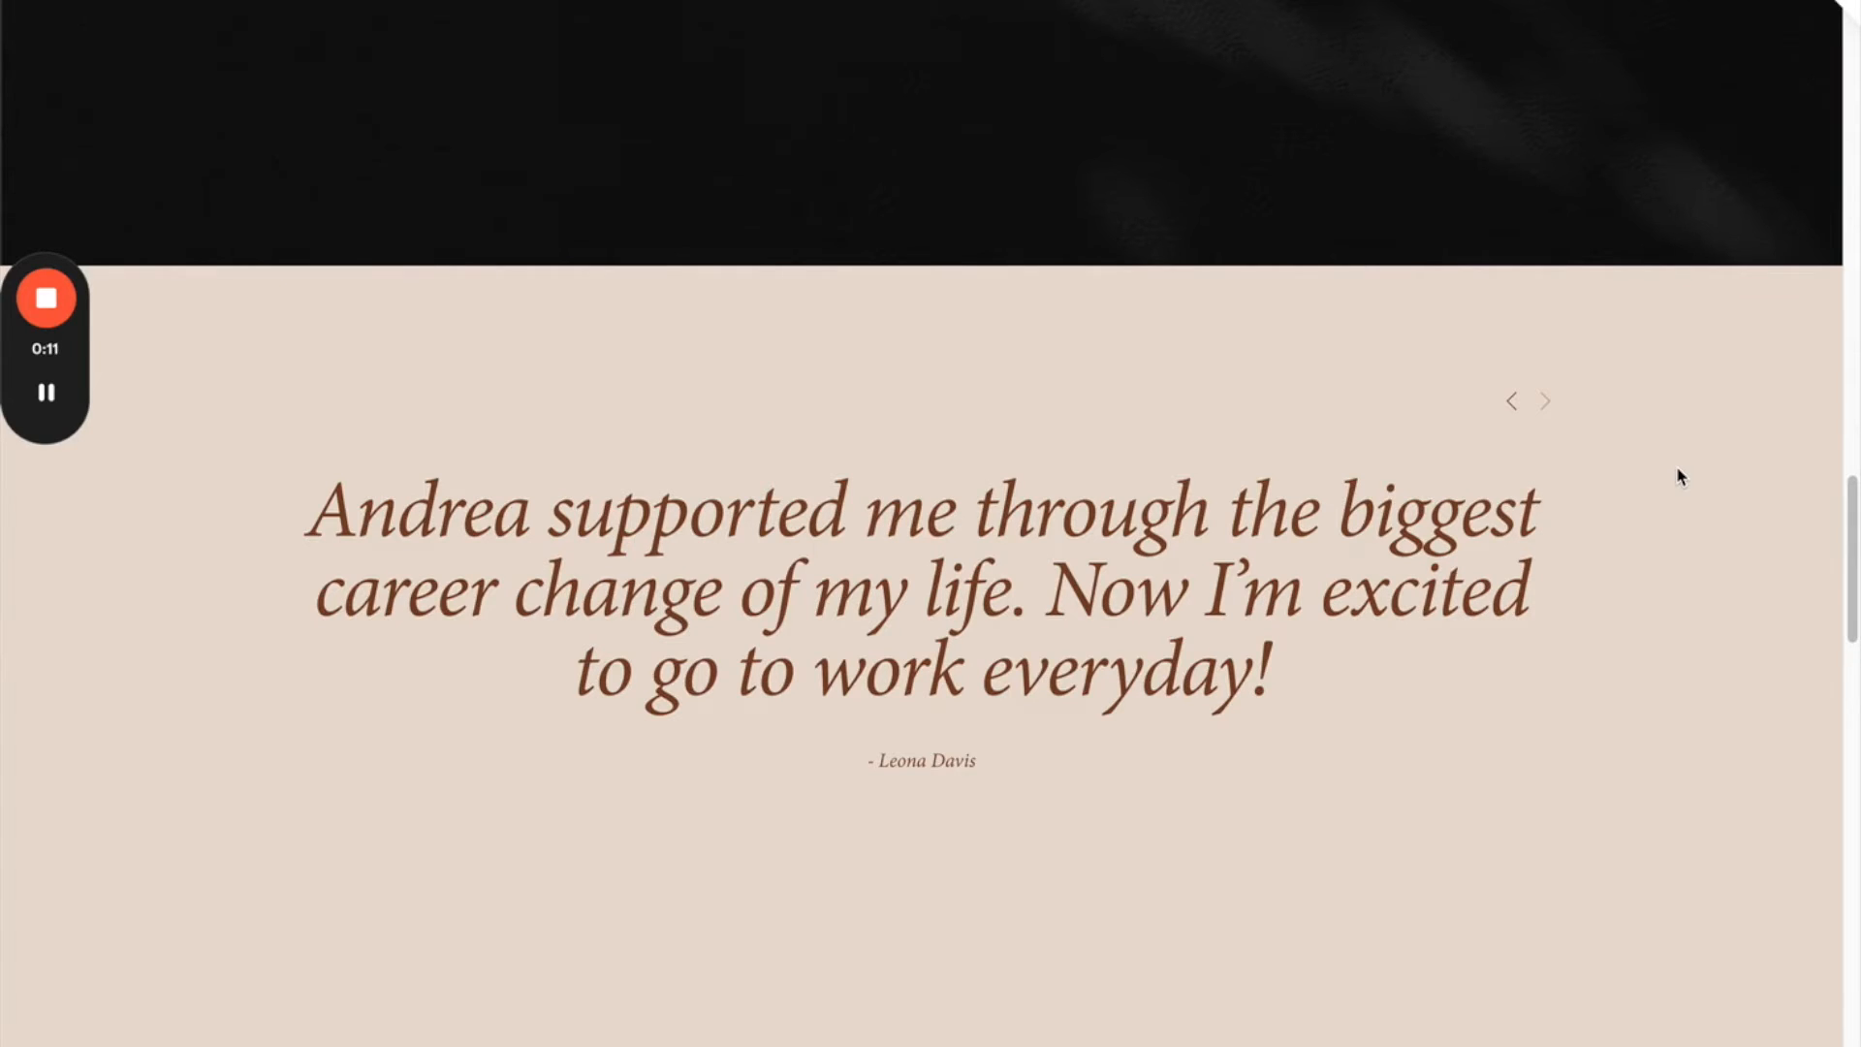
- Examine the testimonial sliders on the two example websites, moving through their quotes
{"action": "left_click", "coordinate": [1545, 402]}
{"action": "scroll", "coordinate": [1512, 411], "scroll_direction": "down", "scroll_amount": 10}
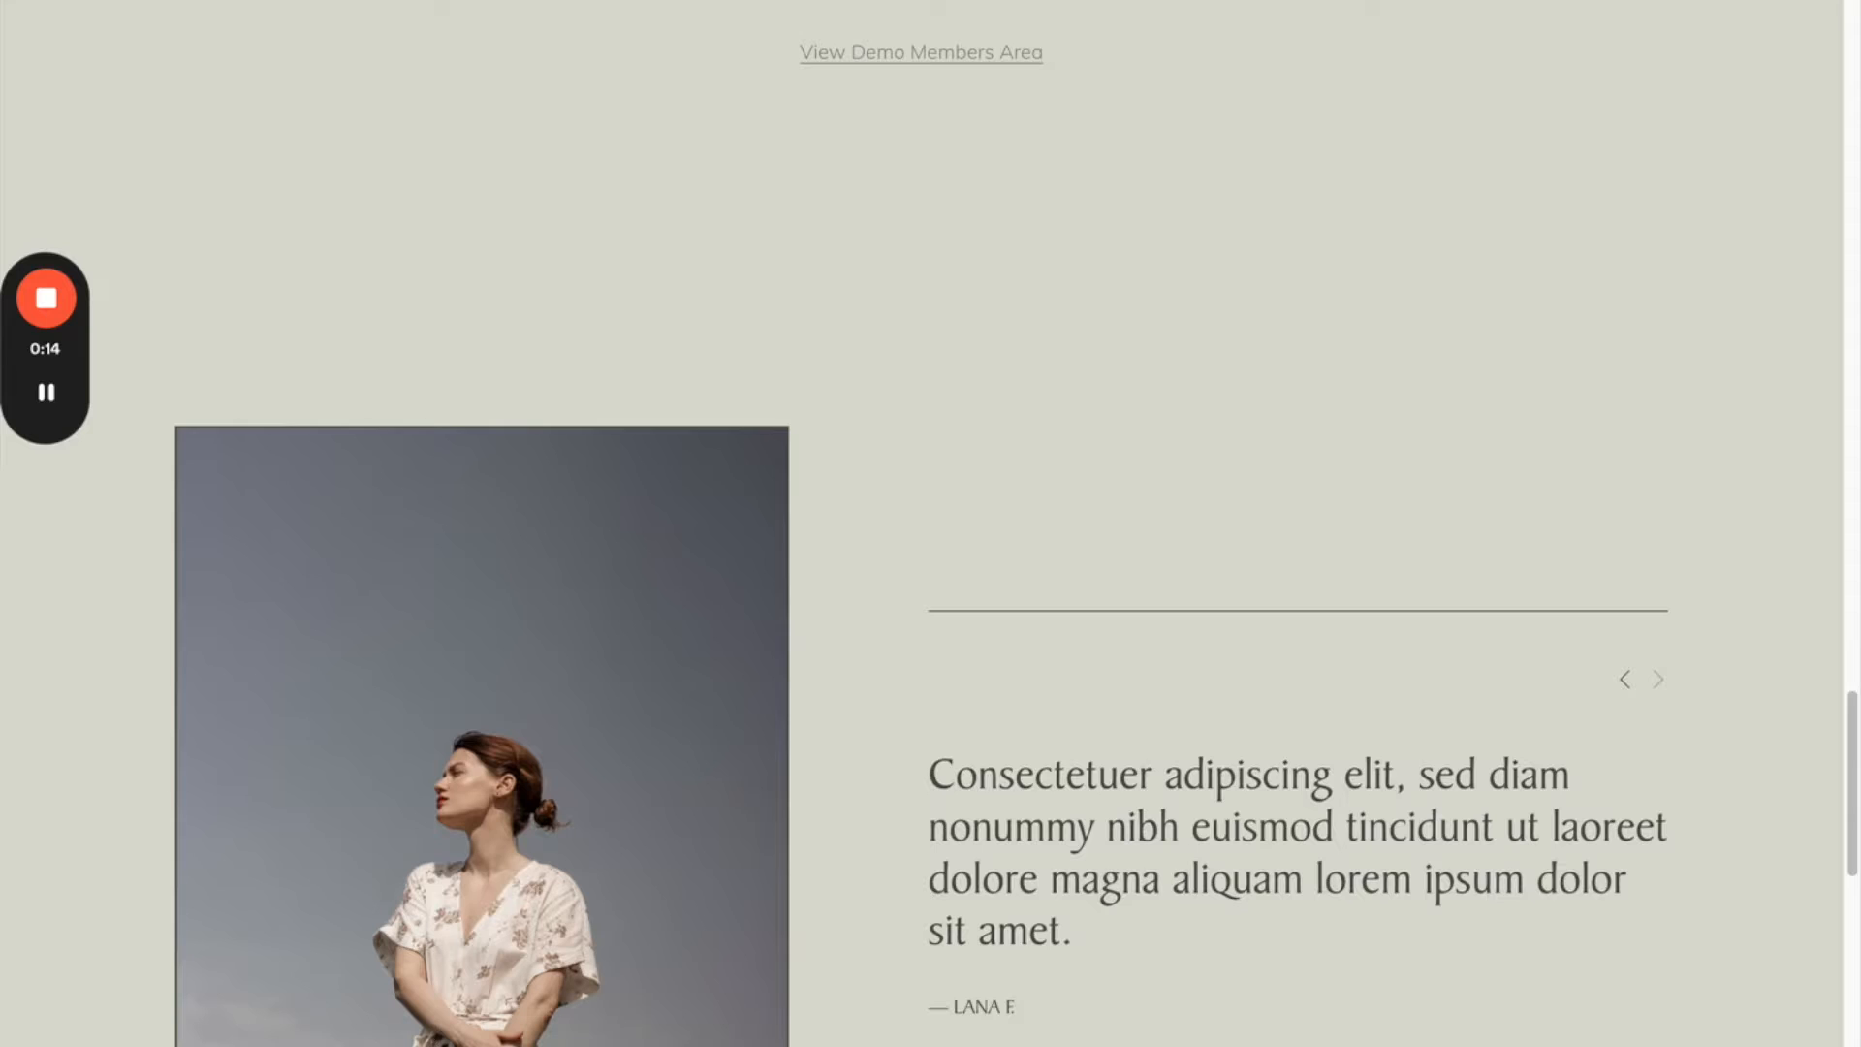
{"action": "scroll", "coordinate": [1633, 614], "scroll_direction": "down", "scroll_amount": 3}
{"action": "left_click", "coordinate": [1653, 389]}
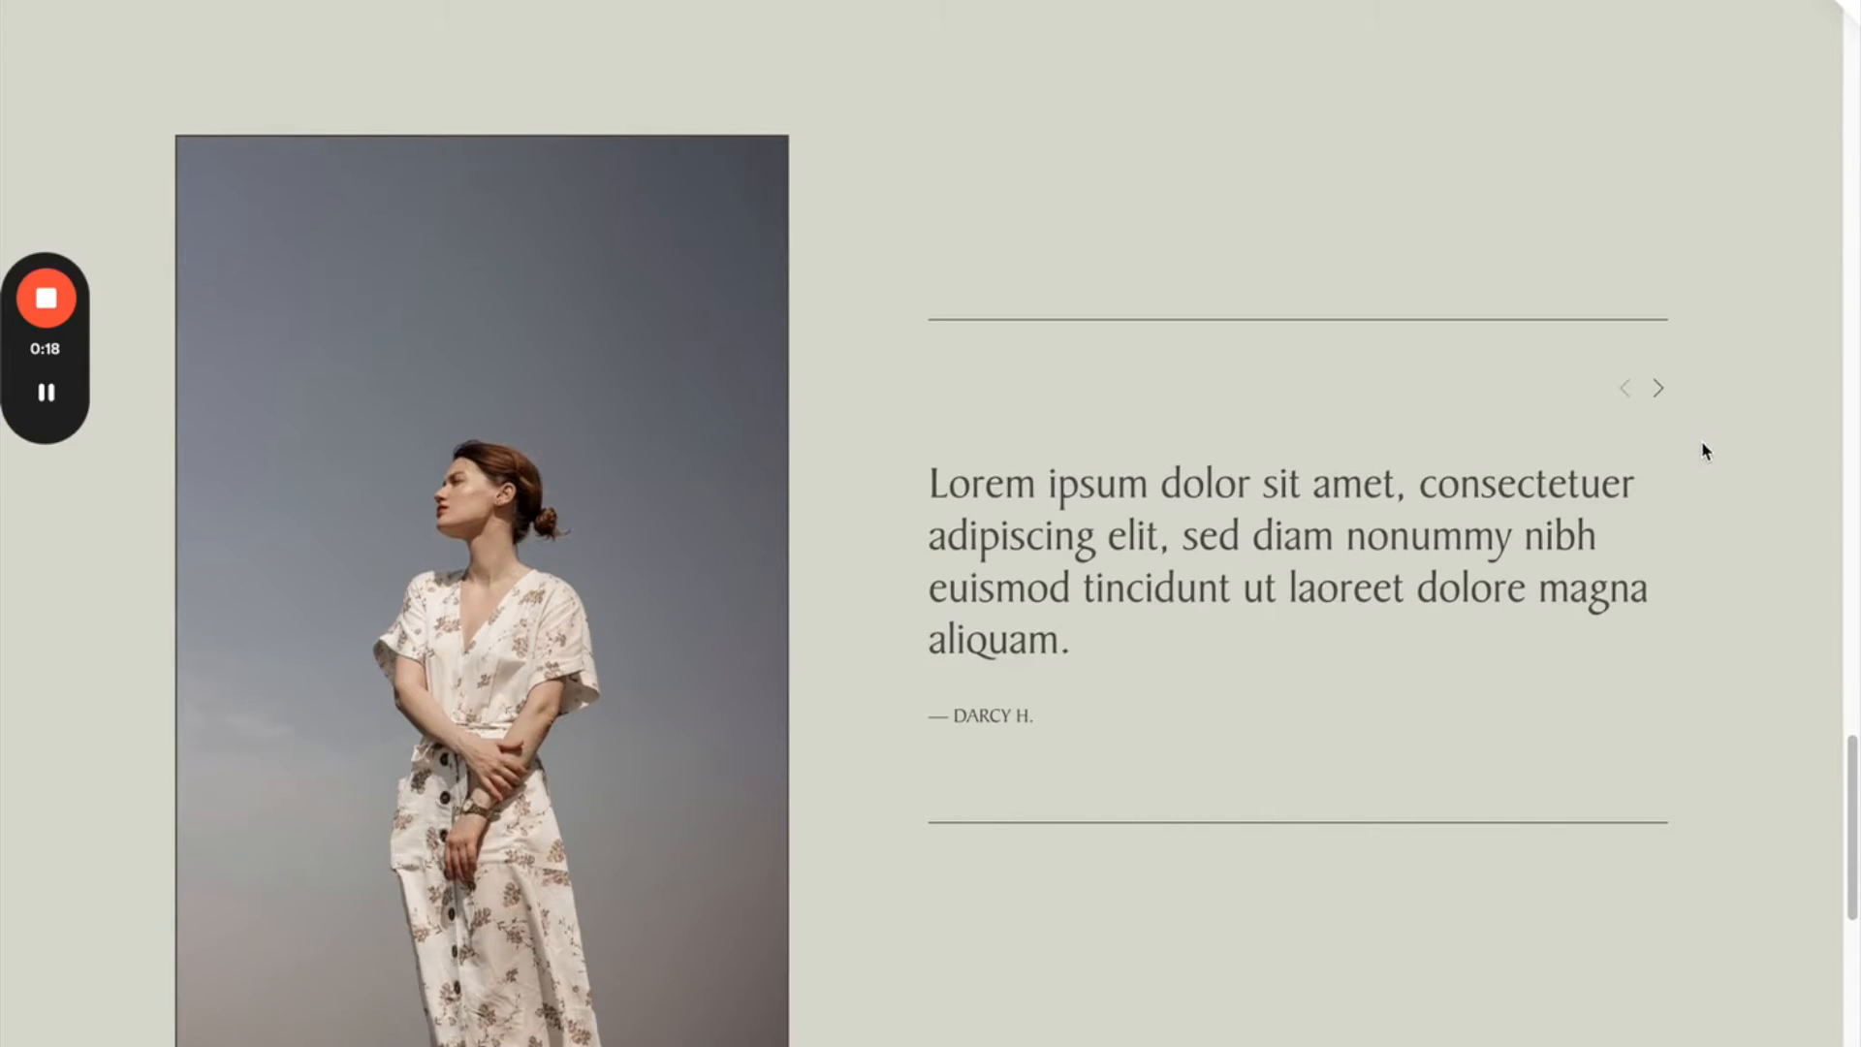
- Switch back to the Squarespace site and add a single-column blog page named Testimonials under Not Linked
{"action": "left_click", "coordinate": [375, 0]}
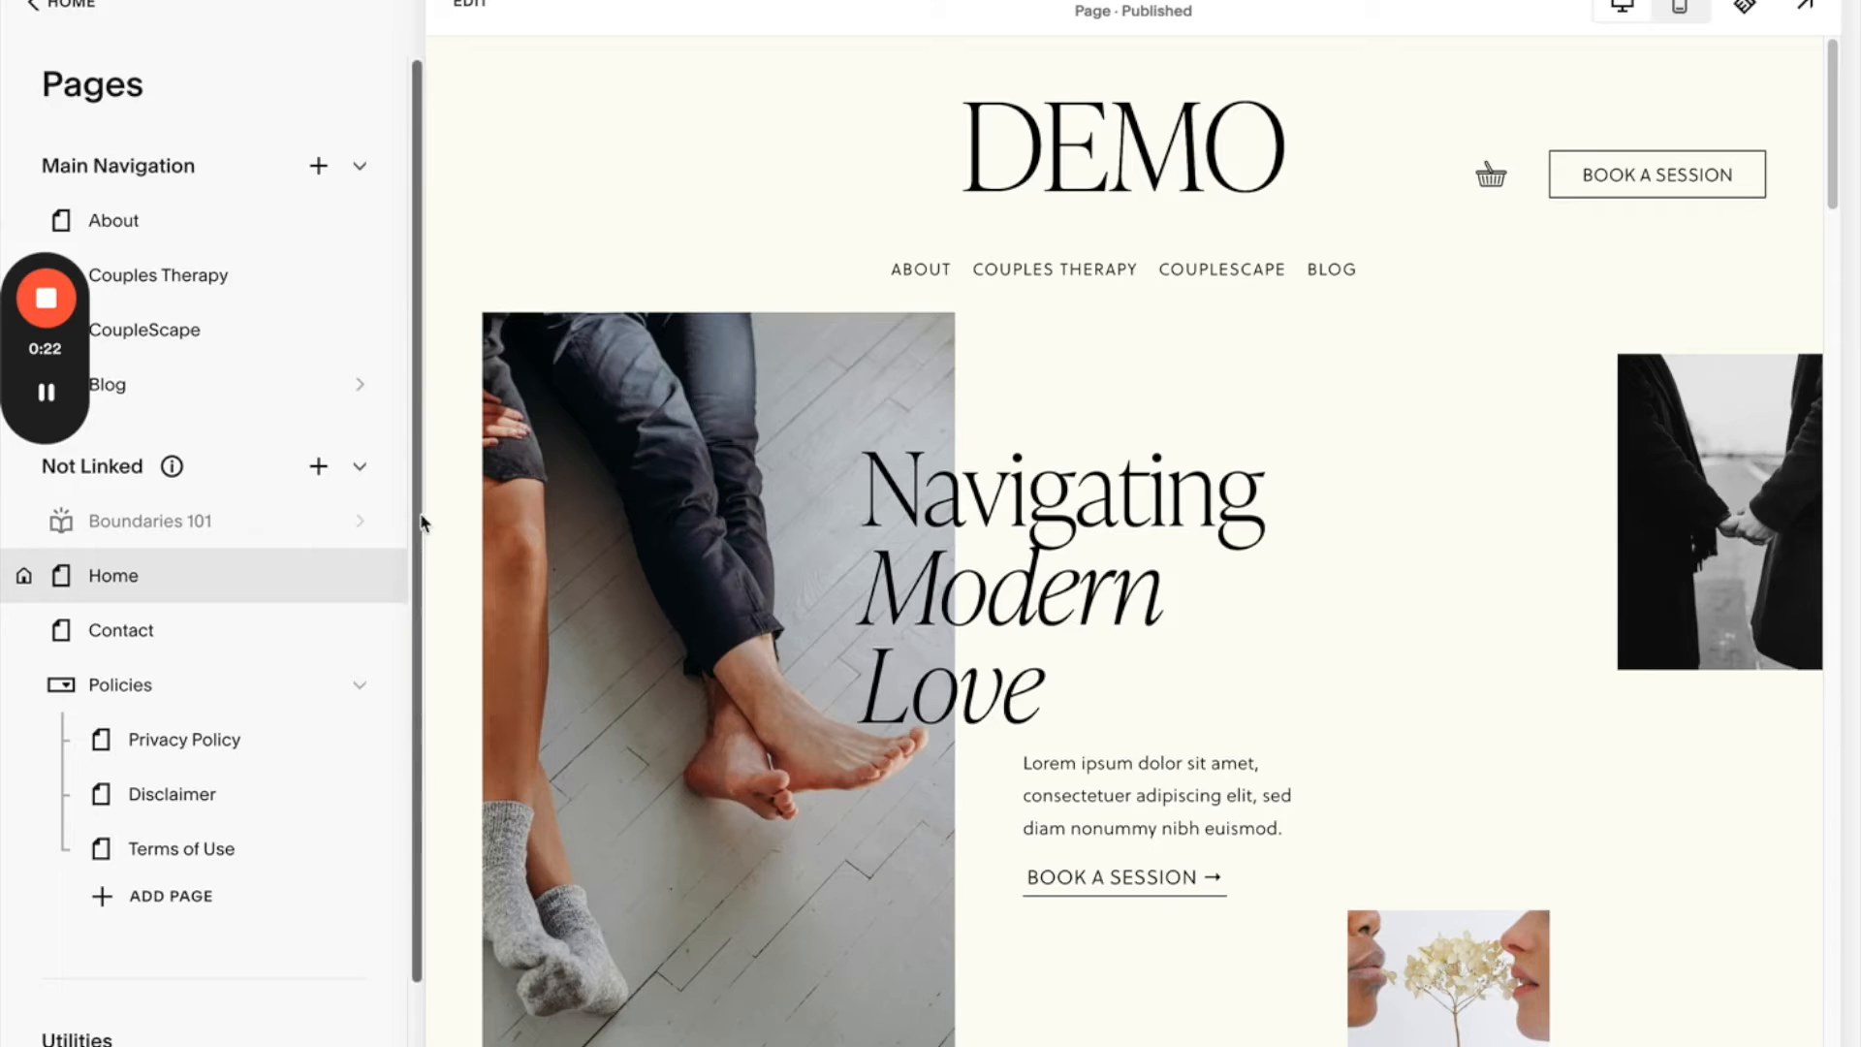
{"action": "mouse_move", "coordinate": [361, 577]}
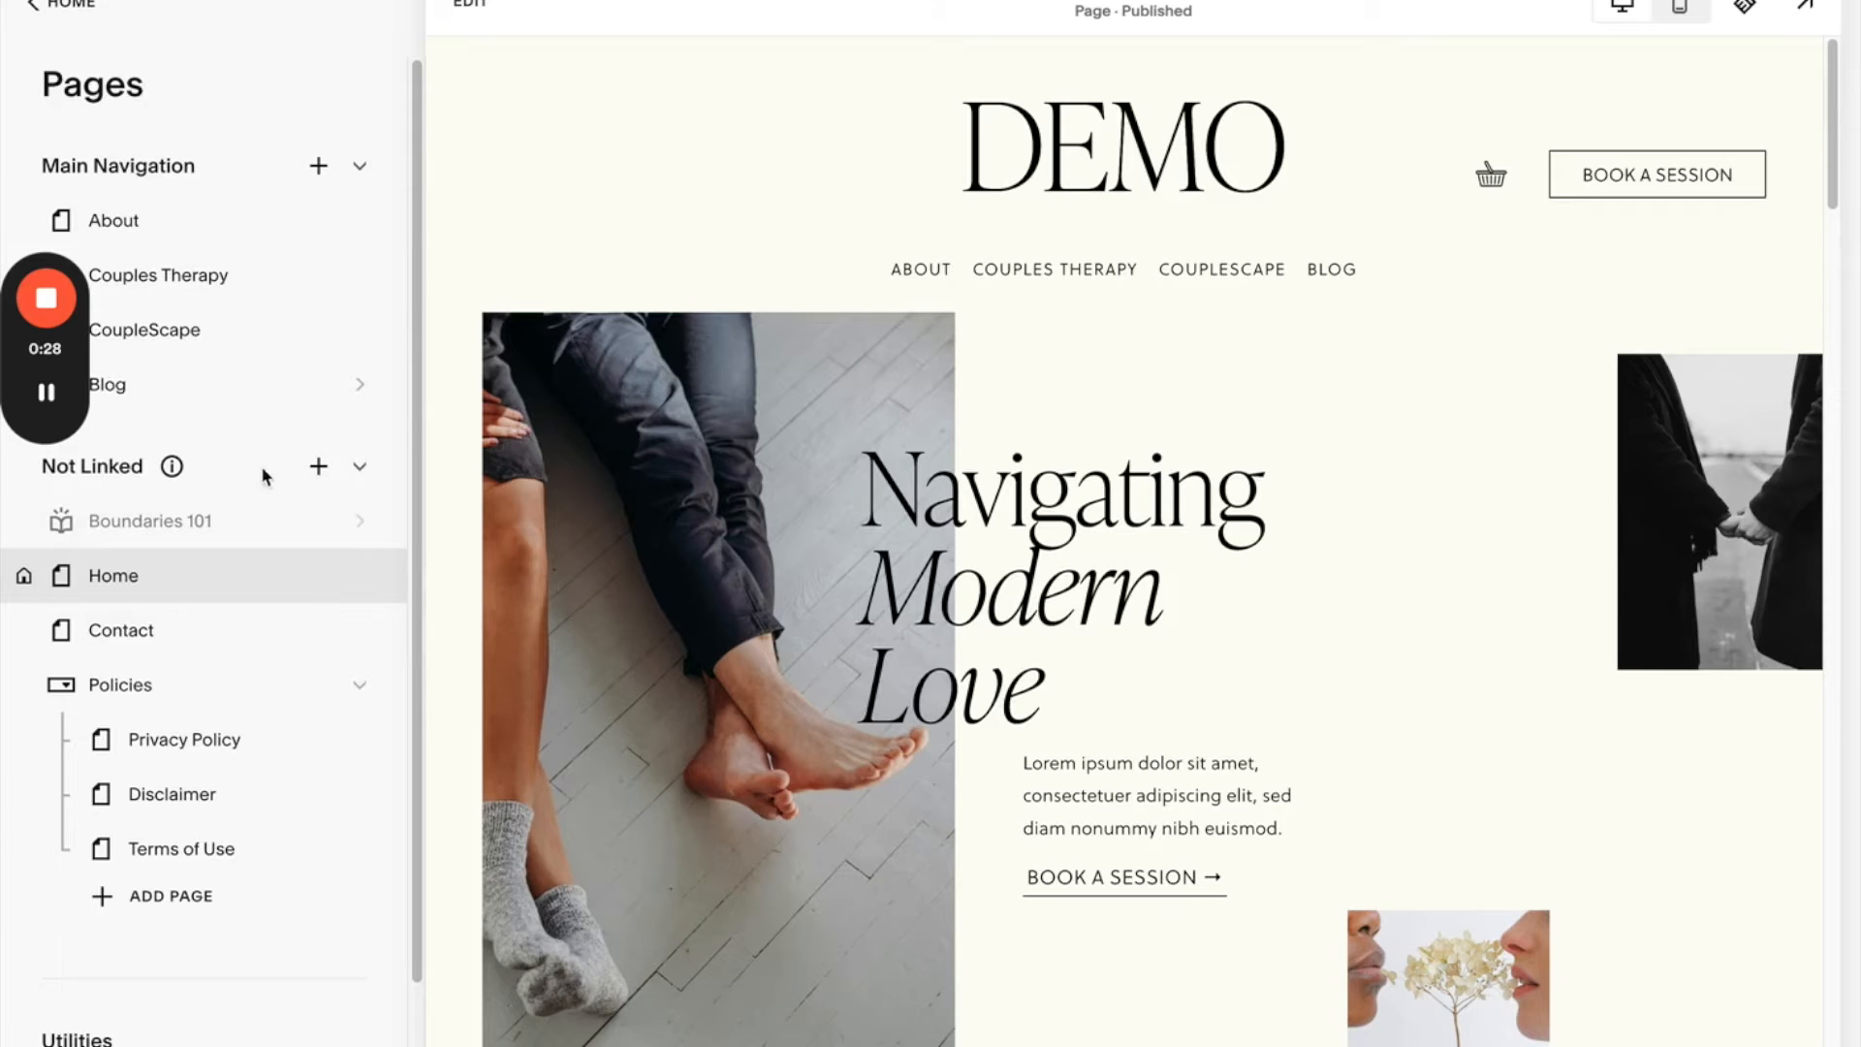
{"action": "left_click", "coordinate": [320, 468]}
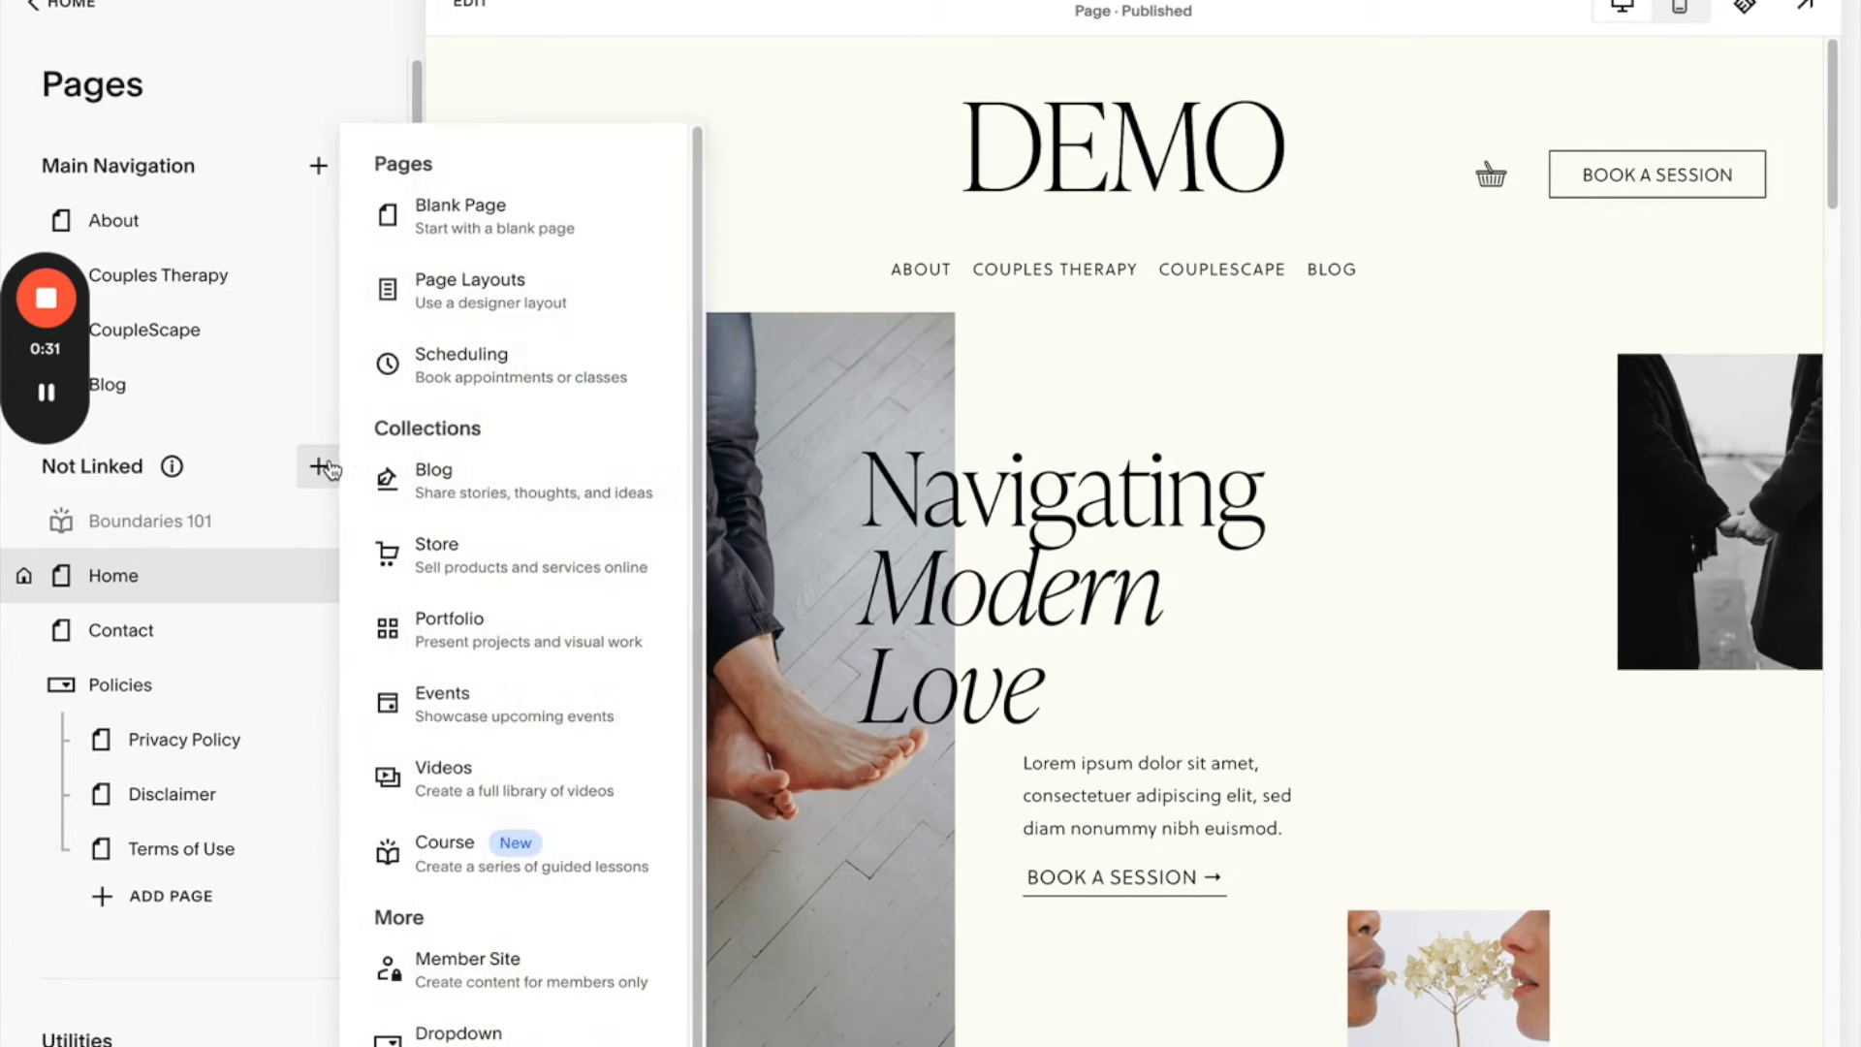
{"action": "left_click", "coordinate": [487, 488]}
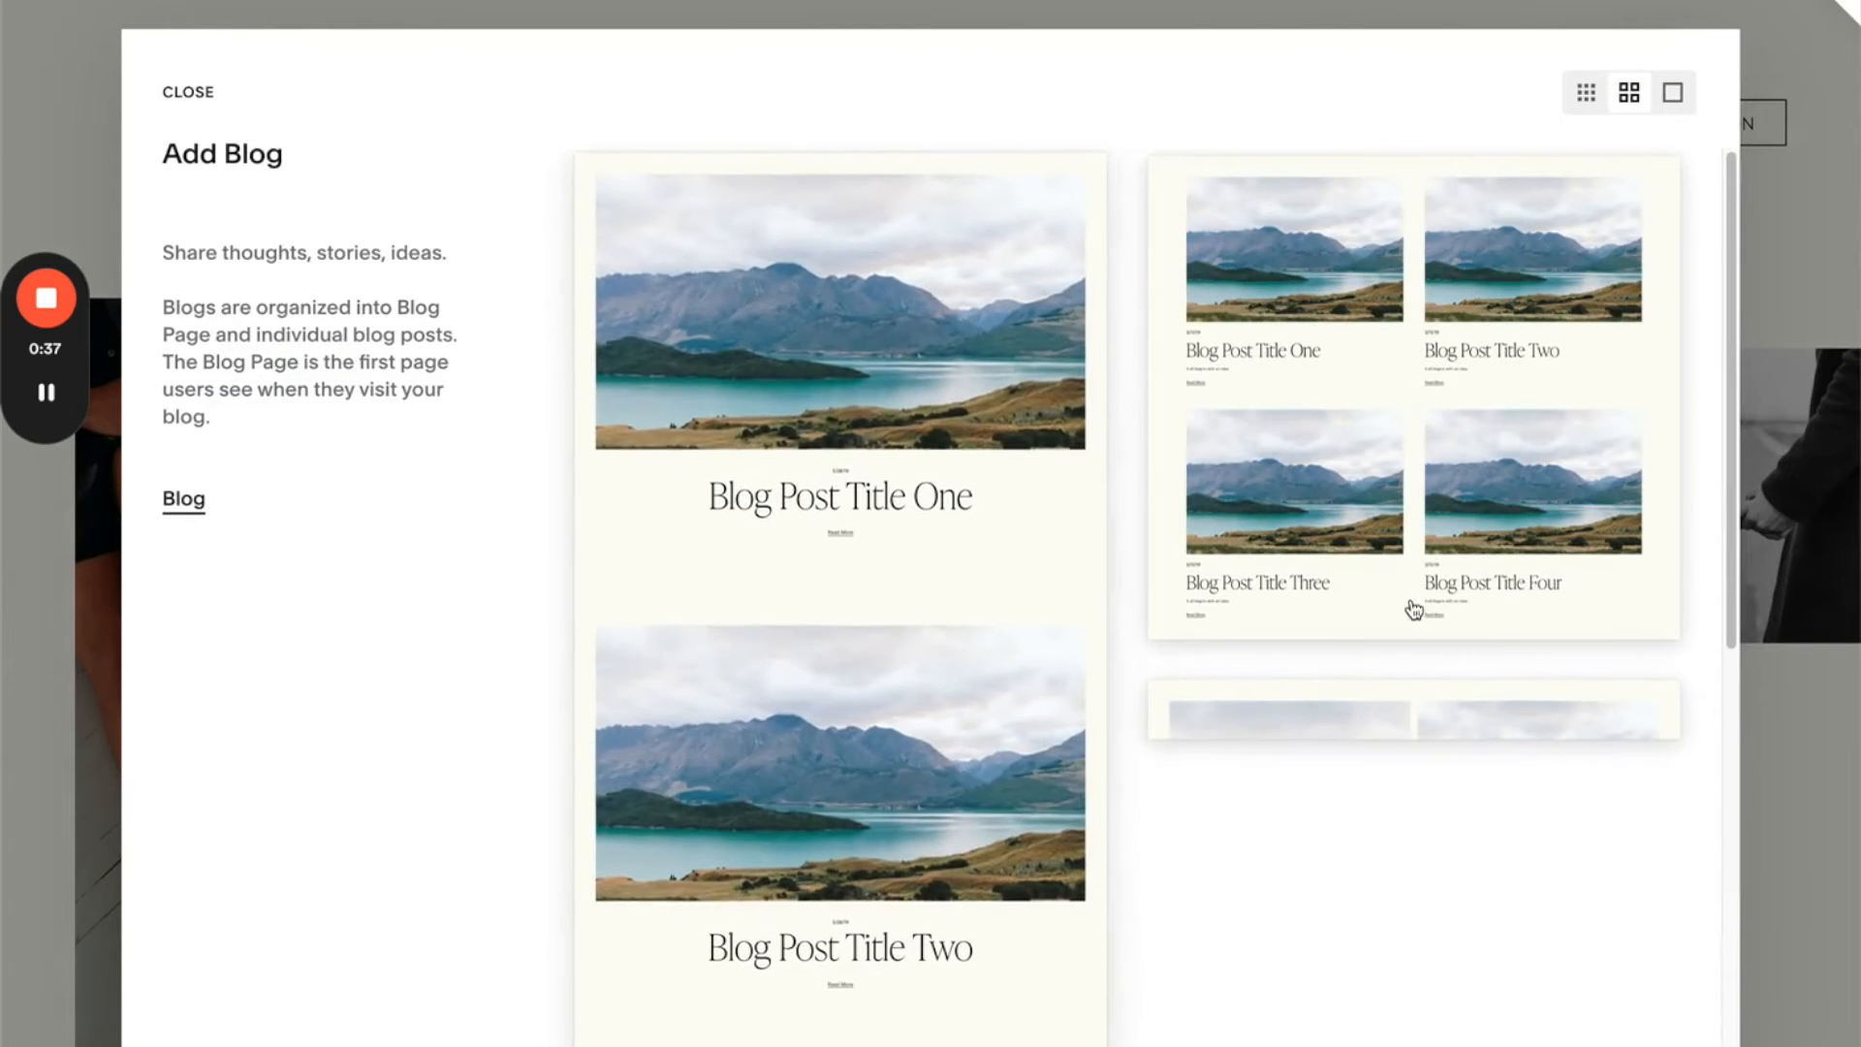
{"action": "left_click", "coordinate": [968, 514]}
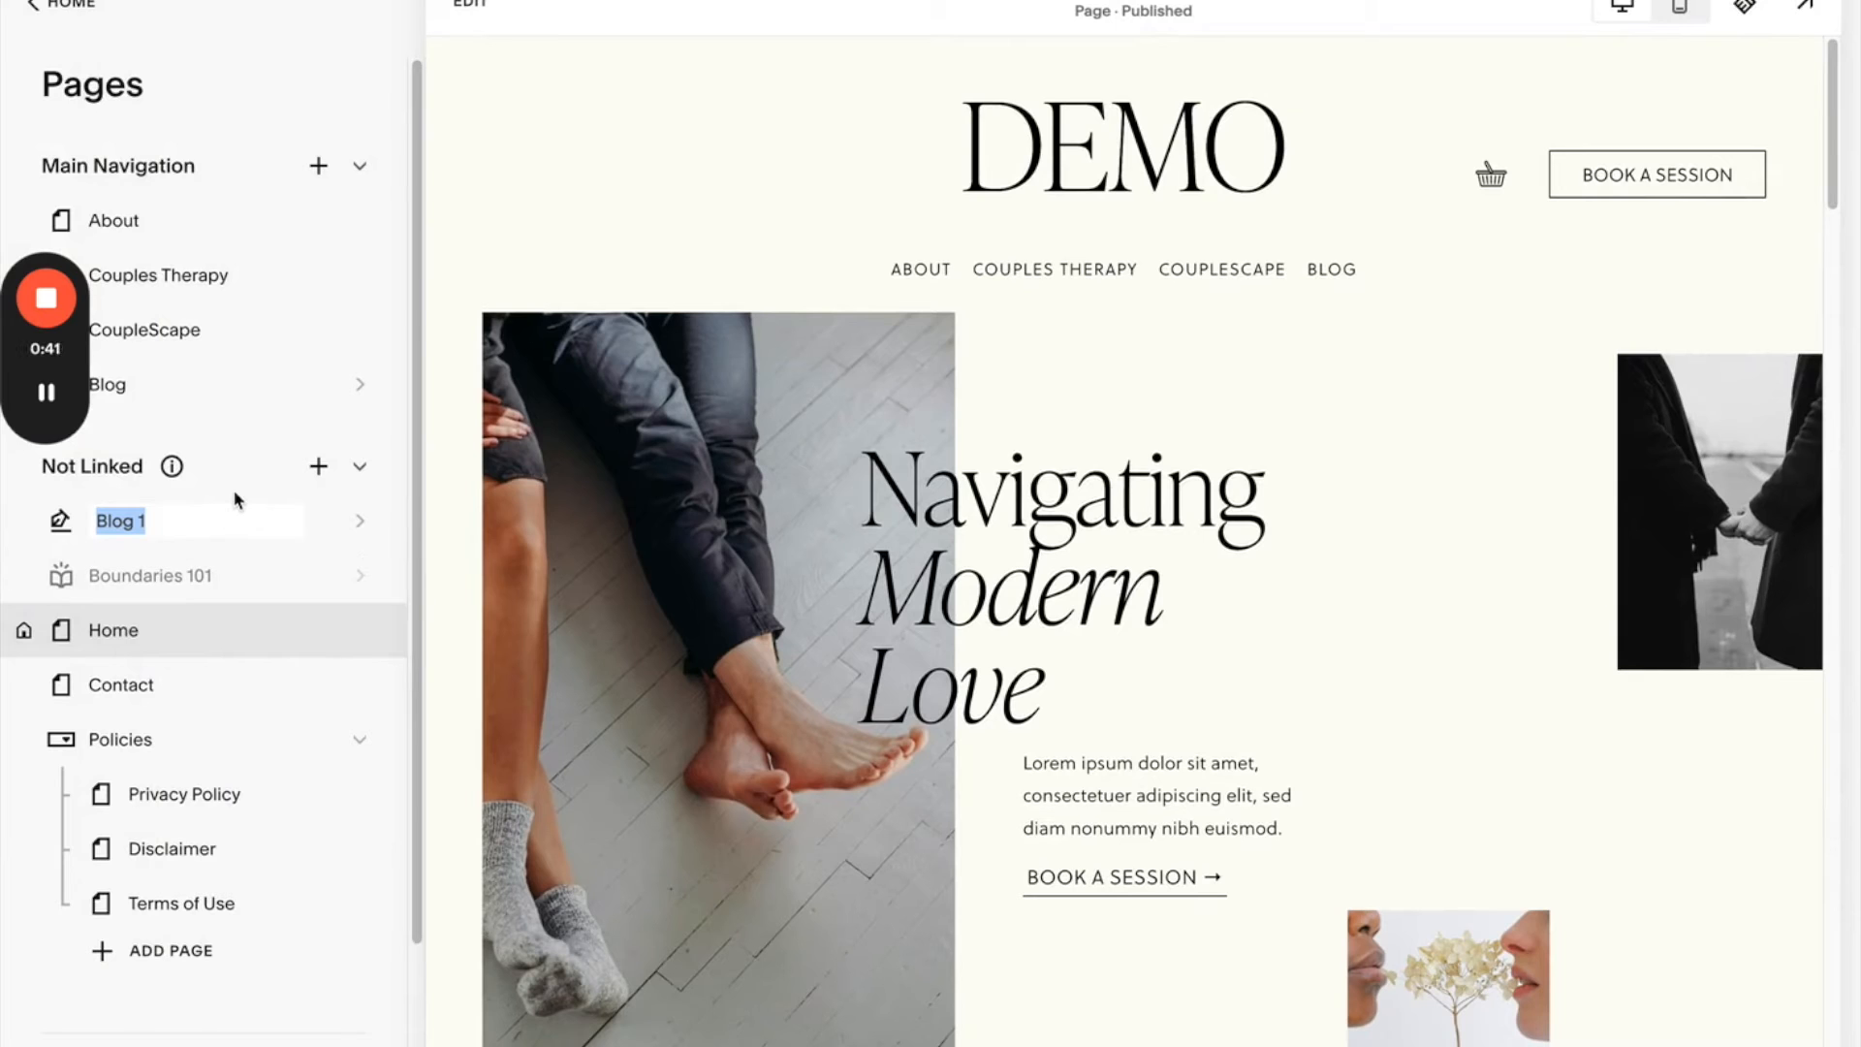
{"action": "type", "text": "Testi"}
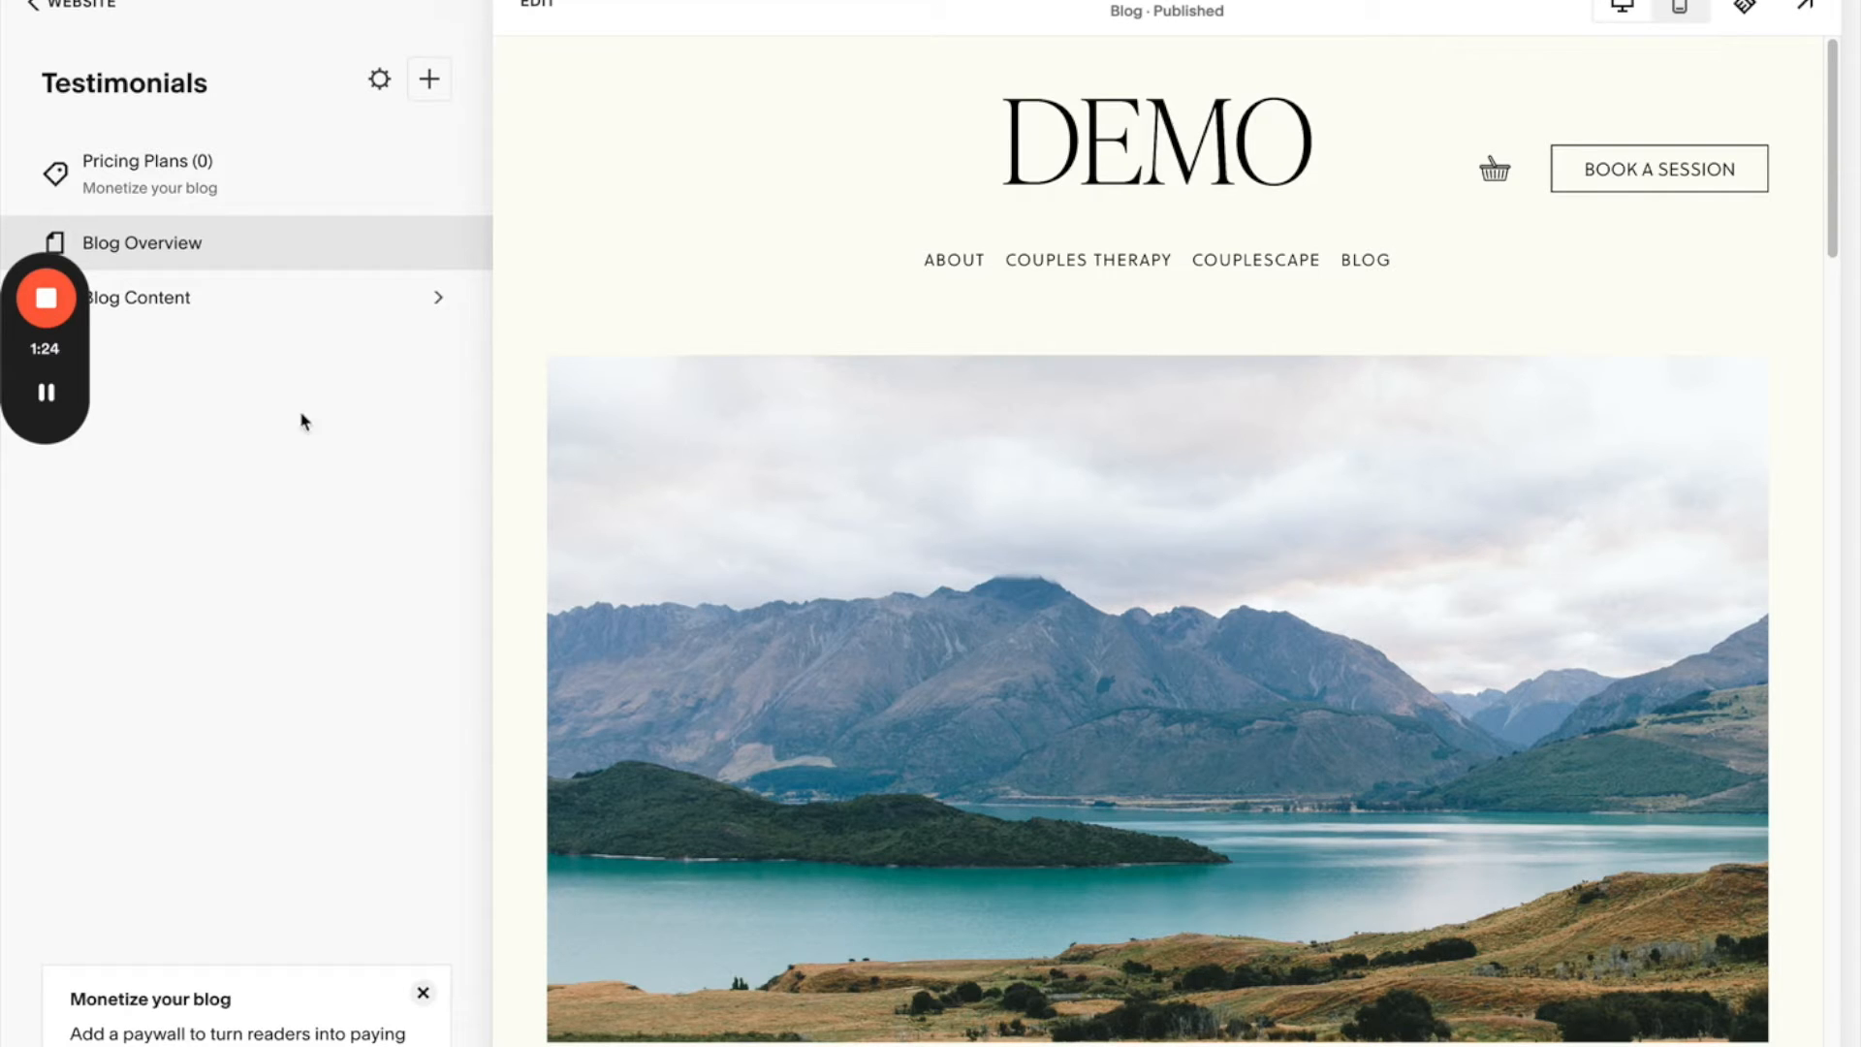
- Set the Testimonials blog's SEO settings to hide all pages in the collection from search results, and save them
{"action": "left_click", "coordinate": [381, 81]}
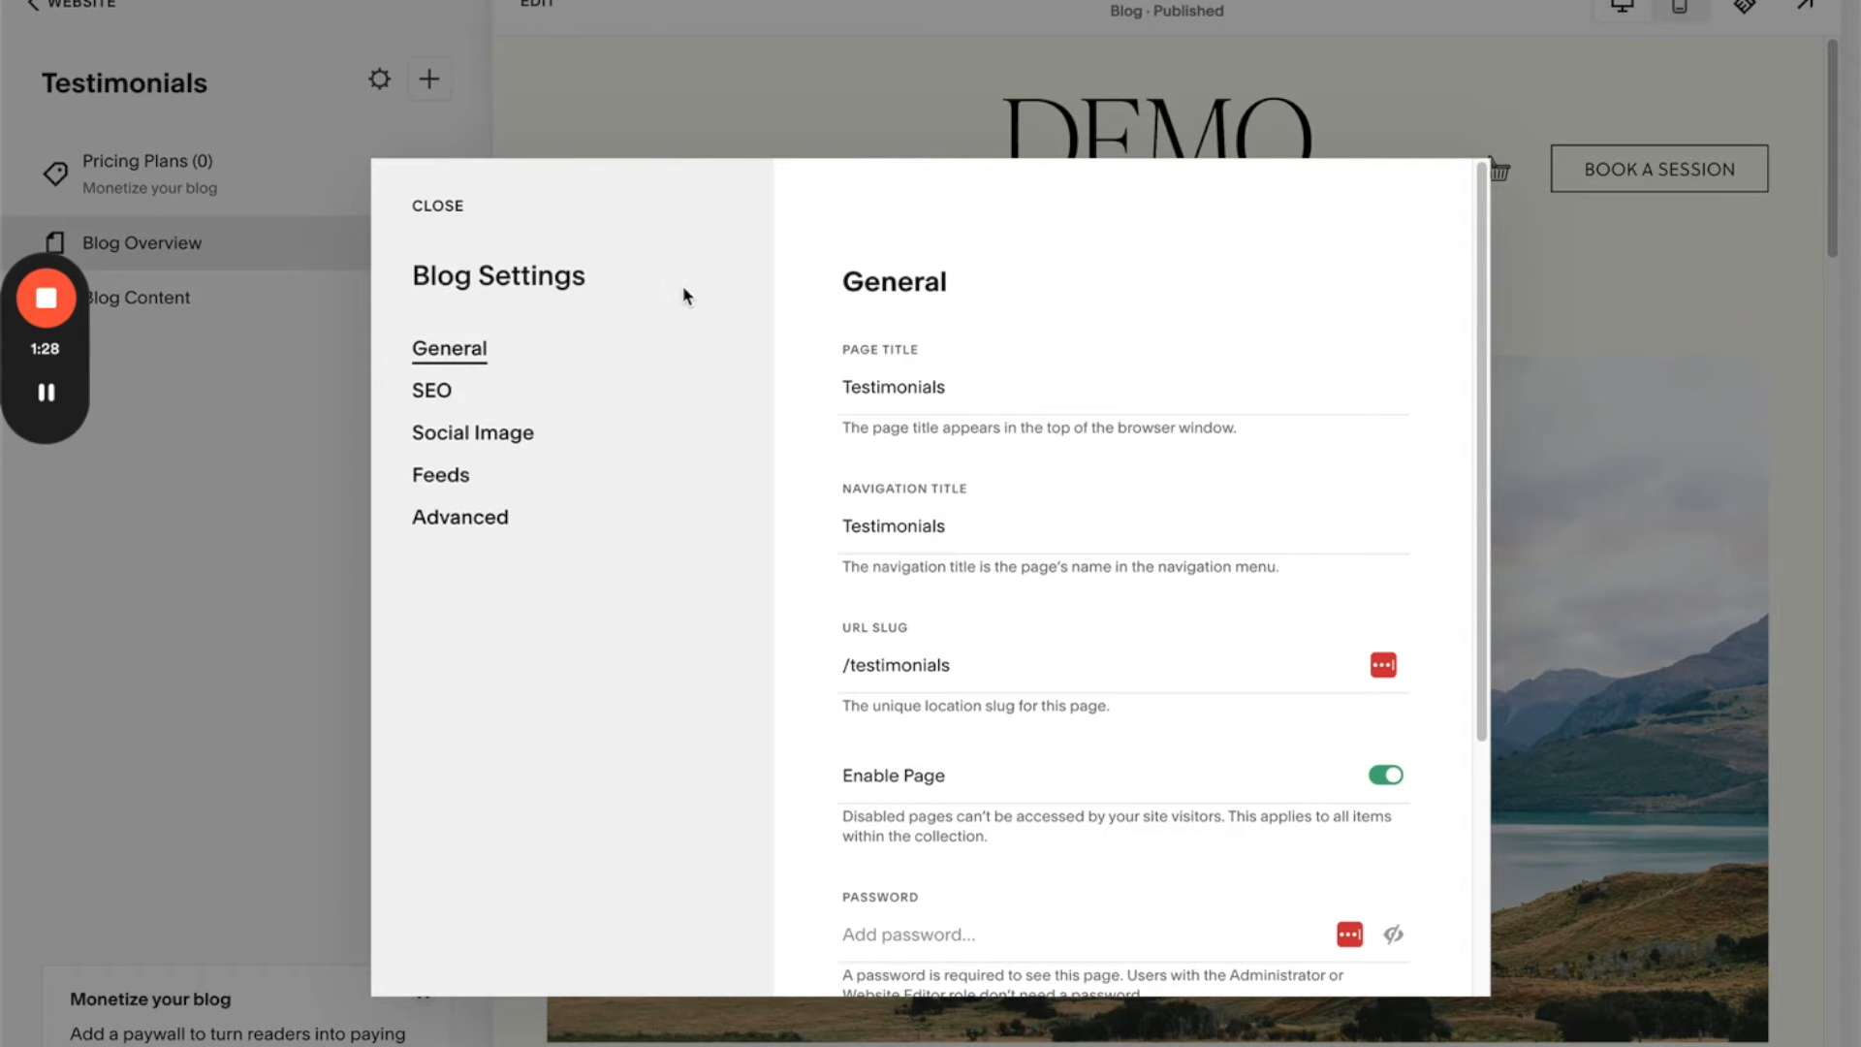
{"action": "left_click", "coordinate": [433, 391]}
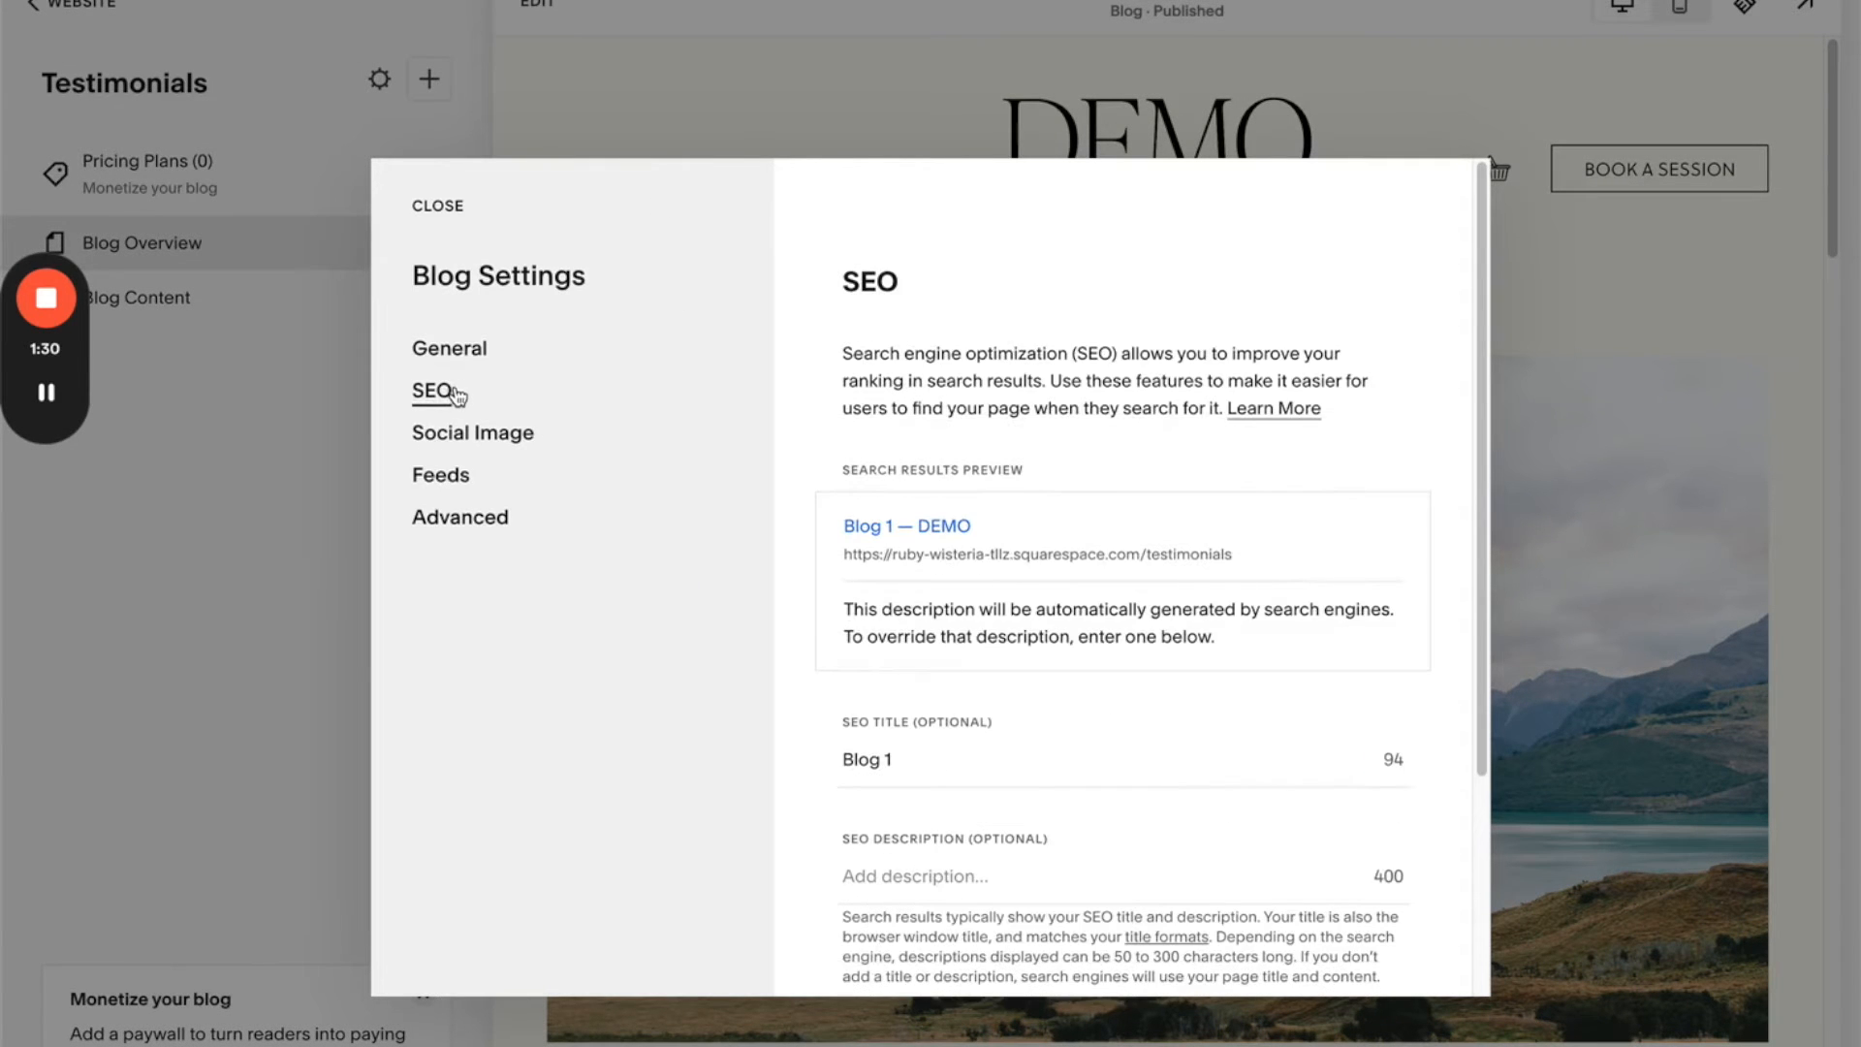
{"action": "scroll", "coordinate": [884, 747], "scroll_direction": "down", "scroll_amount": 3}
{"action": "left_click", "coordinate": [1387, 818]}
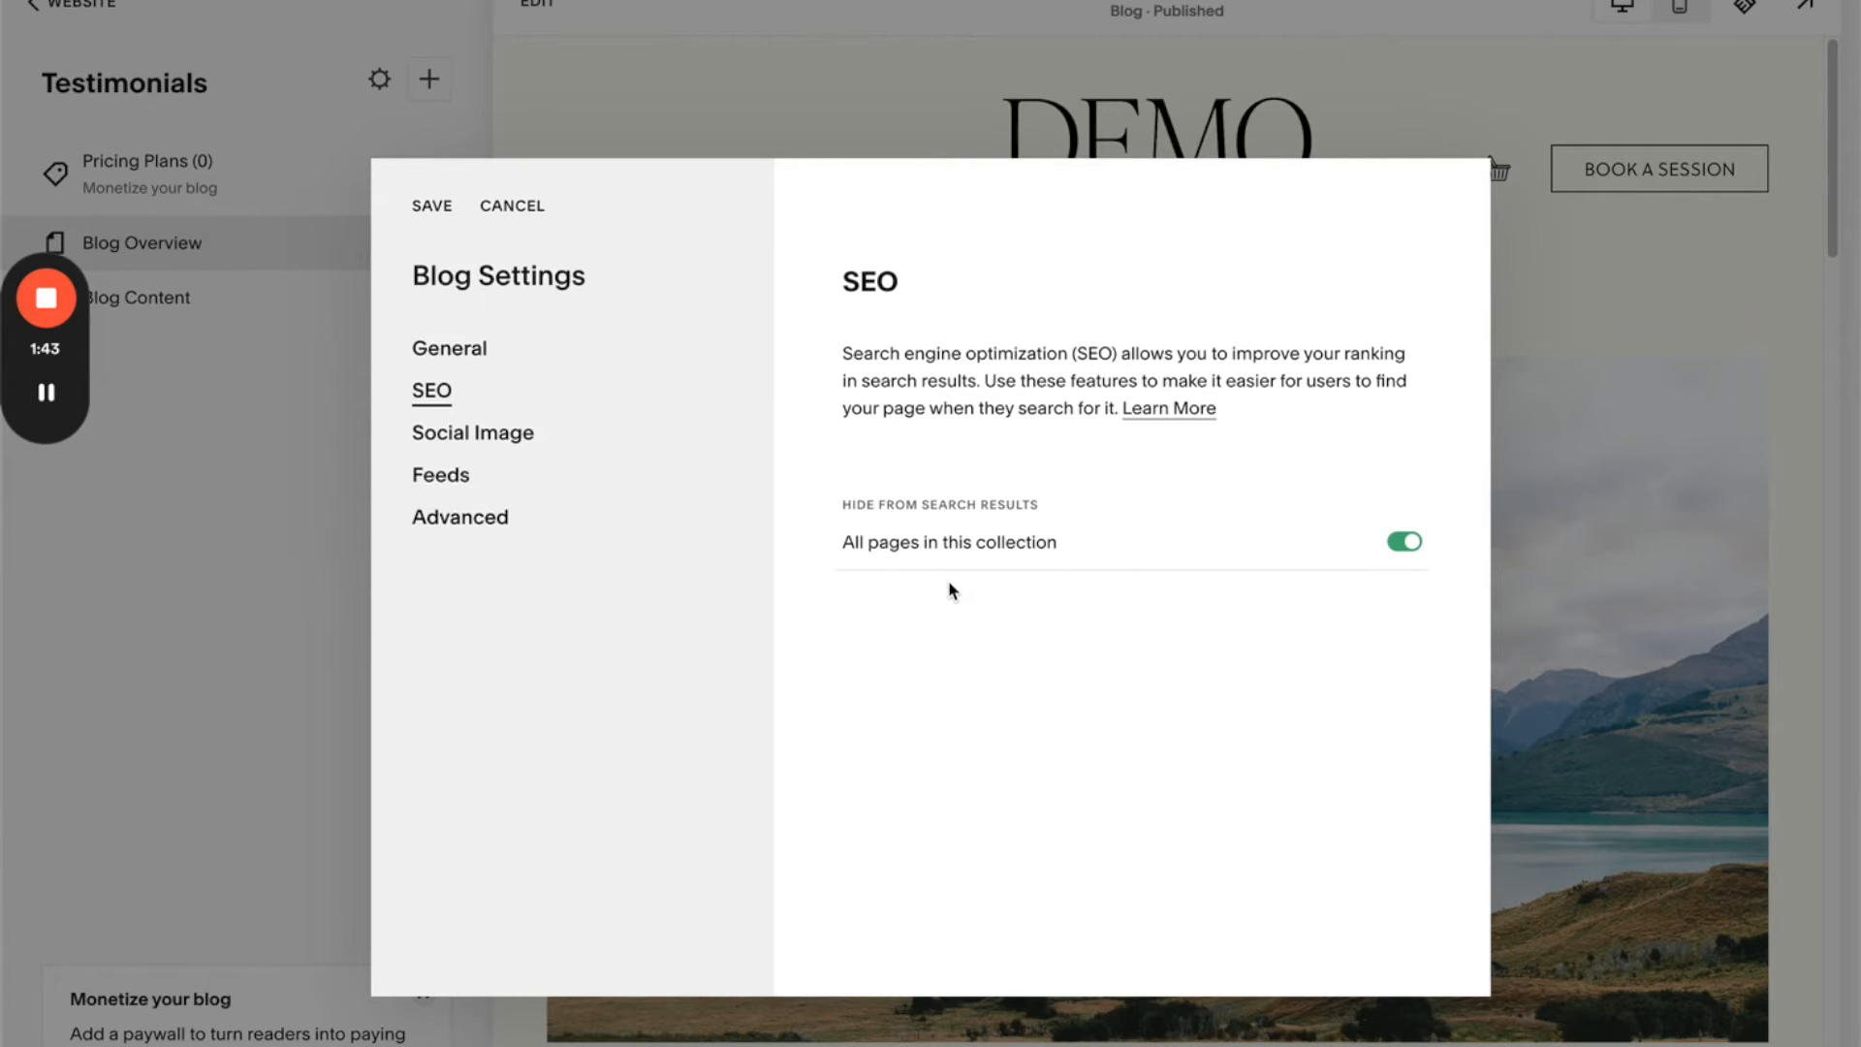
{"action": "left_click", "coordinate": [435, 211]}
{"action": "left_click", "coordinate": [438, 207]}
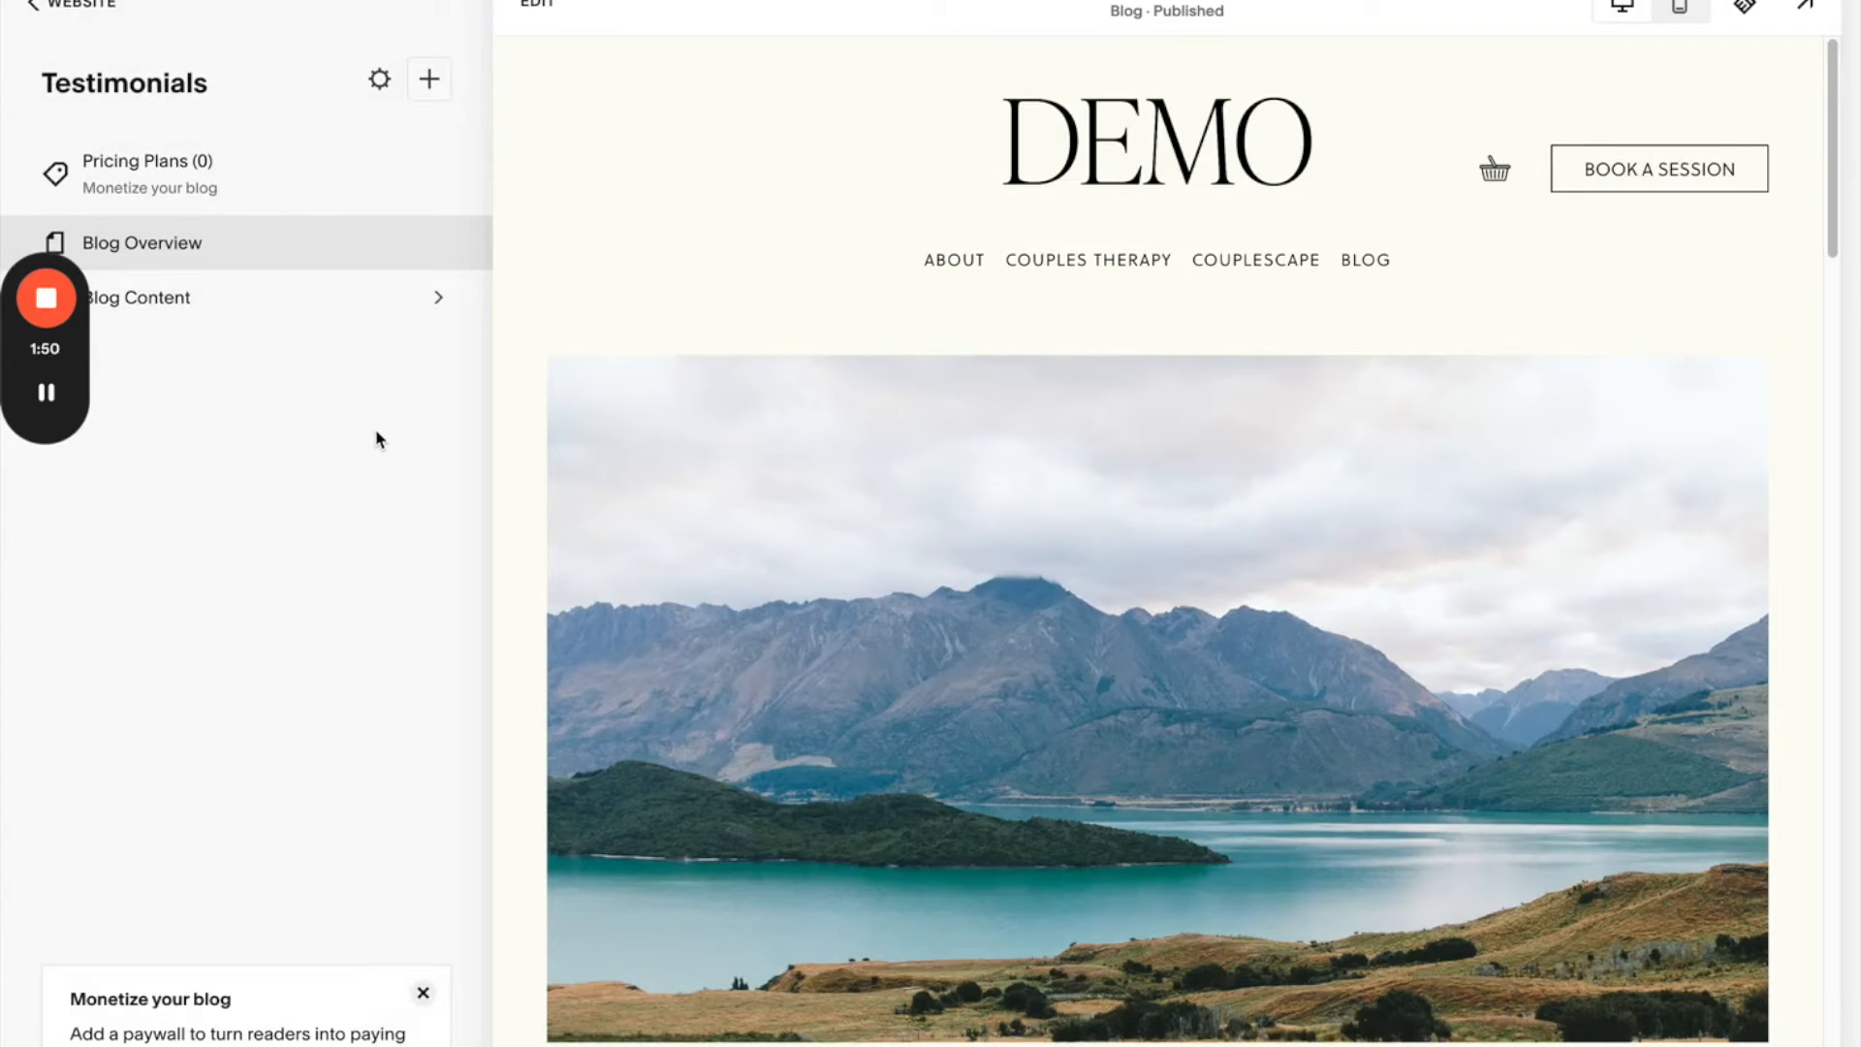
- Open the Testimonials blog's content and delete all four sample posts
{"action": "left_click", "coordinate": [320, 299]}
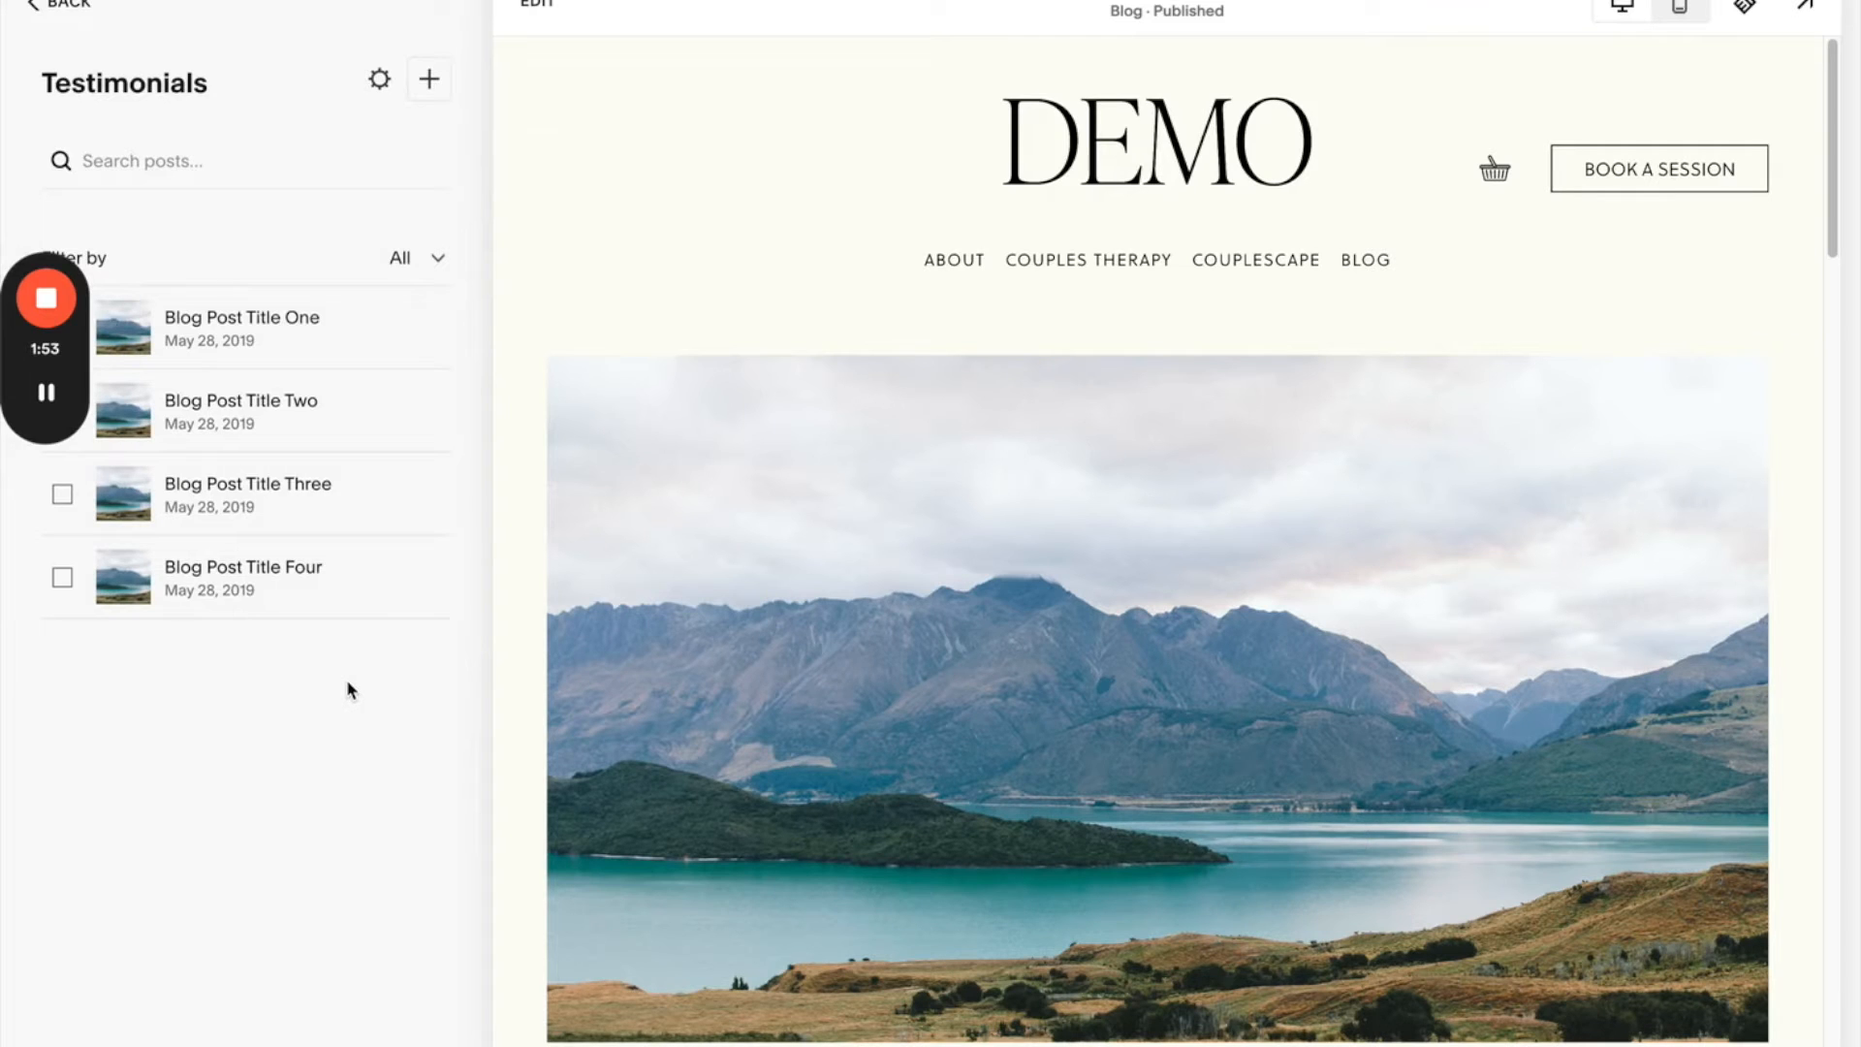
{"action": "left_click_drag", "start_coordinate": [42, 201], "coordinate": [46, 752]}
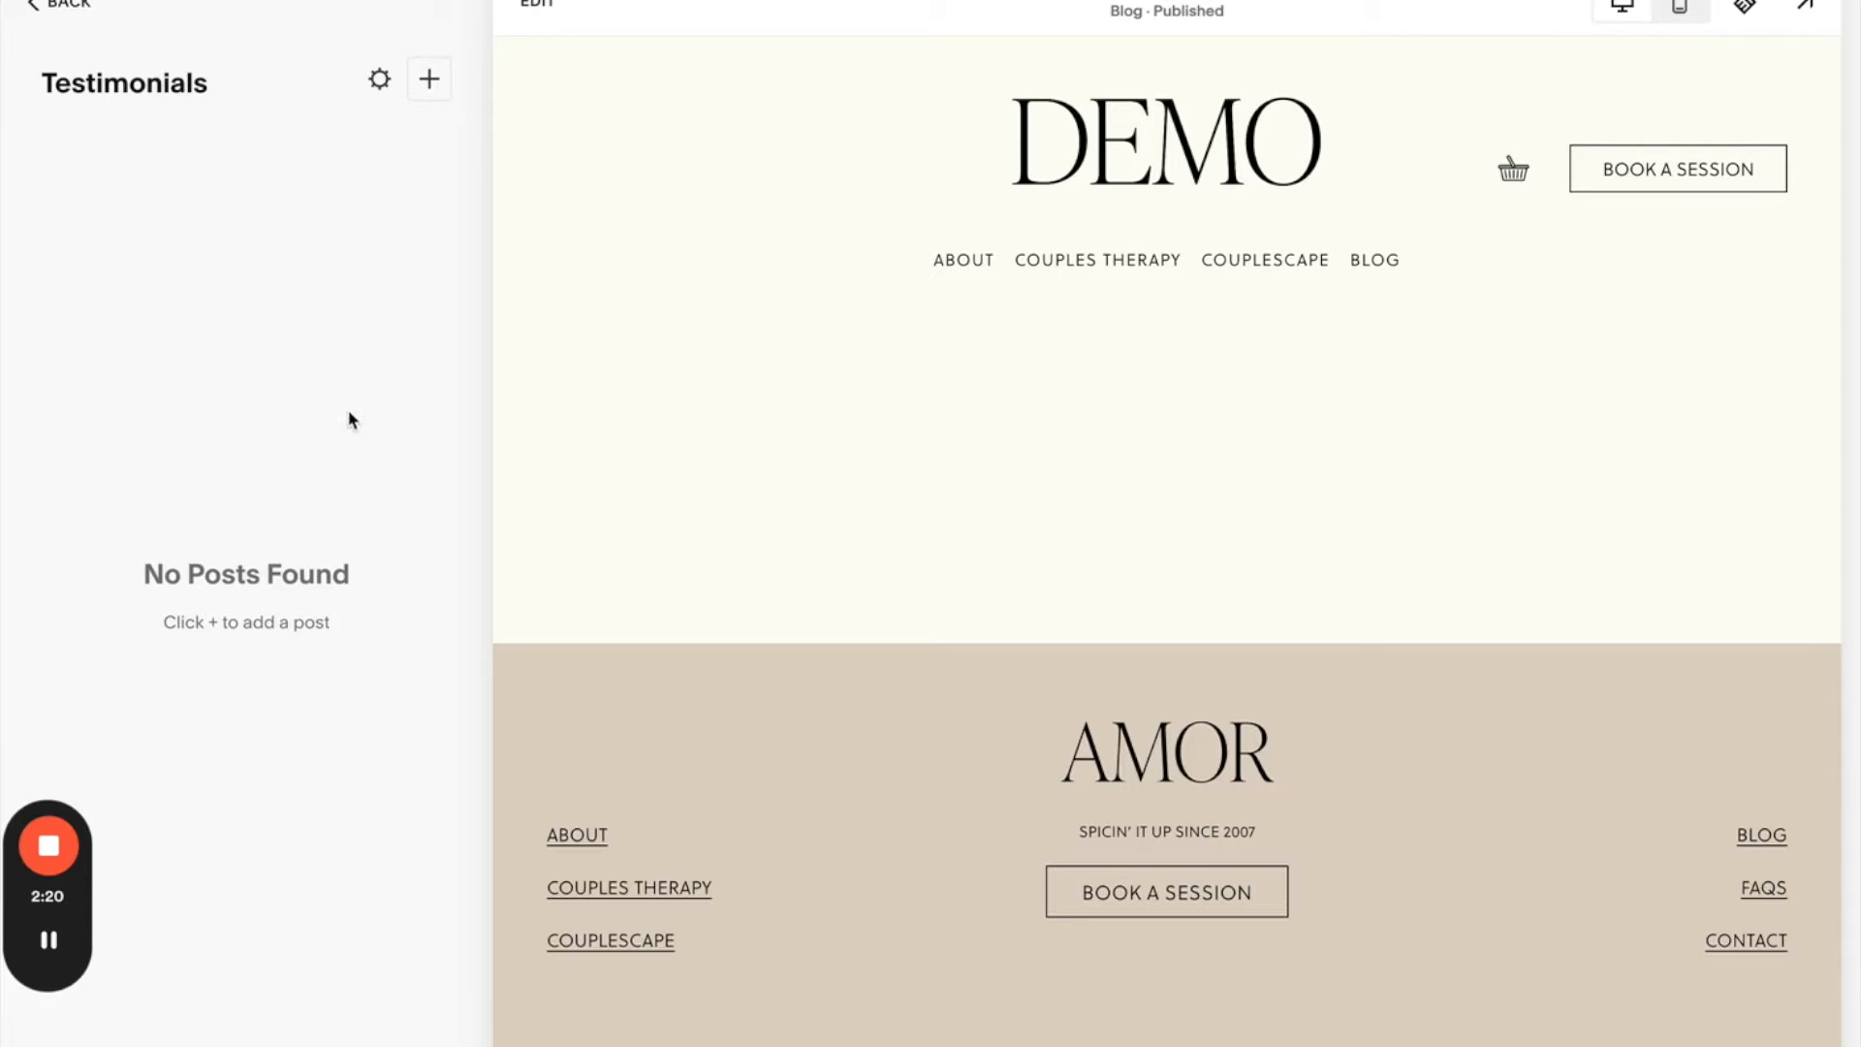
- Add a new post titled "A.H." to the Testimonials blog, leave its body empty, and save it as a draft
{"action": "left_click", "coordinate": [431, 93]}
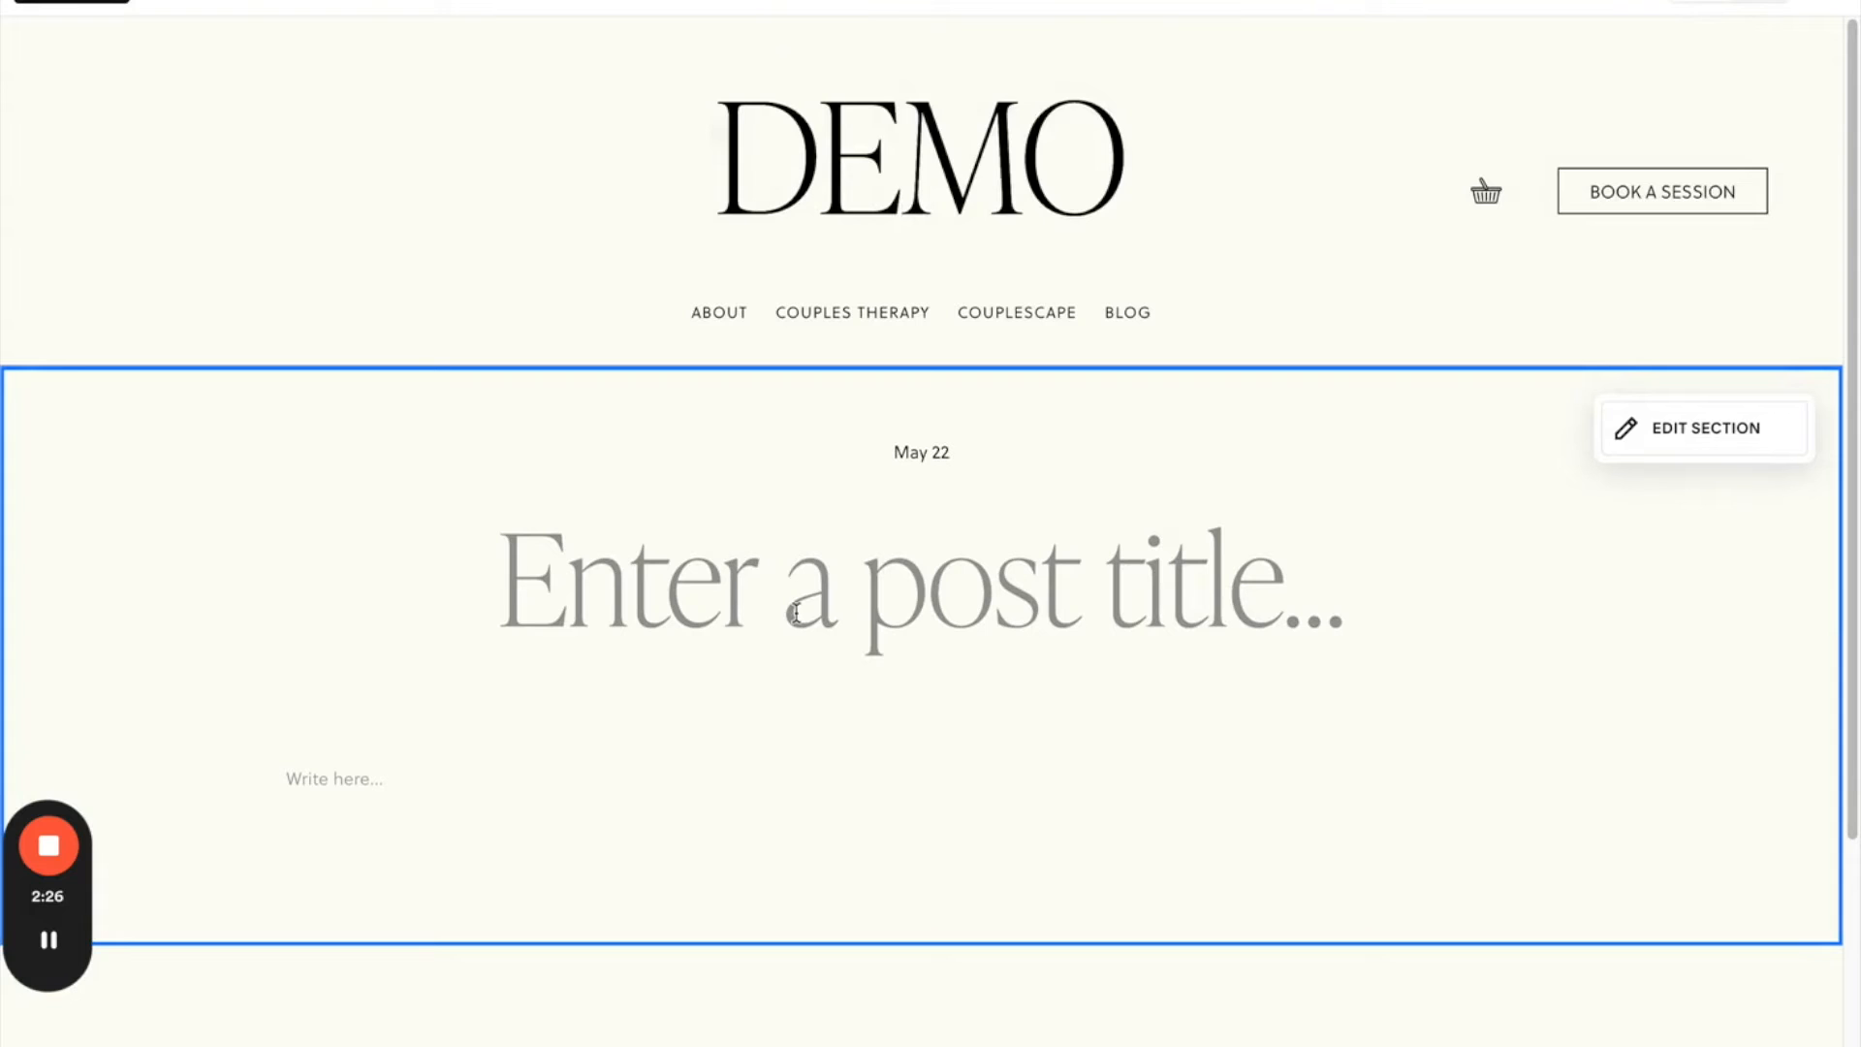
{"action": "left_click", "coordinate": [796, 611]}
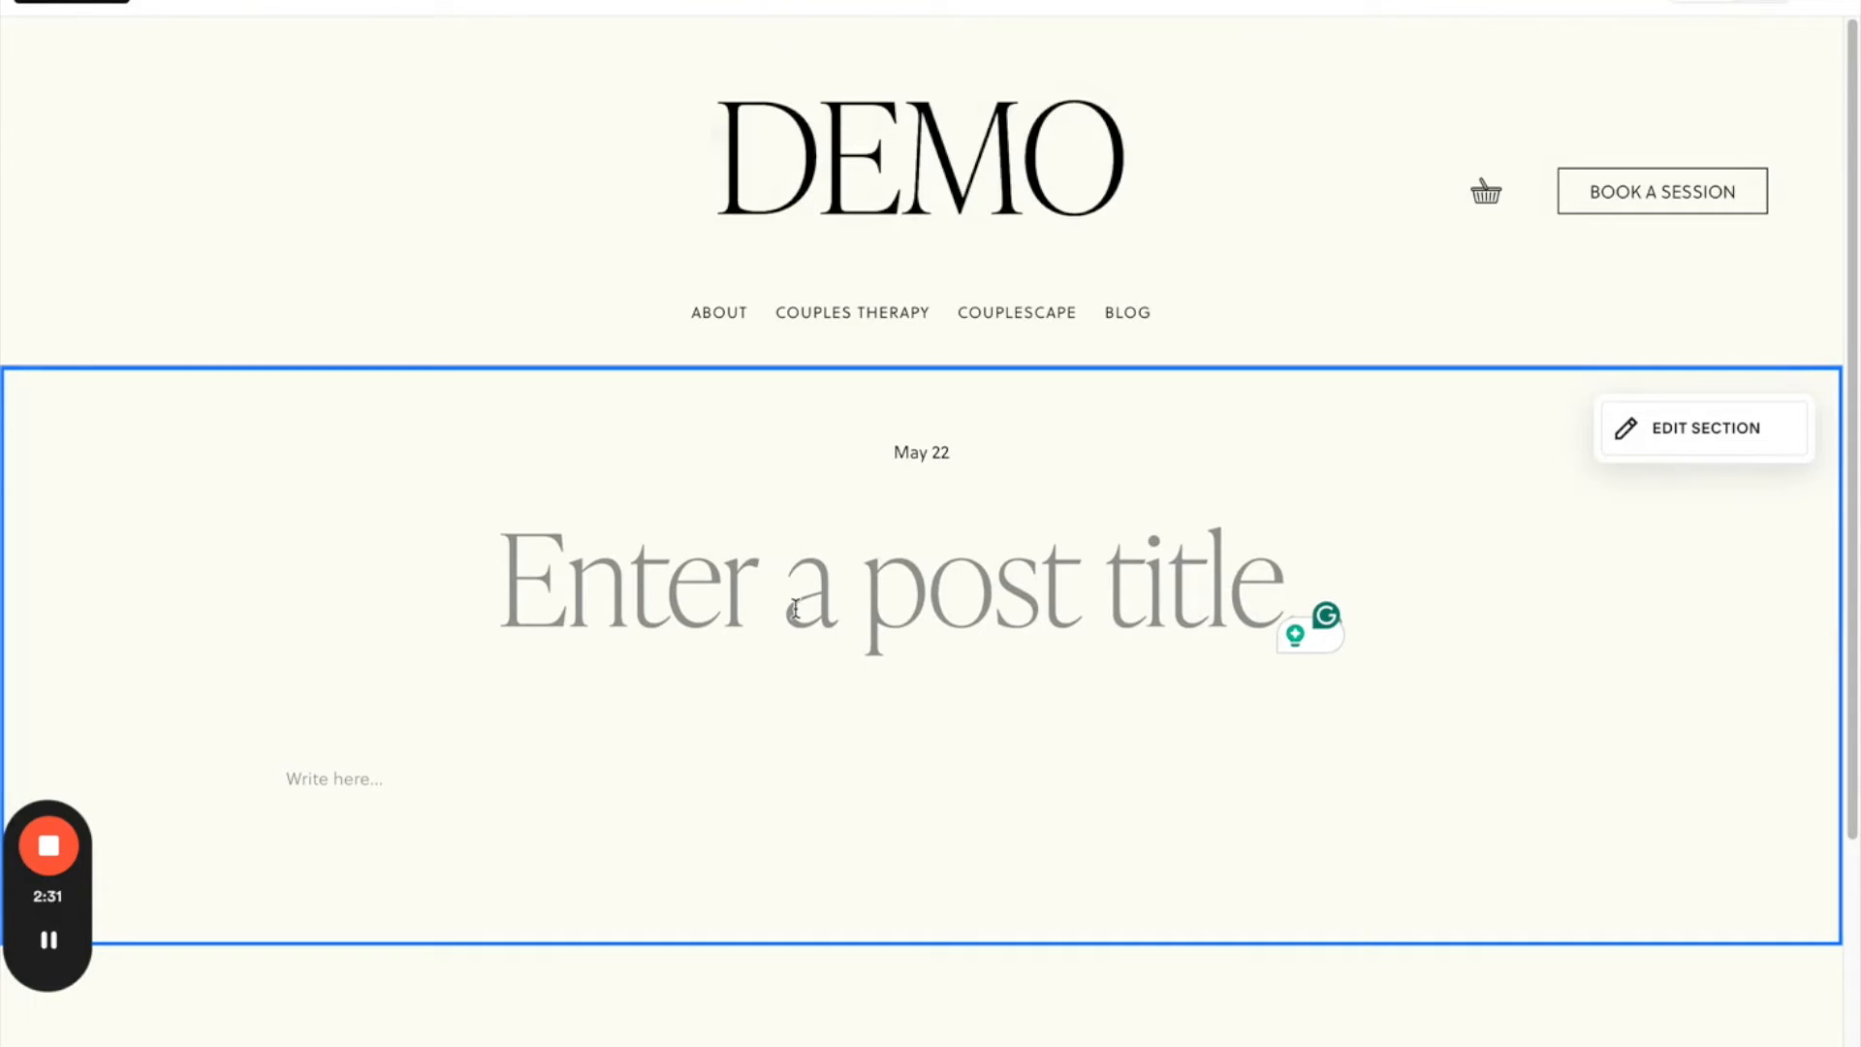
{"action": "type", "text": "A.H."}
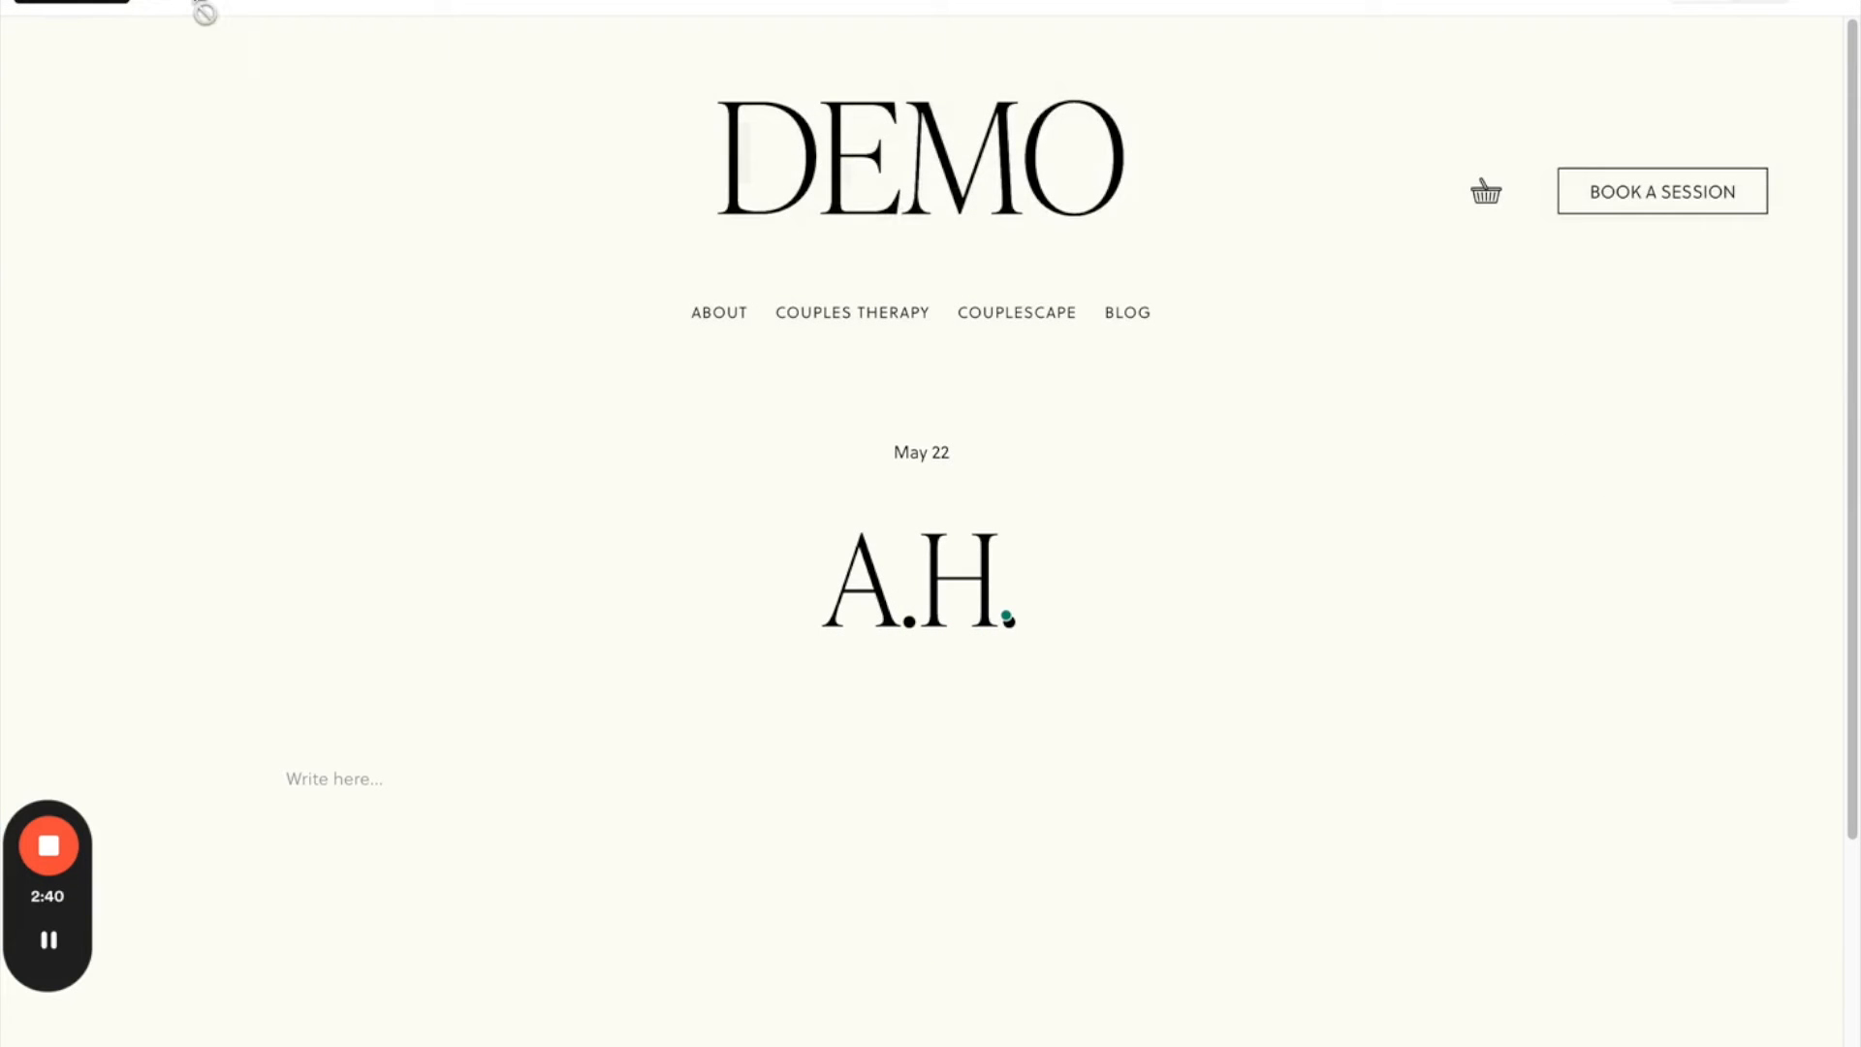
{"action": "left_click", "coordinate": [264, 2]}
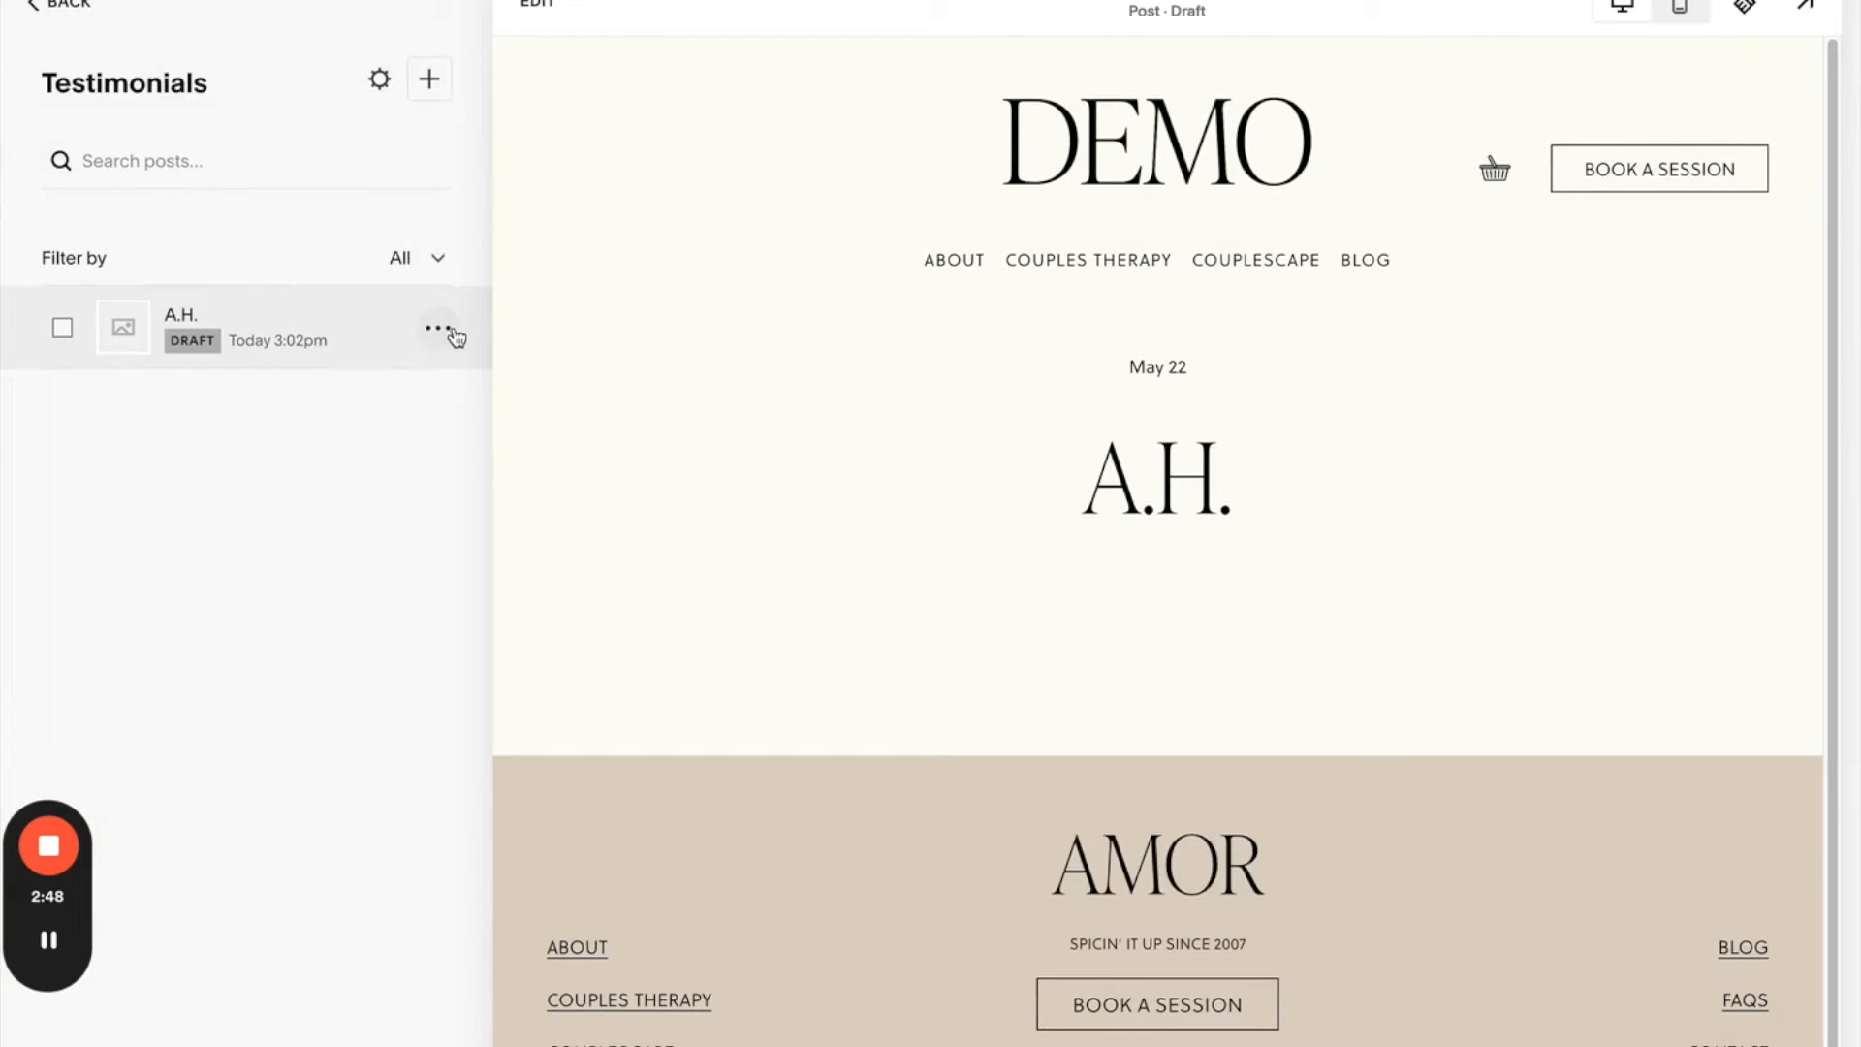
- In the A.H. post's settings, fill the excerpt with a quoted Lorem ipsum sentence ending "dolore magna aliquam." and "— A.H." on a new line
{"action": "left_click", "coordinate": [448, 335]}
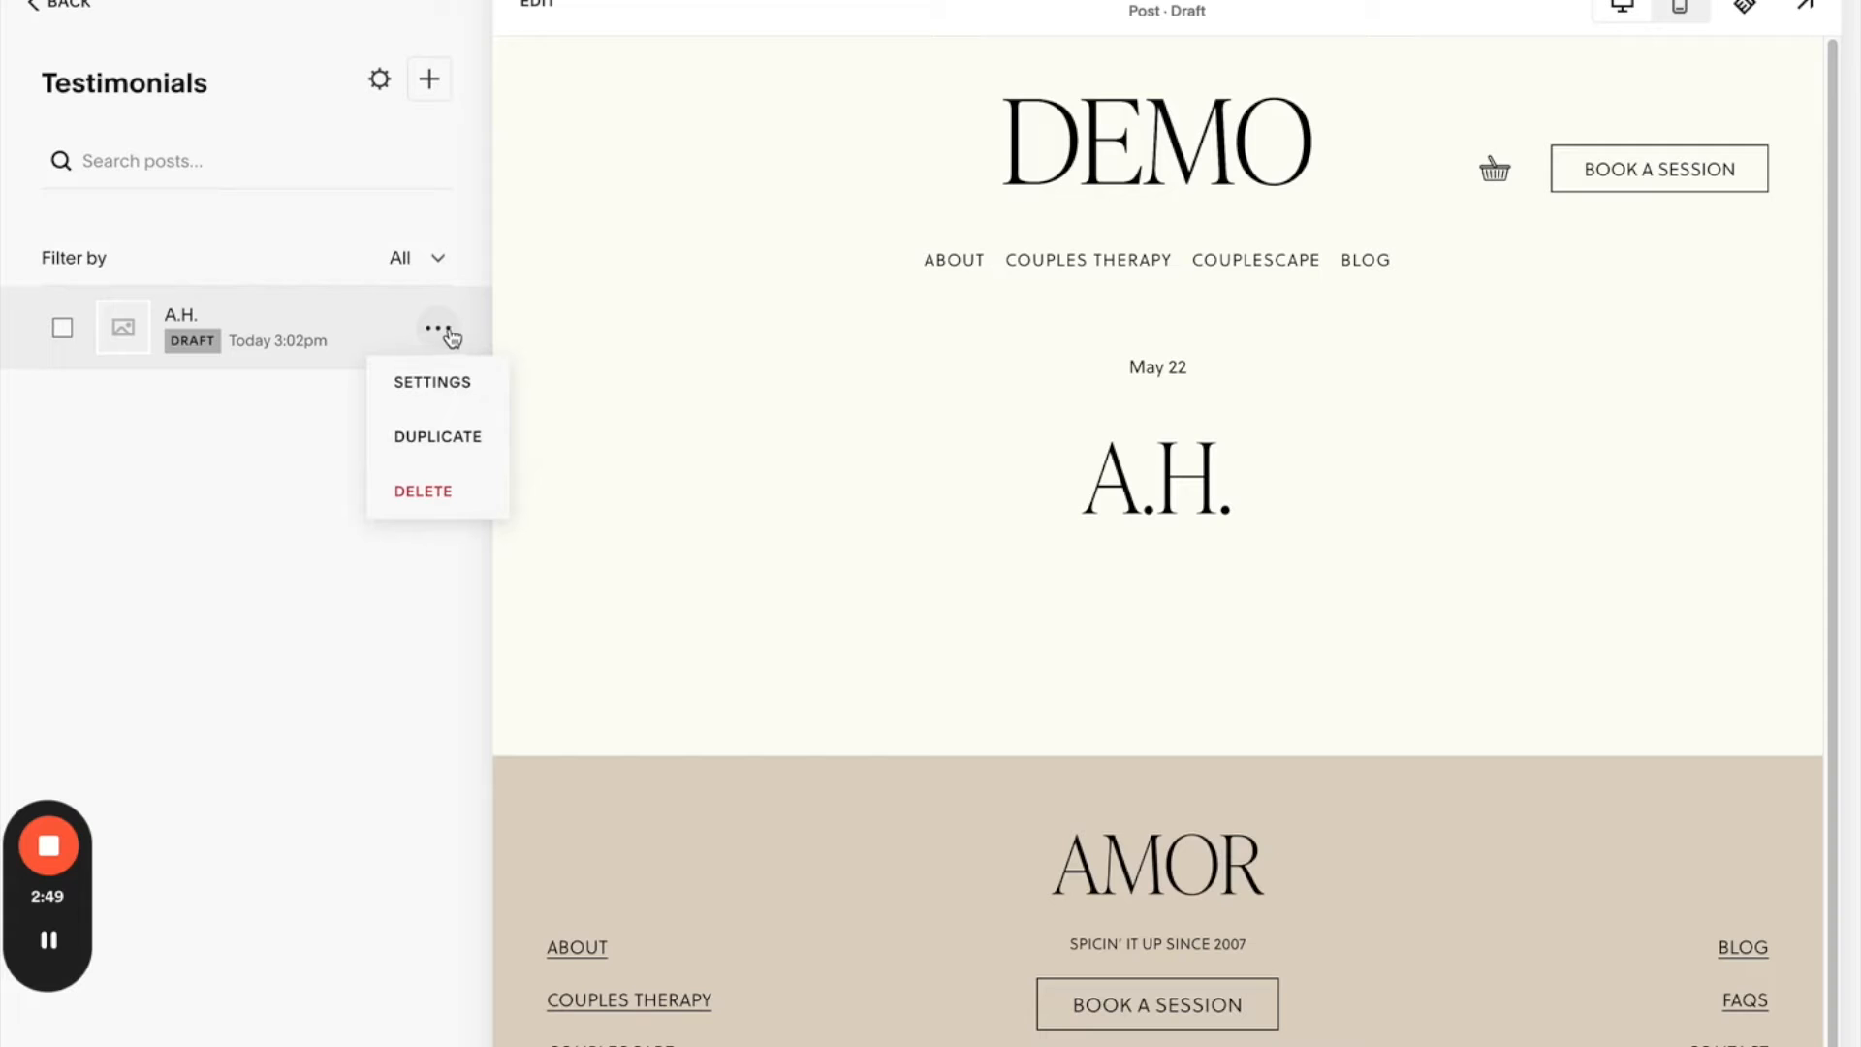
{"action": "left_click", "coordinate": [451, 385]}
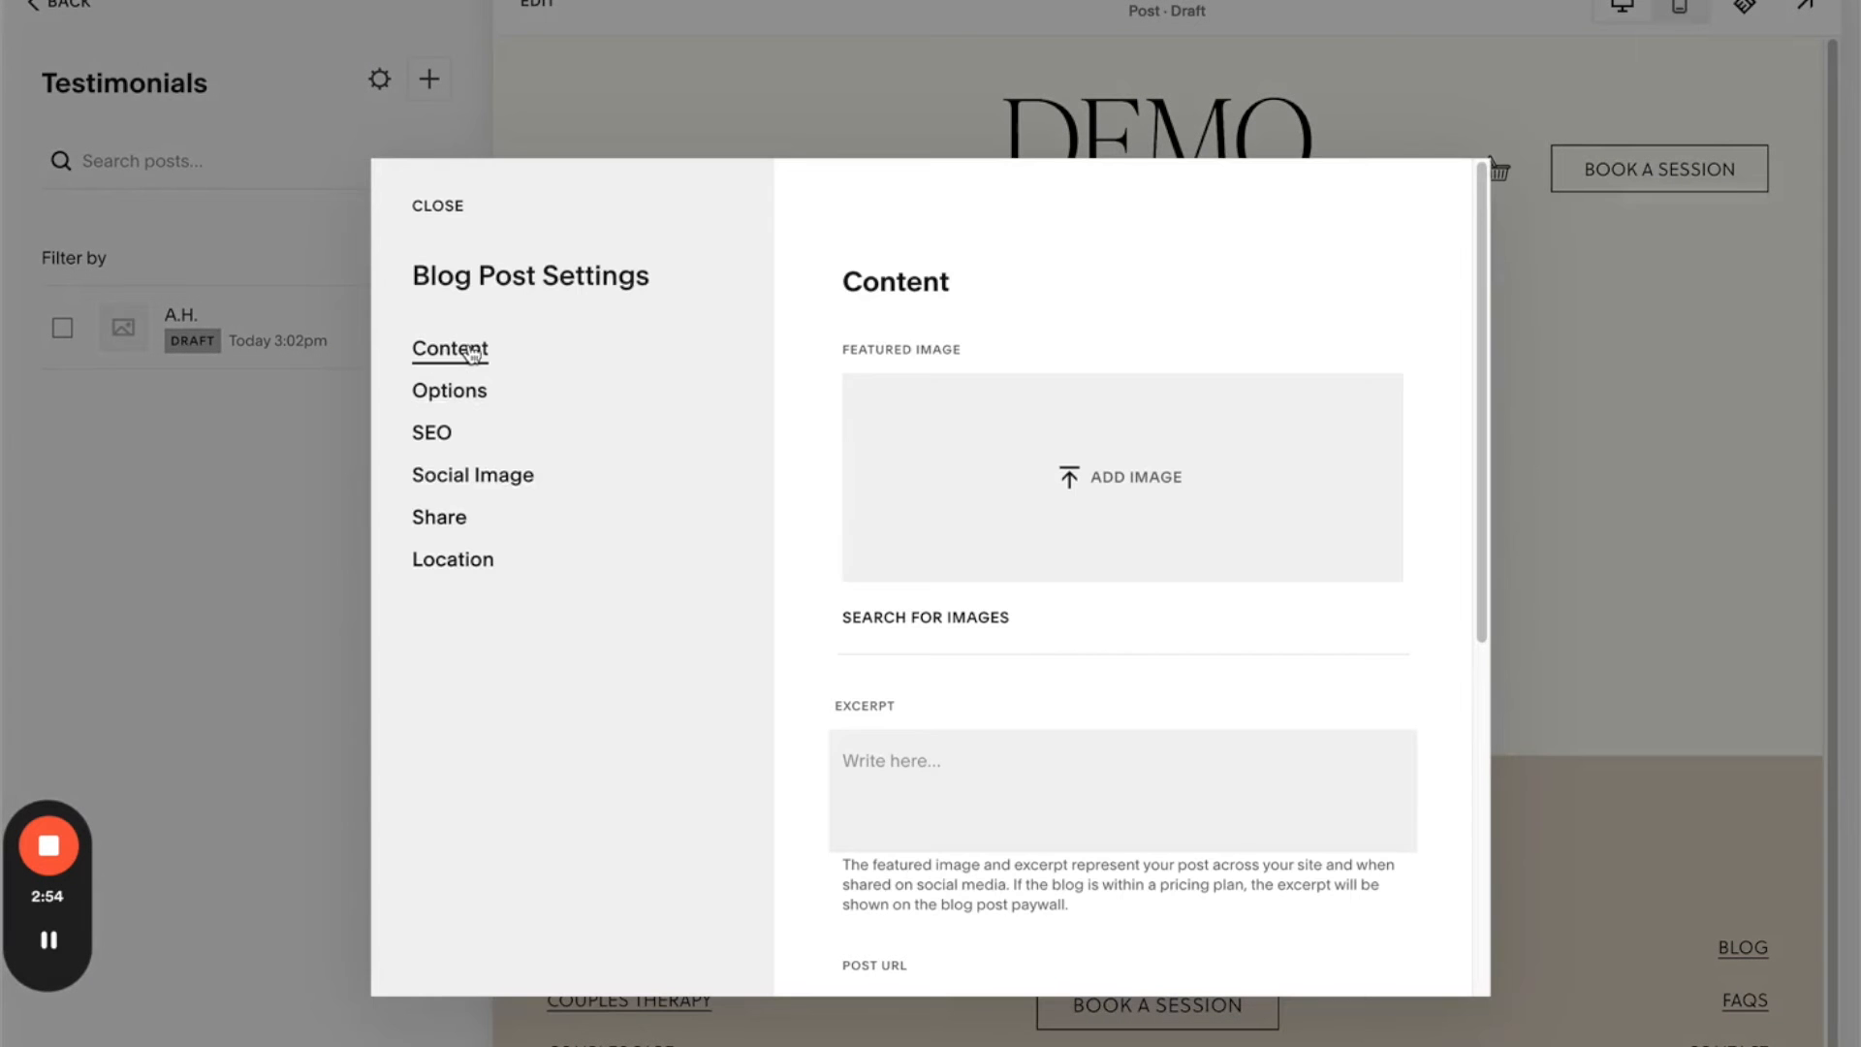
{"action": "left_click", "coordinate": [875, 762]}
{"action": "scroll", "coordinate": [875, 775], "scroll_direction": "down", "scroll_amount": 2}
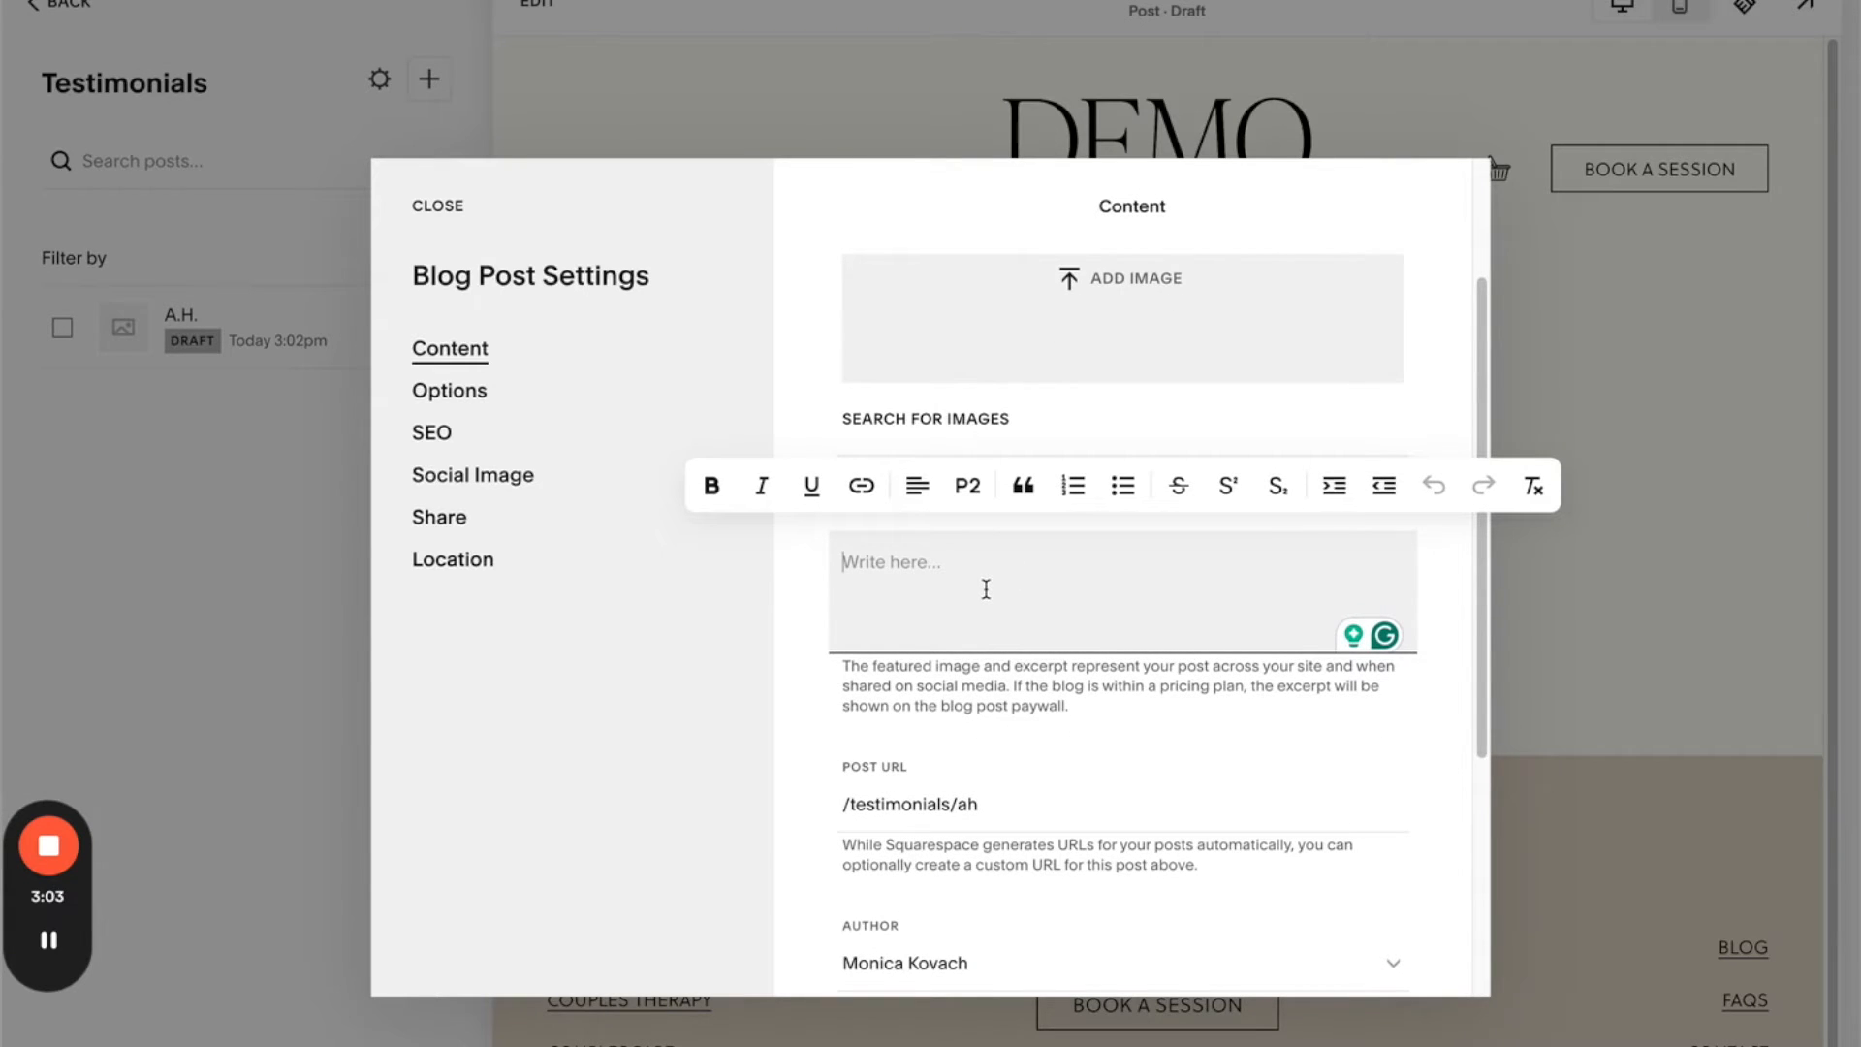
{"action": "type", "text": "\"Lorem ipsum dolor sit amet, consectetuer adipiscing elit, sed diam nonummy nibh euismod tincidunt ut laoreet dolore magna aliquam."}
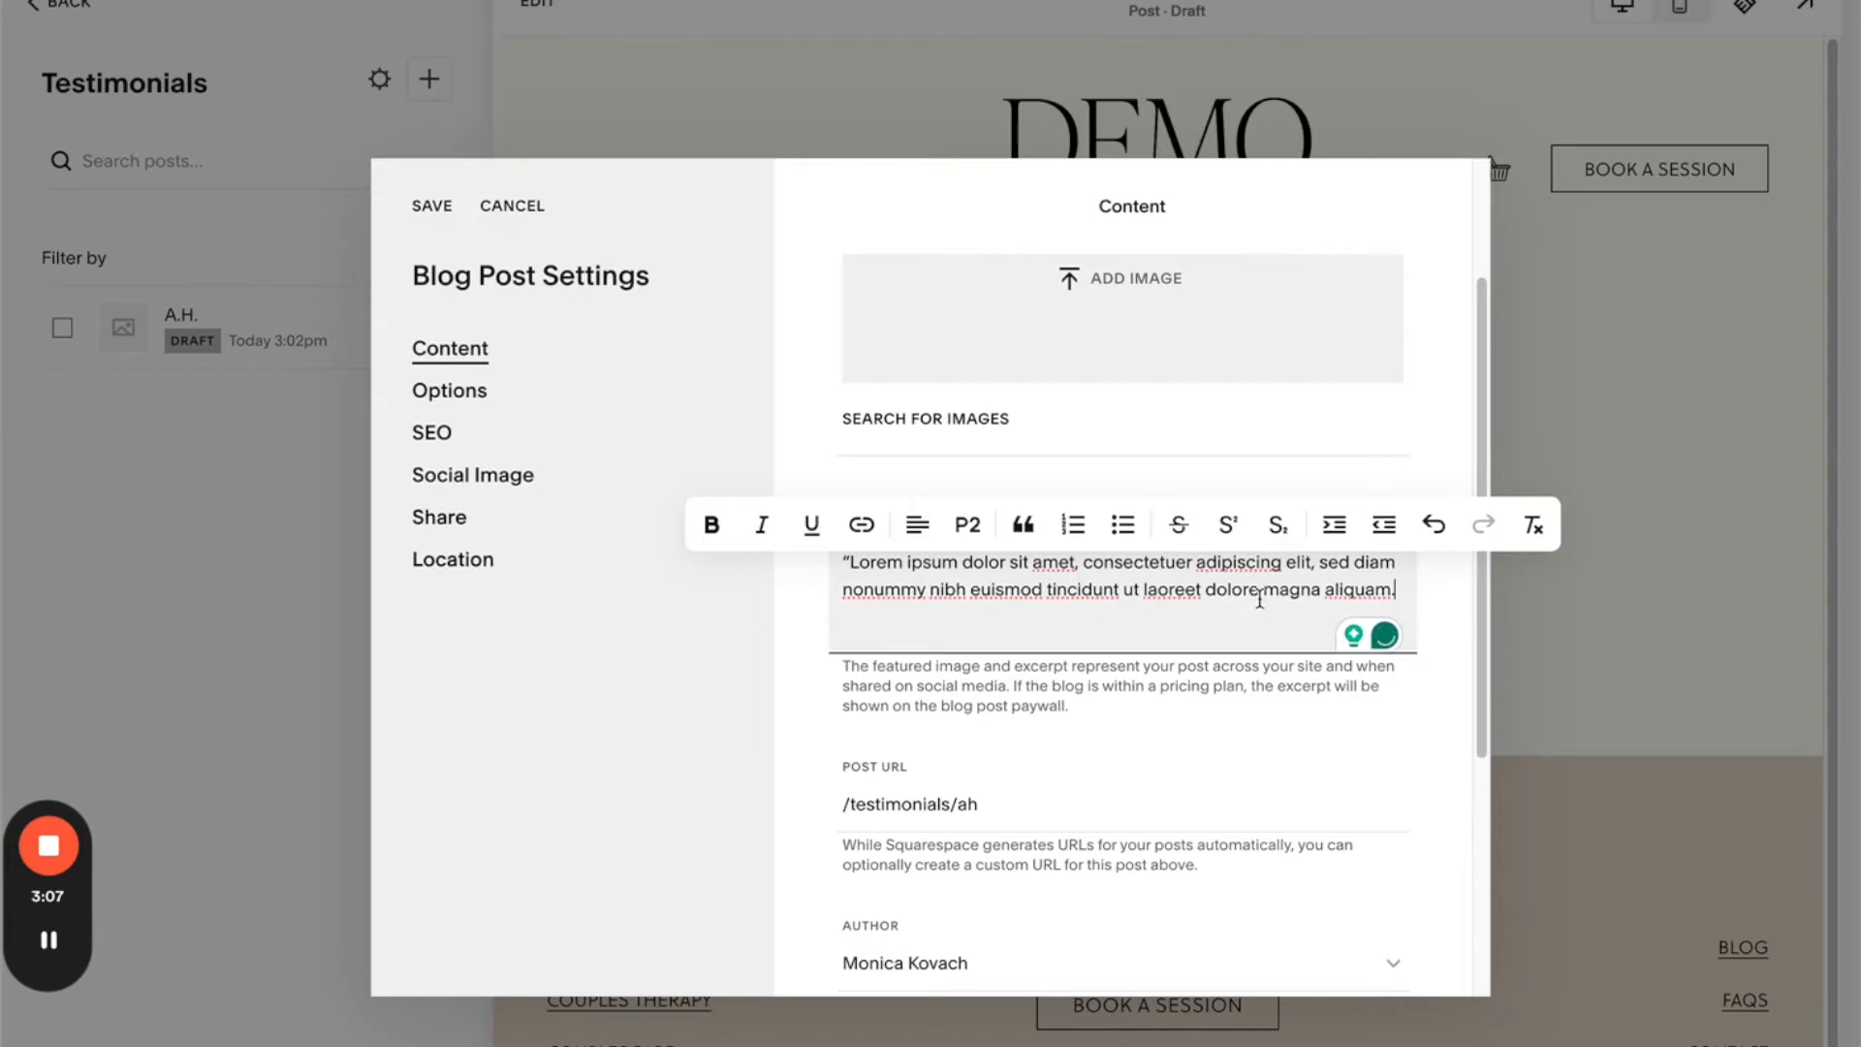
{"action": "type", "text": "\""}
{"action": "key", "text": "Return"}
{"action": "type", "text": "- A"}
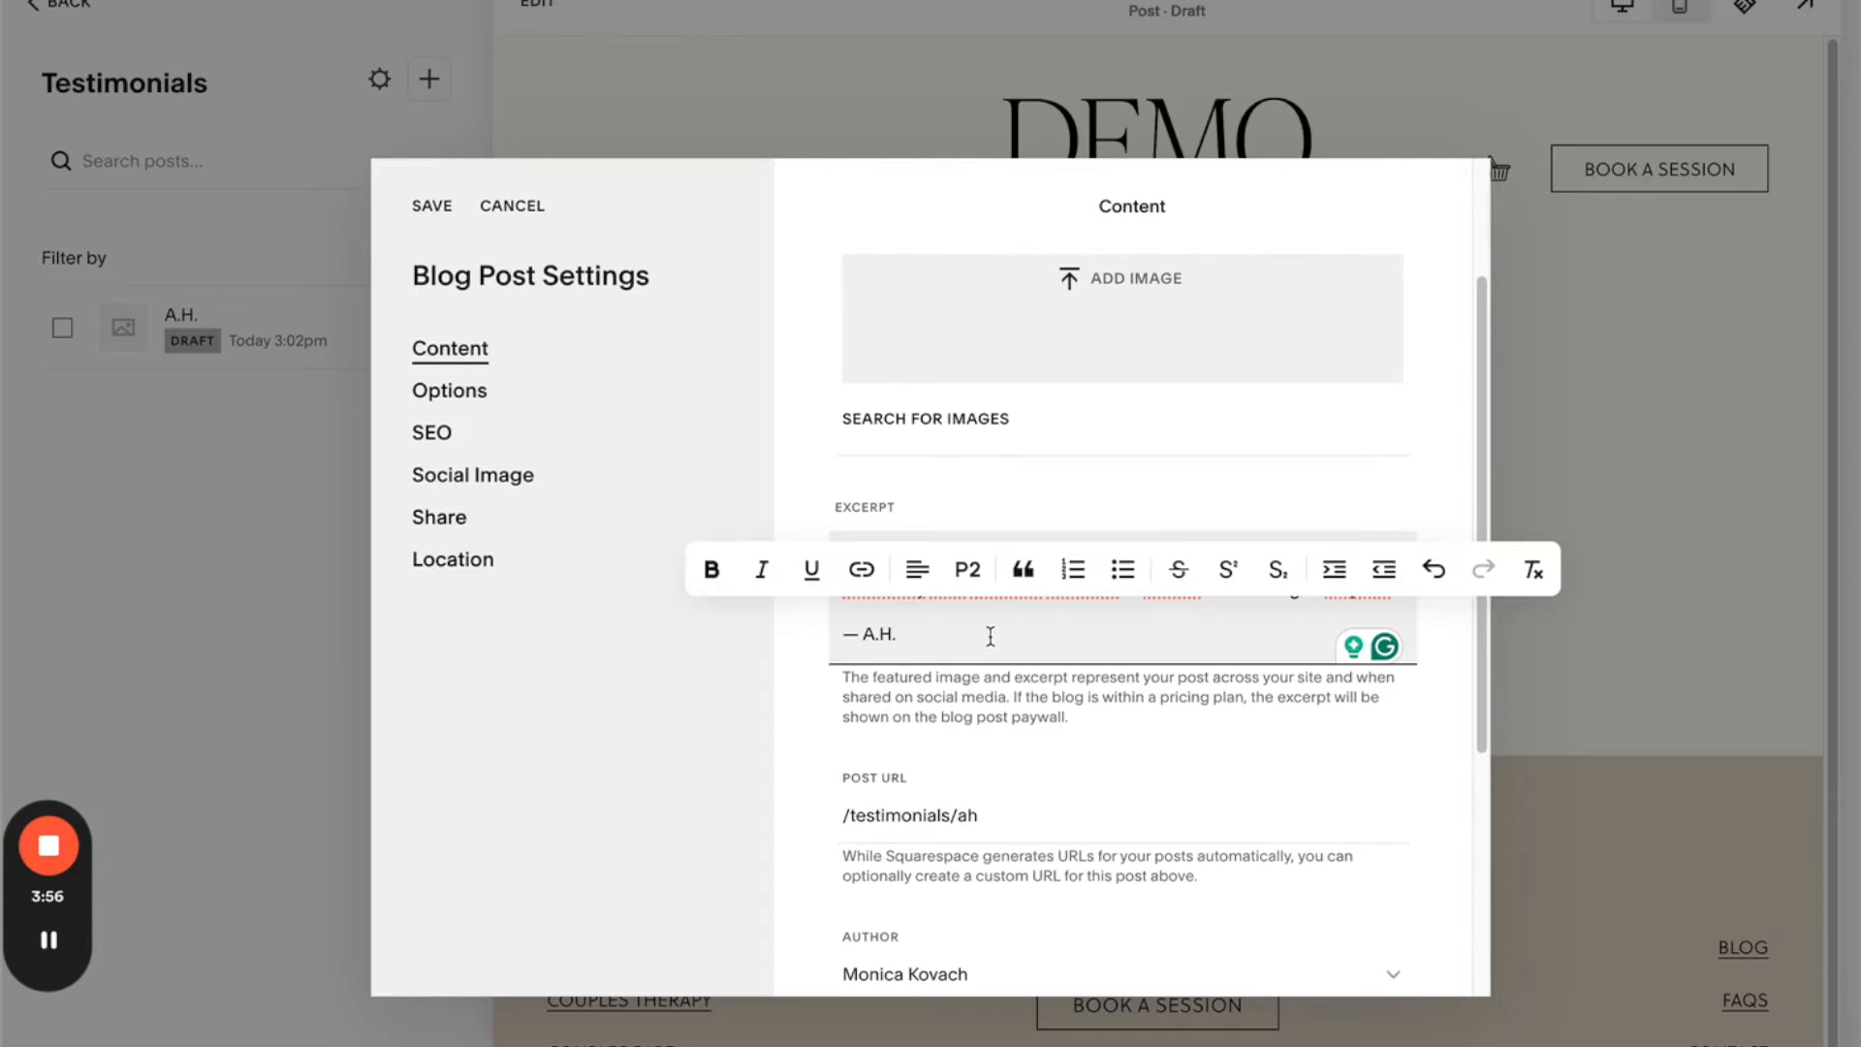
- Format the quote in the excerpt as Heading 2, leaving the A.H. attribution line as Paragraph 2
{"action": "left_click_drag", "start_coordinate": [901, 633], "coordinate": [836, 550]}
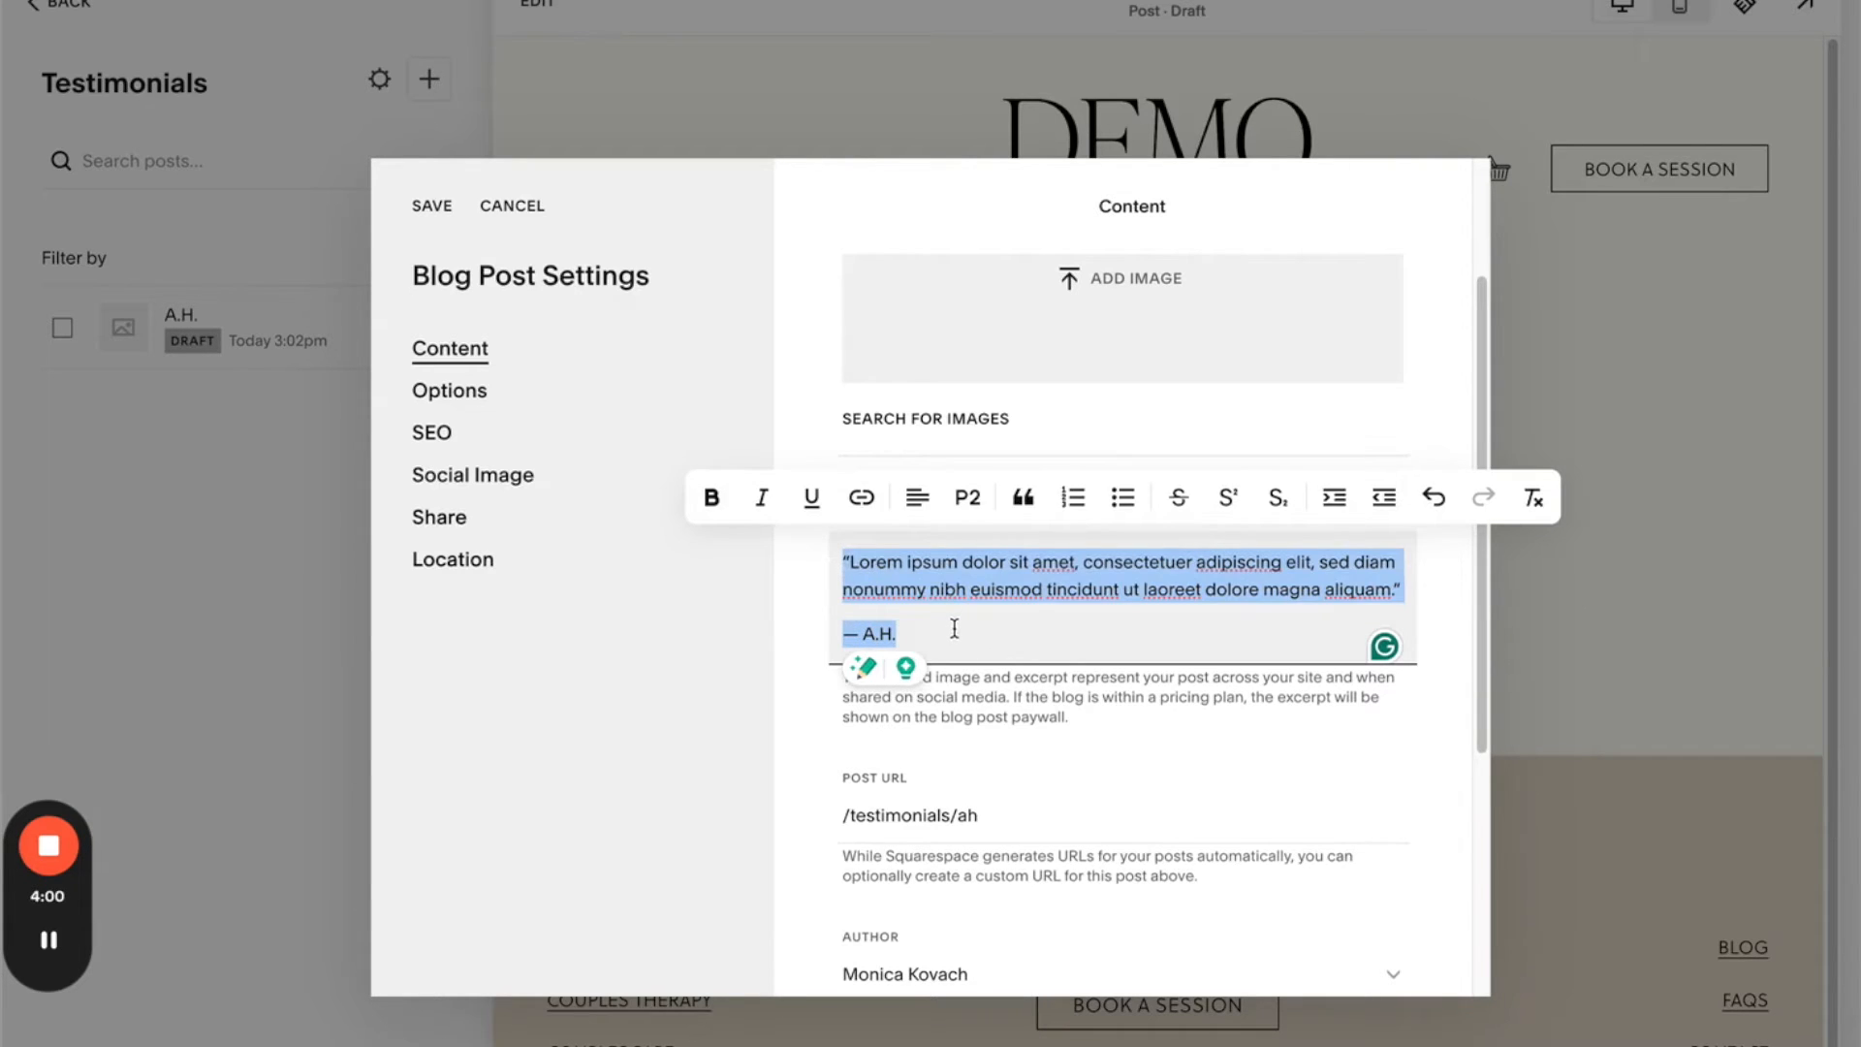
{"action": "left_click_drag", "start_coordinate": [1405, 592], "coordinate": [829, 571]}
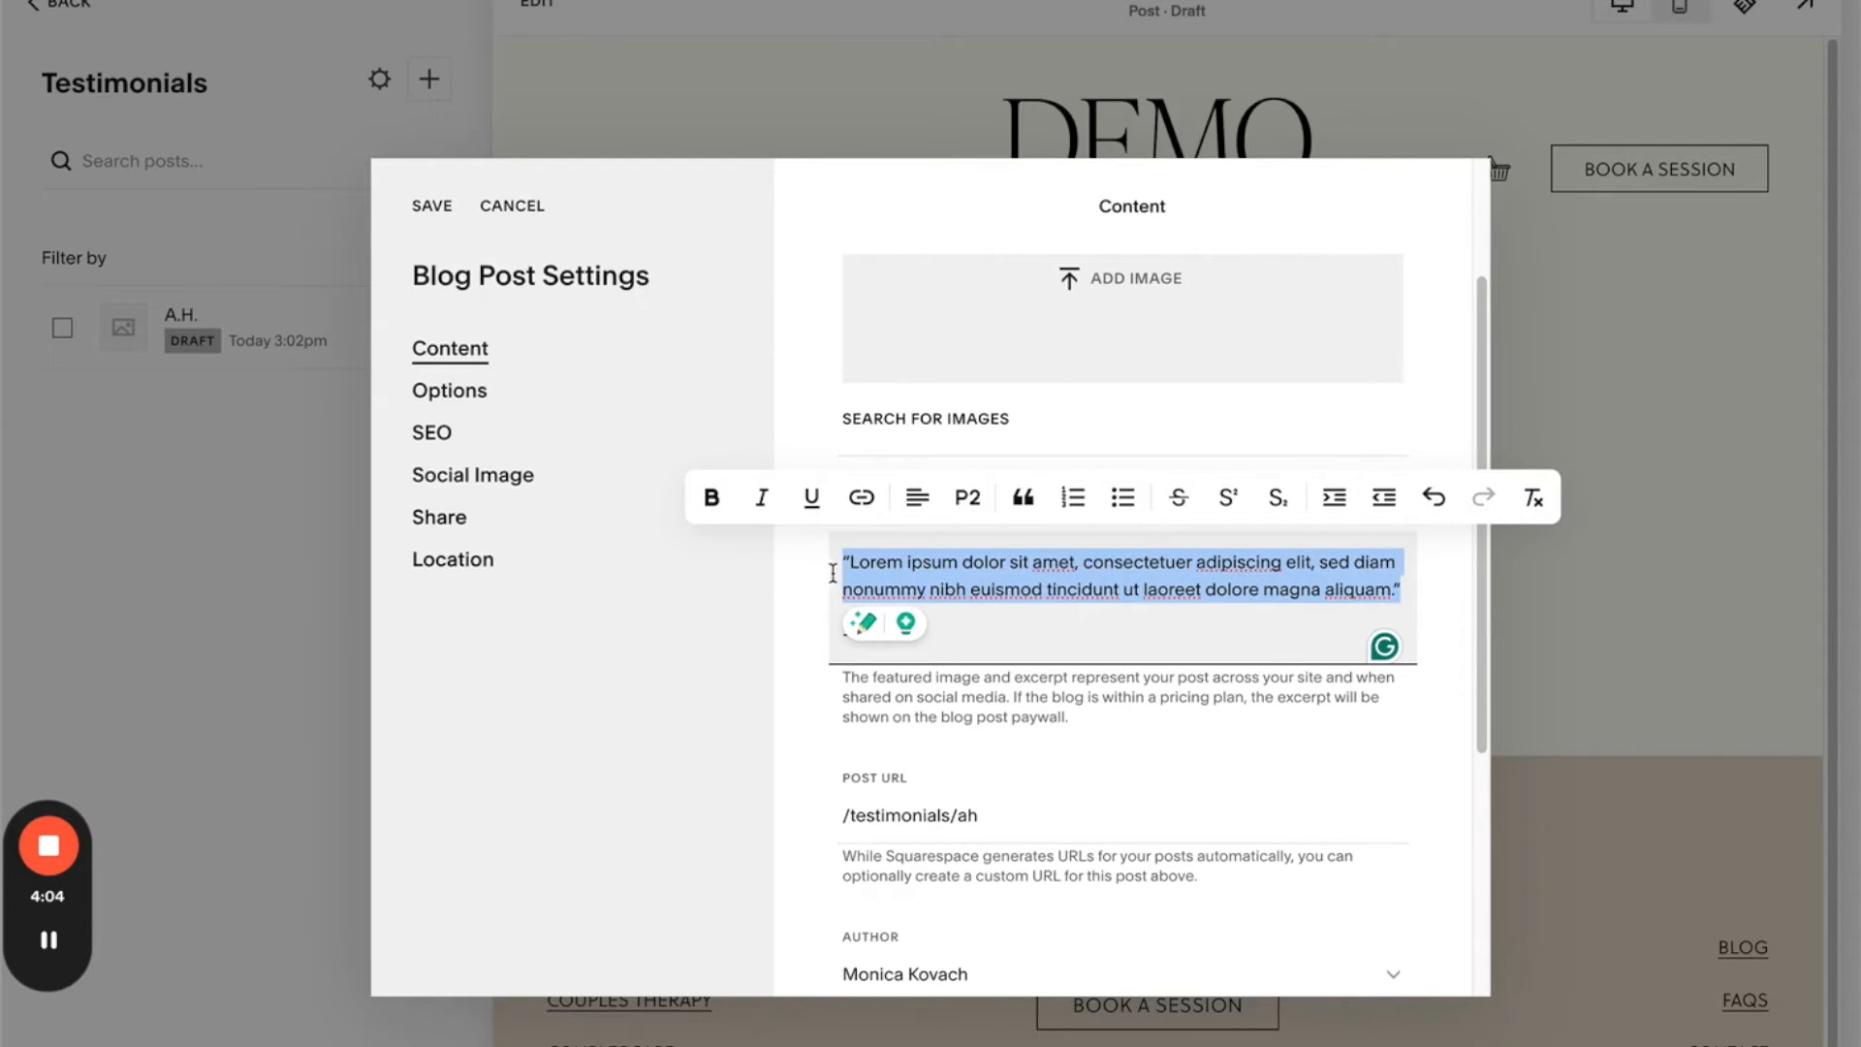
{"action": "left_click", "coordinate": [967, 497]}
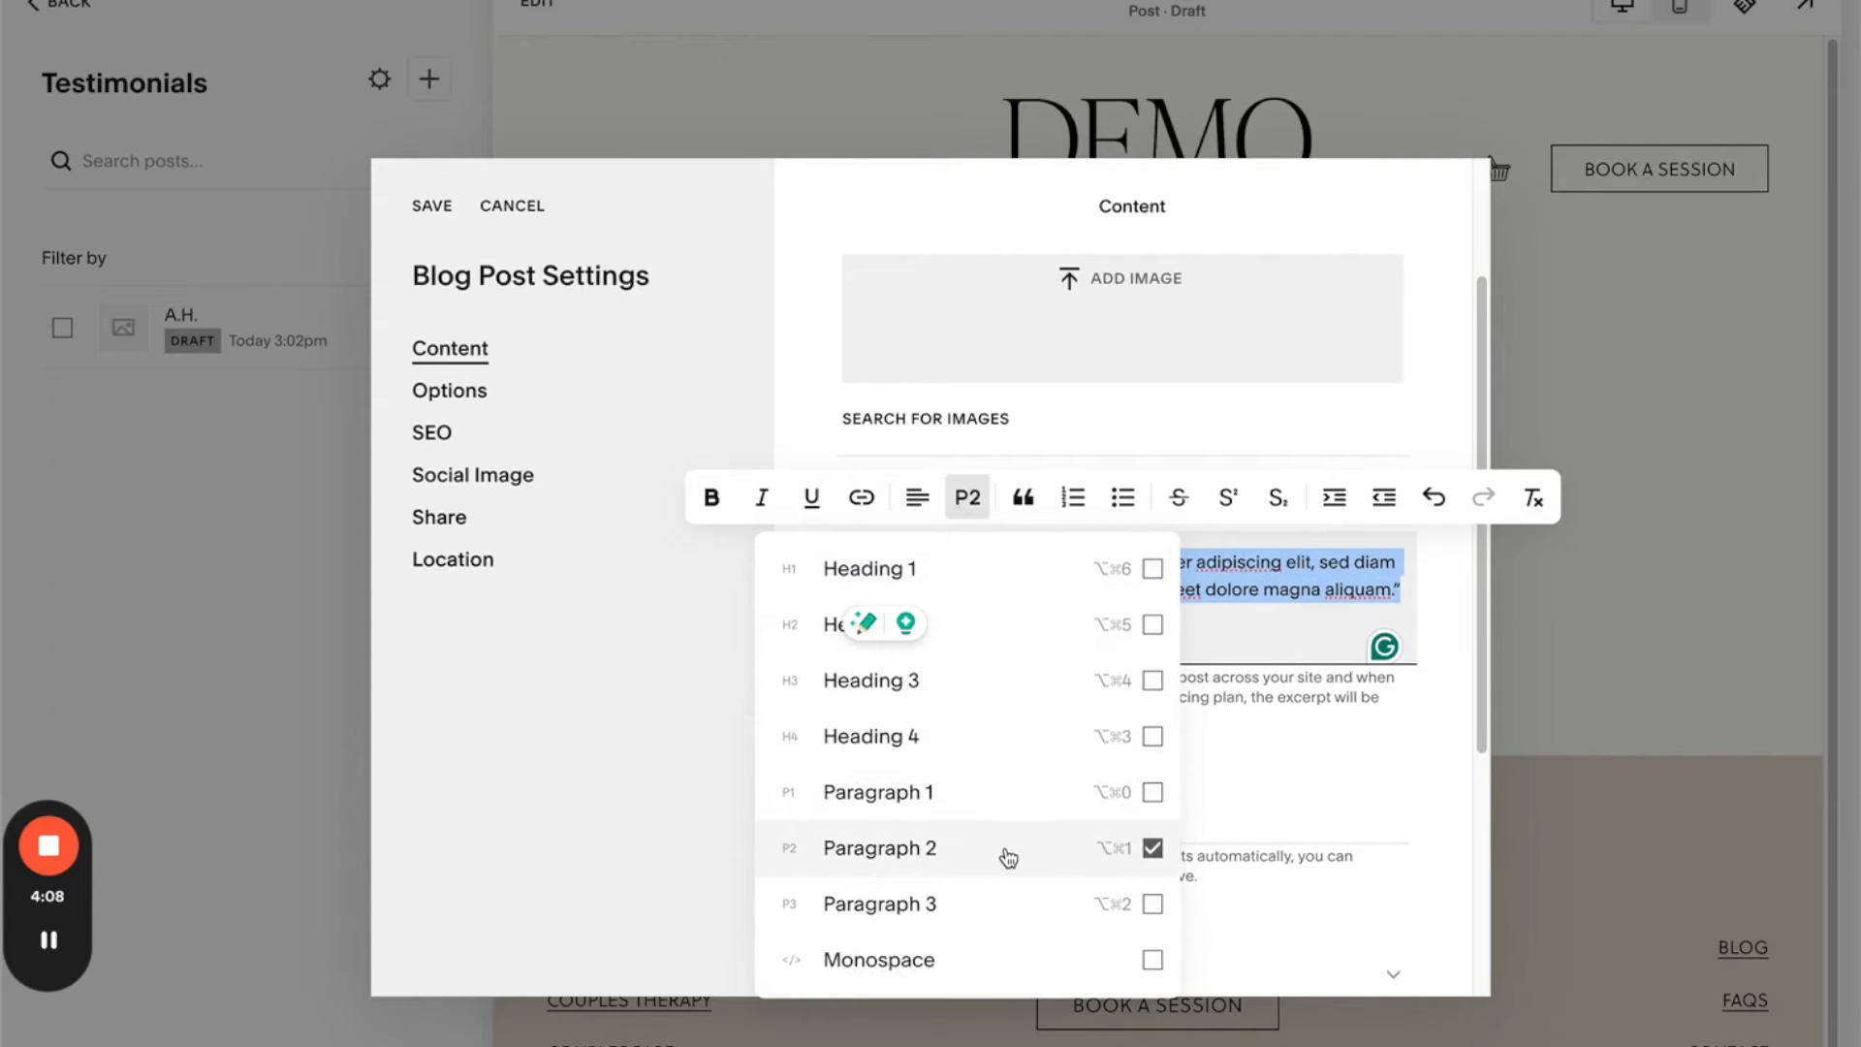
{"action": "left_click", "coordinate": [997, 634]}
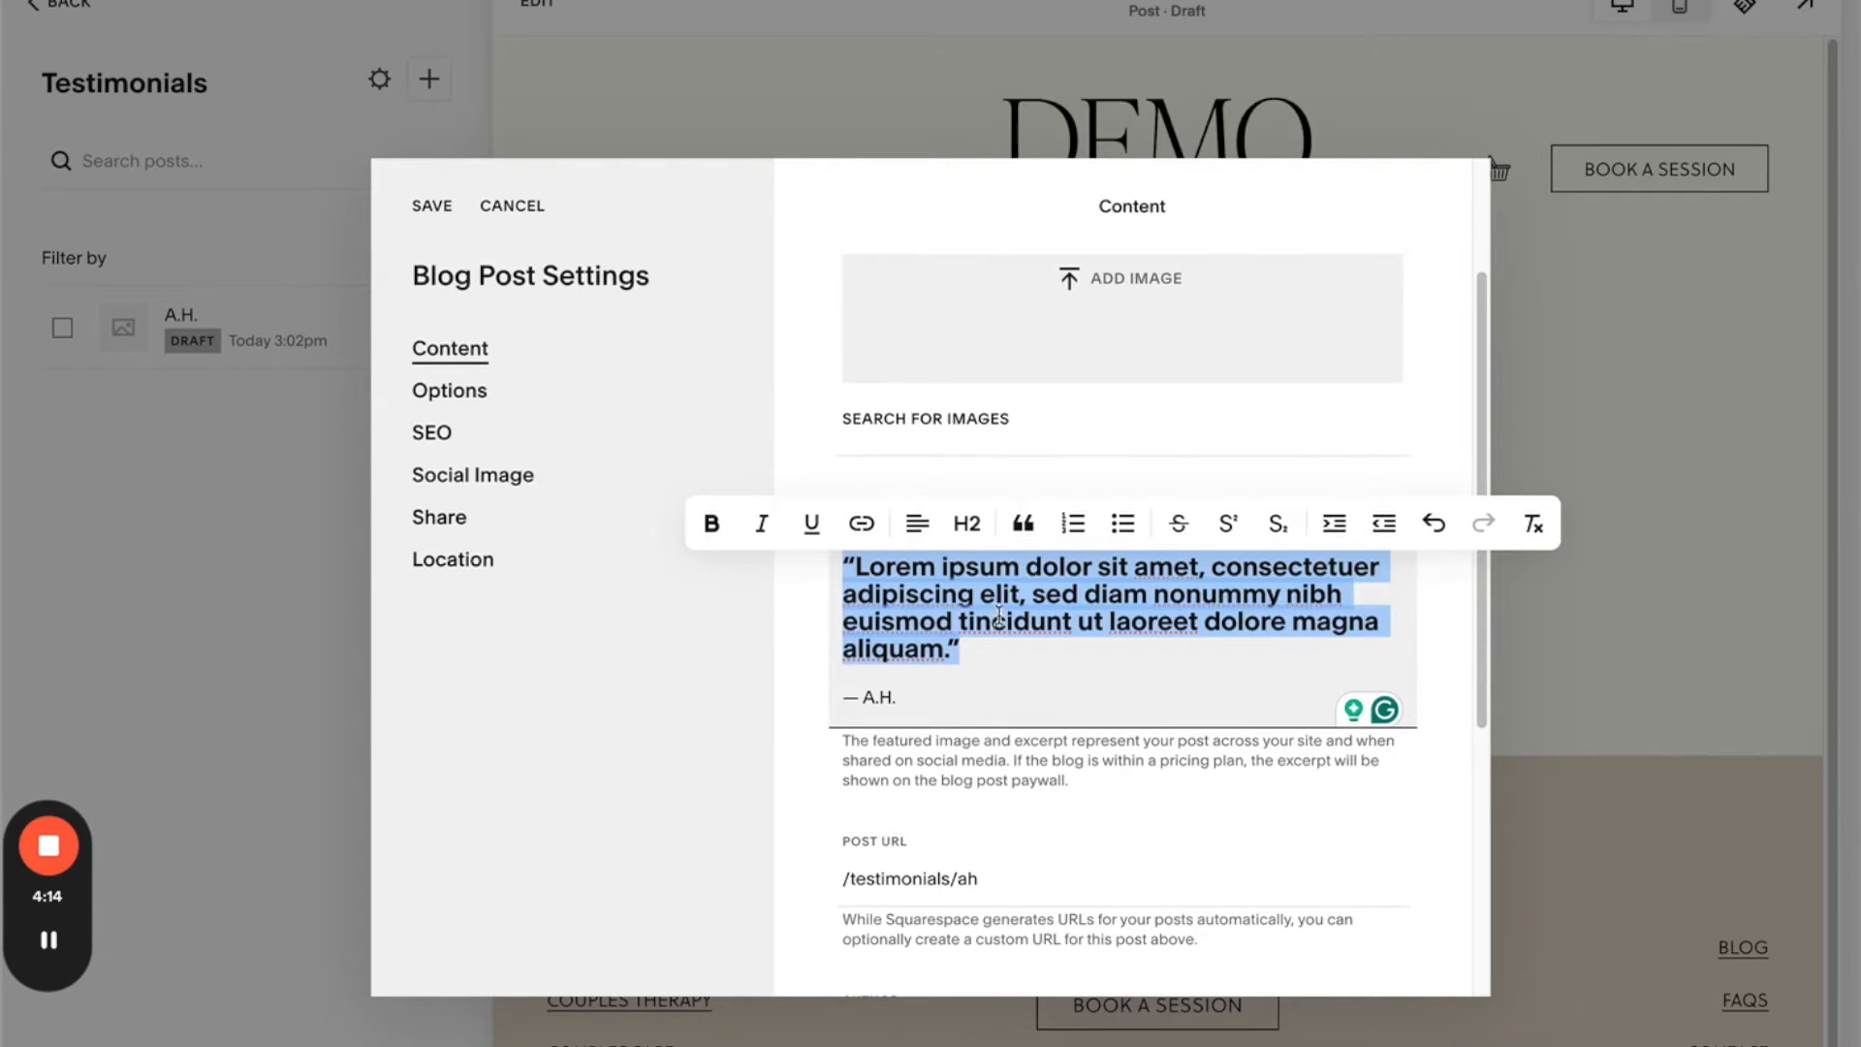
{"action": "left_click_drag", "start_coordinate": [899, 699], "coordinate": [838, 708]}
{"action": "left_click", "coordinate": [910, 699]}
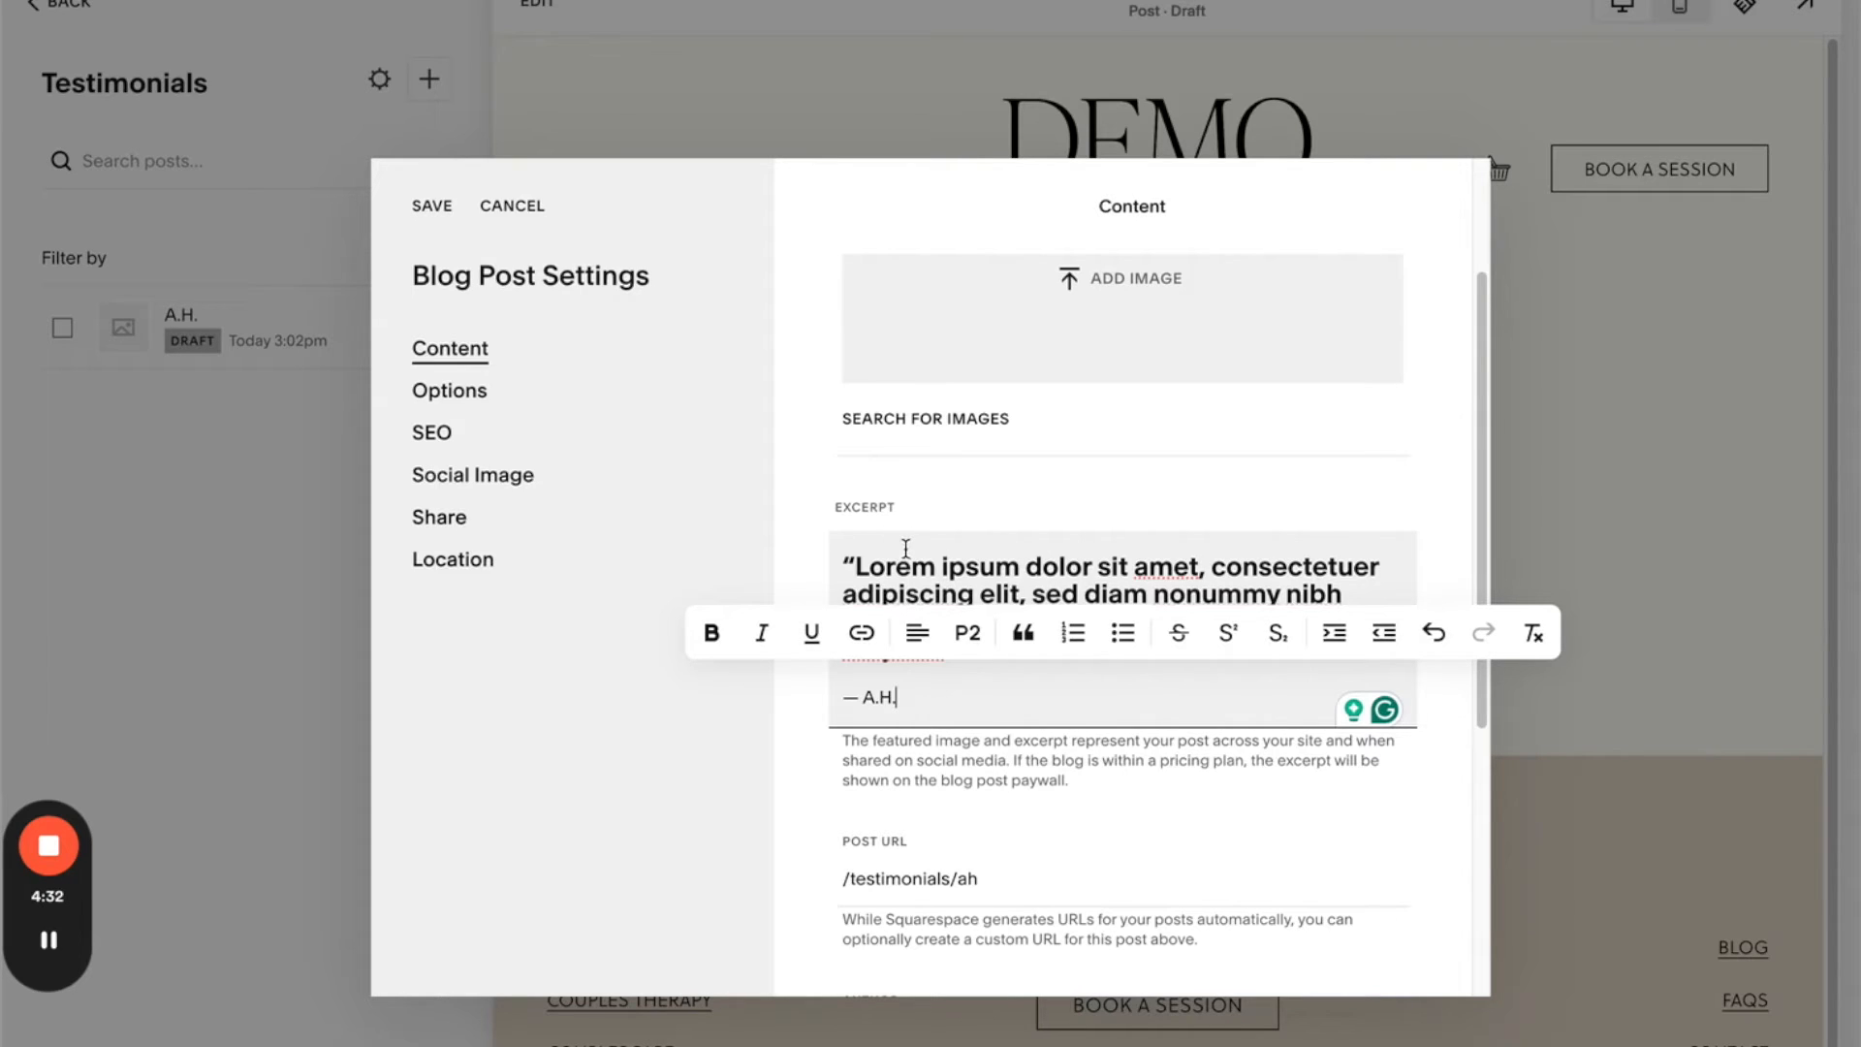
- Set the A.H. post's status to Published and save the post settings
{"action": "left_click", "coordinate": [466, 397]}
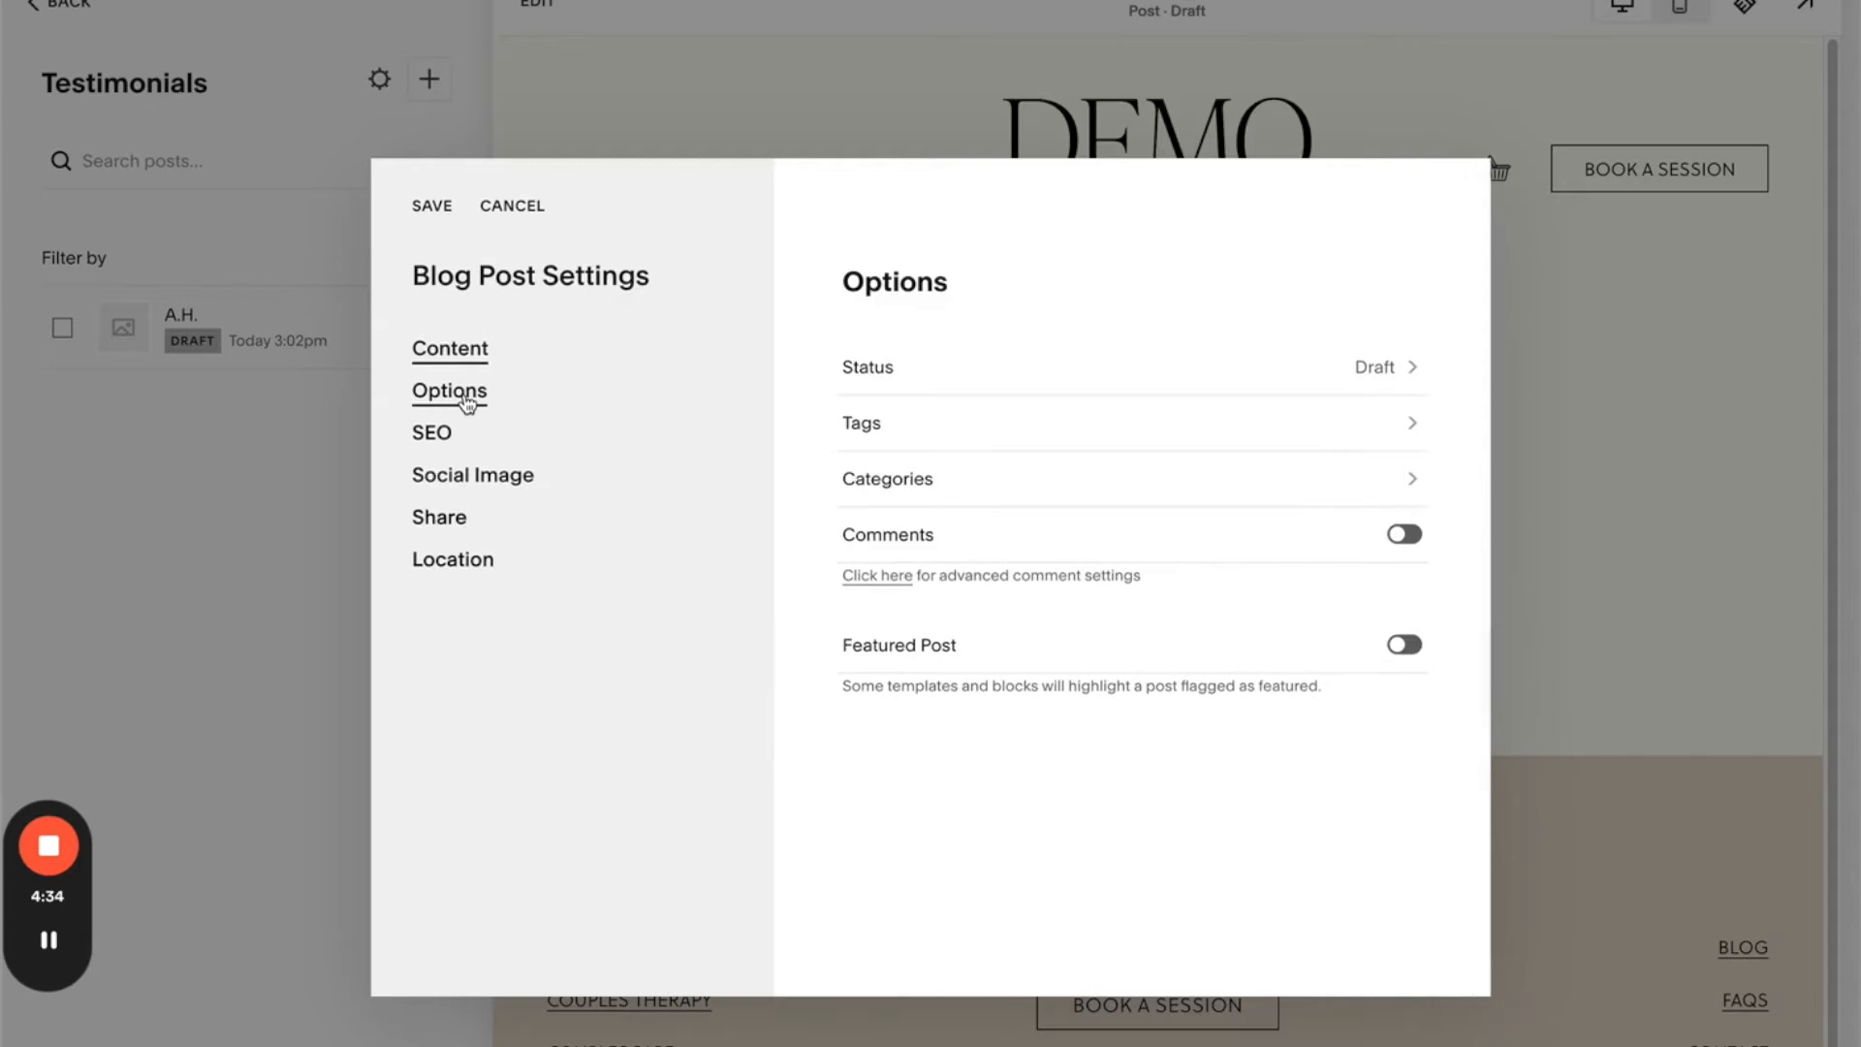
{"action": "left_click", "coordinate": [957, 372]}
{"action": "left_click", "coordinate": [1408, 497]}
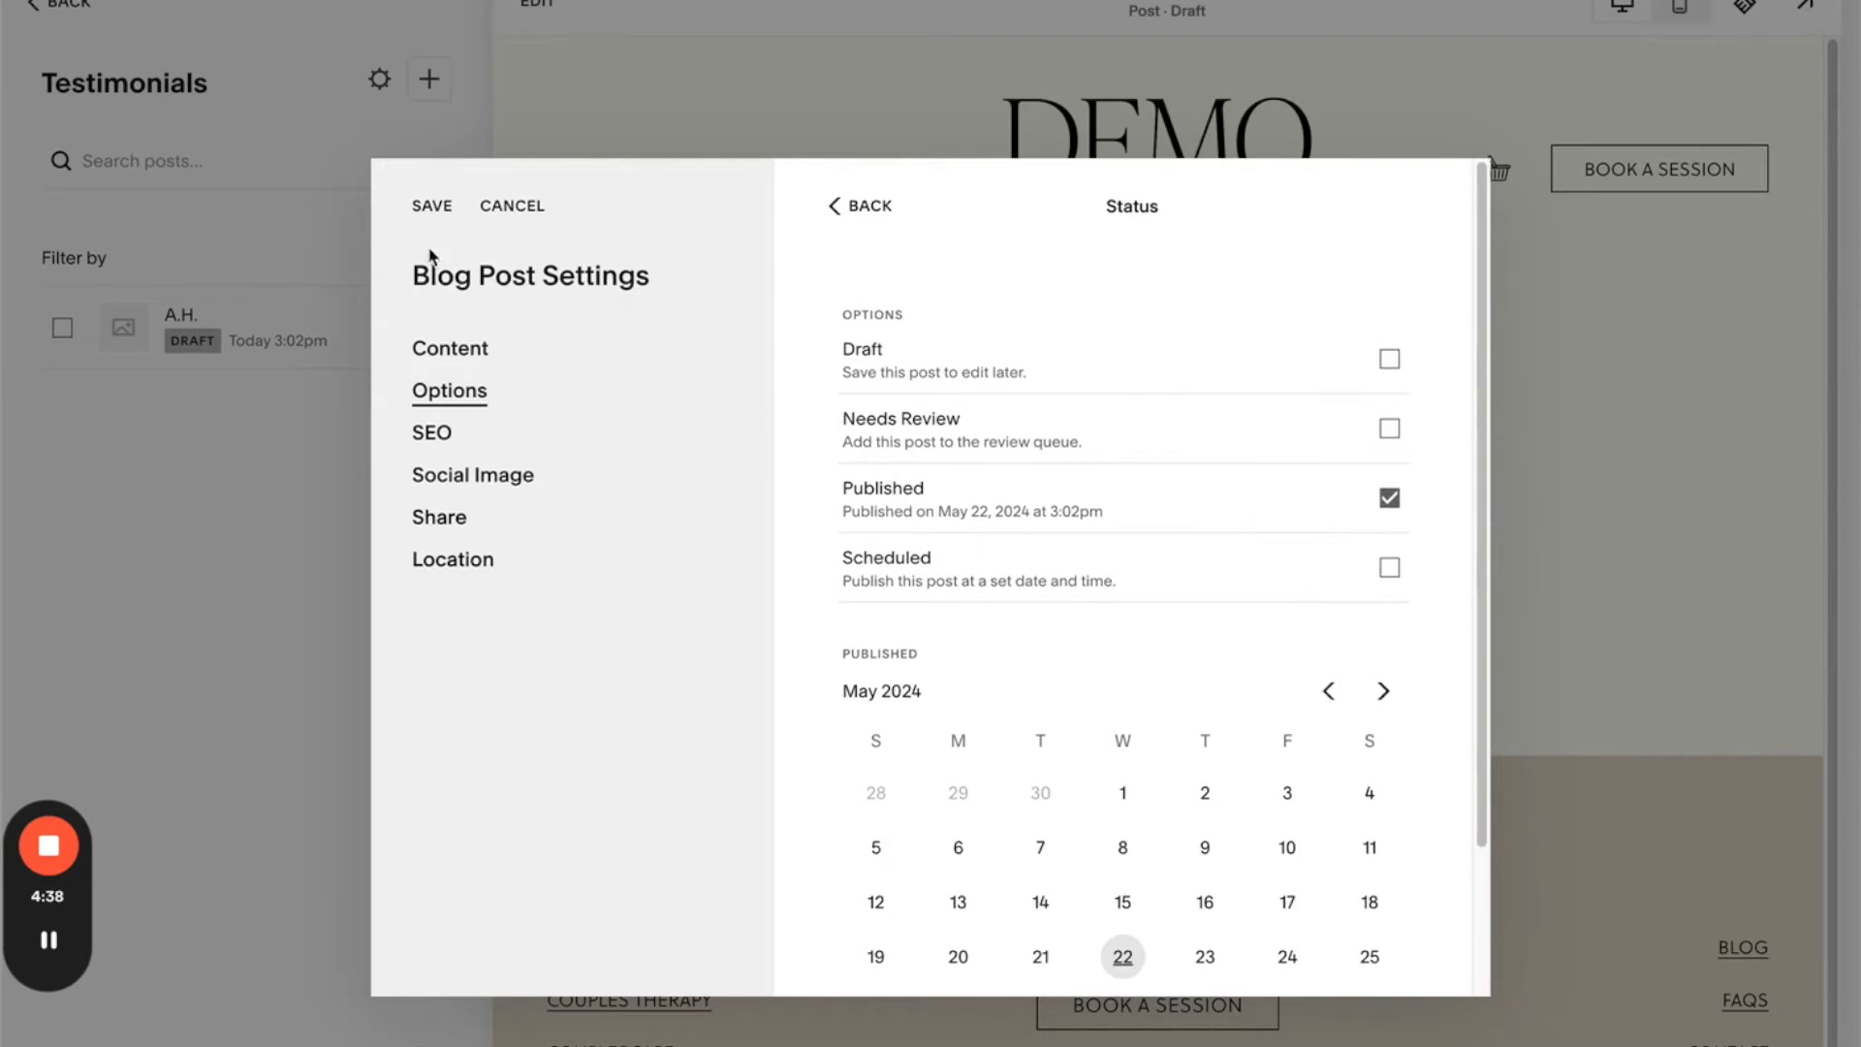
{"action": "left_click", "coordinate": [433, 208]}
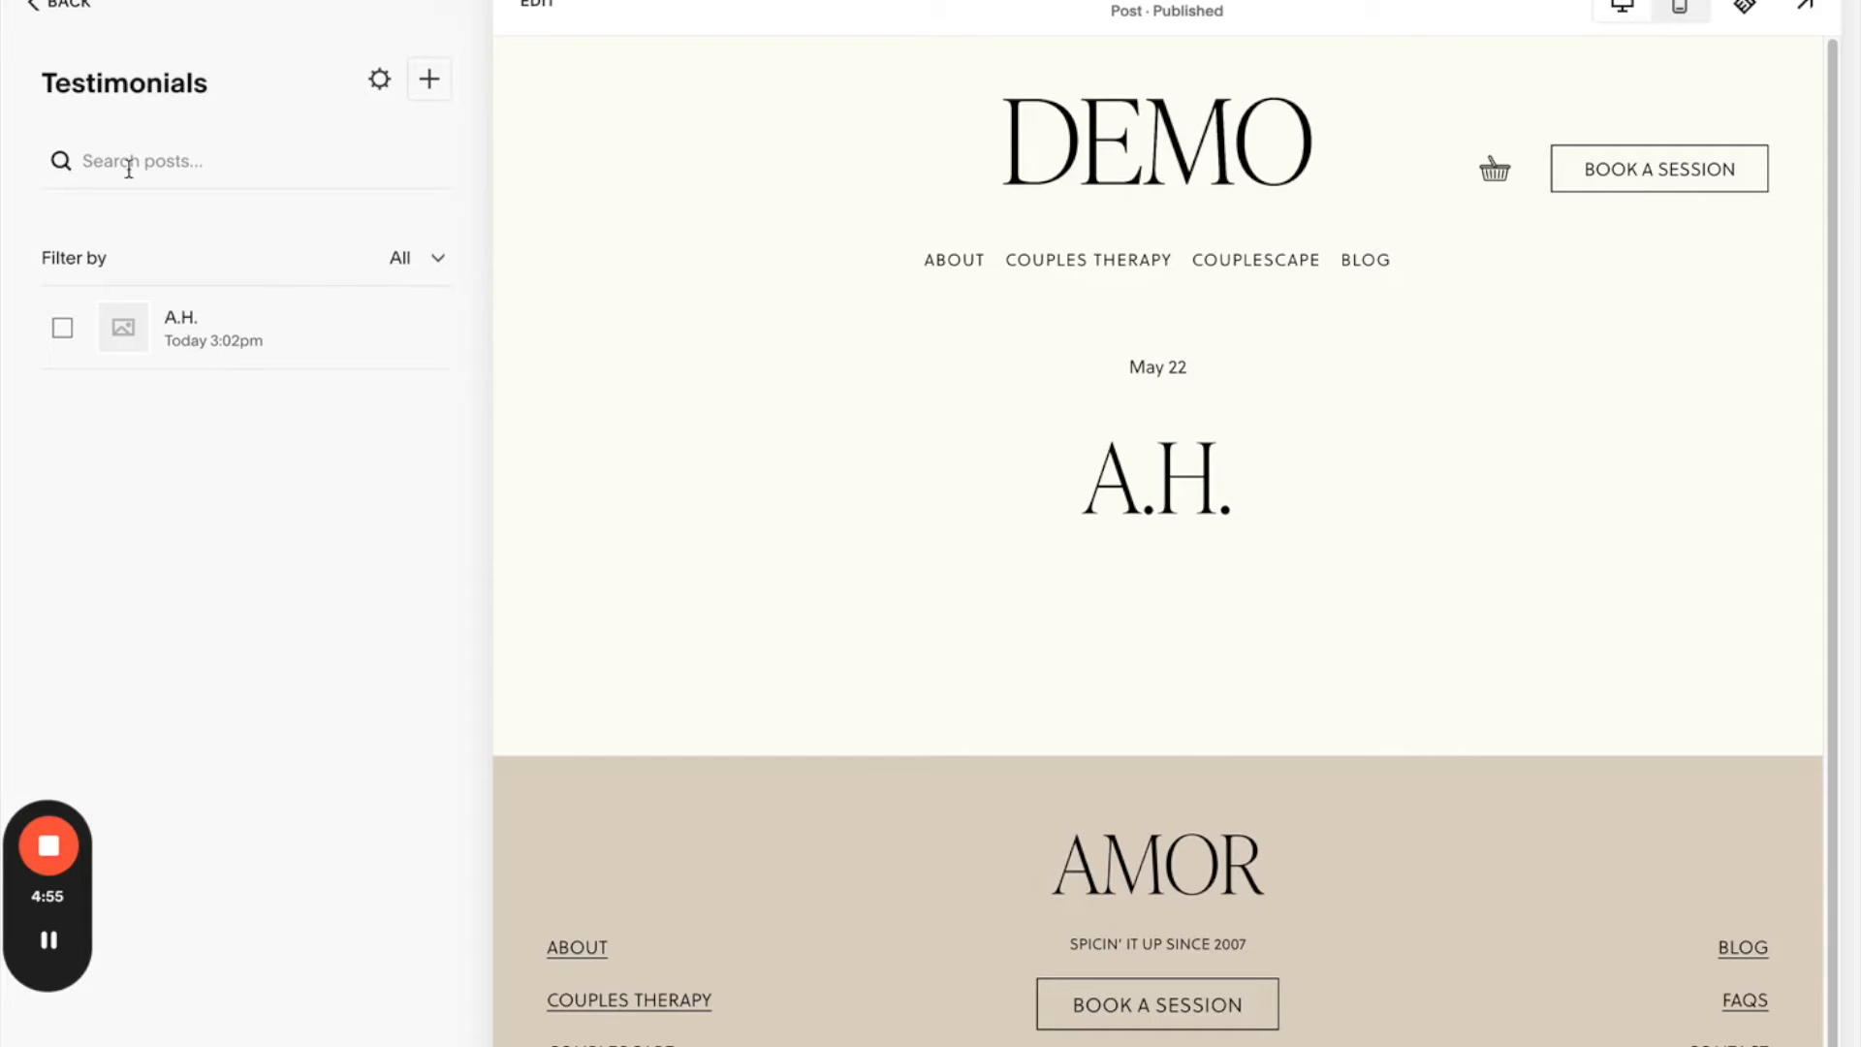
- Return to the Home page, start editing it, and add a blank section between the client testimonials section and the footer
{"action": "left_click", "coordinate": [88, 26]}
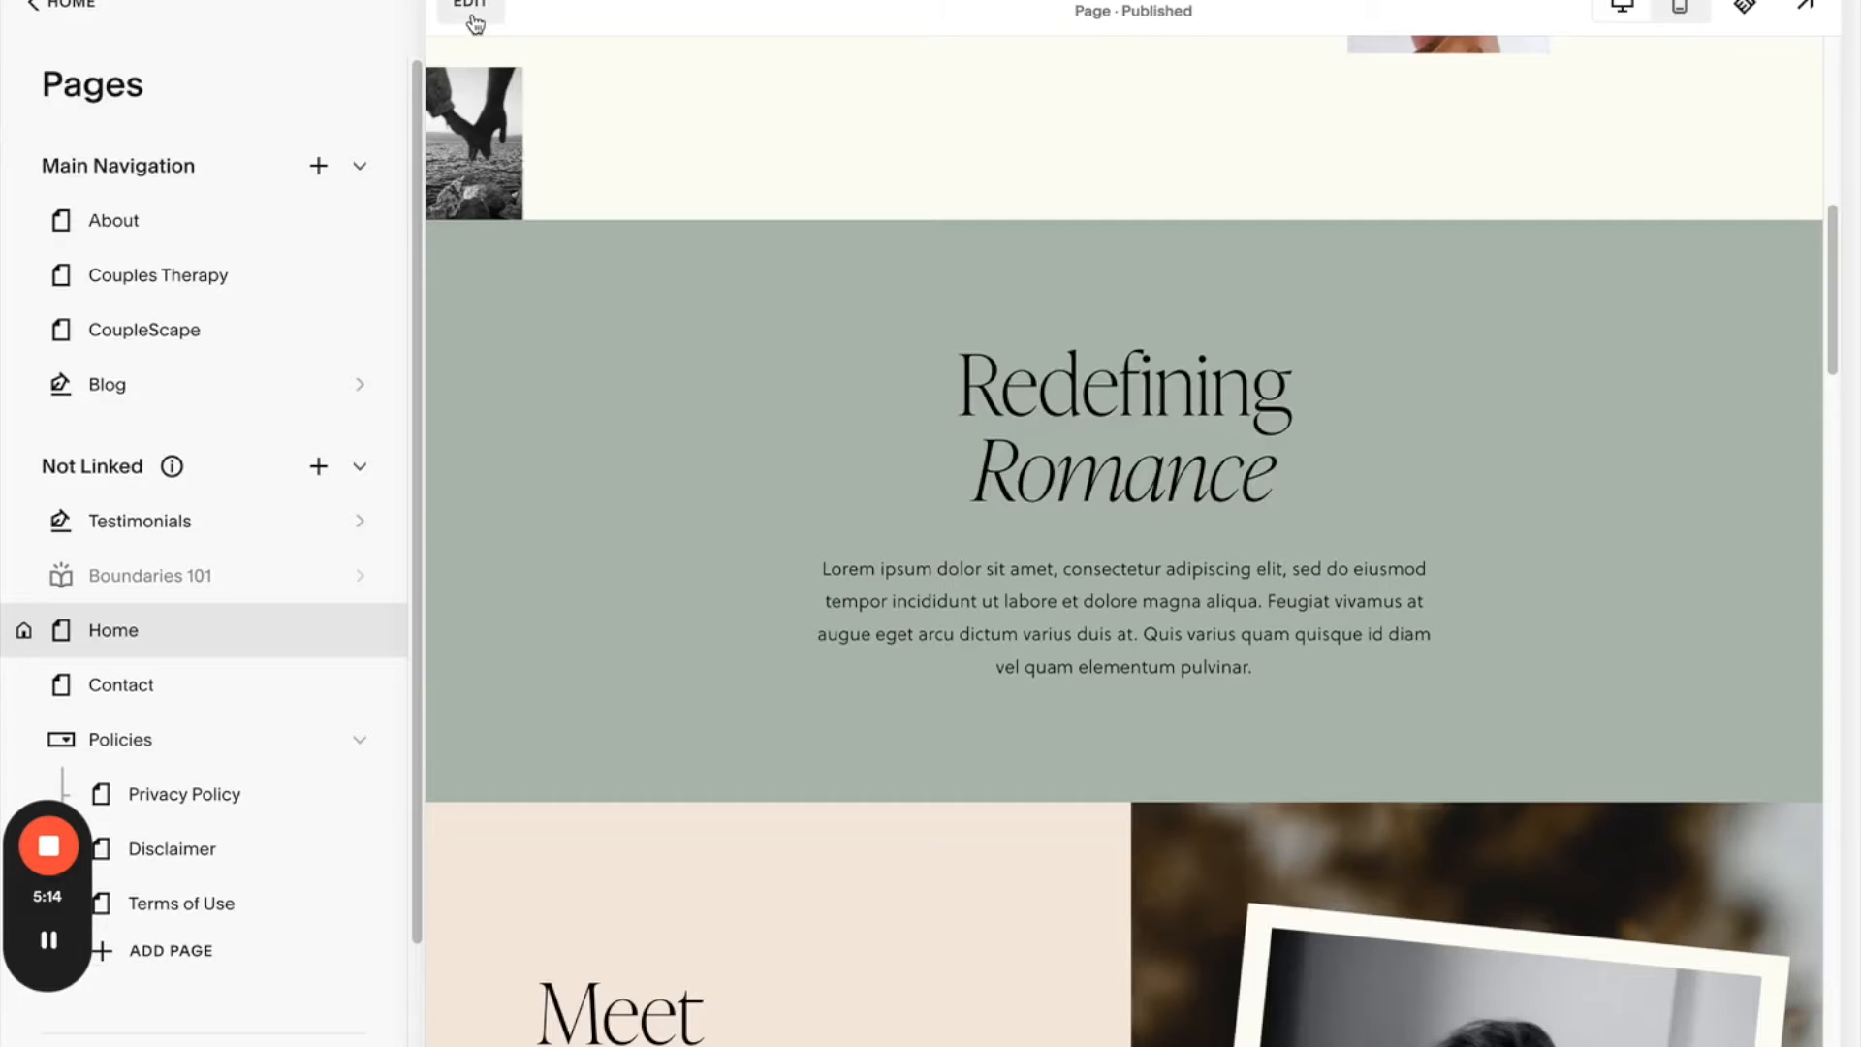
{"action": "left_click", "coordinate": [474, 23]}
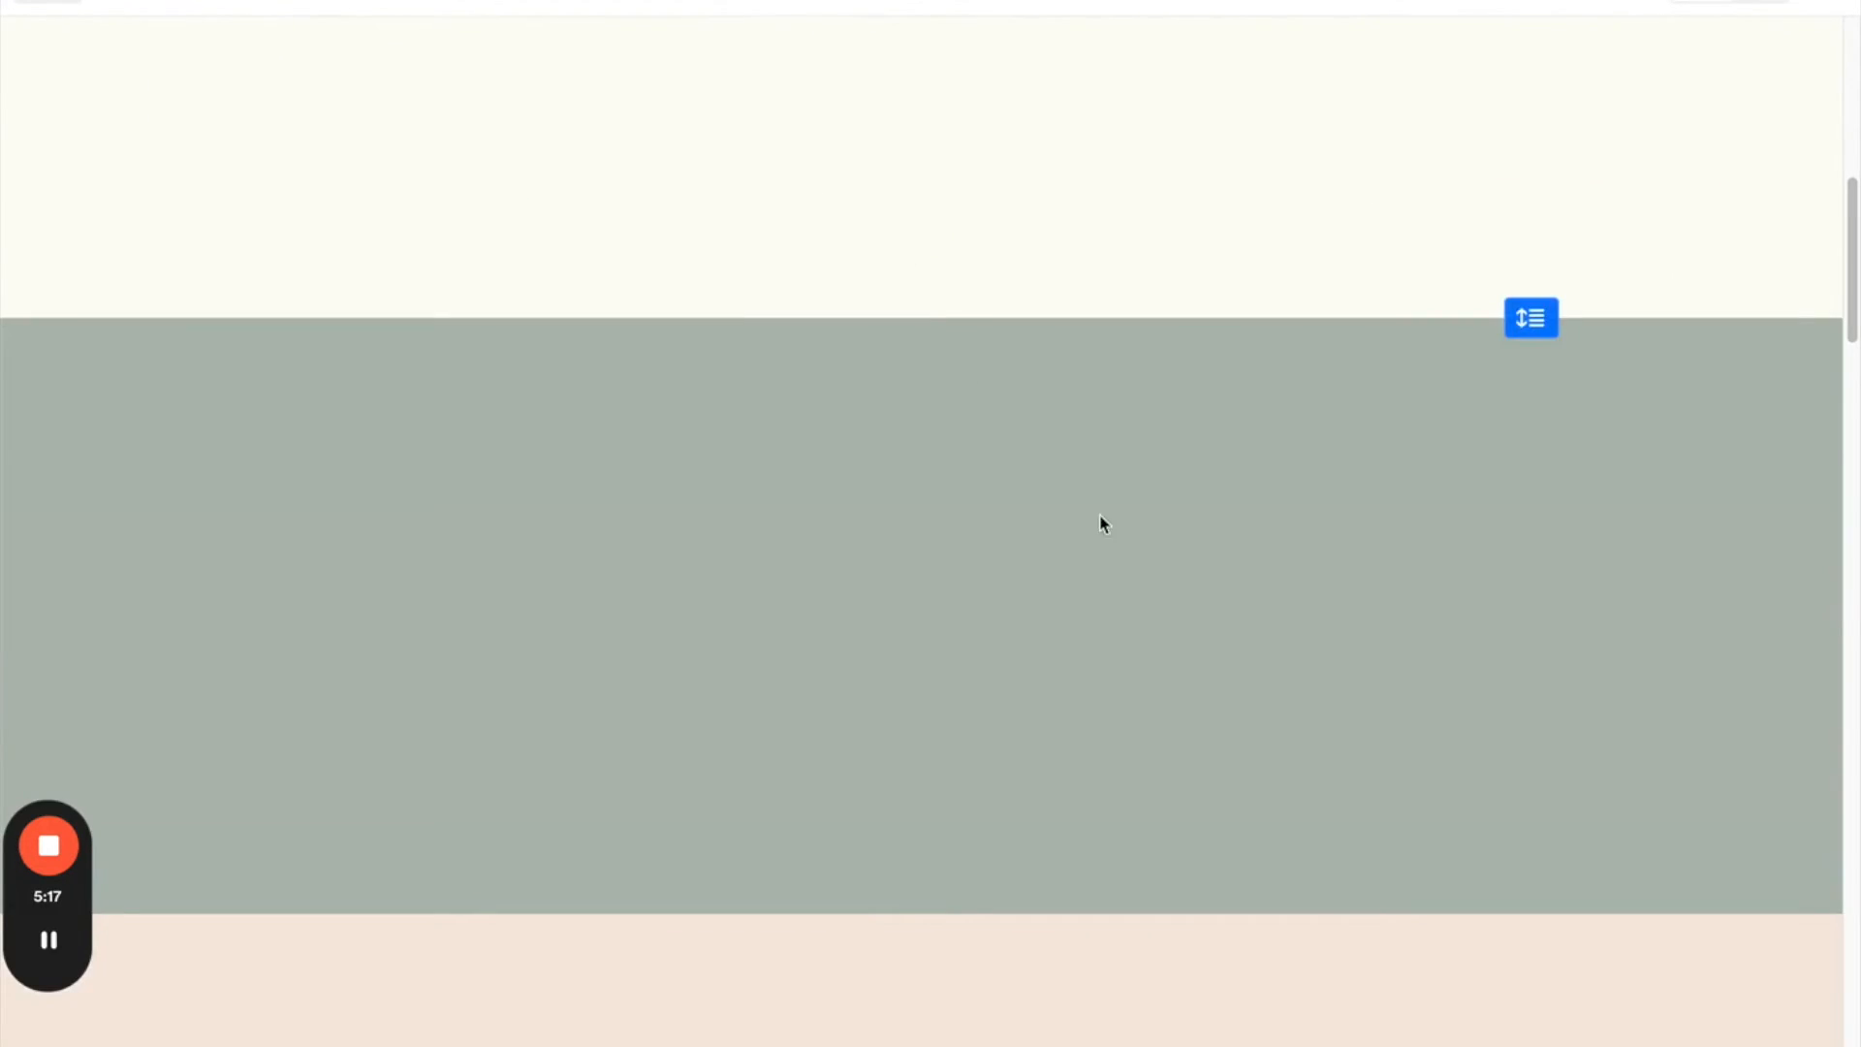
{"action": "scroll", "coordinate": [1230, 775], "scroll_direction": "down", "scroll_amount": 20}
{"action": "scroll", "coordinate": [1235, 785], "scroll_direction": "down", "scroll_amount": 15}
{"action": "scroll", "coordinate": [994, 512], "scroll_direction": "up", "scroll_amount": 2}
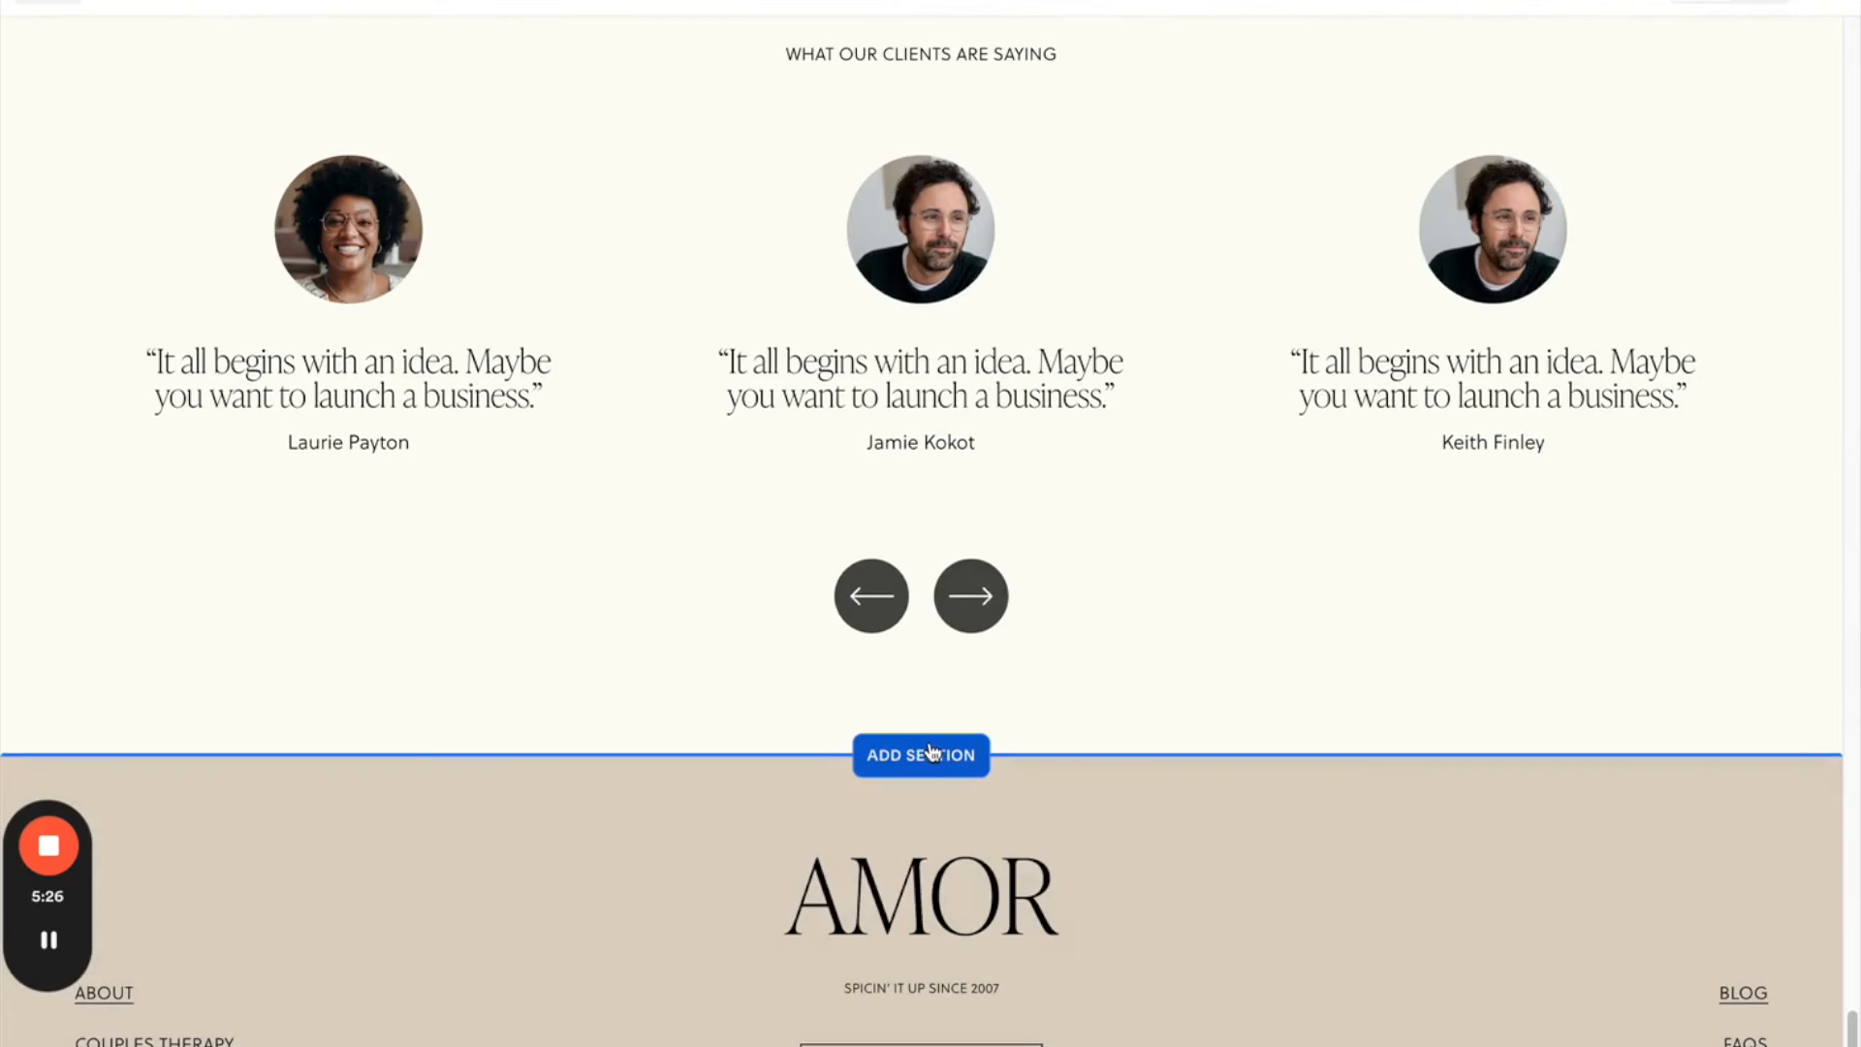
{"action": "left_click", "coordinate": [931, 752]}
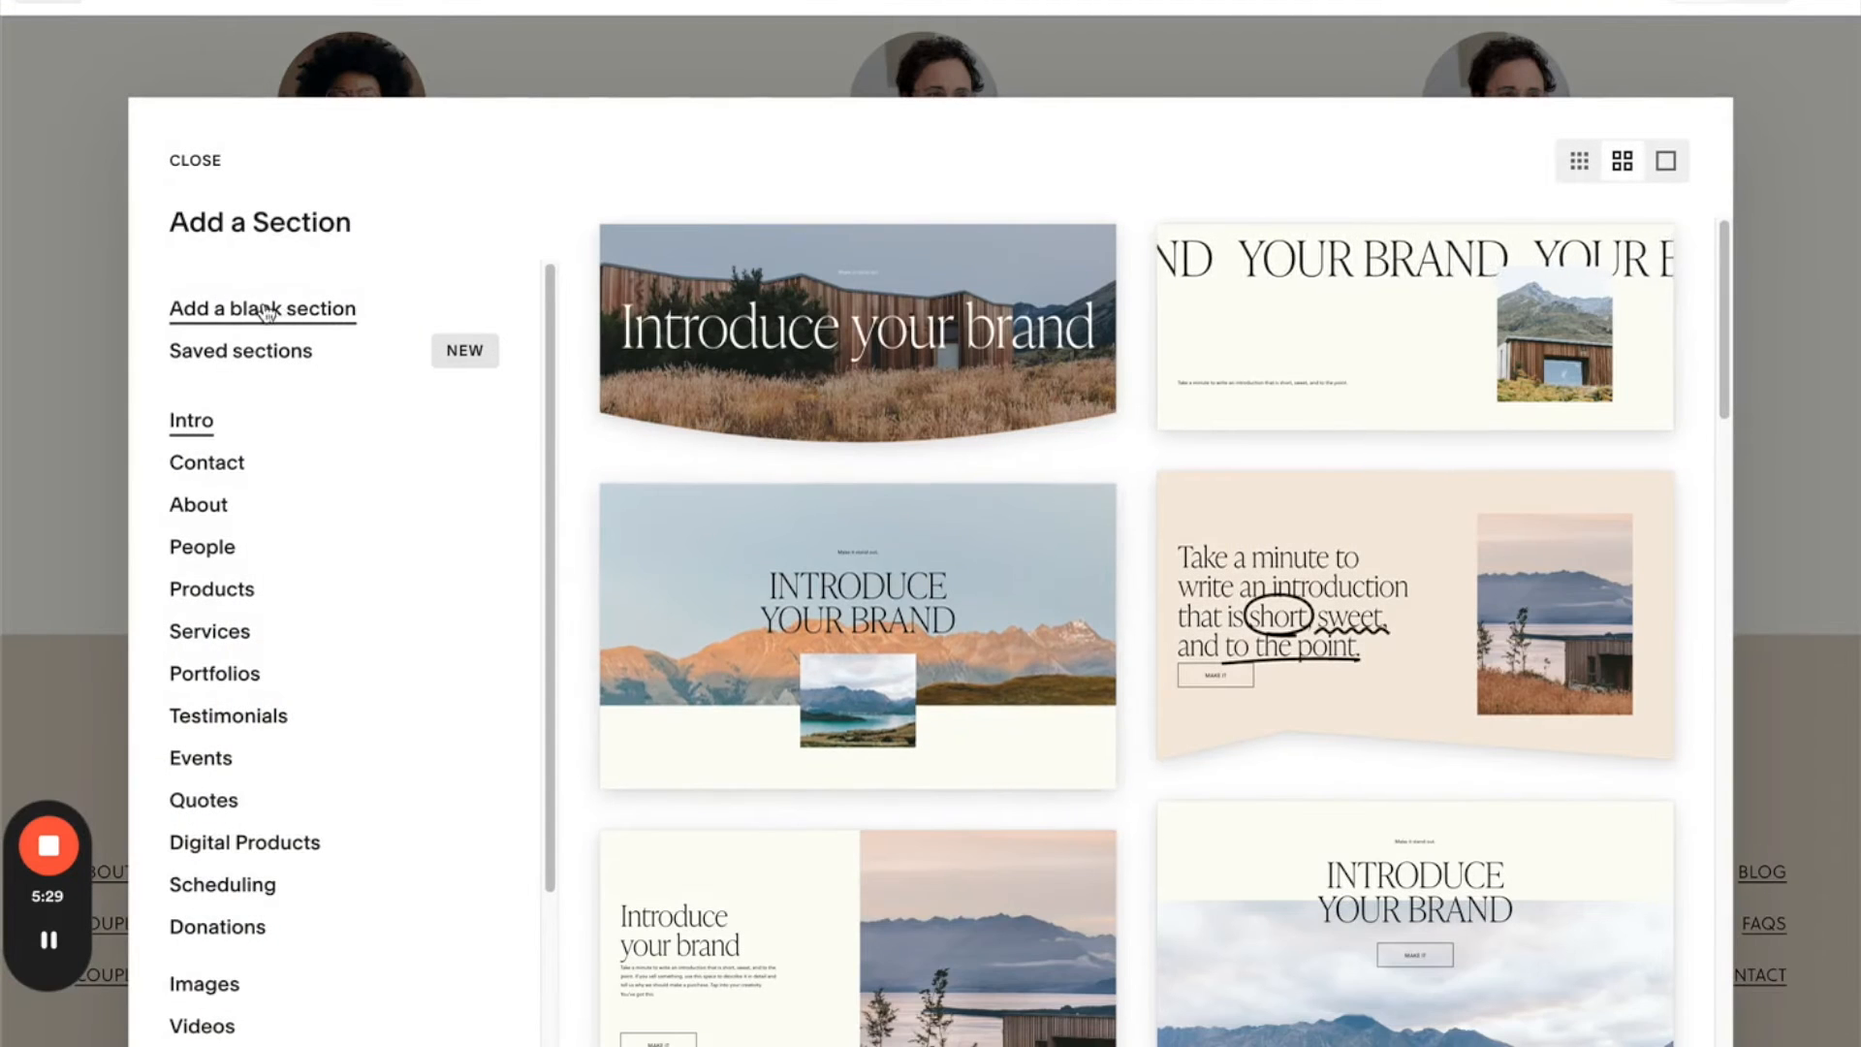
{"action": "left_click", "coordinate": [340, 314]}
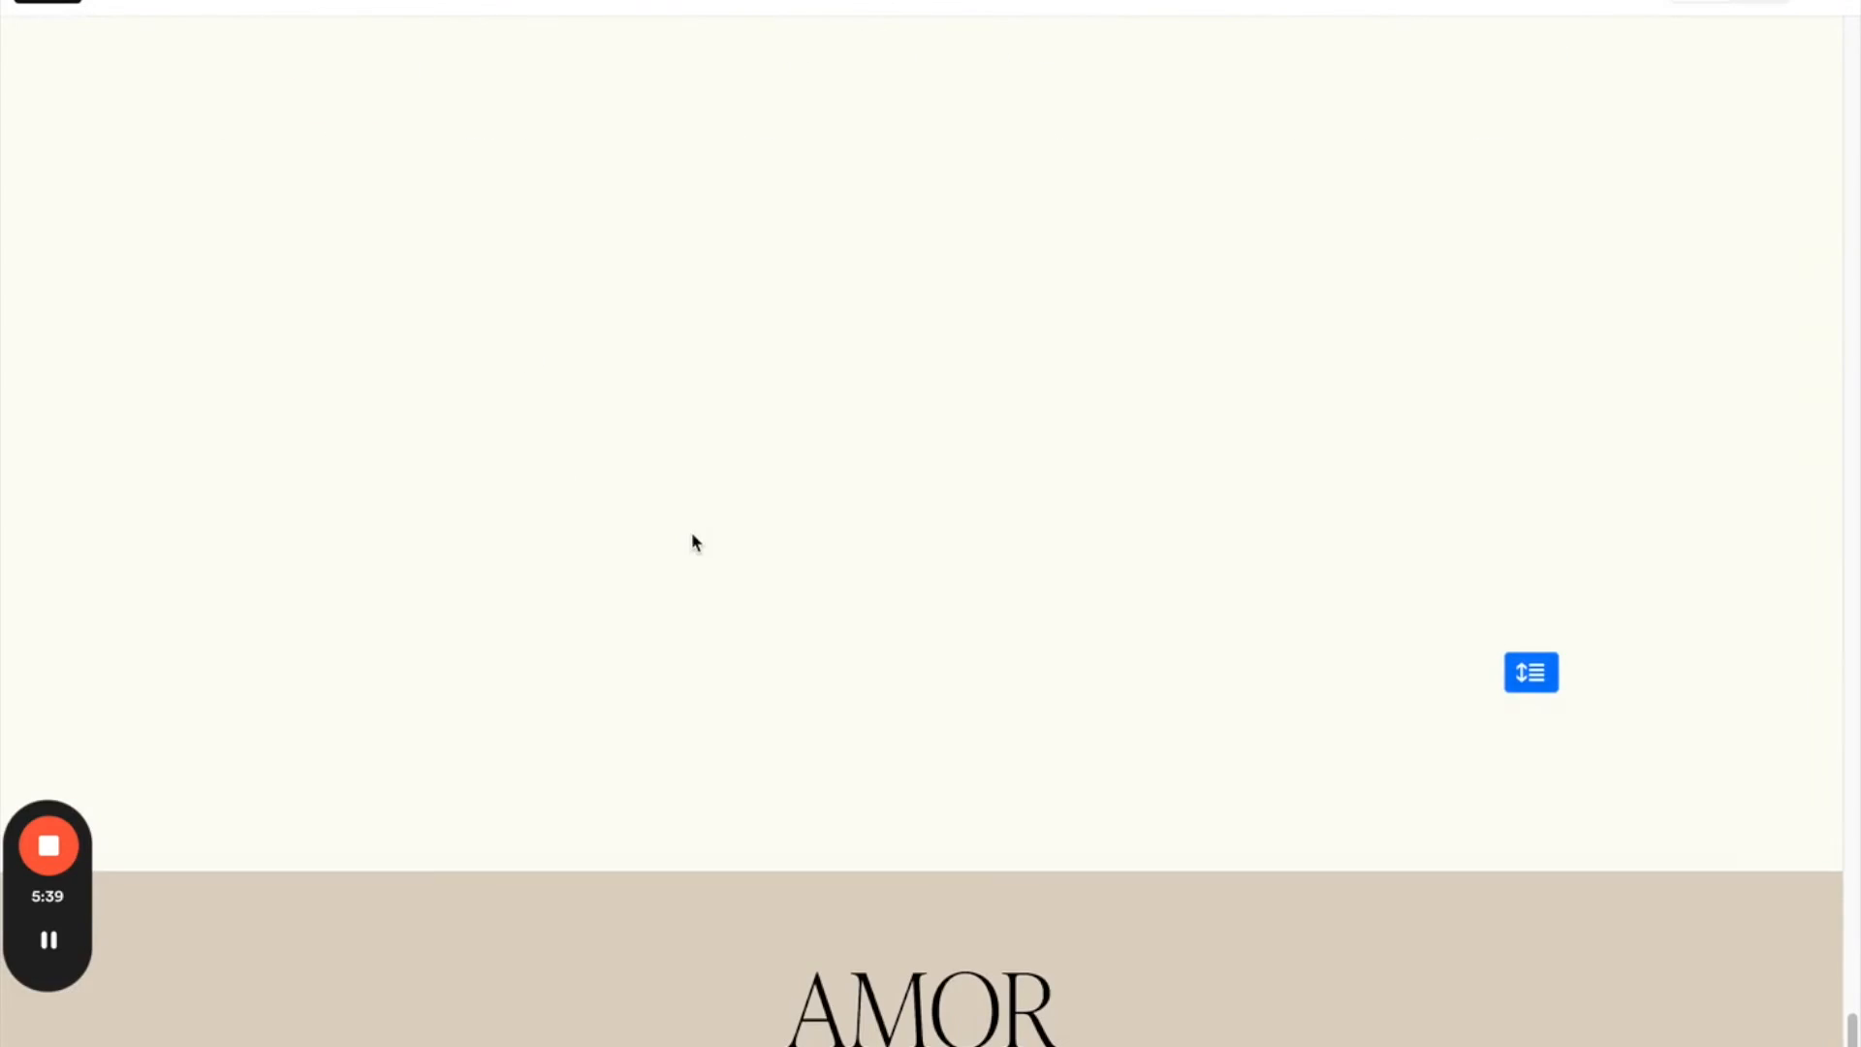
- Add a Summary block to the blank section and centre it horizontally
{"action": "scroll", "coordinate": [652, 614], "scroll_direction": "up", "scroll_amount": 2}
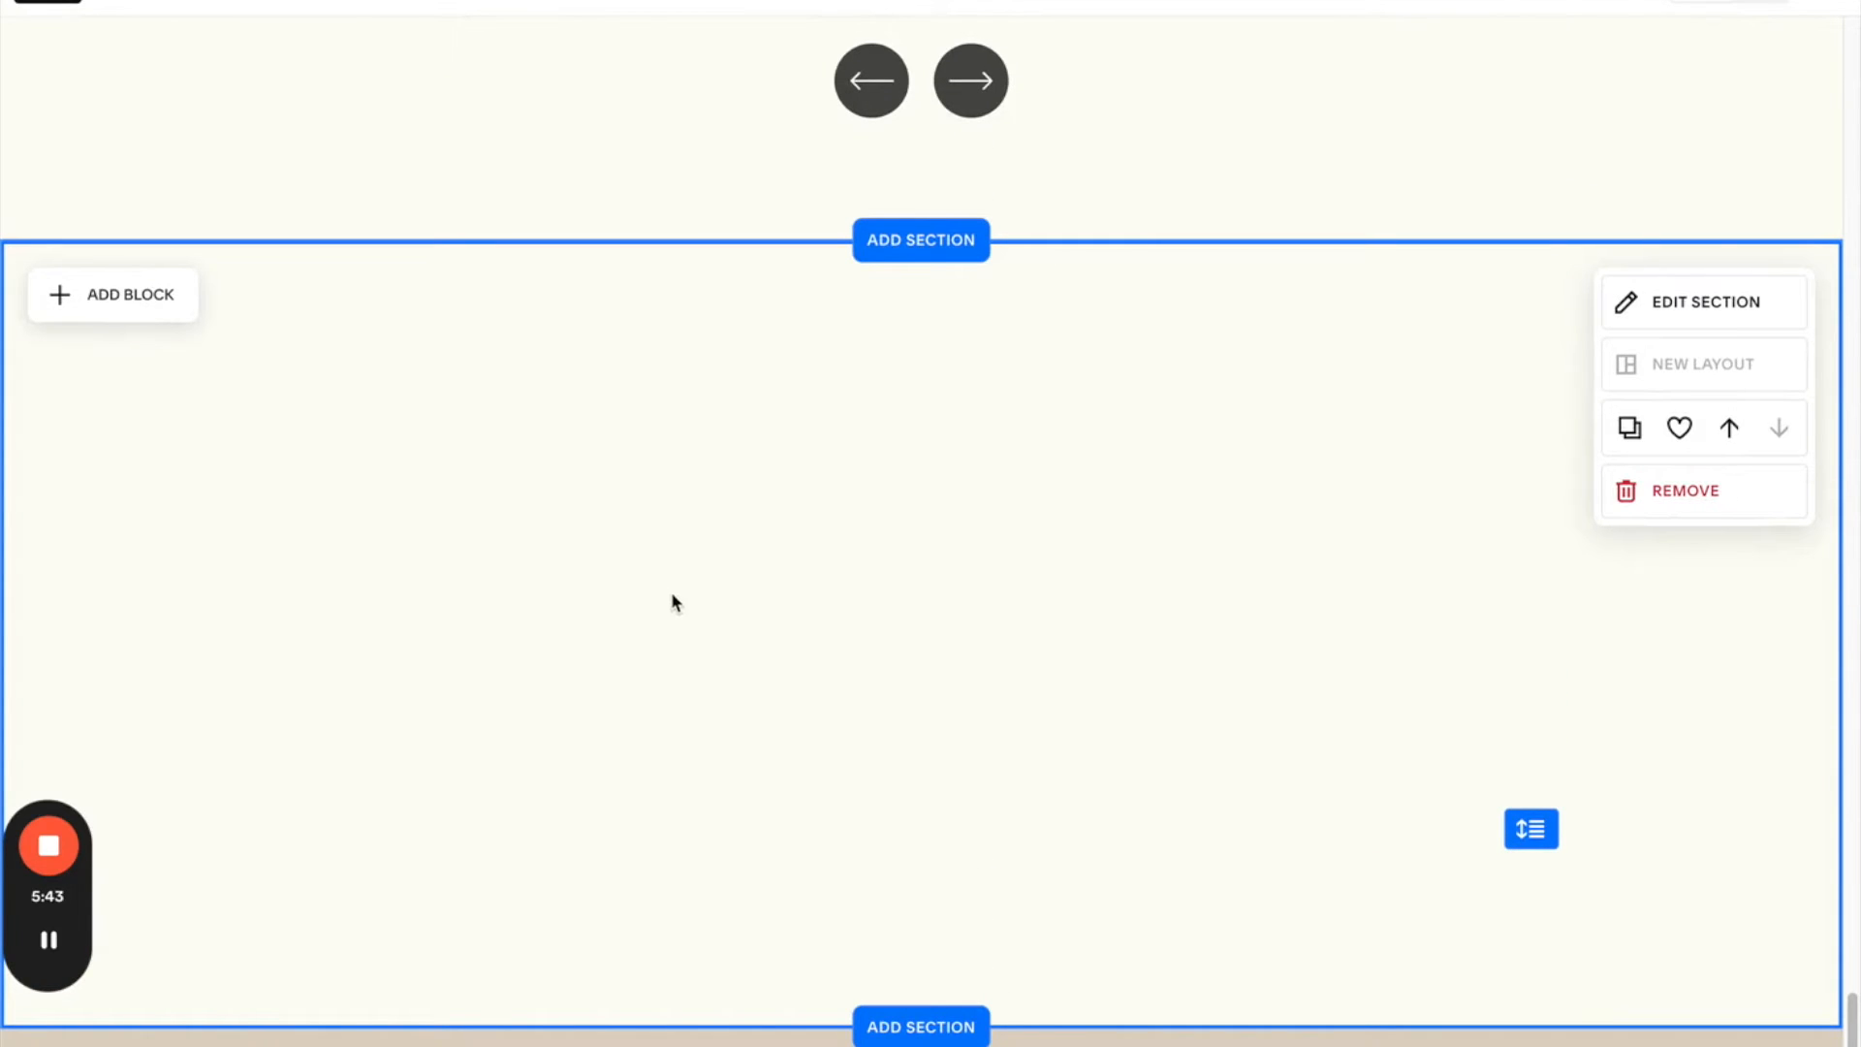
{"action": "left_click", "coordinate": [153, 306]}
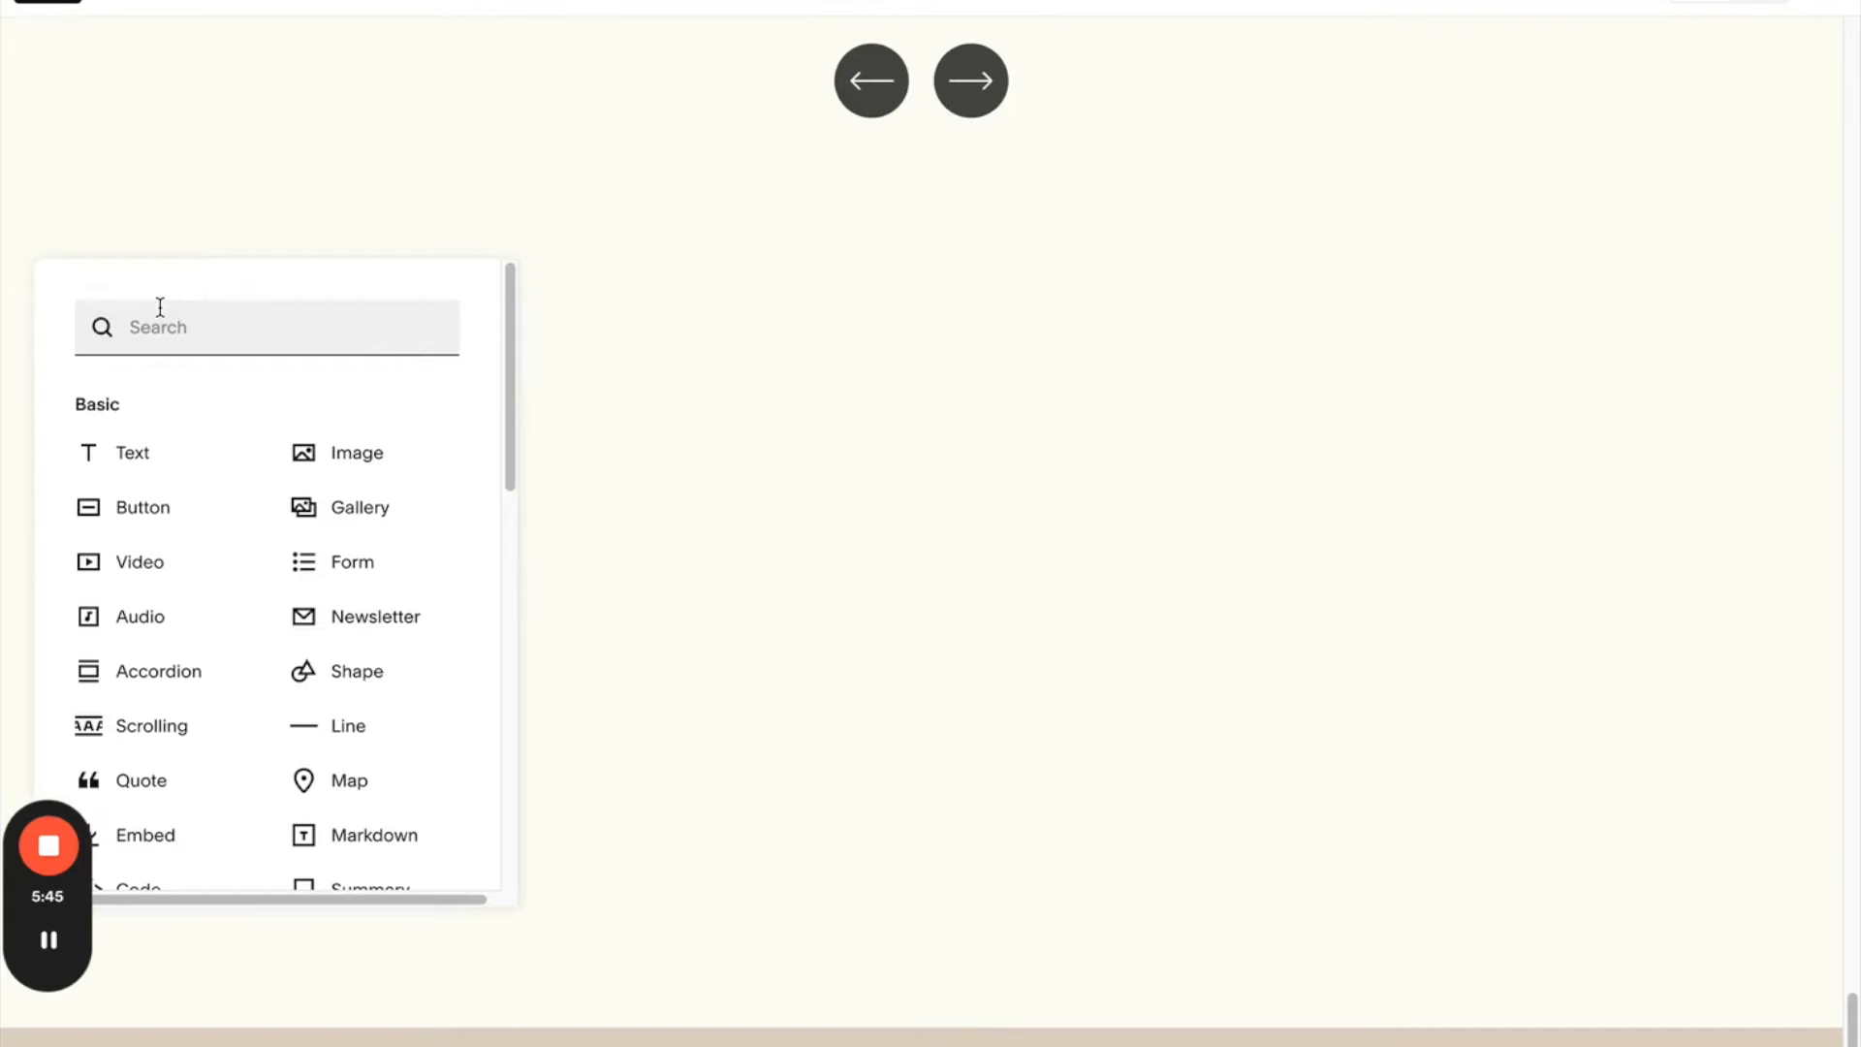
{"action": "scroll", "coordinate": [272, 640], "scroll_direction": "down", "scroll_amount": 4}
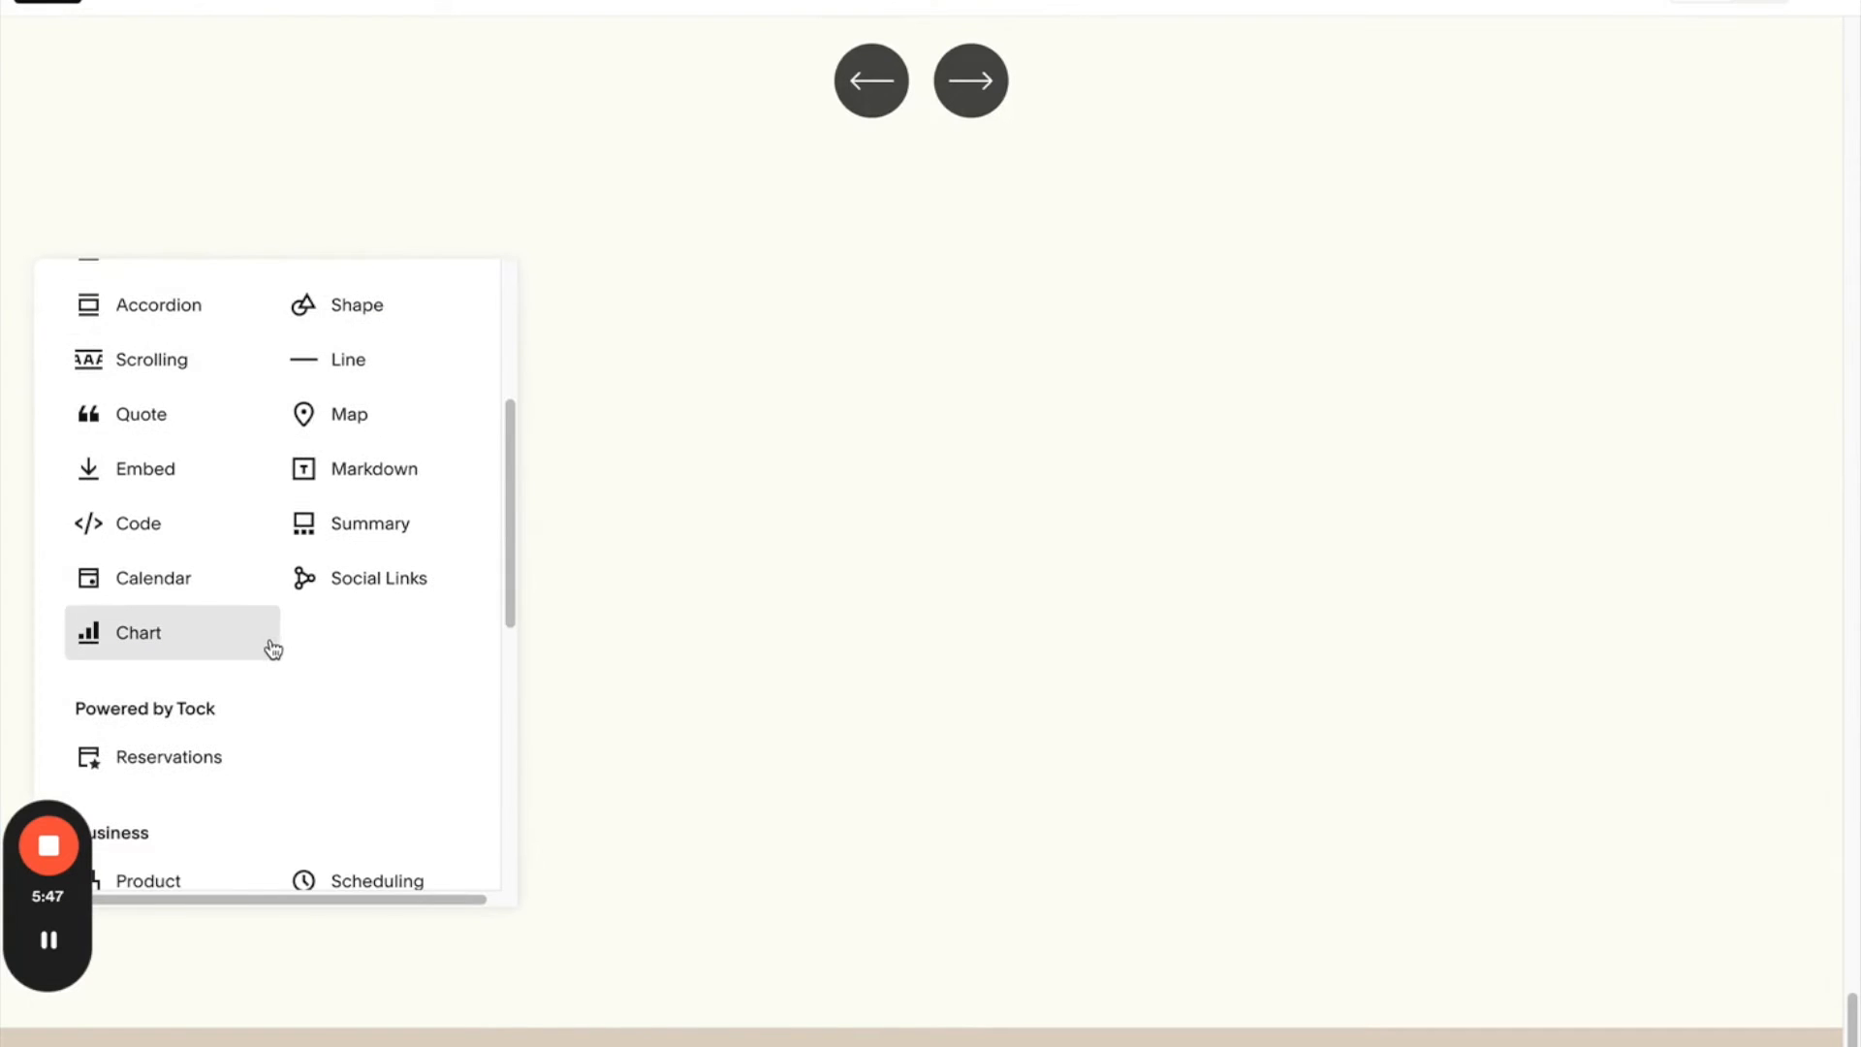
{"action": "left_click", "coordinate": [364, 529]}
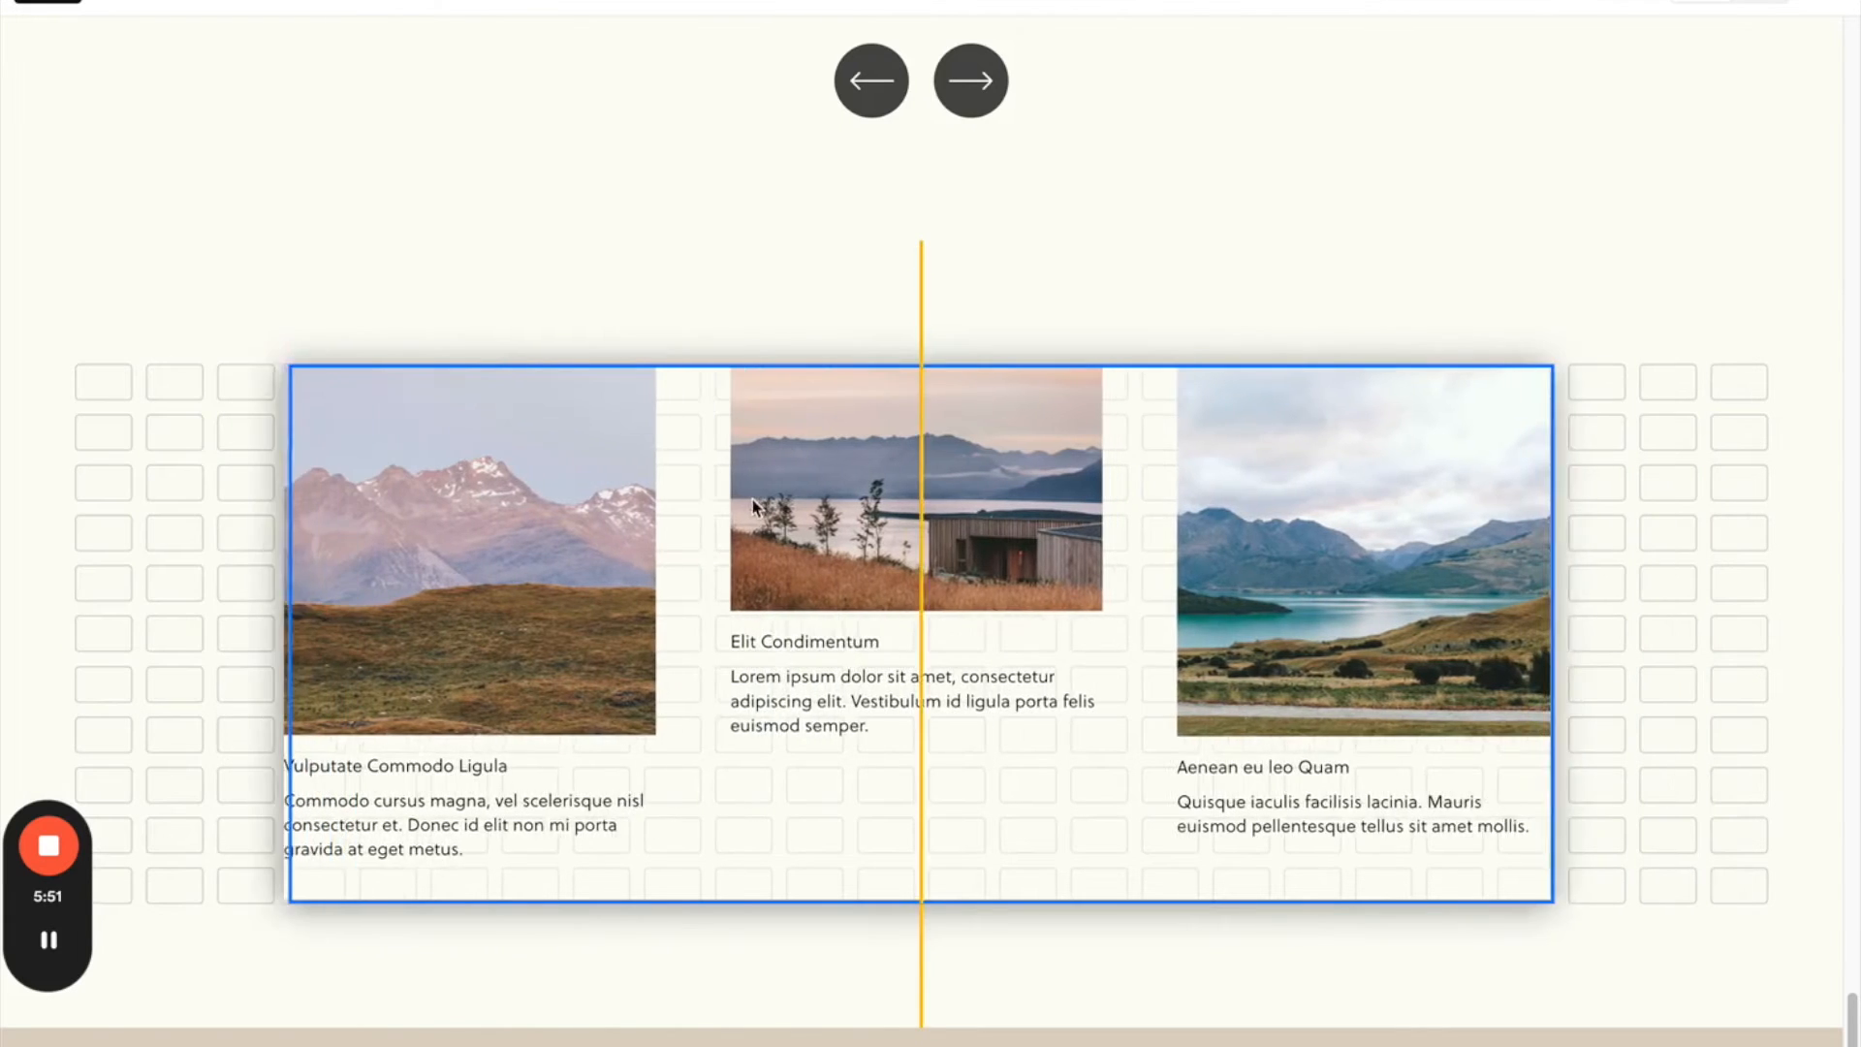
{"action": "left_click_drag", "start_coordinate": [753, 498], "coordinate": [760, 495]}
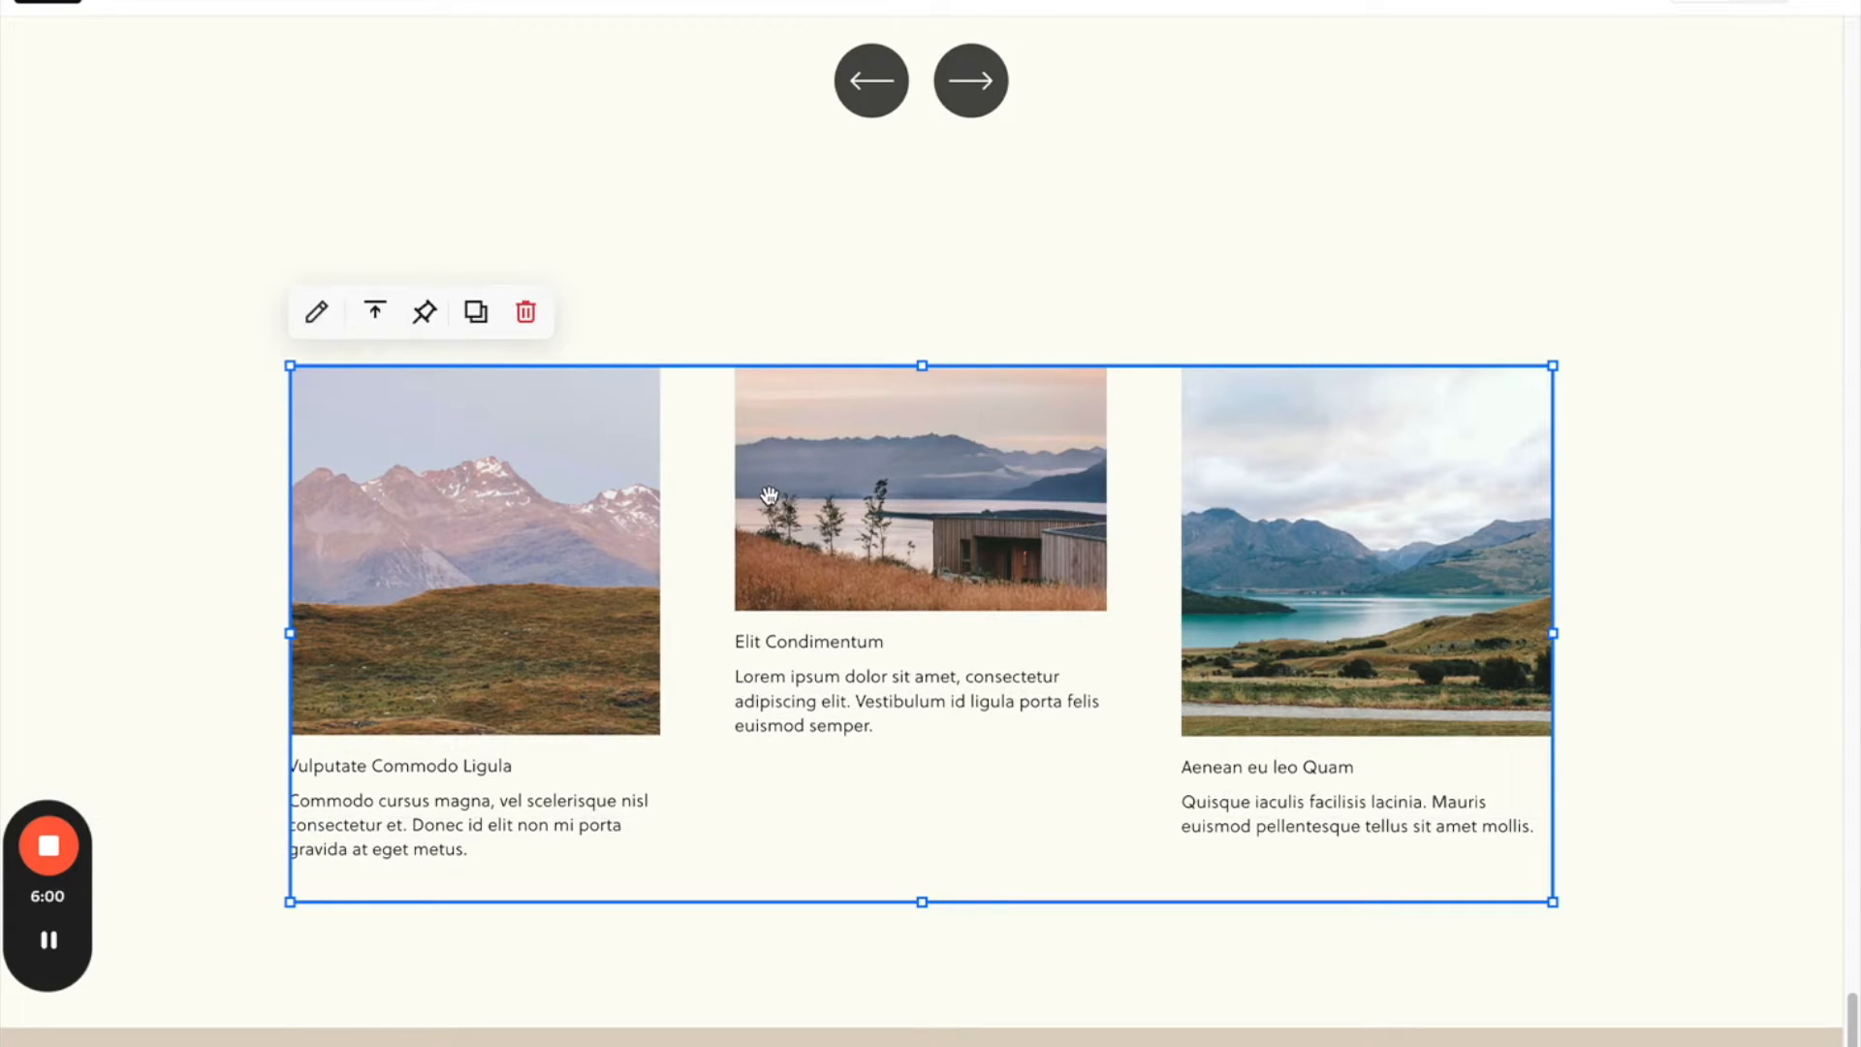
- Set the Summary block to display content from the Testimonials blog page
{"action": "left_click", "coordinate": [332, 322]}
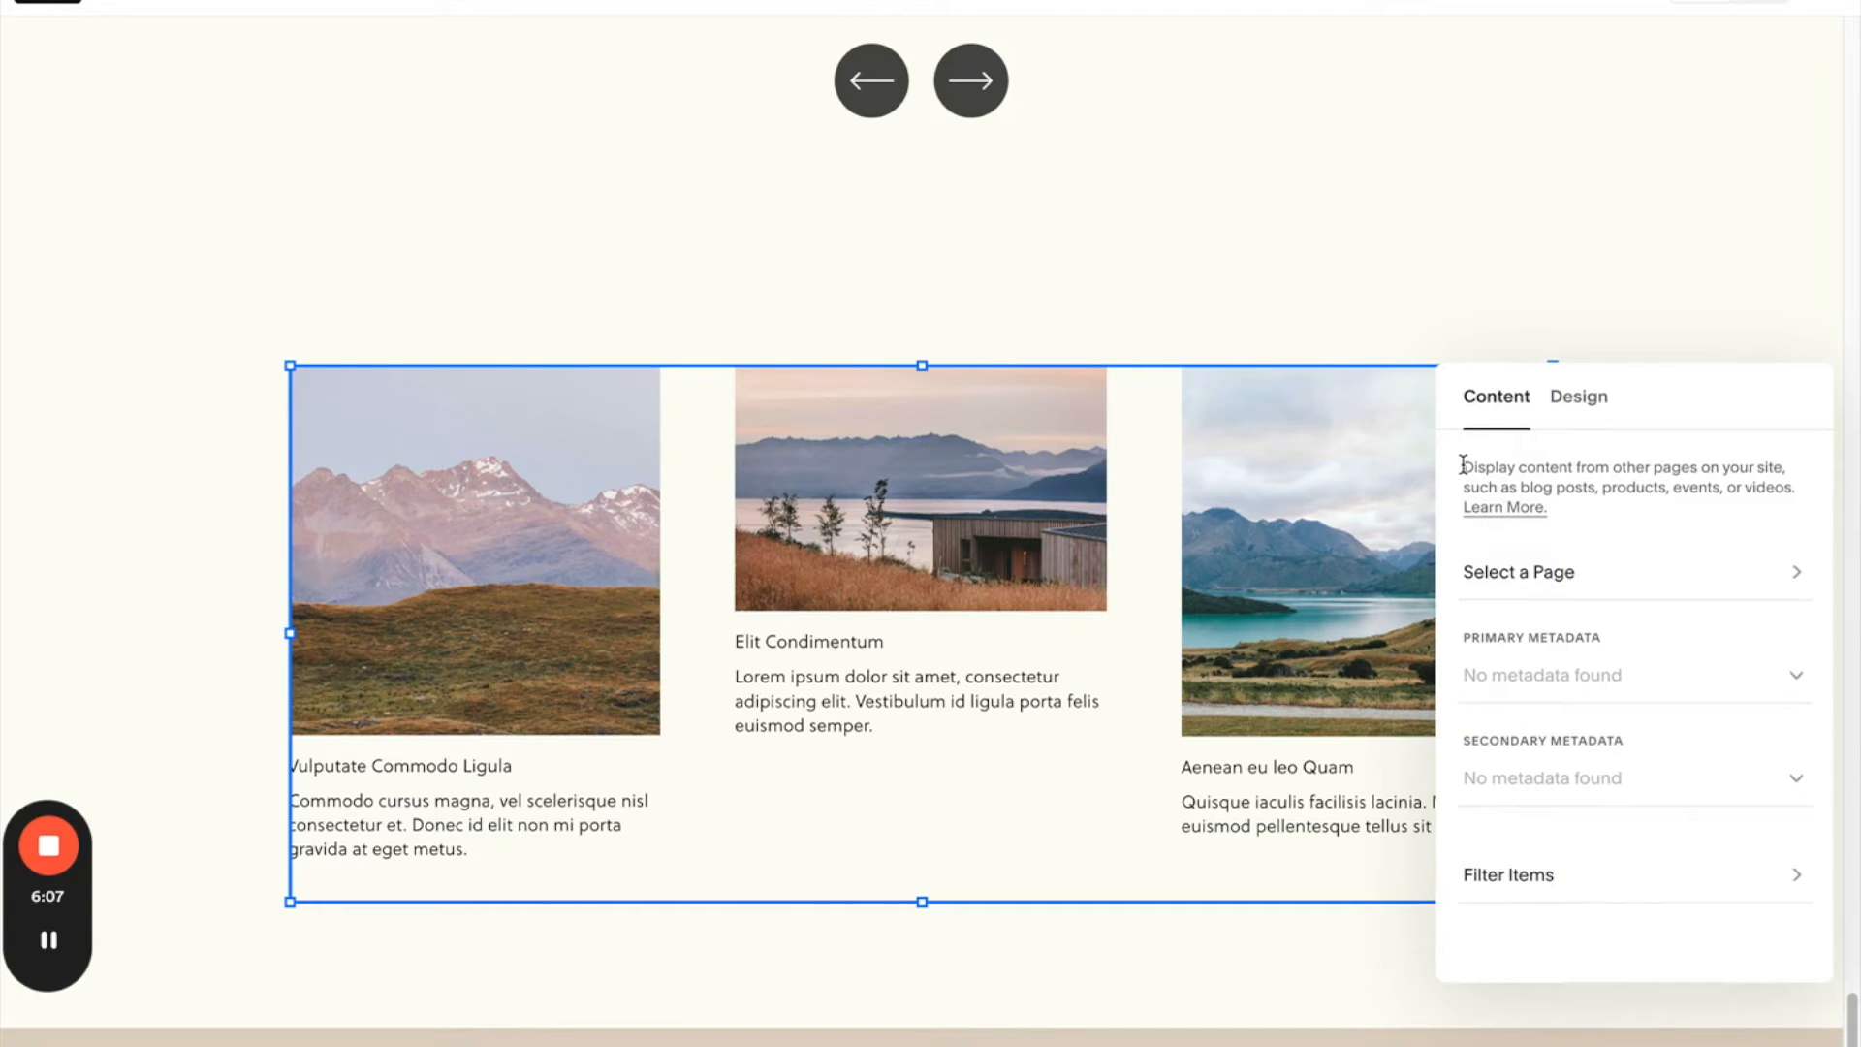
{"action": "left_click_drag", "start_coordinate": [1463, 465], "coordinate": [1793, 477]}
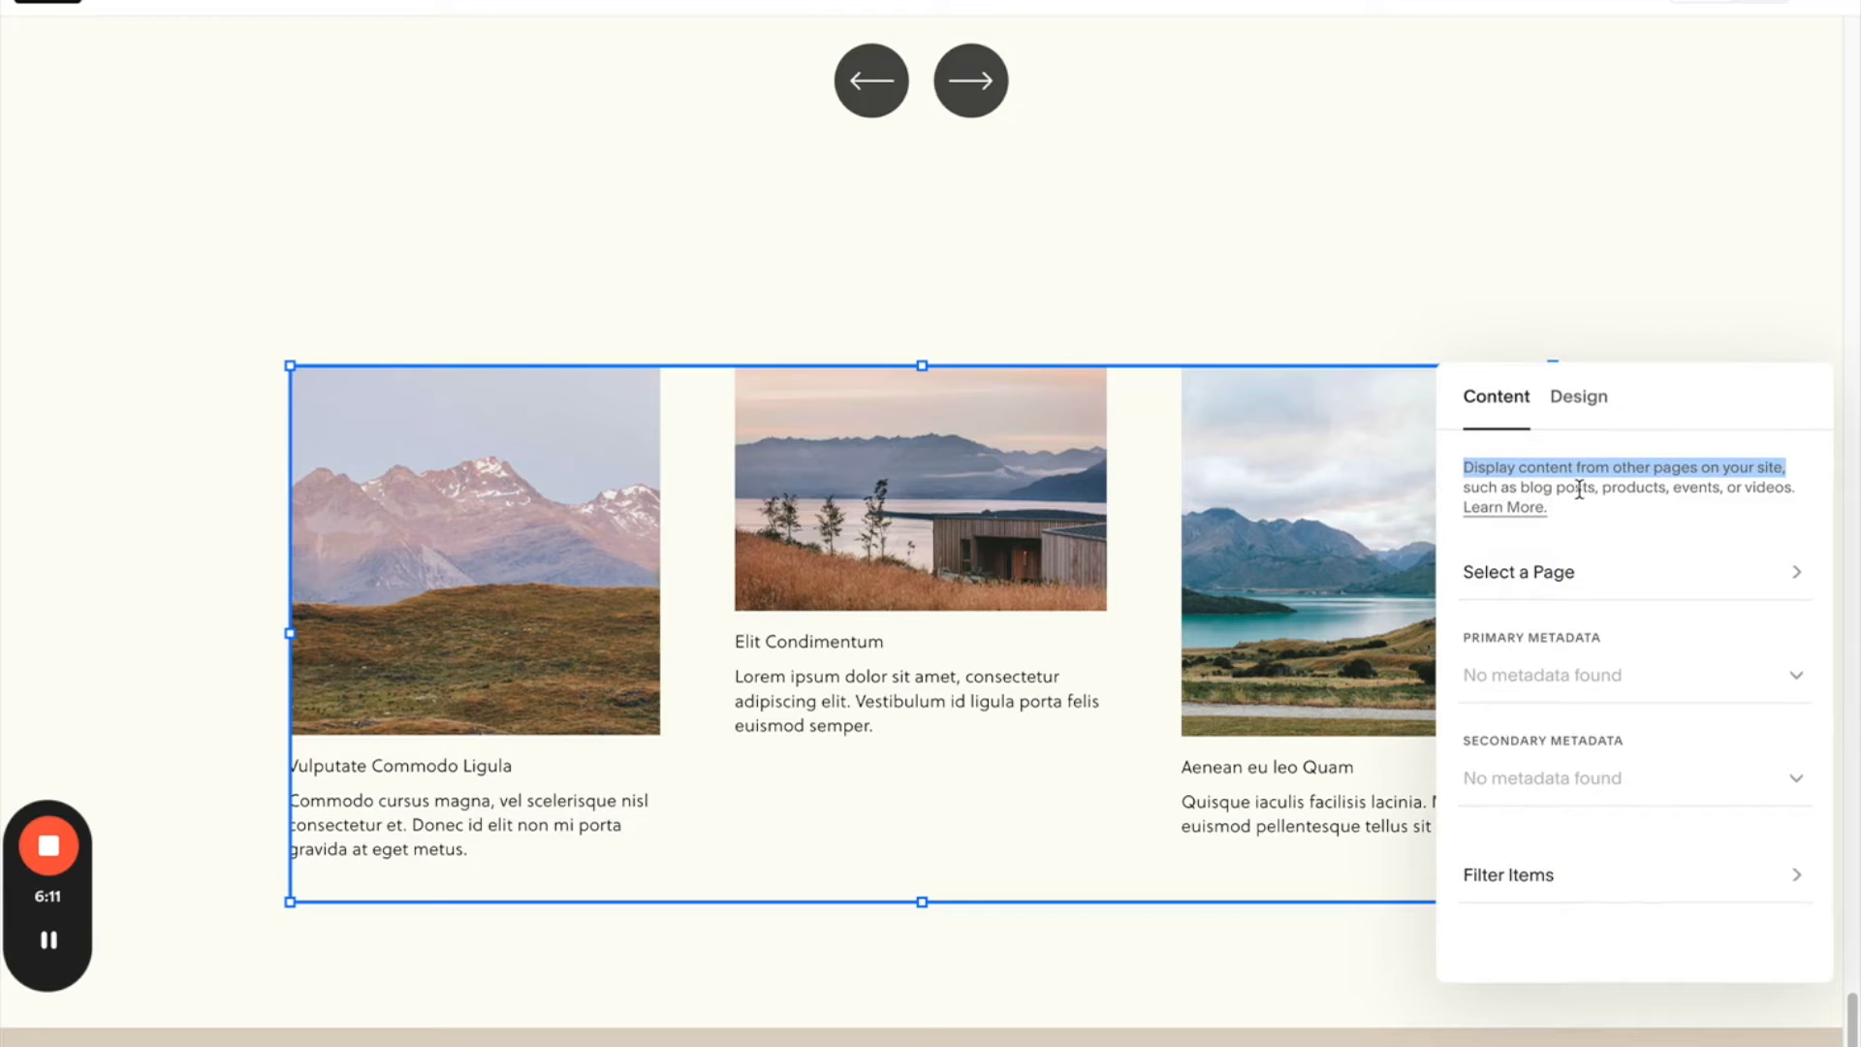
{"action": "left_click", "coordinate": [1807, 504]}
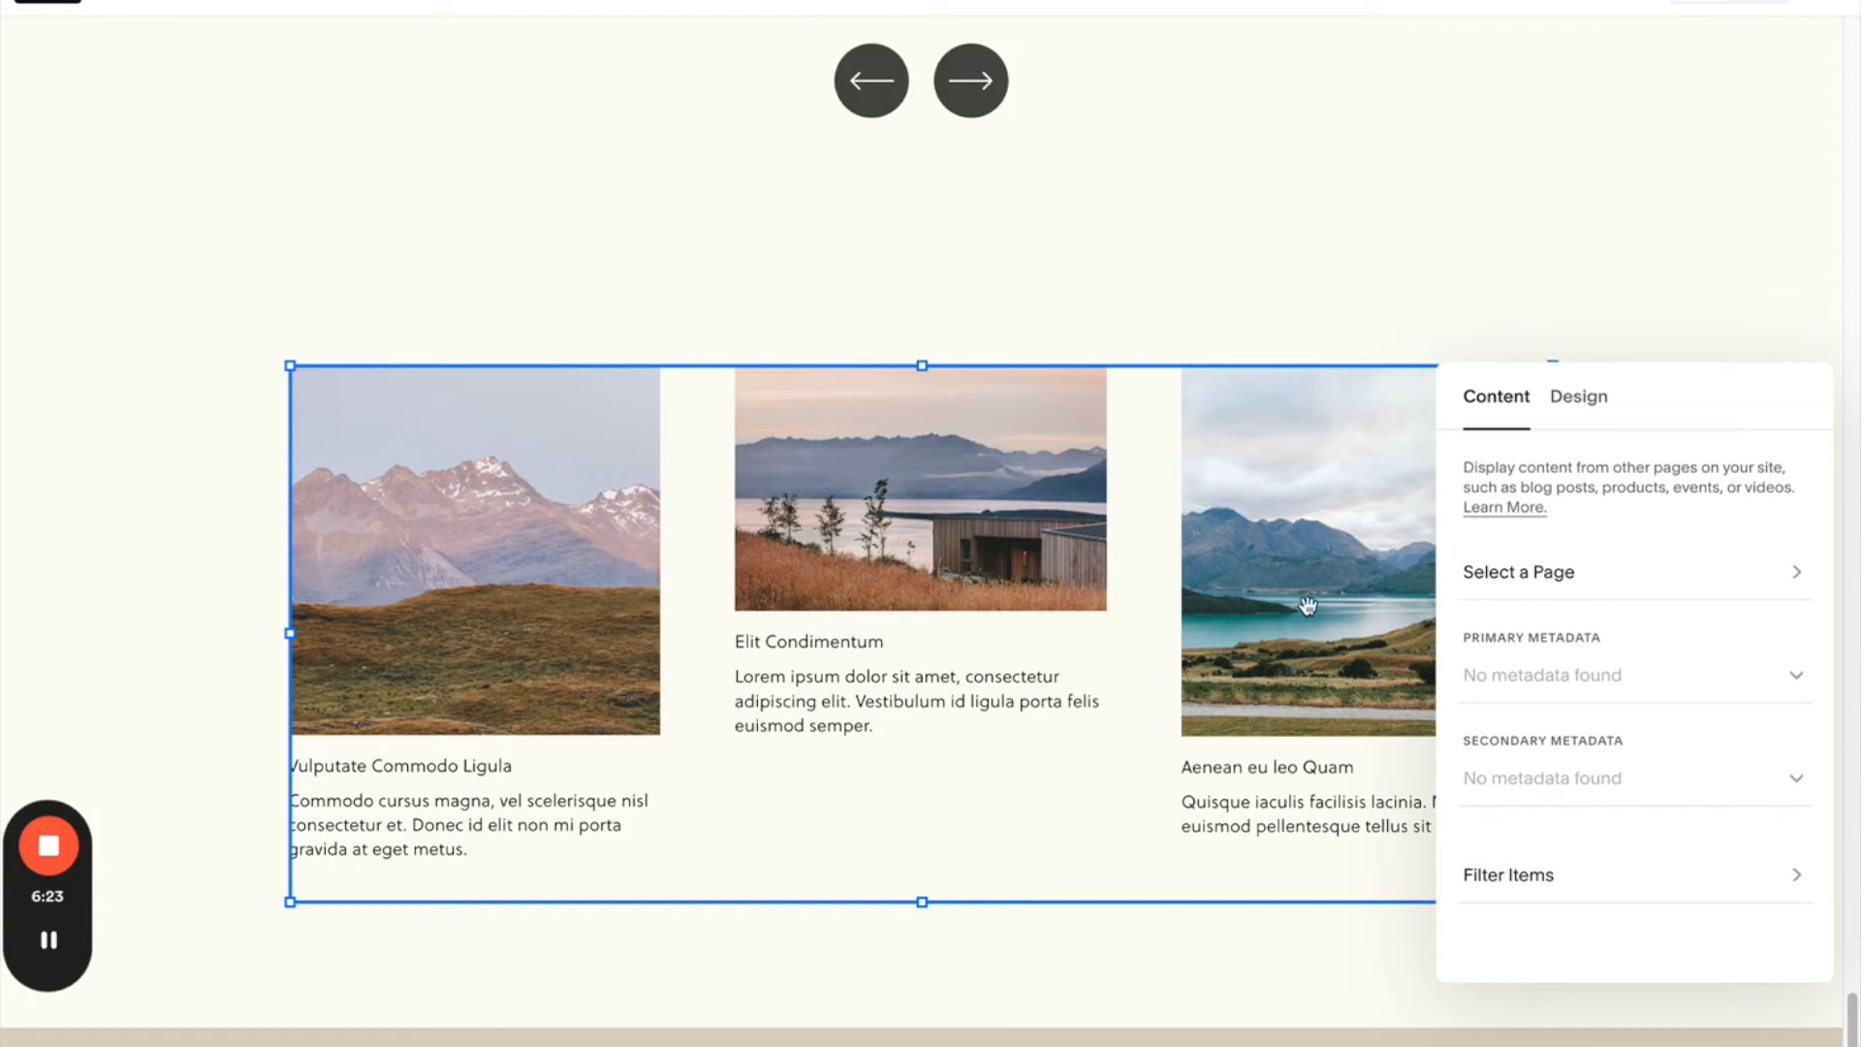
{"action": "left_click", "coordinate": [1607, 582]}
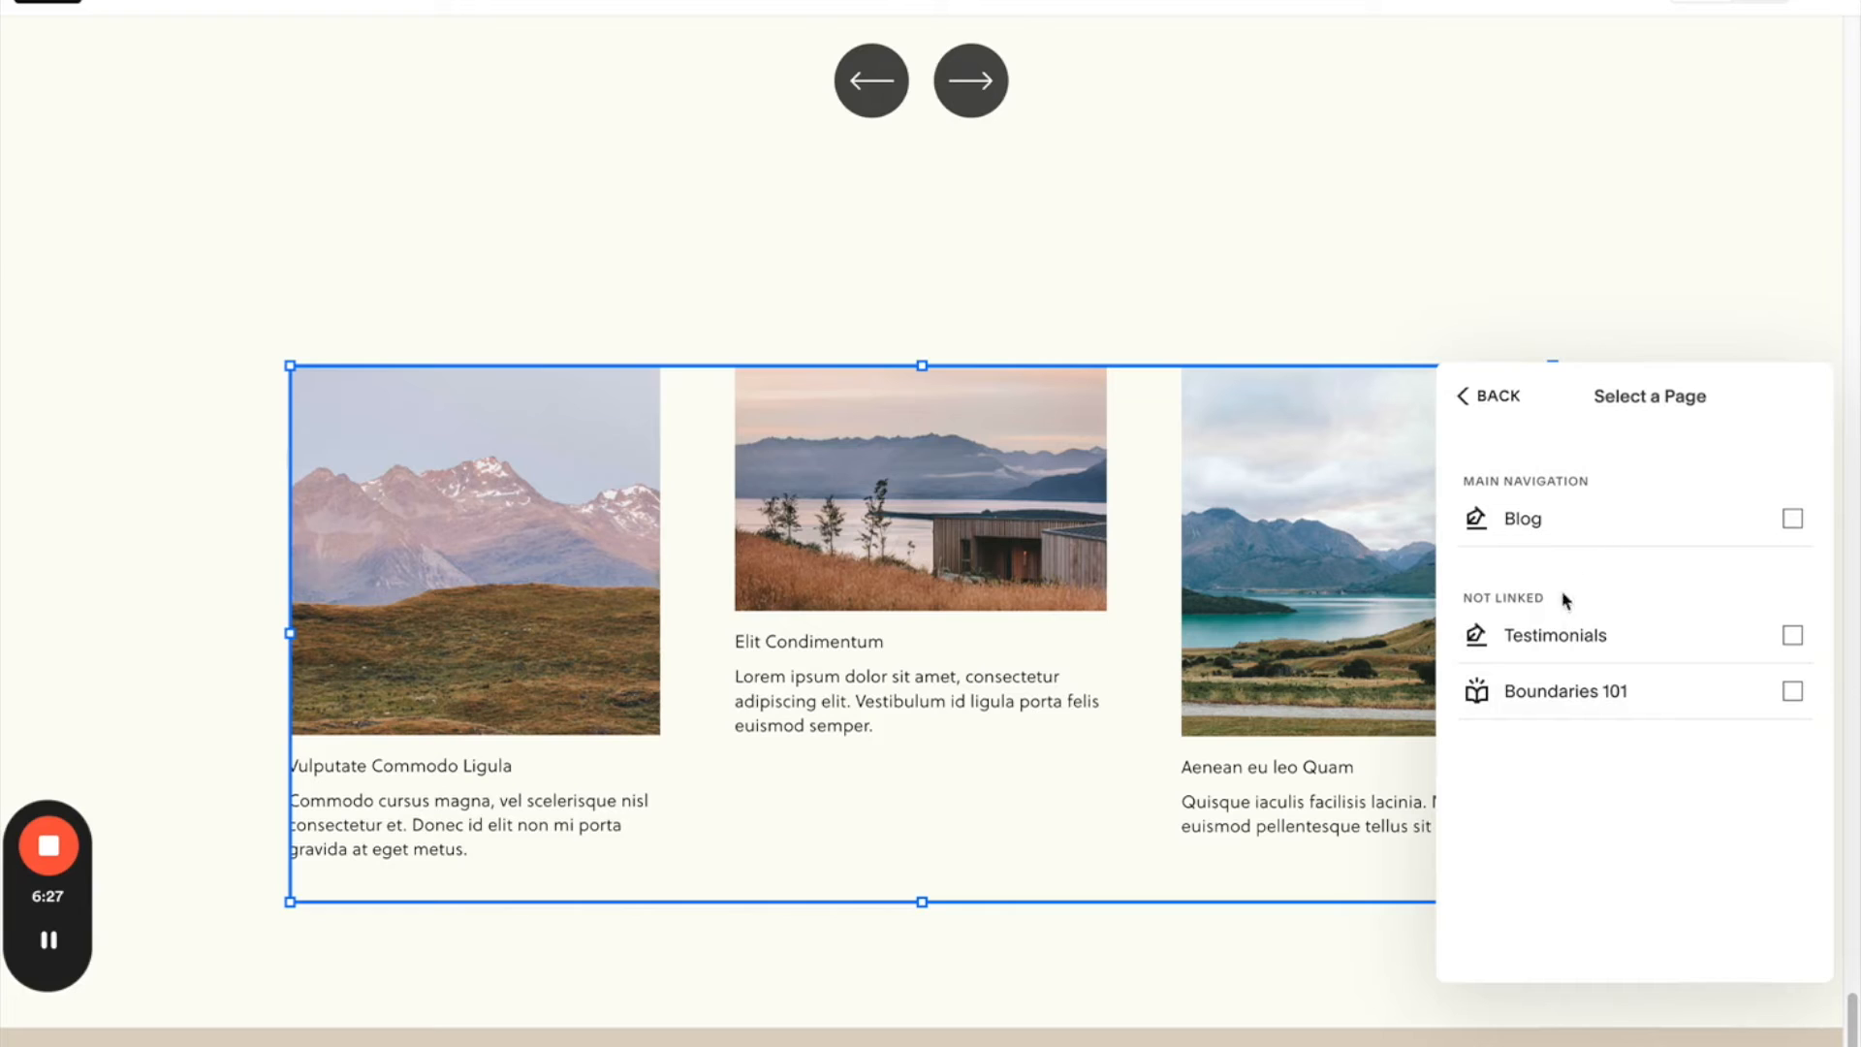
{"action": "left_click", "coordinate": [1792, 634]}
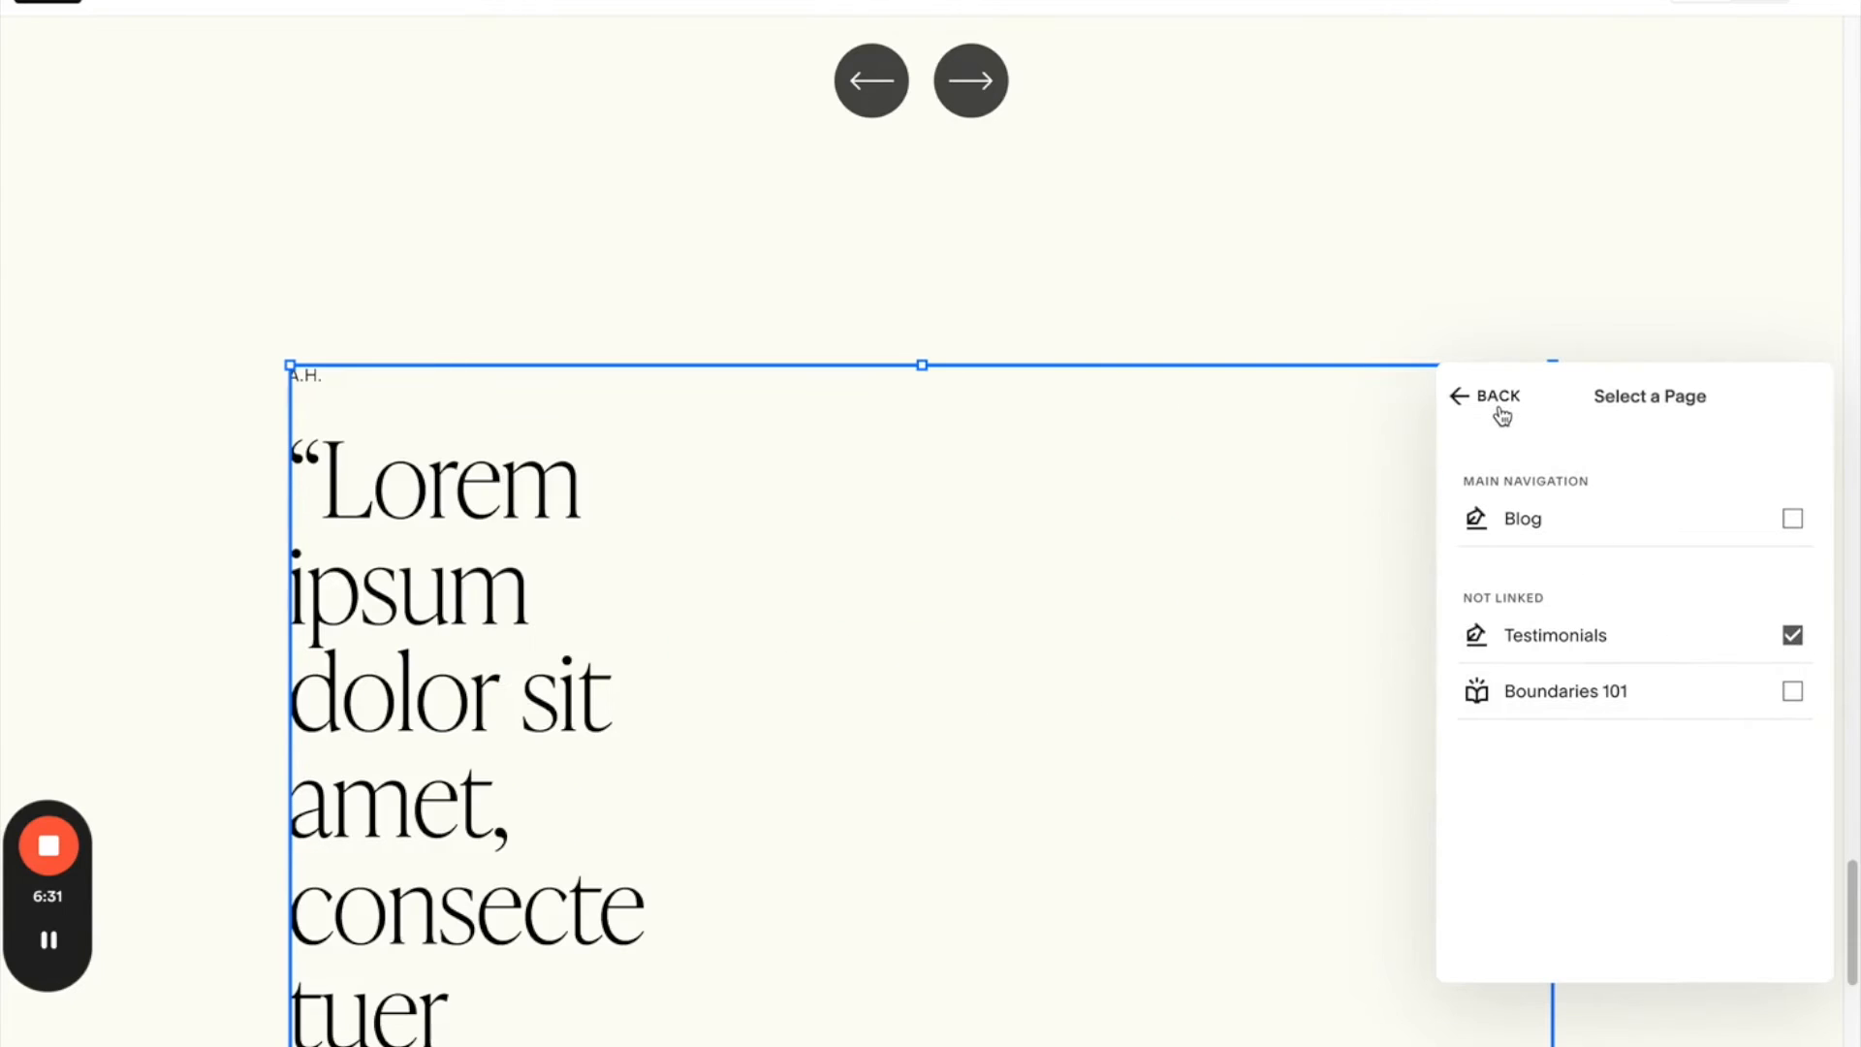
{"action": "left_click", "coordinate": [1500, 407]}
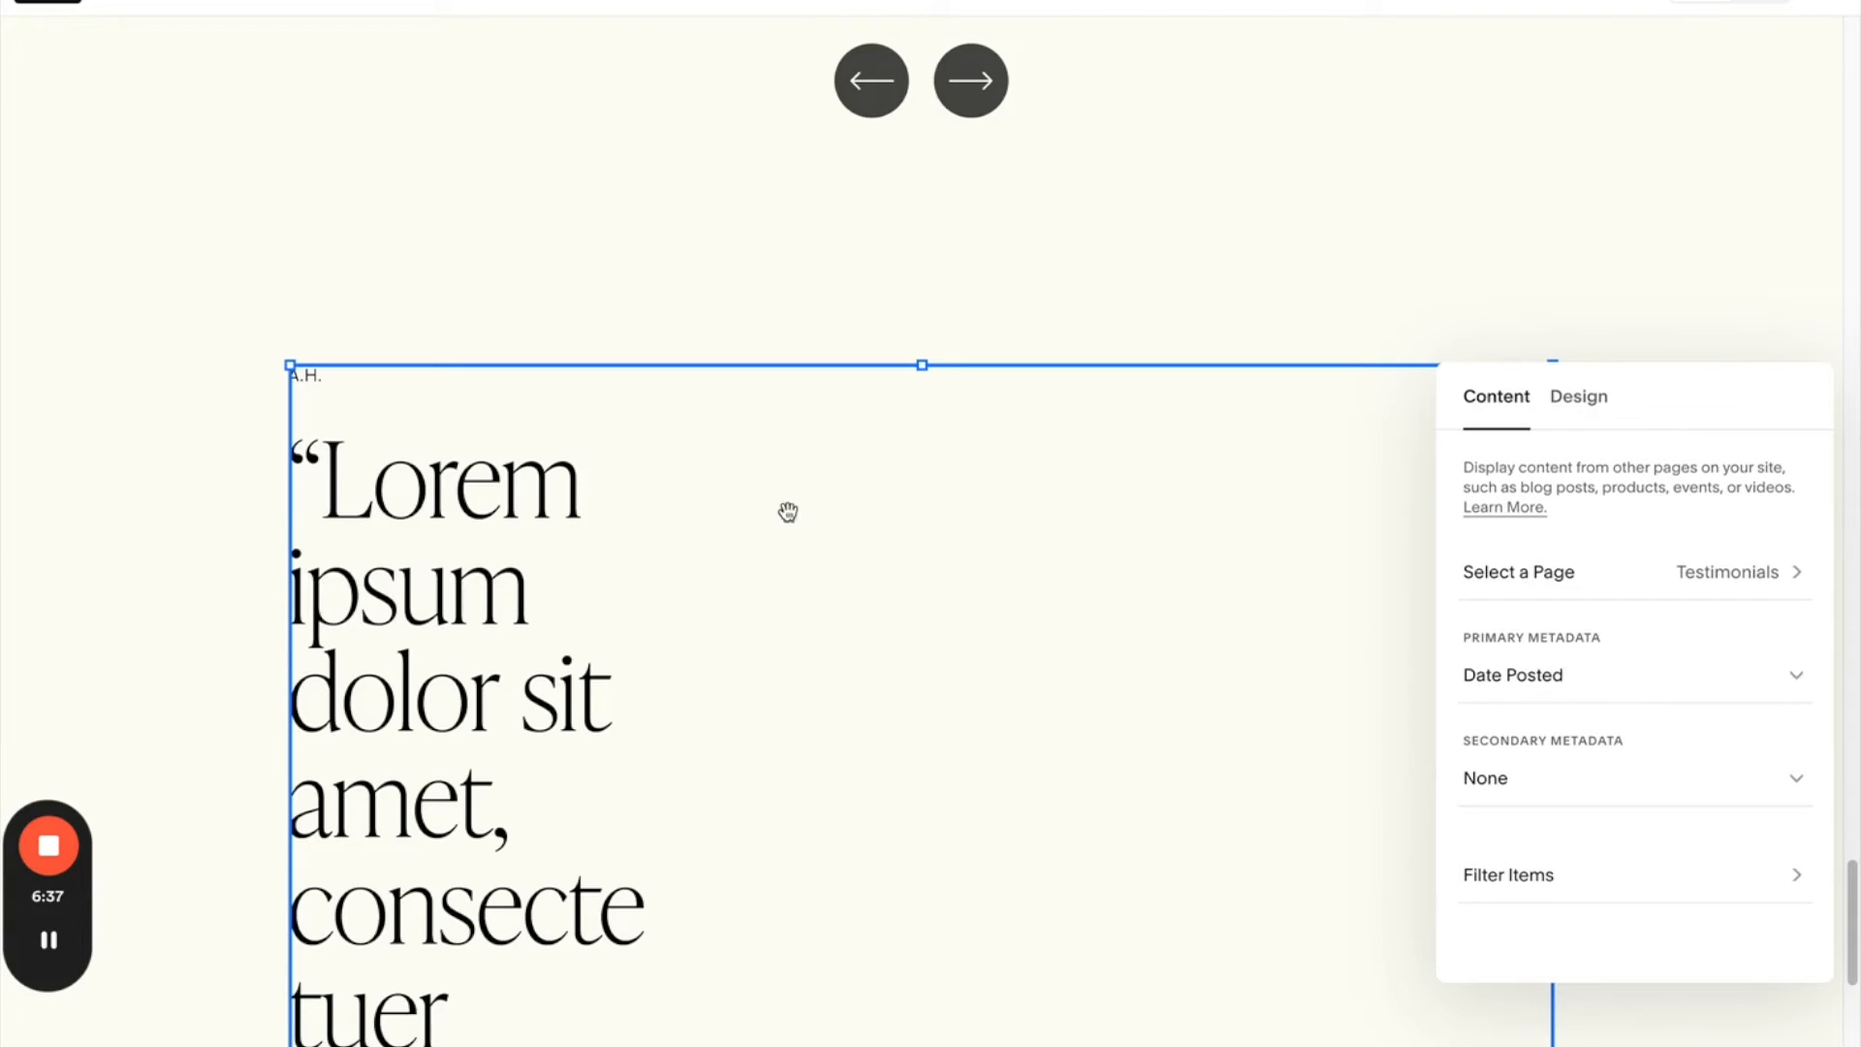
- Set the Summary block's primary metadata to None
{"action": "left_click", "coordinate": [1640, 678]}
{"action": "left_click", "coordinate": [1636, 627]}
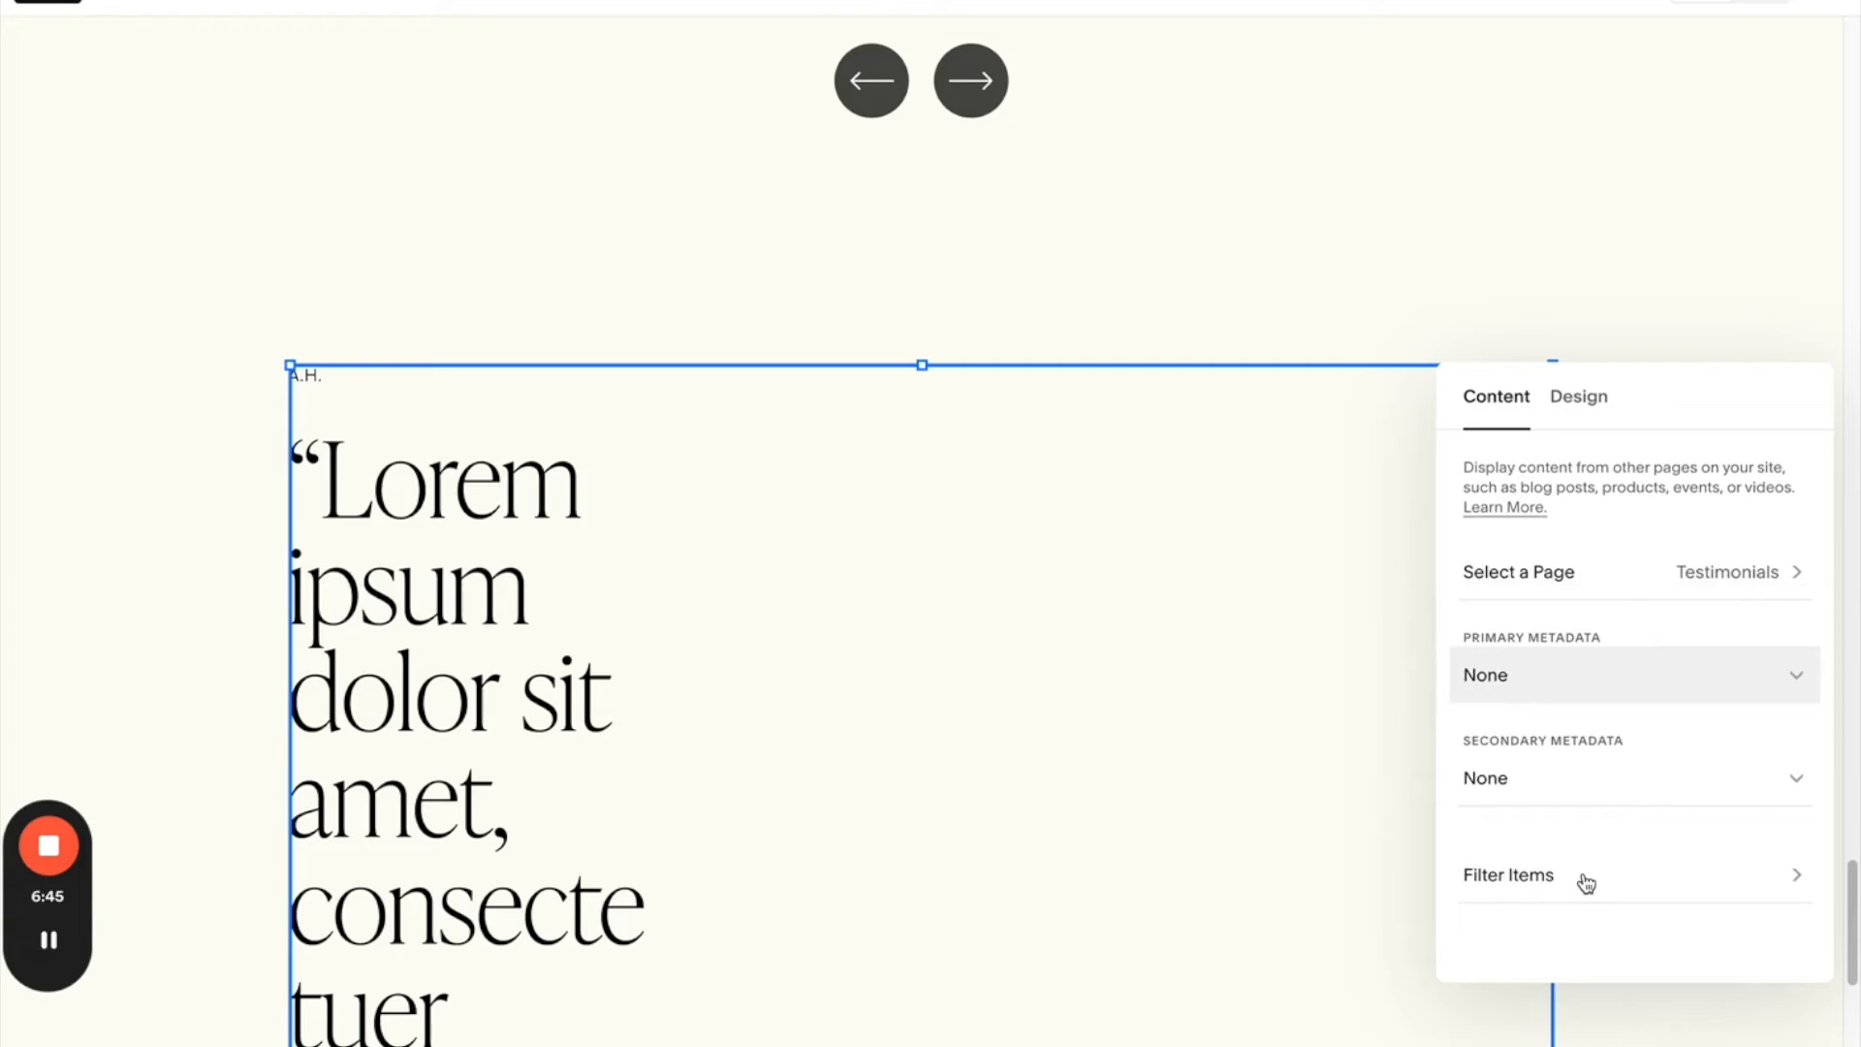
- Give the Summary block a Carousel layout with 23 items in total and 1 item per row
{"action": "left_click", "coordinate": [1572, 407]}
{"action": "left_click", "coordinate": [1615, 514]}
{"action": "left_click", "coordinate": [1616, 632]}
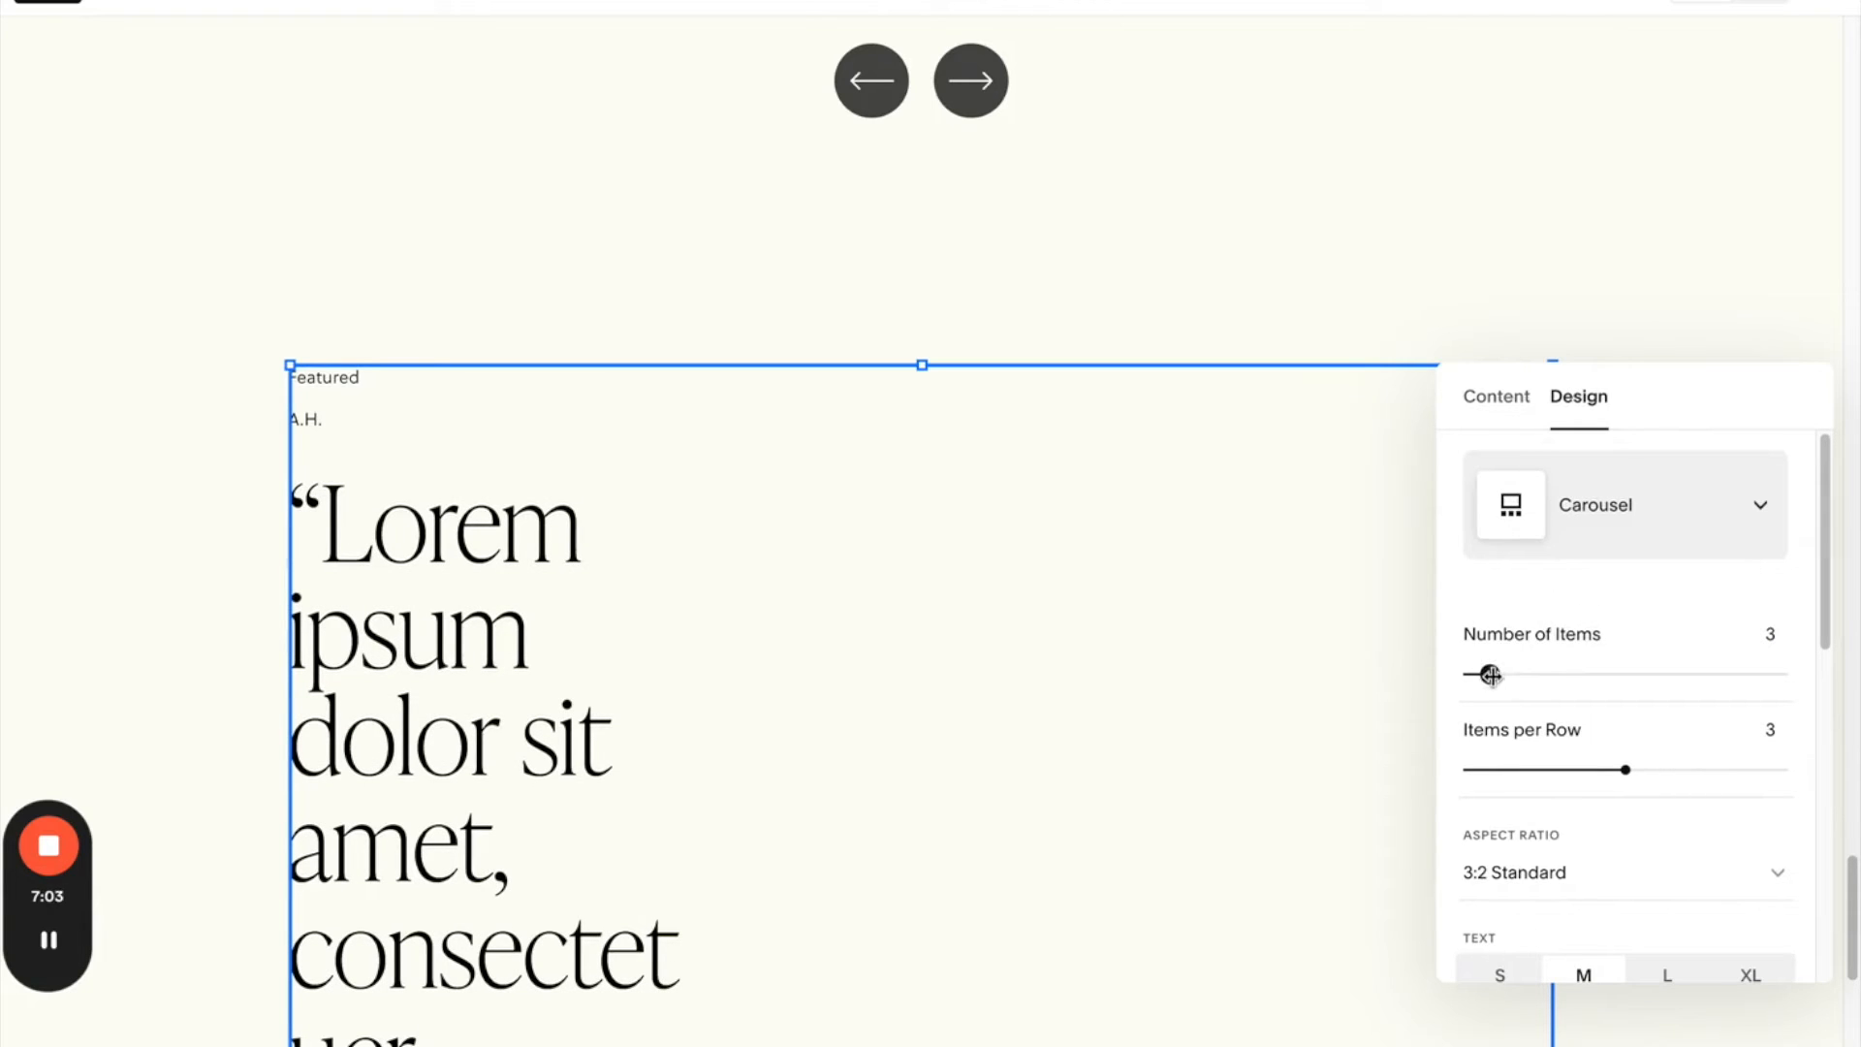
{"action": "left_click_drag", "start_coordinate": [1490, 674], "coordinate": [1707, 674]}
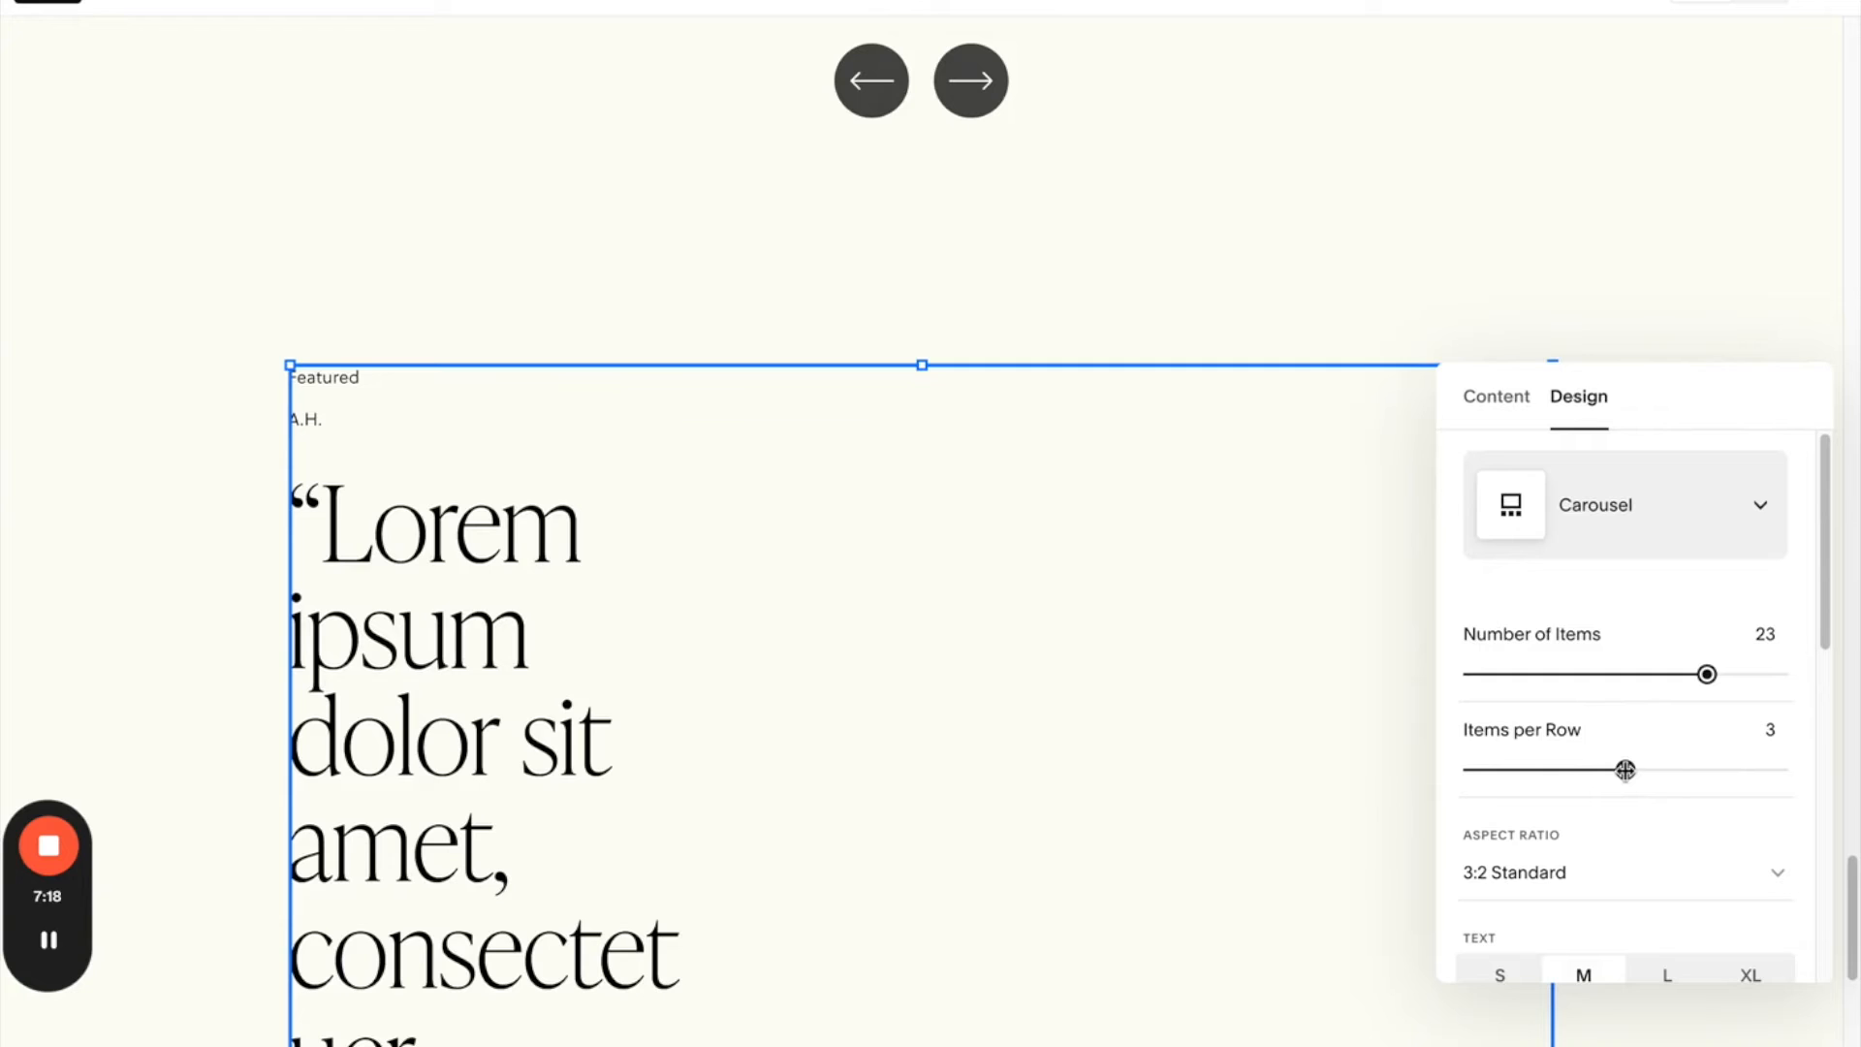
{"action": "left_click_drag", "start_coordinate": [1626, 769], "coordinate": [1471, 773]}
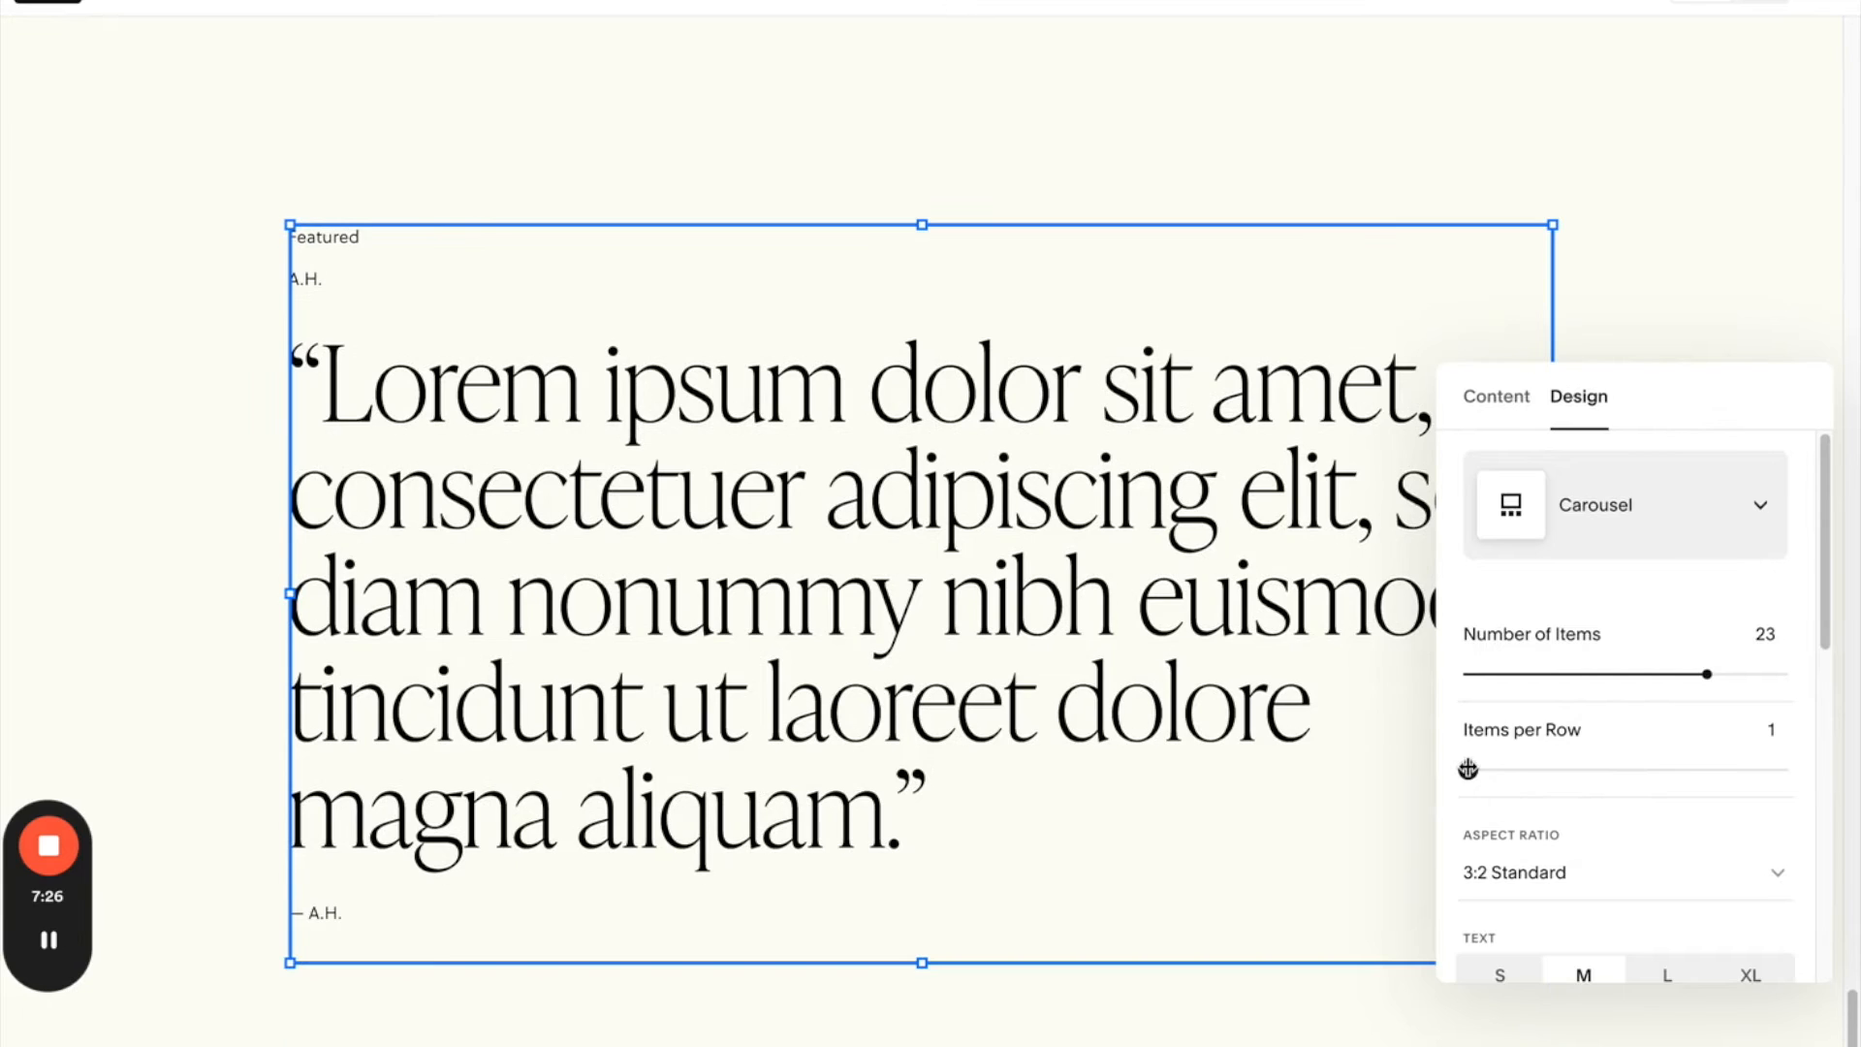
- Try the Small text size on the Summary block and return it to Medium
{"action": "scroll", "coordinate": [1554, 810], "scroll_direction": "down", "scroll_amount": 3}
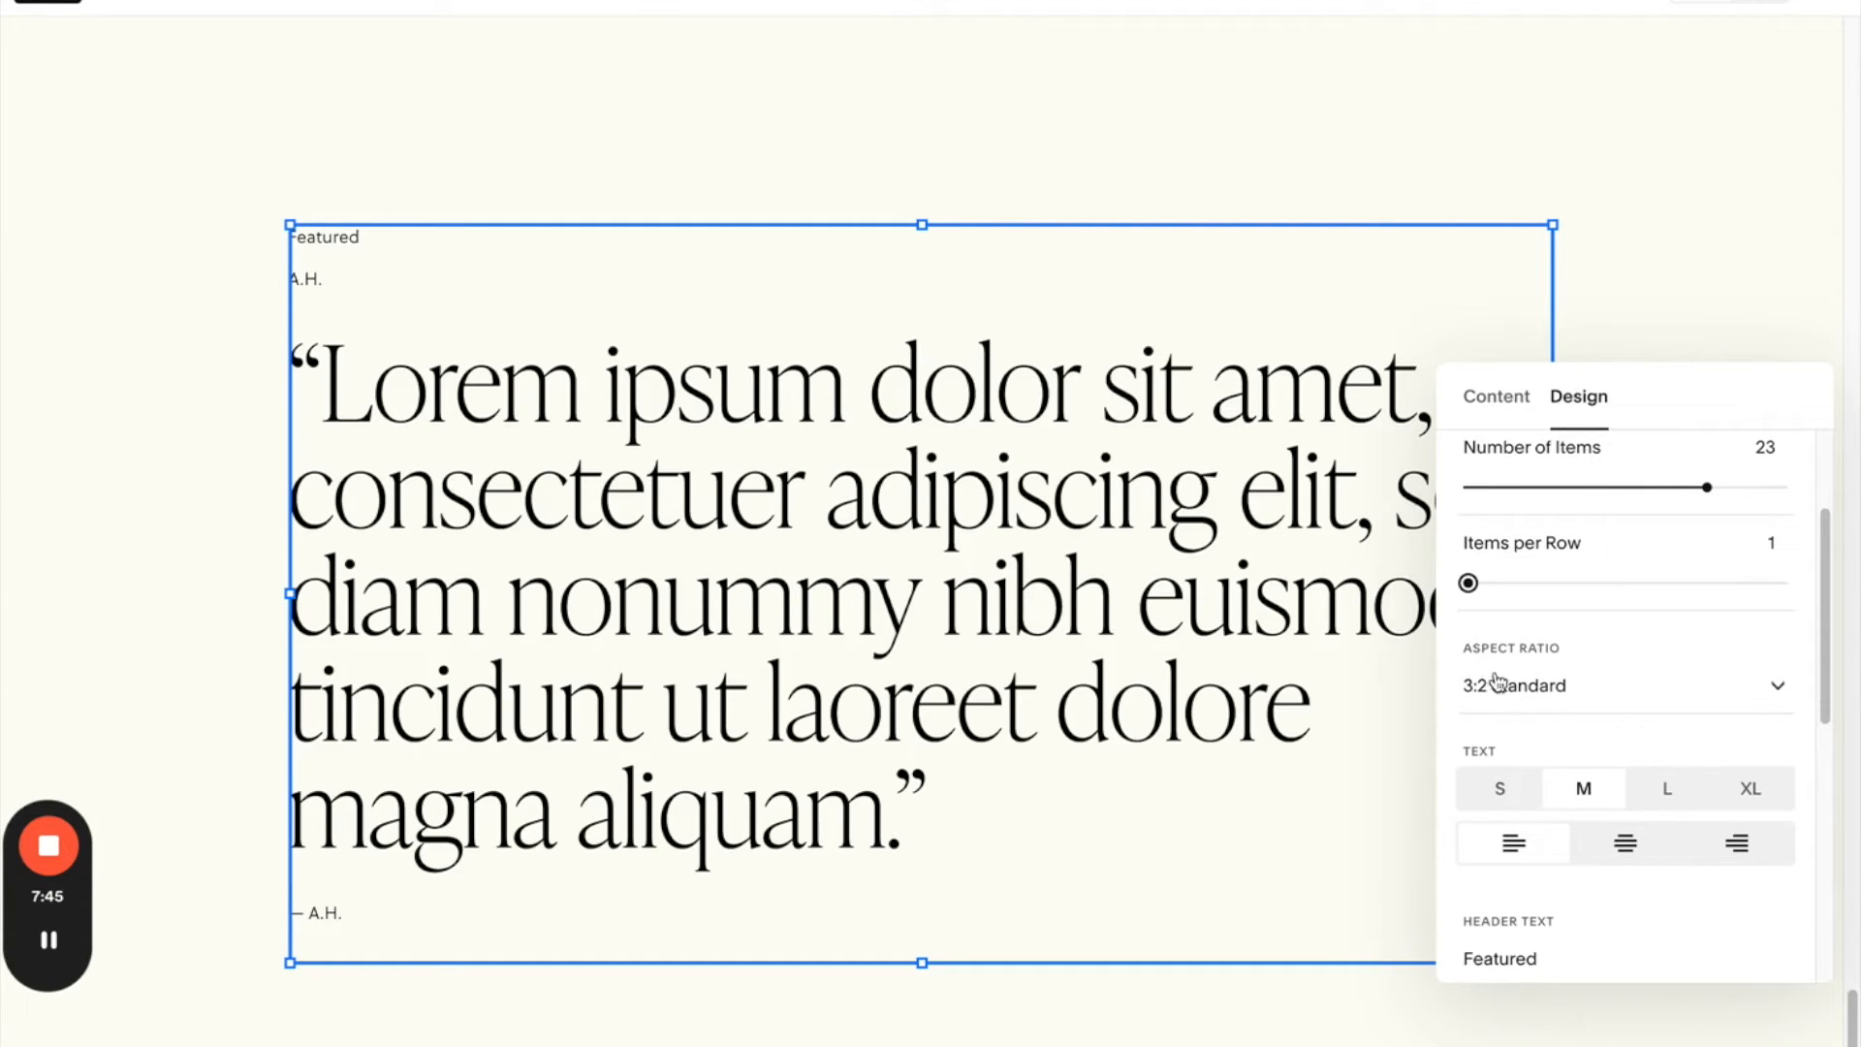
{"action": "scroll", "coordinate": [1577, 687], "scroll_direction": "down", "scroll_amount": 1}
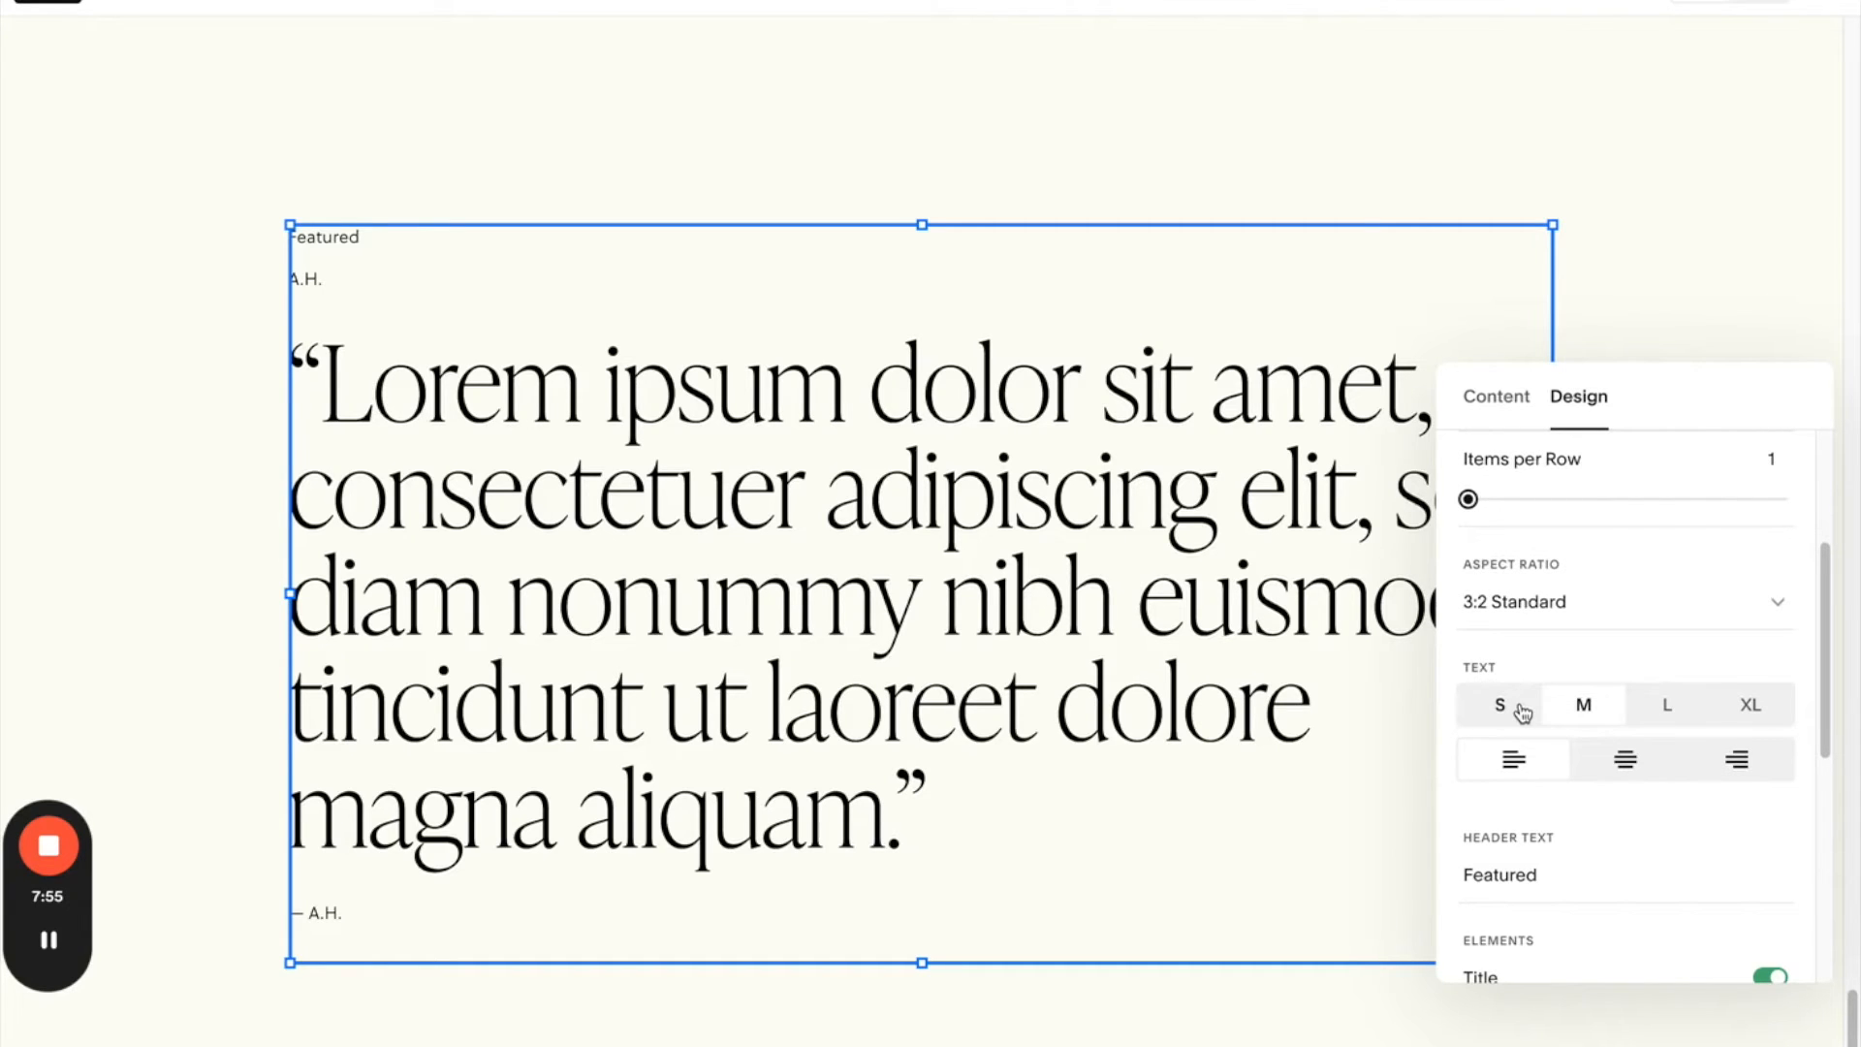
{"action": "left_click", "coordinate": [1519, 712]}
{"action": "left_click", "coordinate": [1589, 703]}
{"action": "left_click", "coordinate": [1533, 713]}
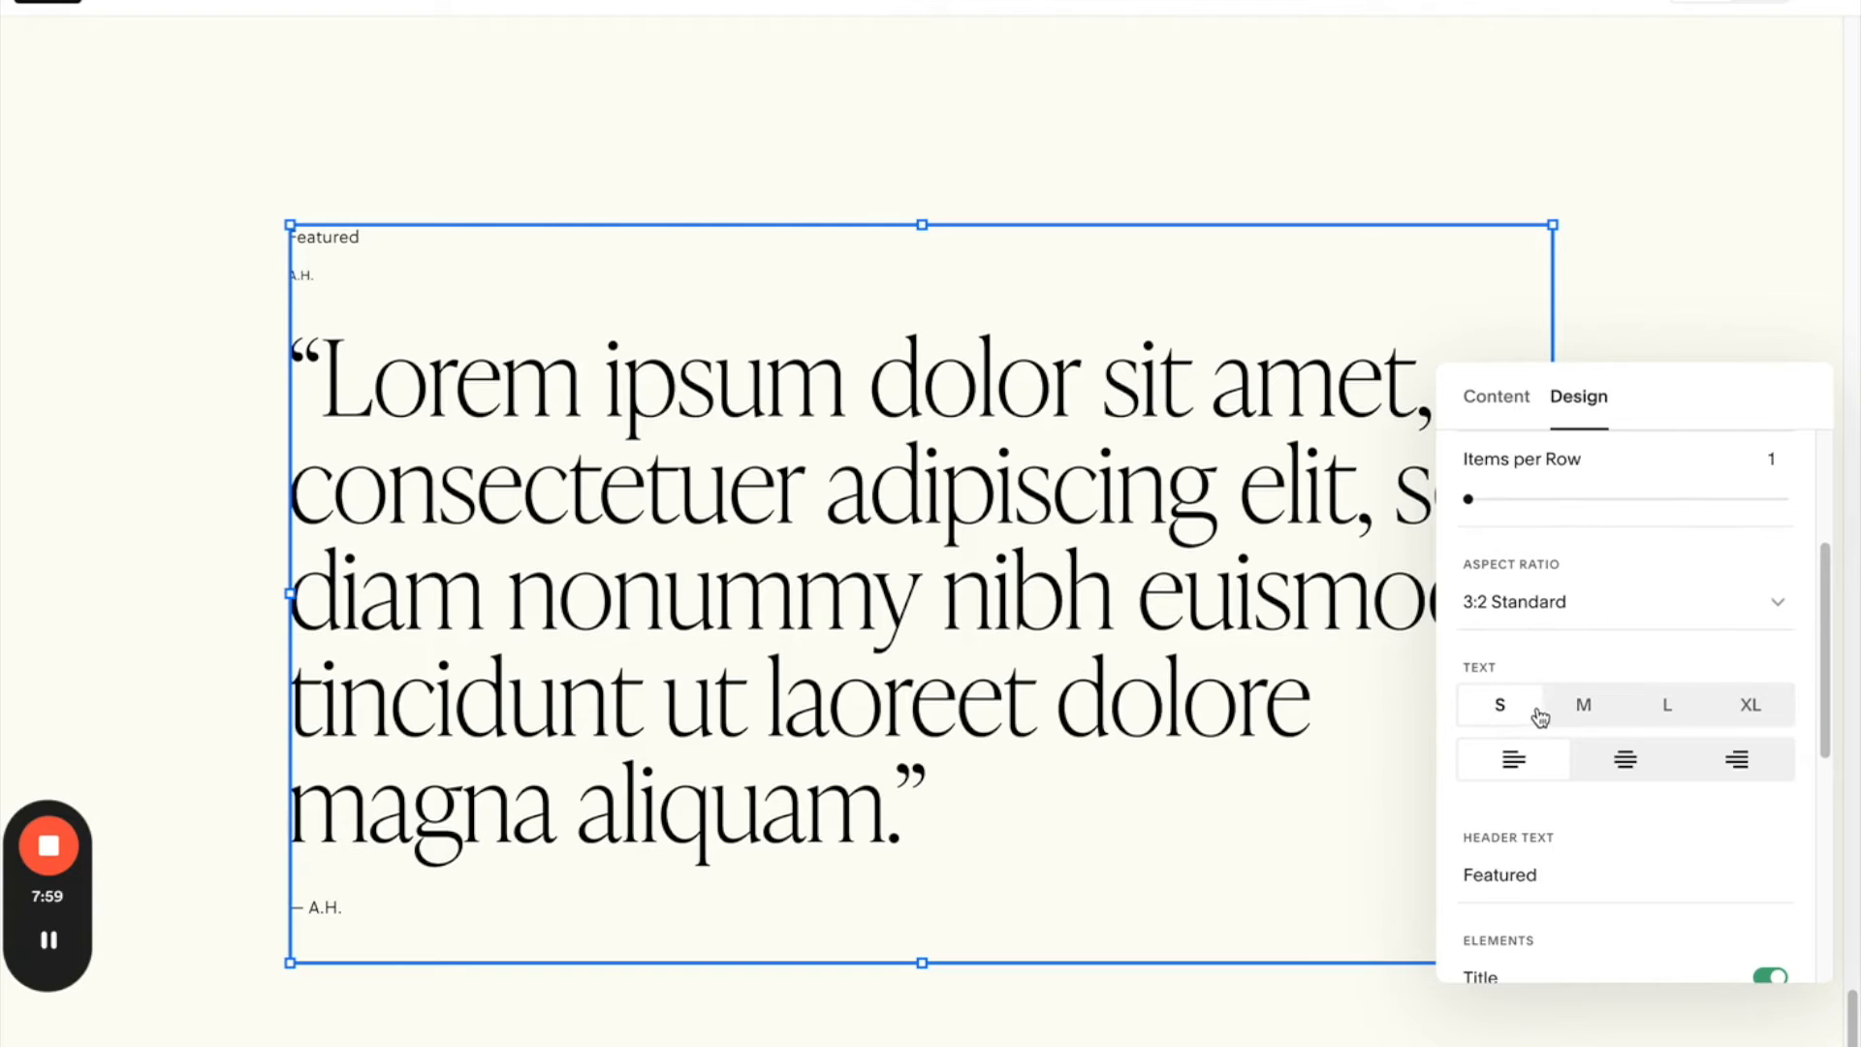
{"action": "left_click", "coordinate": [1609, 705]}
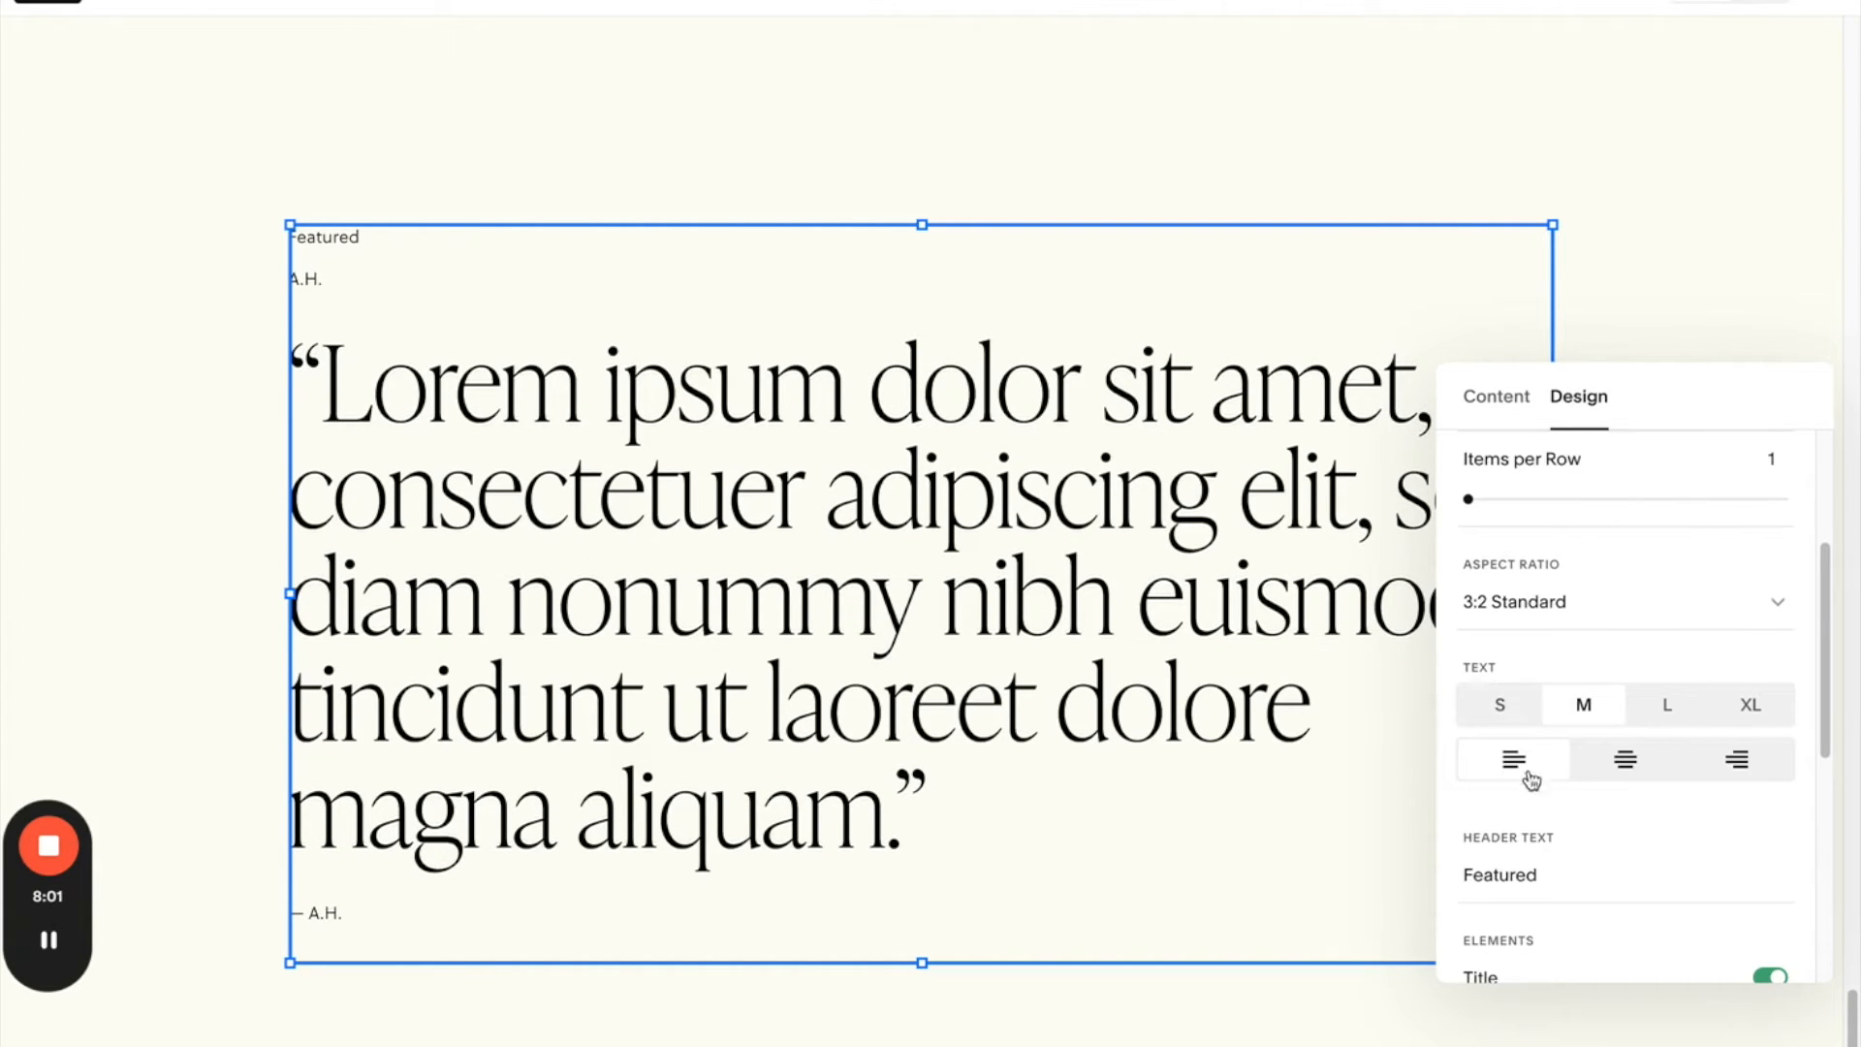
- Compare the text alignments of the Summary block and choose centred
{"action": "scroll", "coordinate": [1688, 886], "scroll_direction": "down", "scroll_amount": 1}
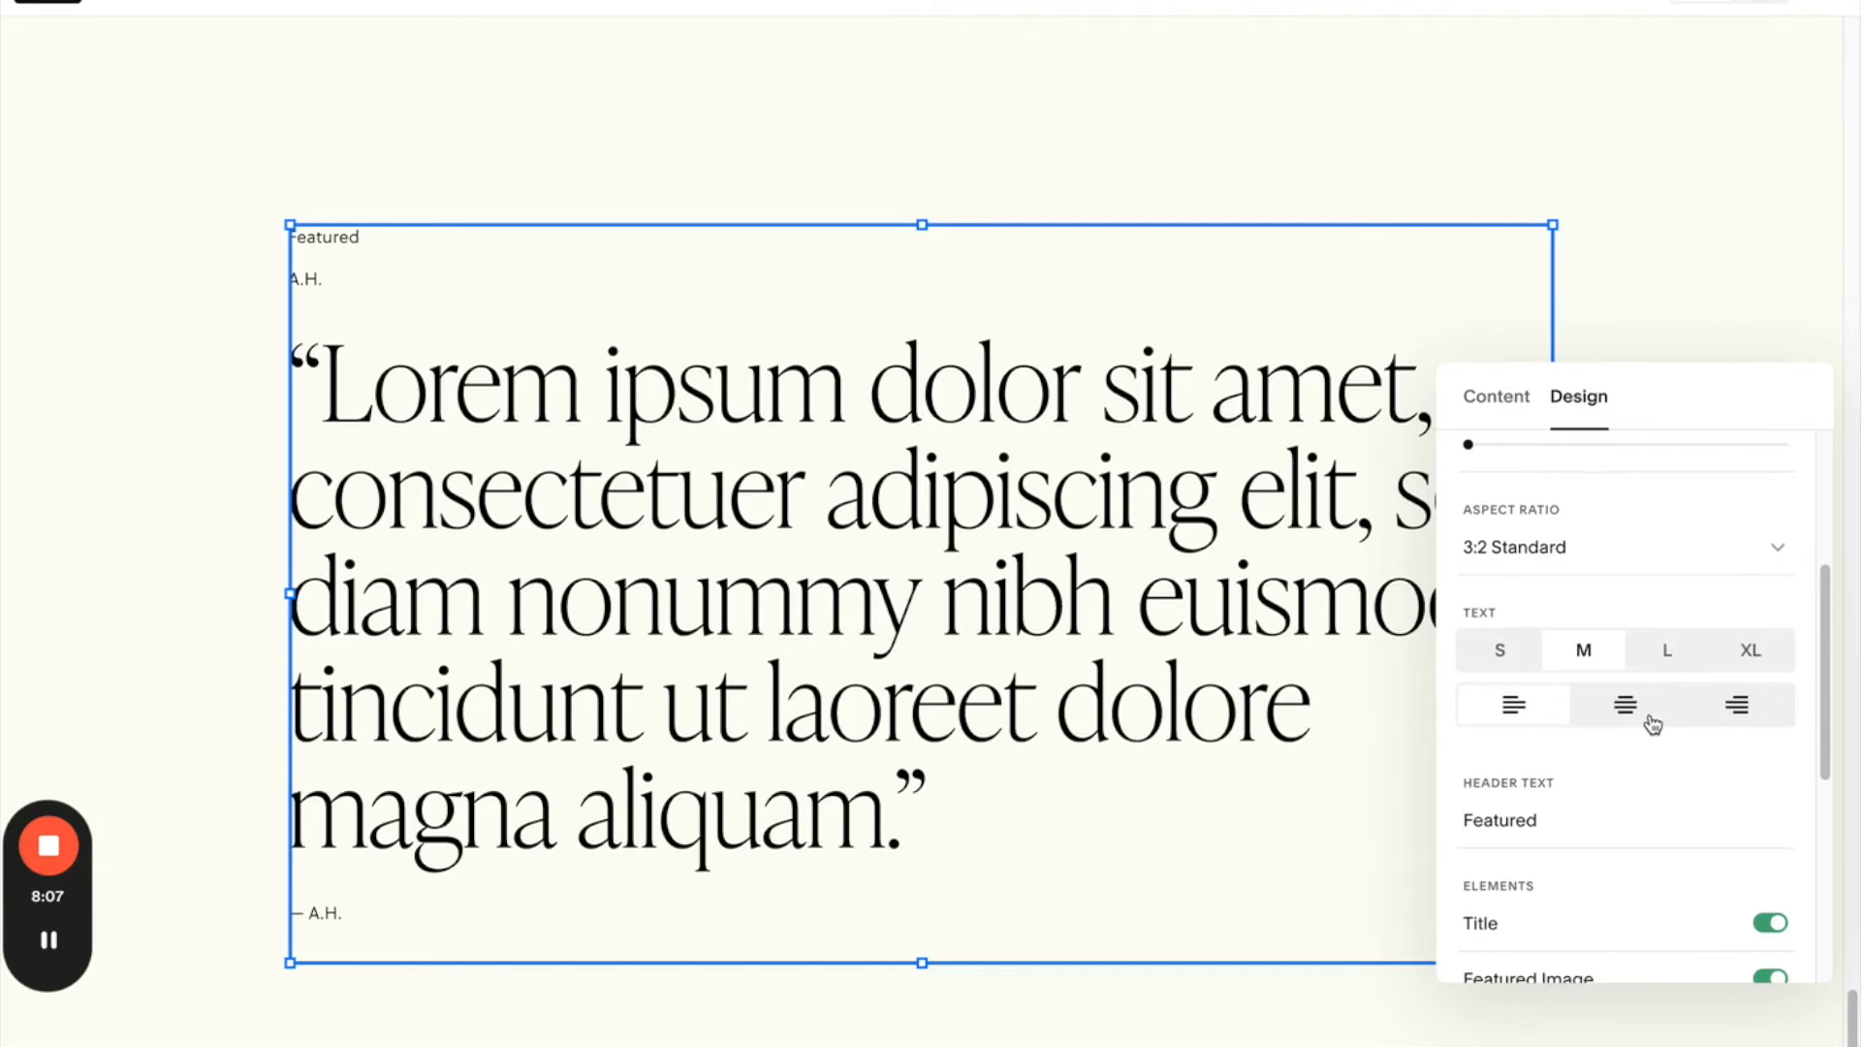
{"action": "left_click", "coordinate": [1648, 723]}
{"action": "left_click", "coordinate": [1734, 708]}
{"action": "left_click", "coordinate": [1622, 708]}
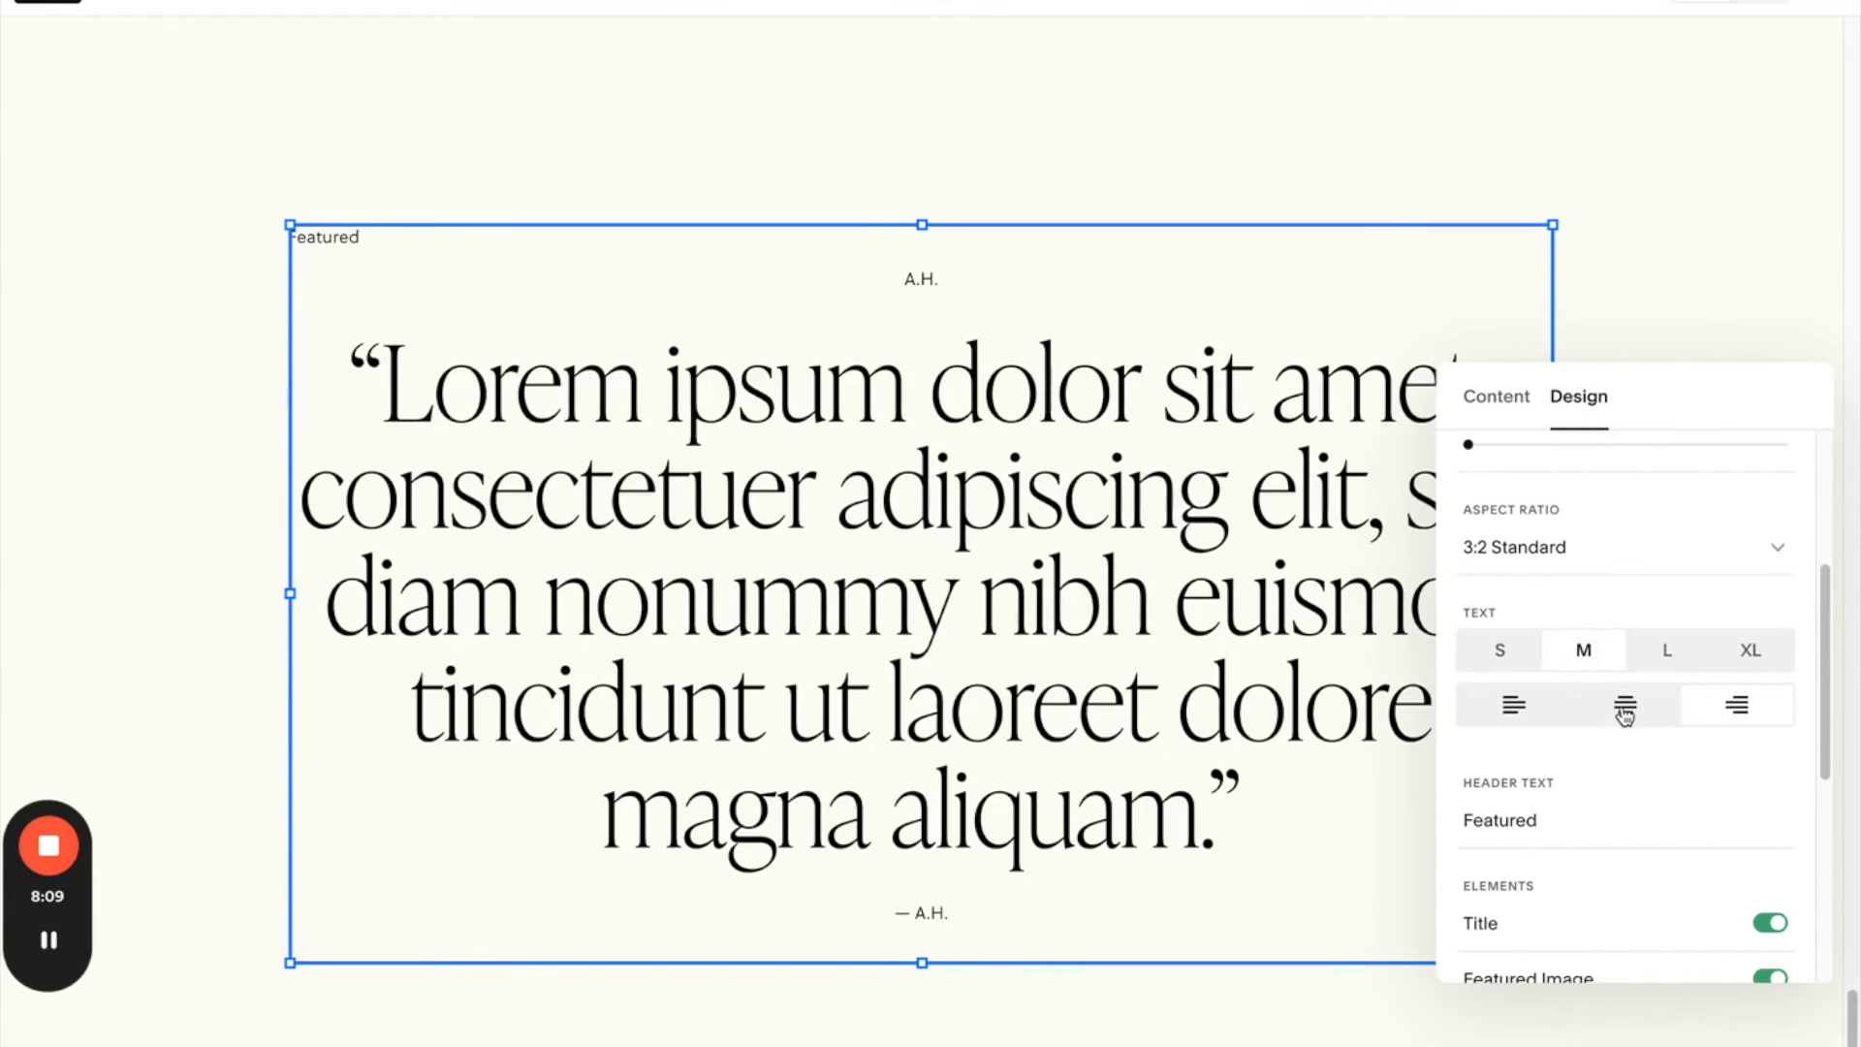
- Clear the "Featured" header text of the Summary block
{"action": "scroll", "coordinate": [1582, 811], "scroll_direction": "down", "scroll_amount": 3}
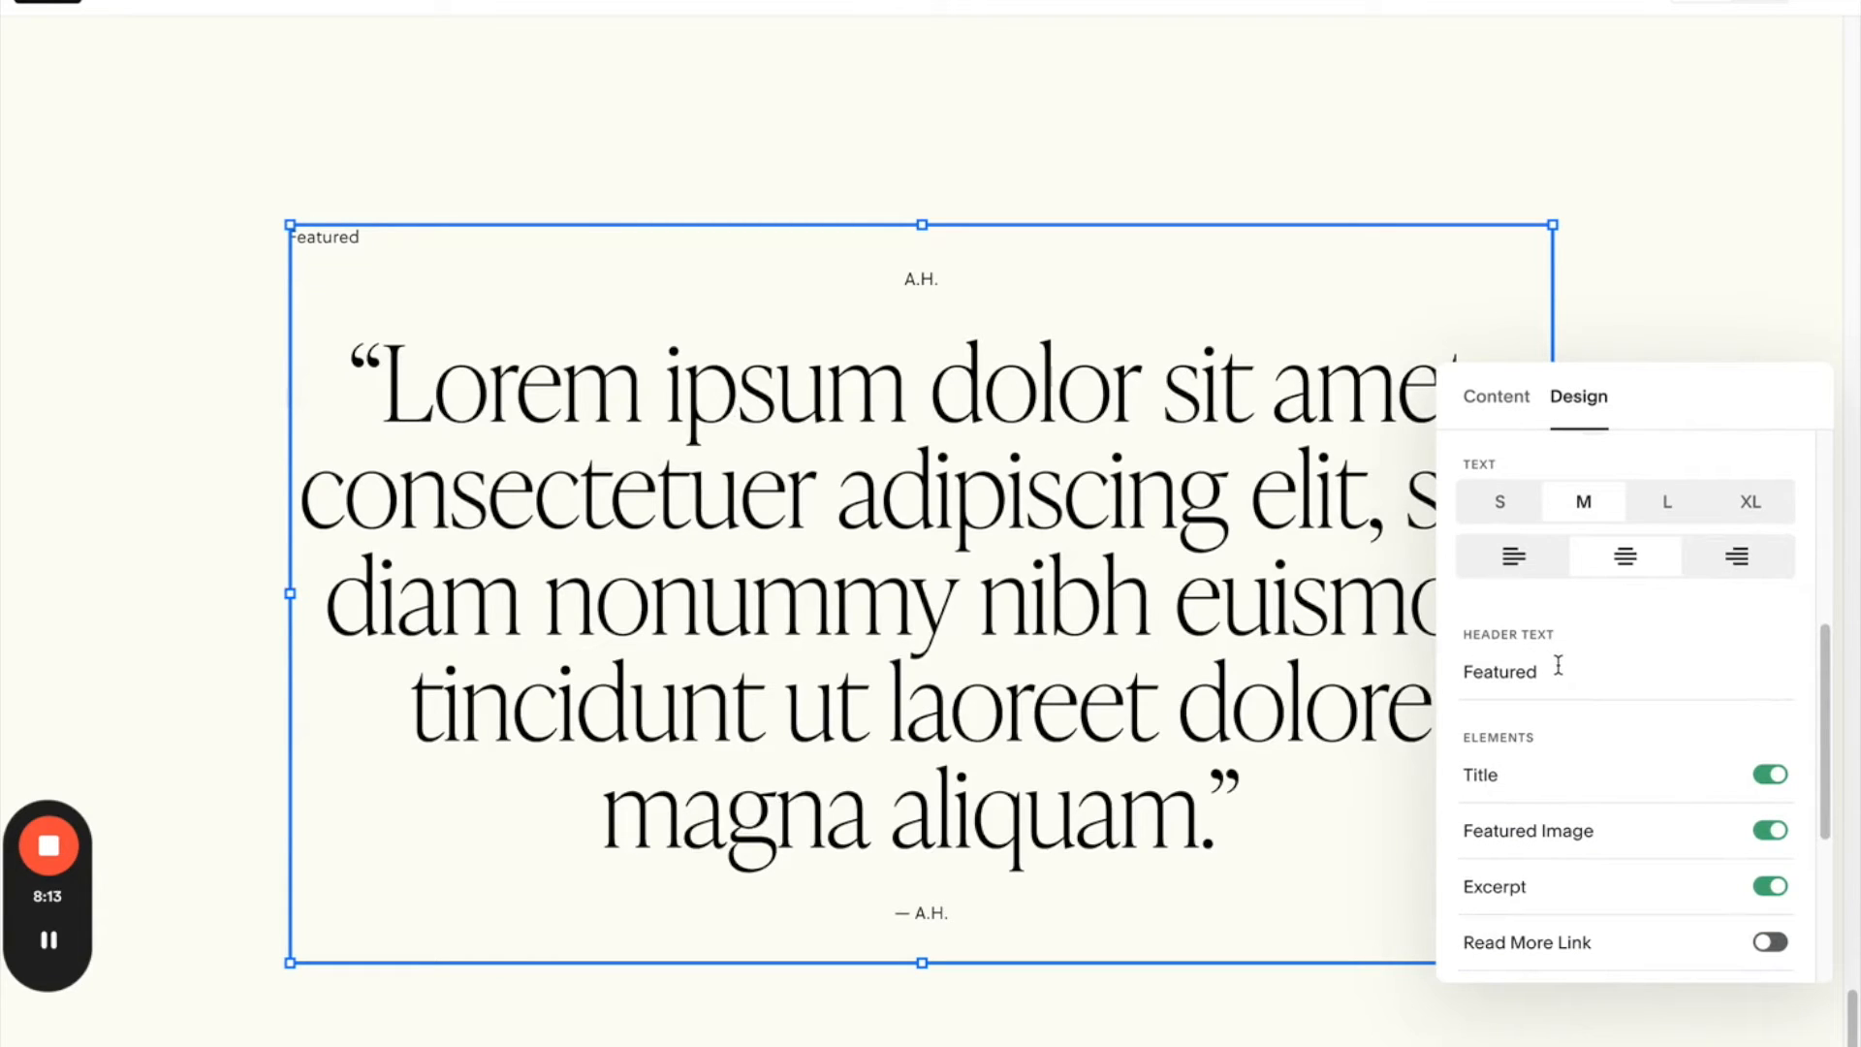
{"action": "left_click_drag", "start_coordinate": [1566, 674], "coordinate": [1464, 662]}
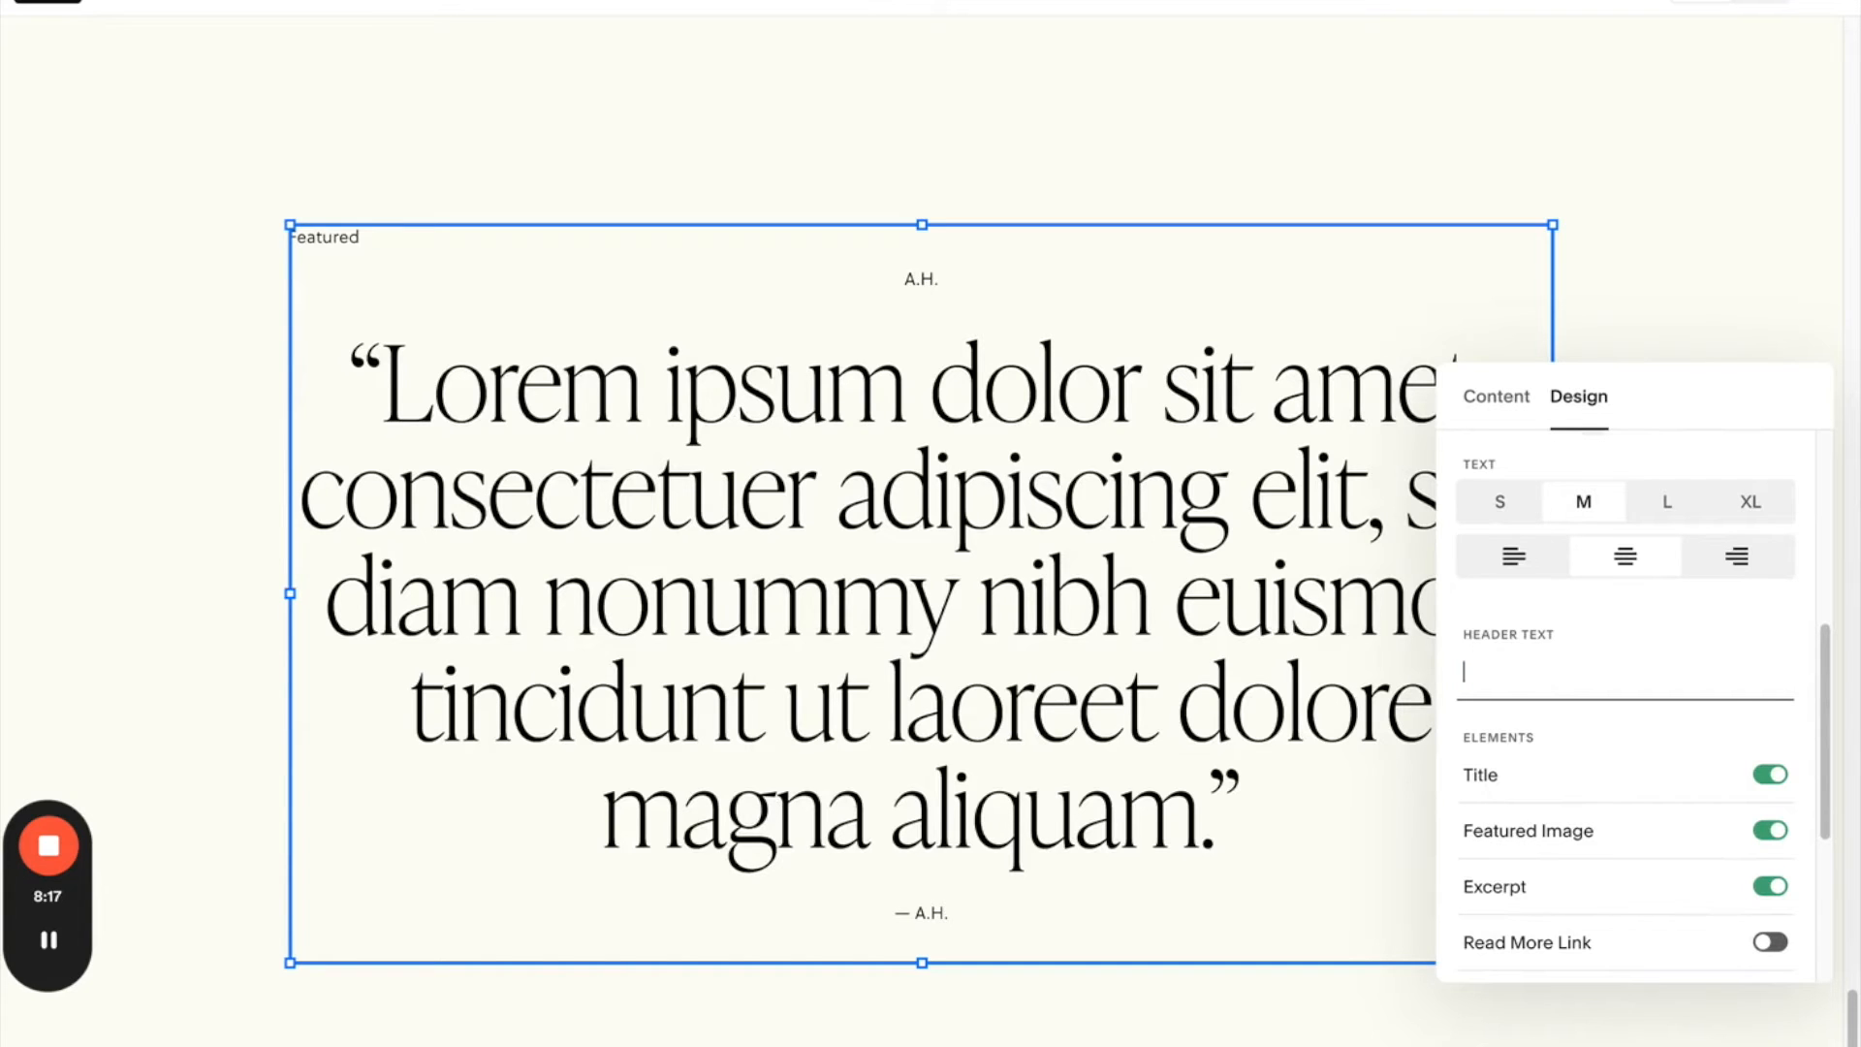
{"action": "key", "text": "BackSpace"}
- Hide the title and featured image in the Summary block, leaving the metadata position at Below Content
{"action": "scroll", "coordinate": [1570, 698], "scroll_direction": "down", "scroll_amount": 2}
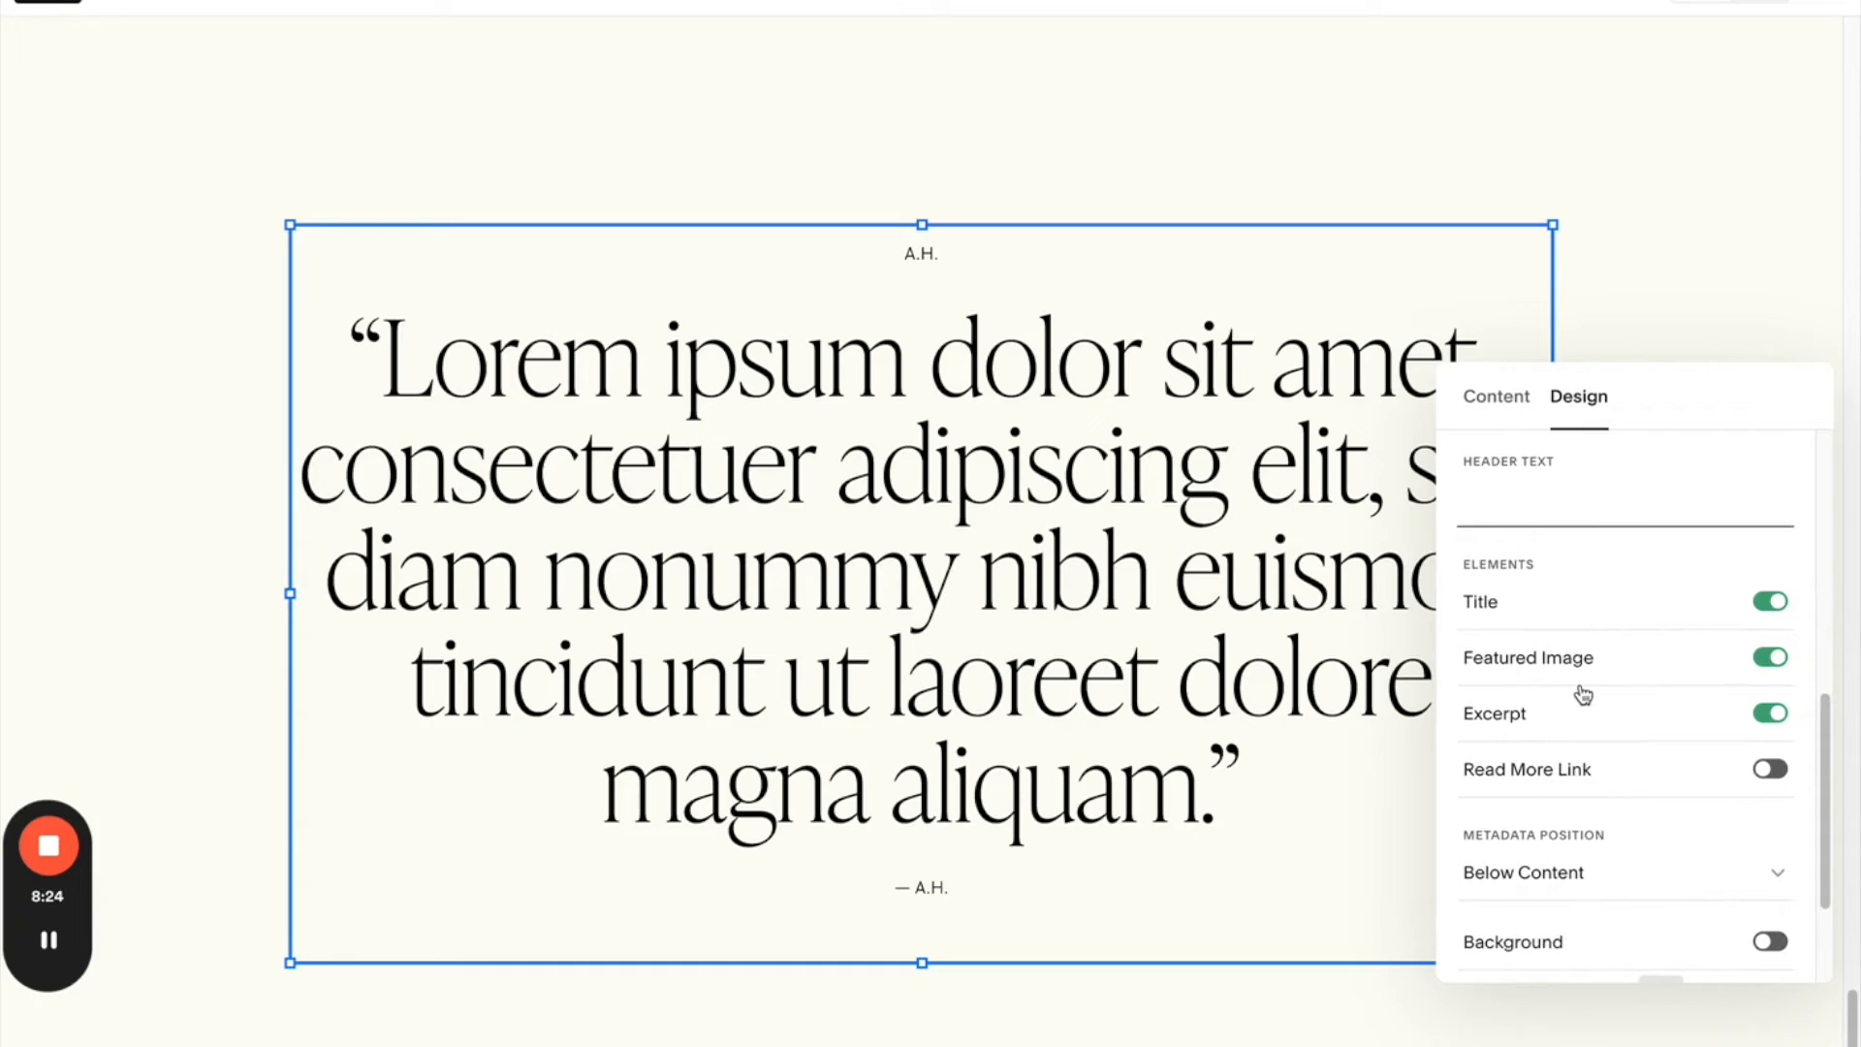
{"action": "left_click", "coordinate": [1773, 603]}
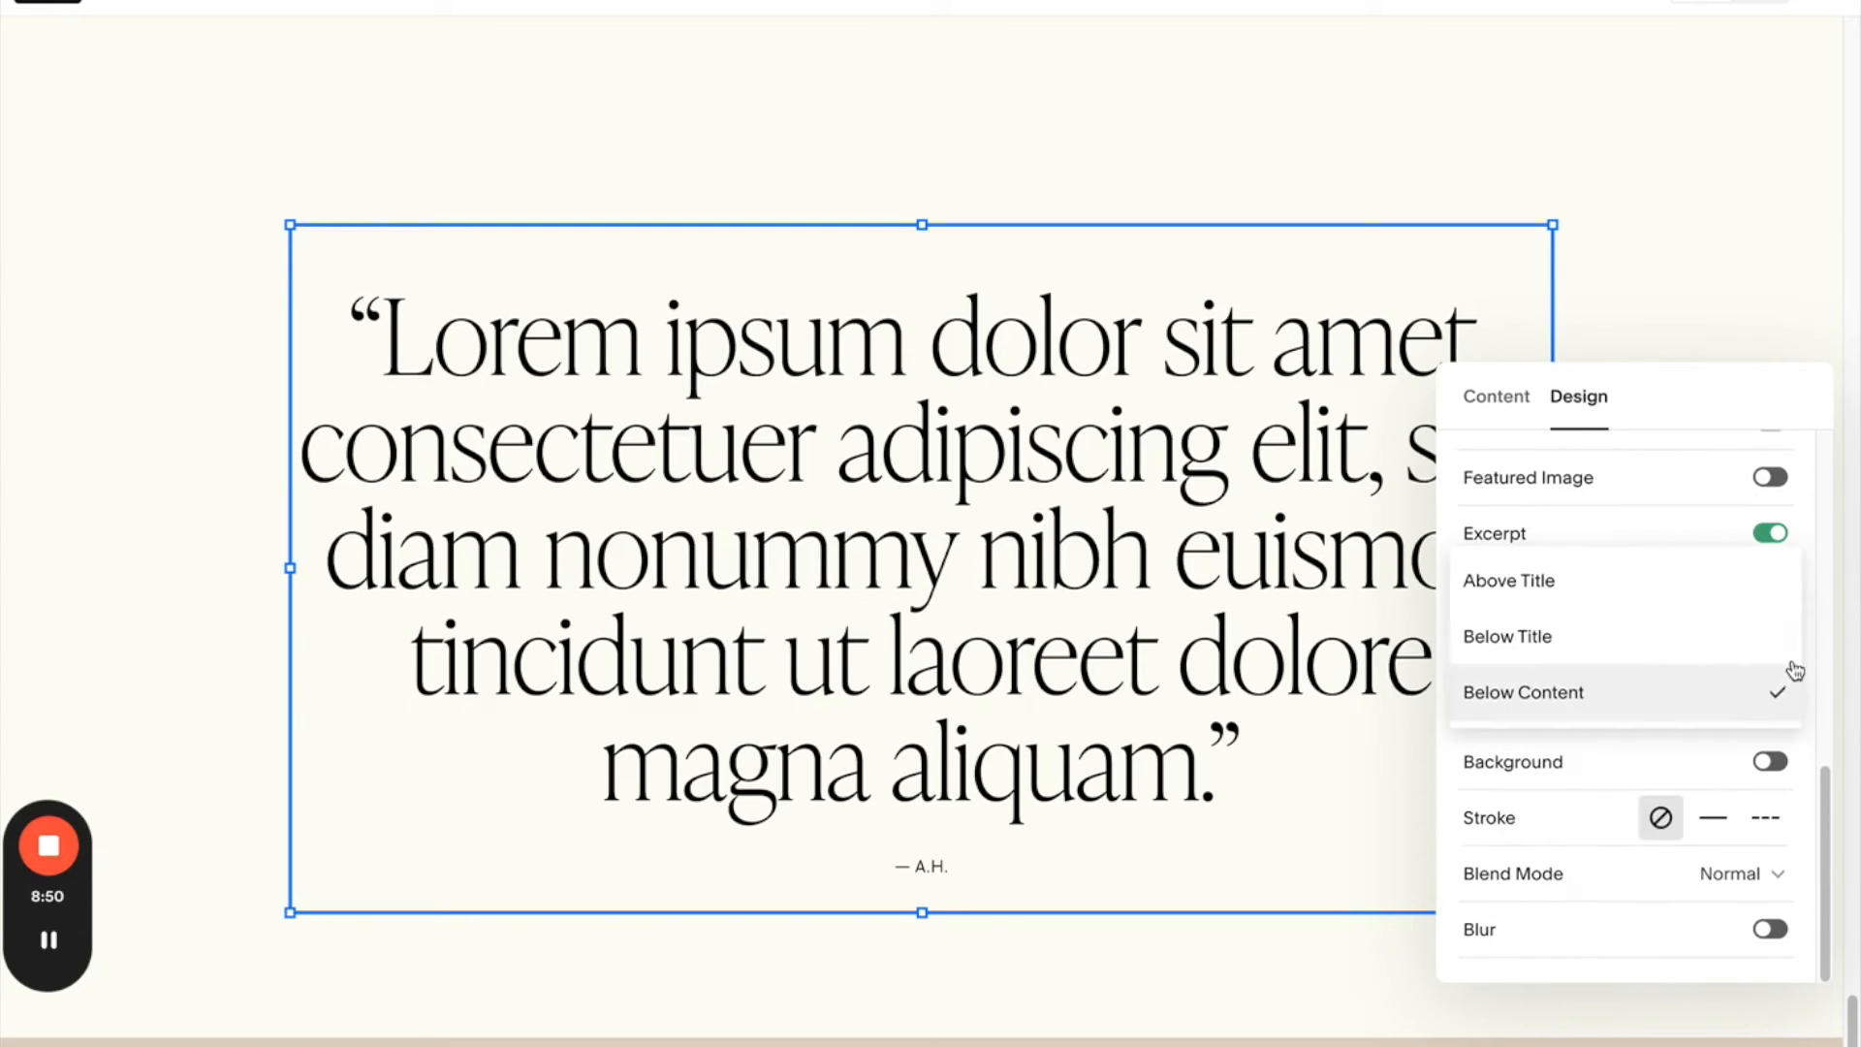
{"action": "left_click", "coordinate": [1793, 668]}
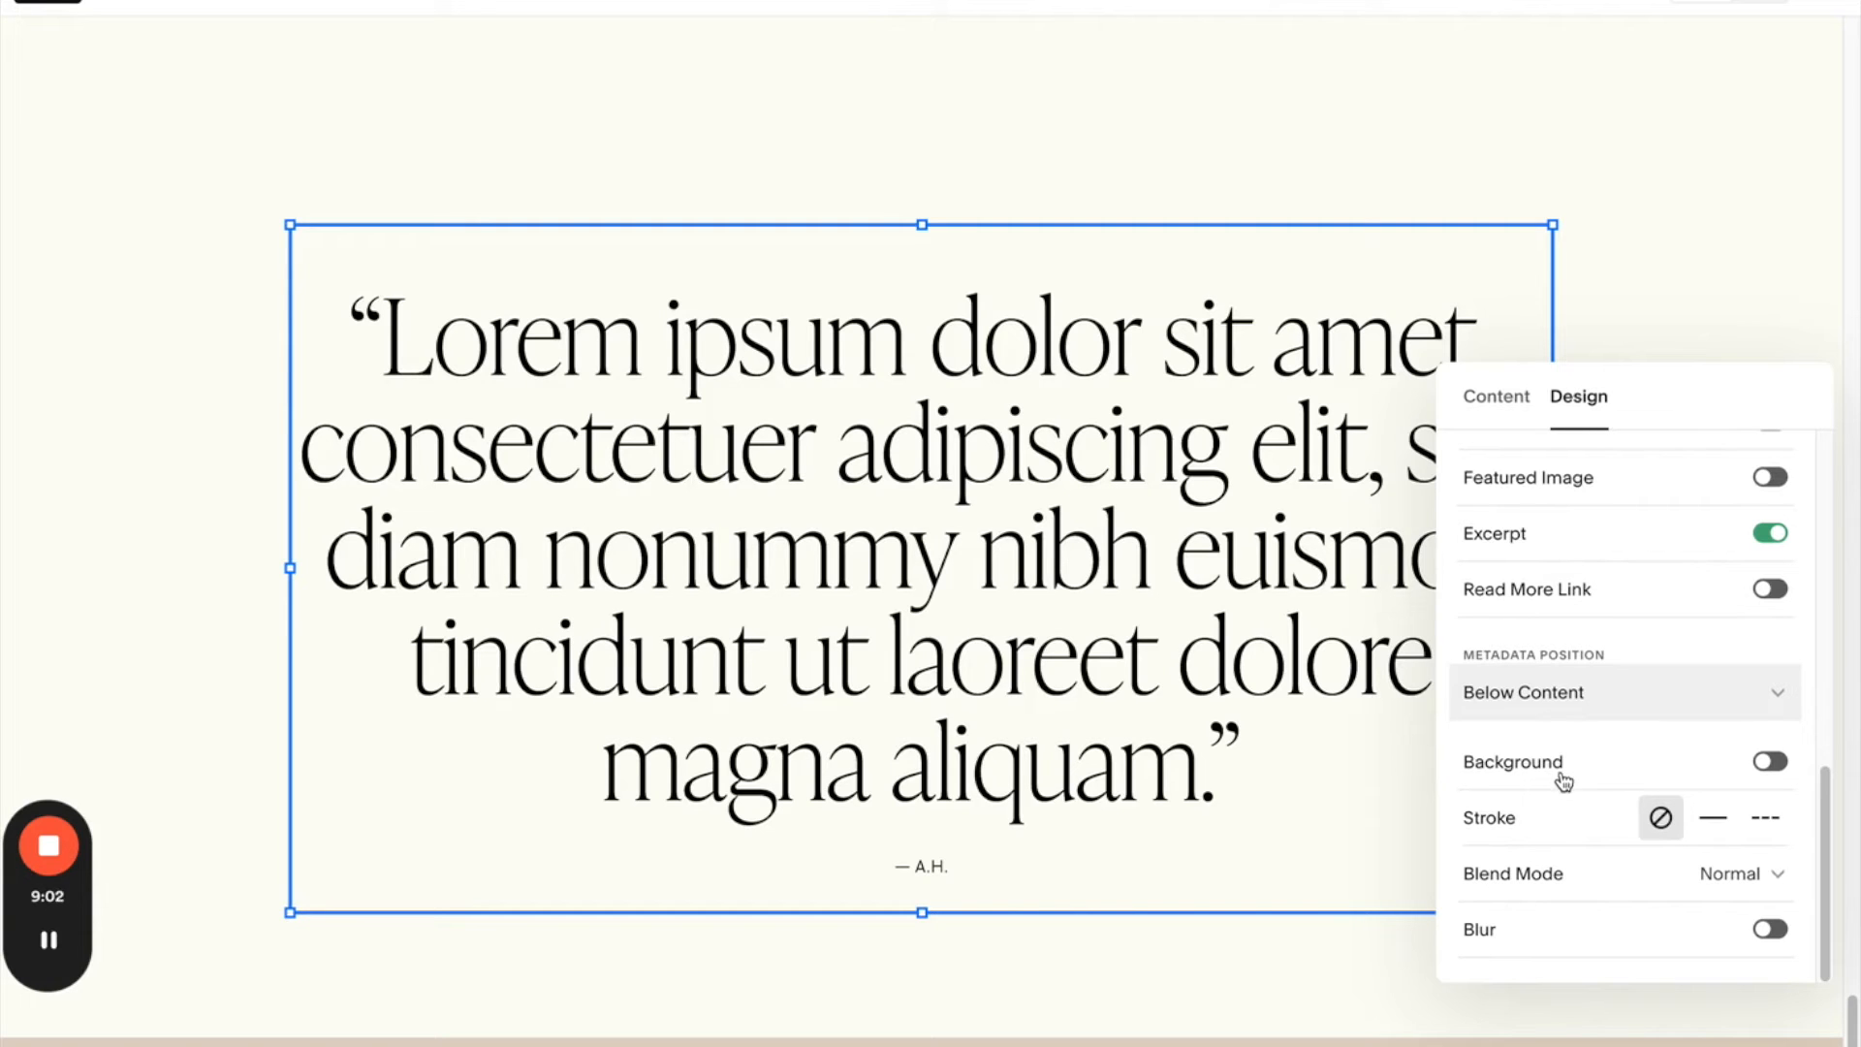
- Enable the Summary block's background and add a solid stroke with Small thickness
{"action": "left_click", "coordinate": [1770, 762]}
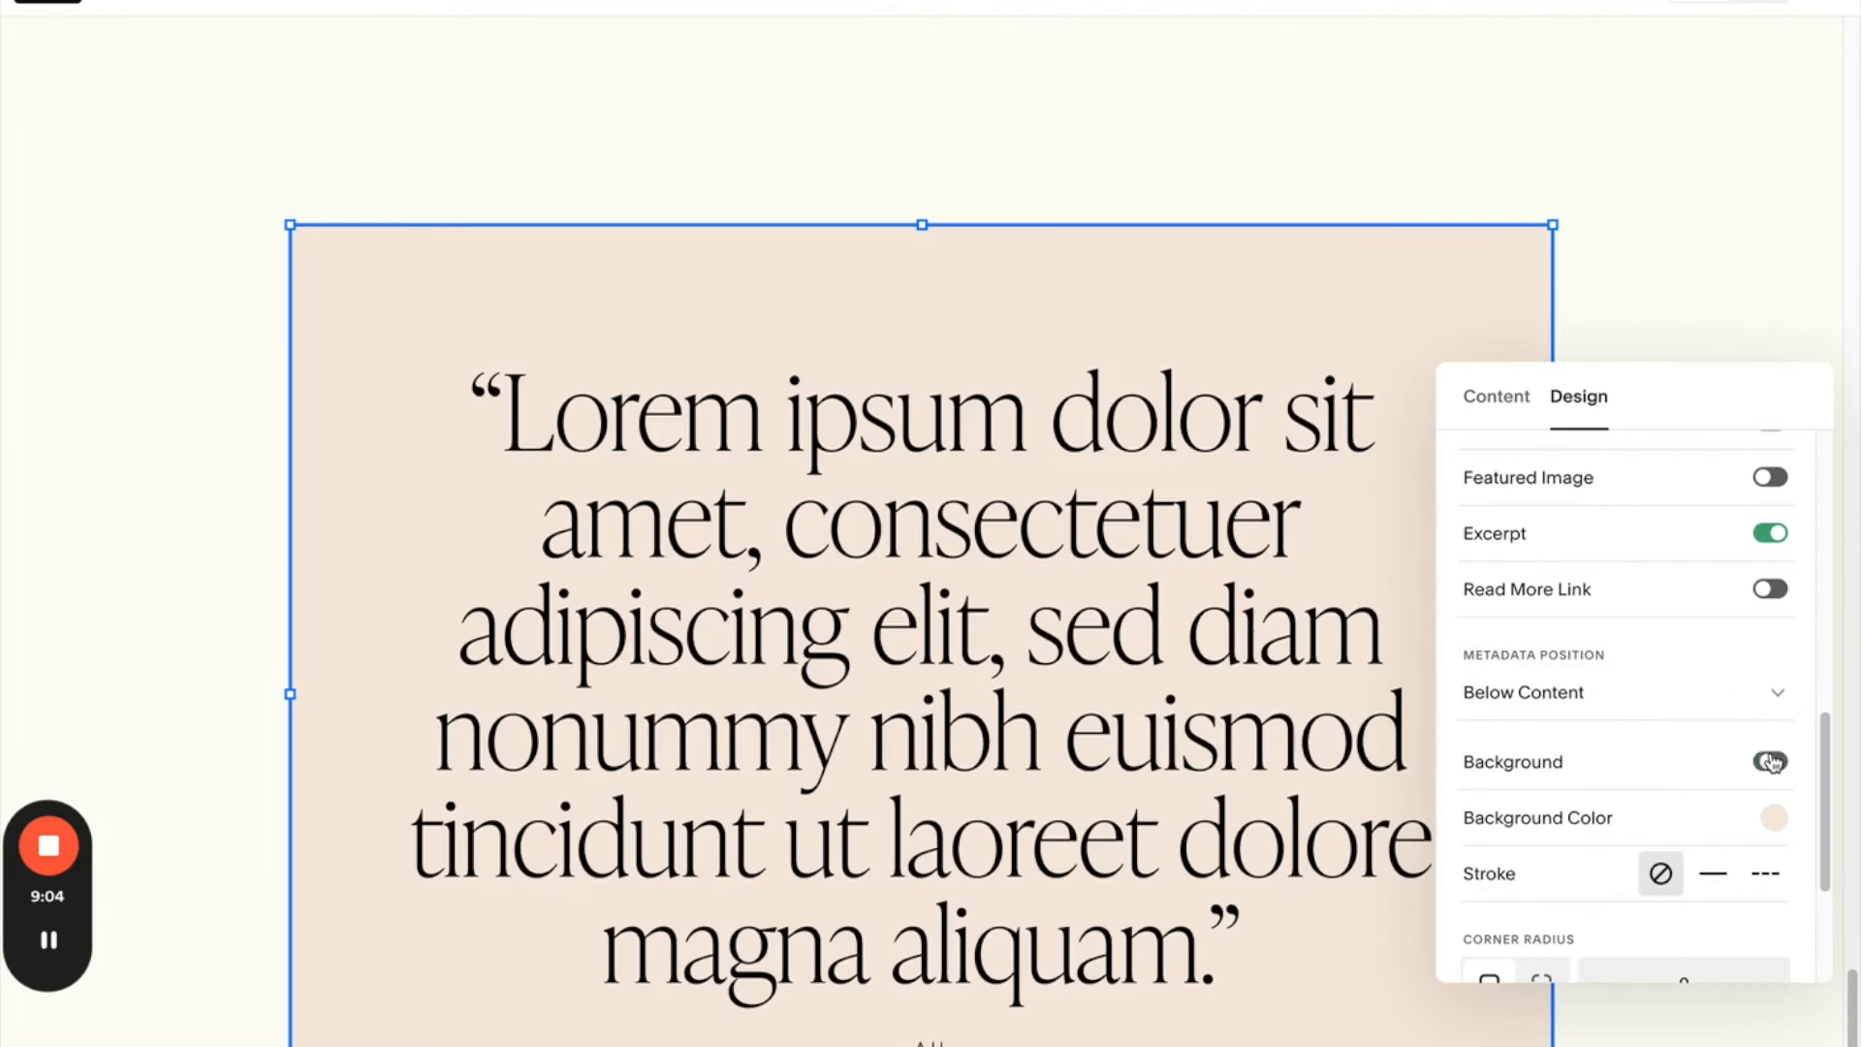
{"action": "left_click", "coordinate": [1775, 822]}
{"action": "left_click", "coordinate": [1813, 624]}
{"action": "scroll", "coordinate": [1721, 890], "scroll_direction": "down", "scroll_amount": 2}
{"action": "left_click", "coordinate": [1725, 659]}
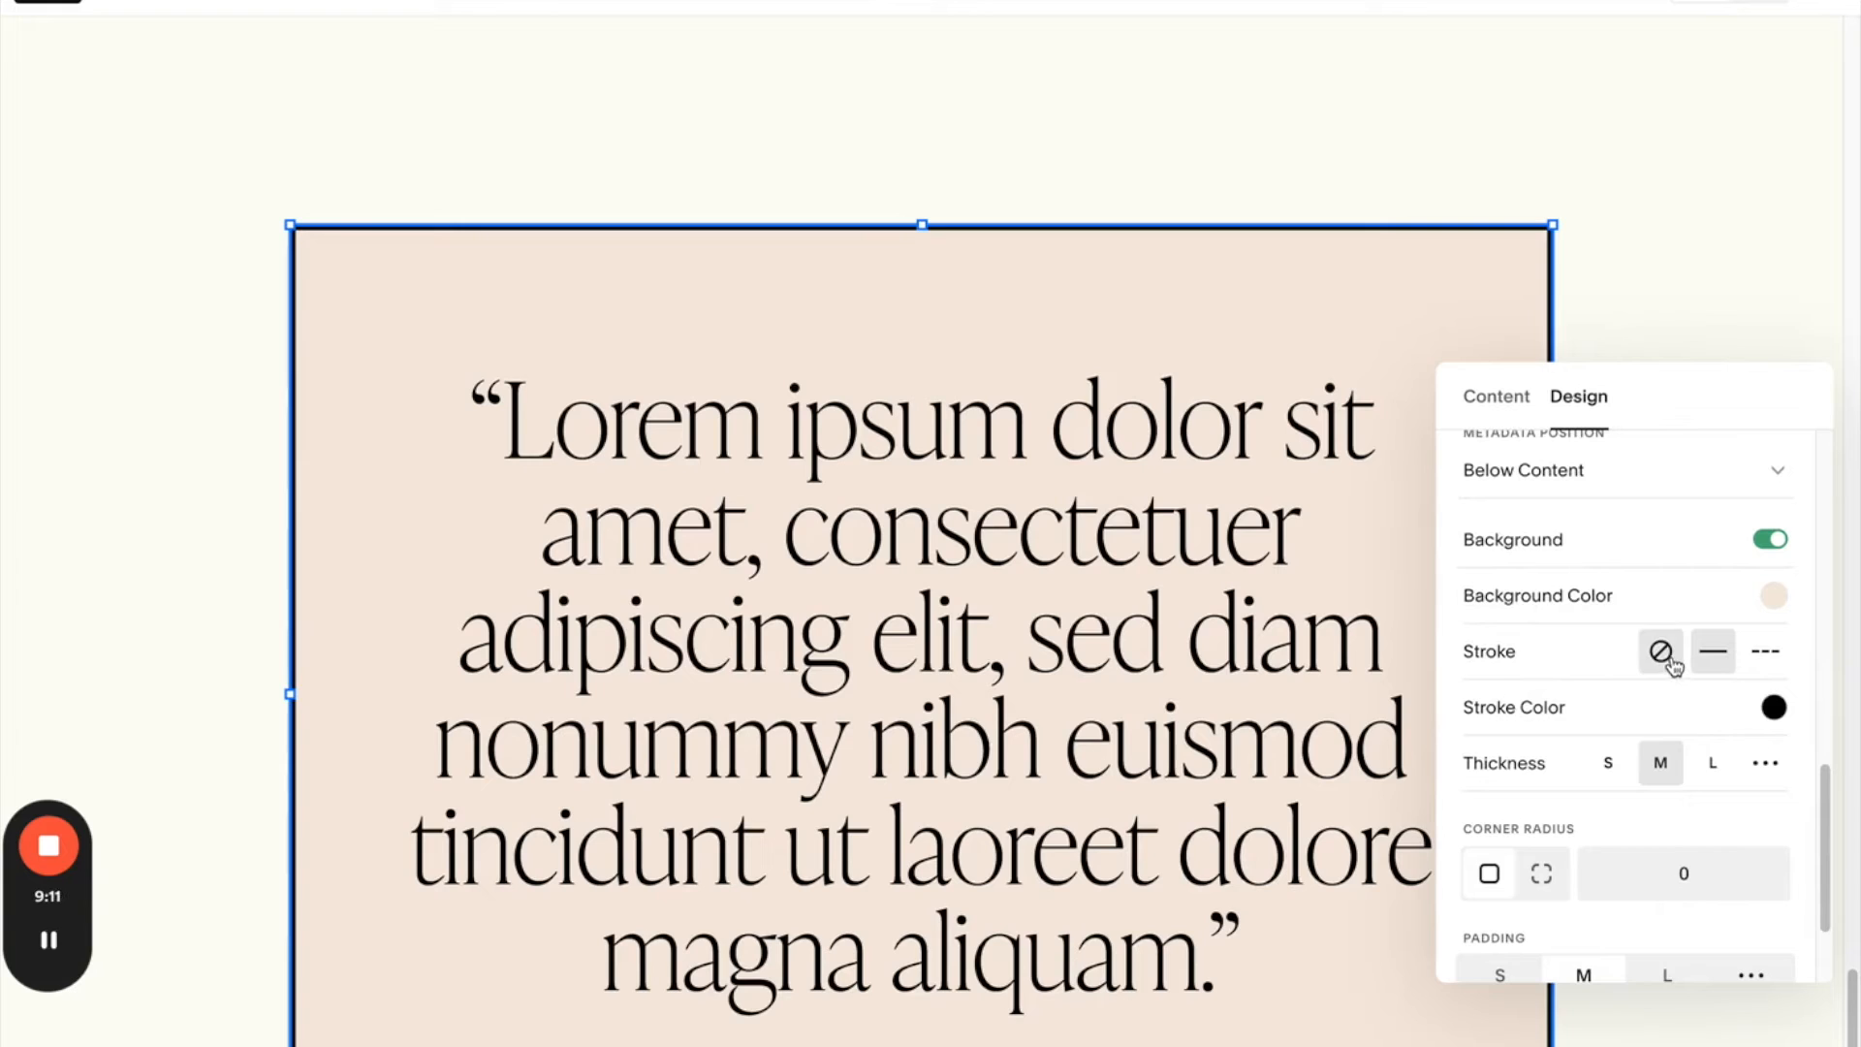
{"action": "left_click", "coordinate": [1608, 768]}
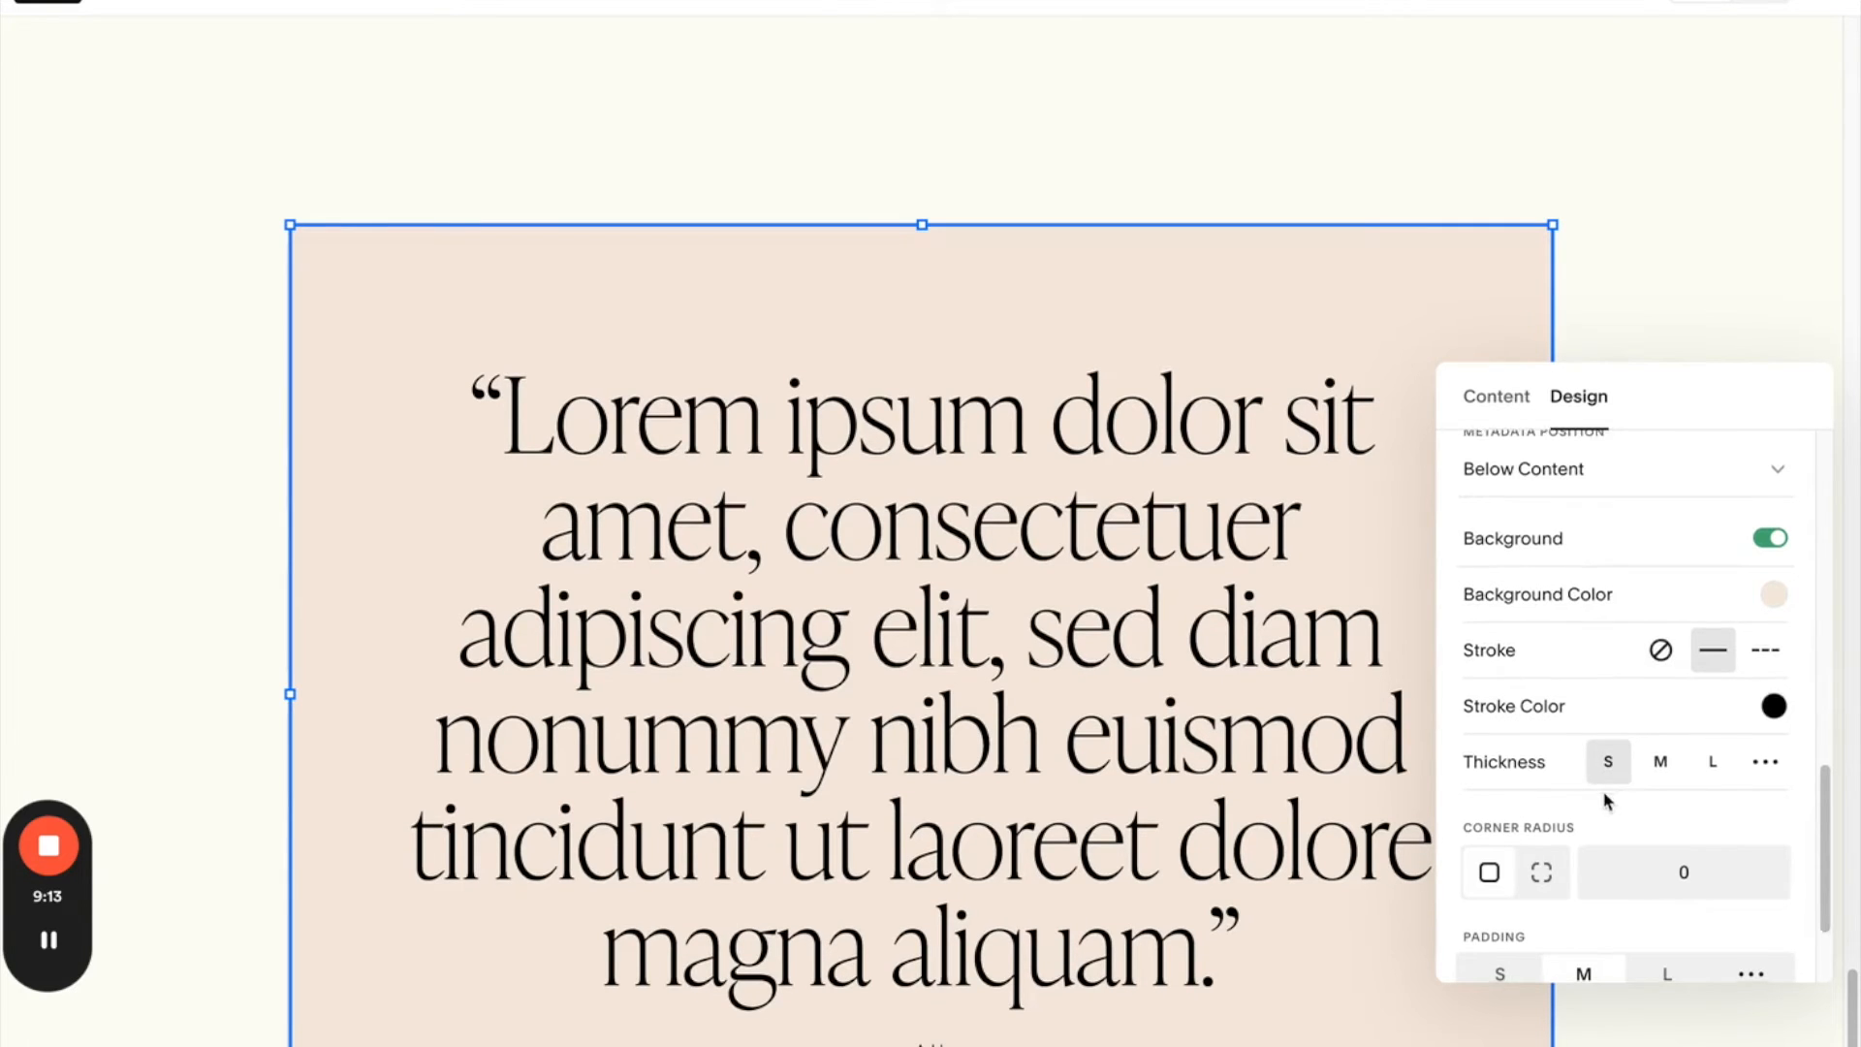
- Set the Summary block's corner radius to 100 and try Small padding before returning to Medium
{"action": "scroll", "coordinate": [1603, 797], "scroll_direction": "down", "scroll_amount": 2}
{"action": "left_click", "coordinate": [1543, 717]}
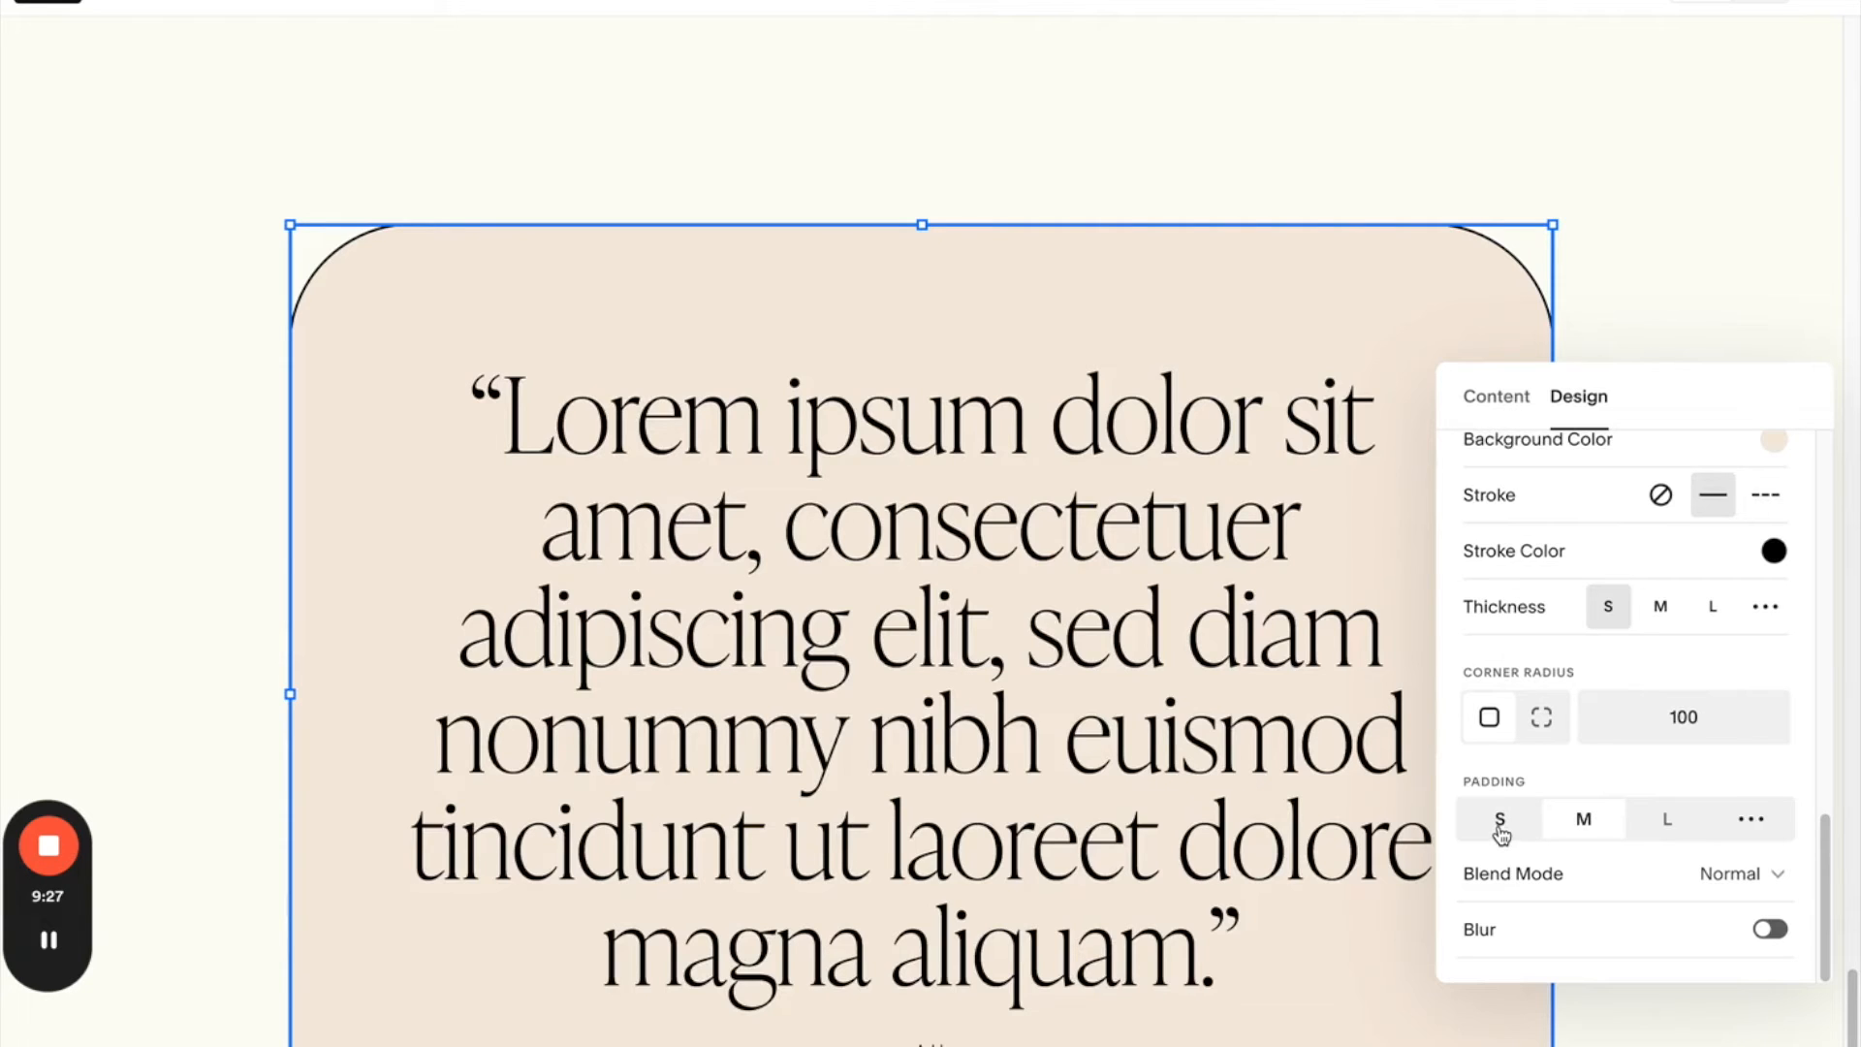
{"action": "left_click", "coordinate": [1500, 826]}
{"action": "left_click", "coordinate": [1589, 826]}
- Turn on blur for the Summary block and try the Element and Backdrop blur types
{"action": "left_click", "coordinate": [1772, 929]}
{"action": "scroll", "coordinate": [1529, 884], "scroll_direction": "down", "scroll_amount": 2}
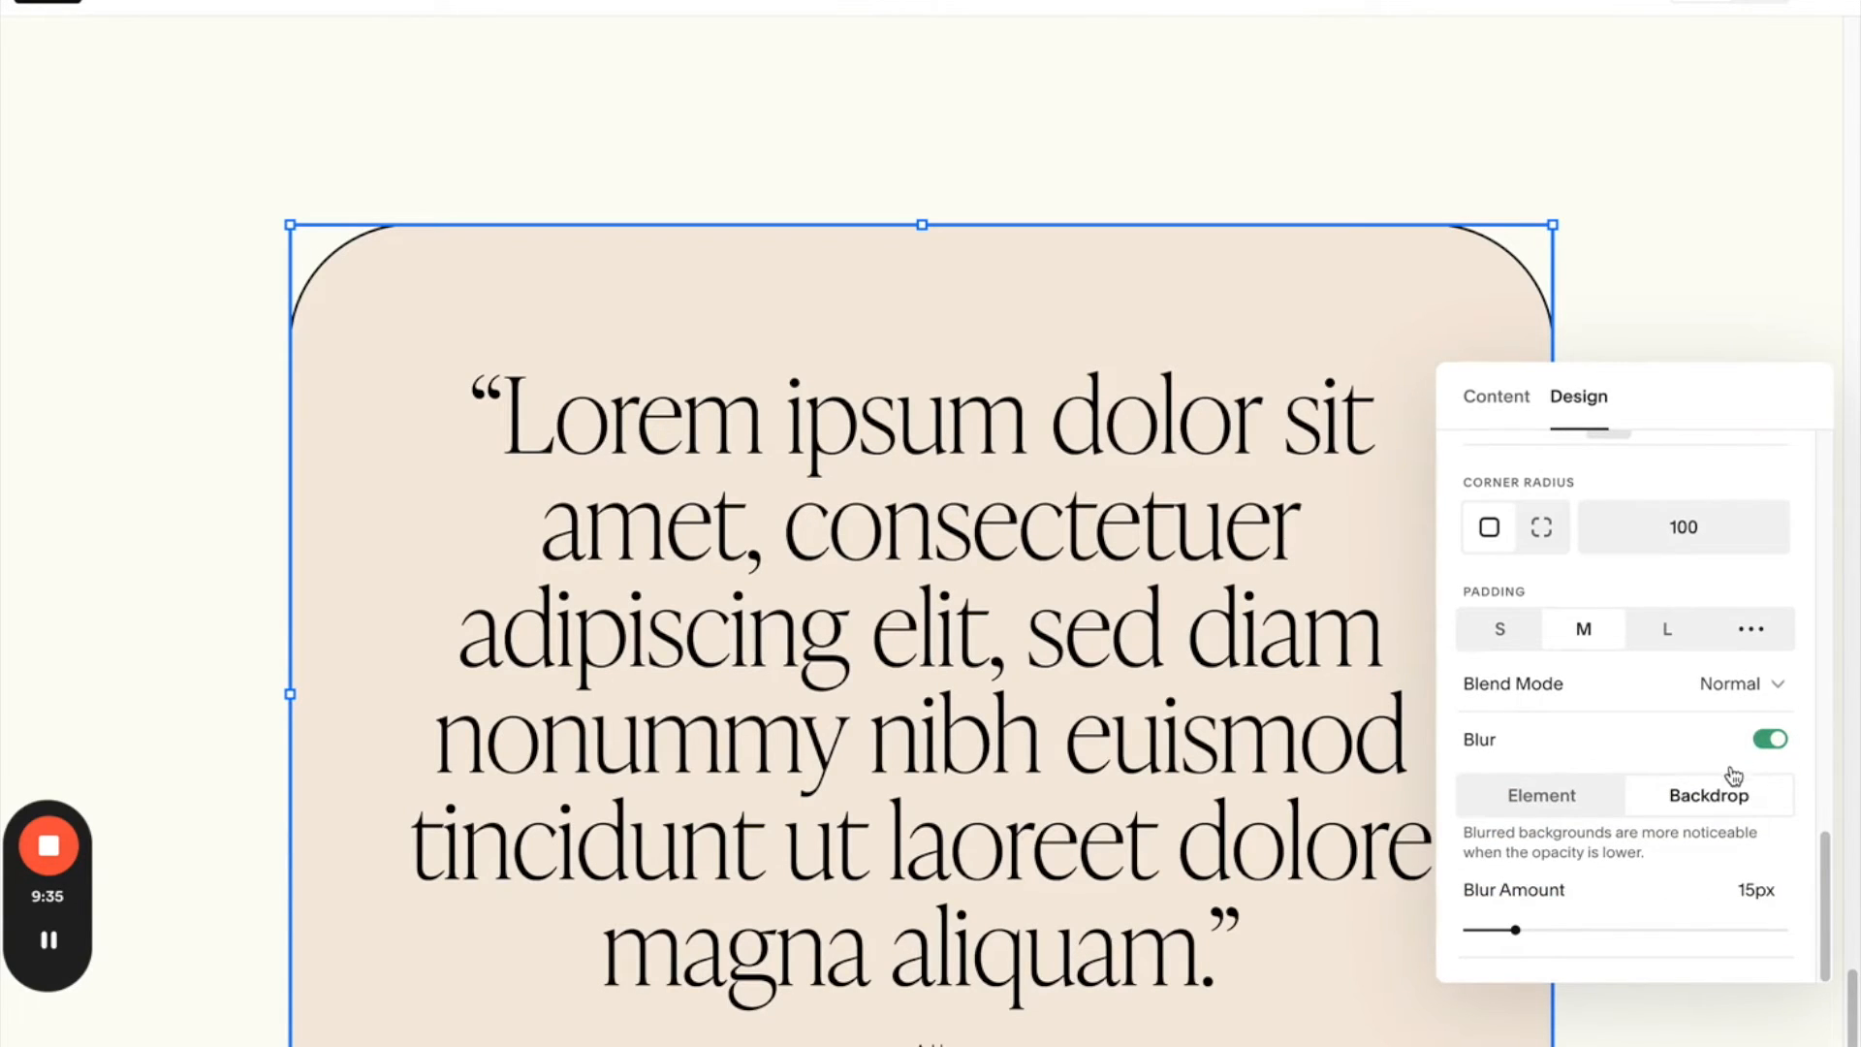
{"action": "left_click", "coordinate": [1571, 820]}
{"action": "left_click", "coordinate": [1695, 845]}
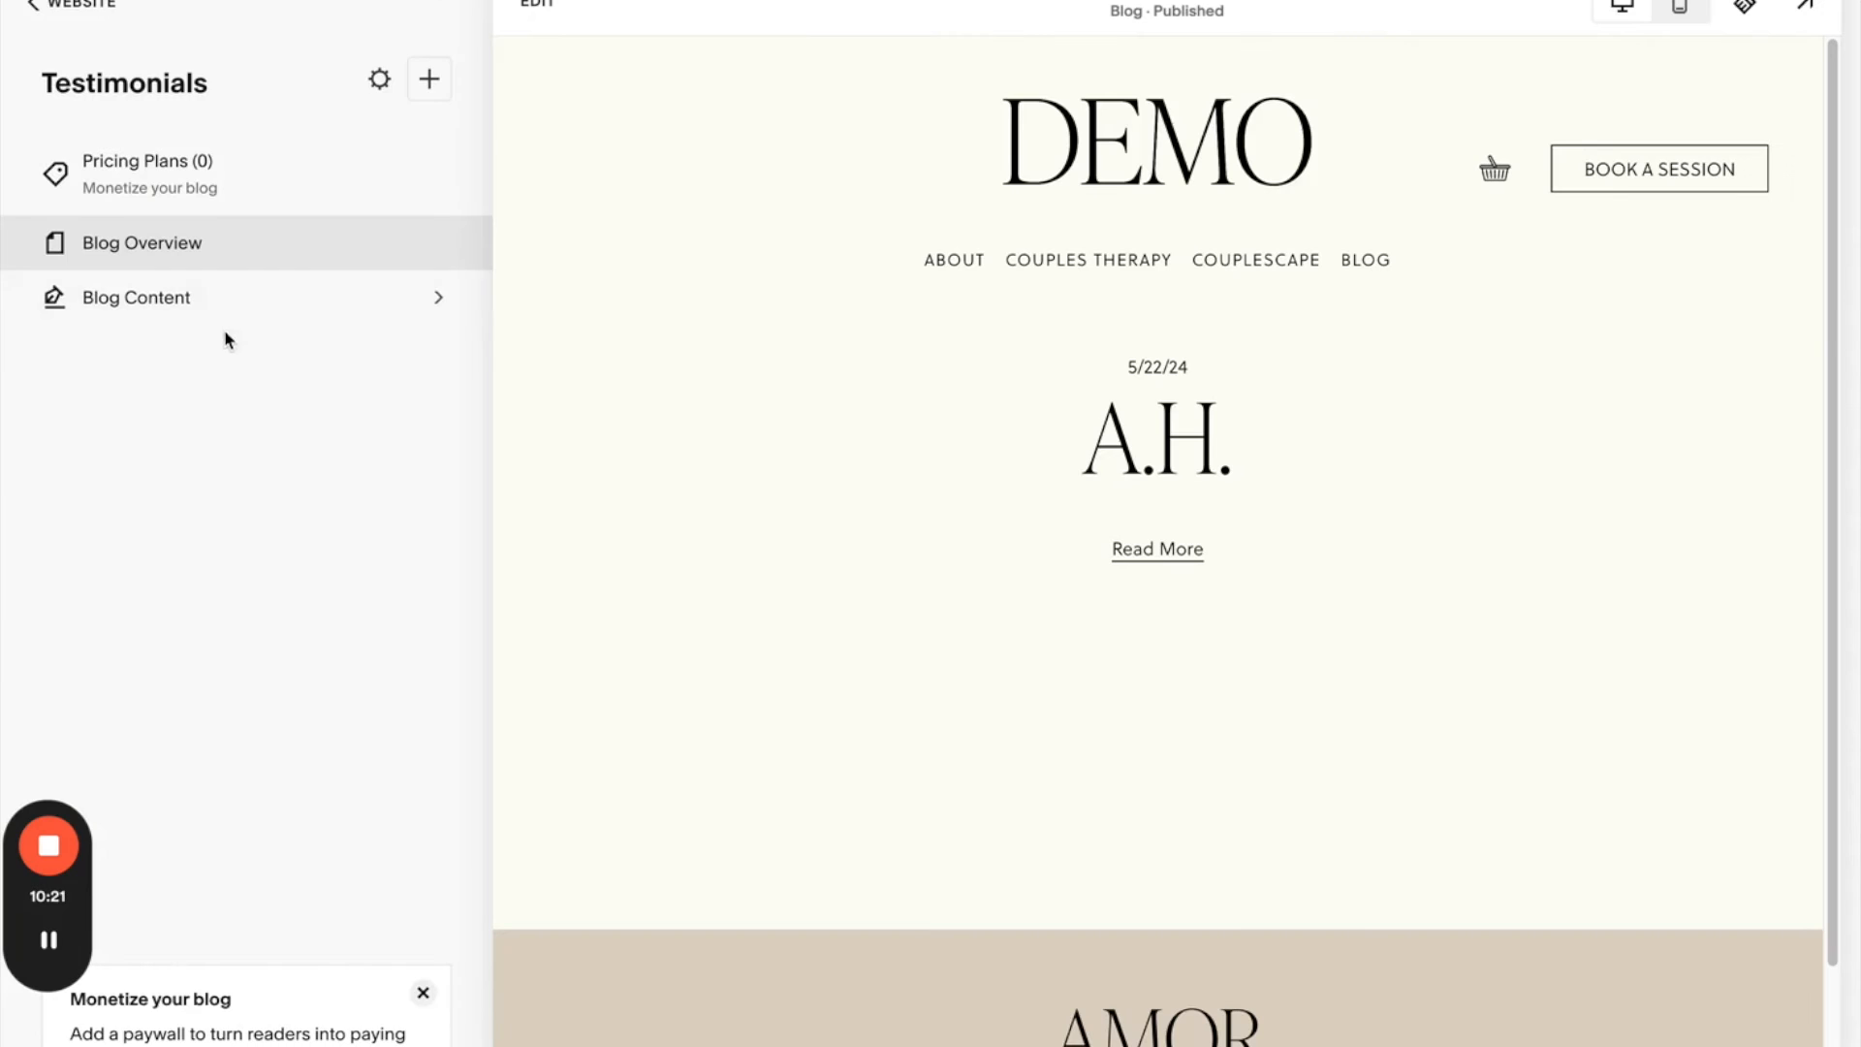
- Duplicate the A.H. post in the Testimonials blog content
{"action": "left_click", "coordinate": [242, 297]}
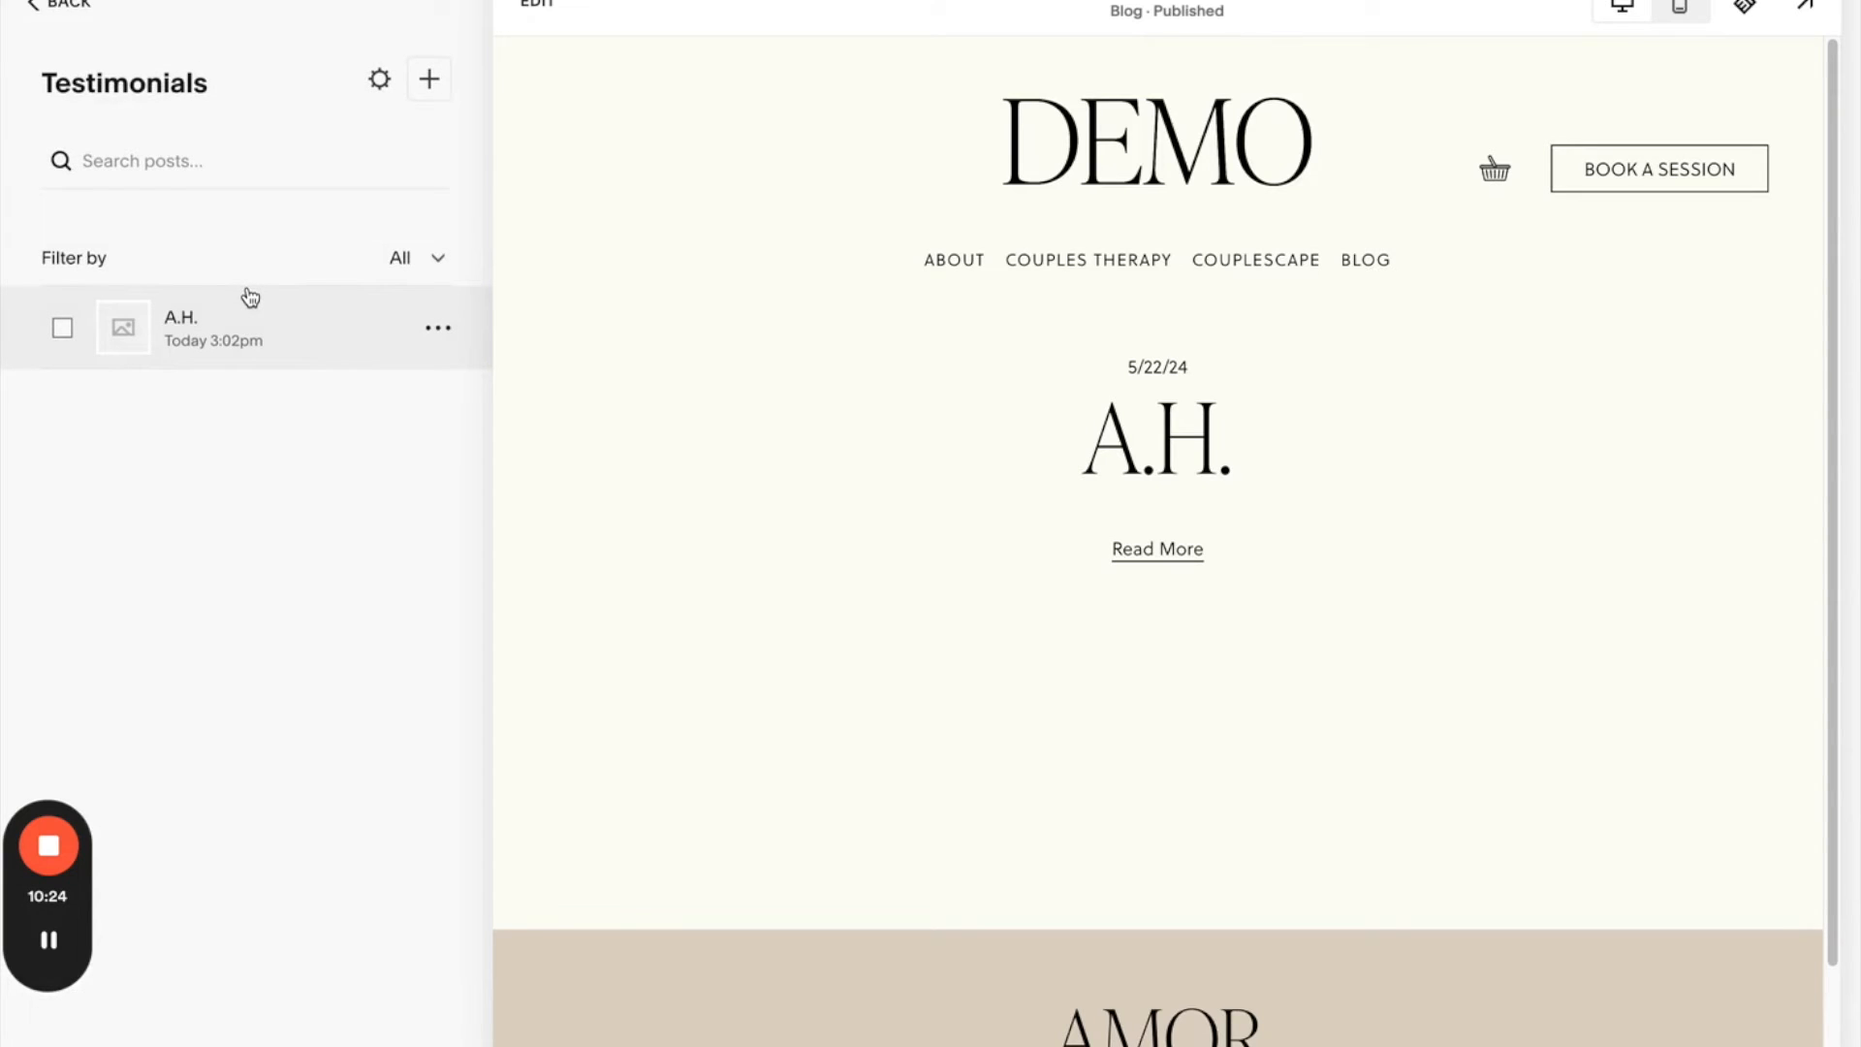
{"action": "left_click", "coordinate": [441, 329]}
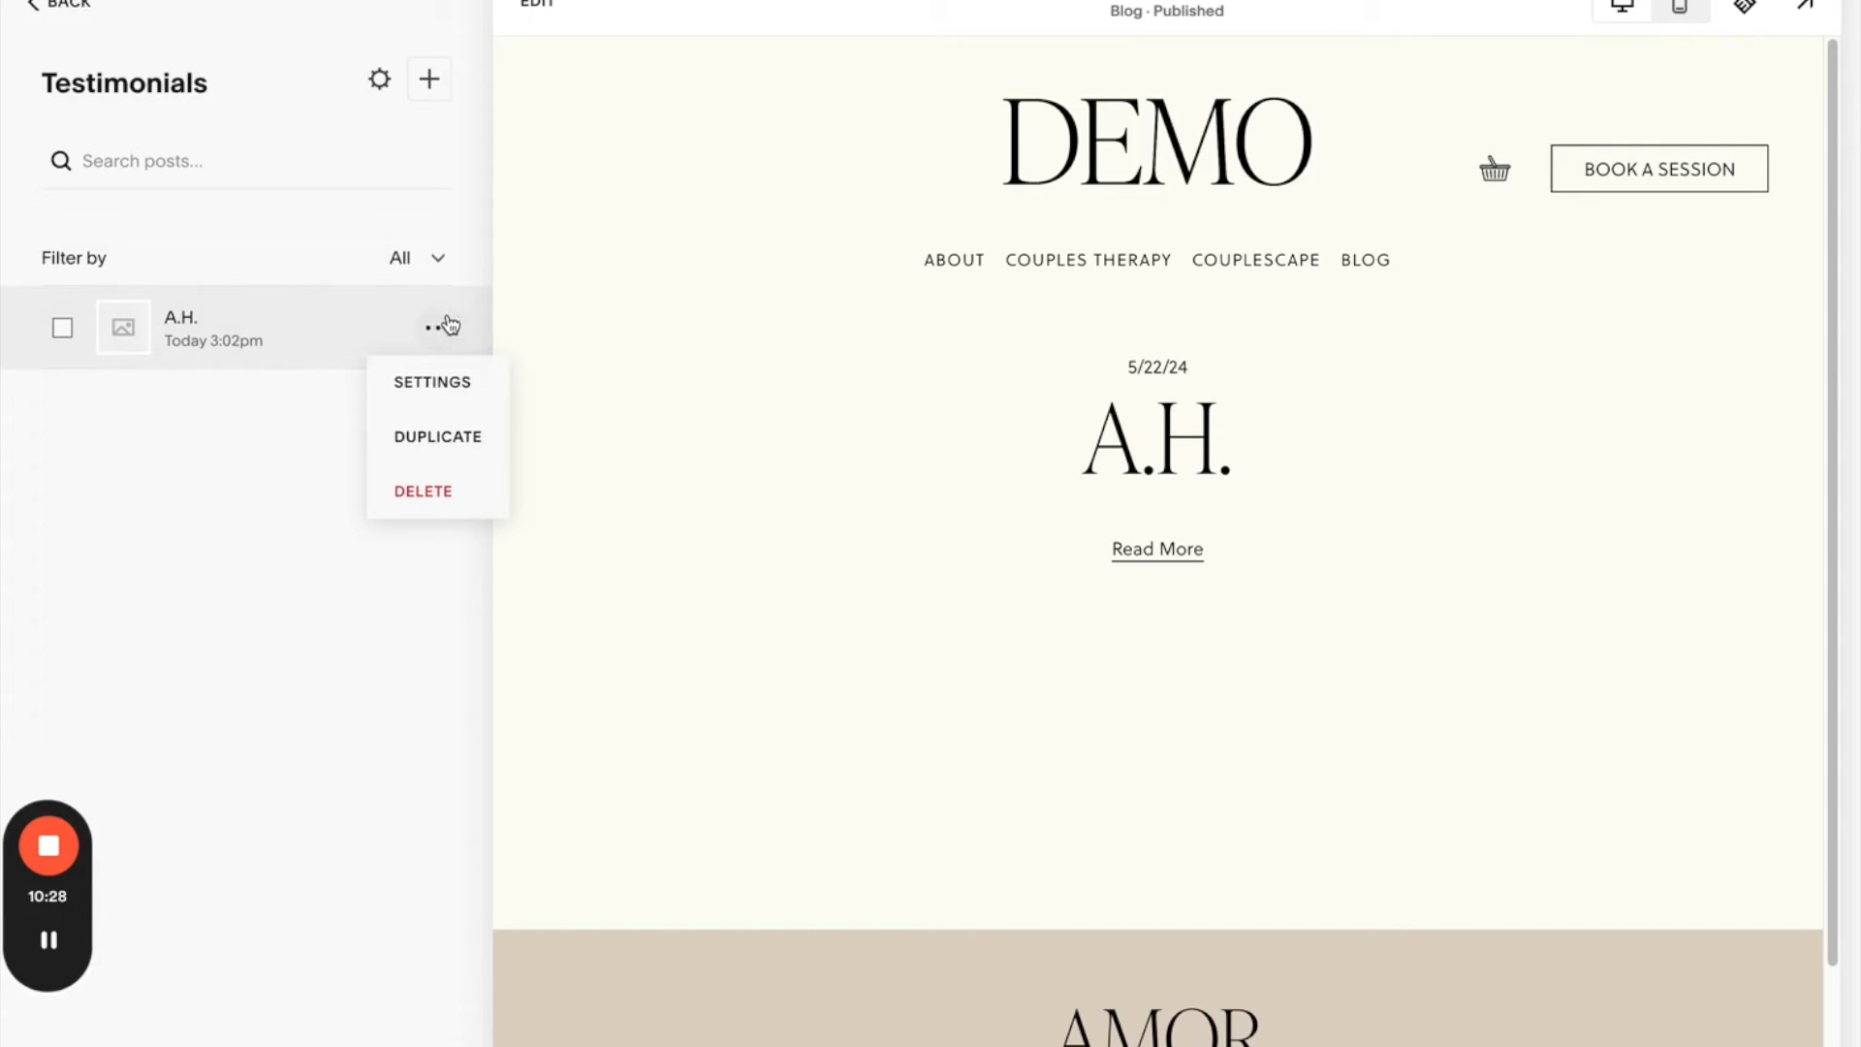
{"action": "left_click", "coordinate": [443, 441]}
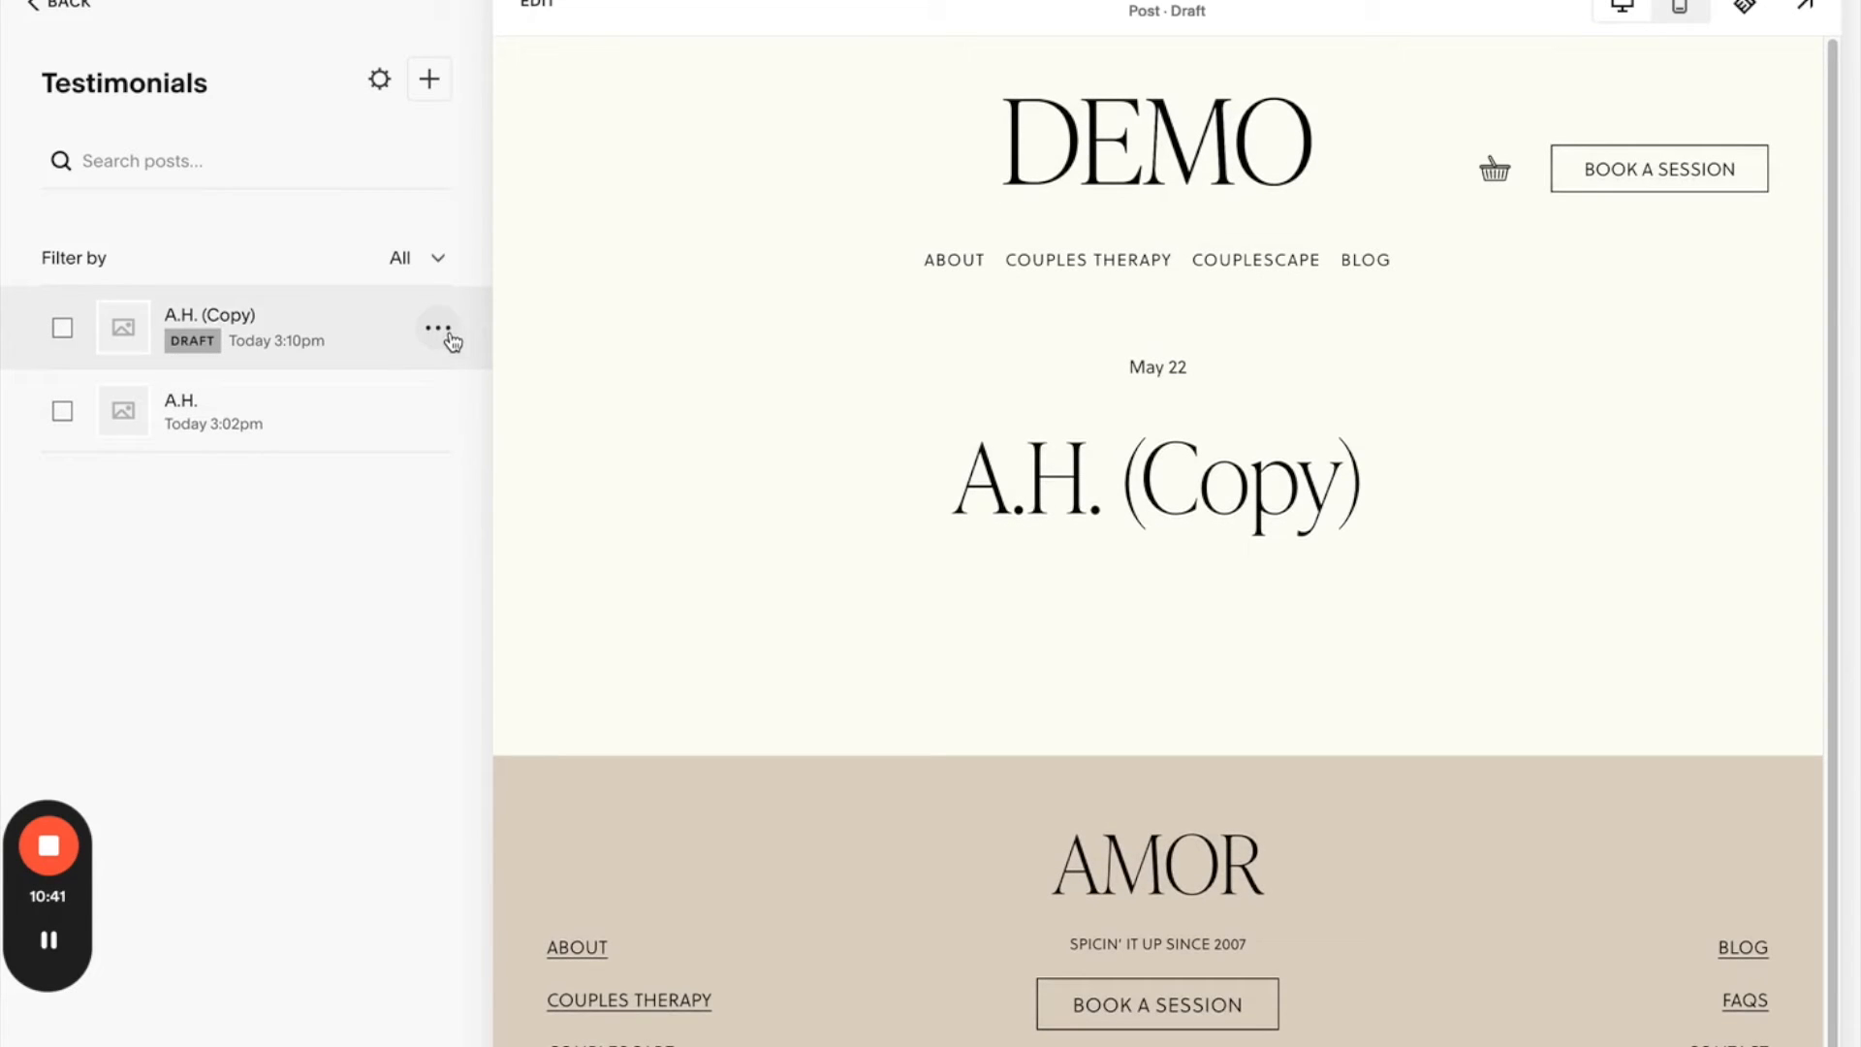
- In the duplicated post's settings, change the excerpt attribution to Z.B. and the post URL to /testimonials/zb
{"action": "left_click", "coordinate": [438, 328]}
{"action": "left_click", "coordinate": [463, 387]}
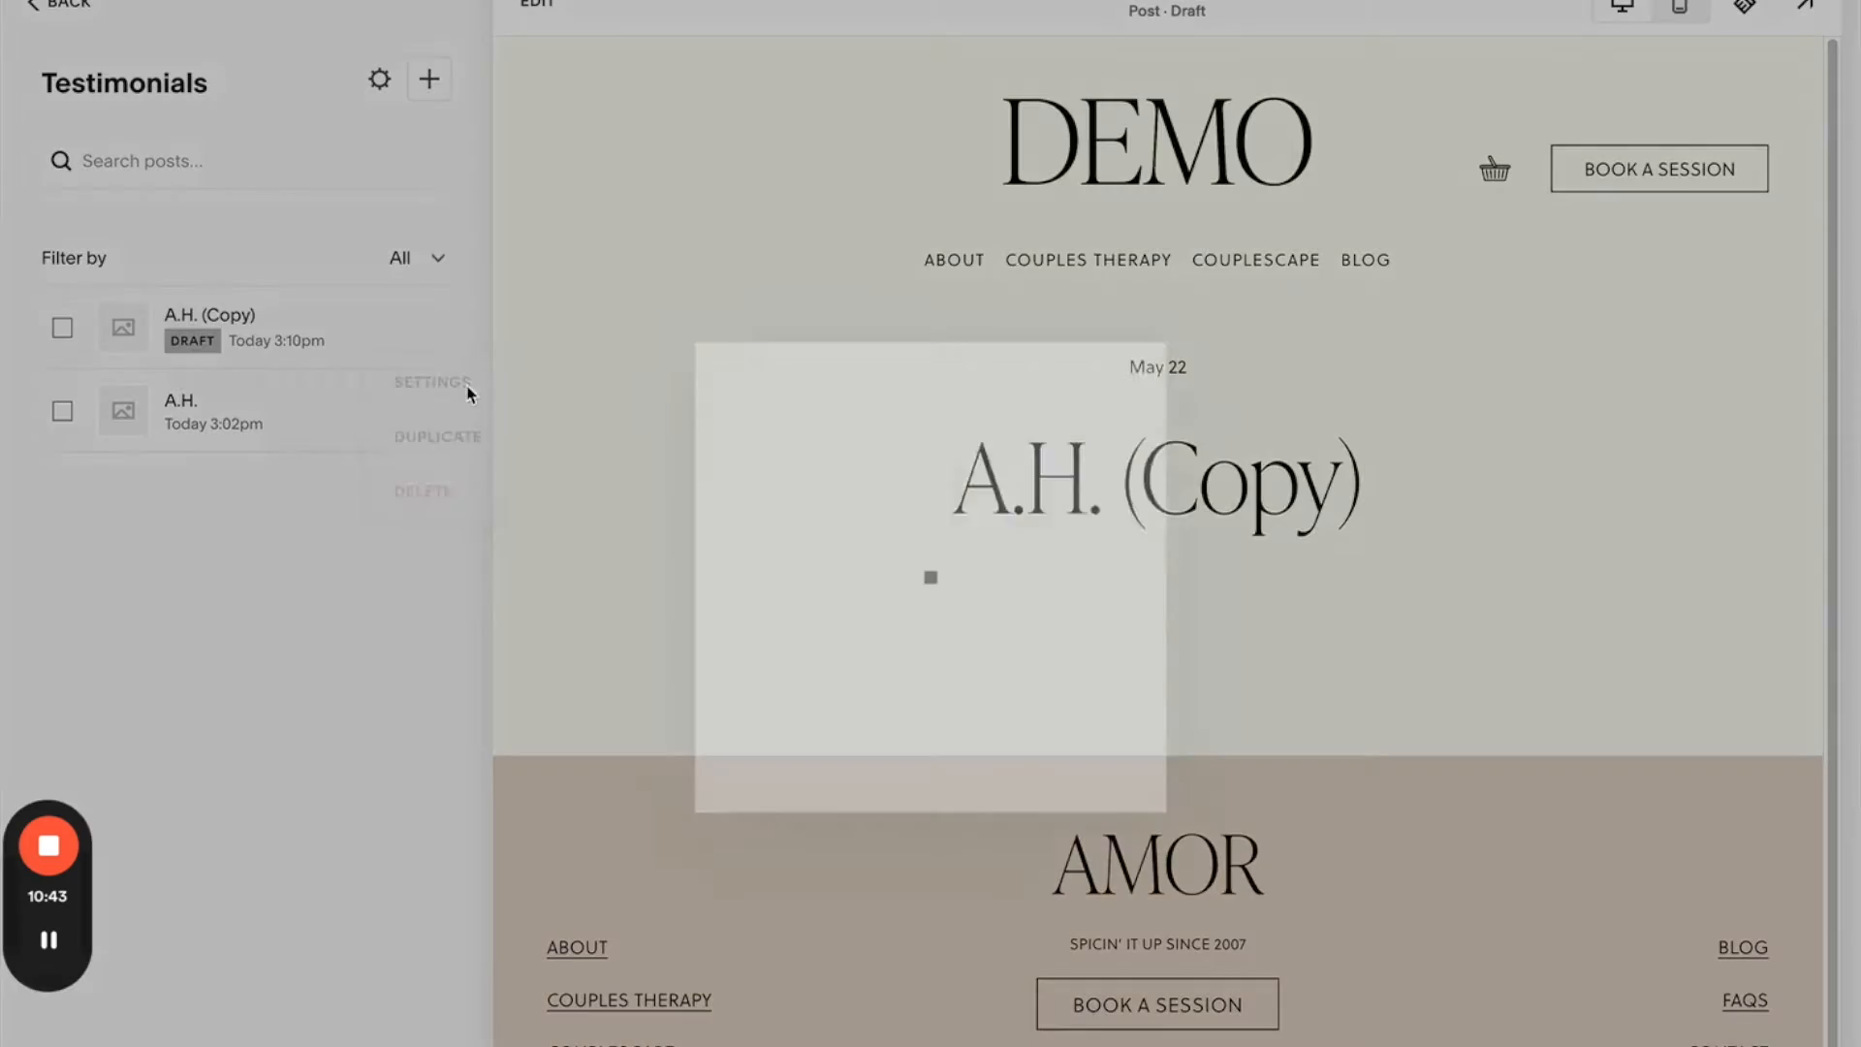
{"action": "scroll", "coordinate": [833, 619], "scroll_direction": "down", "scroll_amount": 4}
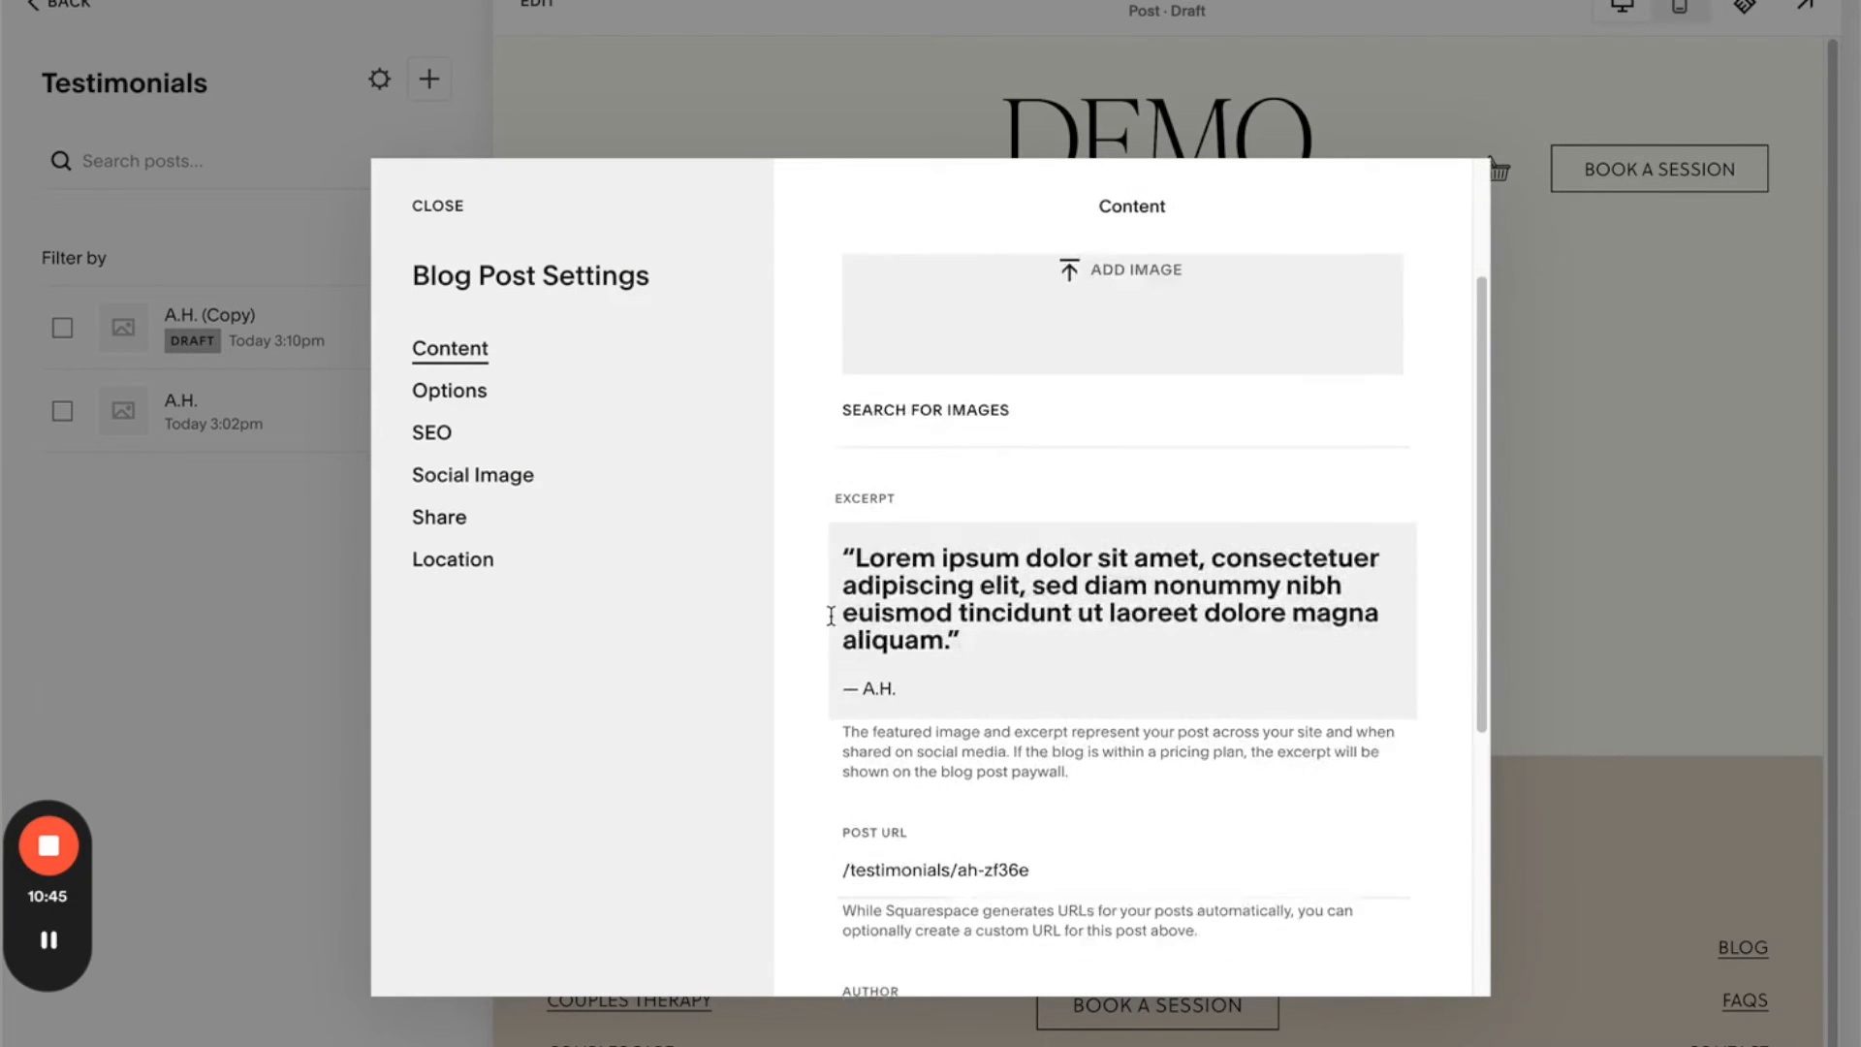
{"action": "scroll", "coordinate": [833, 623], "scroll_direction": "down", "scroll_amount": 3}
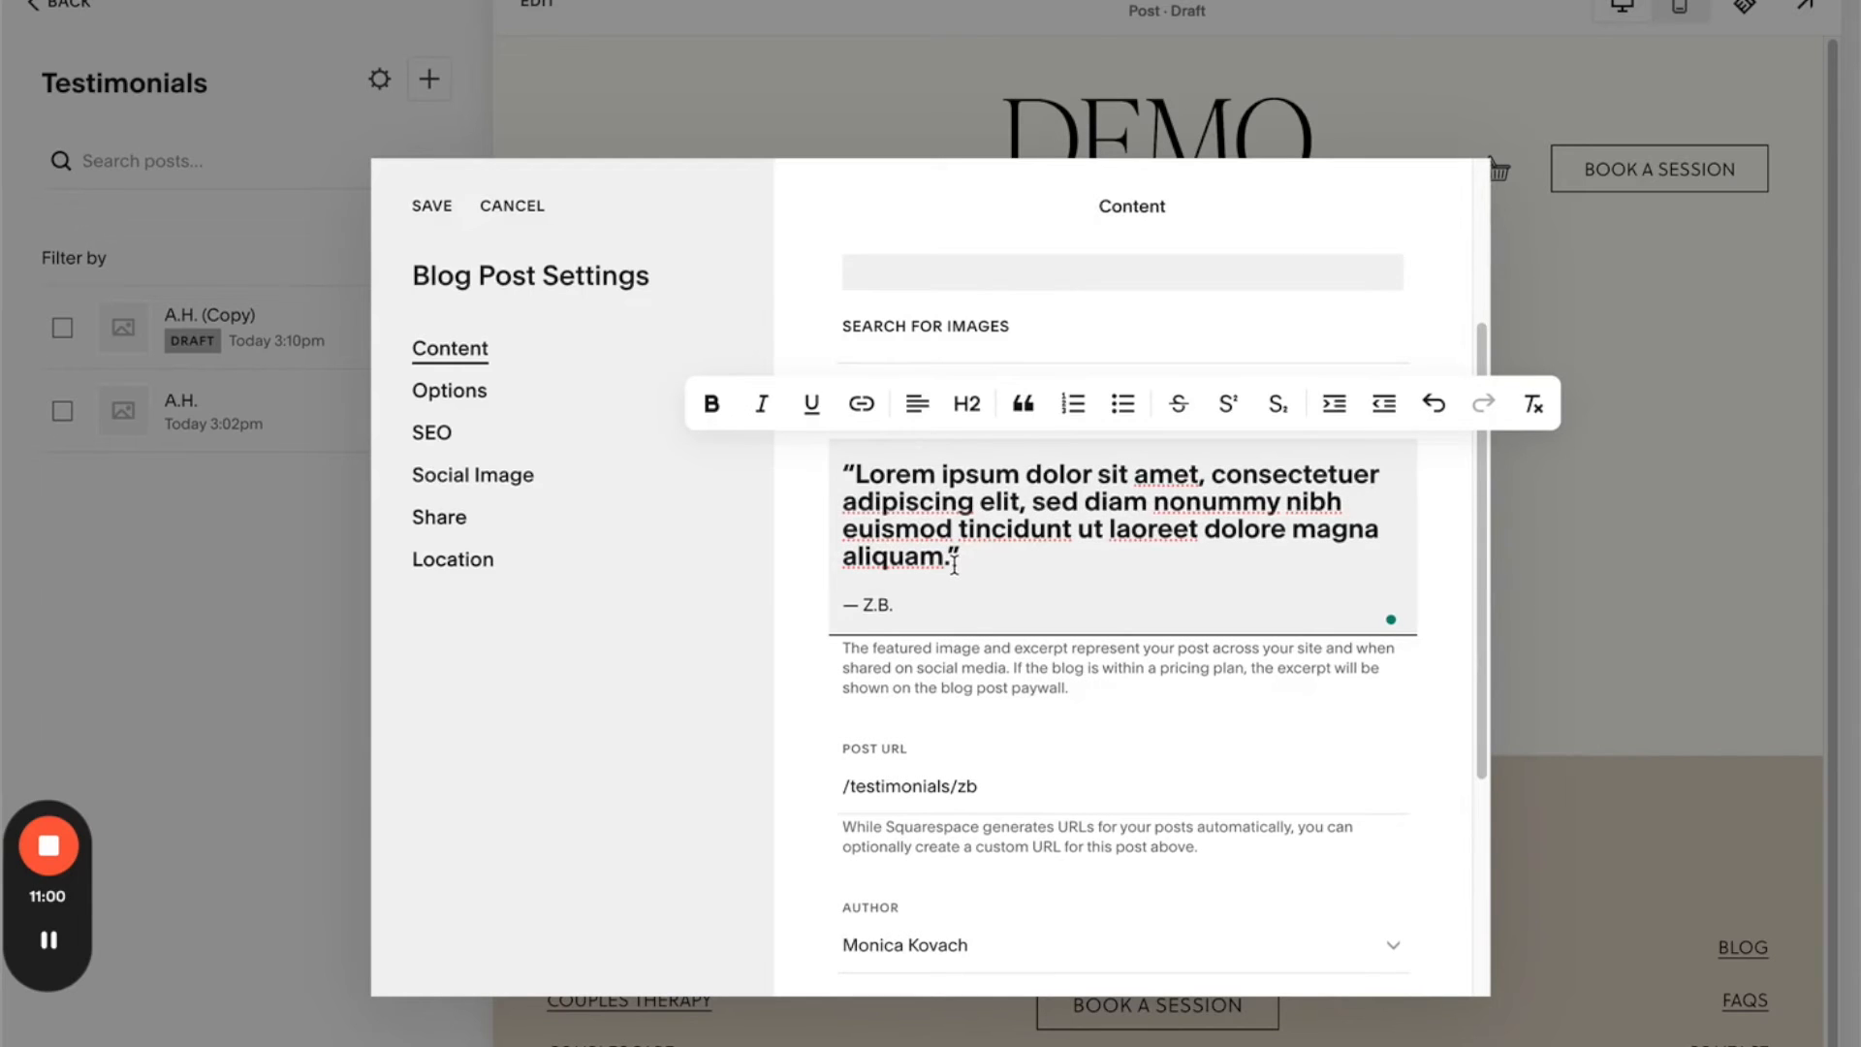
- Shorten the excerpt to "Sed diam nonummy nibh euismod tincidunt ut laoreet dolore magna aliquam." and save the post settings
{"action": "left_click", "coordinate": [960, 558]}
{"action": "left_click_drag", "start_coordinate": [959, 559], "coordinate": [875, 531]}
{"action": "left_click", "coordinate": [875, 531]}
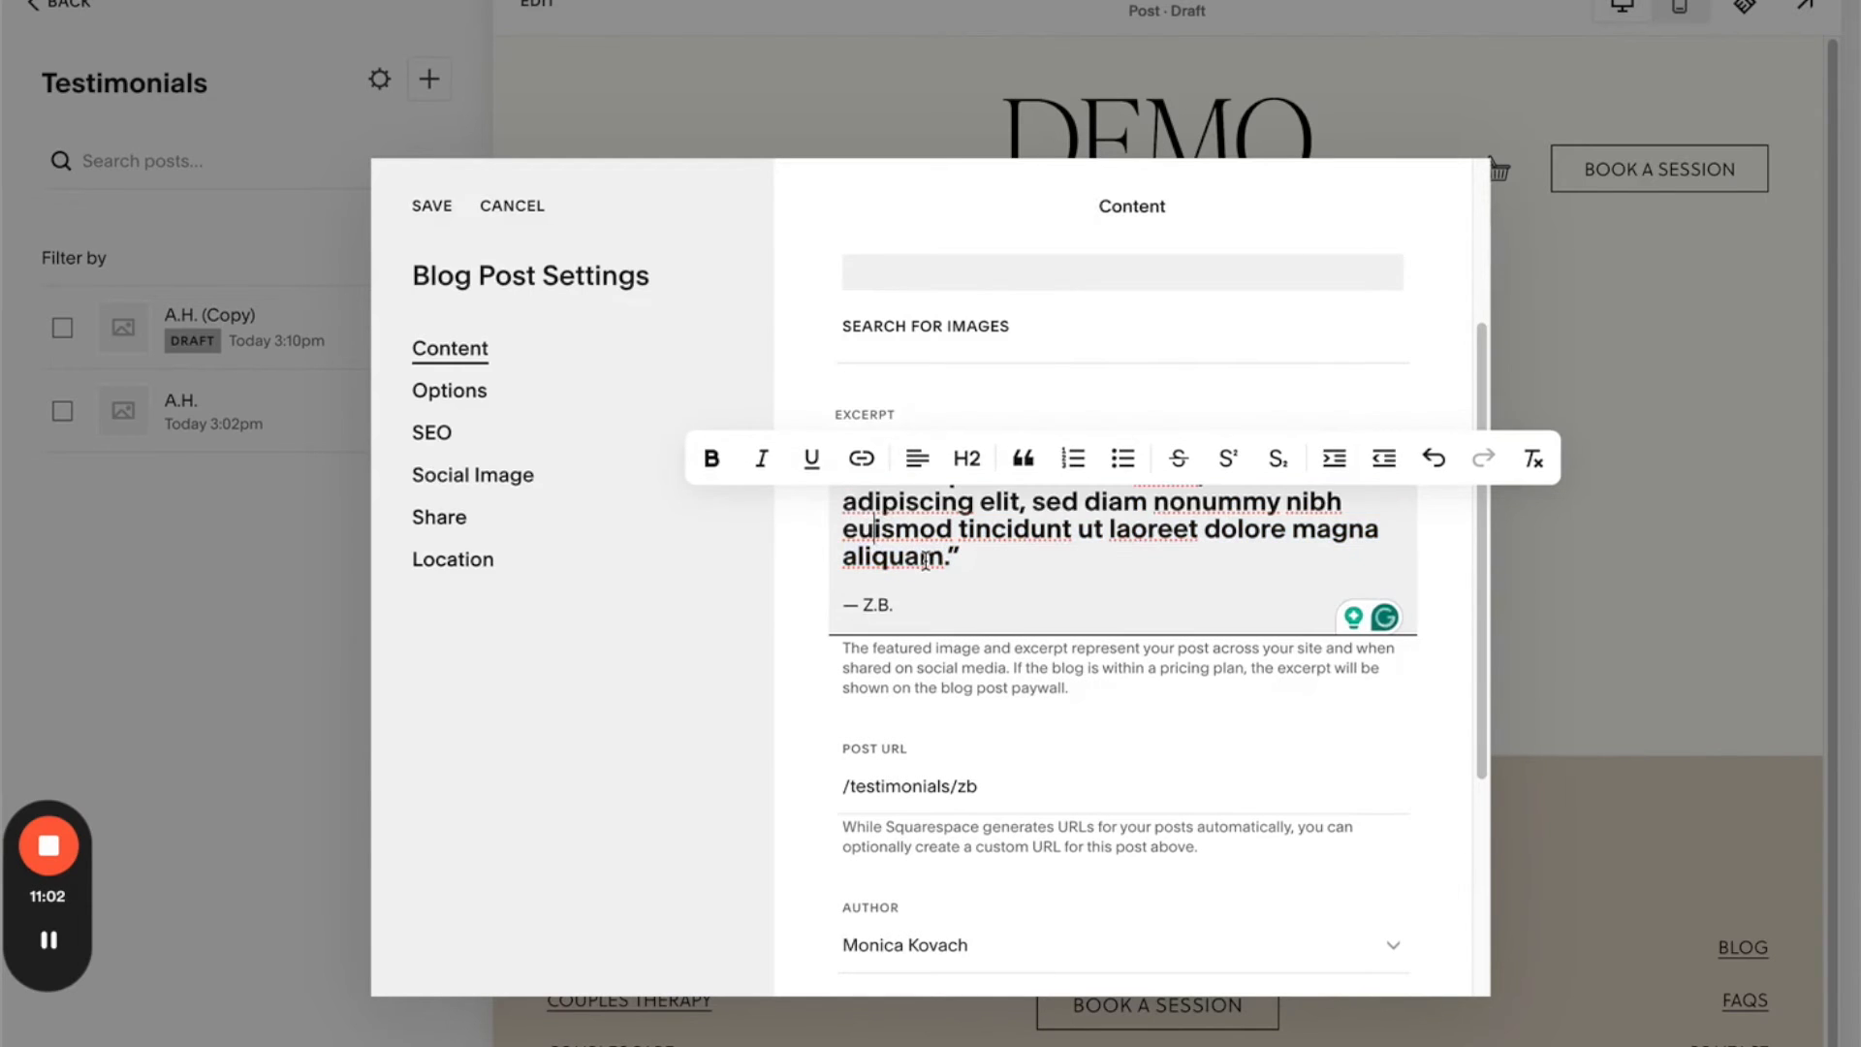
{"action": "scroll", "coordinate": [922, 562], "scroll_direction": "up", "scroll_amount": 3}
{"action": "scroll", "coordinate": [989, 698], "scroll_direction": "down", "scroll_amount": 4}
{"action": "scroll", "coordinate": [1027, 484], "scroll_direction": "up", "scroll_amount": 1}
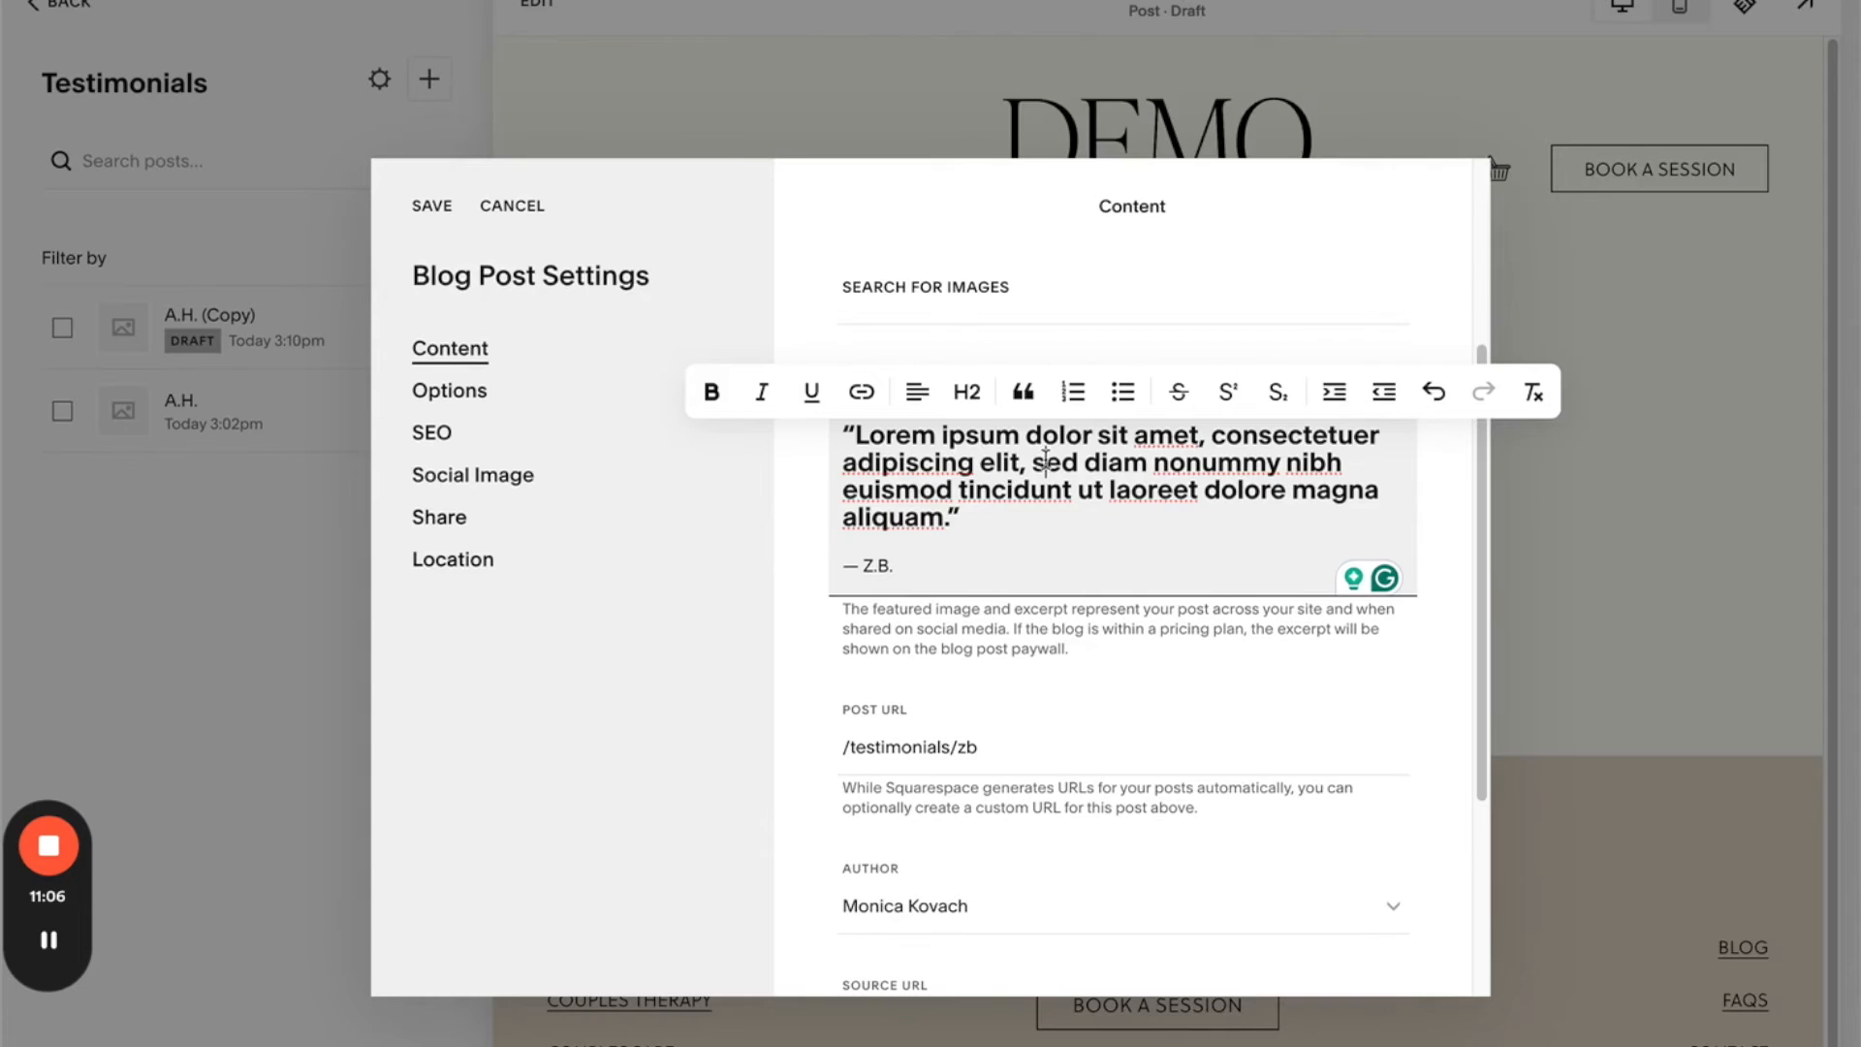
{"action": "left_click_drag", "start_coordinate": [1044, 461], "coordinate": [855, 435]}
{"action": "type", "text": "S"}
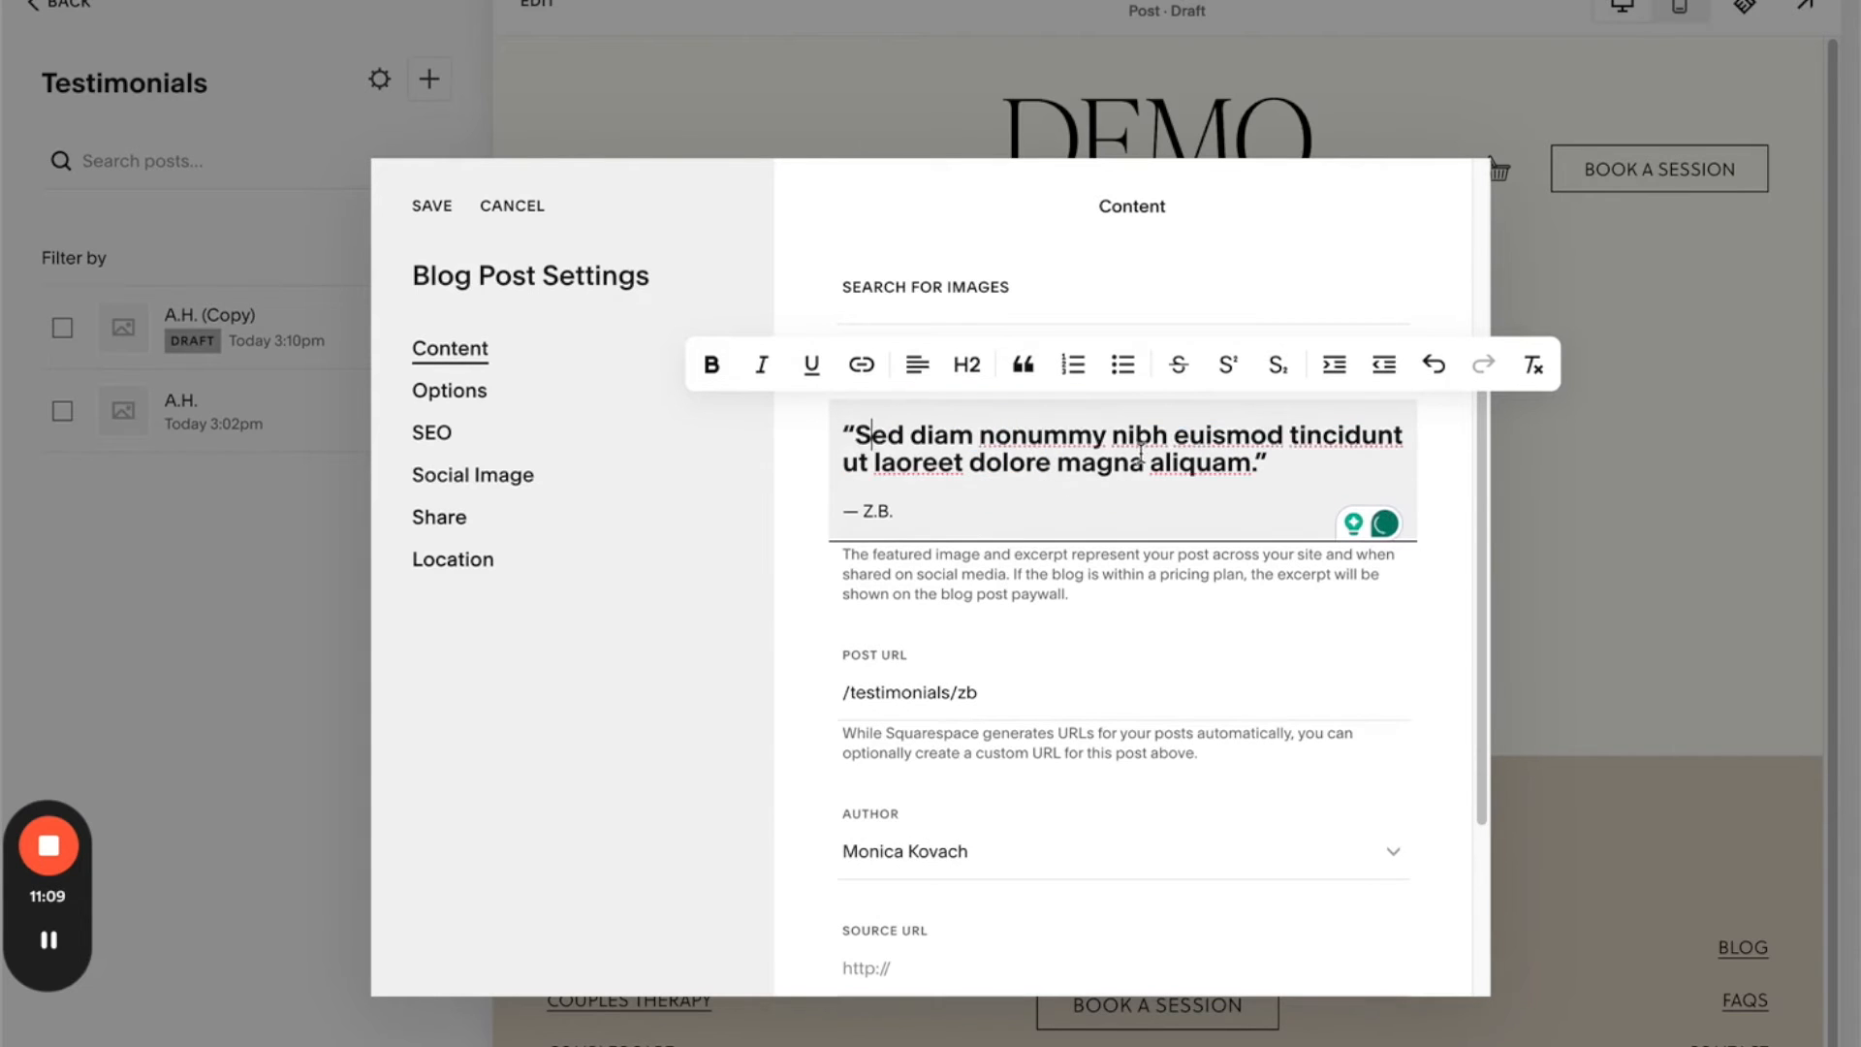
{"action": "scroll", "coordinate": [1142, 454], "scroll_direction": "up", "scroll_amount": 3}
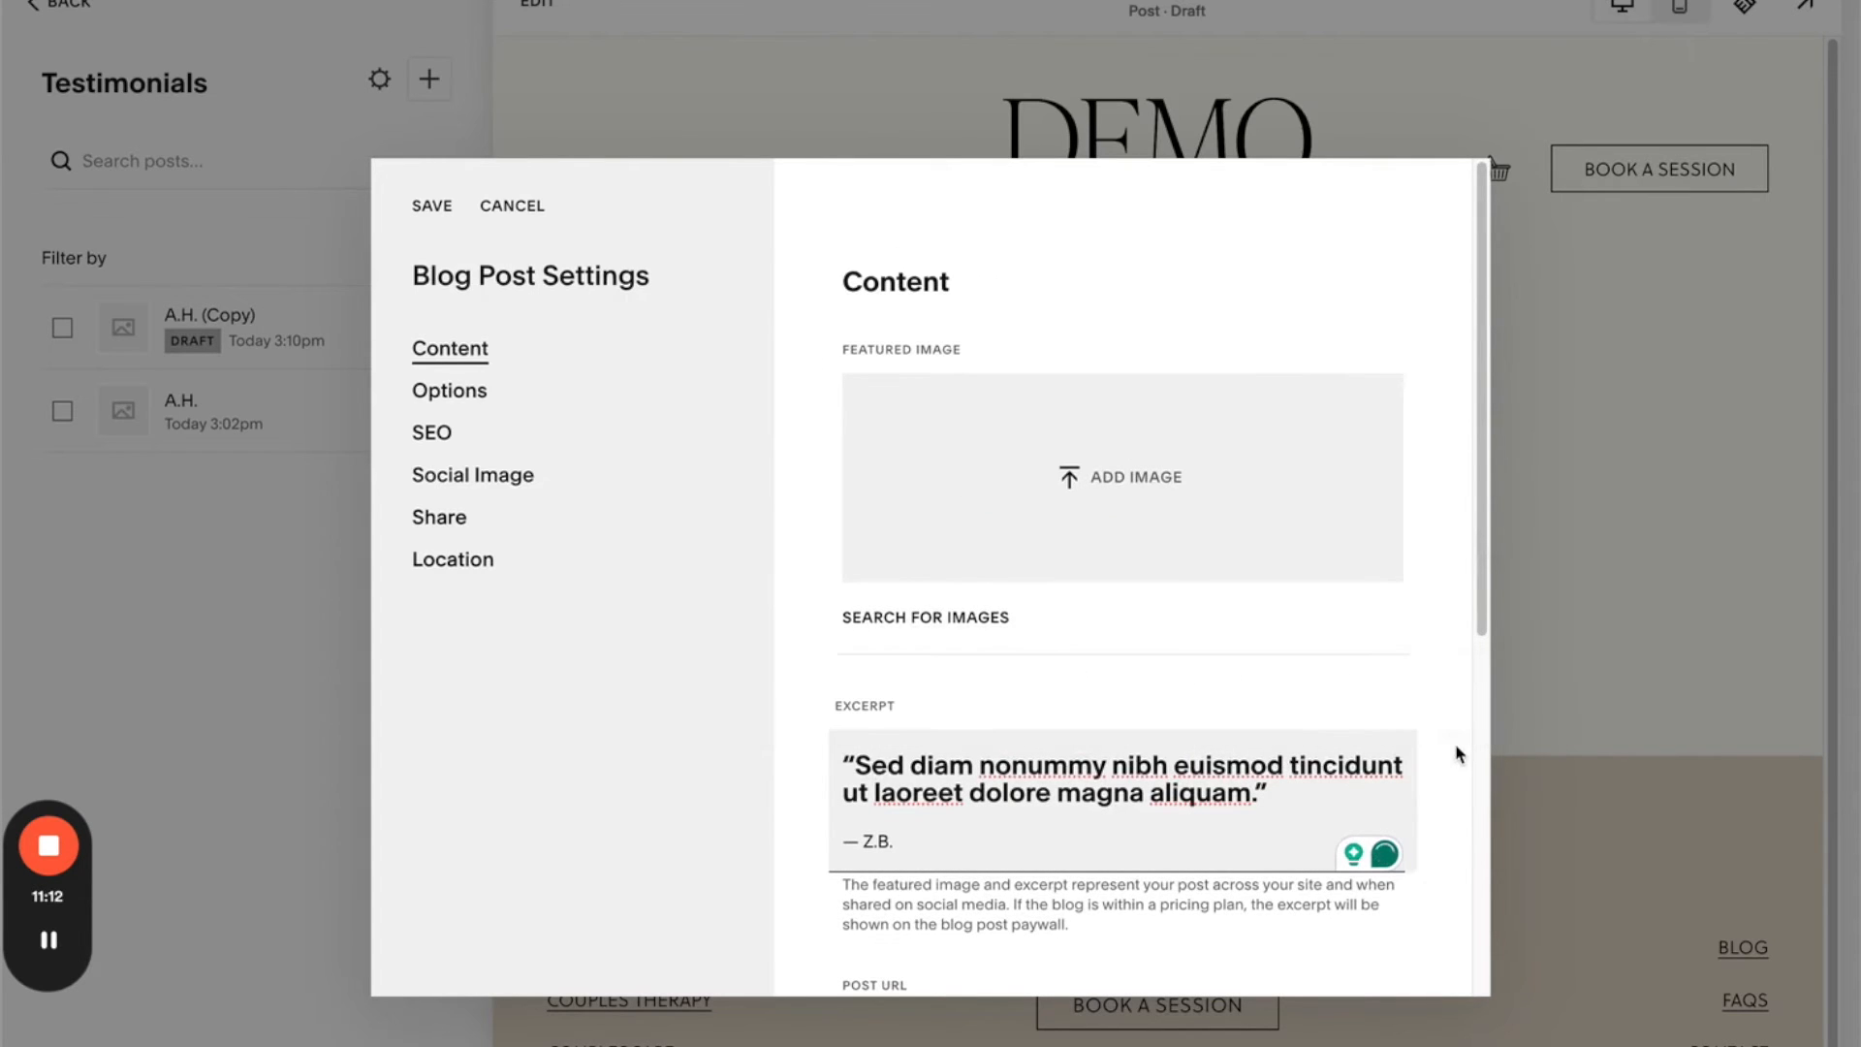
{"action": "scroll", "coordinate": [1217, 775], "scroll_direction": "down", "scroll_amount": 3}
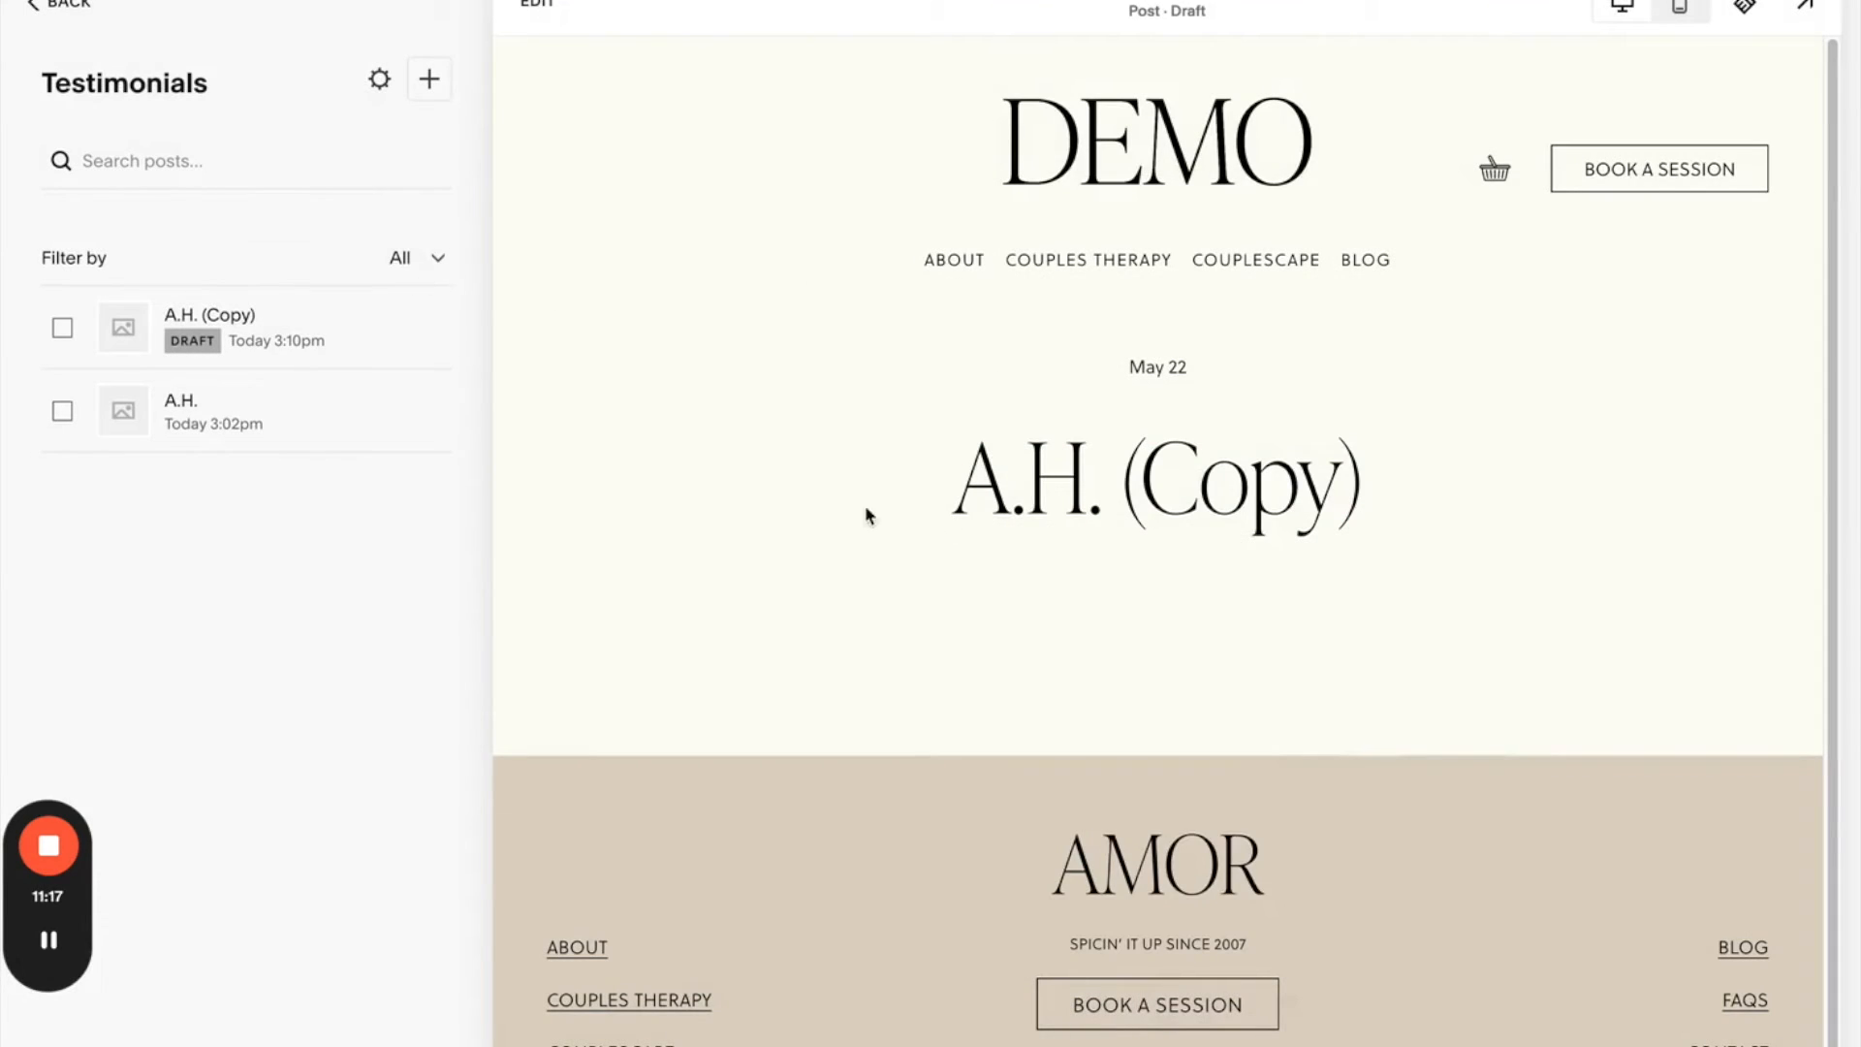
- Edit the duplicated post, retitle it Z.B. and save it
{"action": "left_click", "coordinate": [536, 8]}
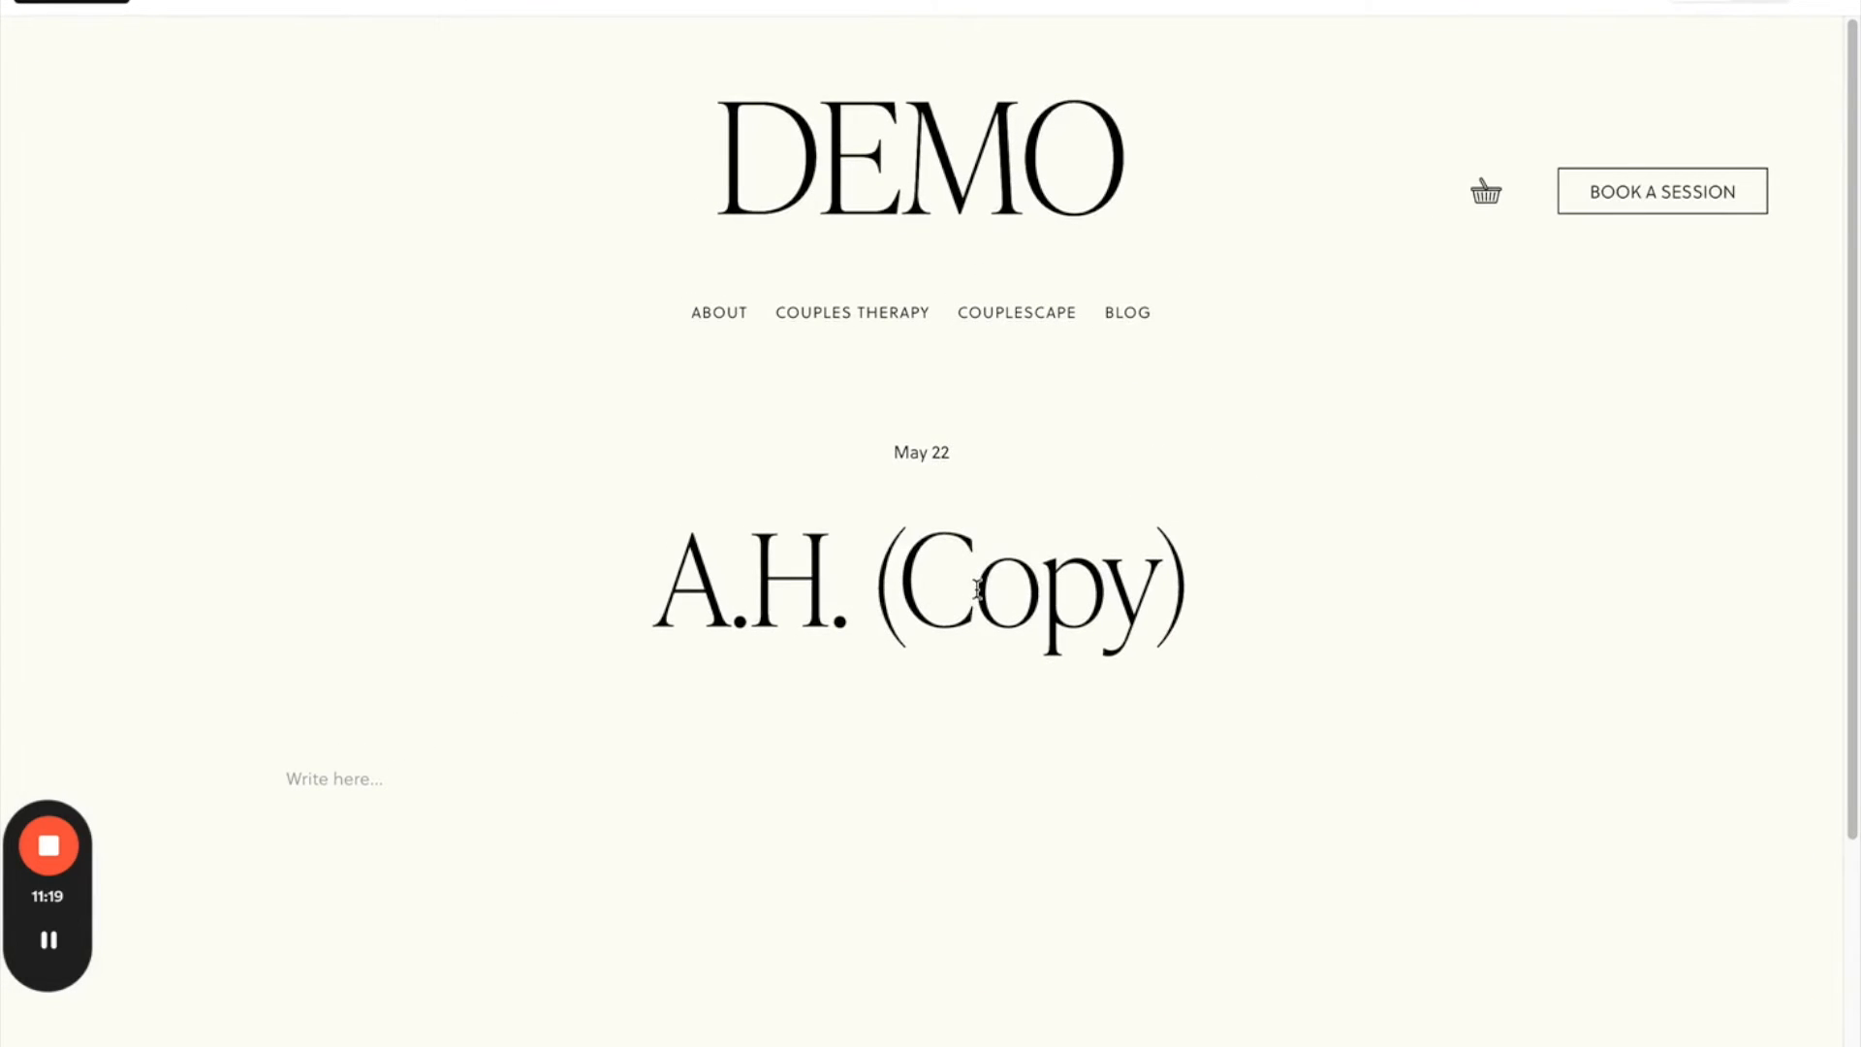
{"action": "triple_click", "coordinate": [977, 588]}
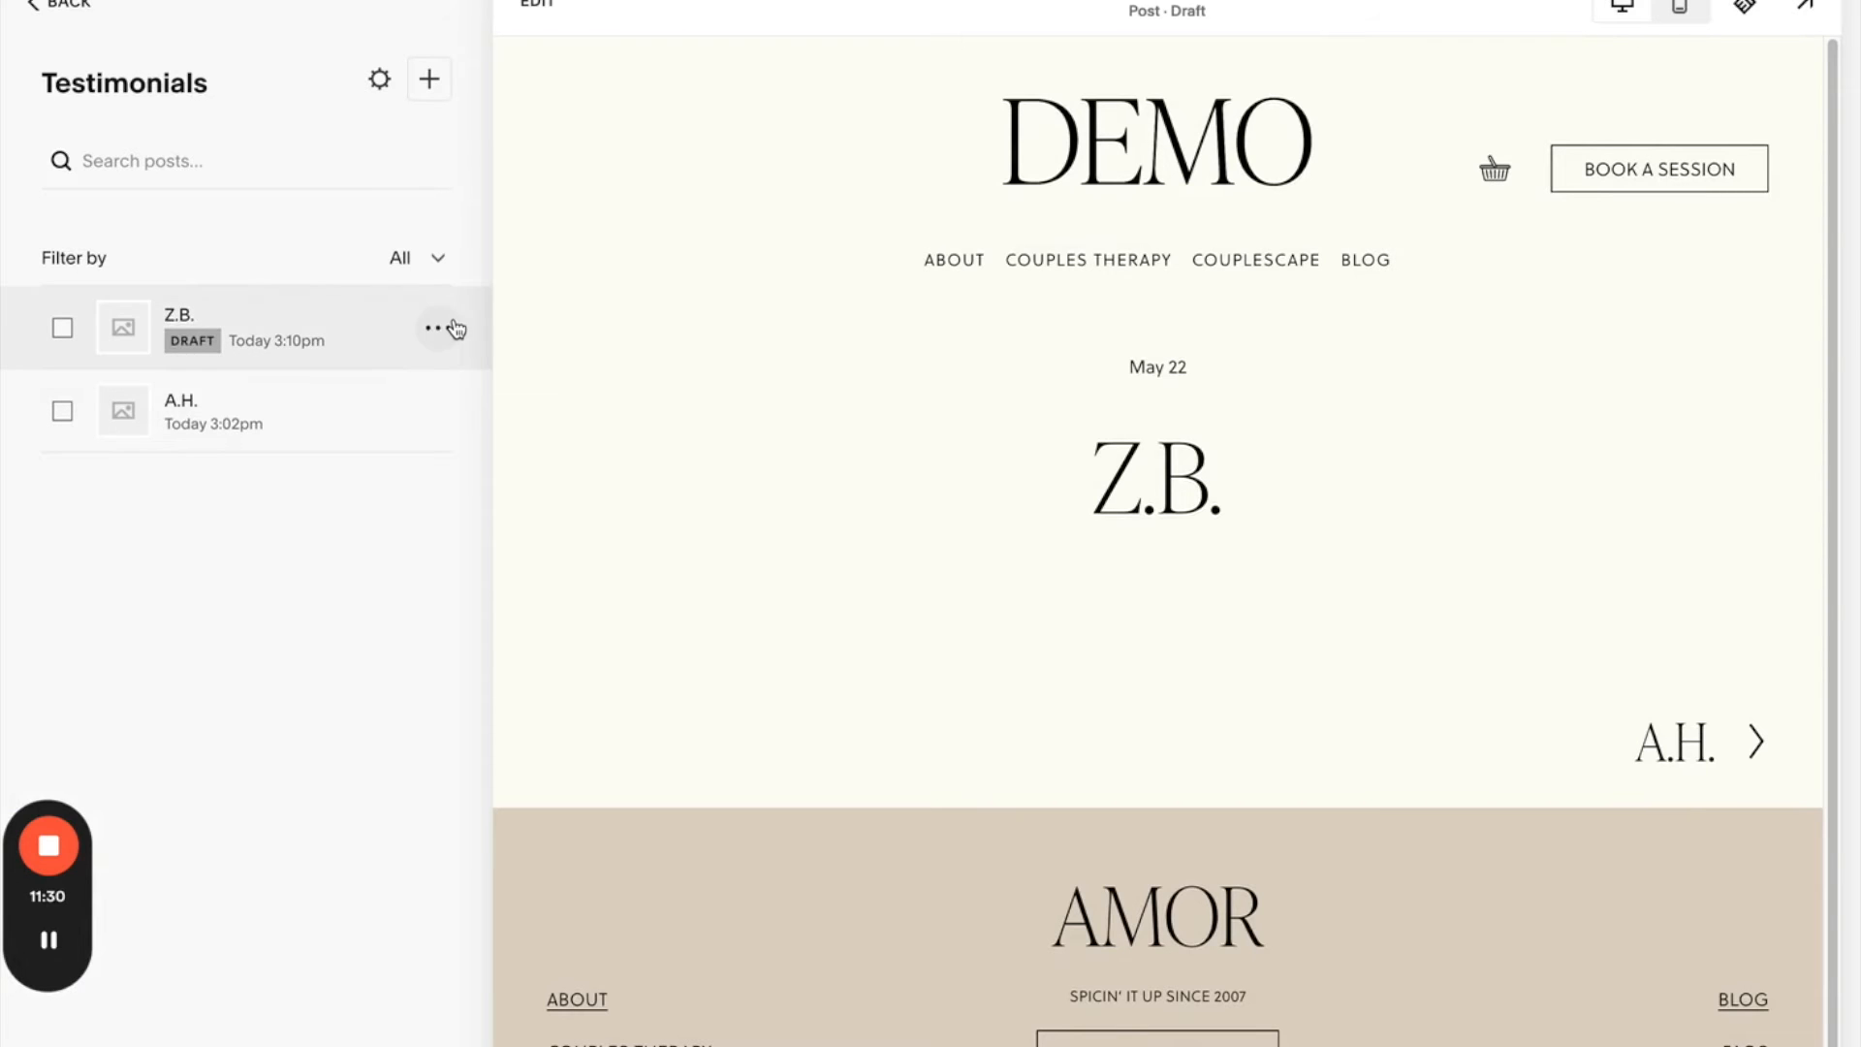
- In the Z.B. post's options, change the status from Draft to Published and save the post settings
{"action": "left_click", "coordinate": [443, 326]}
{"action": "left_click", "coordinate": [443, 388]}
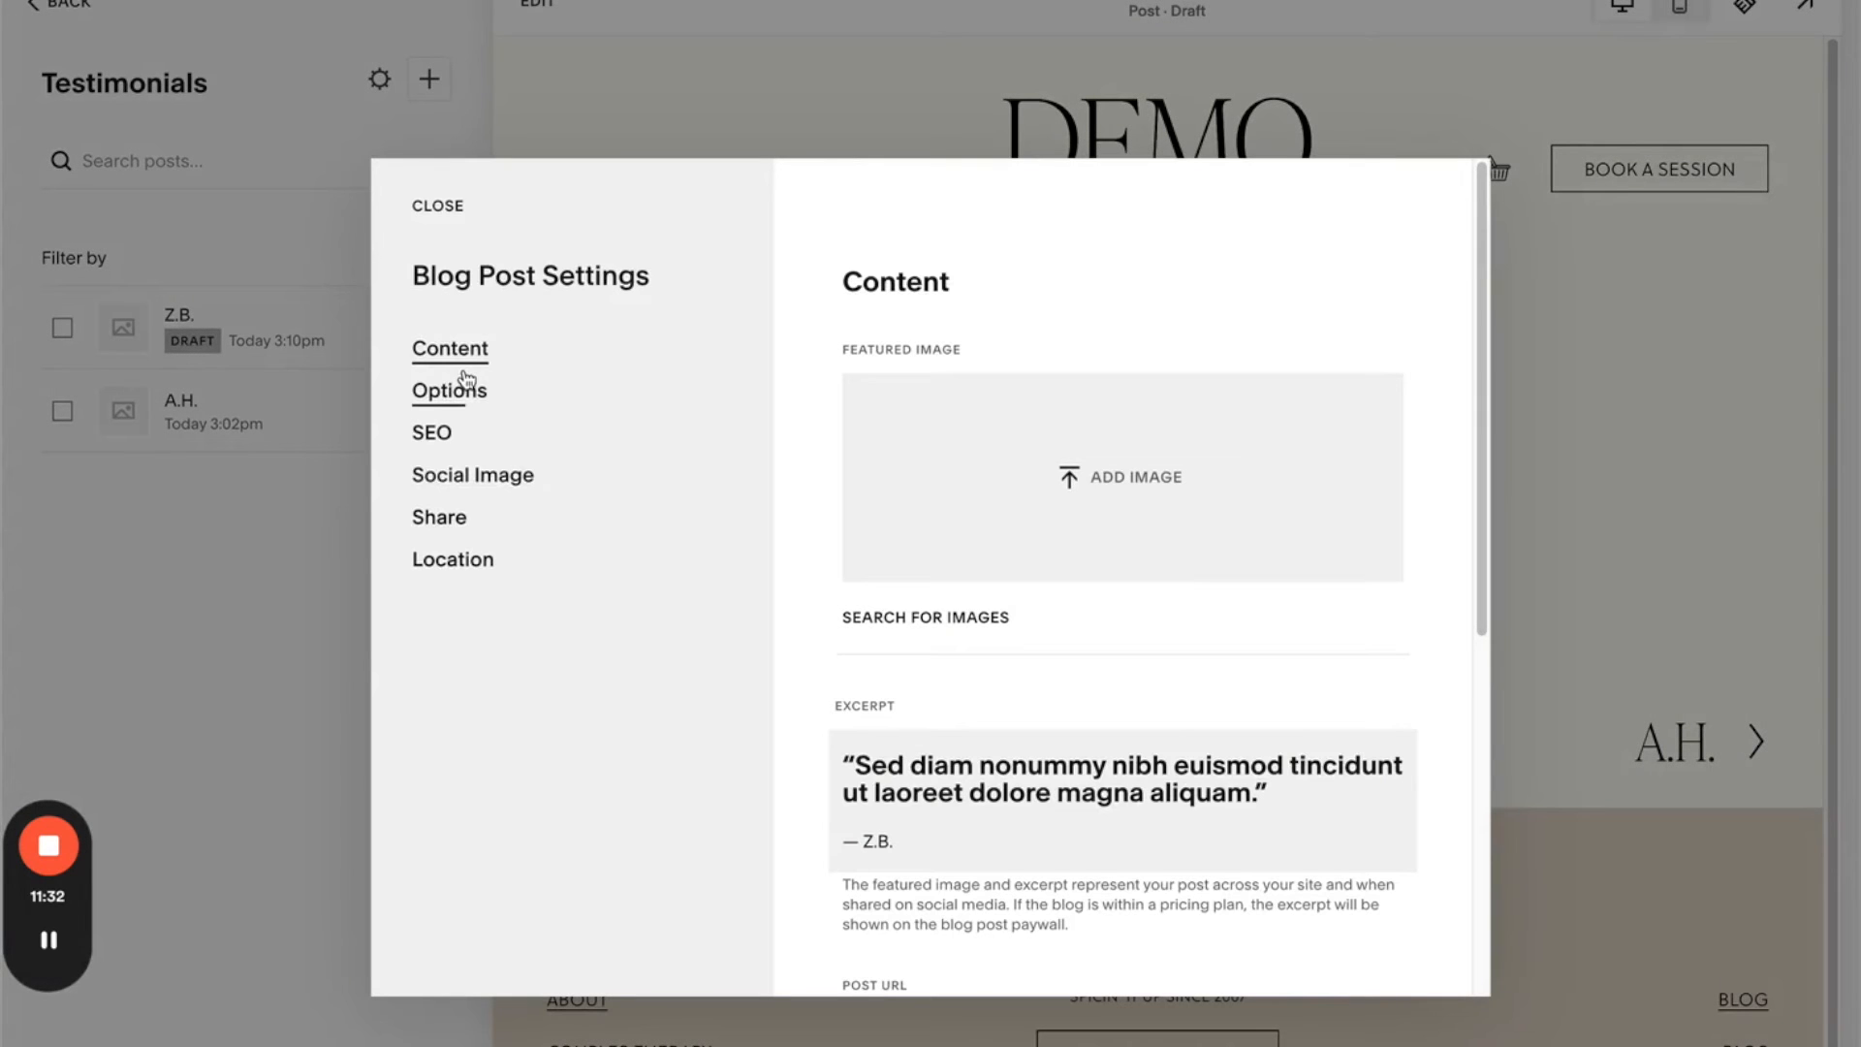
{"action": "scroll", "coordinate": [820, 644], "scroll_direction": "down", "scroll_amount": 1}
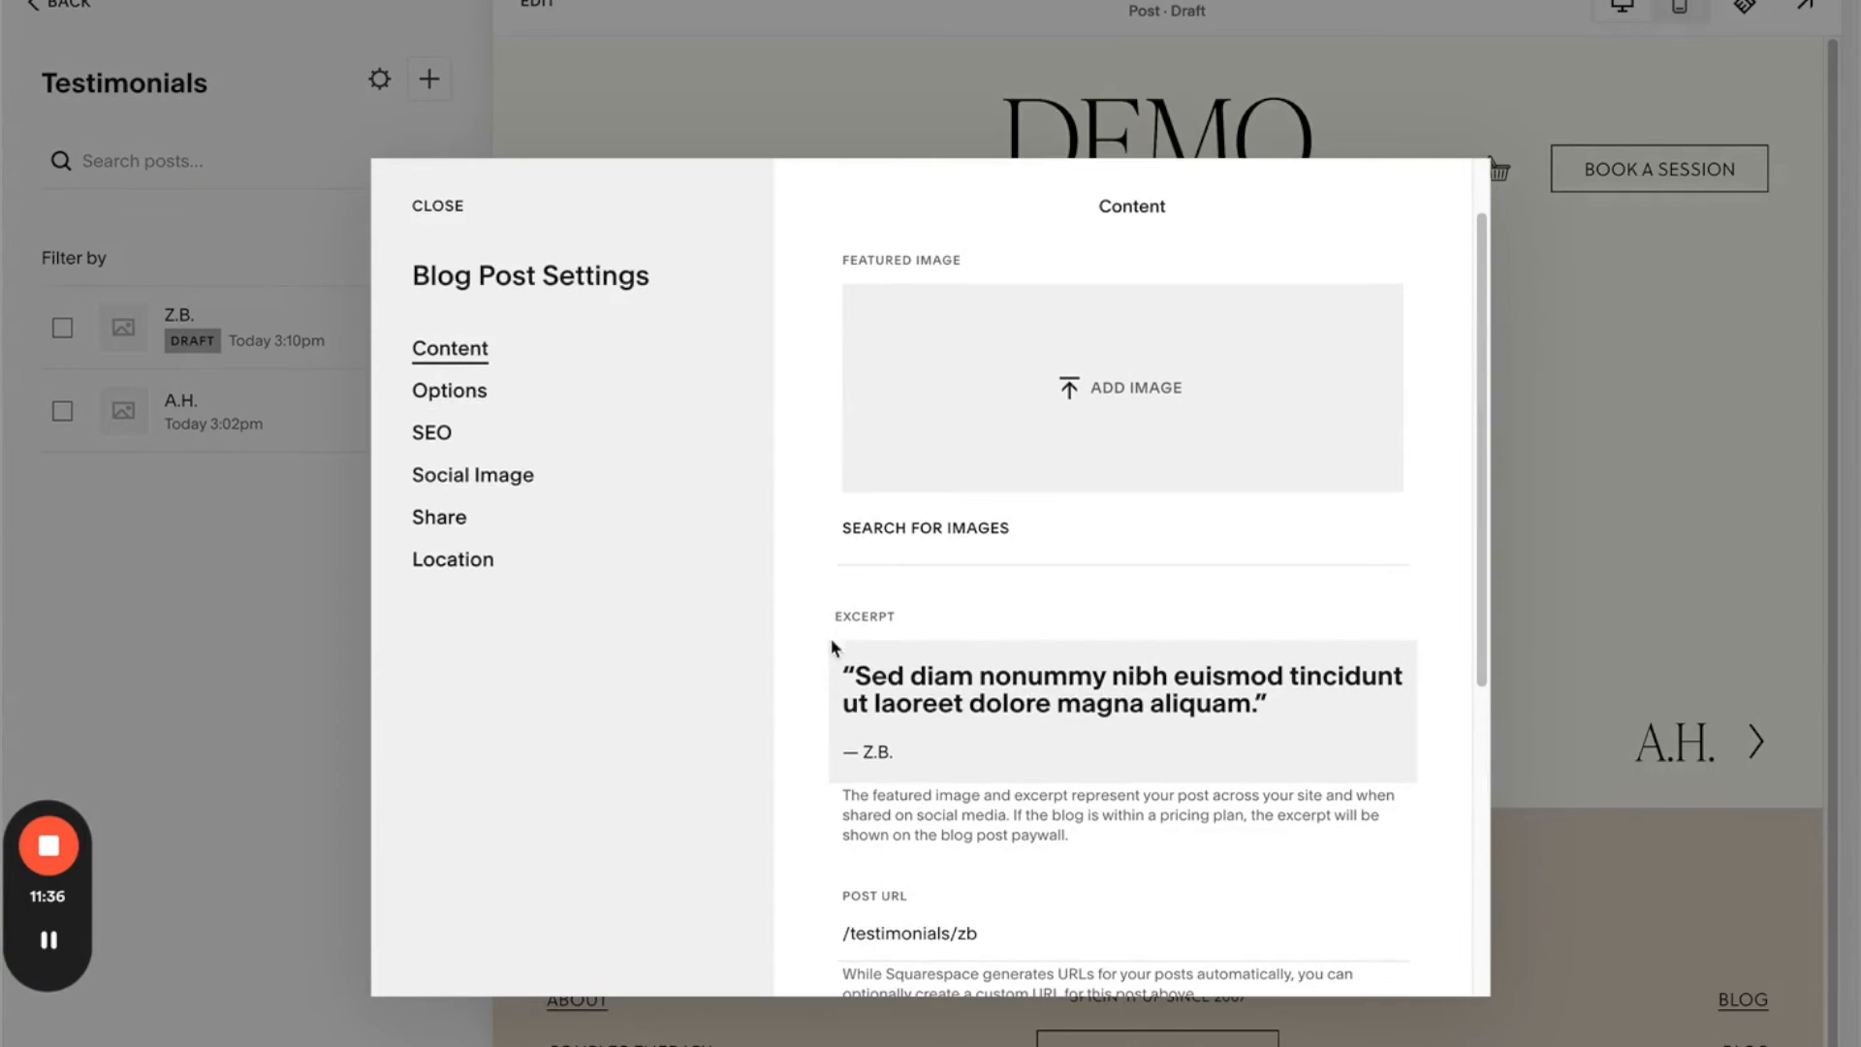
{"action": "left_click", "coordinate": [485, 405]}
{"action": "left_click", "coordinate": [1178, 372]}
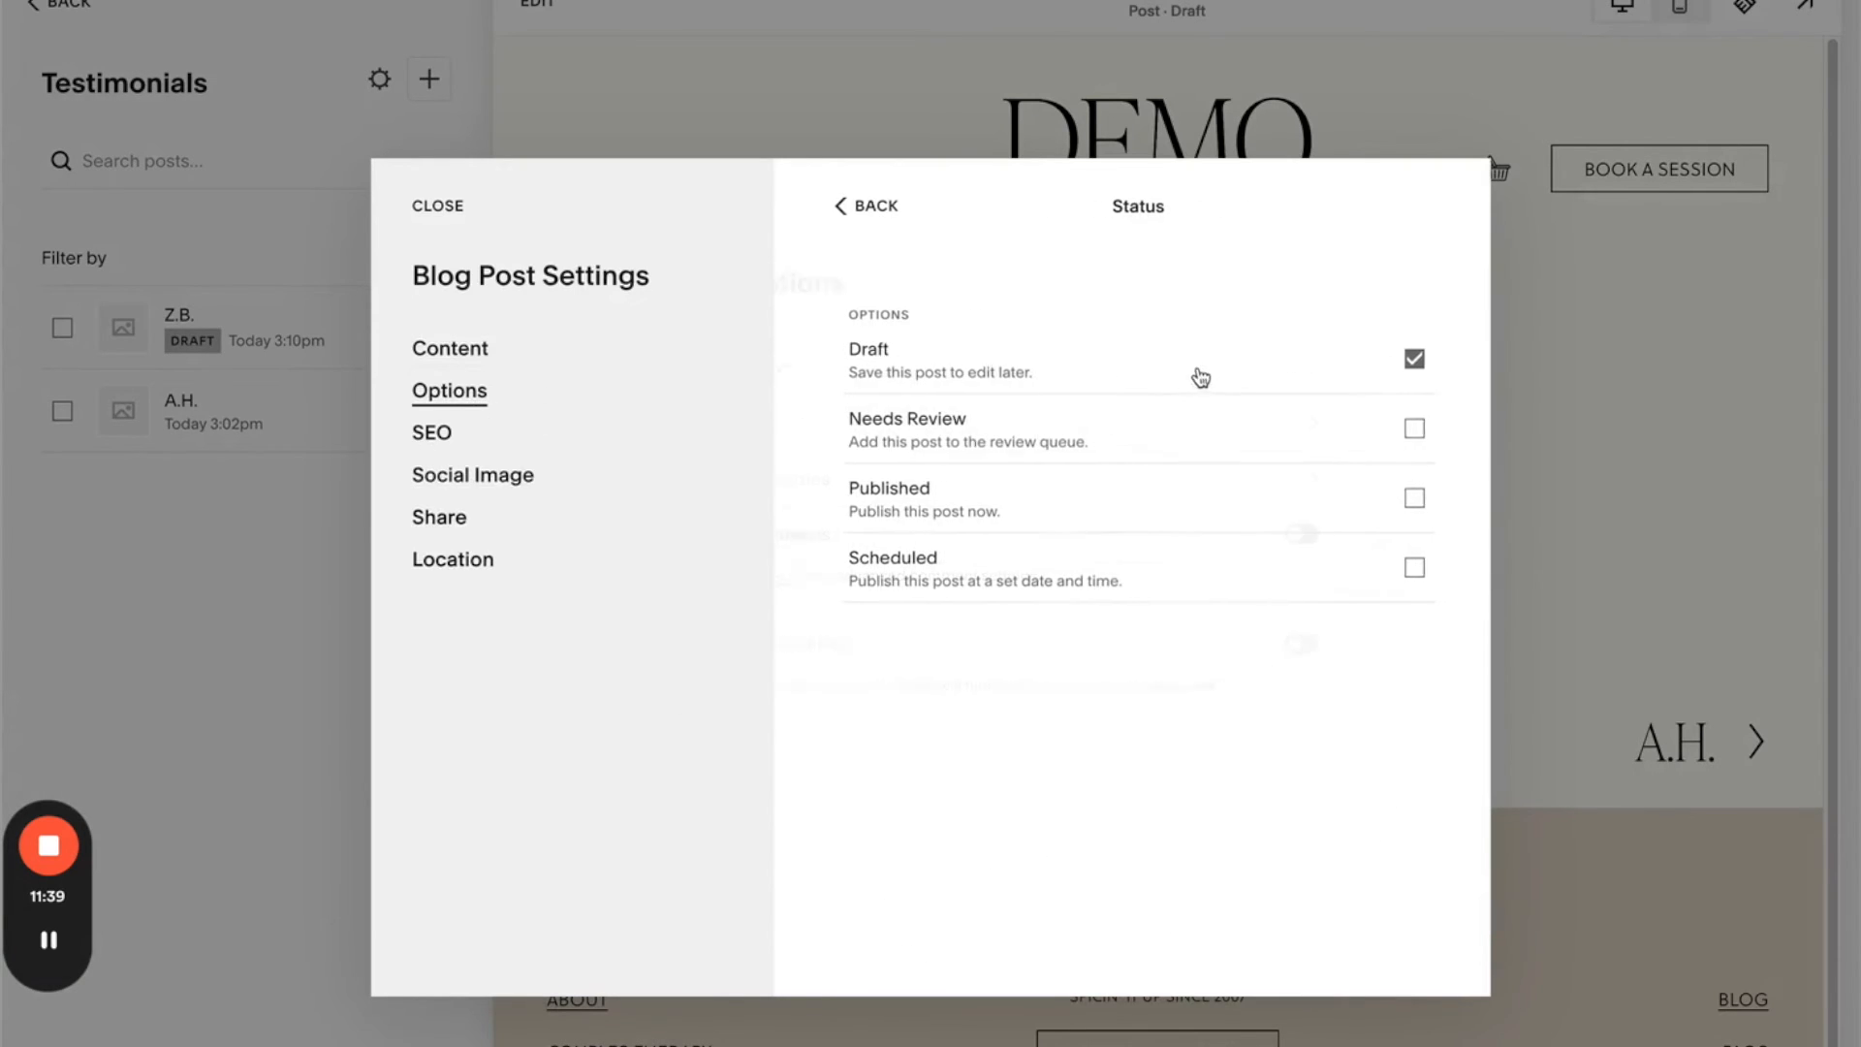
{"action": "left_click", "coordinate": [1214, 511]}
{"action": "left_click", "coordinate": [430, 209]}
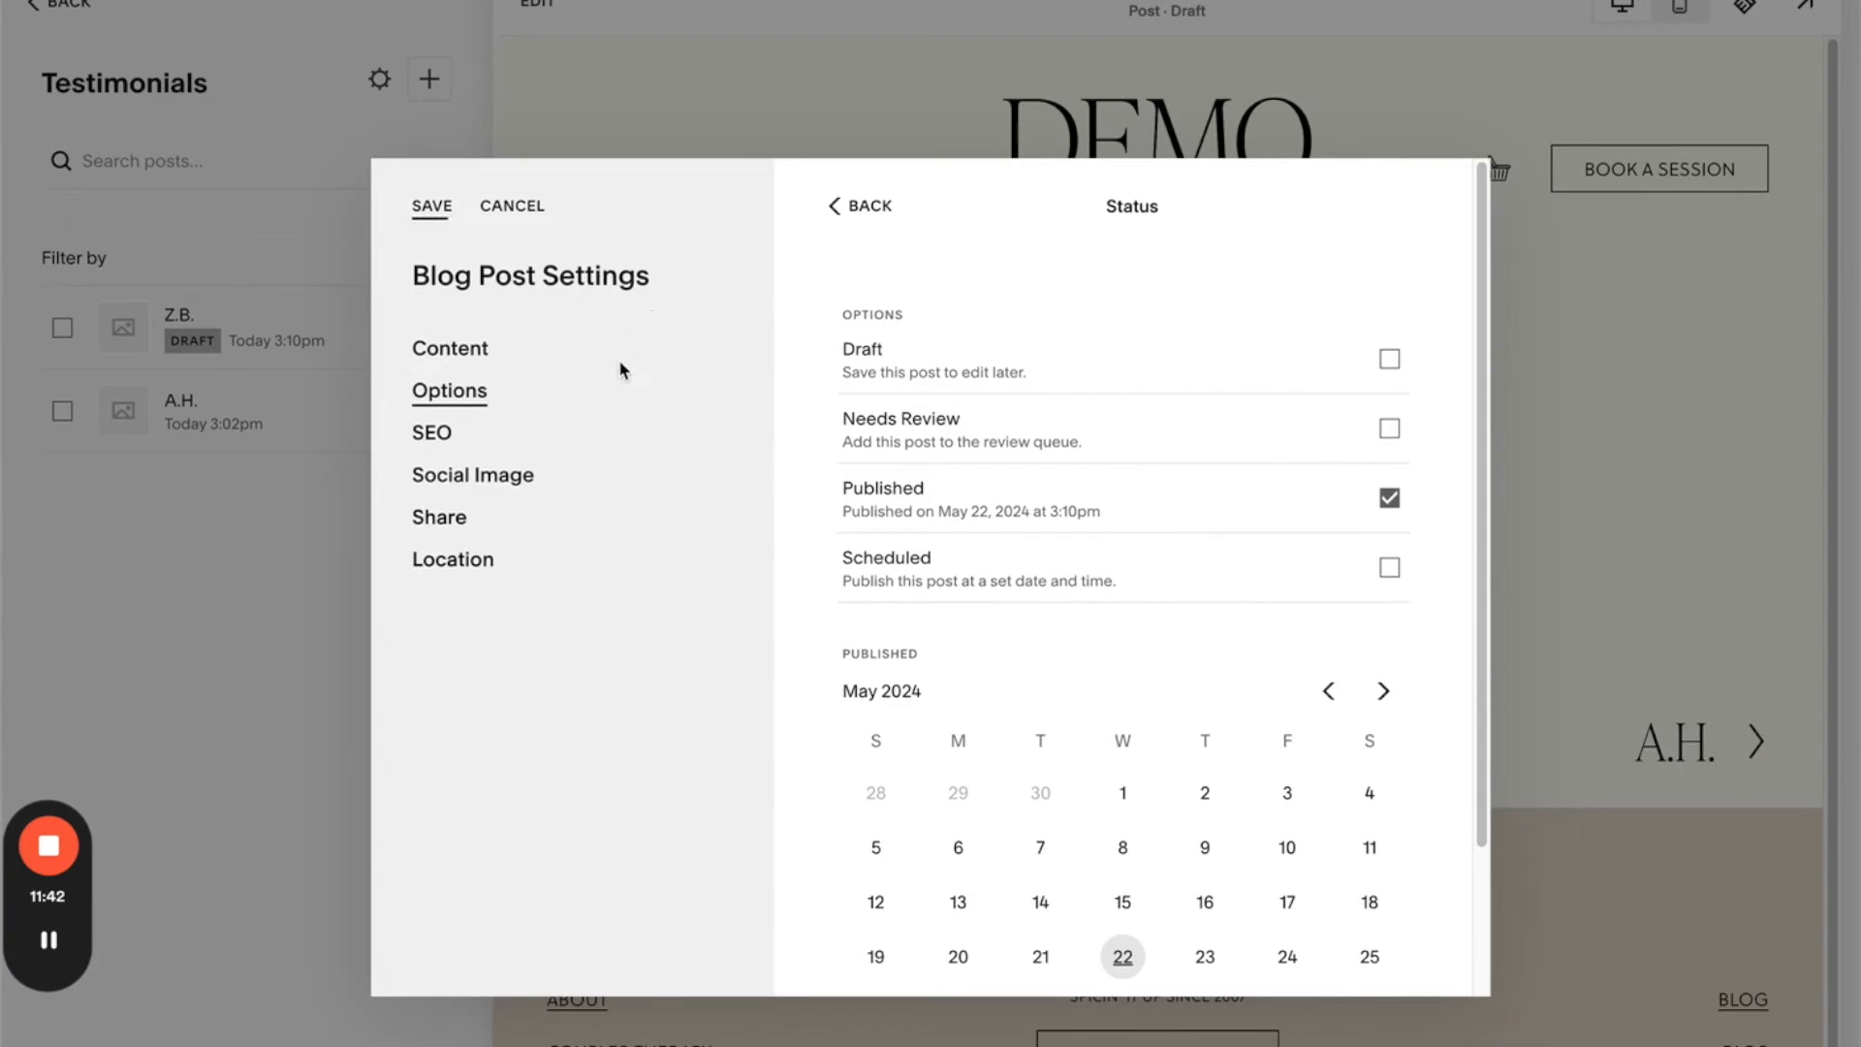
{"action": "left_click", "coordinate": [964, 892]}
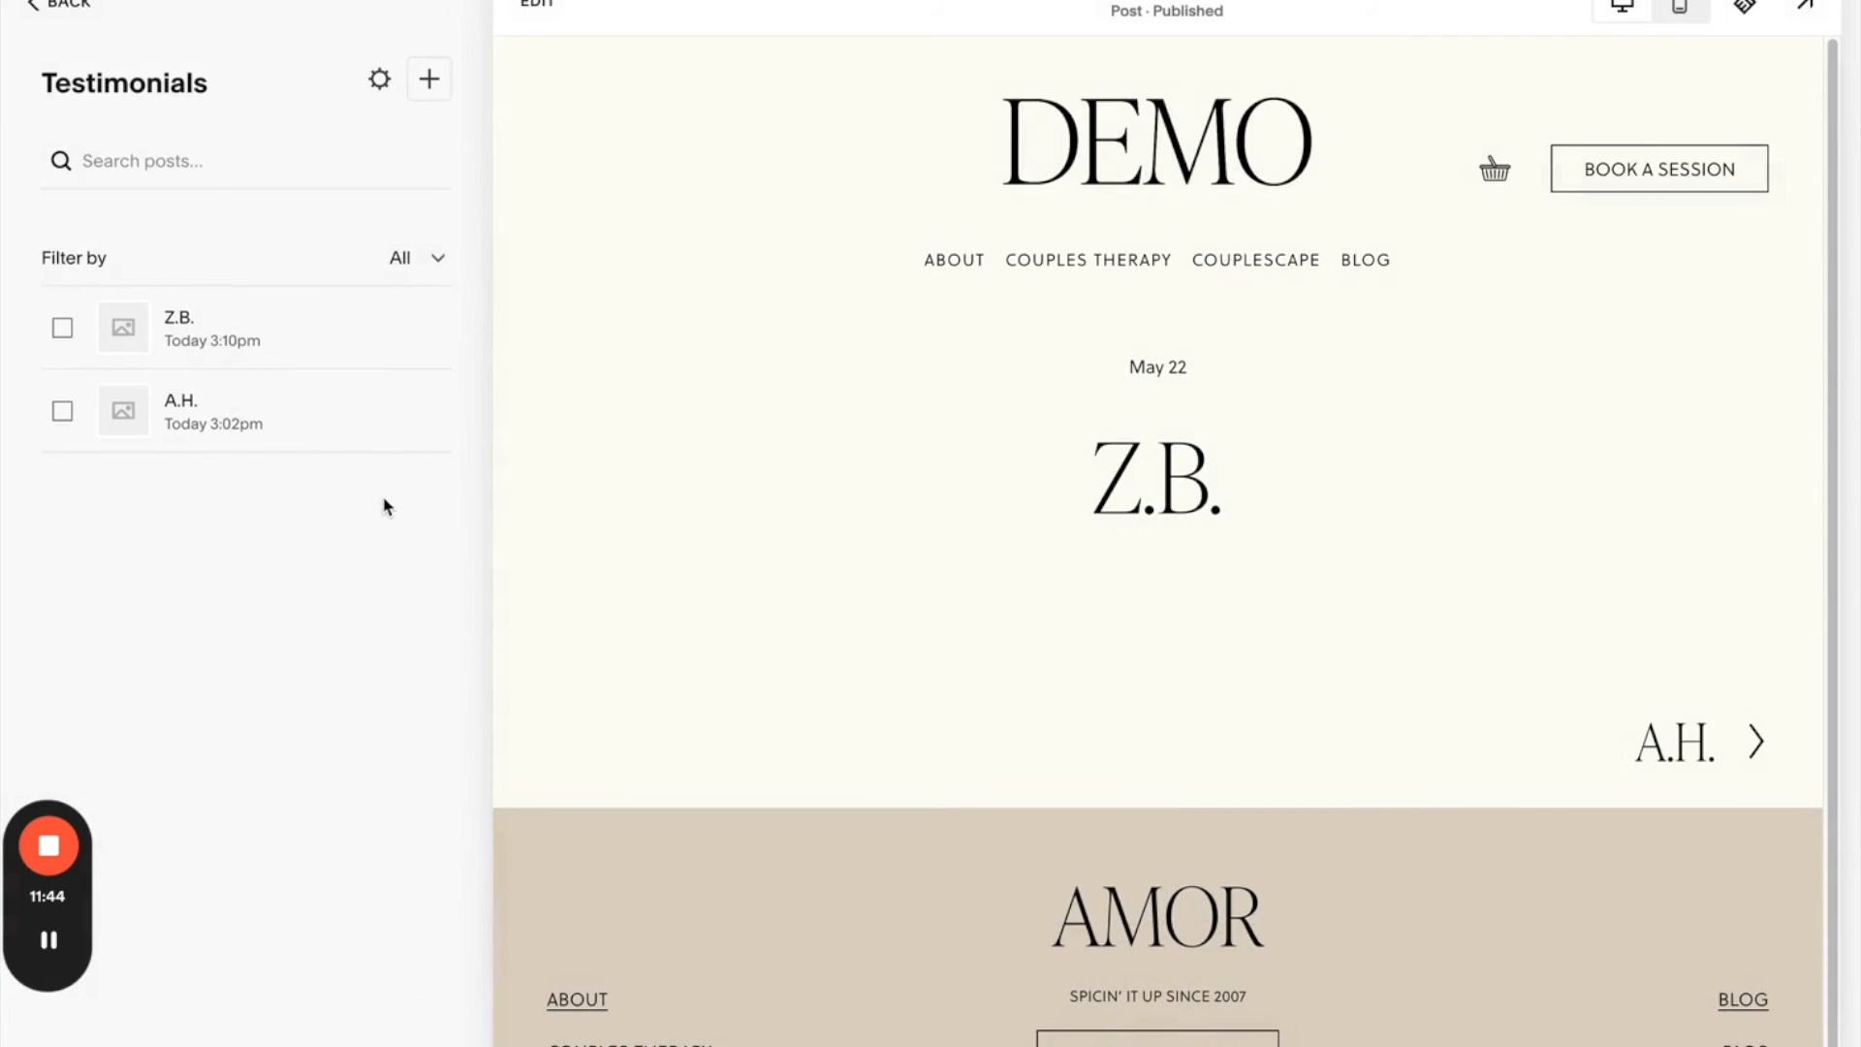
- View the Home page full screen, switch back and forth between the Z.B. and A.H. testimonials in the carousel, and leave the preview
{"action": "left_click", "coordinate": [84, 19]}
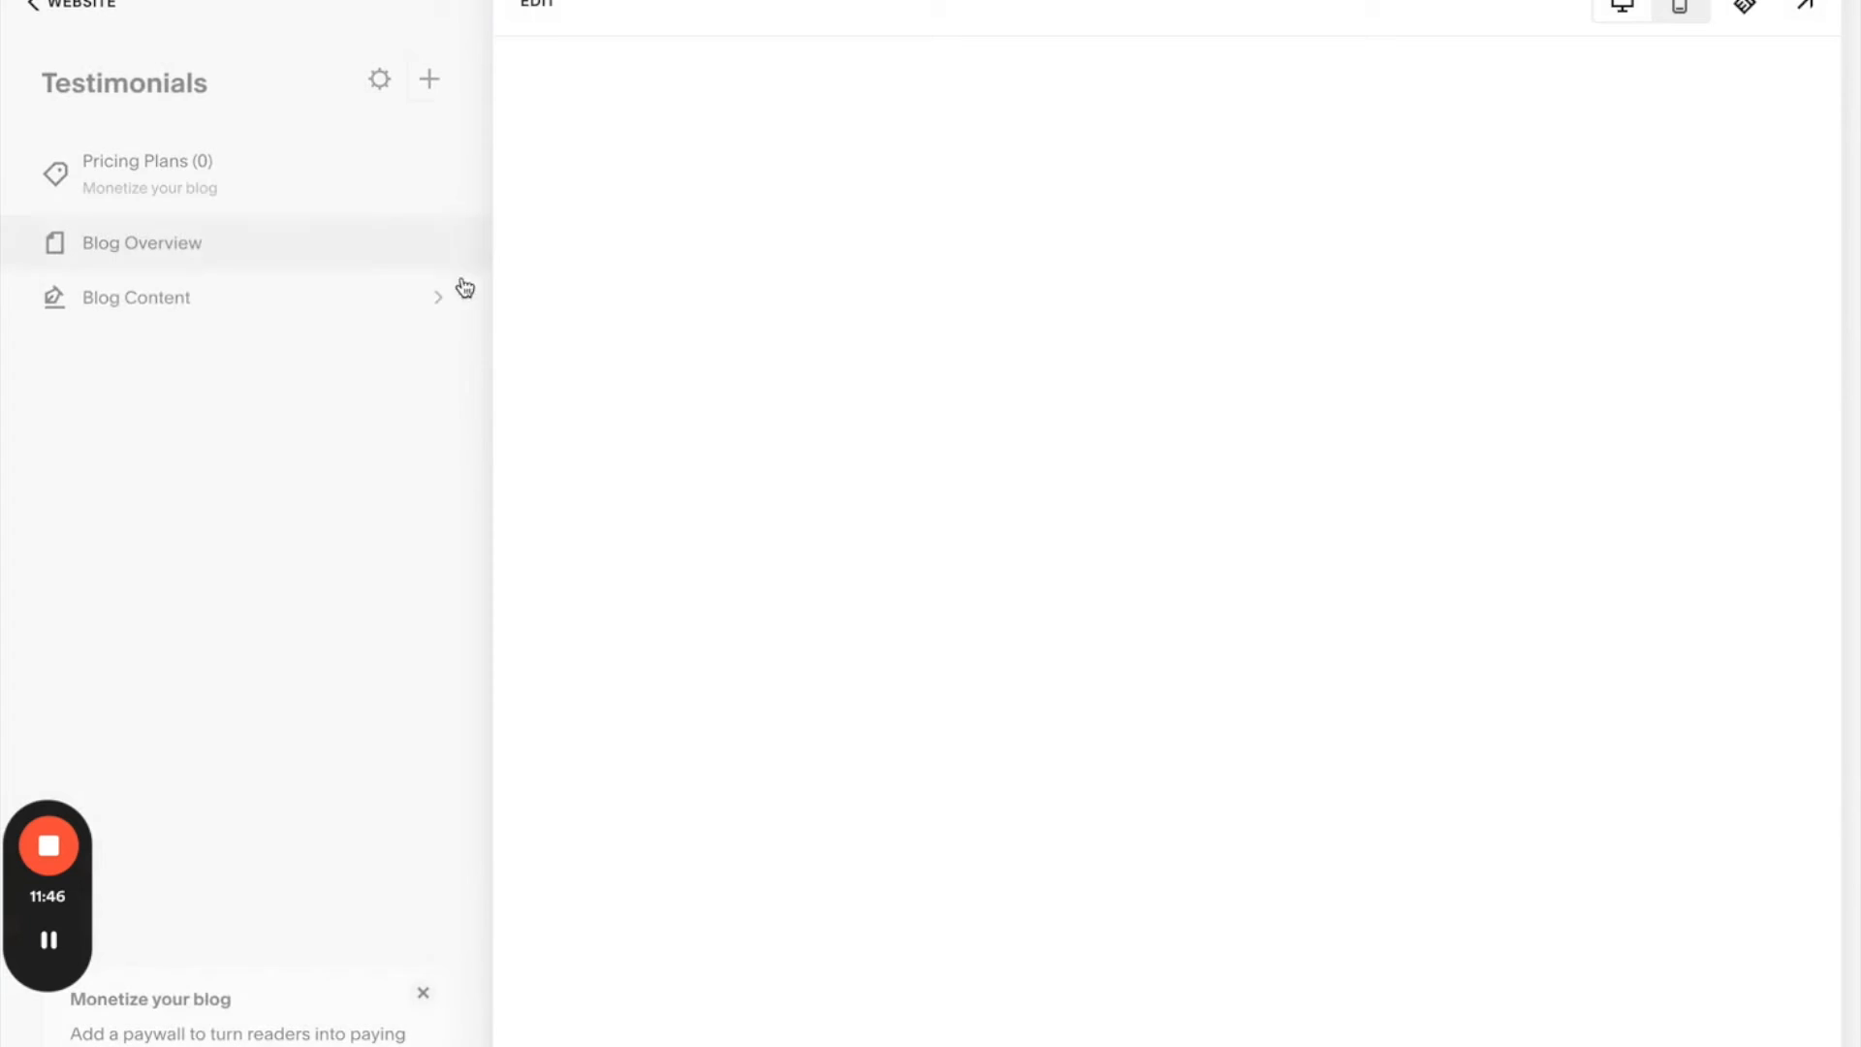
{"action": "left_click", "coordinate": [1125, 165]}
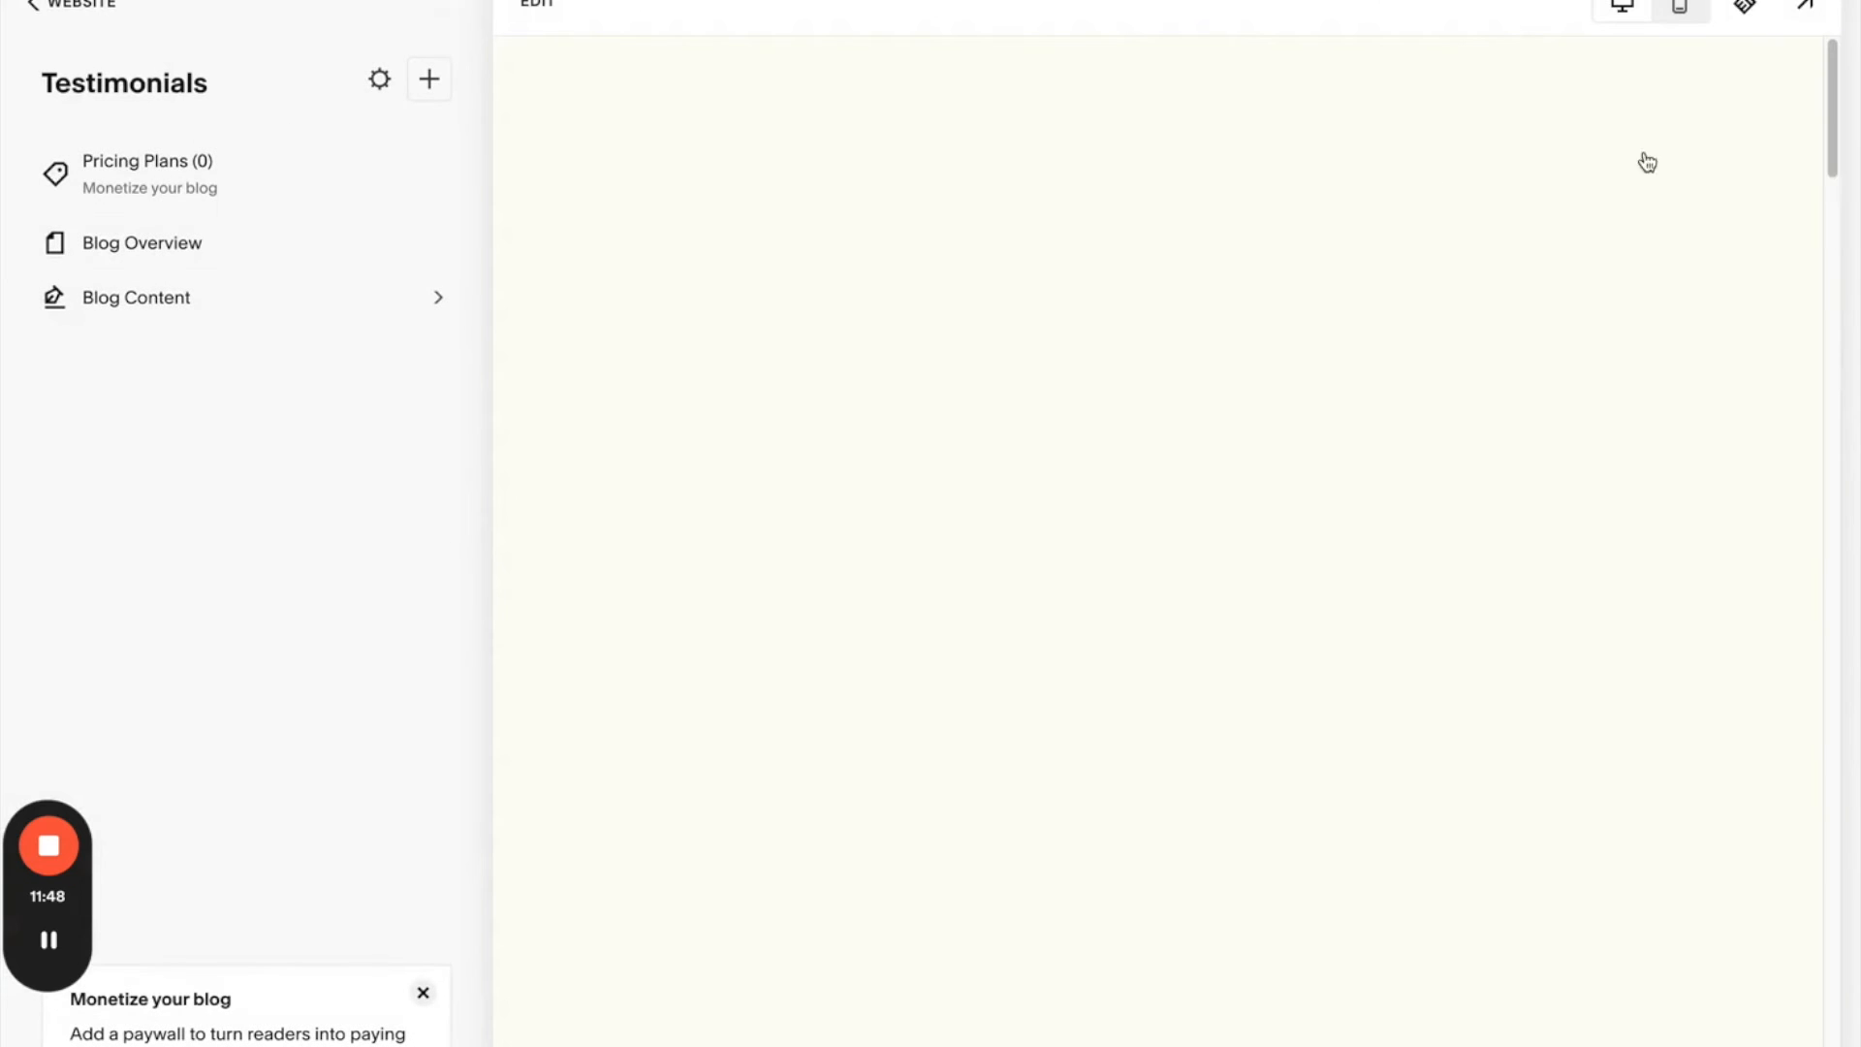
{"action": "left_click", "coordinate": [1805, 12]}
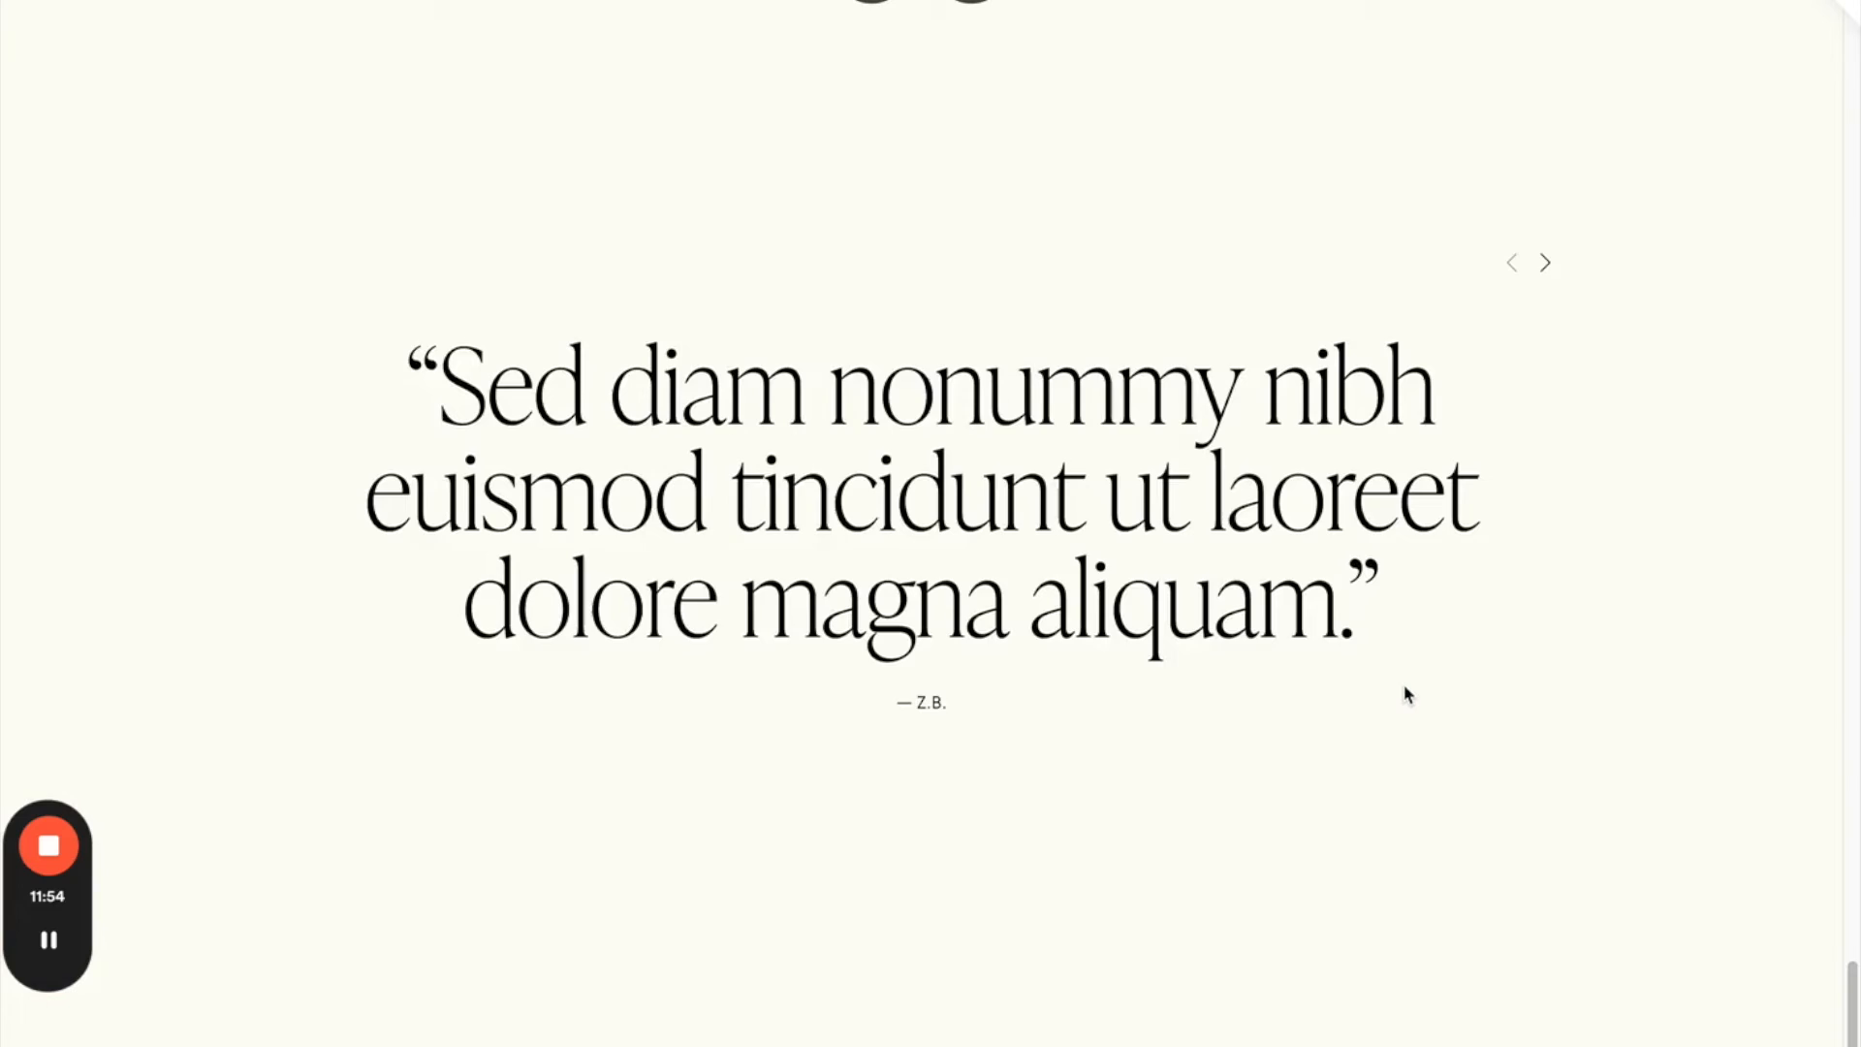
{"action": "scroll", "coordinate": [1405, 696], "scroll_direction": "up", "scroll_amount": 1}
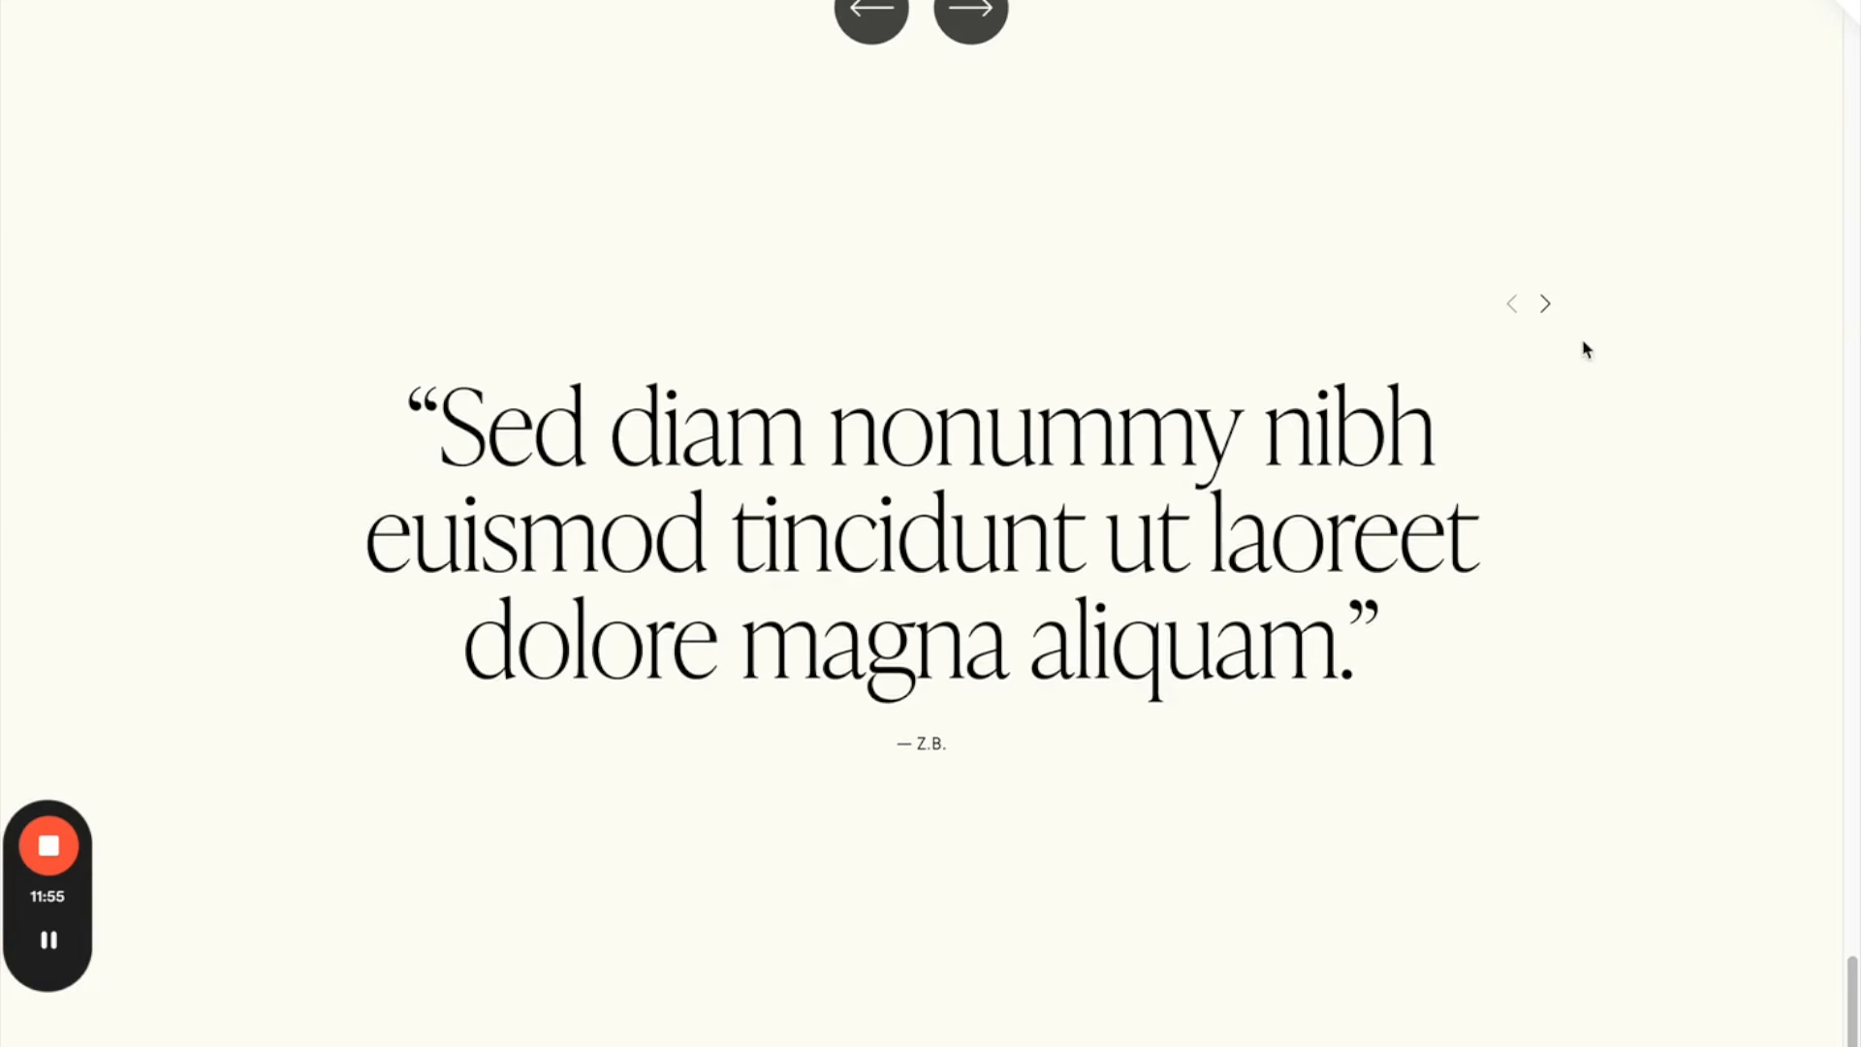
{"action": "left_click", "coordinate": [1545, 303]}
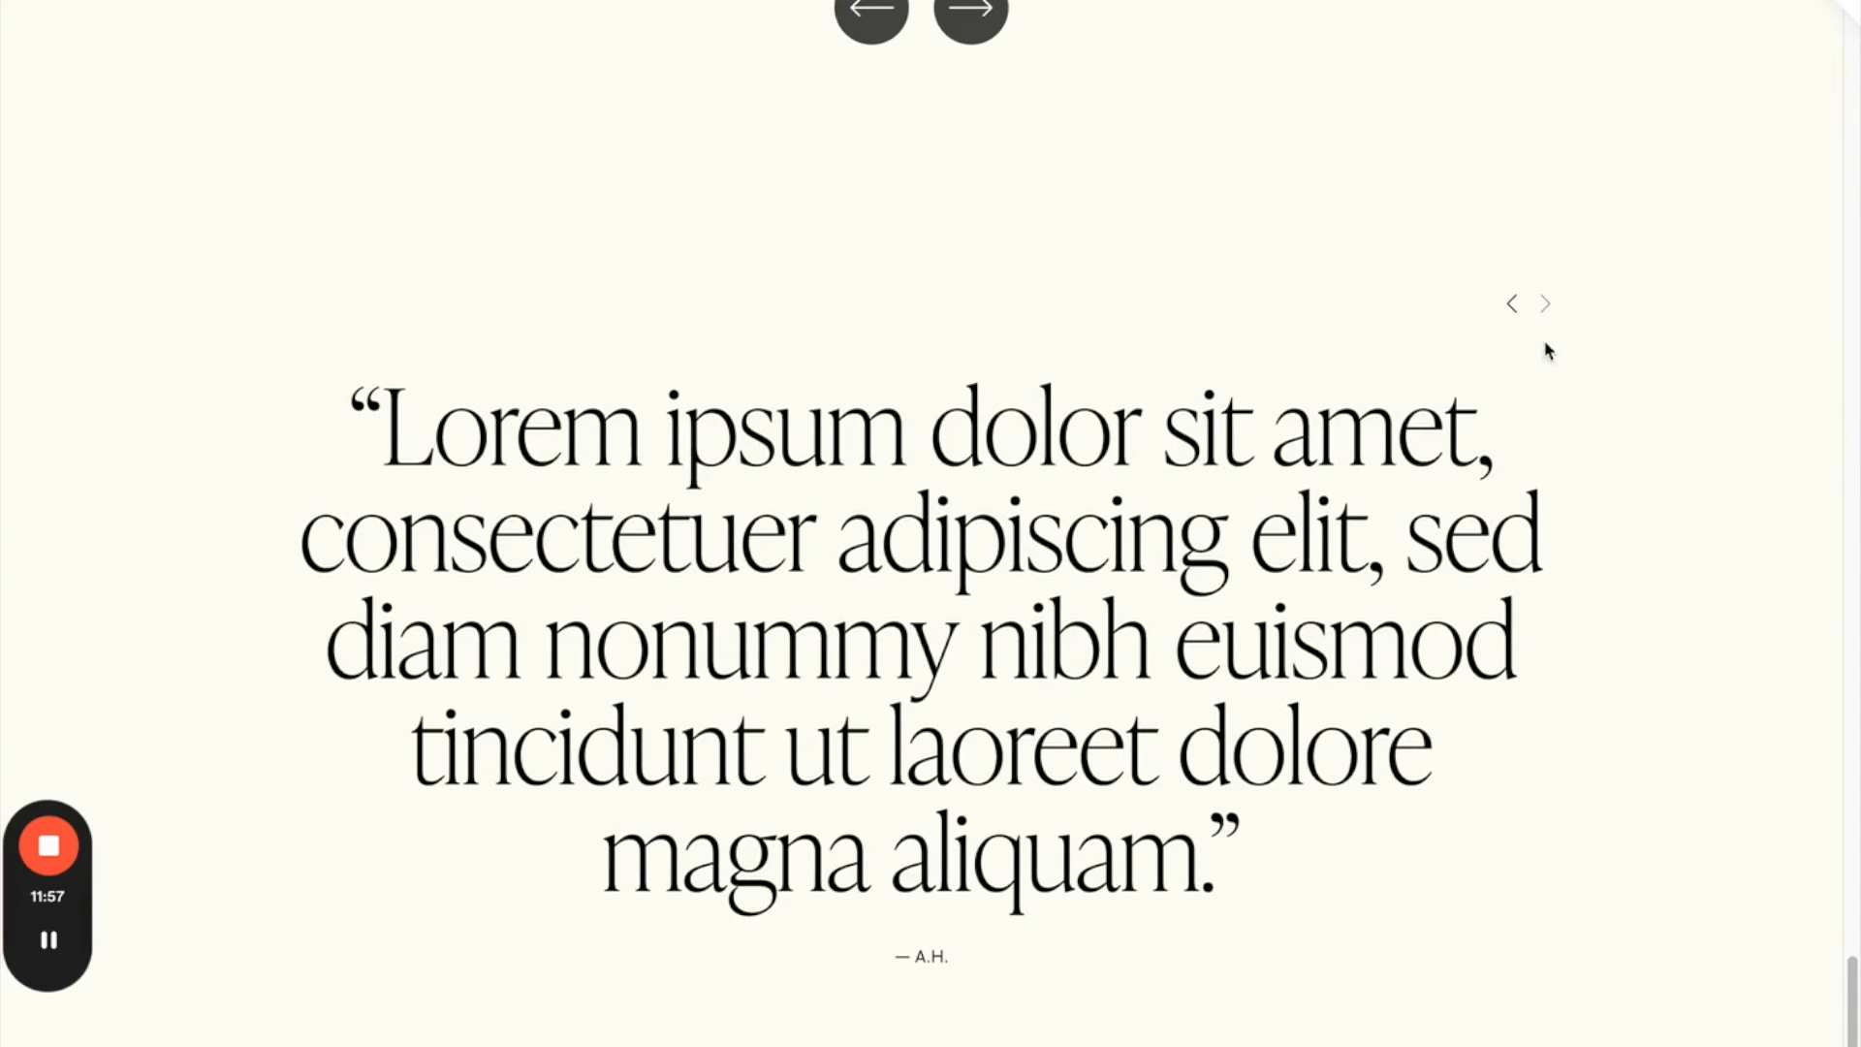
{"action": "left_click", "coordinate": [1511, 303]}
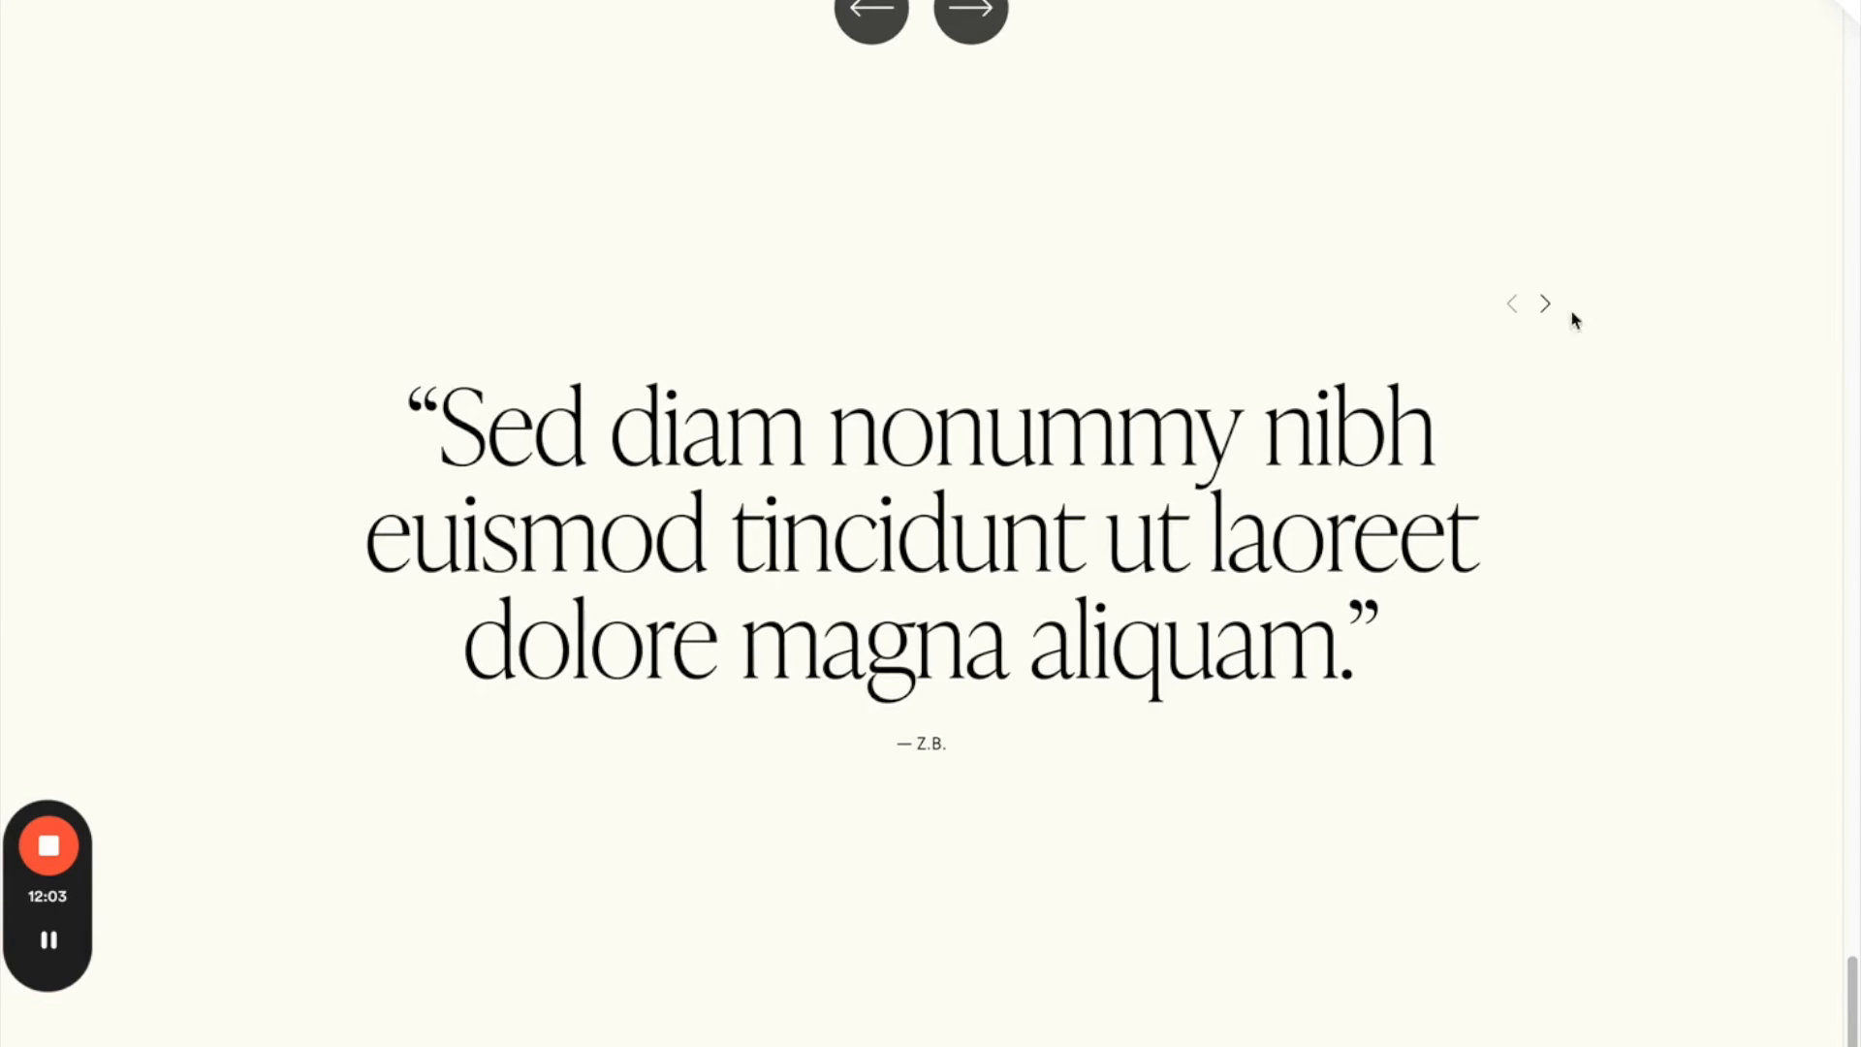
{"action": "left_click", "coordinate": [1546, 305]}
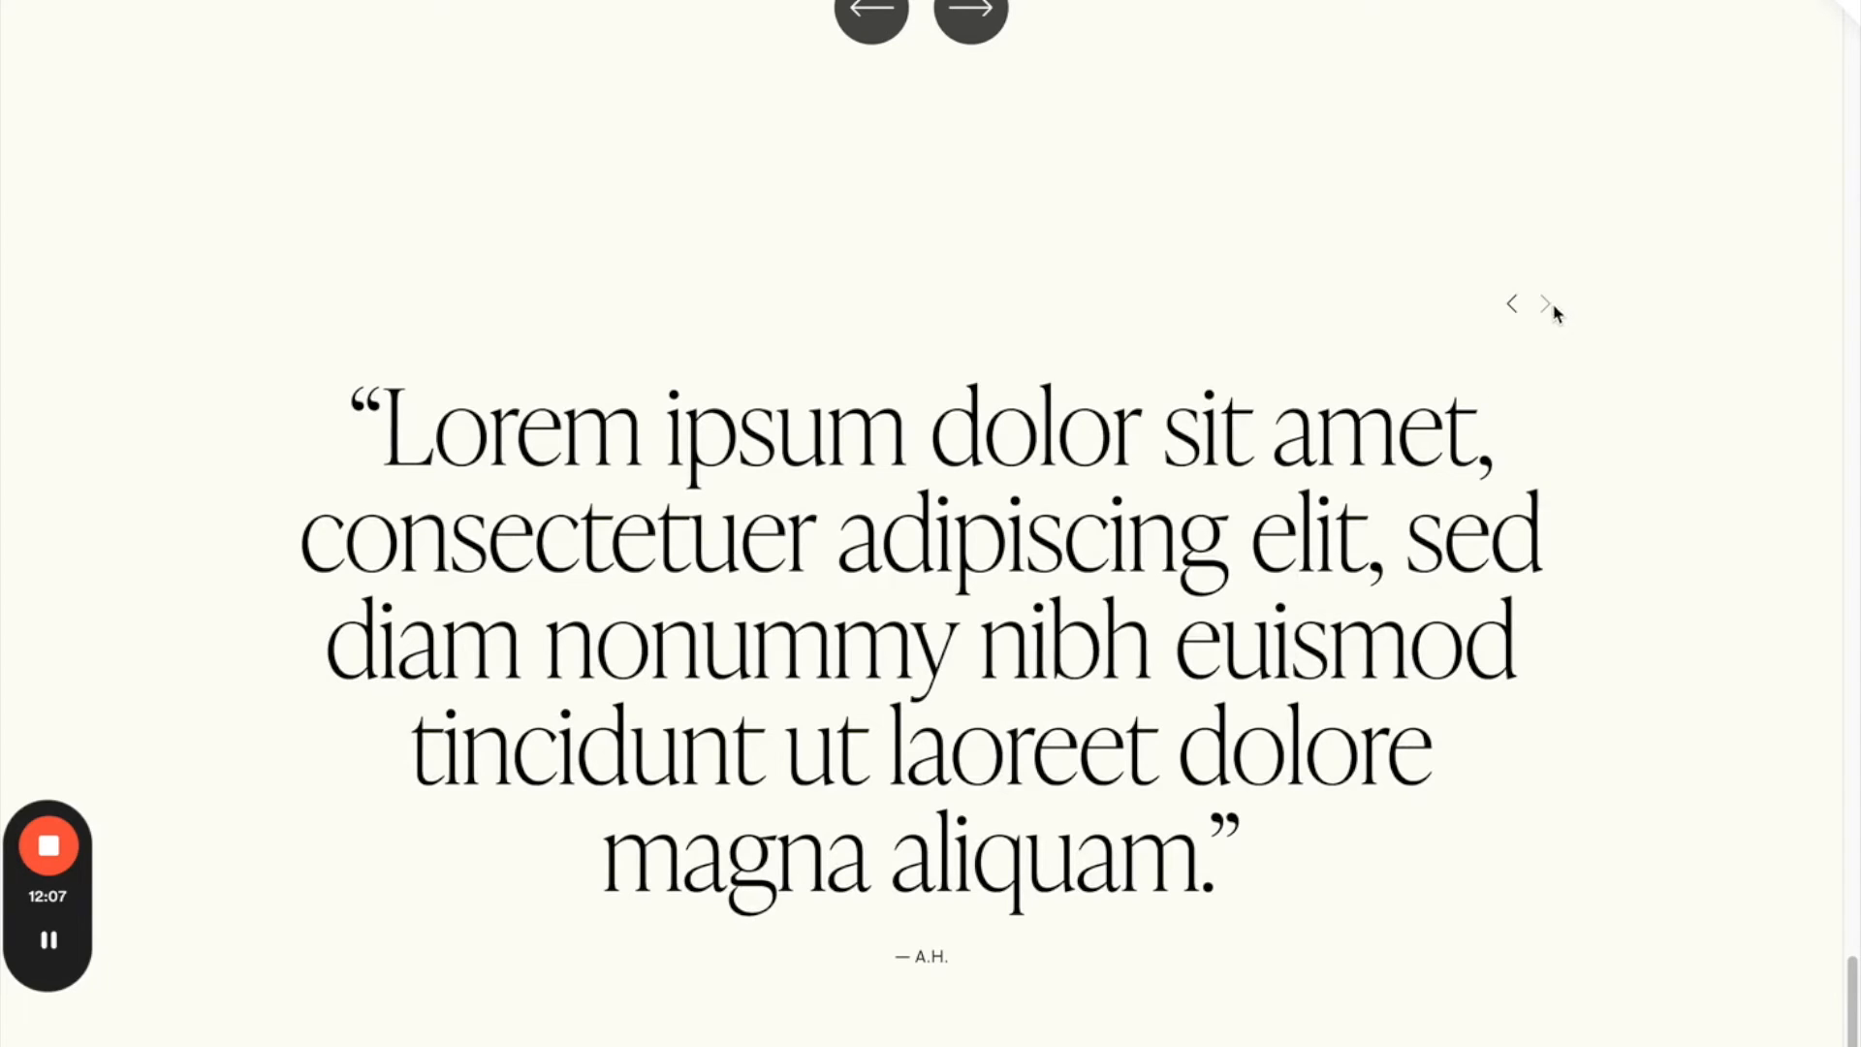
{"action": "left_click", "coordinate": [1512, 303]}
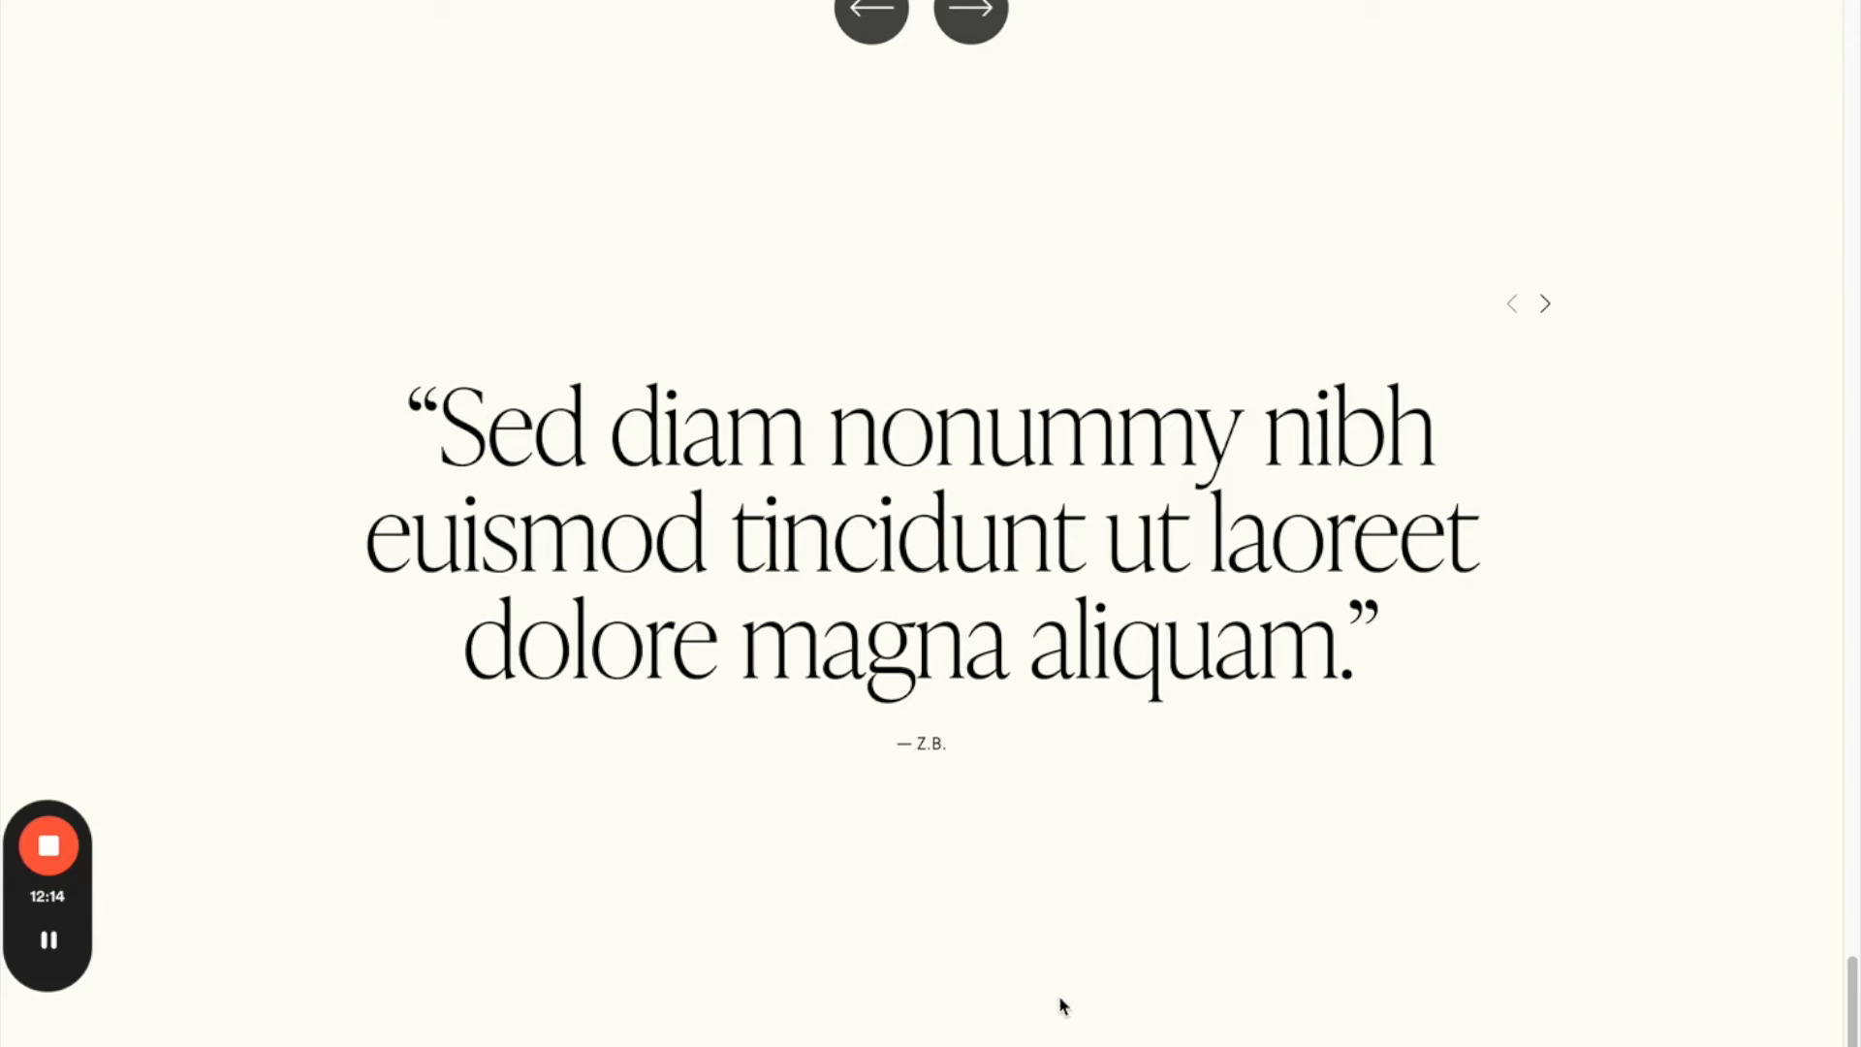
{"action": "left_click", "coordinate": [1547, 570]}
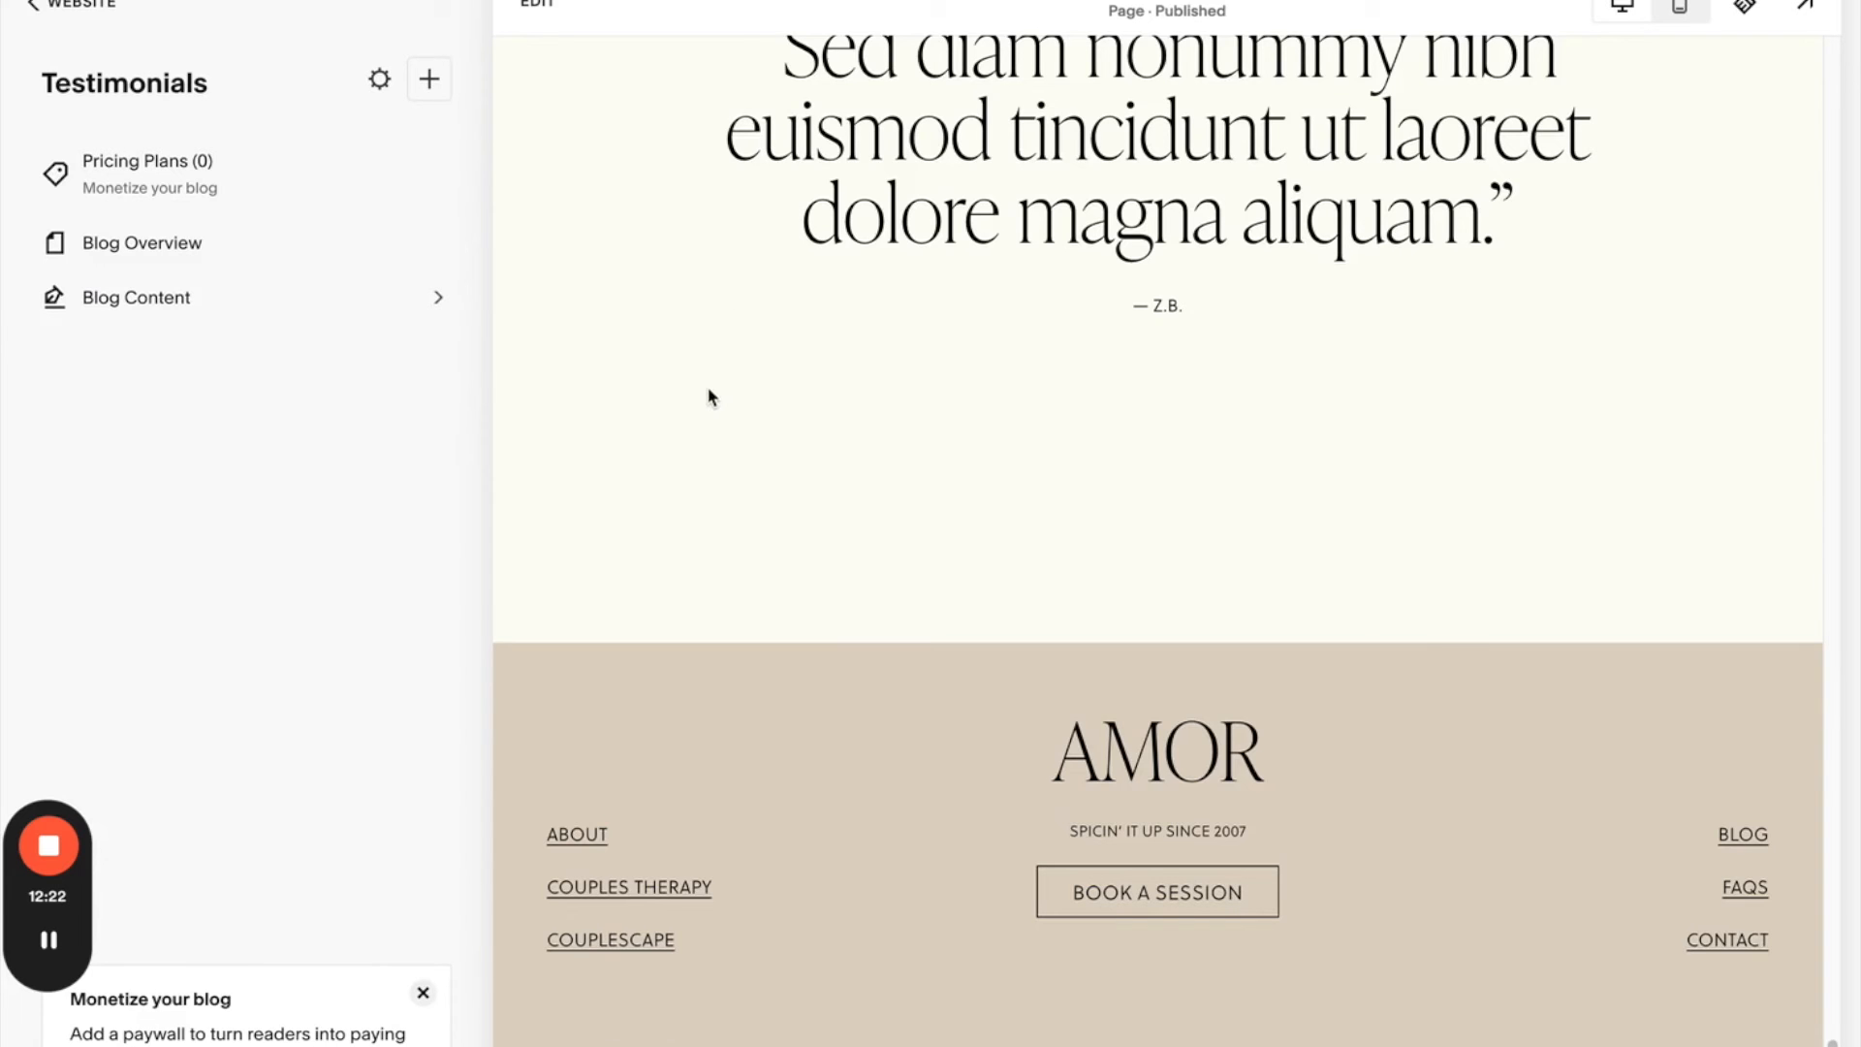
- Open the About page for editing and add a blank section between the client testimonials section and the footer
{"action": "scroll", "coordinate": [710, 395], "scroll_direction": "up", "scroll_amount": 1}
{"action": "left_click", "coordinate": [101, 5]}
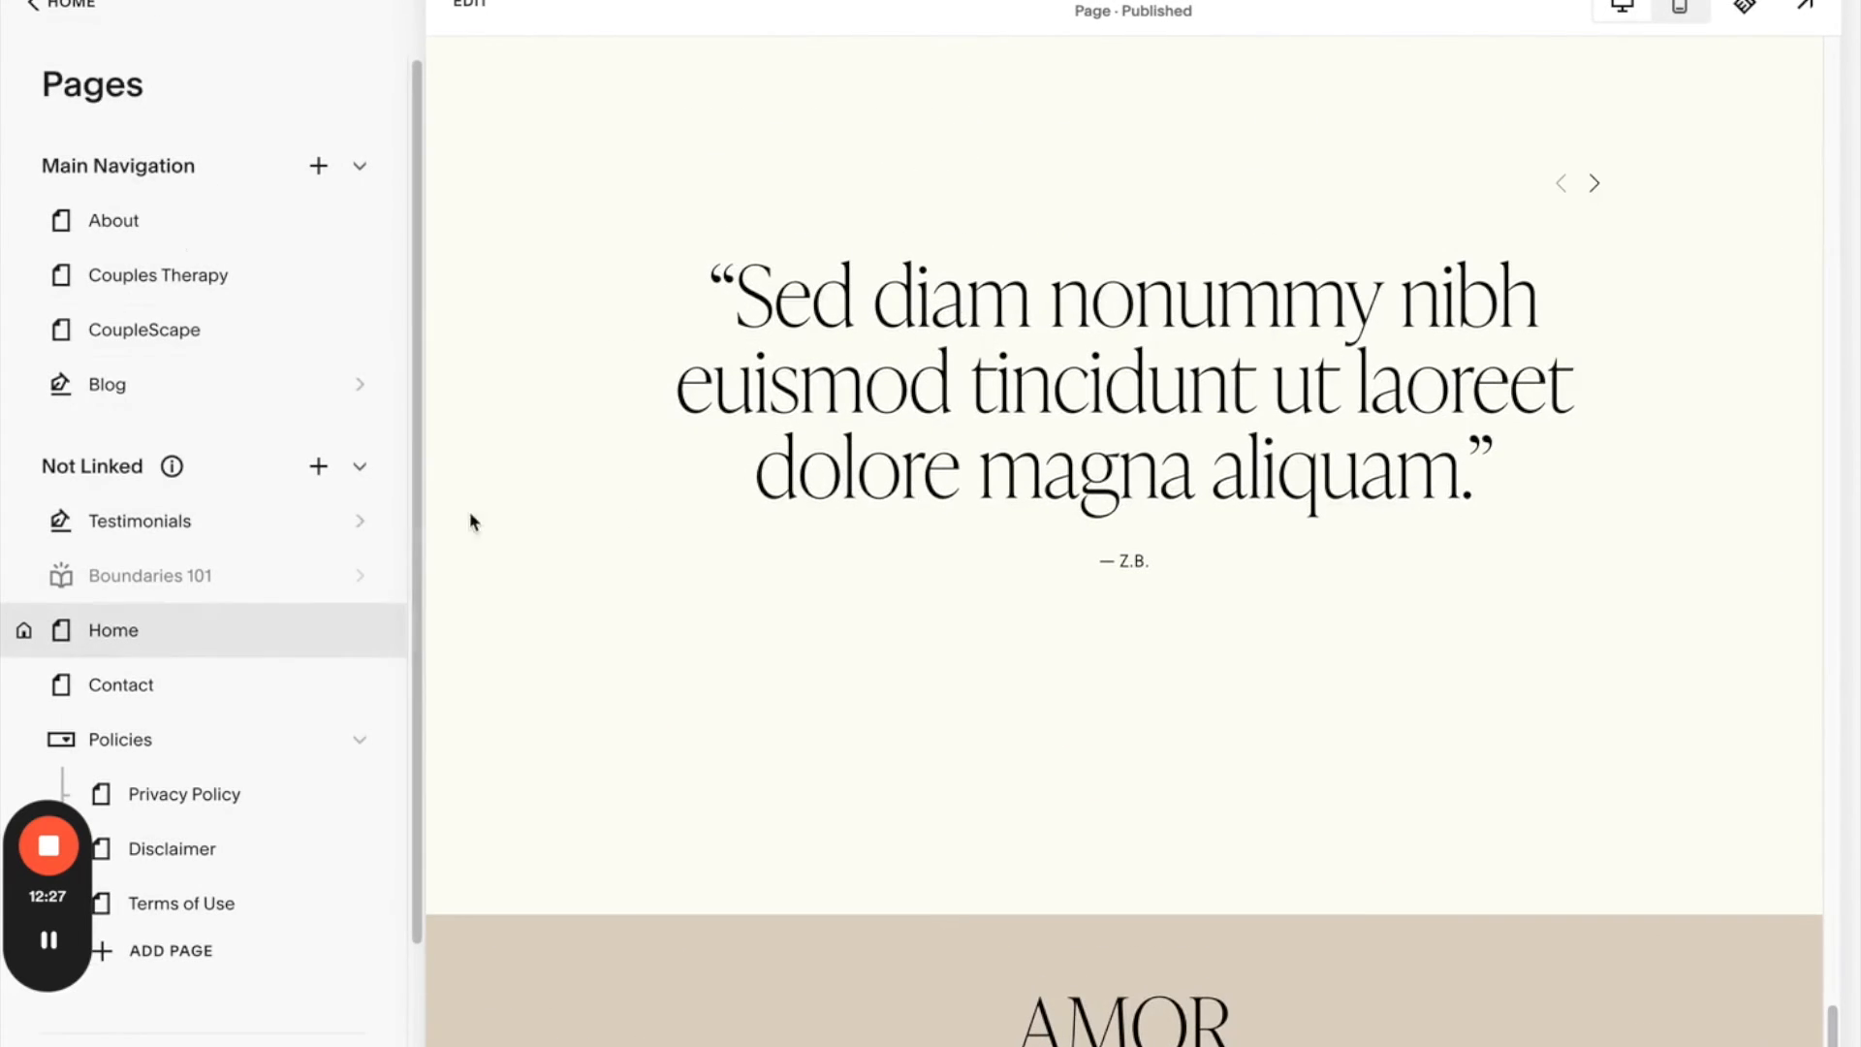
{"action": "left_click", "coordinate": [184, 221]}
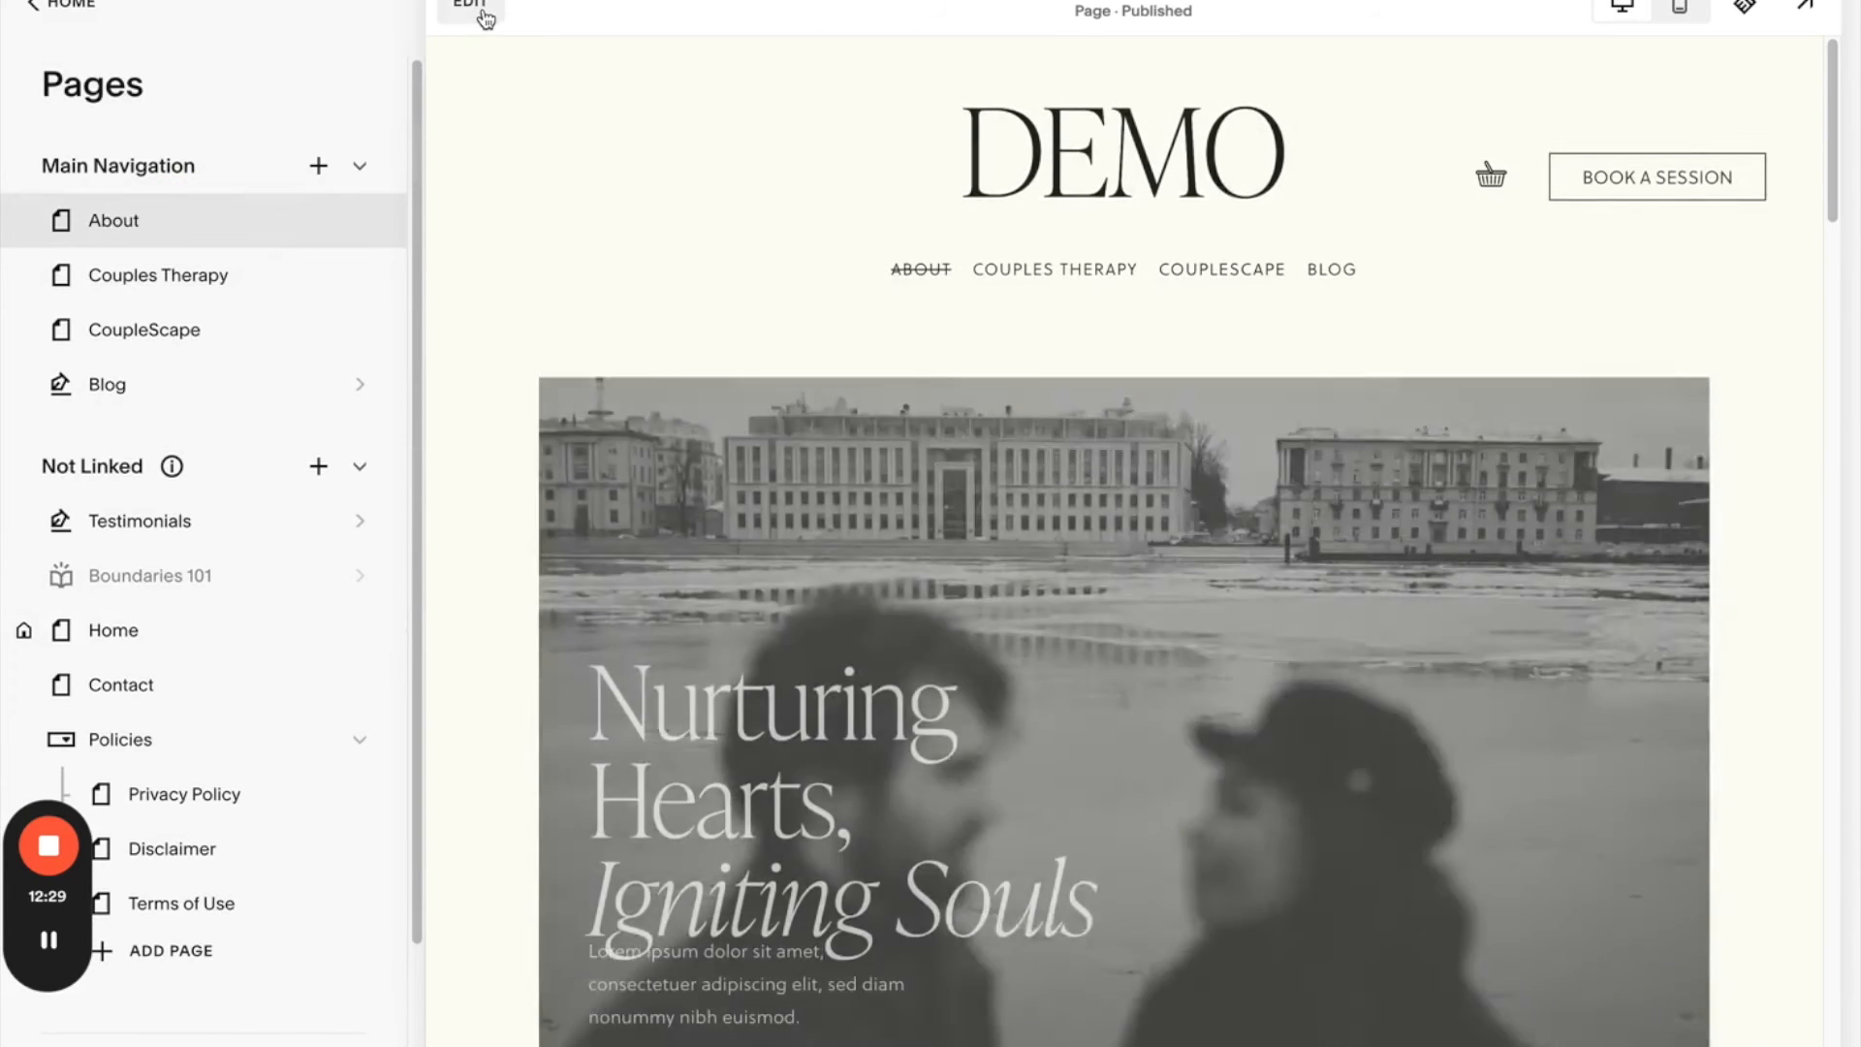
{"action": "left_click", "coordinate": [475, 5]}
{"action": "scroll", "coordinate": [1101, 678], "scroll_direction": "down", "scroll_amount": 10}
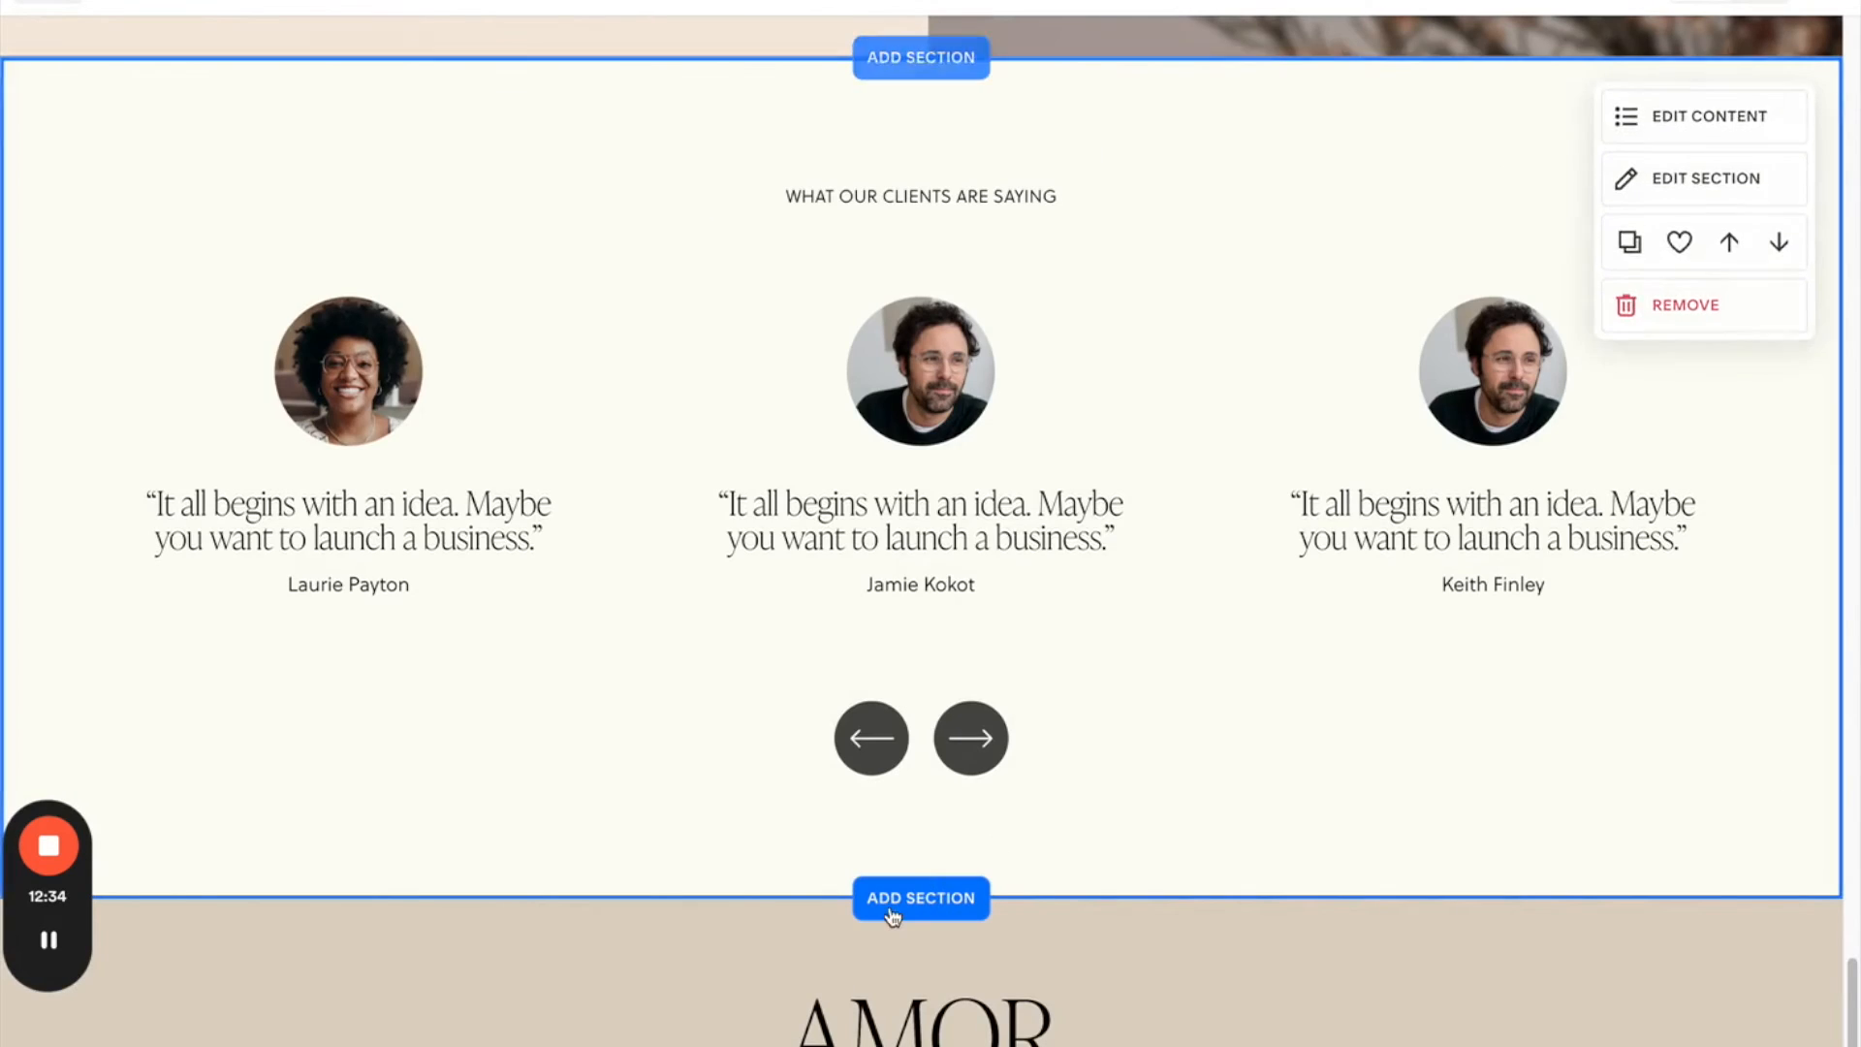
{"action": "left_click", "coordinate": [901, 896]}
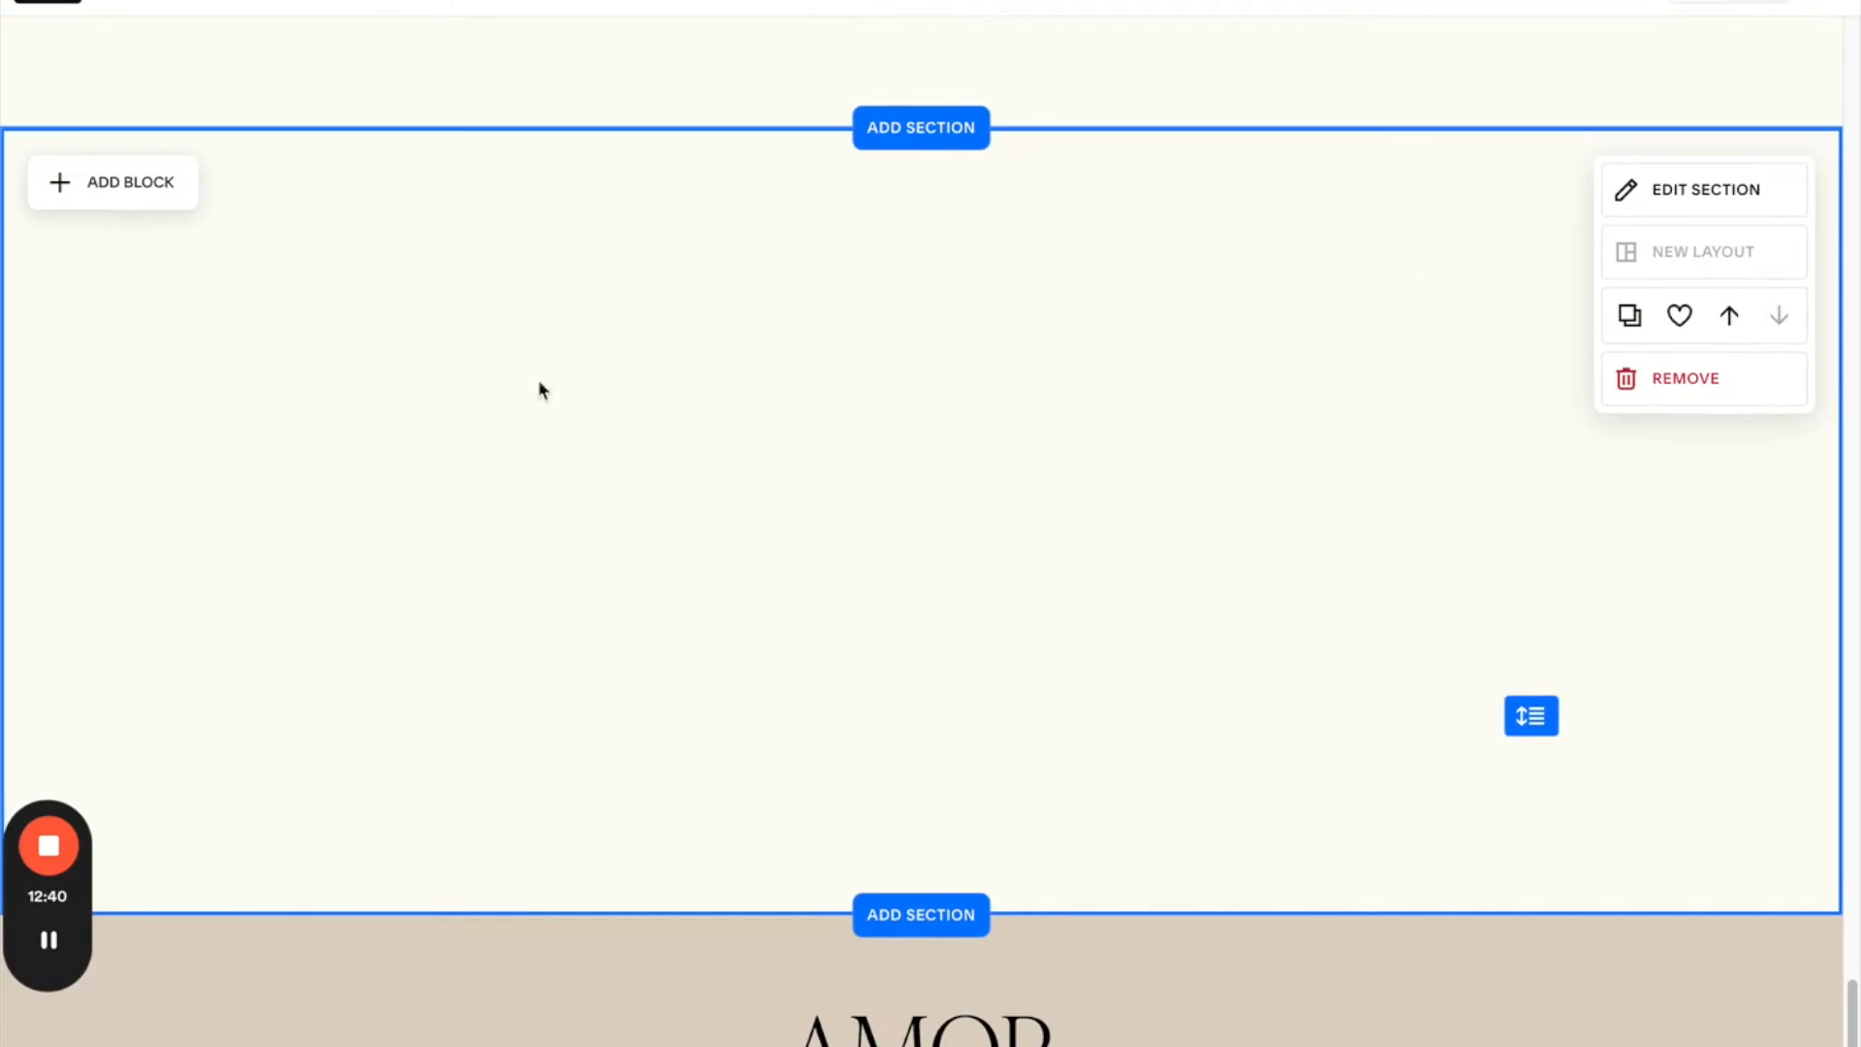
- Insert a Summary block in the new blank section and center it horizontally
{"action": "left_click", "coordinate": [146, 183]}
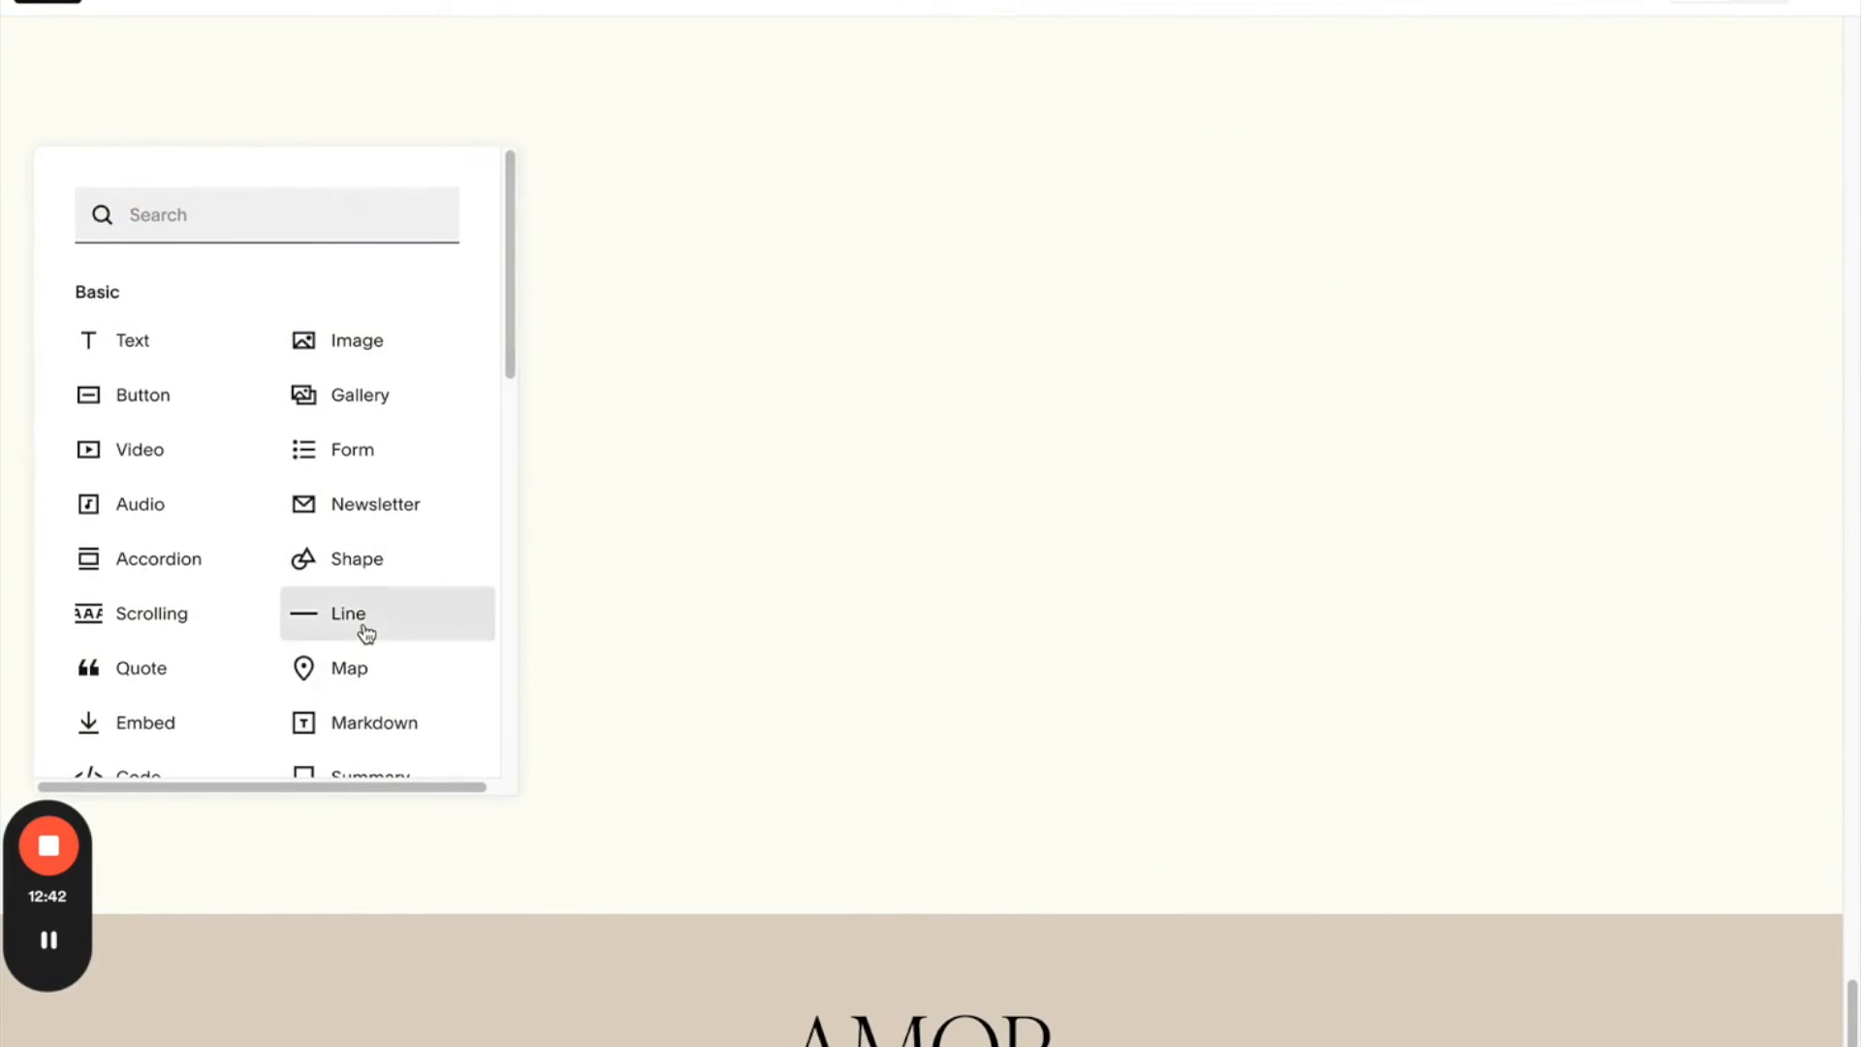
{"action": "scroll", "coordinate": [366, 582], "scroll_direction": "down", "scroll_amount": 5}
{"action": "scroll", "coordinate": [366, 557], "scroll_direction": "up", "scroll_amount": 3}
{"action": "left_click", "coordinate": [366, 307]}
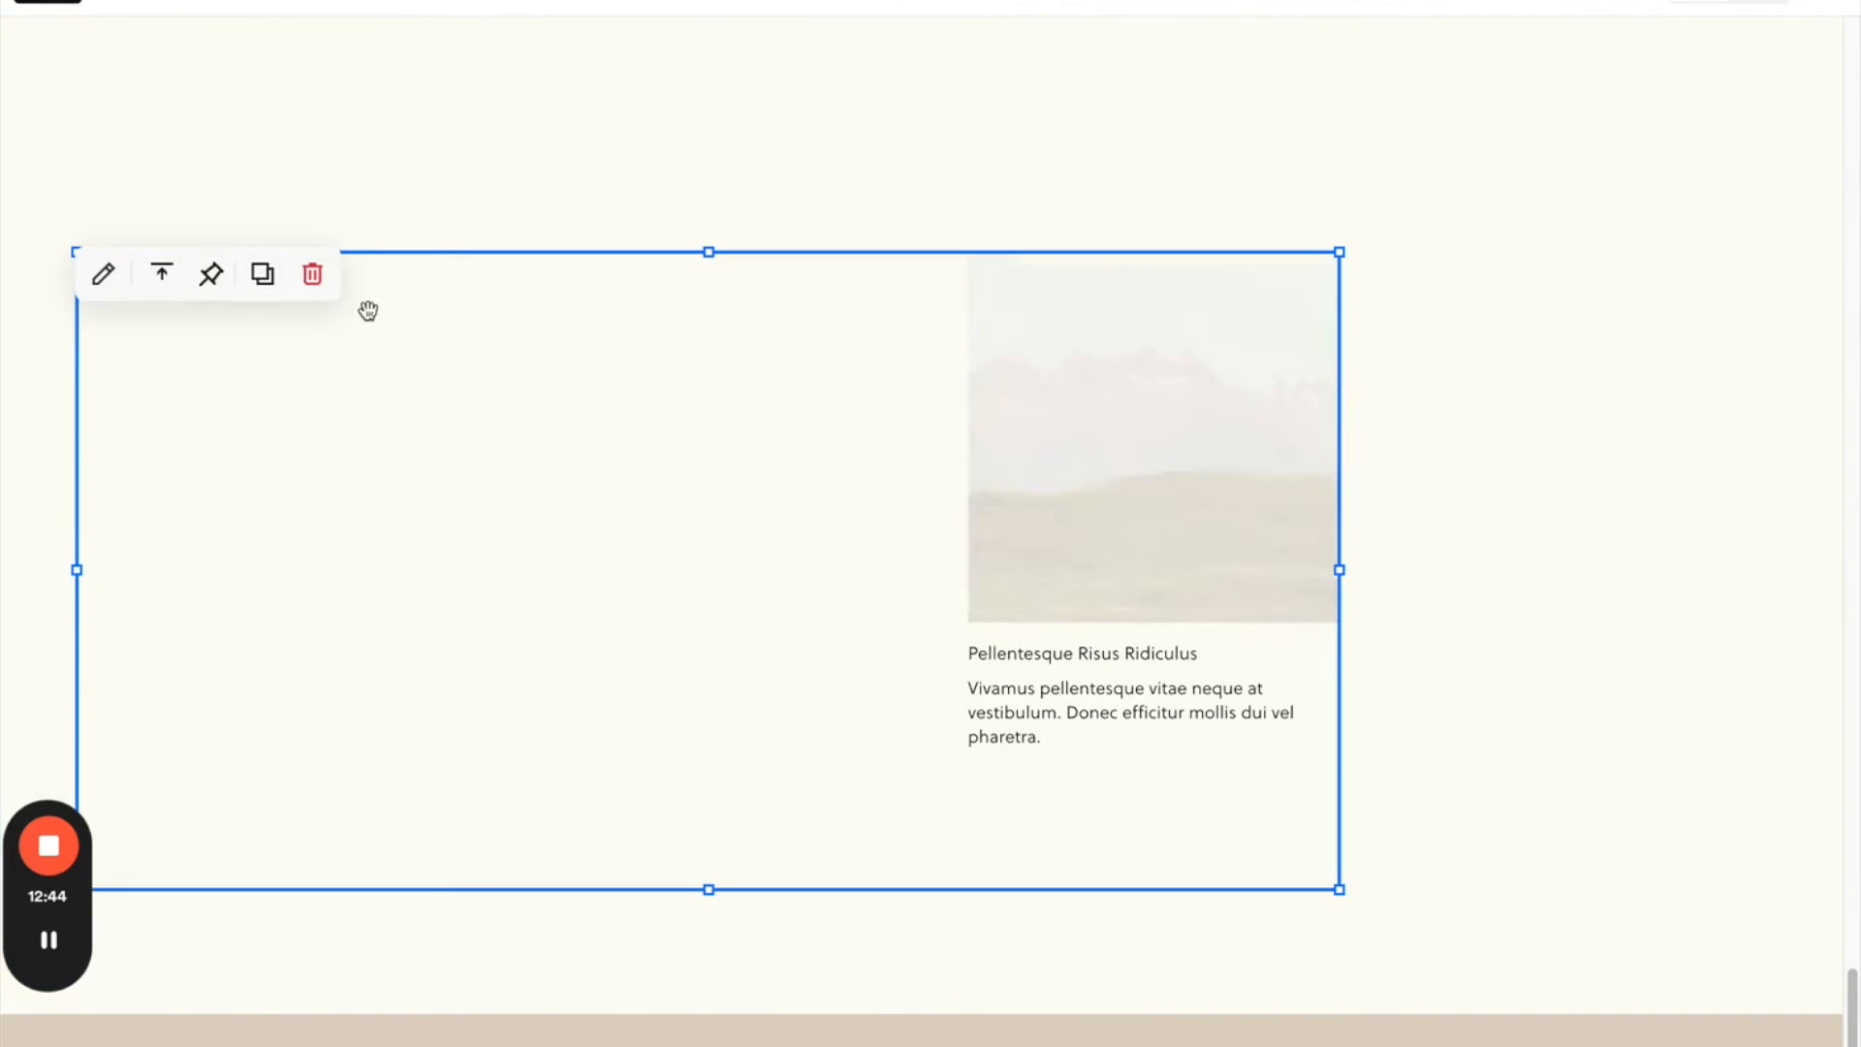
{"action": "left_click_drag", "start_coordinate": [572, 408], "coordinate": [818, 433]}
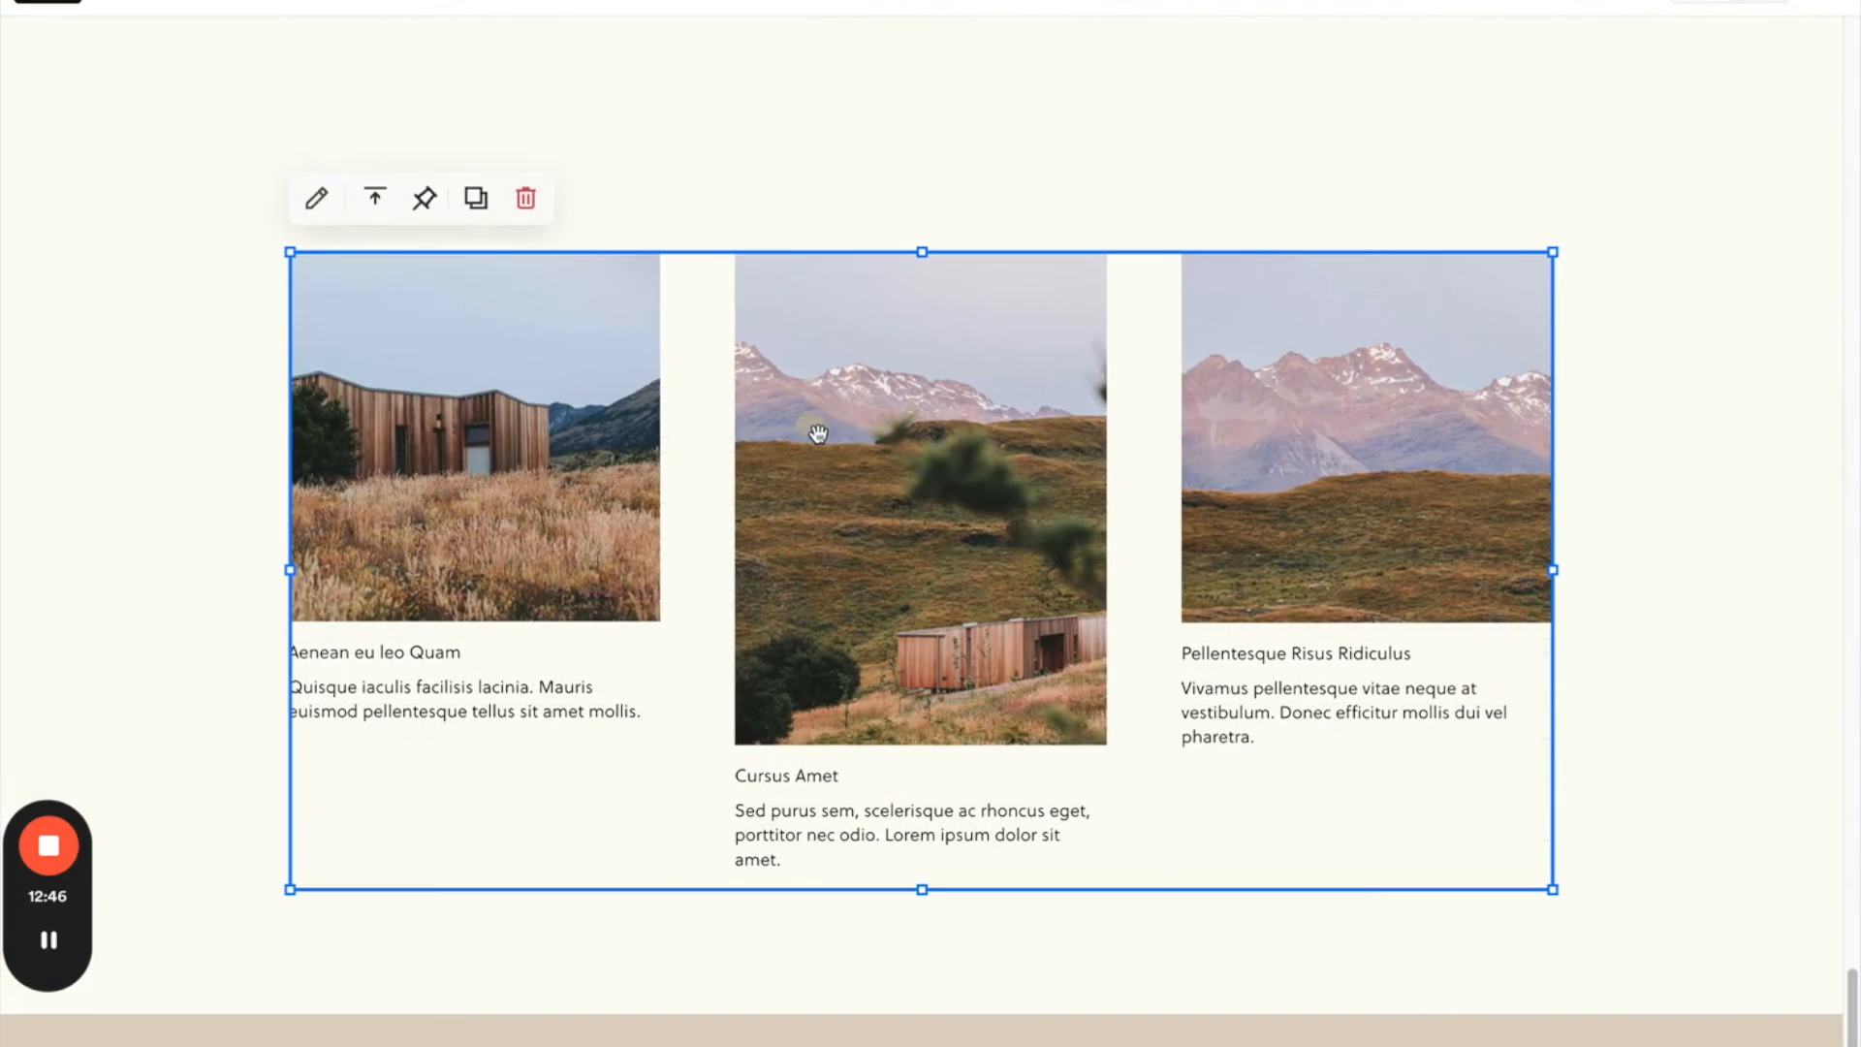
- Set the Summary block's source page to Testimonials, then save and exit the About page editor
{"action": "left_click", "coordinate": [316, 198]}
{"action": "left_click", "coordinate": [1535, 475]}
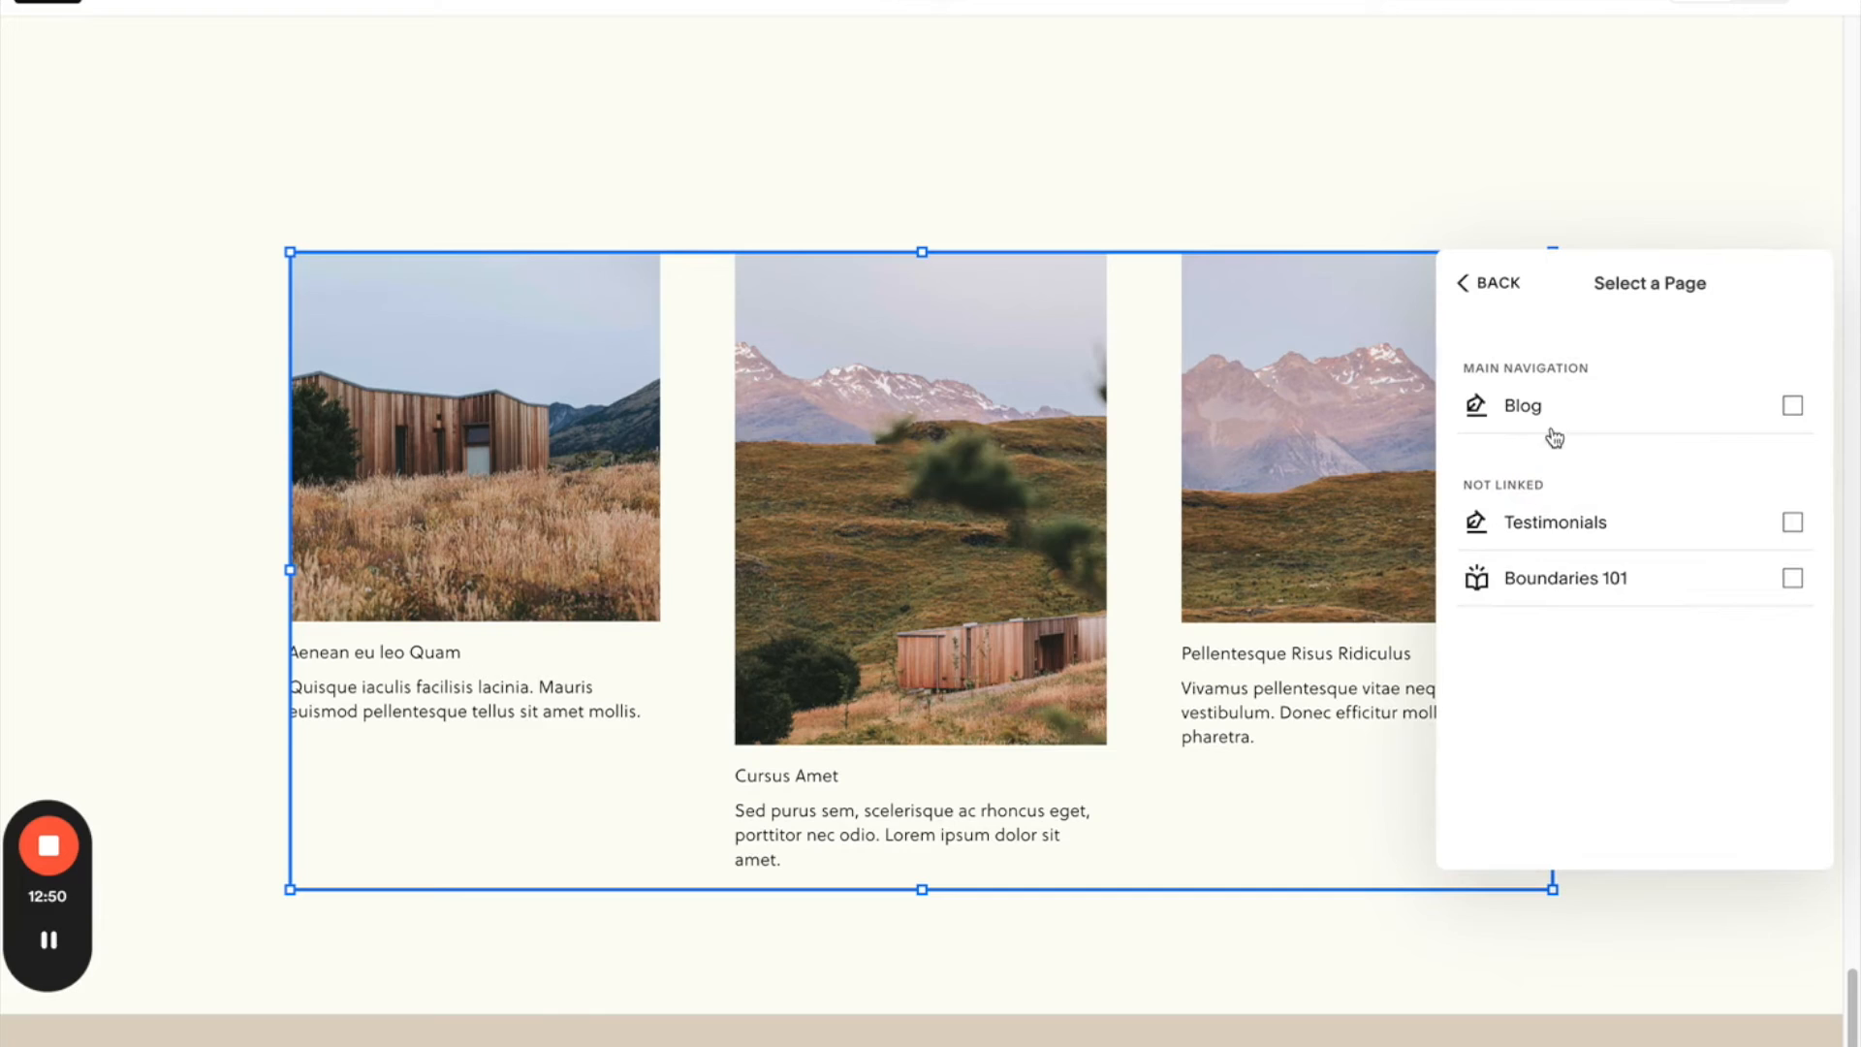
{"action": "left_click", "coordinate": [1587, 527]}
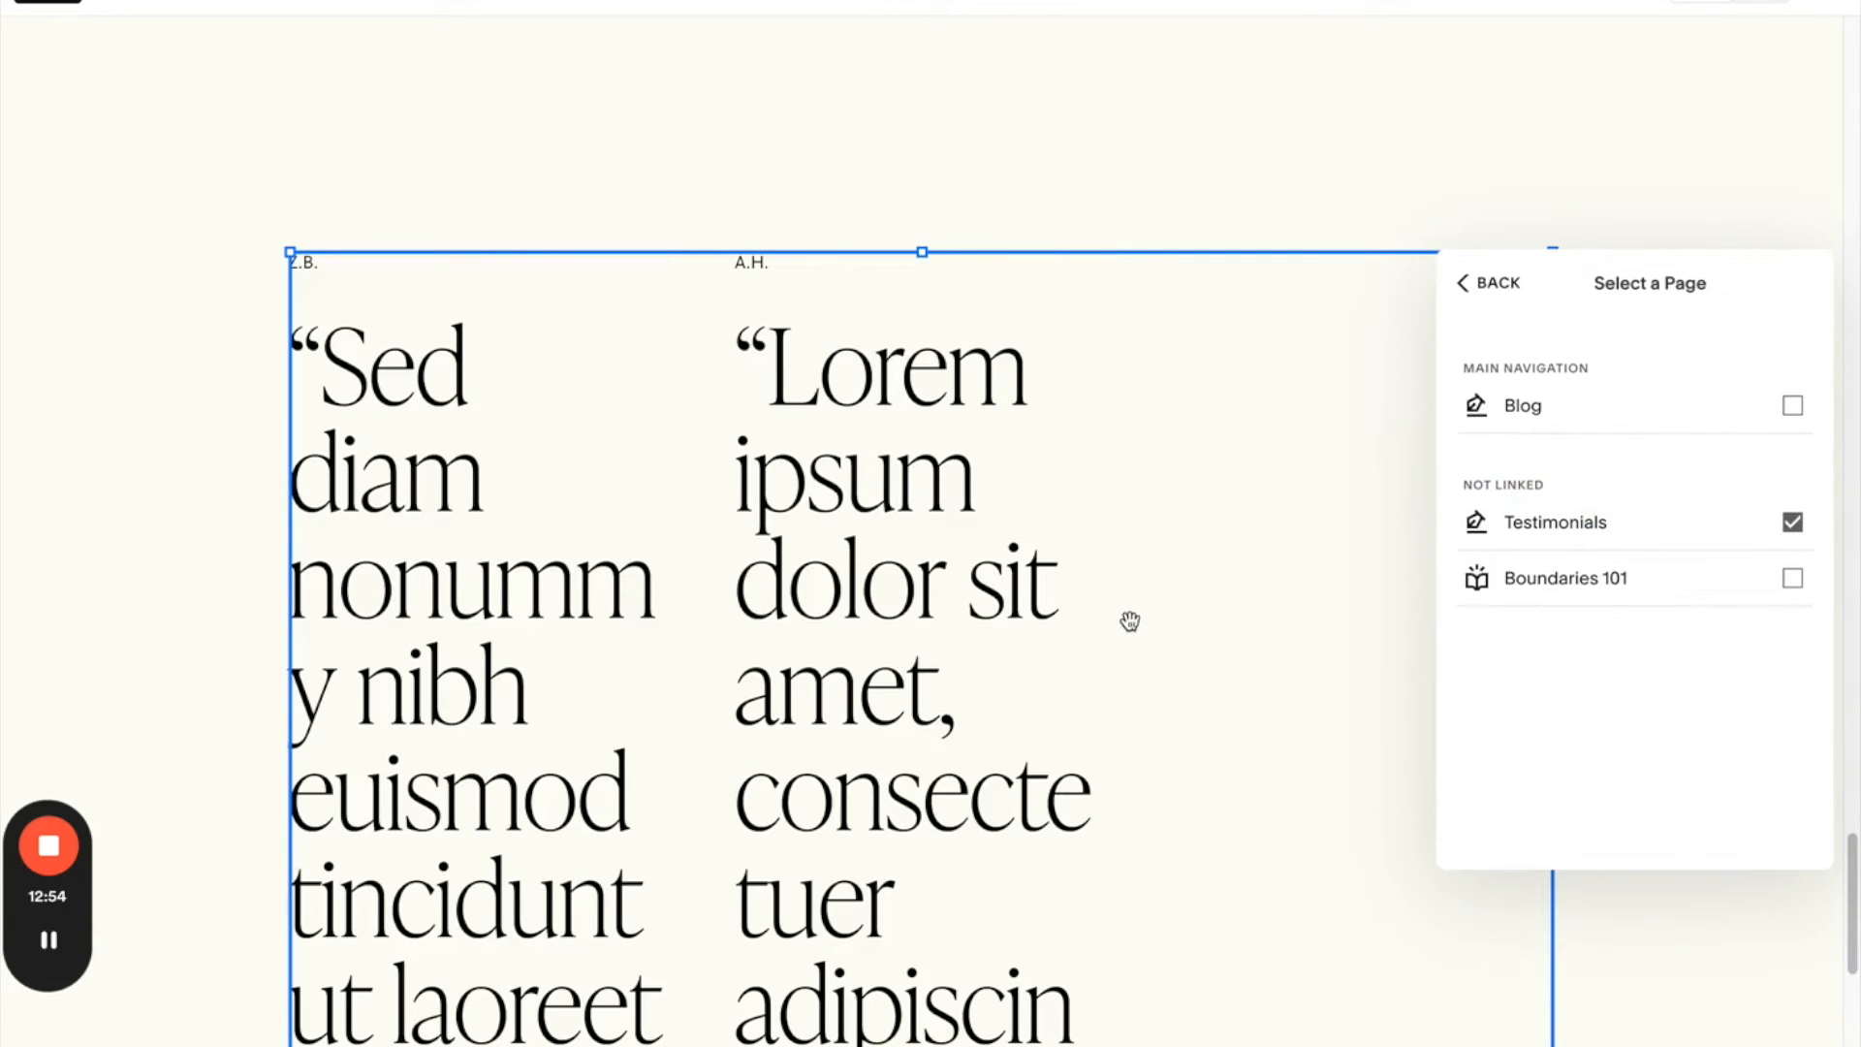
{"action": "left_click", "coordinate": [1498, 284]}
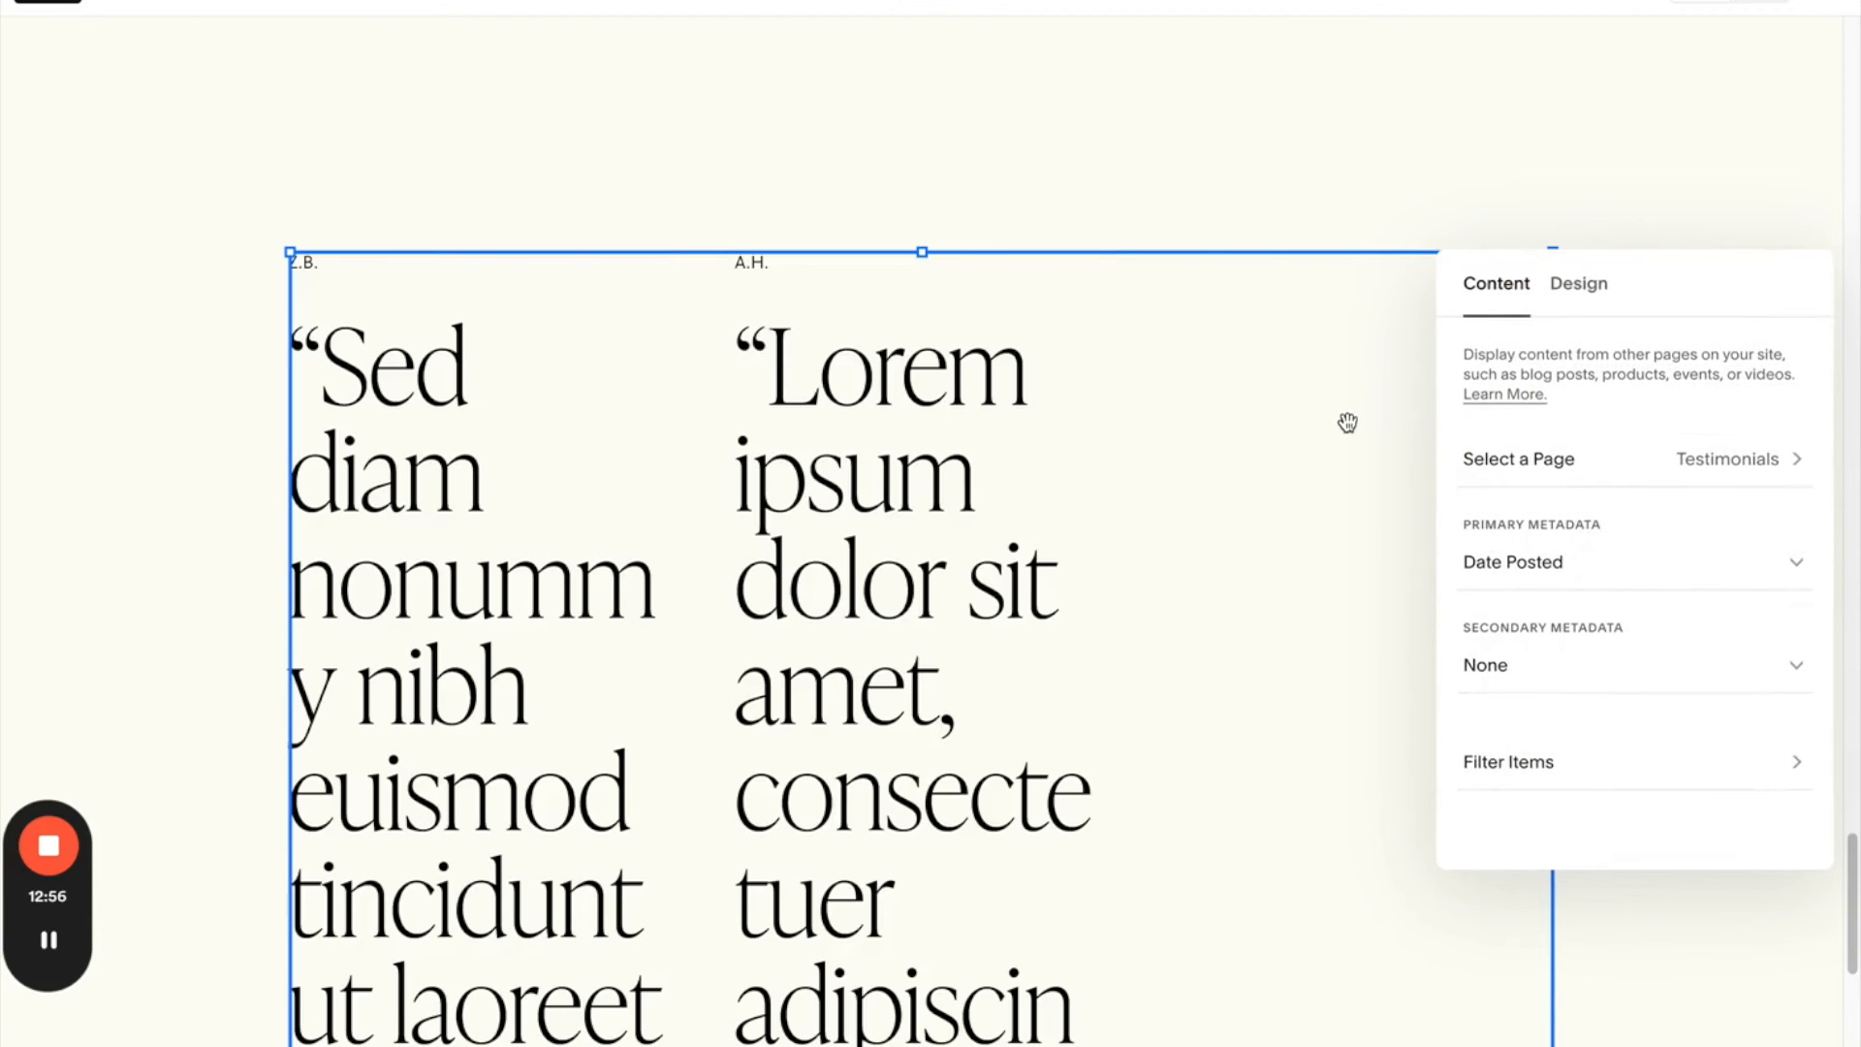
{"action": "left_click", "coordinate": [143, 434]}
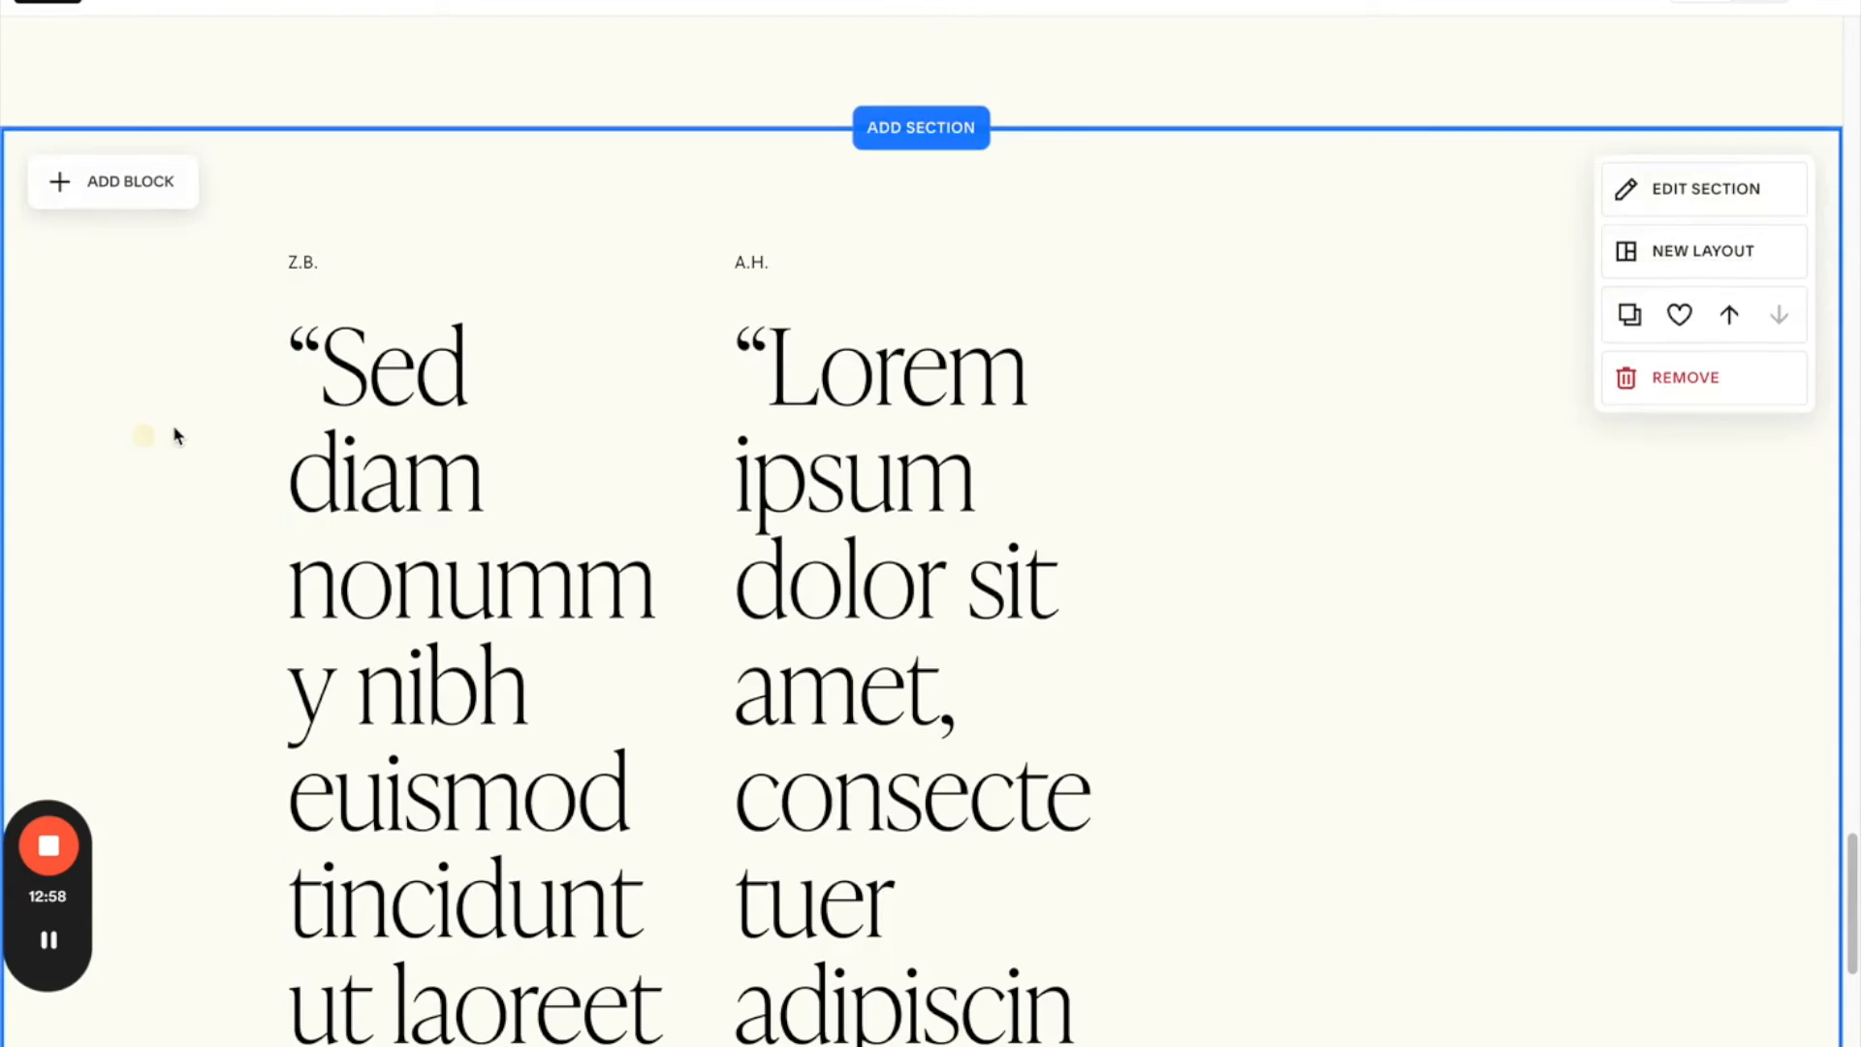
{"action": "left_click", "coordinate": [121, 7]}
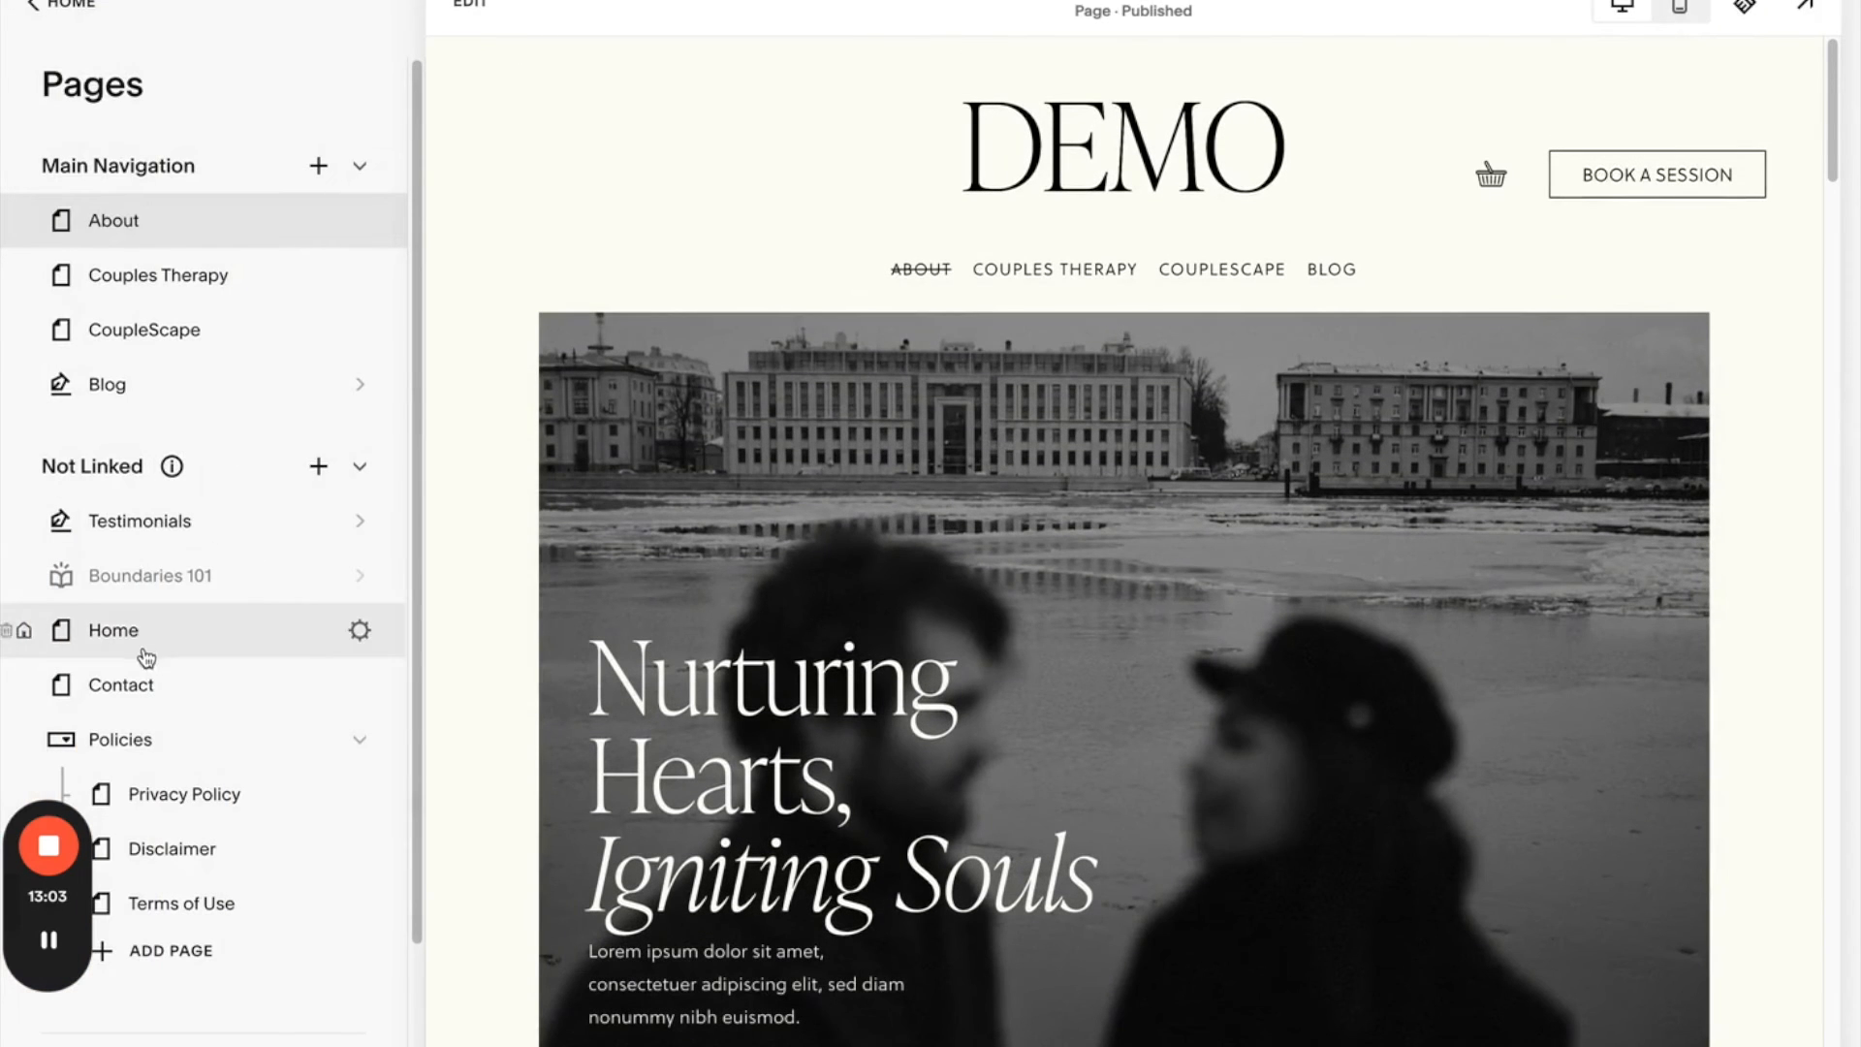
- Edit the Home page, copy its styled testimonial Summary block, and exit the editor
{"action": "left_click", "coordinate": [189, 632]}
{"action": "left_click", "coordinate": [474, 7]}
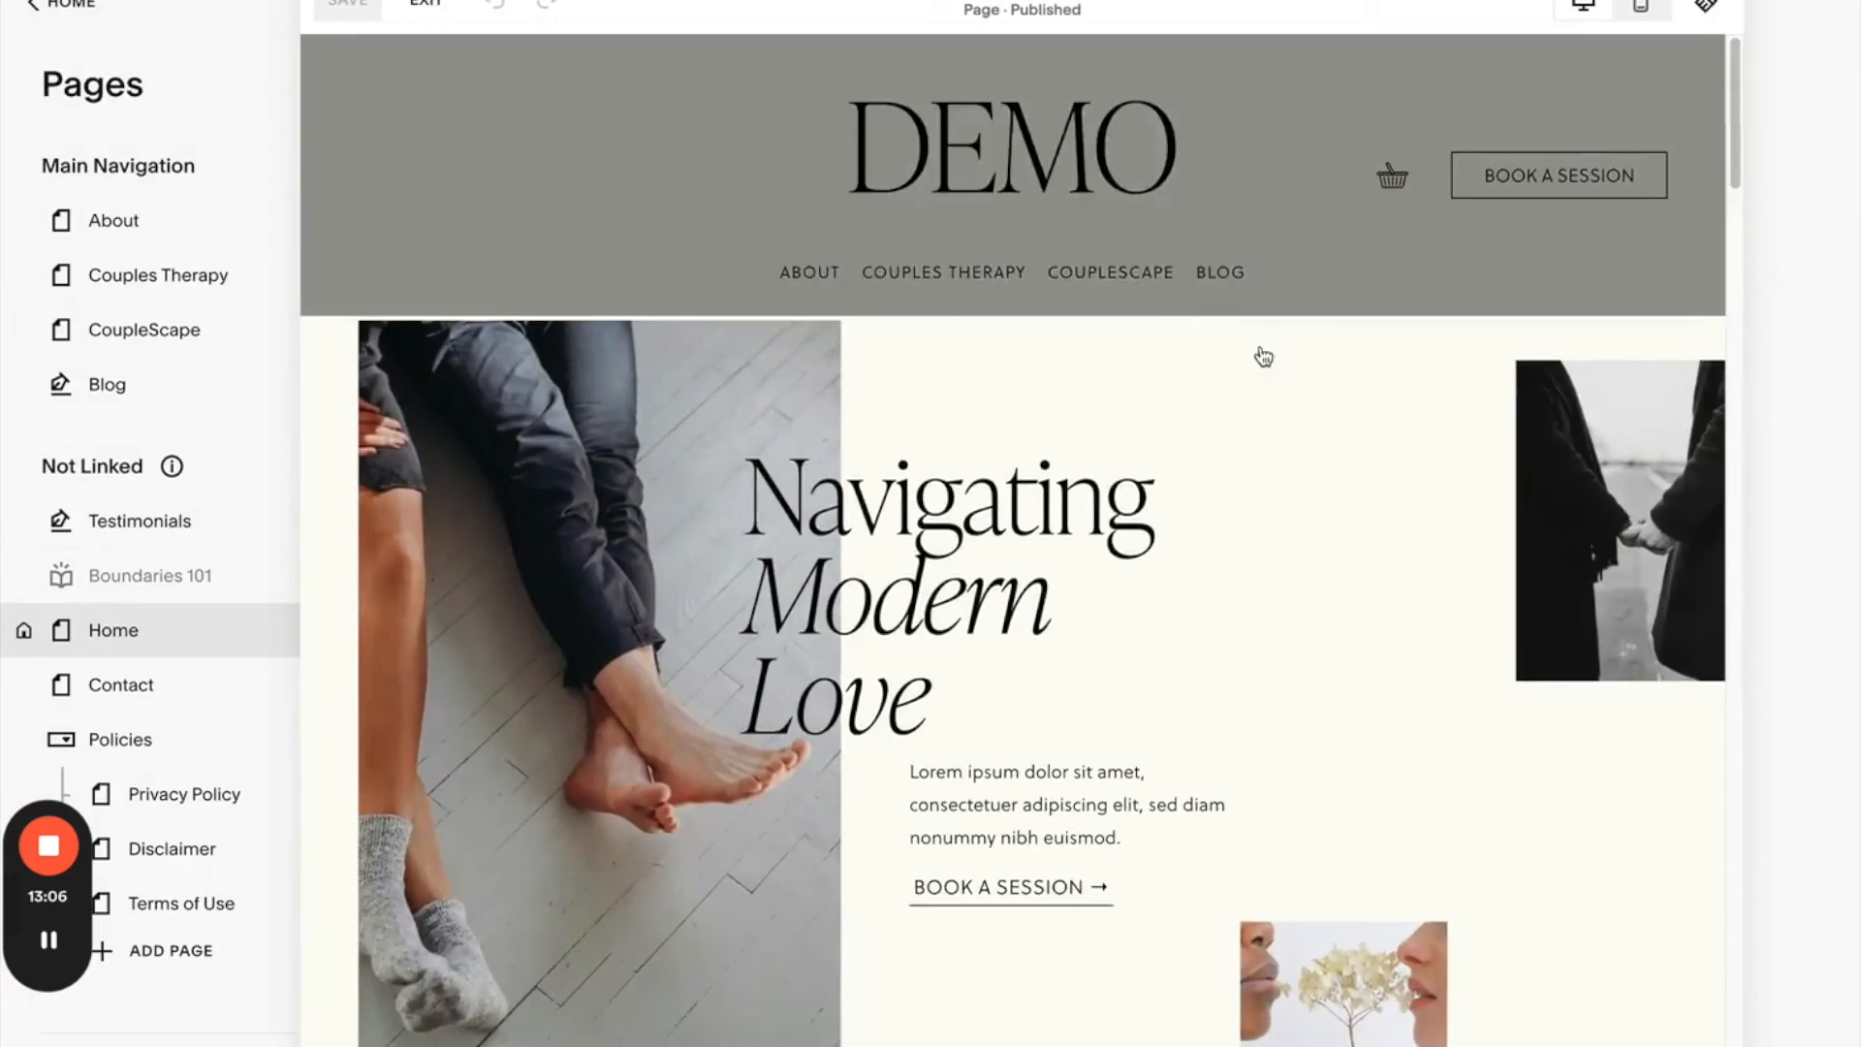
{"action": "scroll", "coordinate": [1357, 678], "scroll_direction": "down", "scroll_amount": 10}
{"action": "scroll", "coordinate": [1395, 766], "scroll_direction": "down", "scroll_amount": 20}
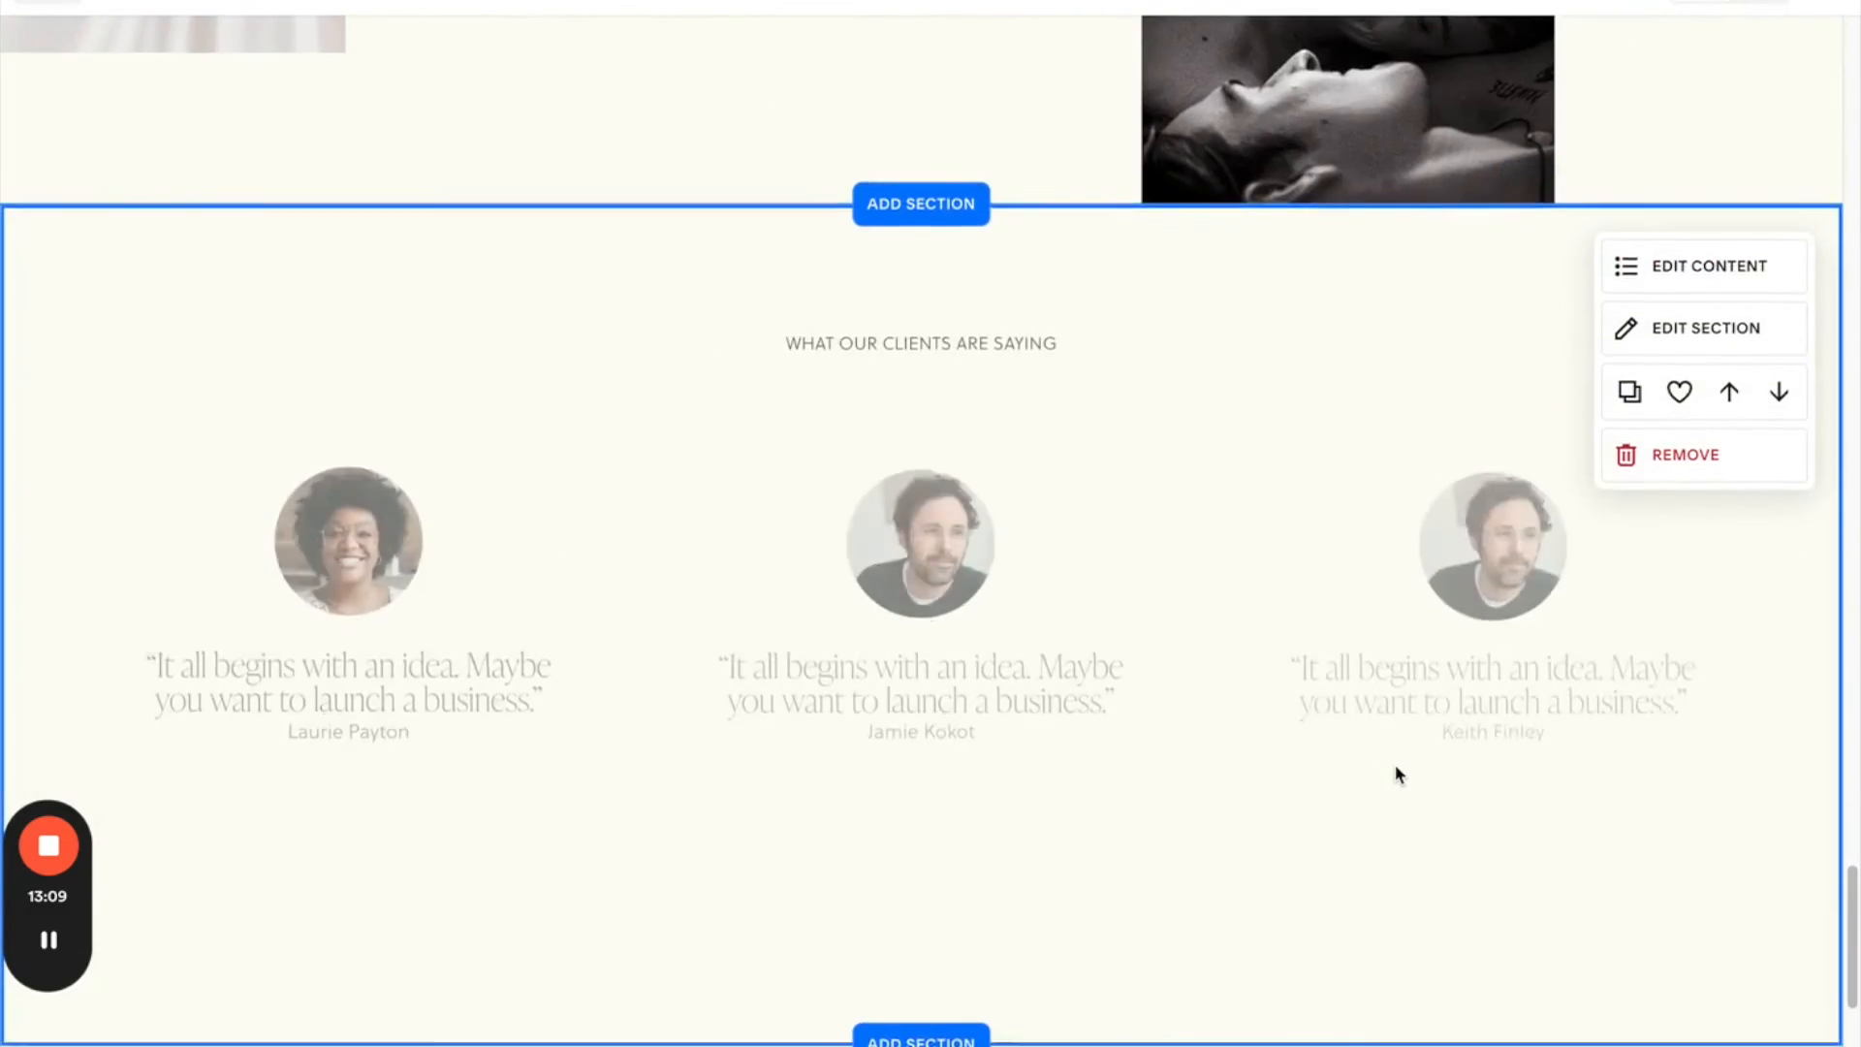
{"action": "scroll", "coordinate": [1396, 774], "scroll_direction": "up", "scroll_amount": 5}
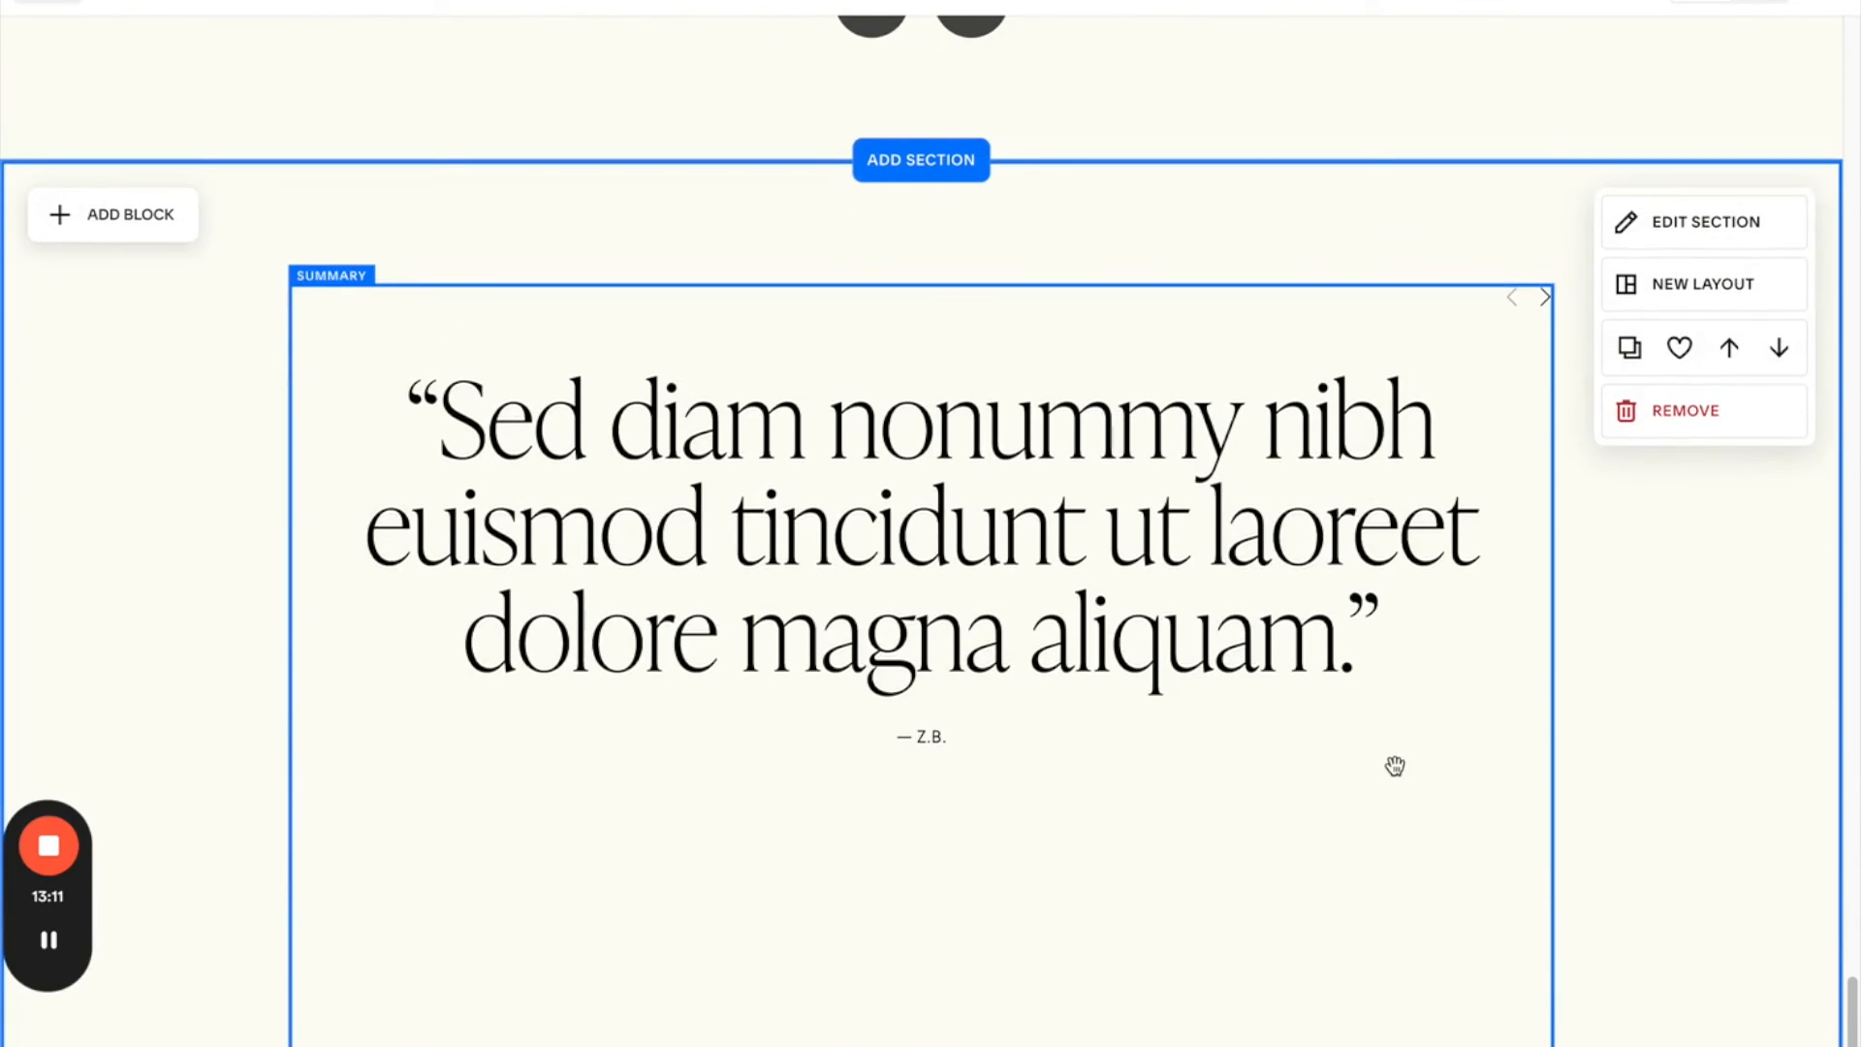
{"action": "left_click", "coordinate": [900, 445]}
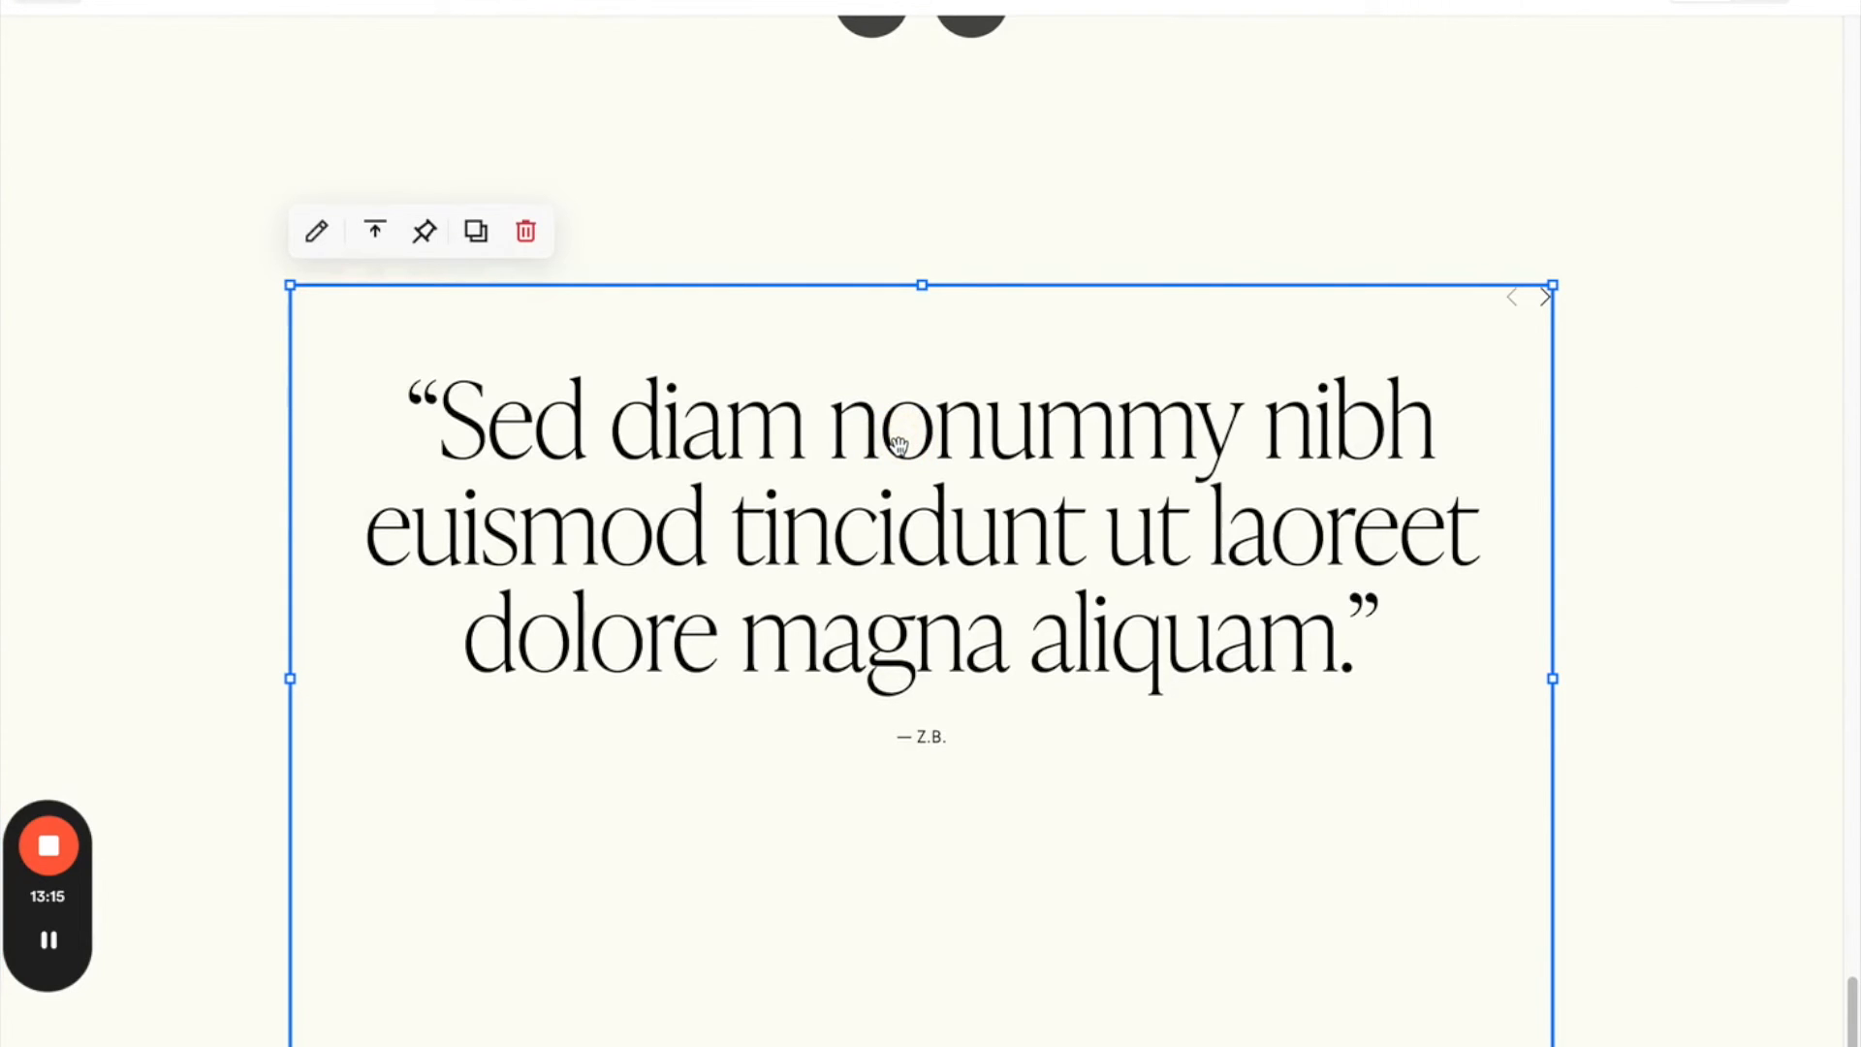
{"action": "key", "text": "super+c"}
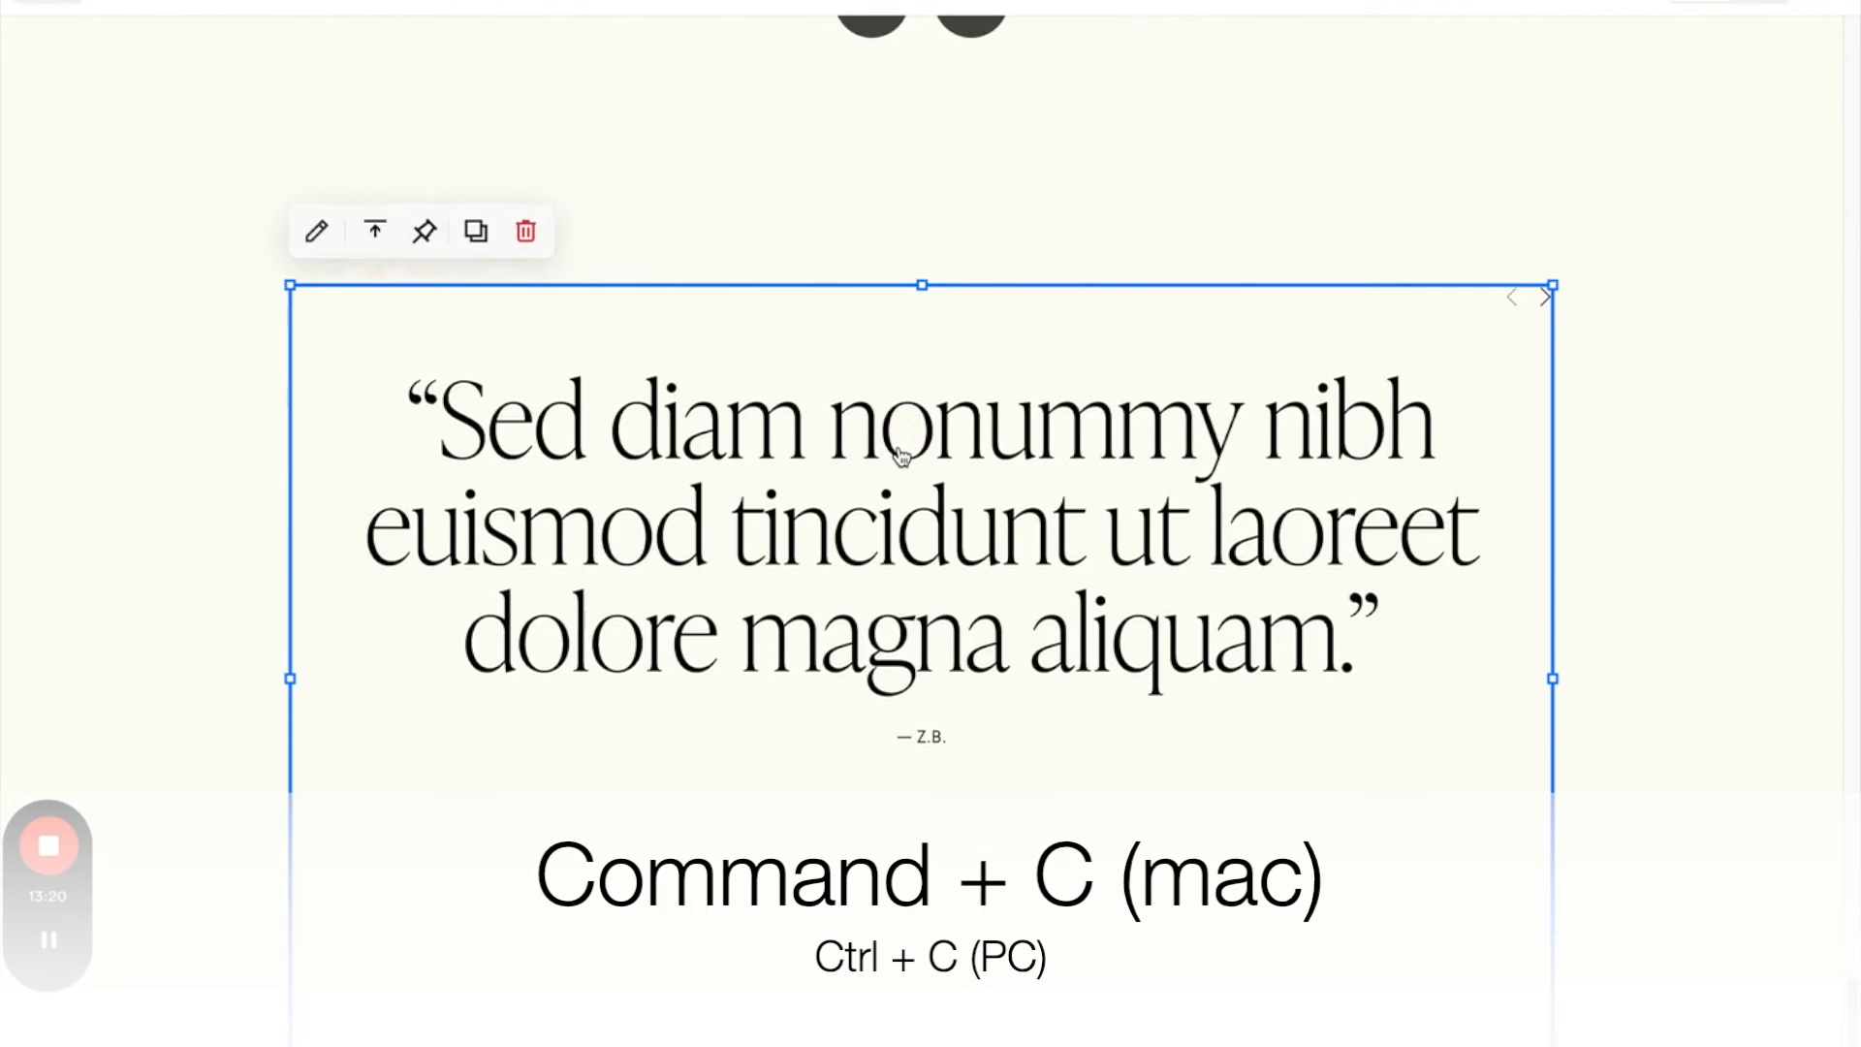
{"action": "left_click", "coordinate": [129, 1]}
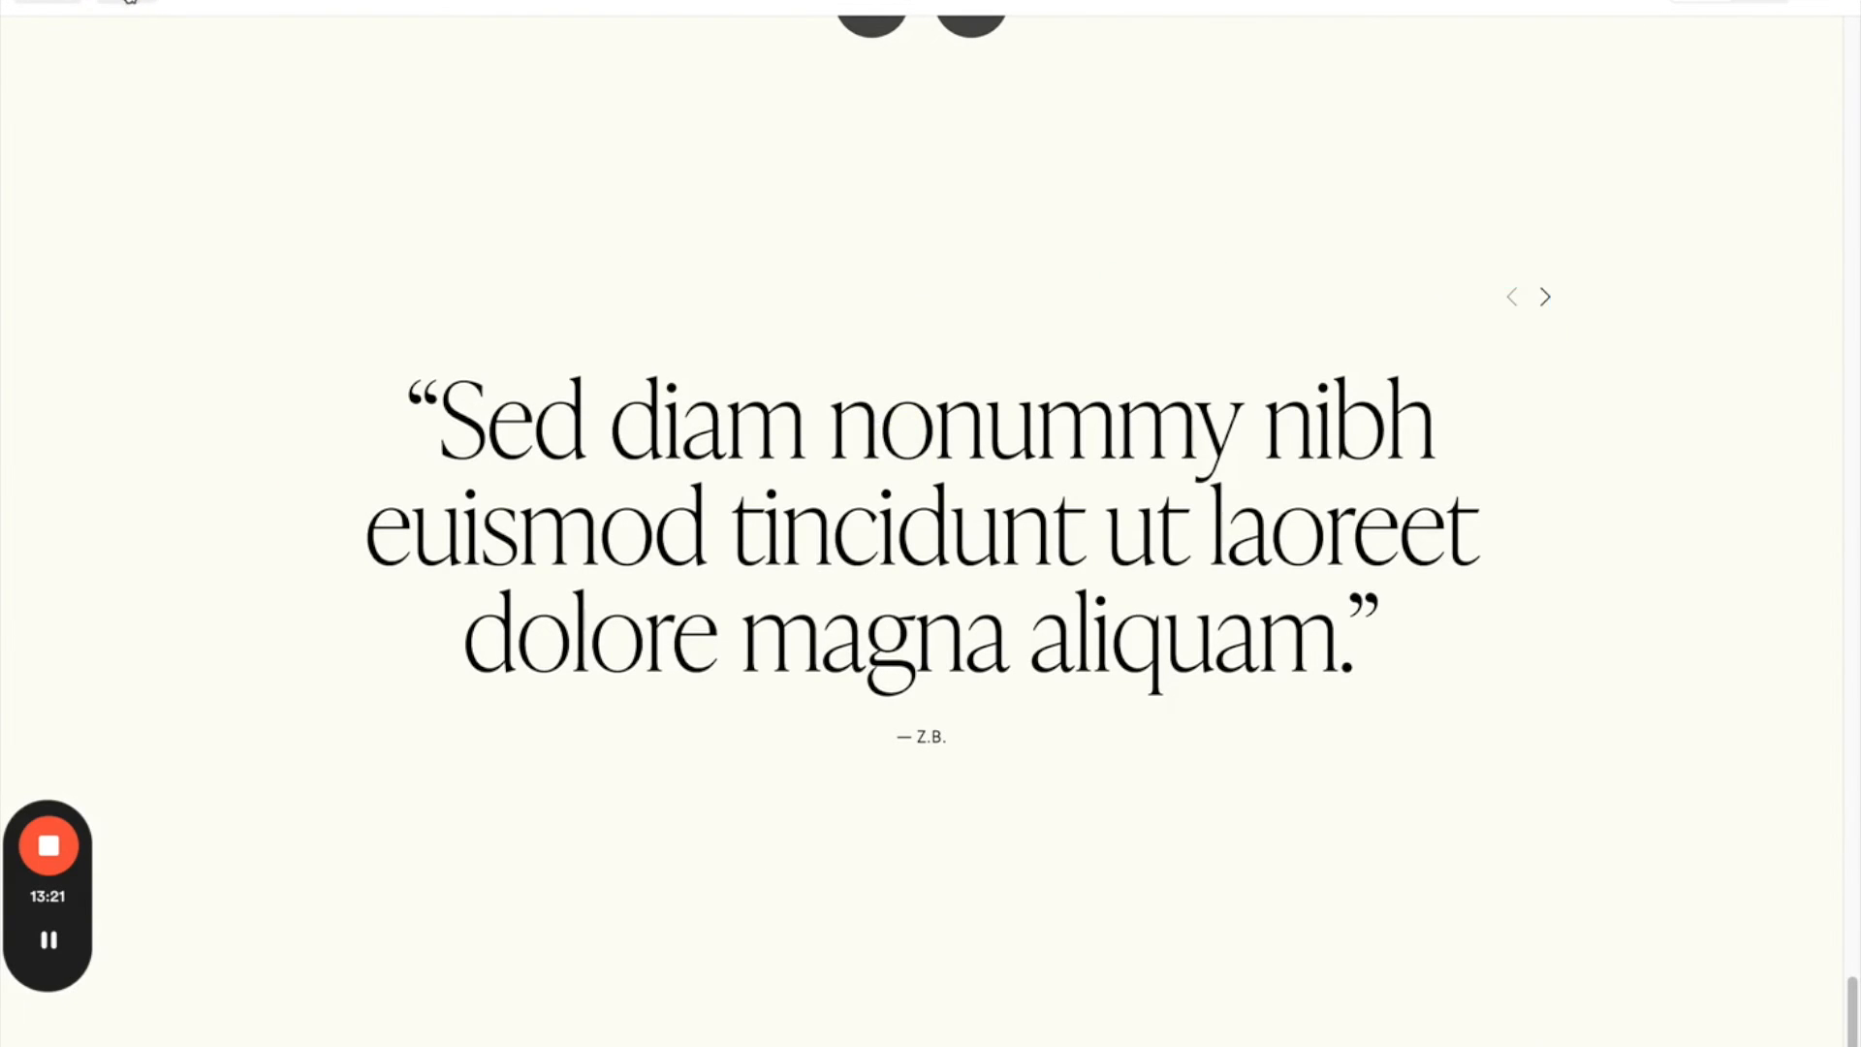
- Open the About page for editing and paste the copied Summary block into the testimonial section above the footer
{"action": "left_click", "coordinate": [225, 225]}
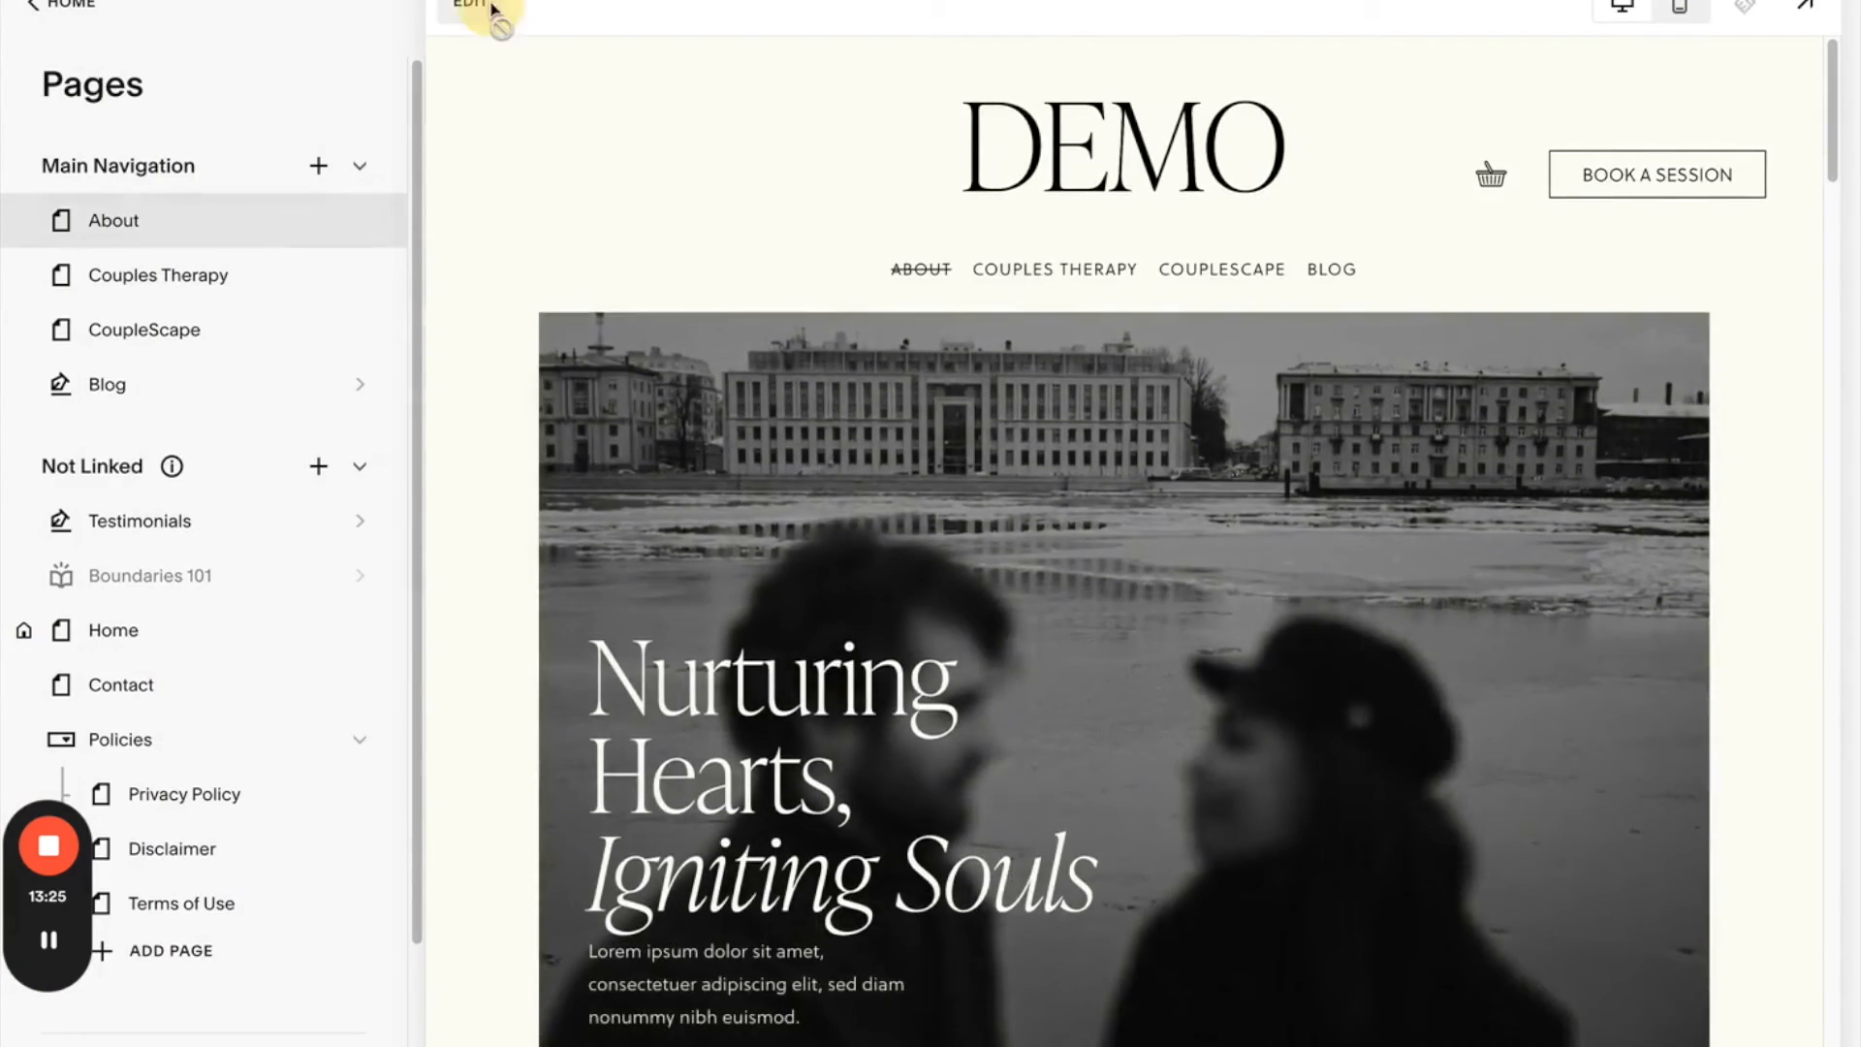
{"action": "left_click", "coordinate": [470, 6]}
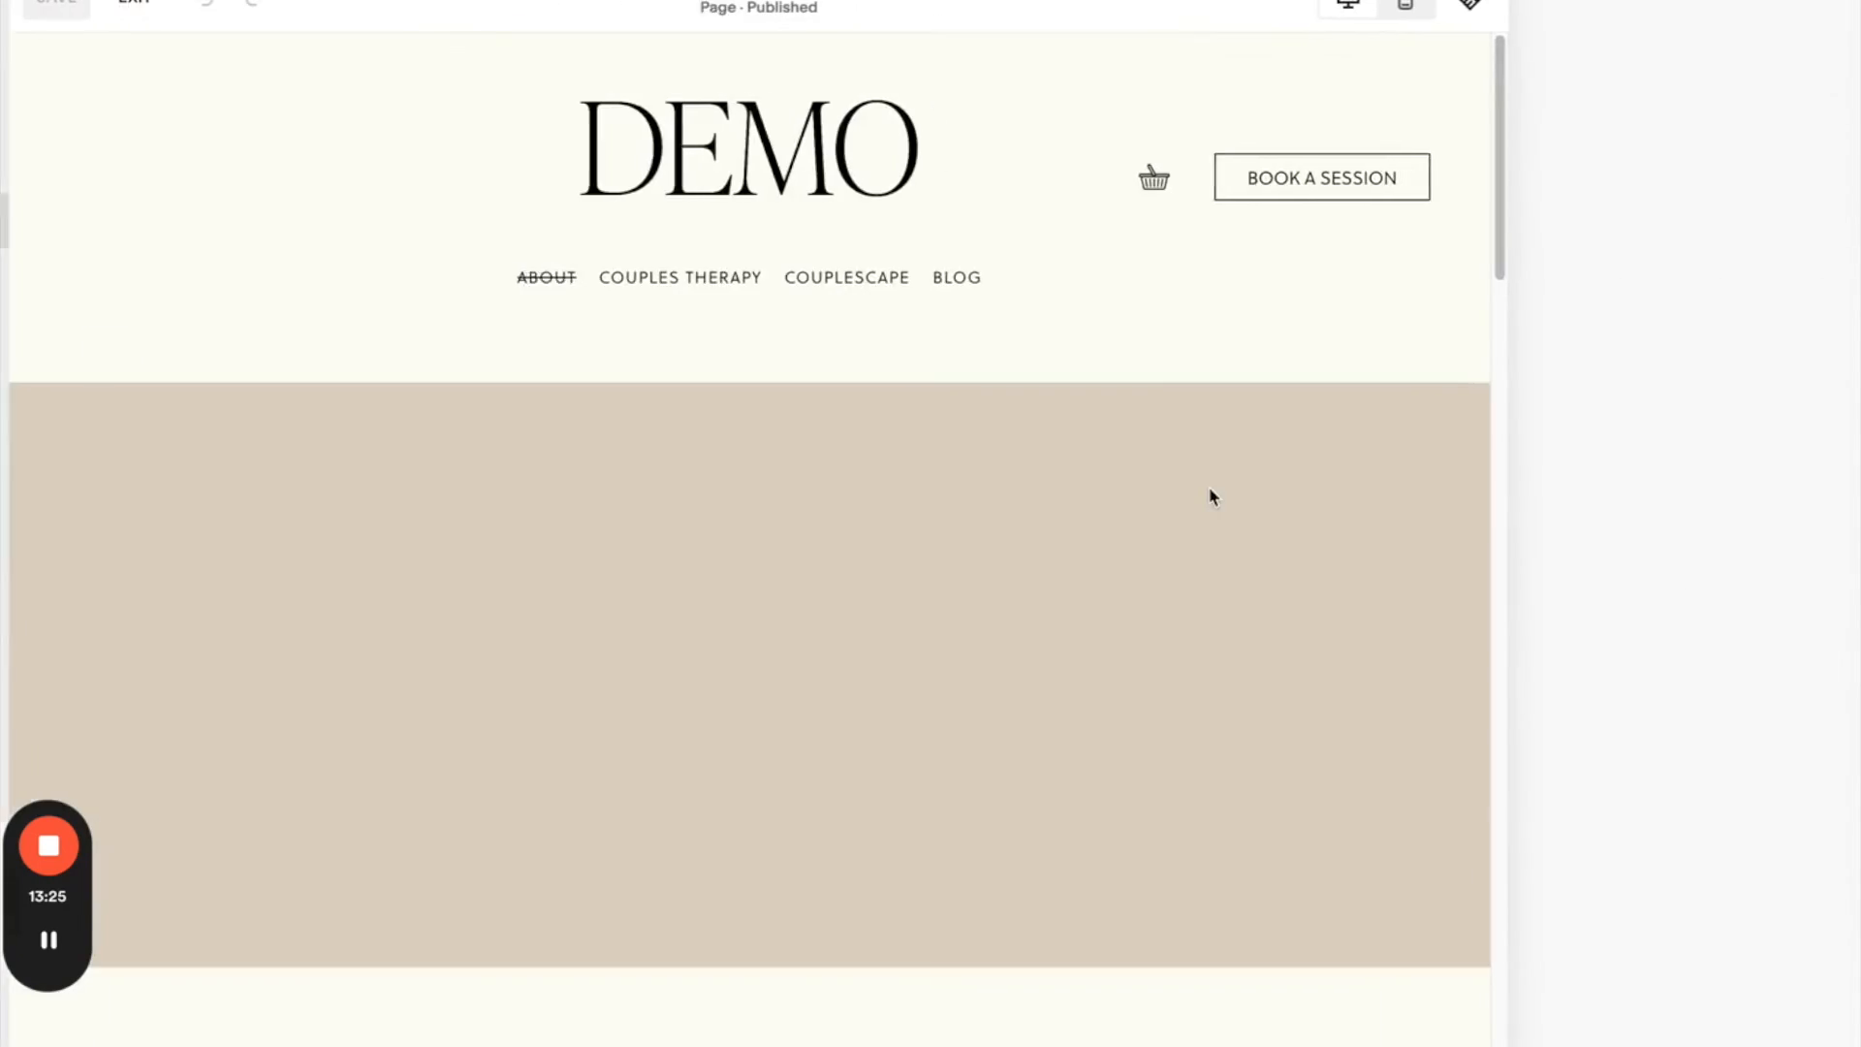
{"action": "scroll", "coordinate": [1396, 785], "scroll_direction": "down", "scroll_amount": 20}
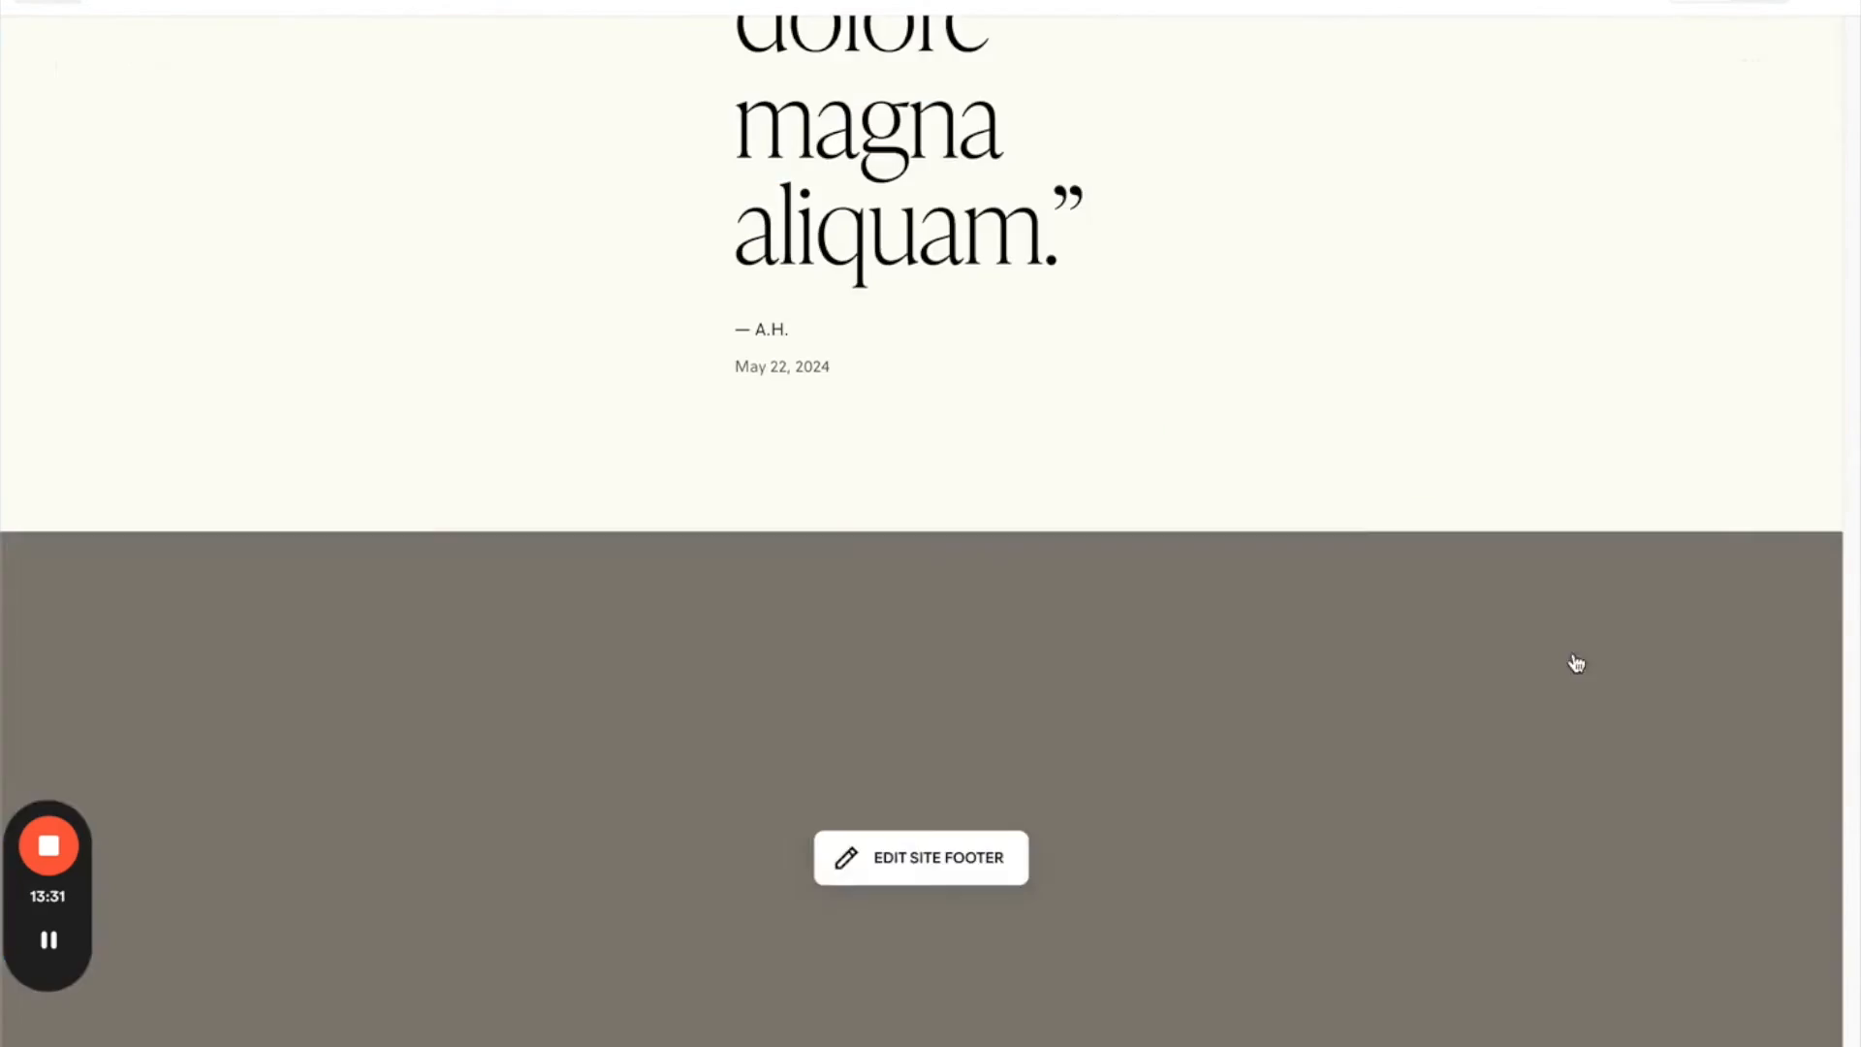
{"action": "scroll", "coordinate": [1541, 620], "scroll_direction": "up", "scroll_amount": 2}
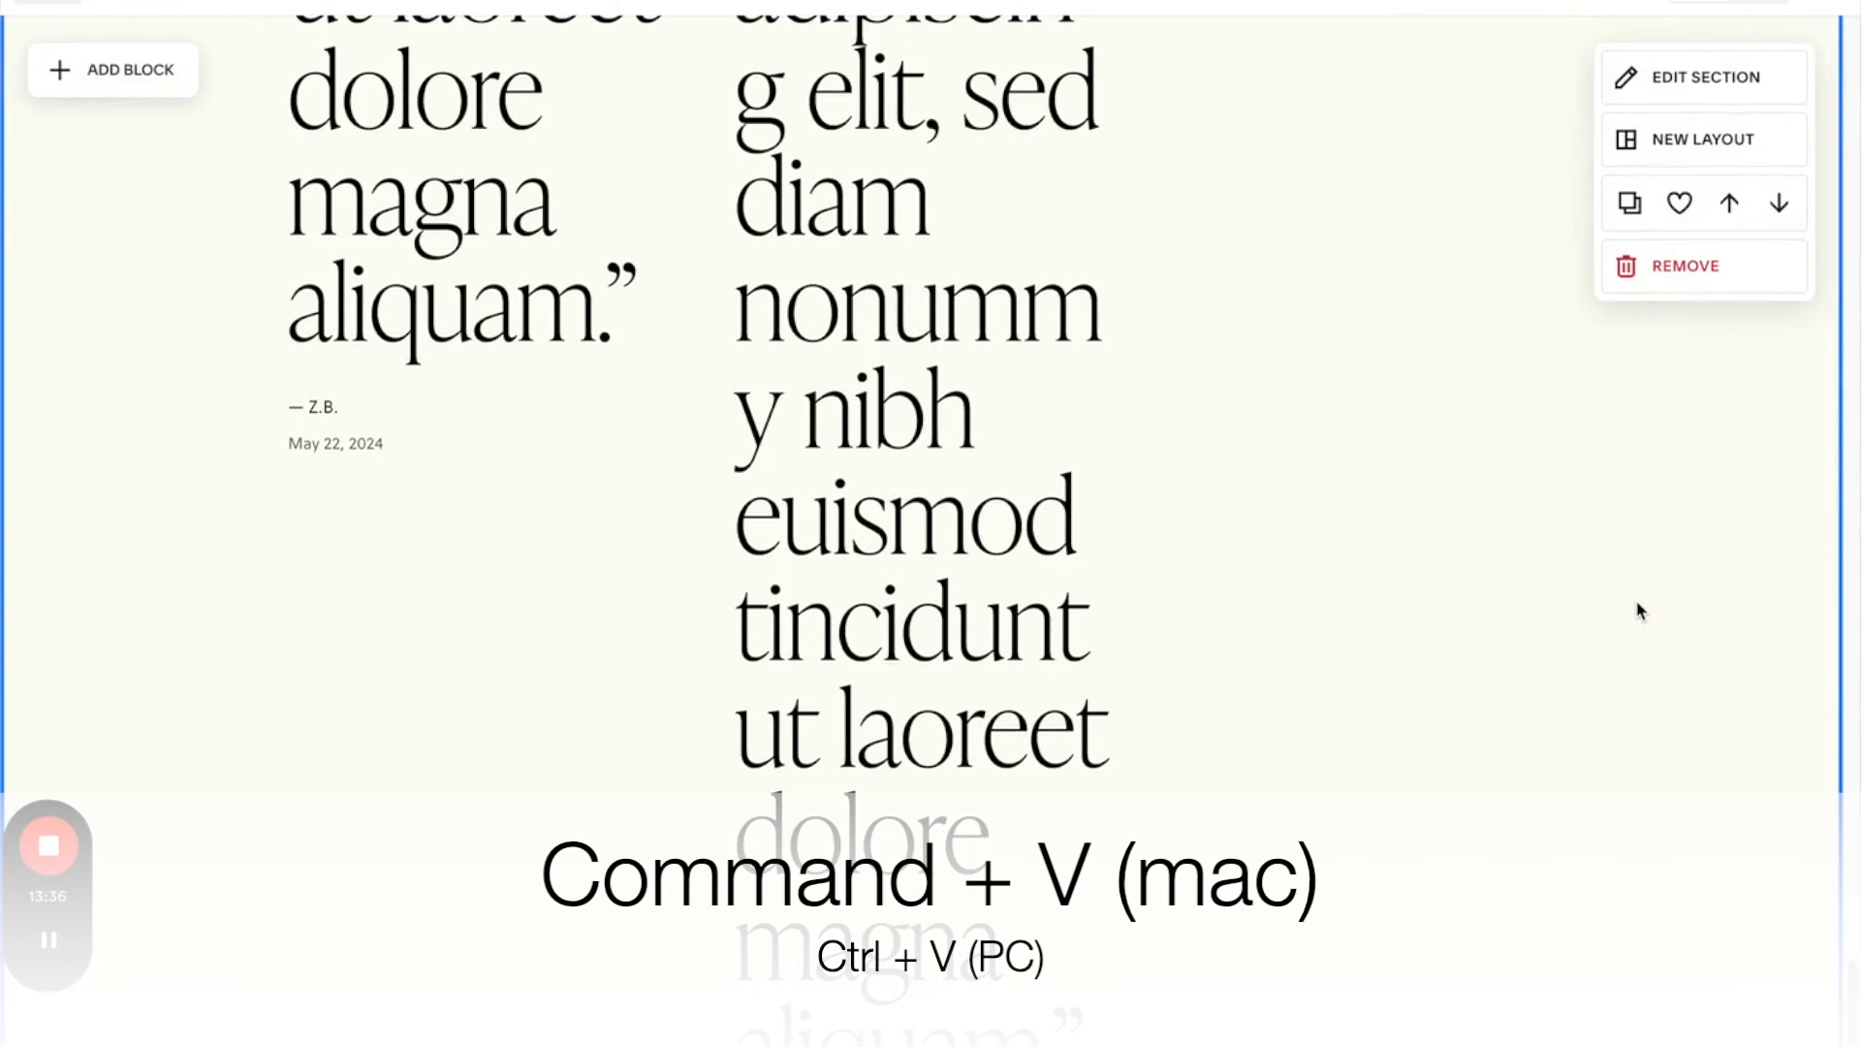
{"action": "key", "text": "super+v"}
- Delete the original unstyled Summary block showing two narrow testimonial columns from the About page section
{"action": "scroll", "coordinate": [856, 398], "scroll_direction": "up", "scroll_amount": 5}
{"action": "left_click", "coordinate": [856, 397]}
{"action": "scroll", "coordinate": [856, 398], "scroll_direction": "up", "scroll_amount": 4}
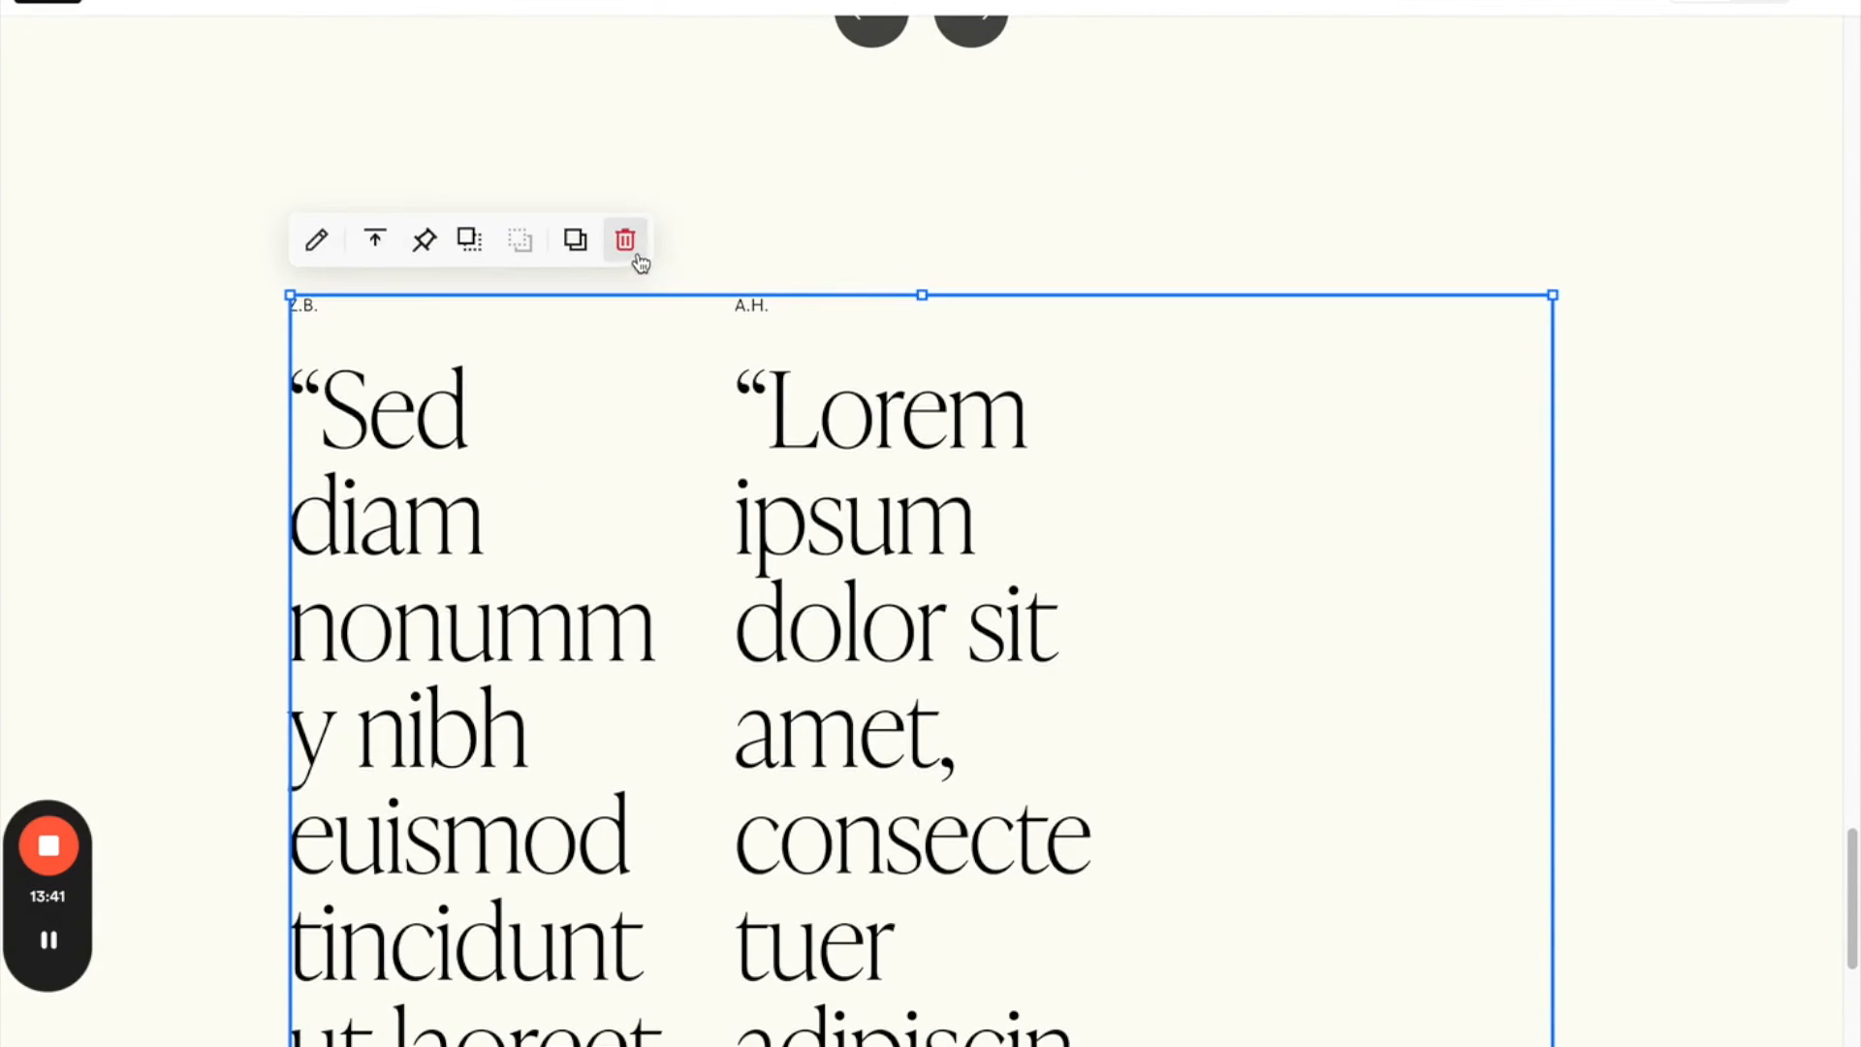
{"action": "left_click", "coordinate": [637, 256]}
- Move the pasted testimonial Summary block up to the start of its section, just below the client testimonials section
{"action": "scroll", "coordinate": [914, 403], "scroll_direction": "down", "scroll_amount": 2}
{"action": "left_click", "coordinate": [998, 665]}
{"action": "left_click_drag", "start_coordinate": [997, 665], "coordinate": [1023, 255]}
{"action": "scroll", "coordinate": [1020, 262], "scroll_direction": "up", "scroll_amount": 5}
{"action": "left_click_drag", "start_coordinate": [990, 819], "coordinate": [987, 391]}
{"action": "left_click_drag", "start_coordinate": [932, 746], "coordinate": [937, 620]}
- Reduce the empty space beneath the testimonial slider by shortening its section, then save and exit the About page editor
{"action": "left_click", "coordinate": [1033, 987]}
{"action": "scroll", "coordinate": [1035, 991], "scroll_direction": "down", "scroll_amount": 4}
{"action": "scroll", "coordinate": [1041, 996], "scroll_direction": "down", "scroll_amount": 8}
{"action": "left_click_drag", "start_coordinate": [1545, 523], "coordinate": [1539, 132]}
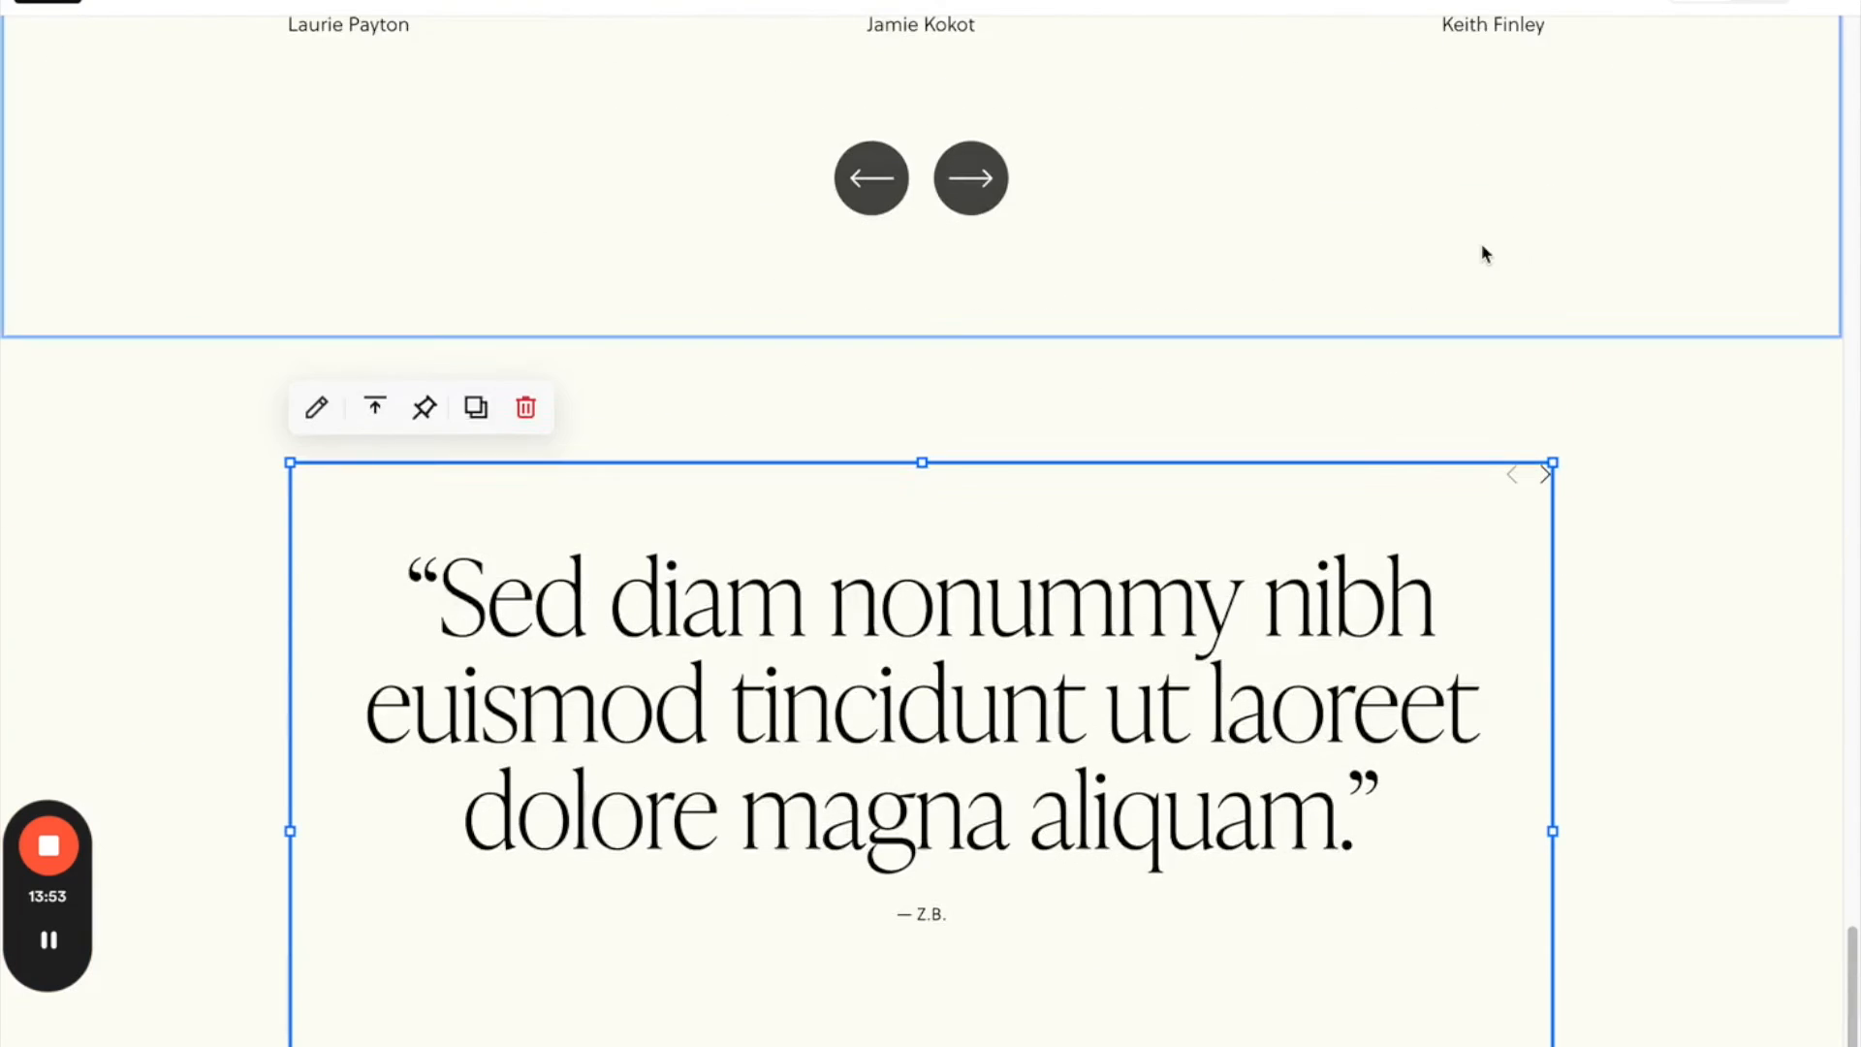
{"action": "scroll", "coordinate": [1483, 249], "scroll_direction": "down", "scroll_amount": 4}
{"action": "left_click", "coordinate": [224, 429]}
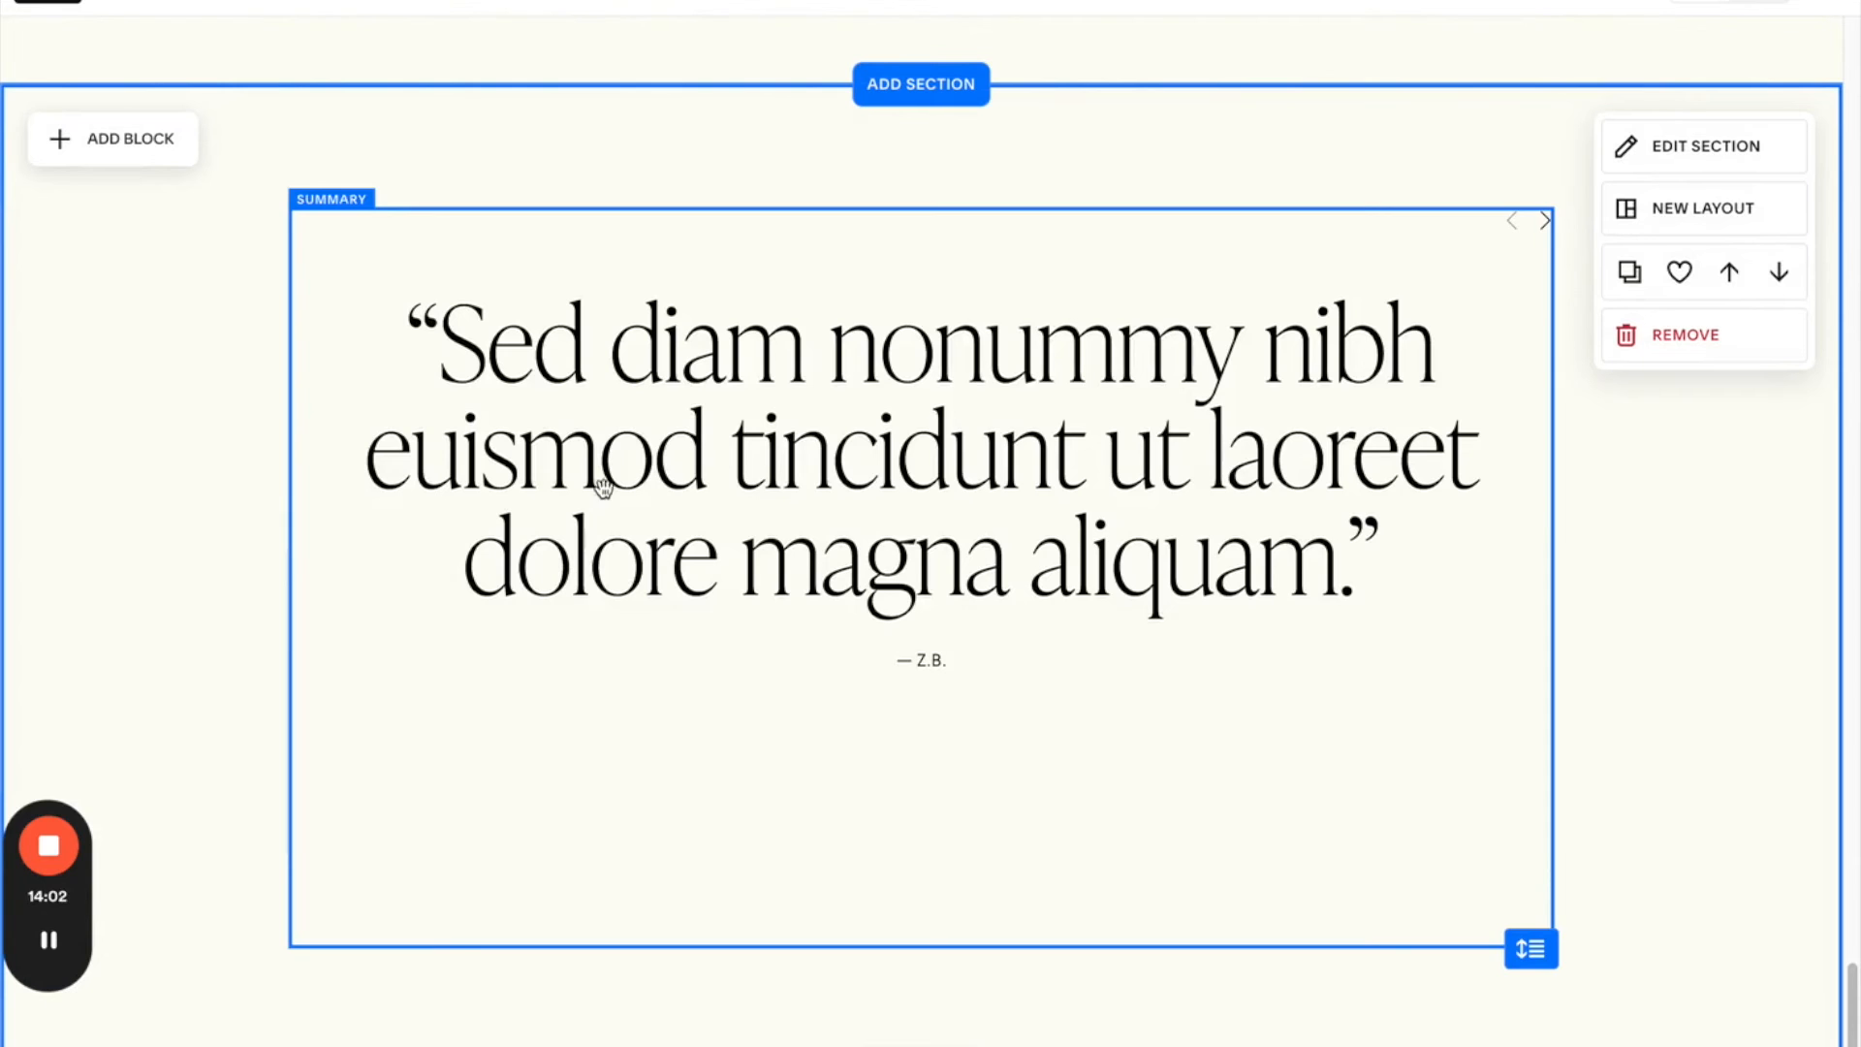
{"action": "left_click", "coordinate": [116, 8]}
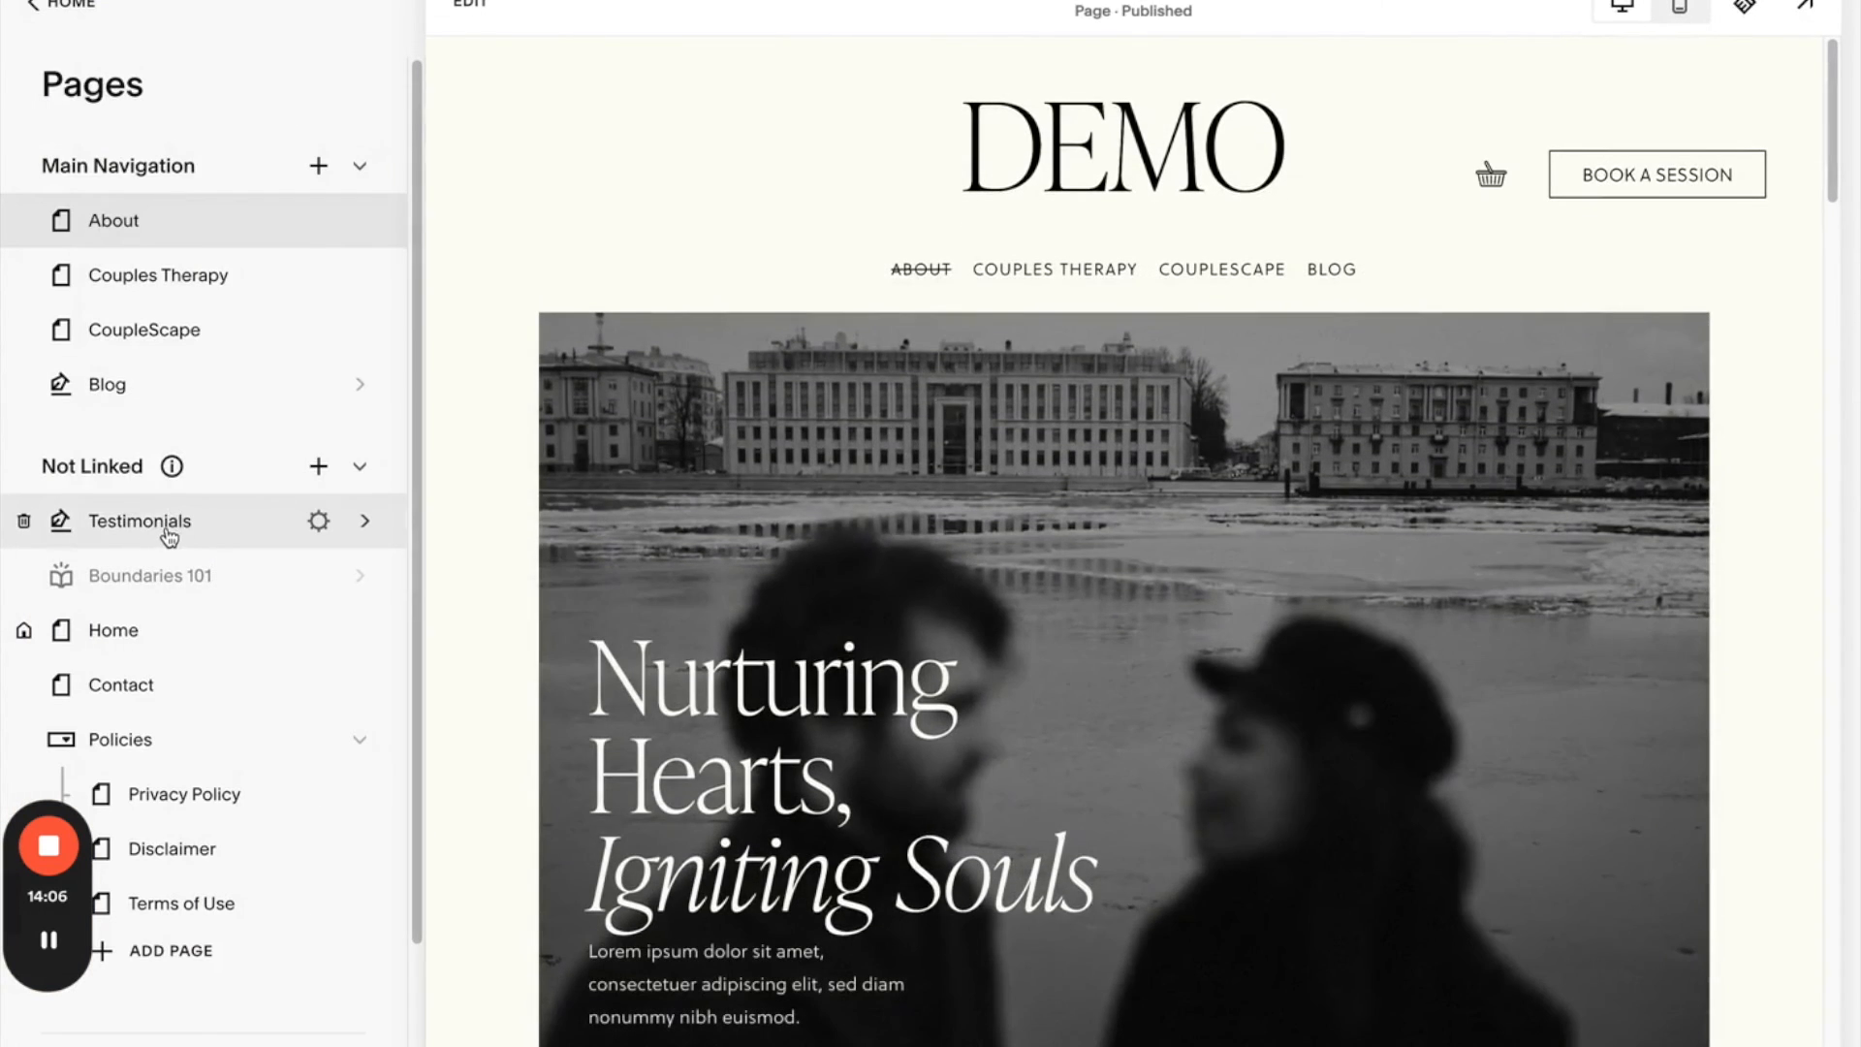
- Duplicate the Z.B. post in the Testimonials blog, give the copy the title L.M. and a new excerpt quote, and publish it
{"action": "left_click", "coordinate": [167, 528]}
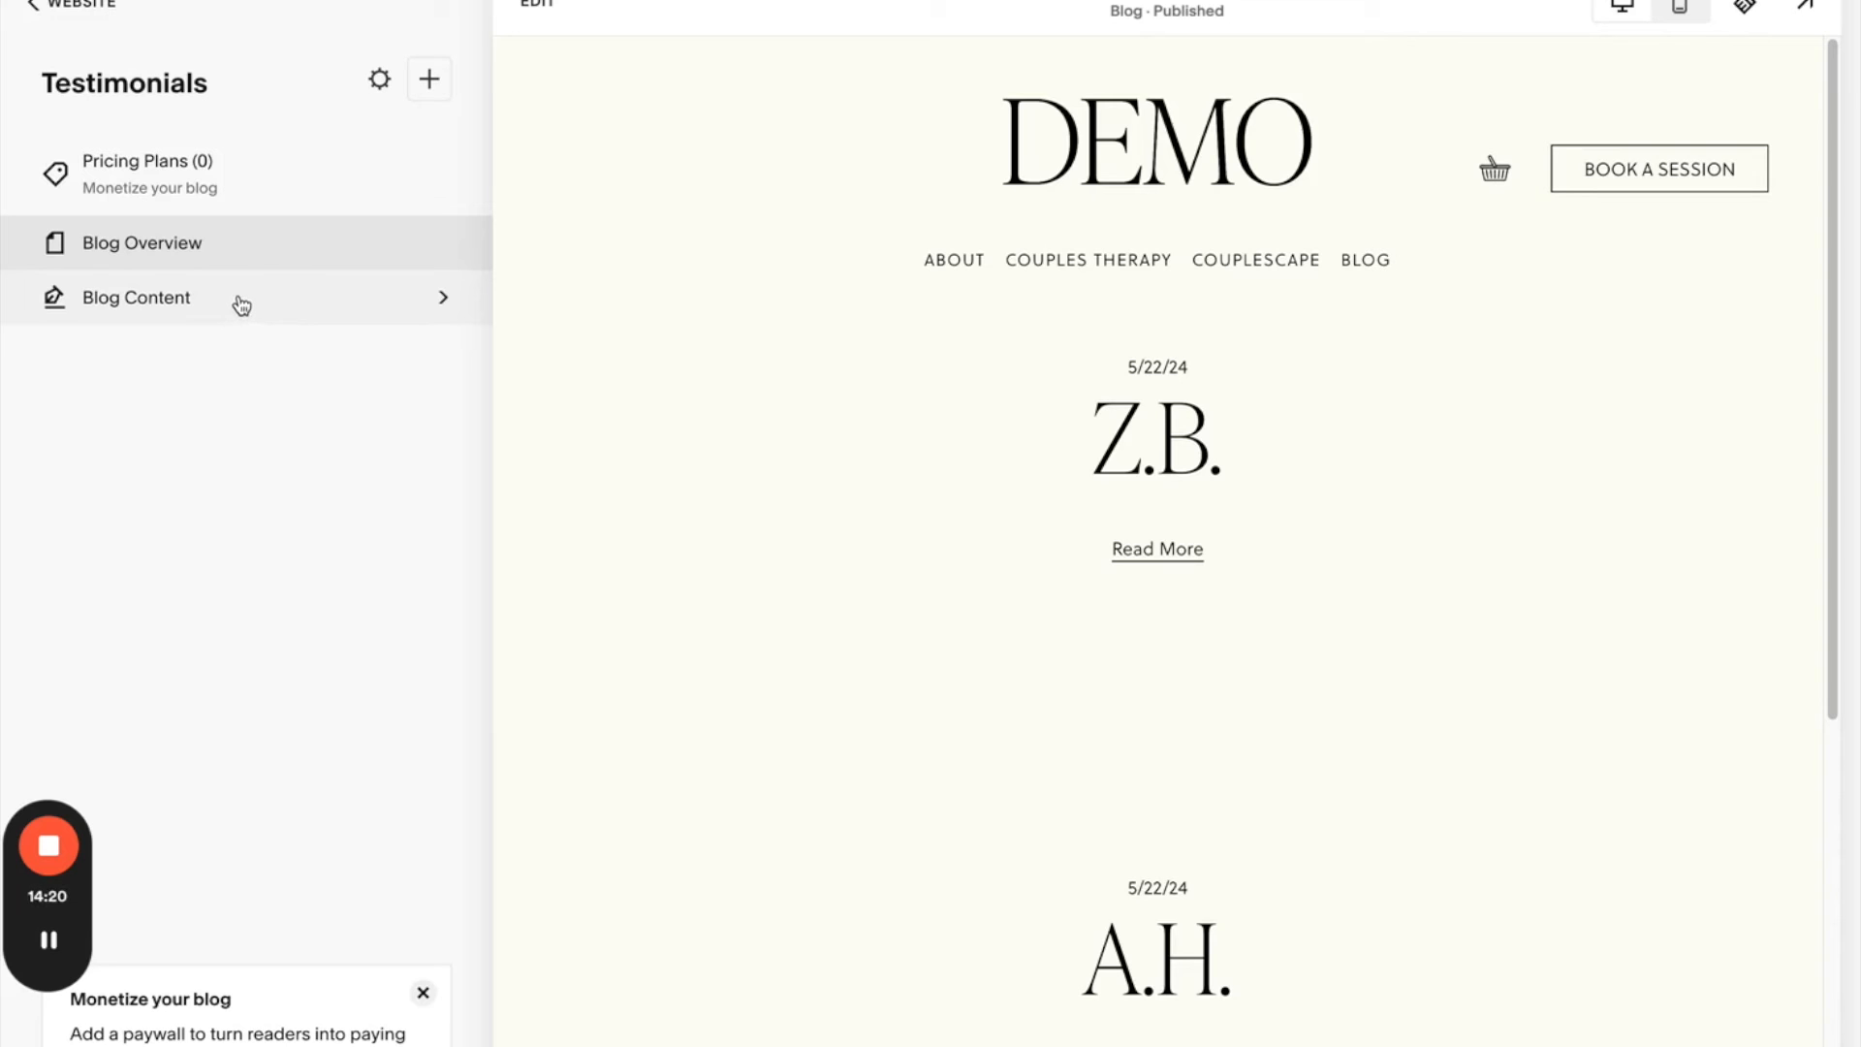
{"action": "left_click", "coordinate": [244, 305]}
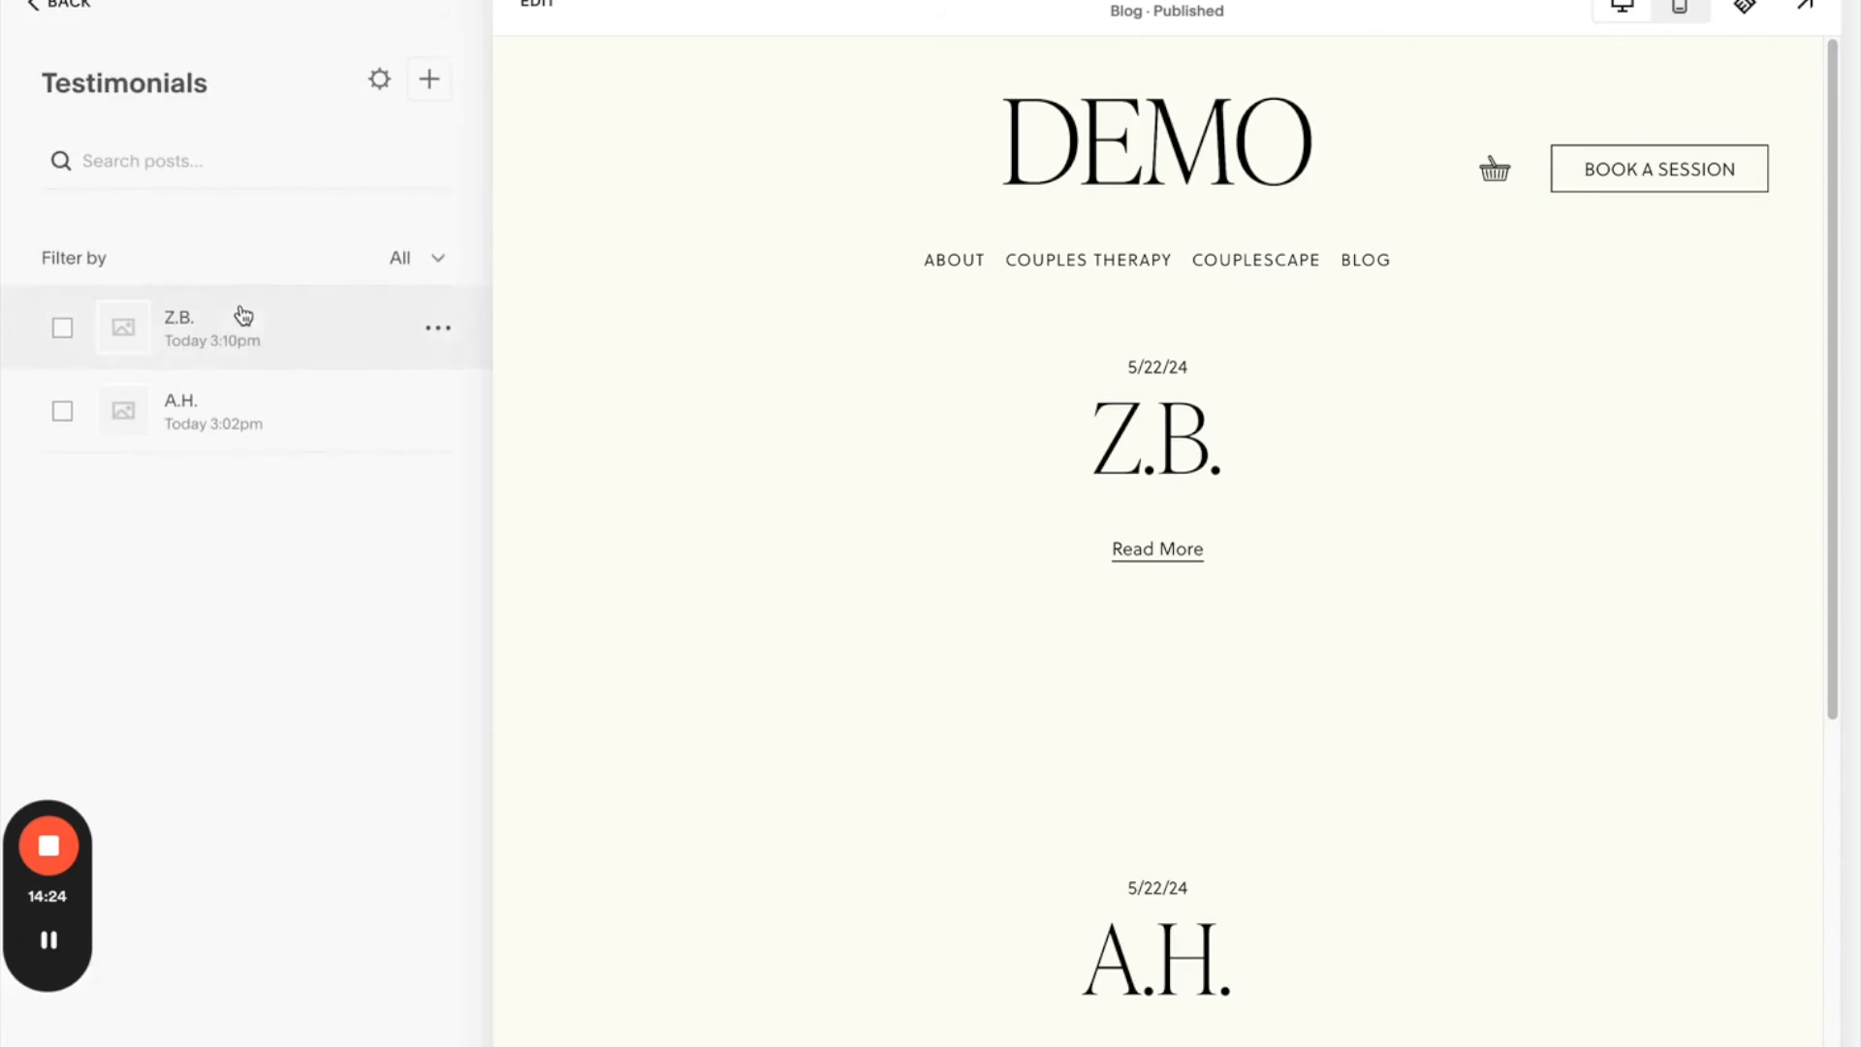
{"action": "left_click", "coordinate": [443, 327]}
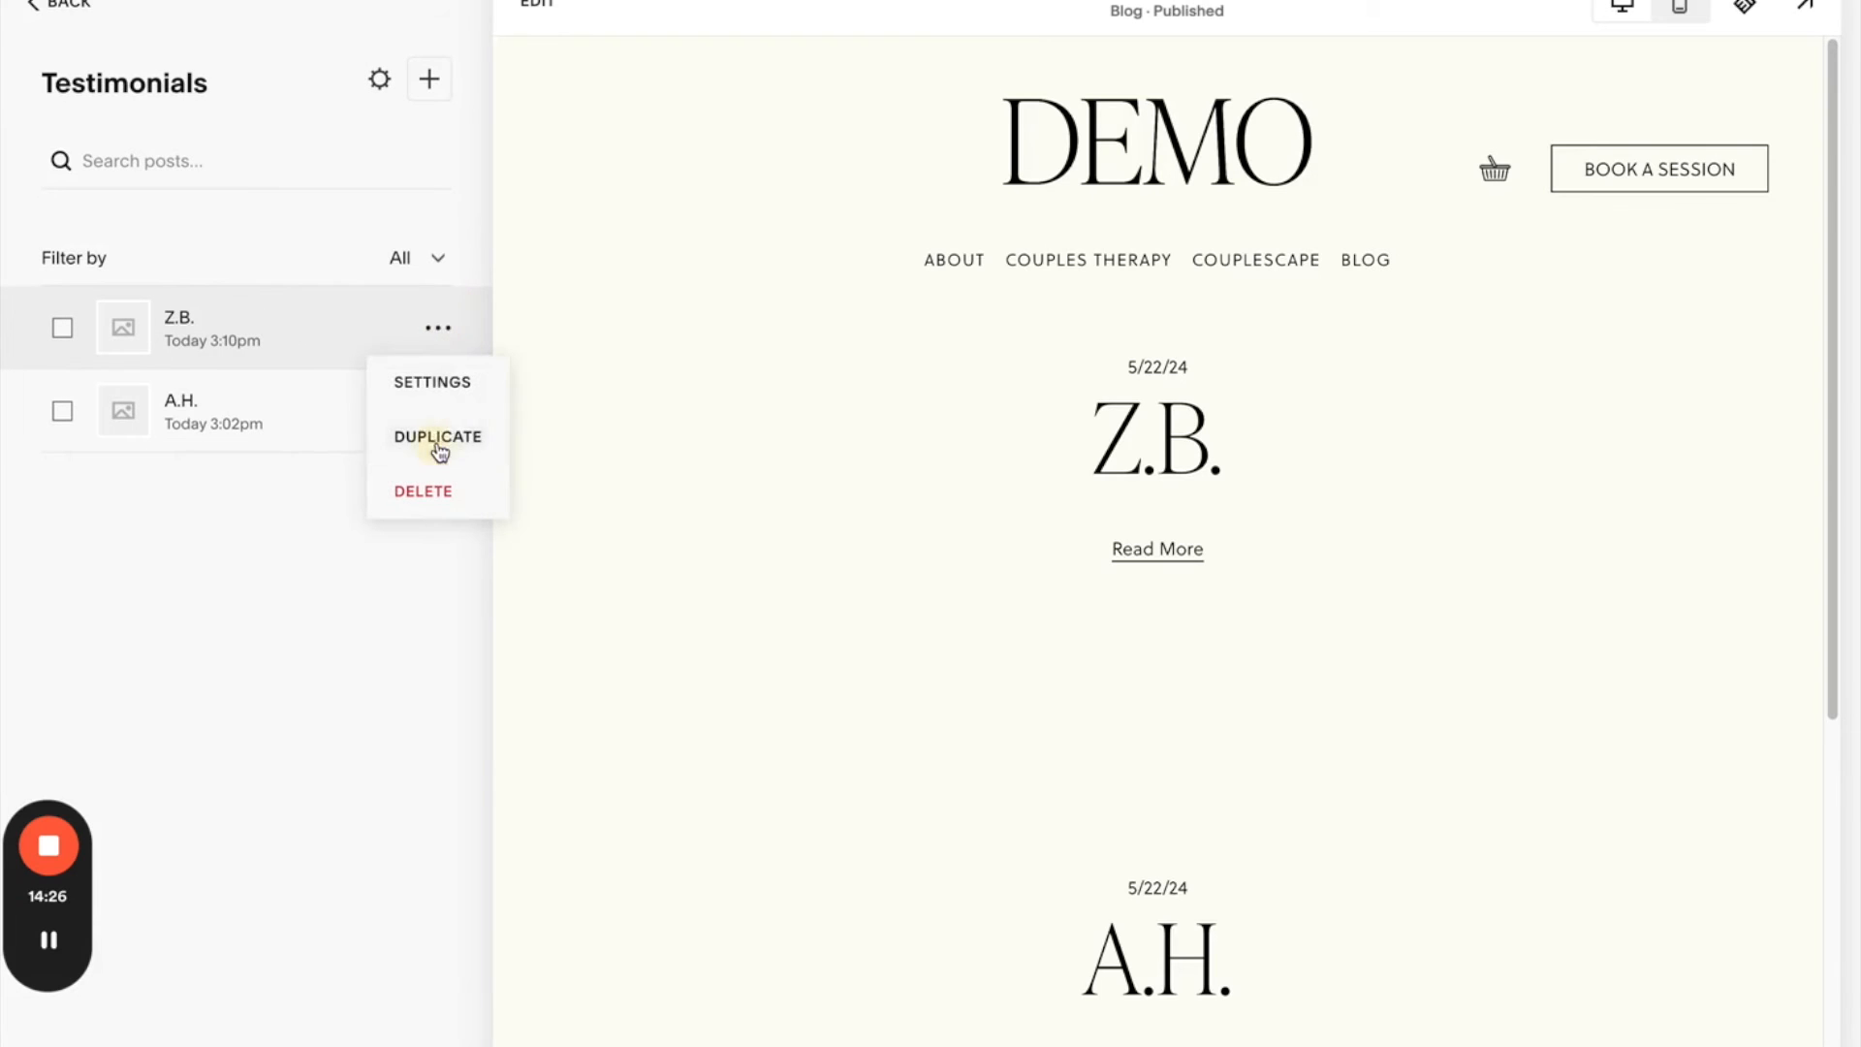
{"action": "left_click", "coordinate": [438, 437]}
{"action": "left_click", "coordinate": [441, 328]}
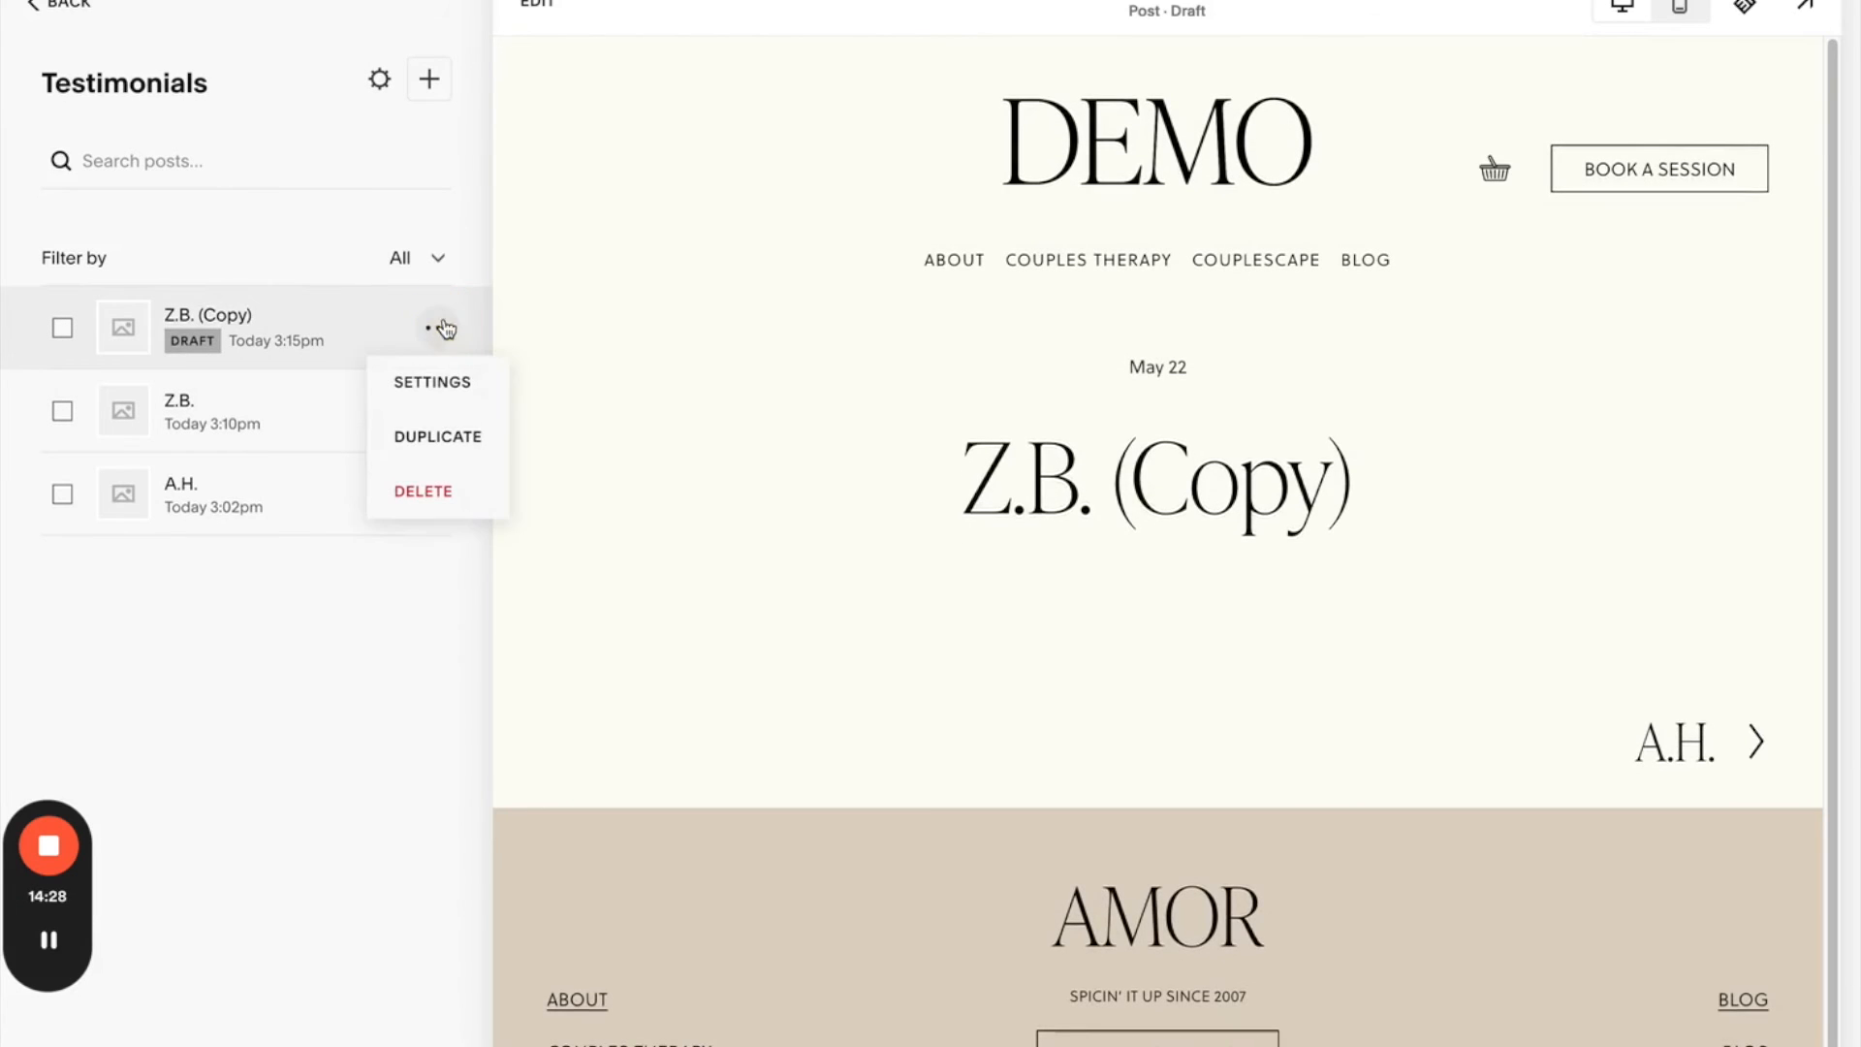
{"action": "left_click", "coordinate": [445, 378]}
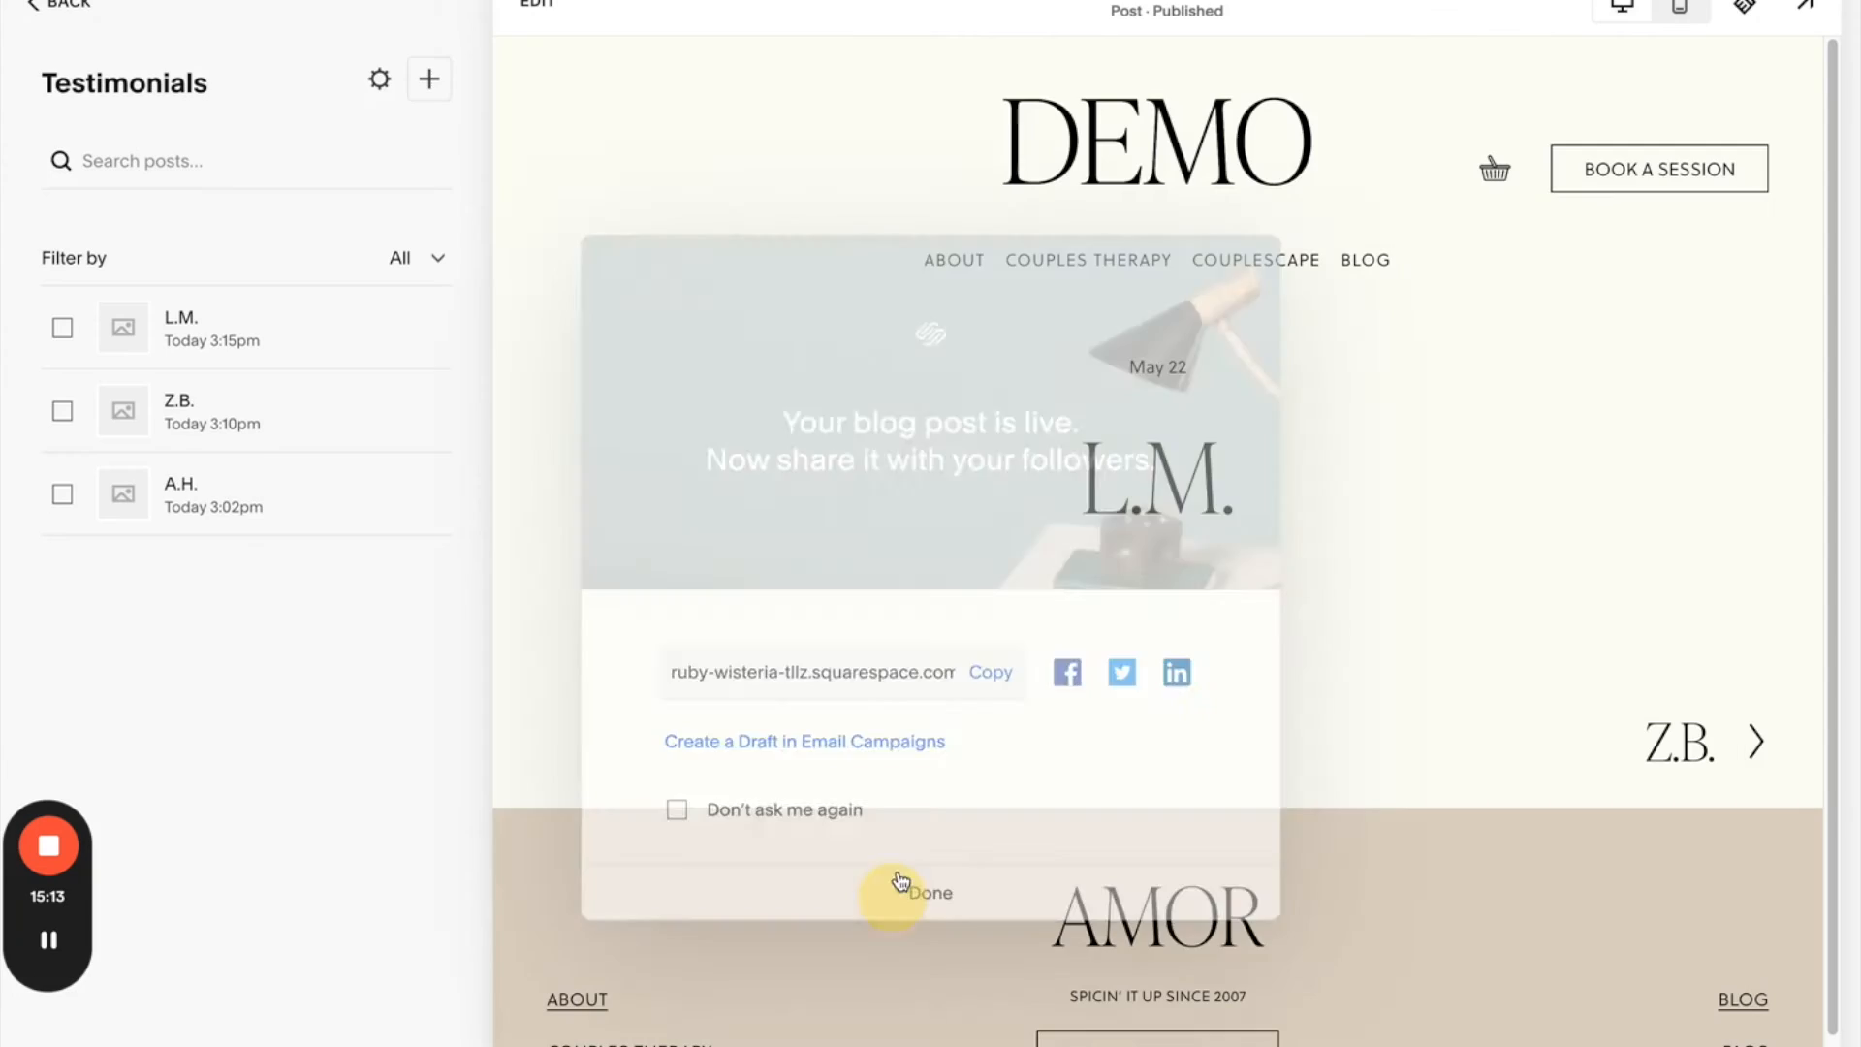
{"action": "left_click", "coordinate": [900, 882]}
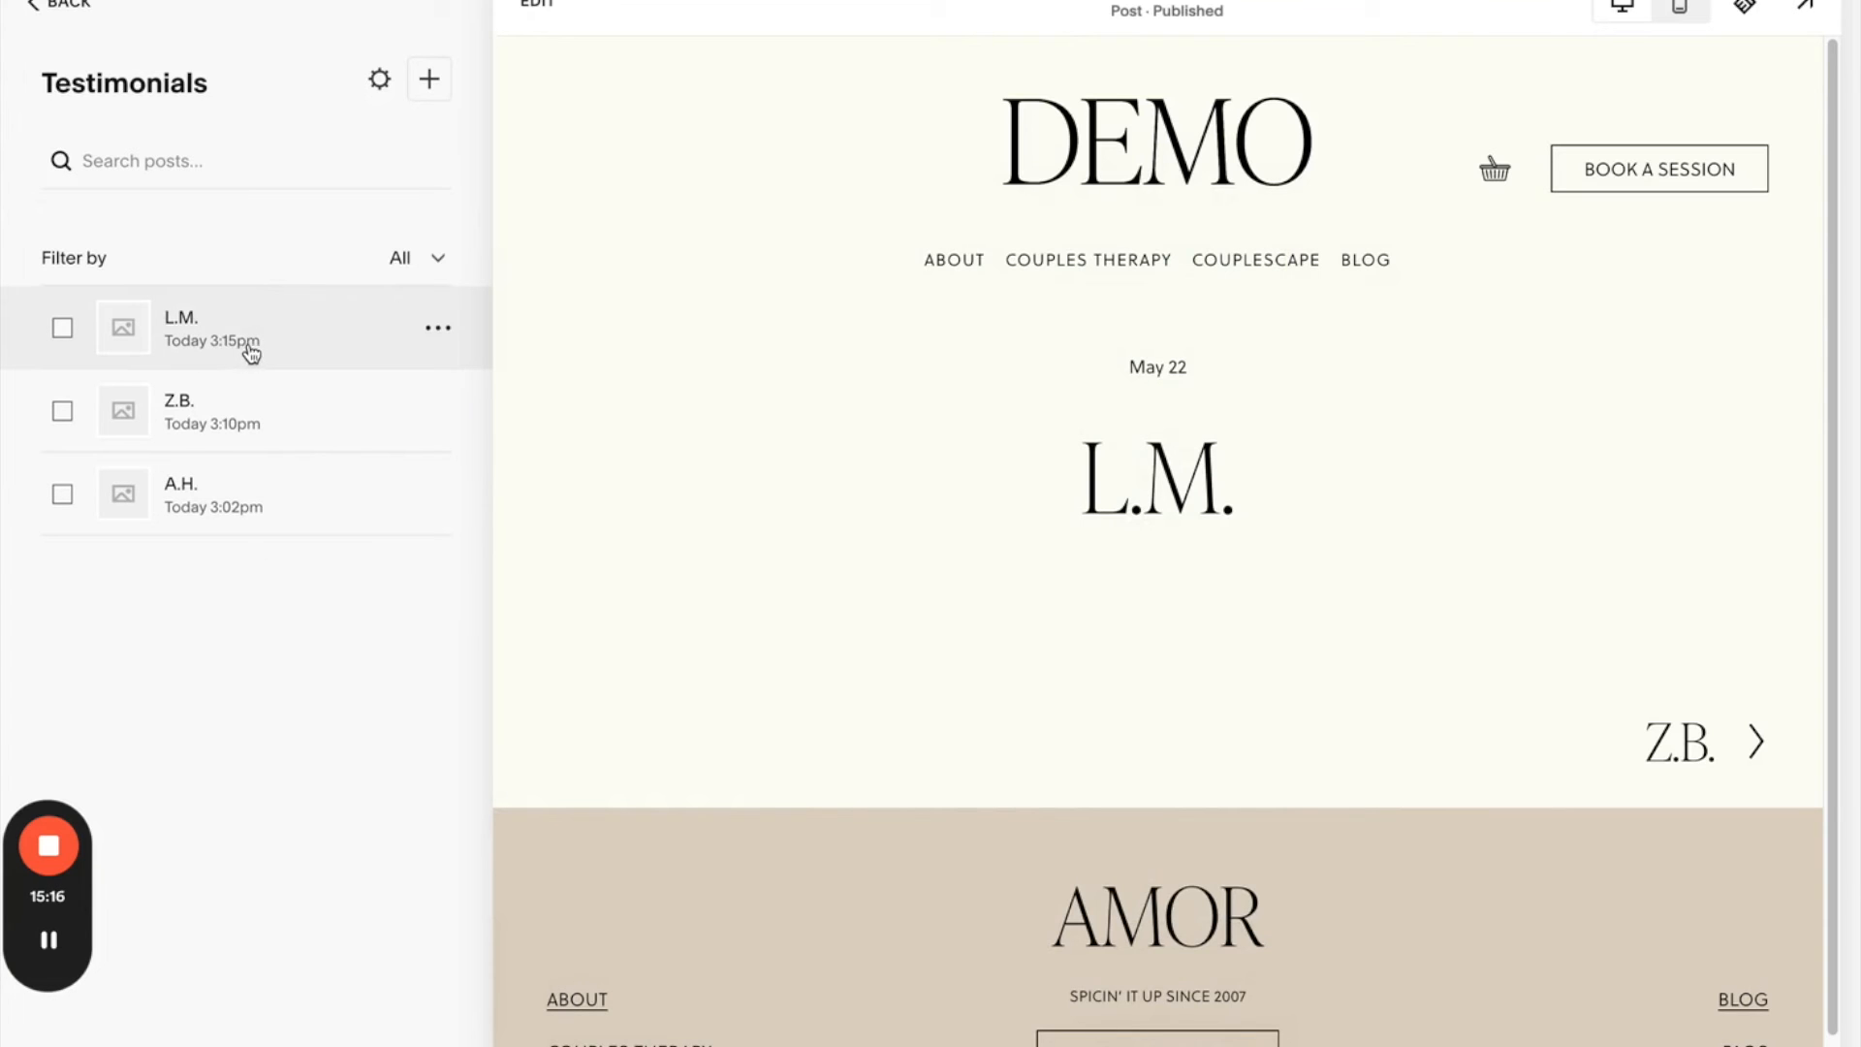
- Return to the pages list, preview the Home page full screen, and advance its testimonial slider through the quotes
{"action": "left_click", "coordinate": [82, 24]}
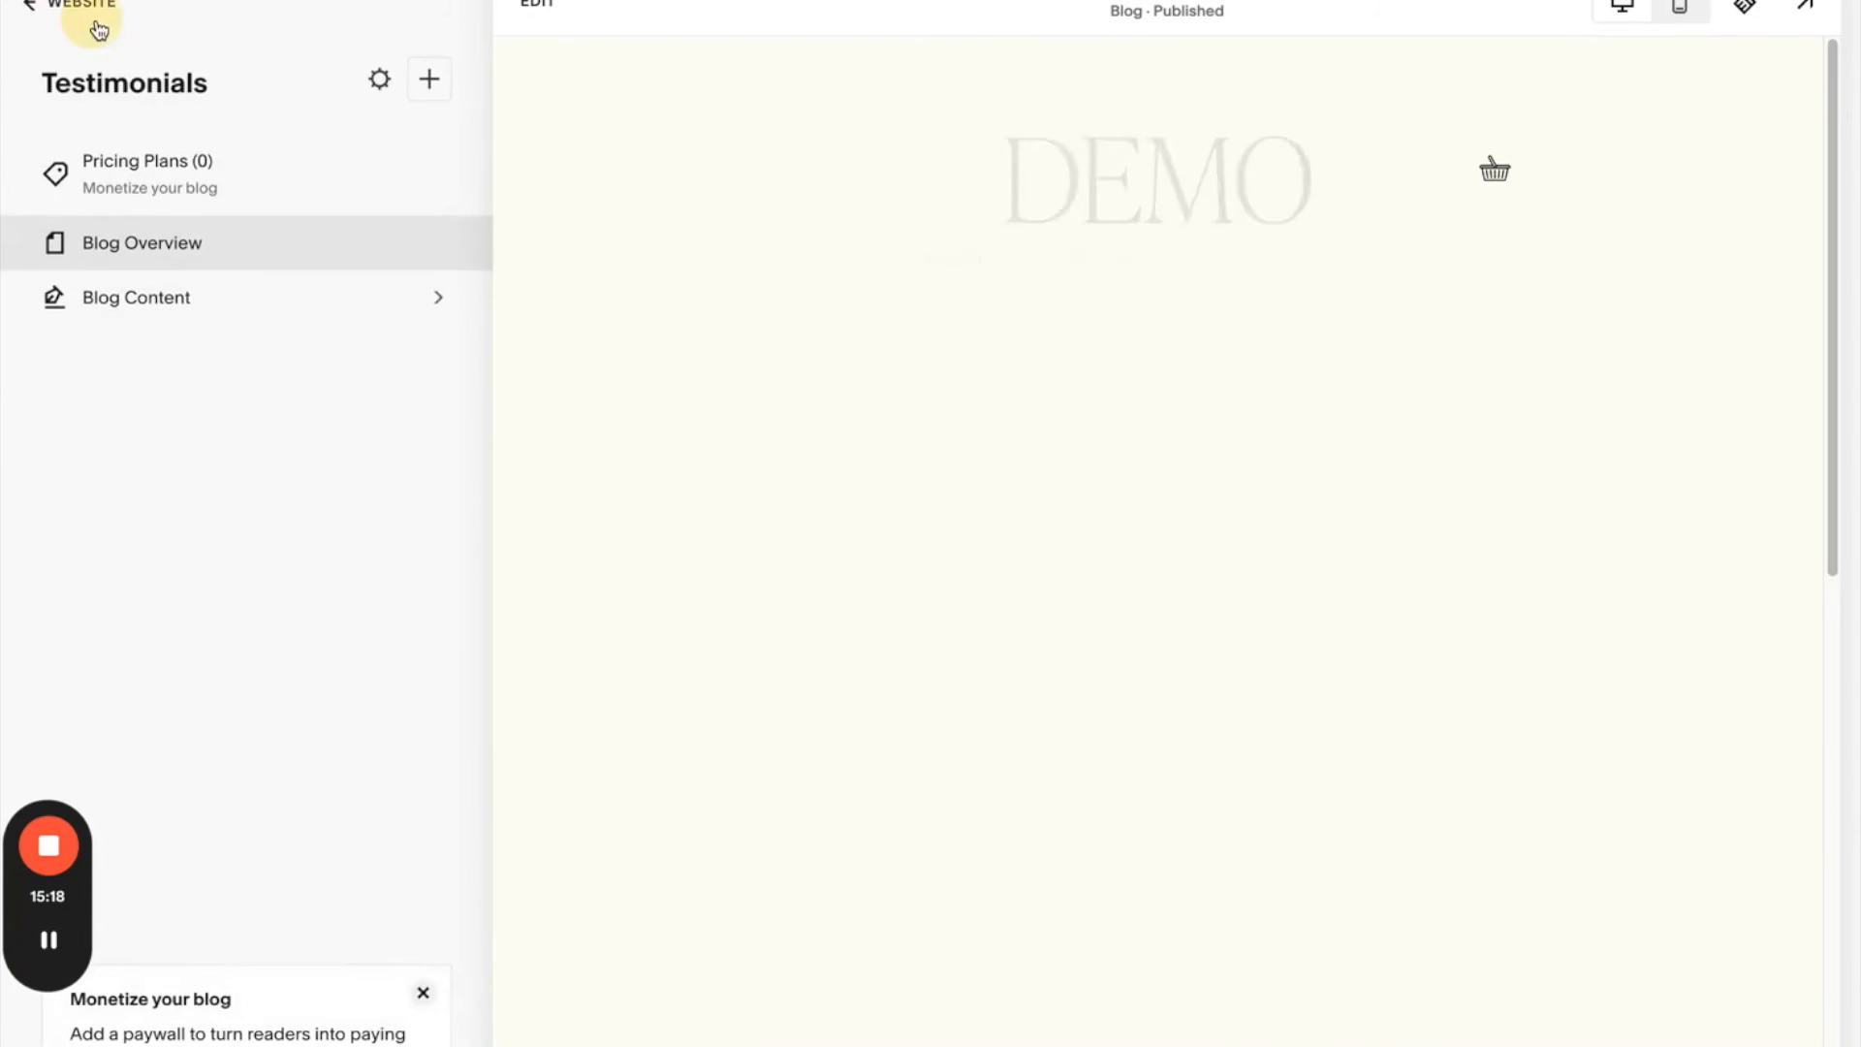
{"action": "left_click", "coordinate": [97, 29]}
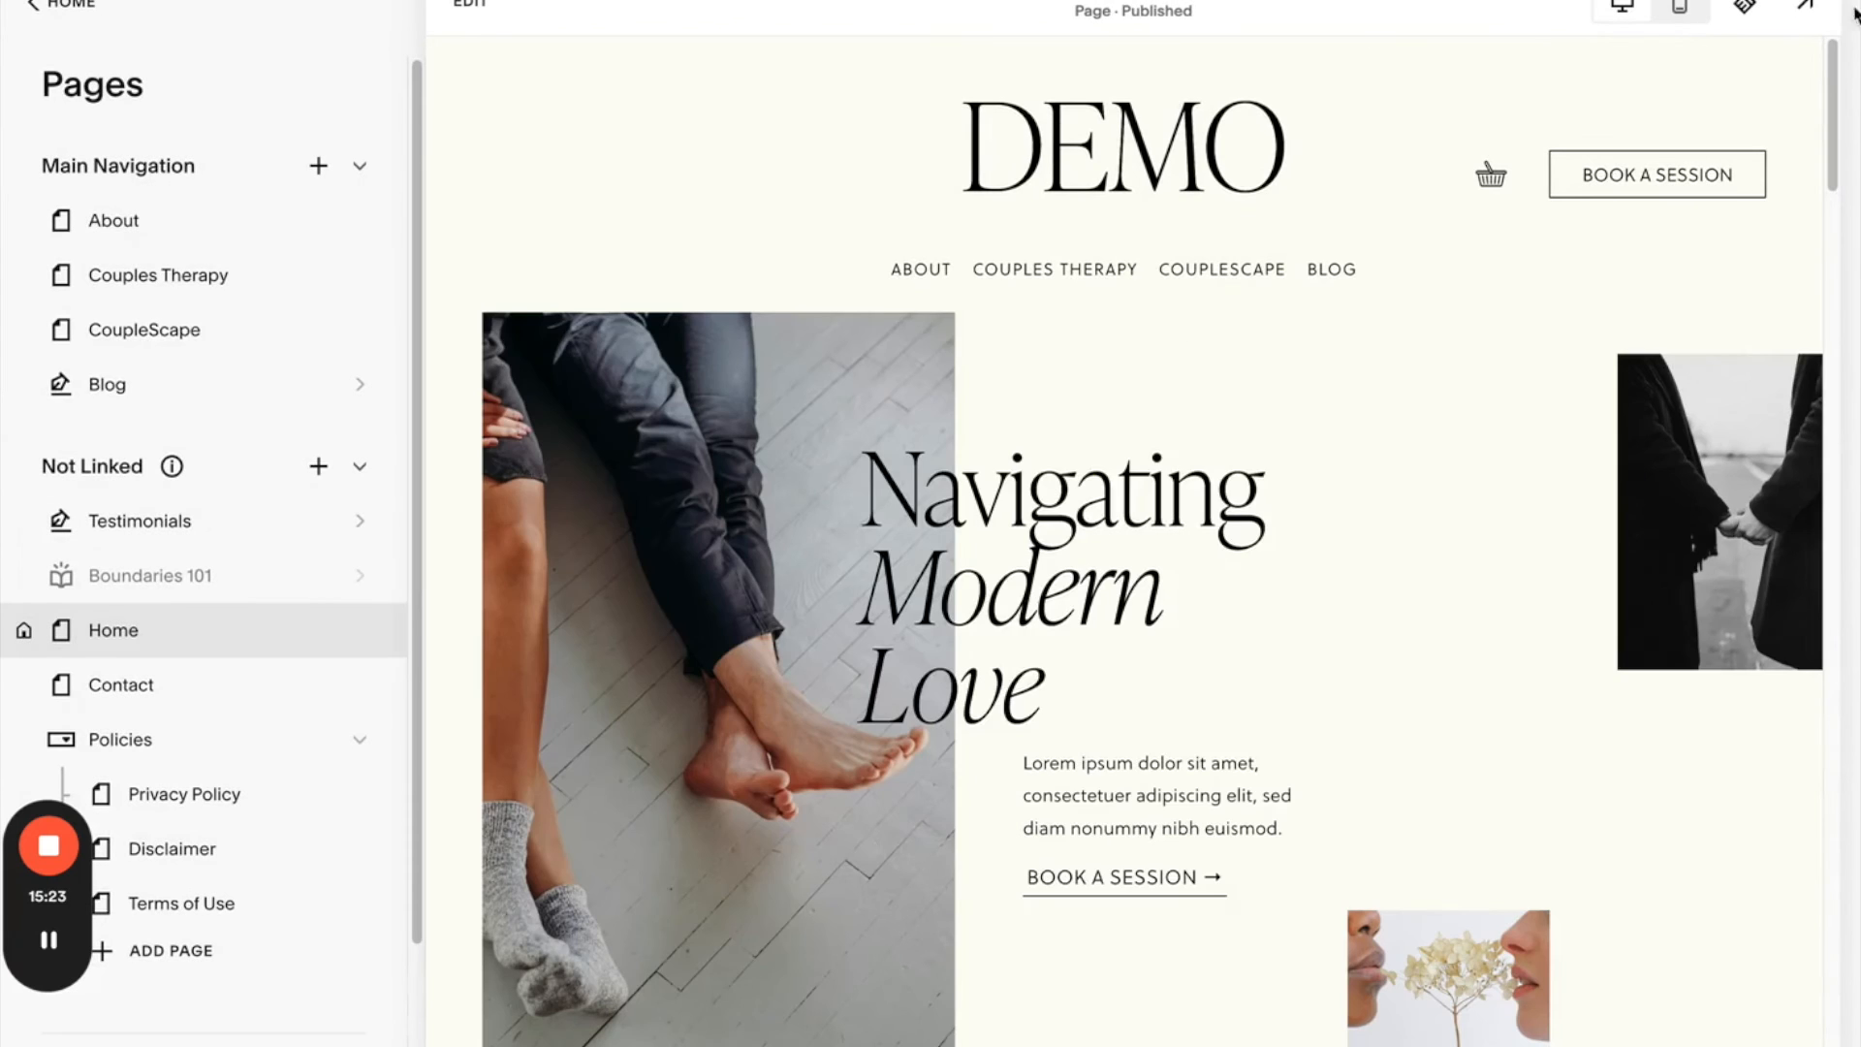
{"action": "left_click", "coordinate": [1801, 9]}
{"action": "scroll", "coordinate": [1396, 677], "scroll_direction": "down", "scroll_amount": 10}
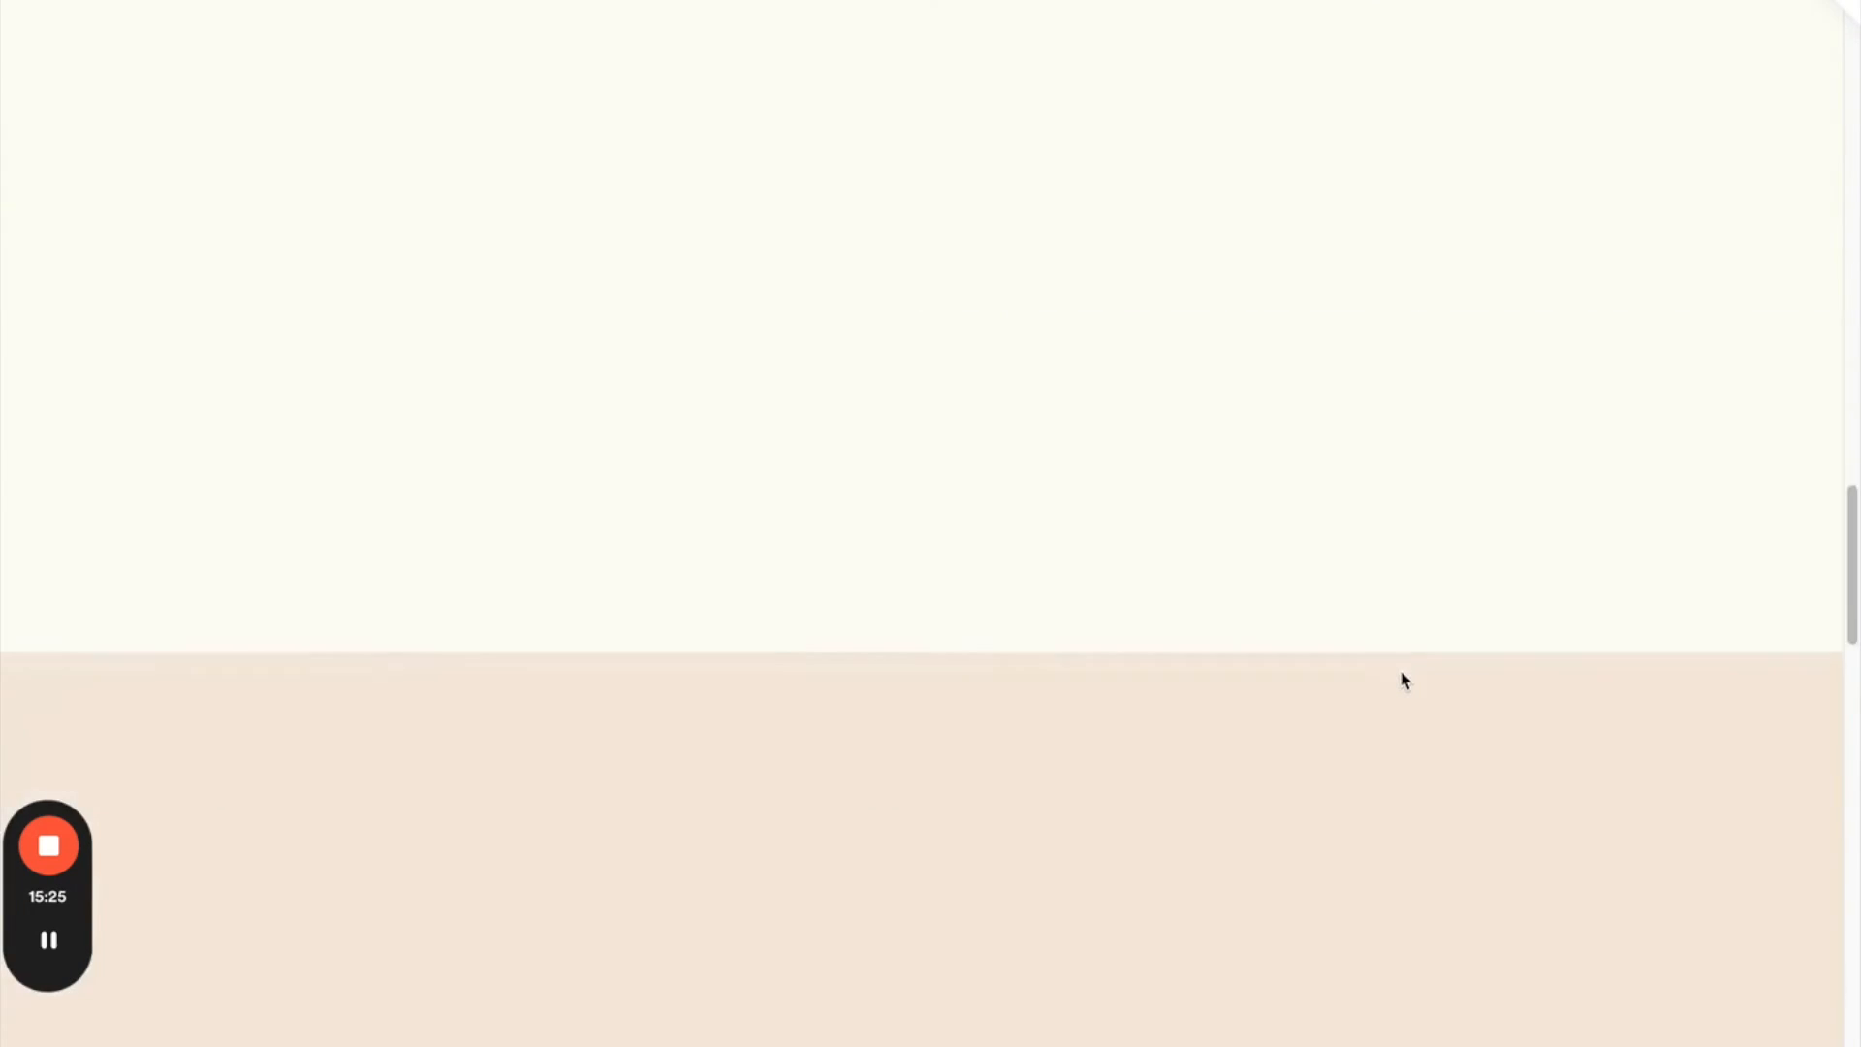
{"action": "scroll", "coordinate": [1405, 680], "scroll_direction": "down", "scroll_amount": 10}
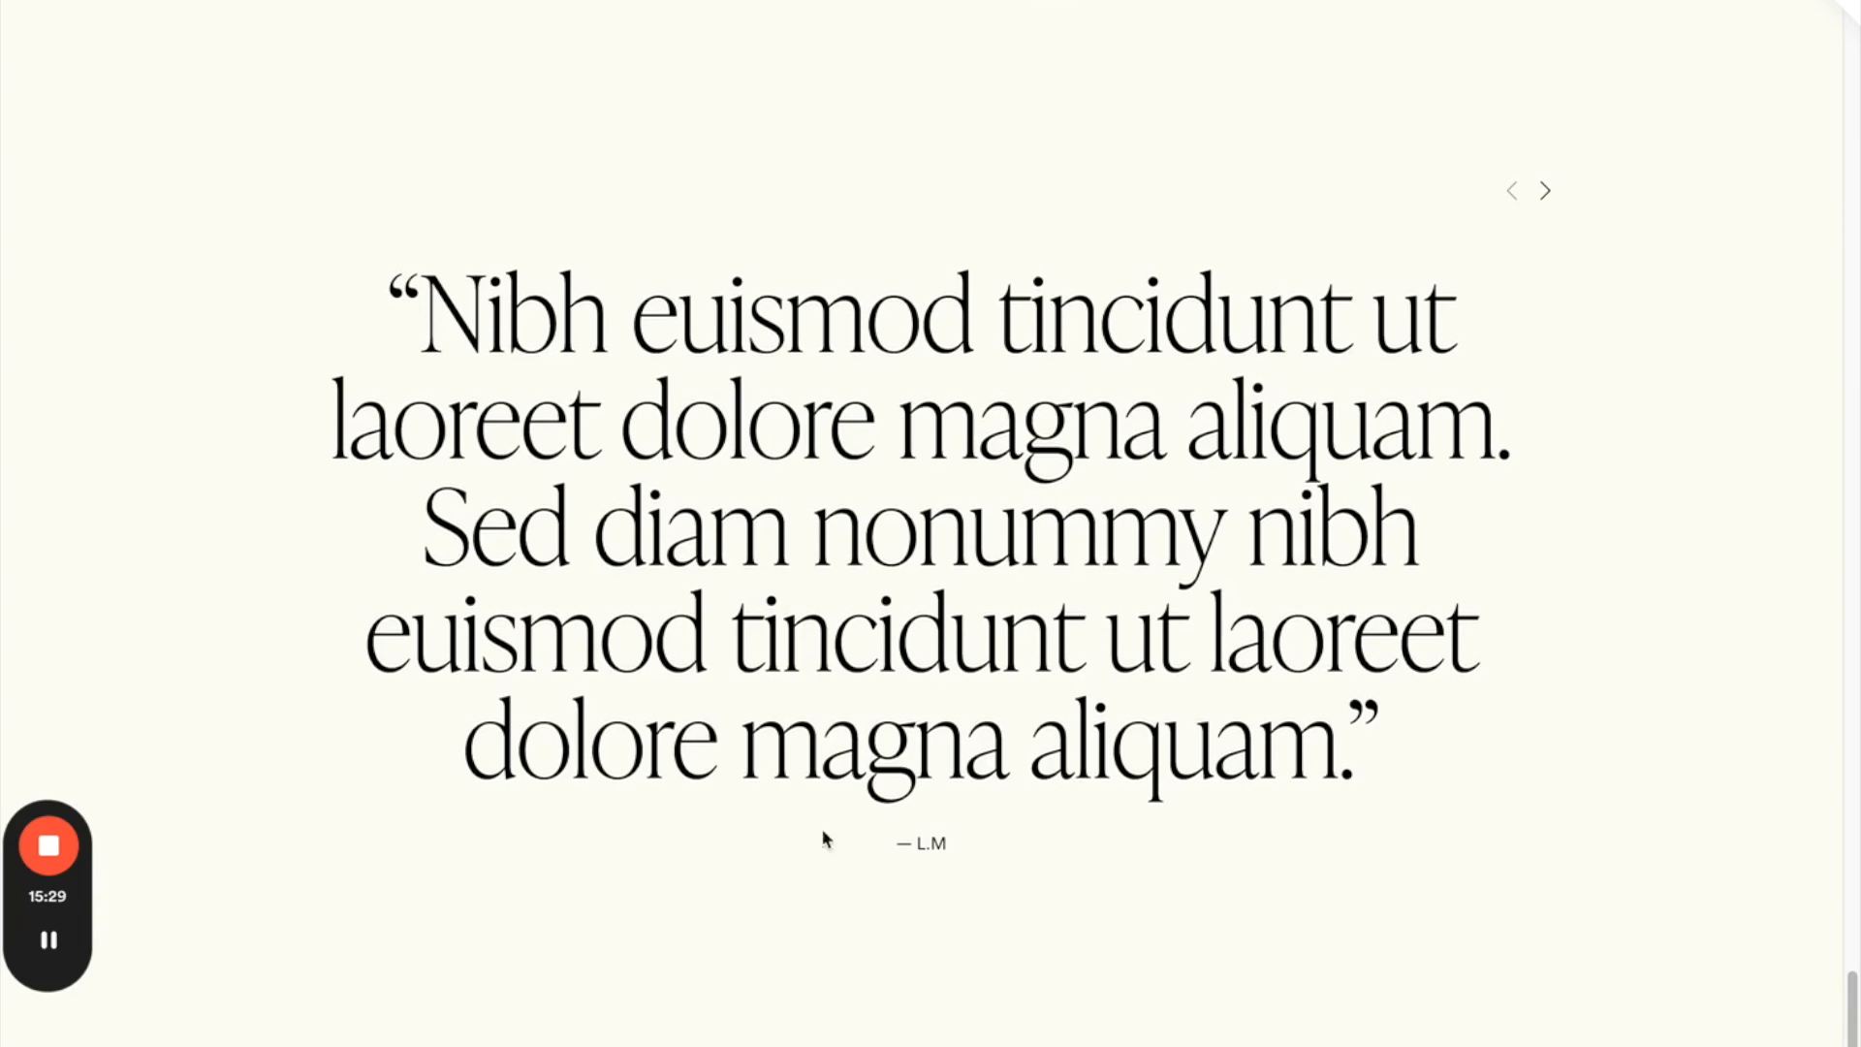
{"action": "scroll", "coordinate": [1131, 669], "scroll_direction": "up", "scroll_amount": 1}
{"action": "left_click", "coordinate": [1543, 235]}
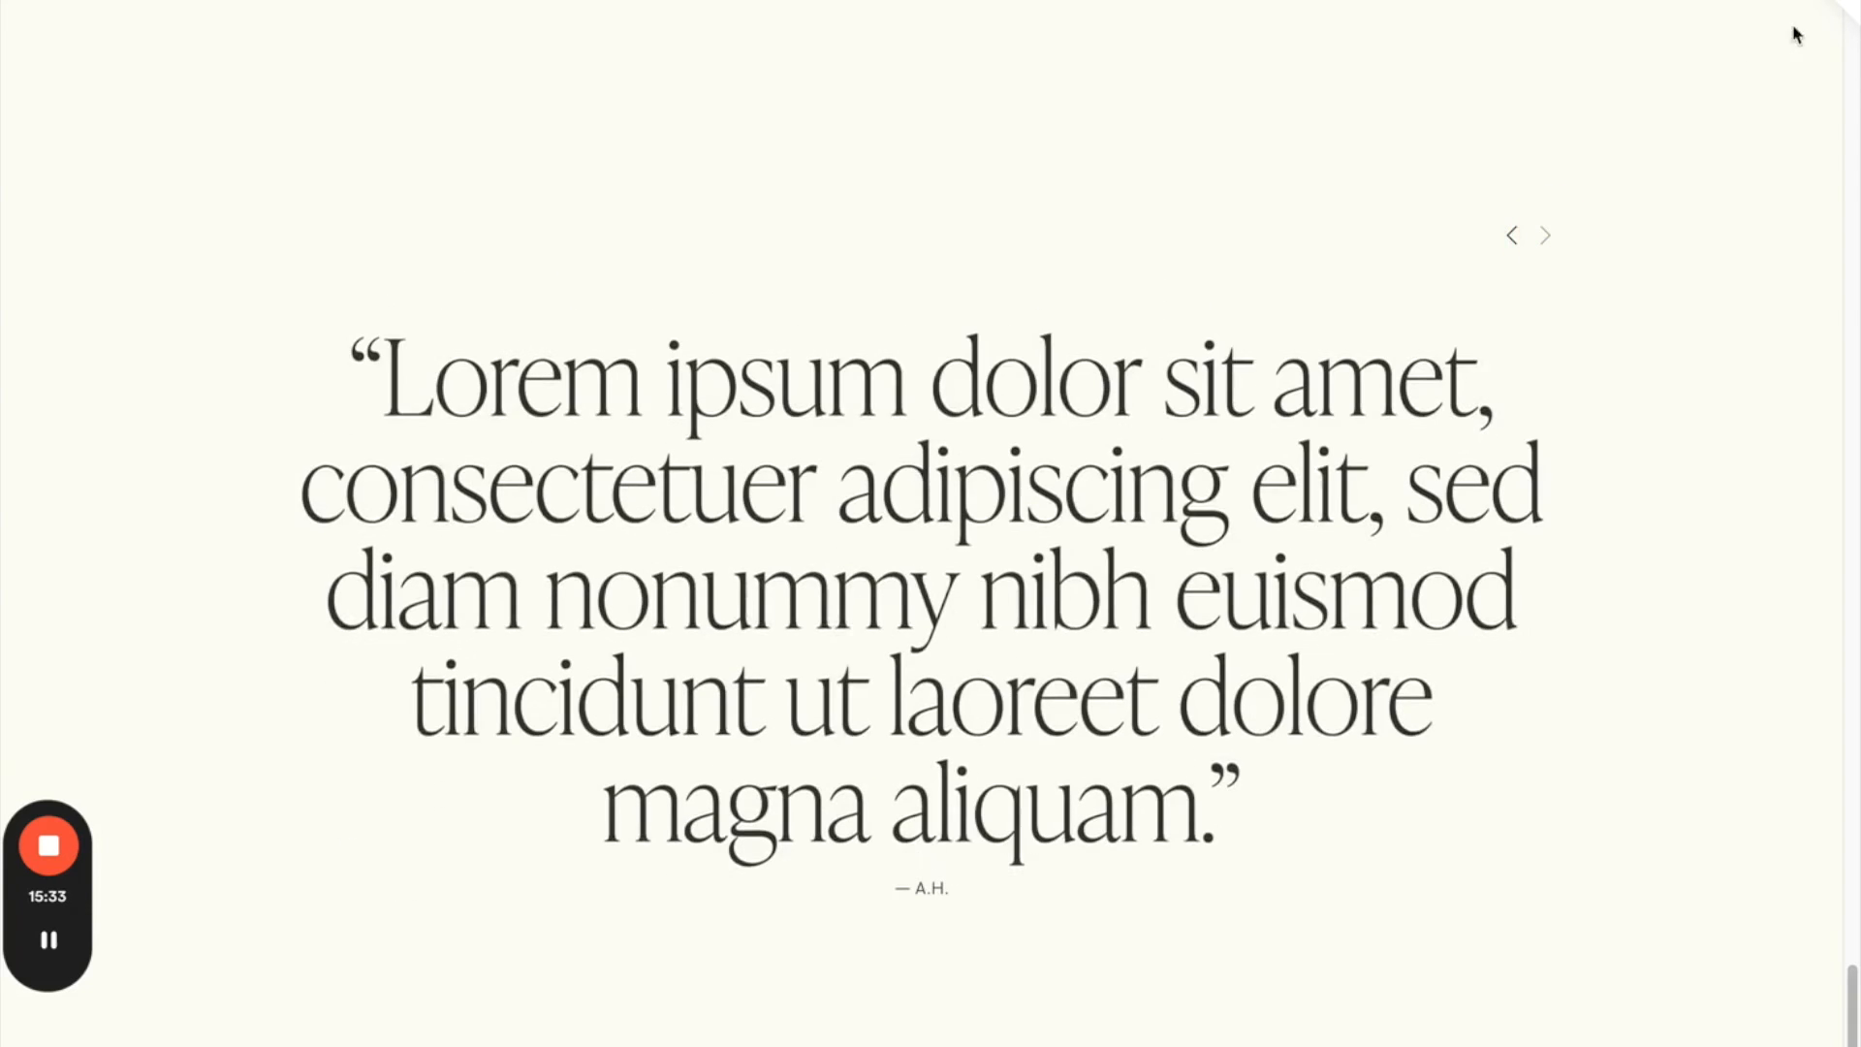
{"action": "key", "text": "Escape"}
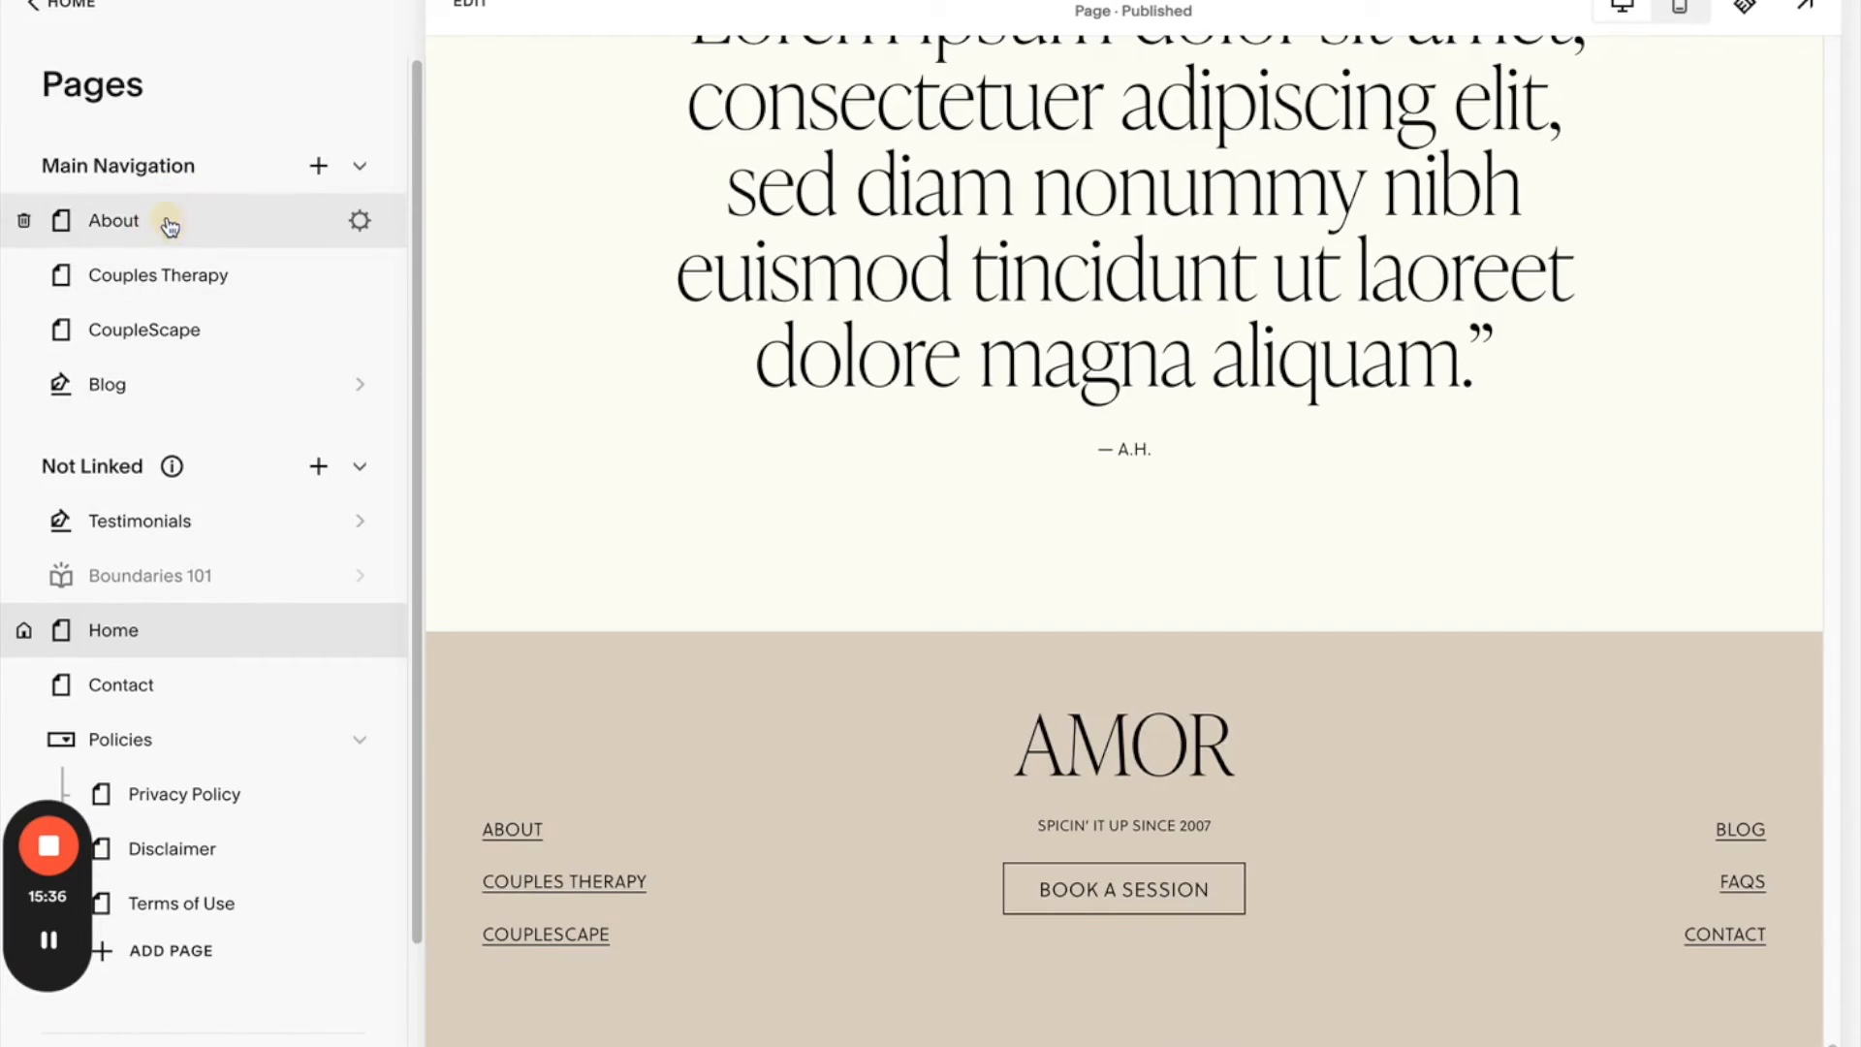
- Preview the About page full screen, advance its testimonial slider to the next quote, and leave the preview
{"action": "left_click", "coordinate": [155, 221]}
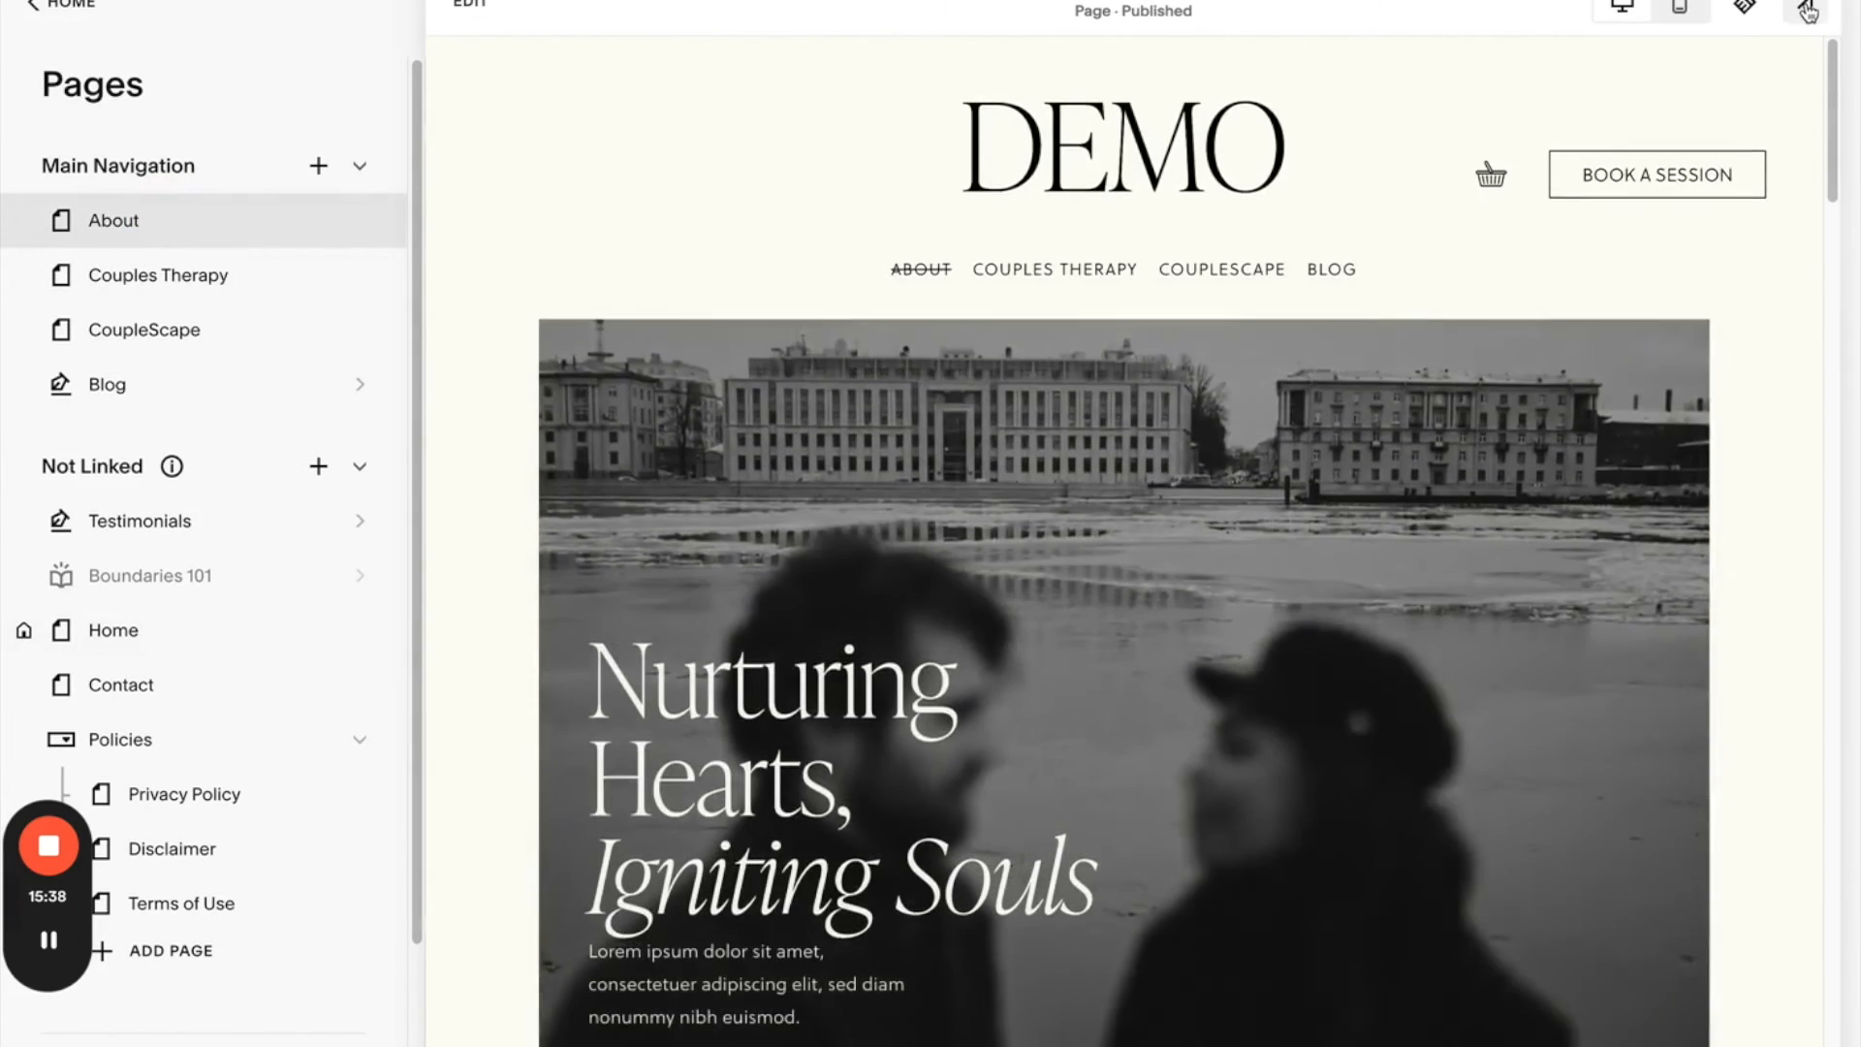
{"action": "left_click", "coordinate": [1806, 8]}
{"action": "scroll", "coordinate": [1626, 550], "scroll_direction": "down", "scroll_amount": 15}
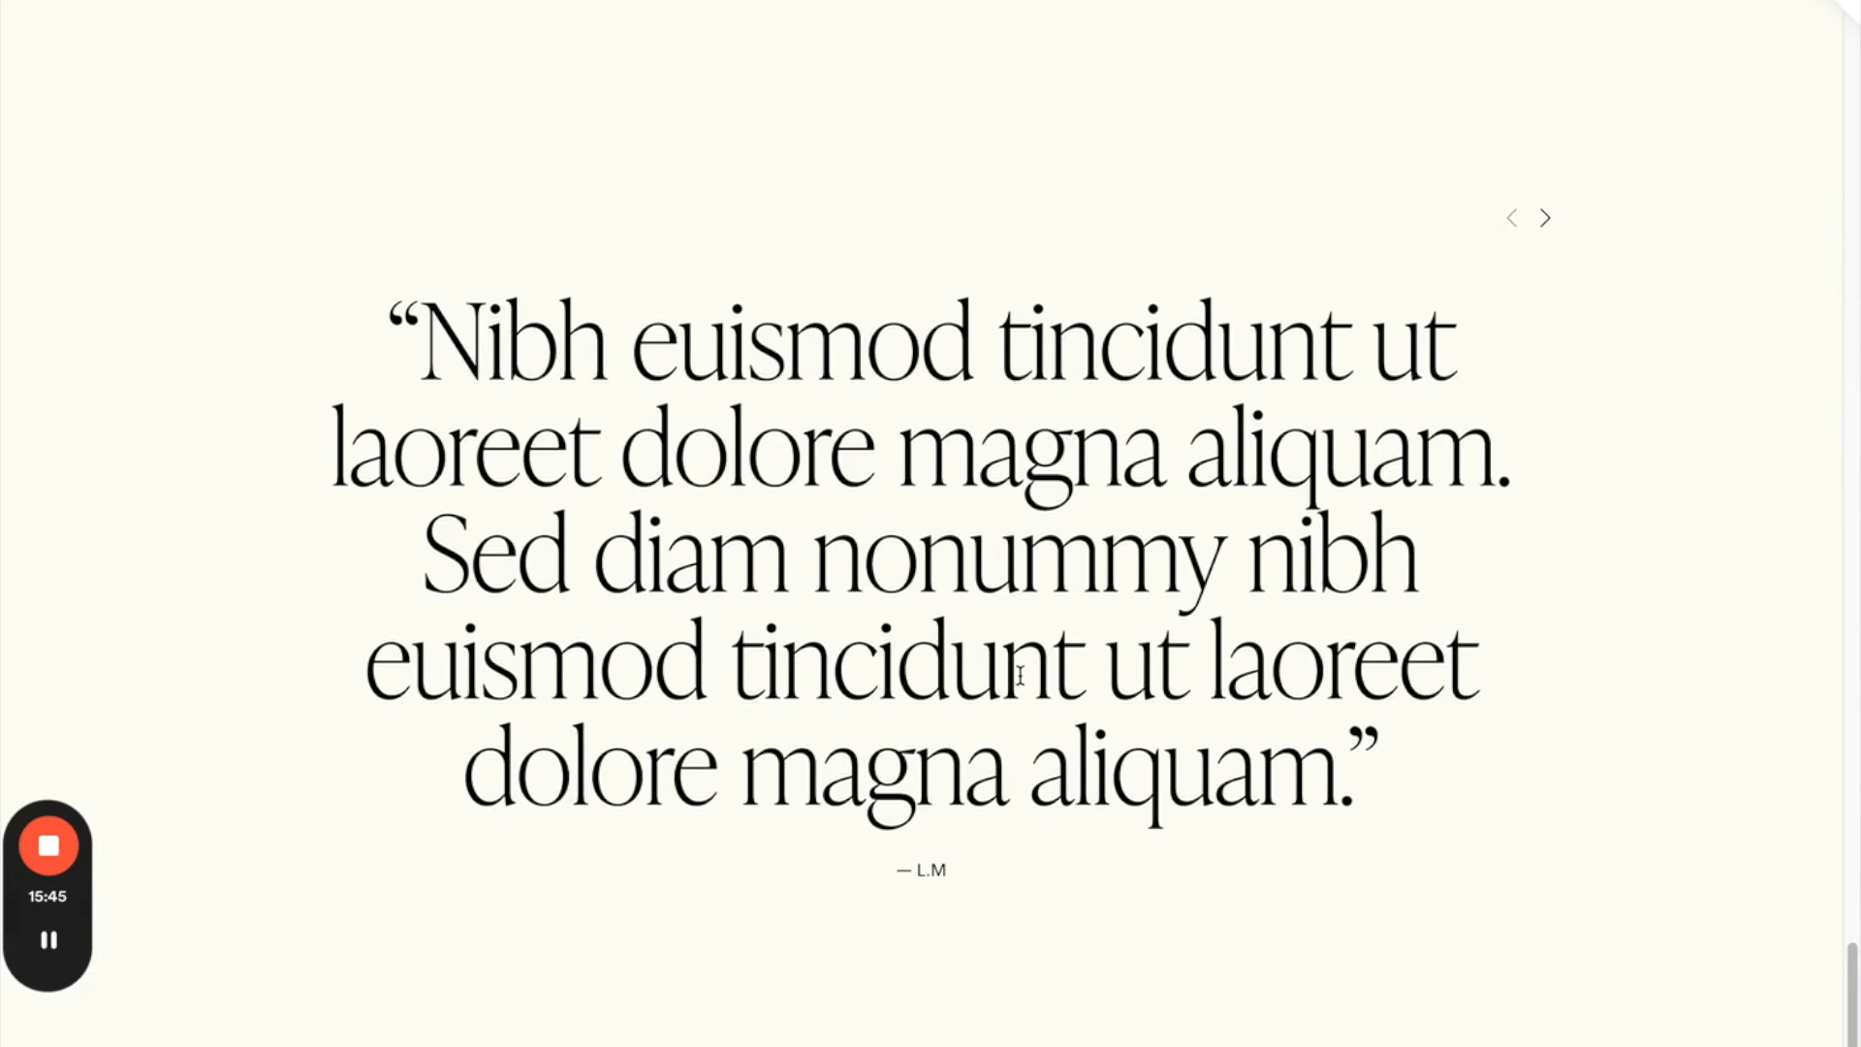
{"action": "left_click", "coordinate": [1548, 221]}
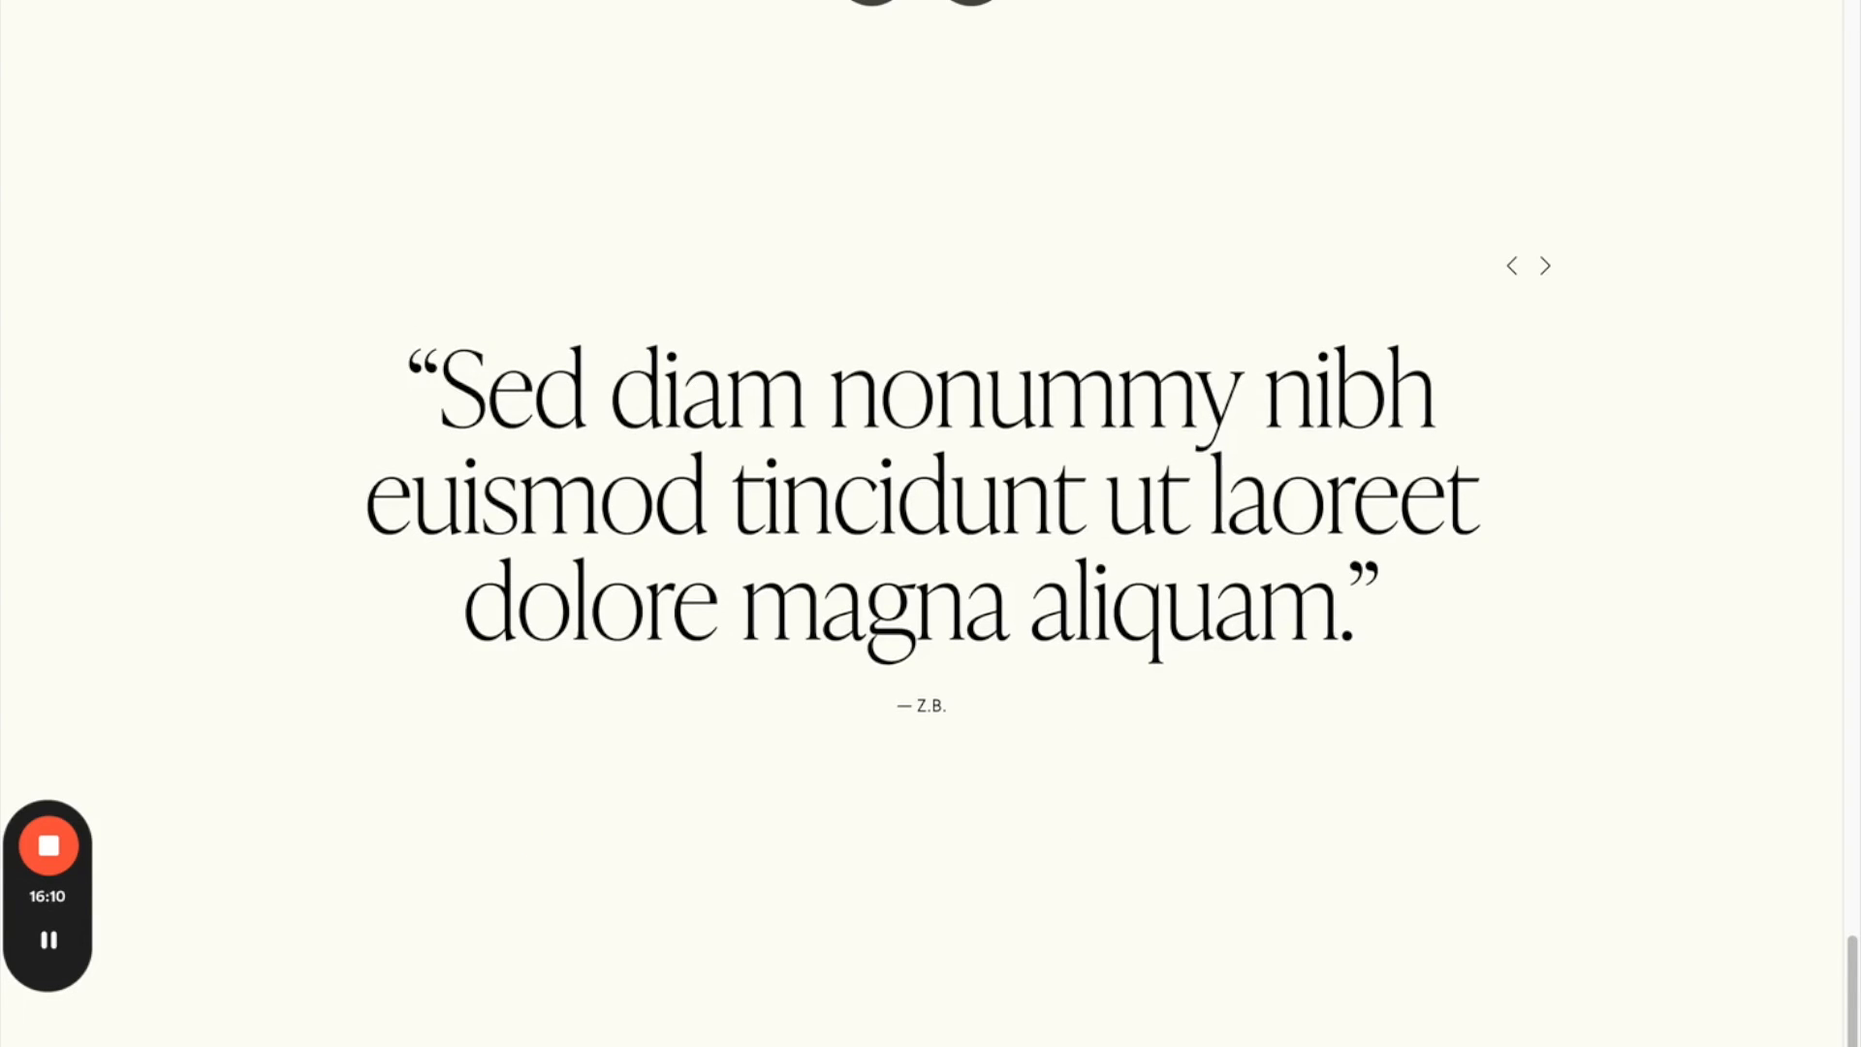
{"action": "left_click", "coordinate": [1850, 7]}
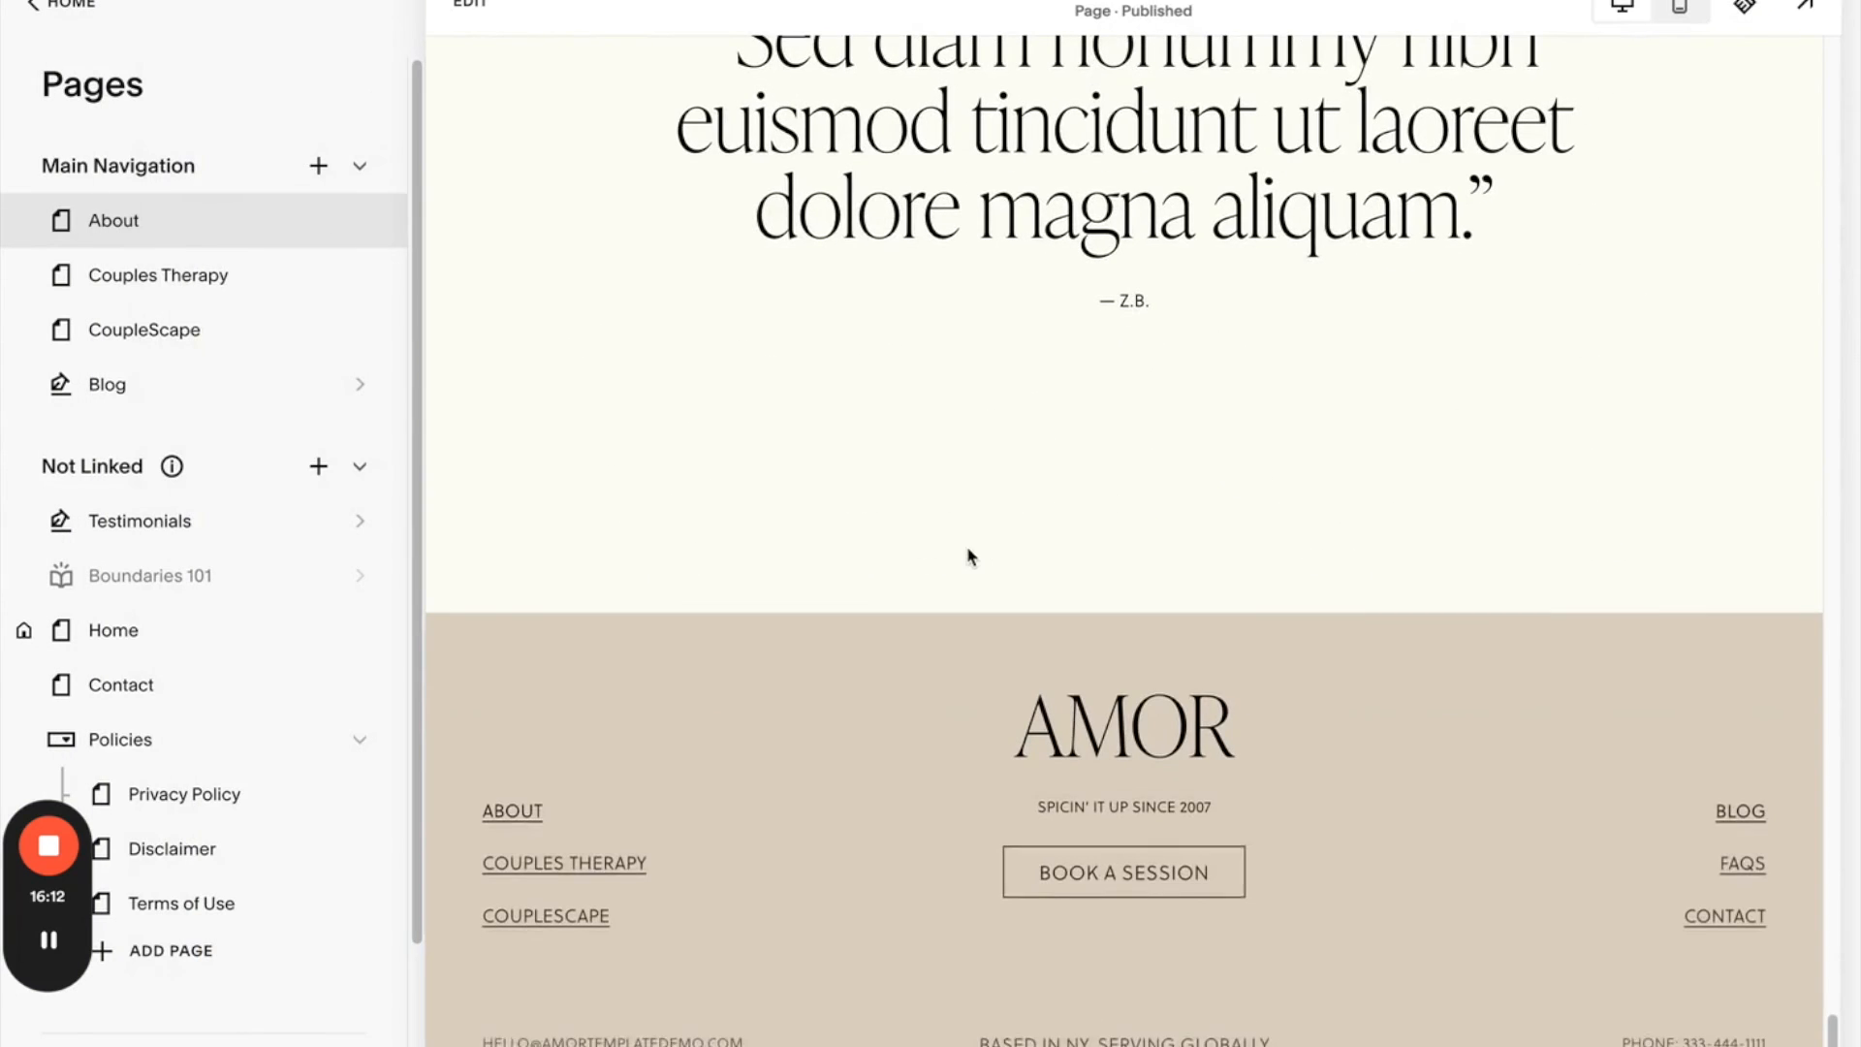
{"action": "scroll", "coordinate": [969, 551], "scroll_direction": "up", "scroll_amount": 4}
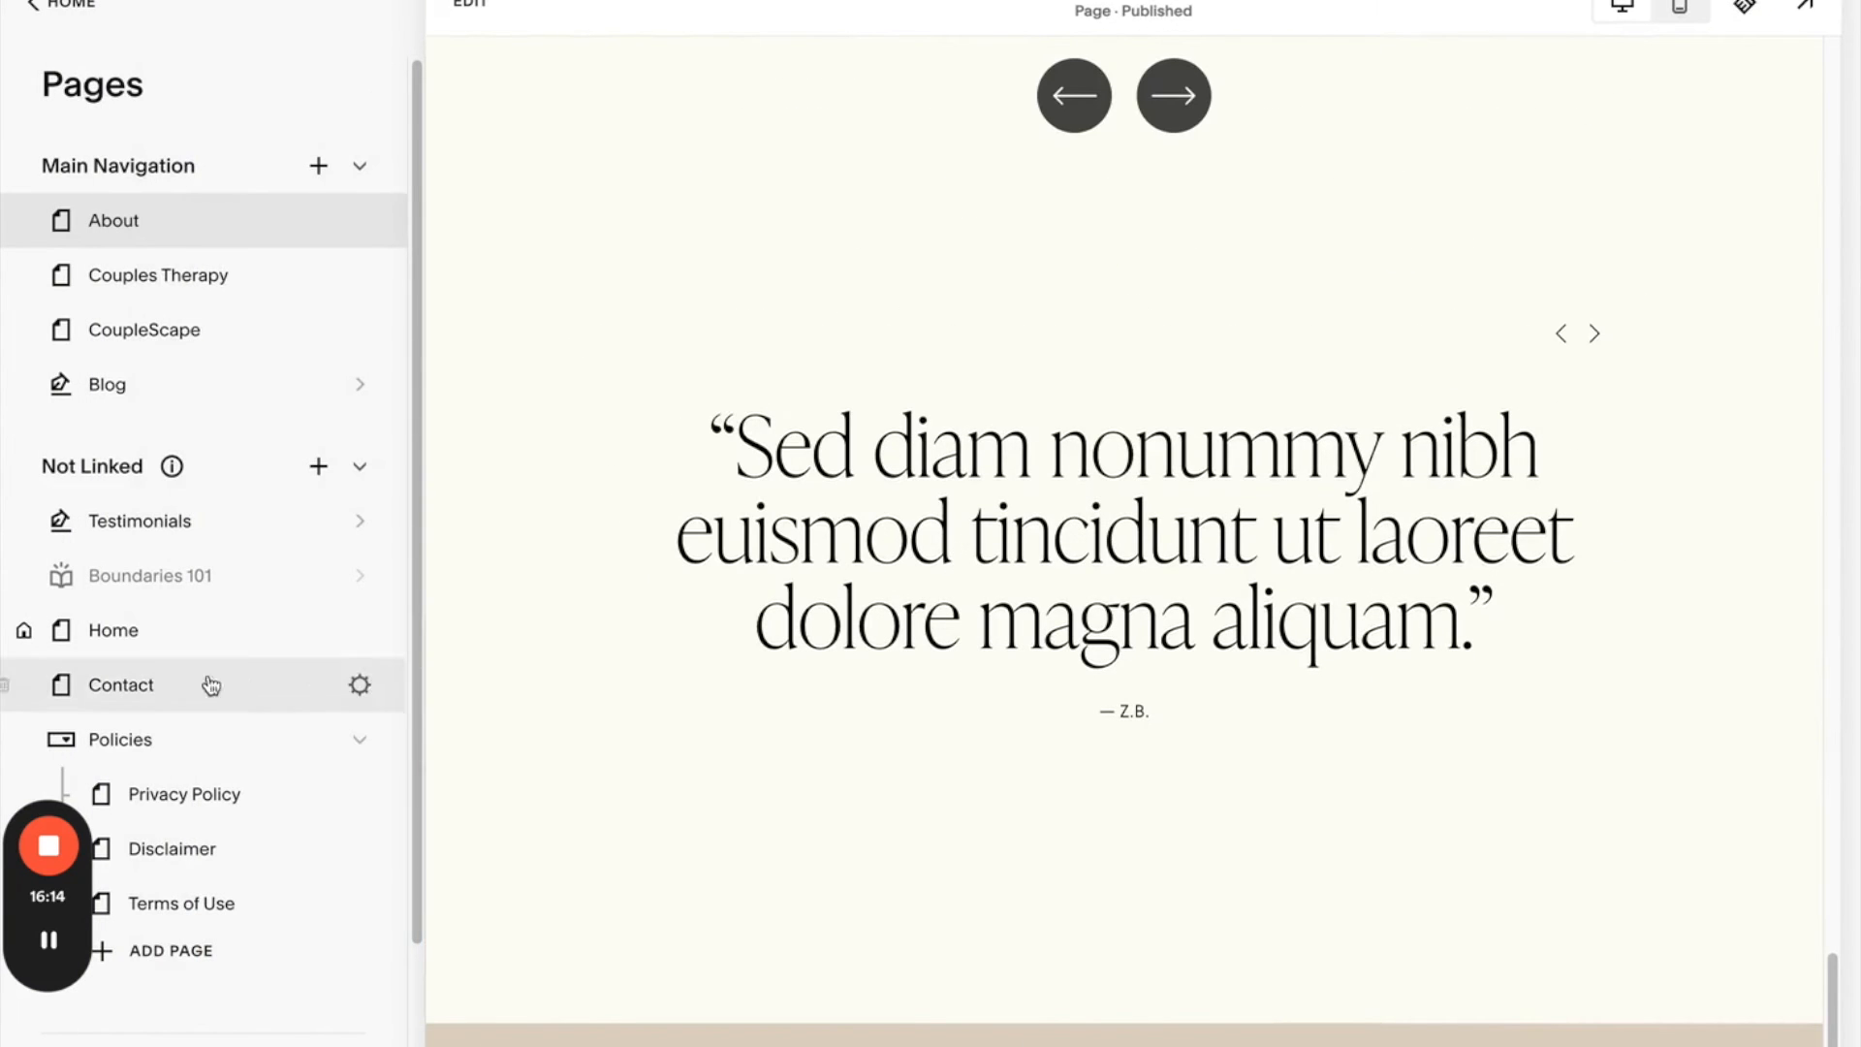
- Review the excerpt in the L.M. testimonial's post settings, close them, and return to the pages list
{"action": "left_click", "coordinate": [194, 533]}
{"action": "left_click", "coordinate": [278, 312]}
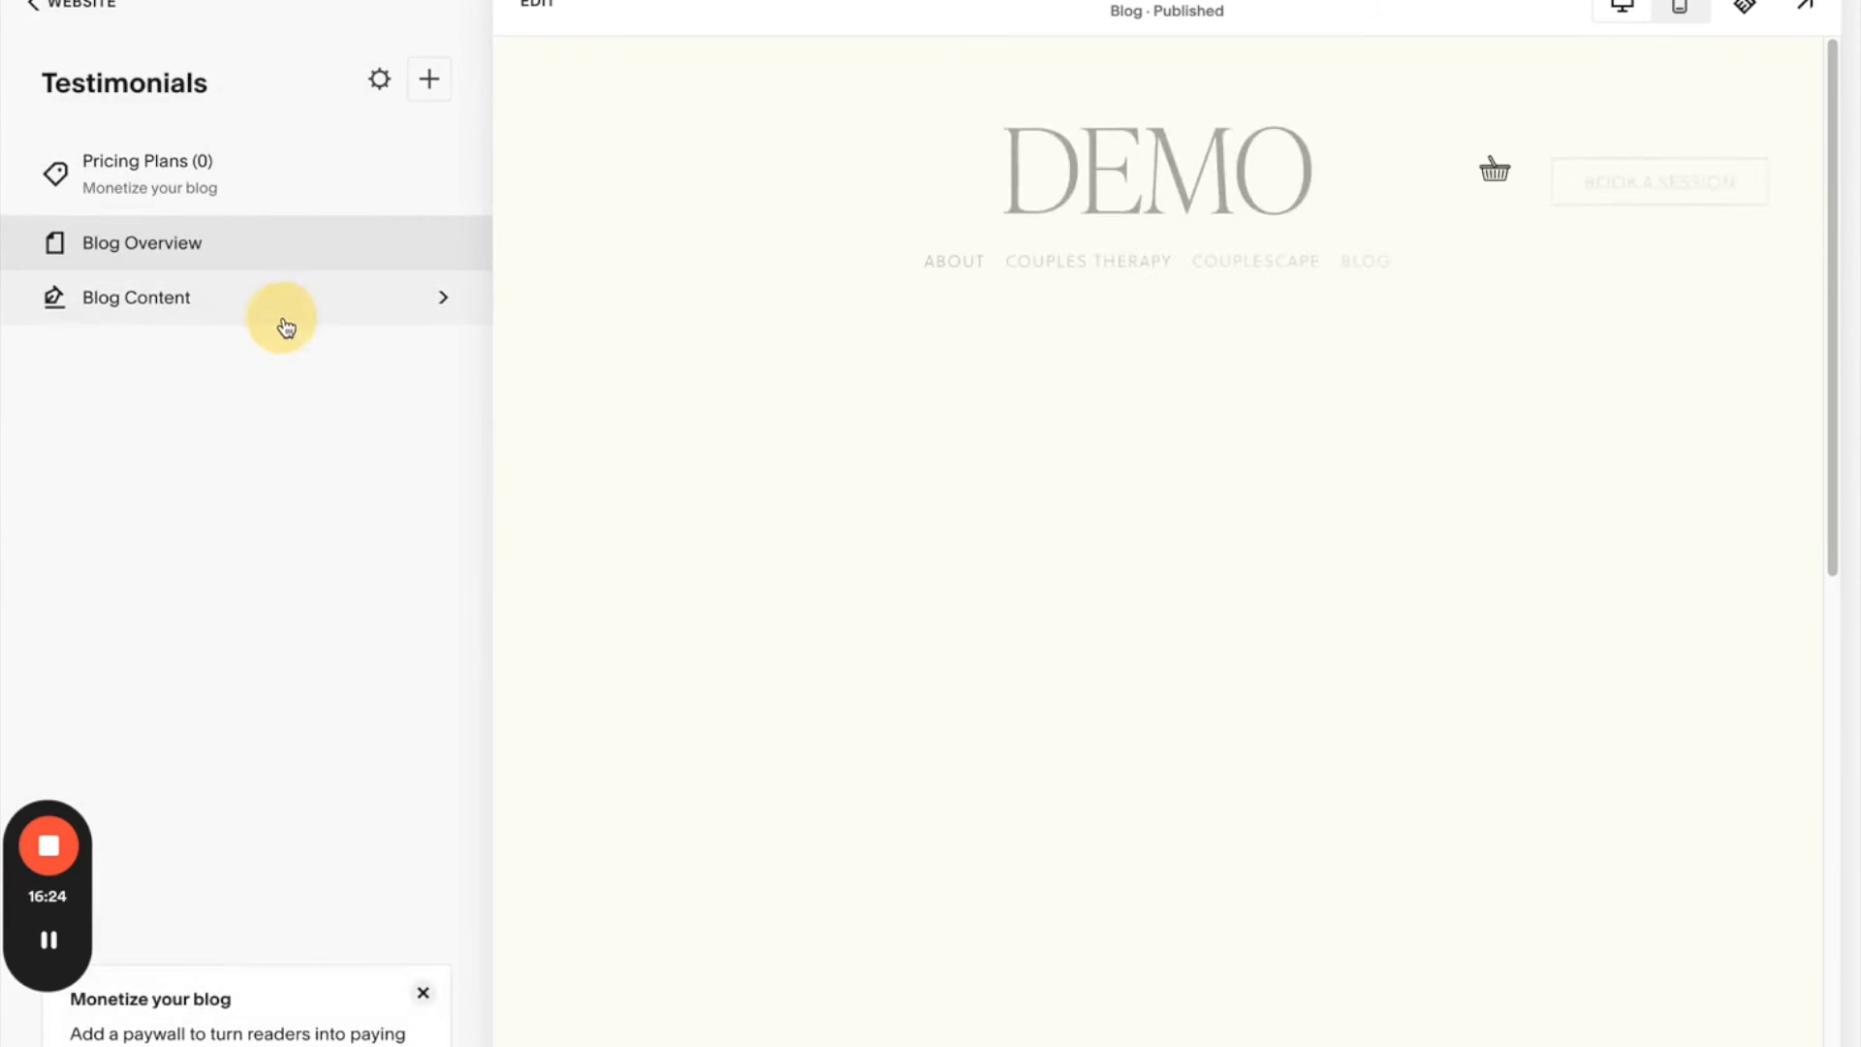
{"action": "left_click", "coordinate": [438, 327]}
{"action": "left_click", "coordinate": [412, 378]}
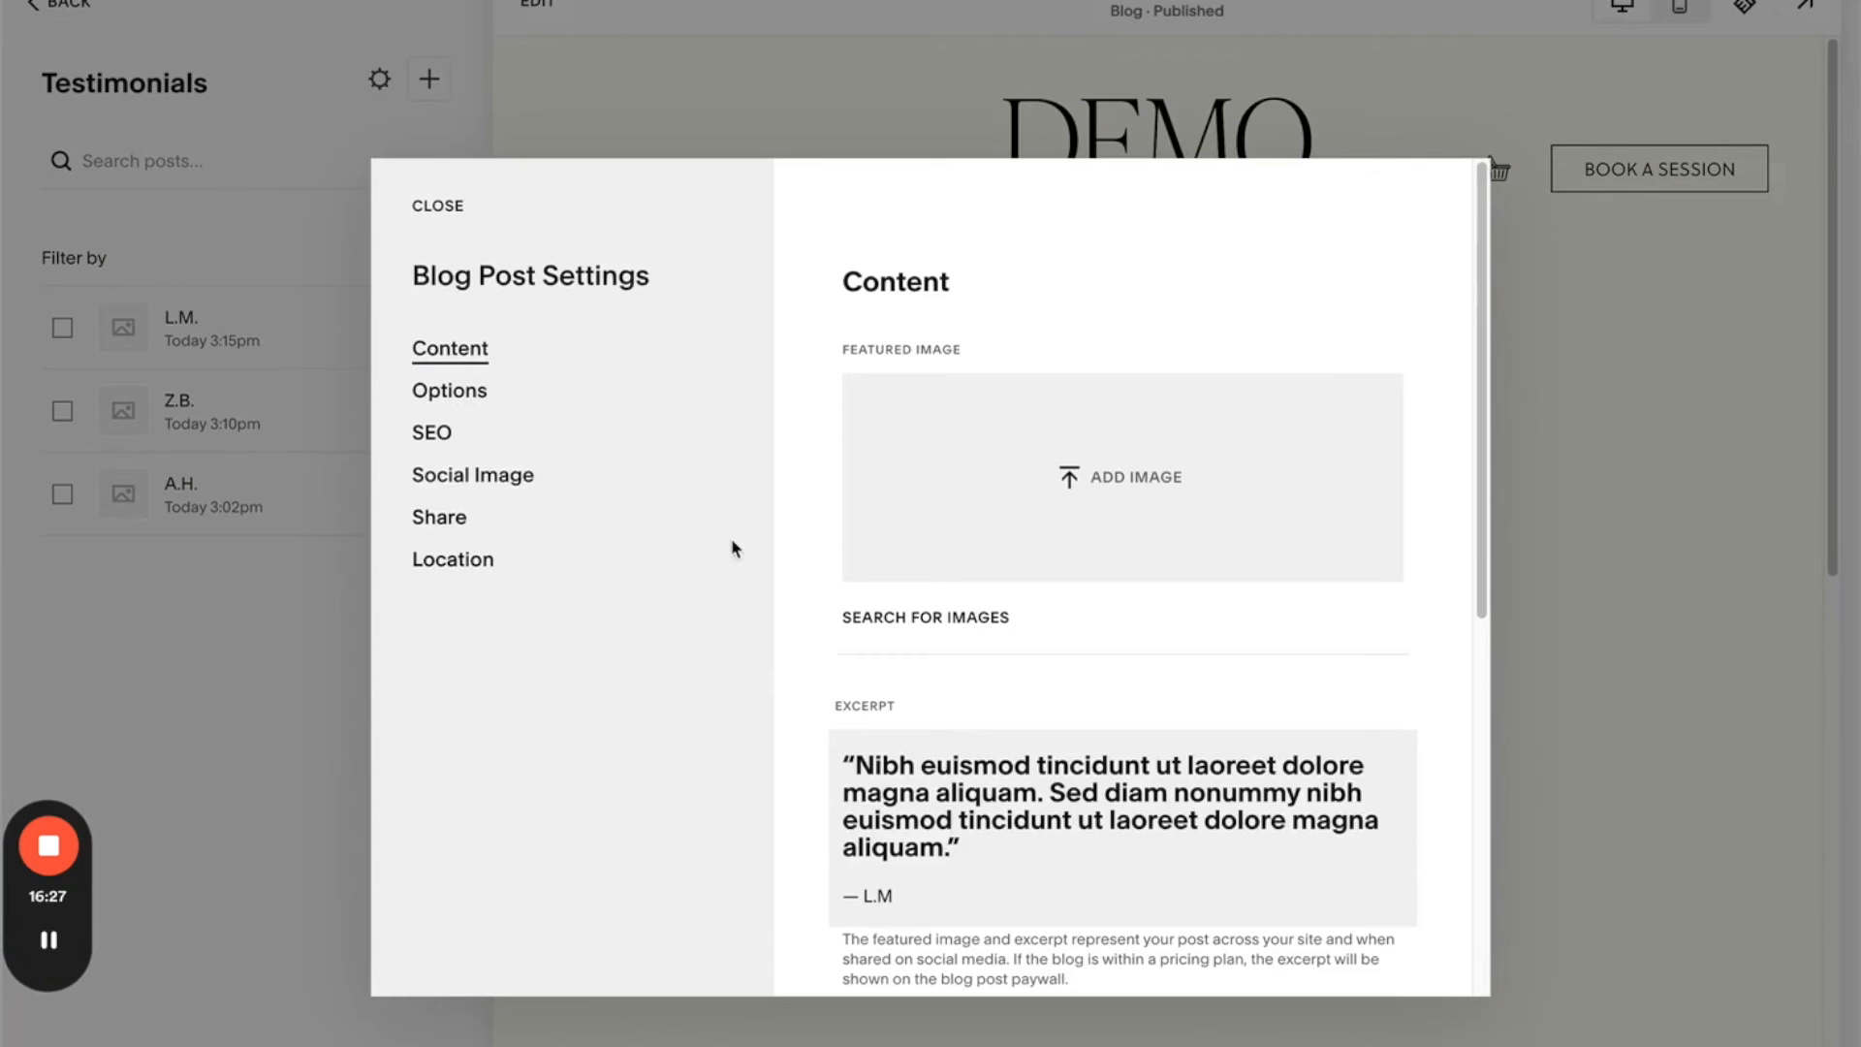
{"action": "left_click", "coordinate": [431, 206]}
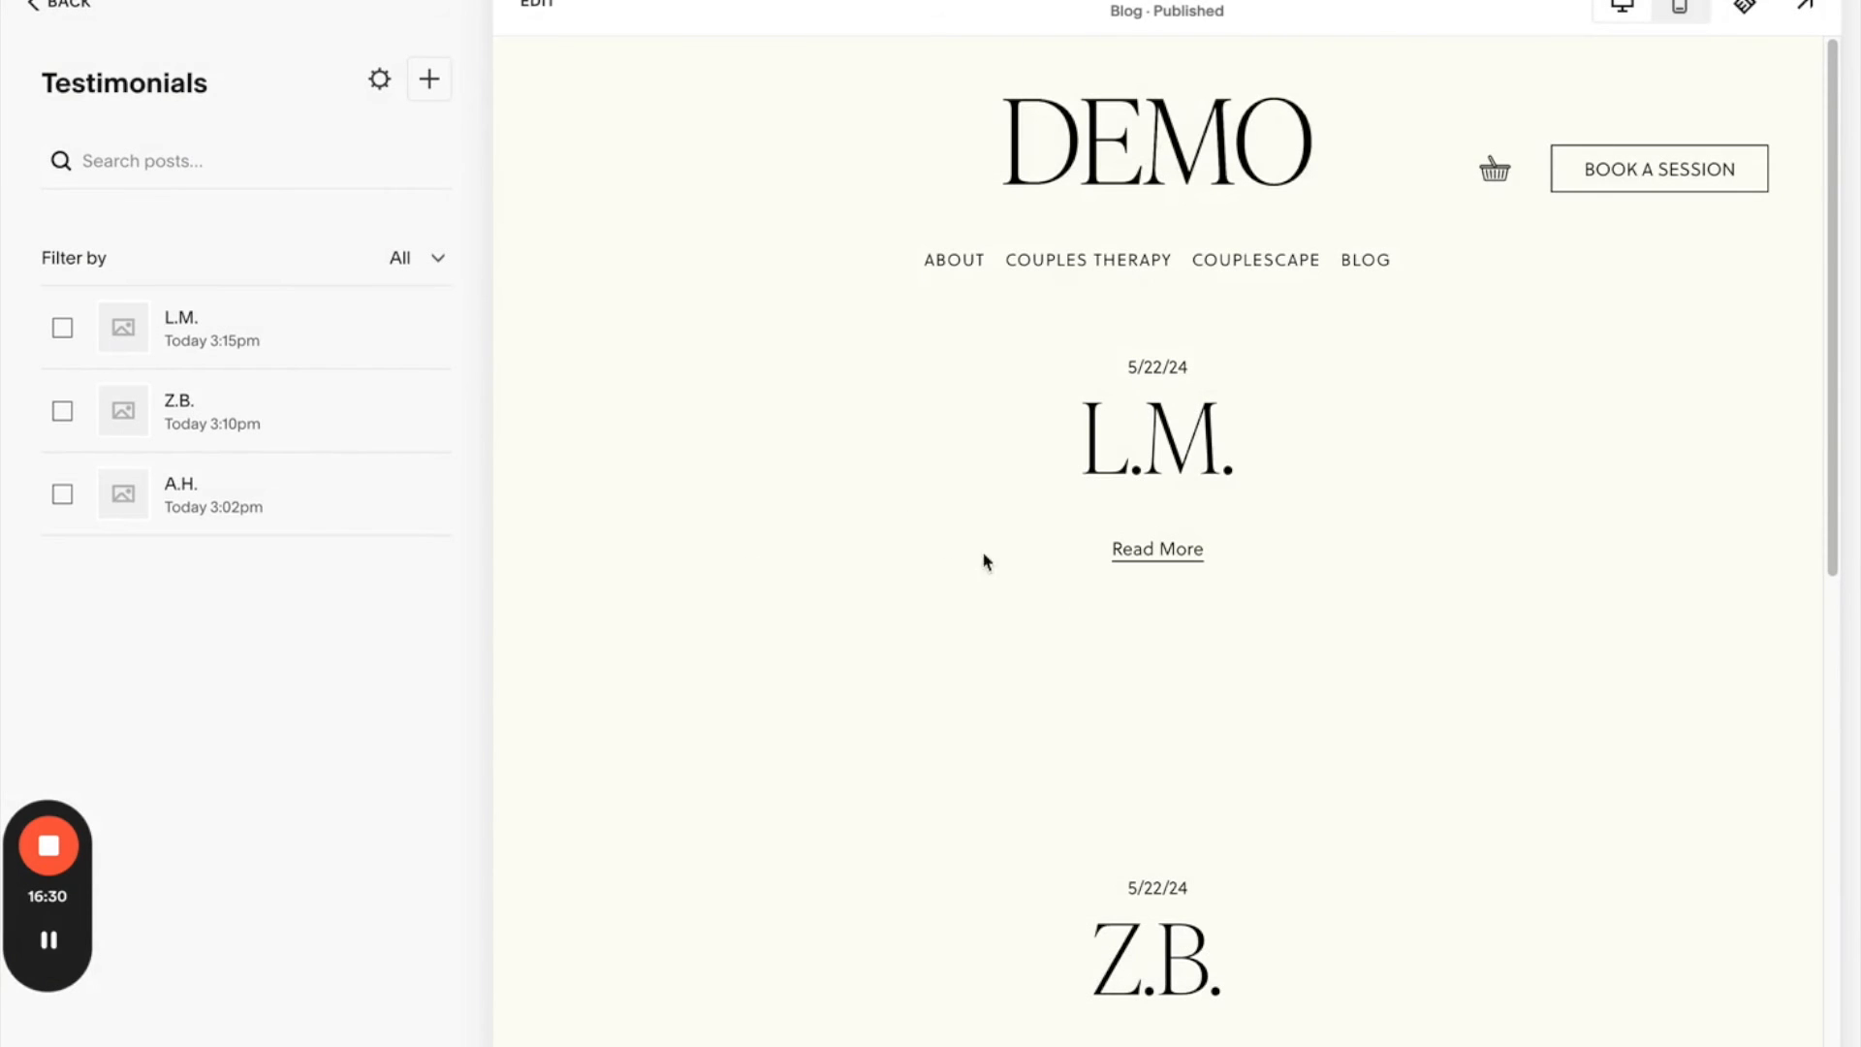
{"action": "left_click", "coordinate": [64, 8]}
{"action": "left_click", "coordinate": [64, 8]}
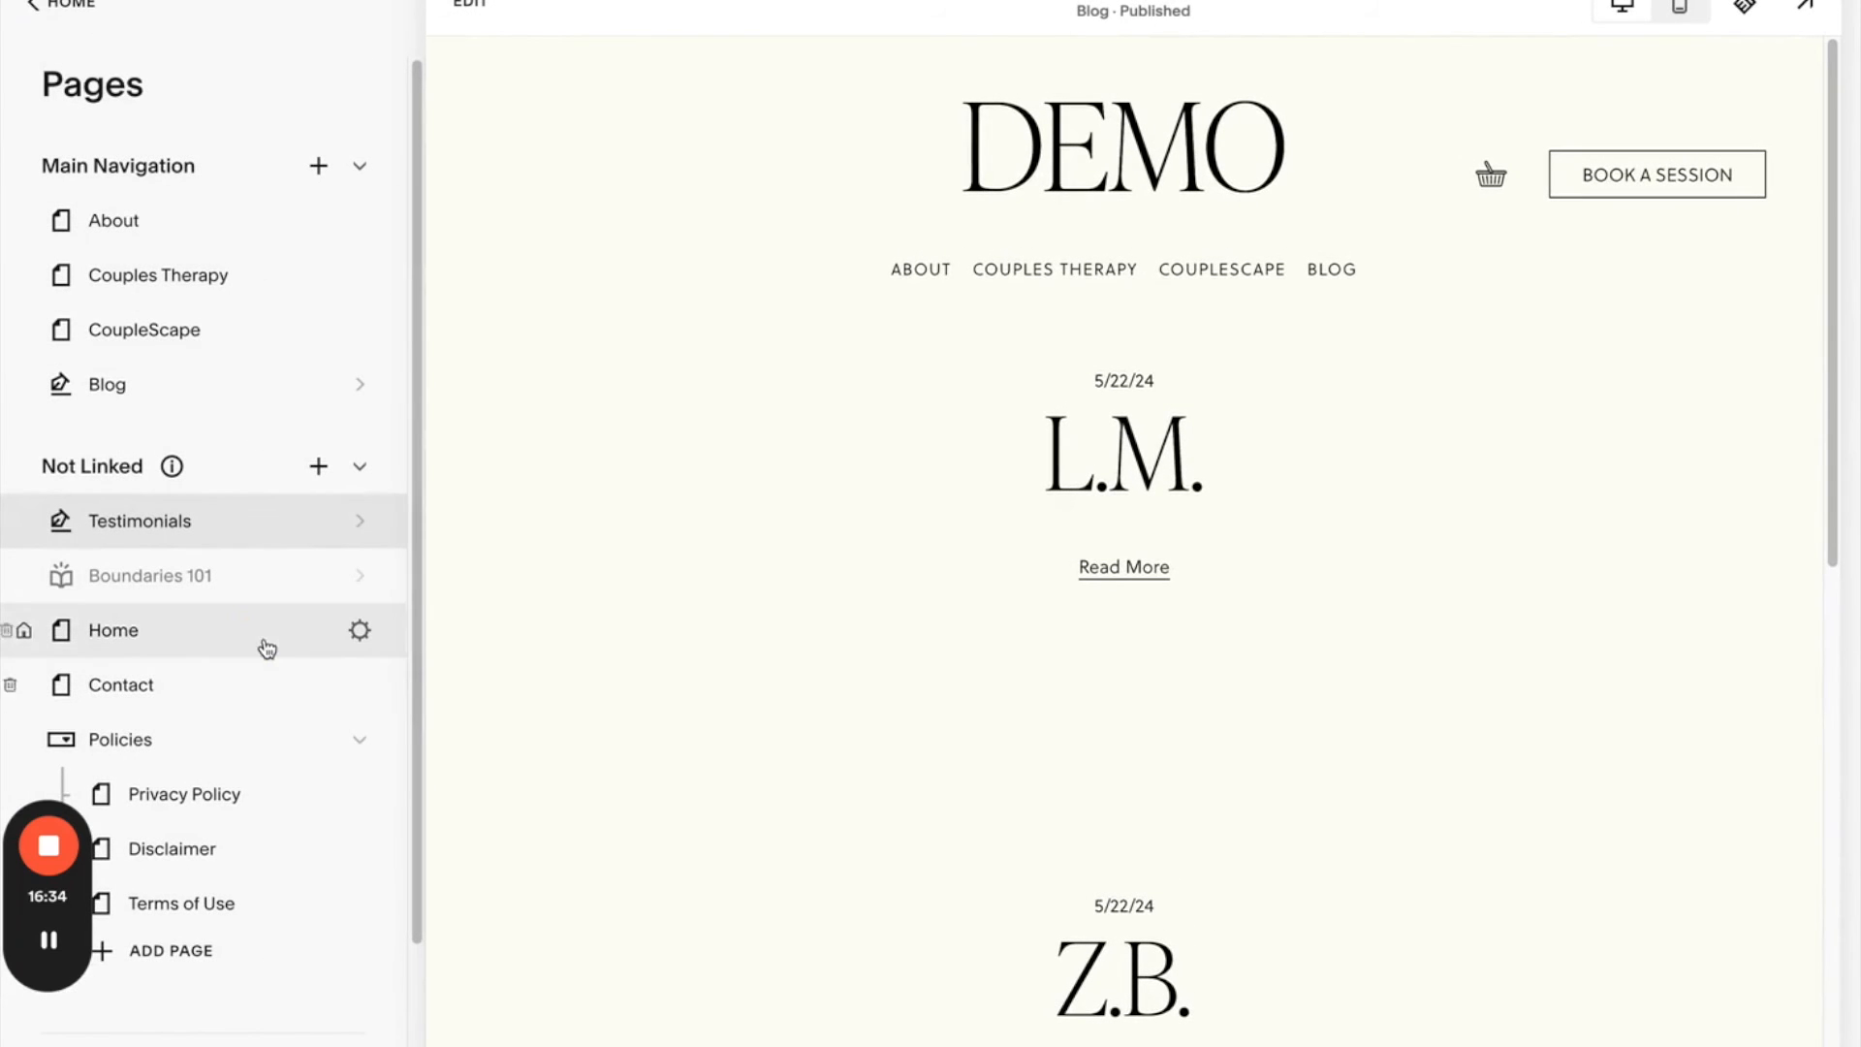
- Open the Home page preview and advance its testimonial slider to the next quote
{"action": "left_click", "coordinate": [268, 646]}
{"action": "scroll", "coordinate": [839, 689], "scroll_direction": "down", "scroll_amount": 10}
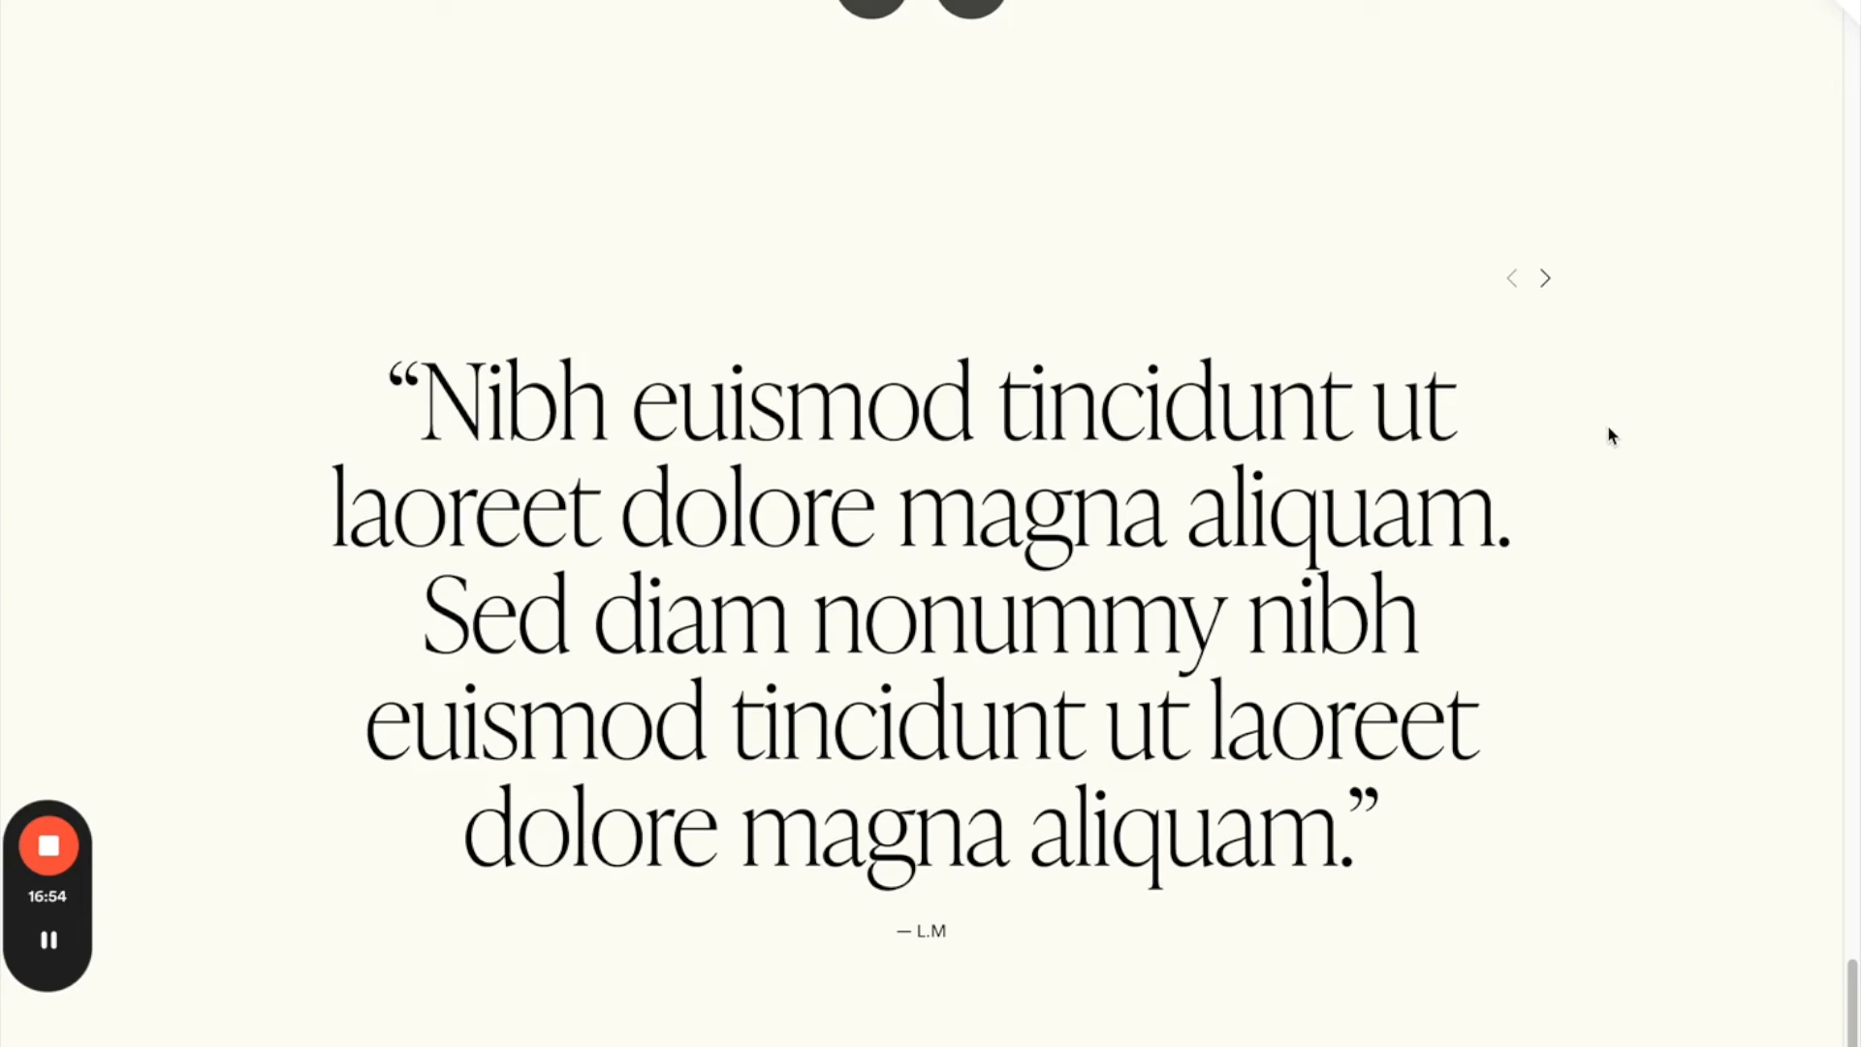
{"action": "left_click", "coordinate": [1546, 283]}
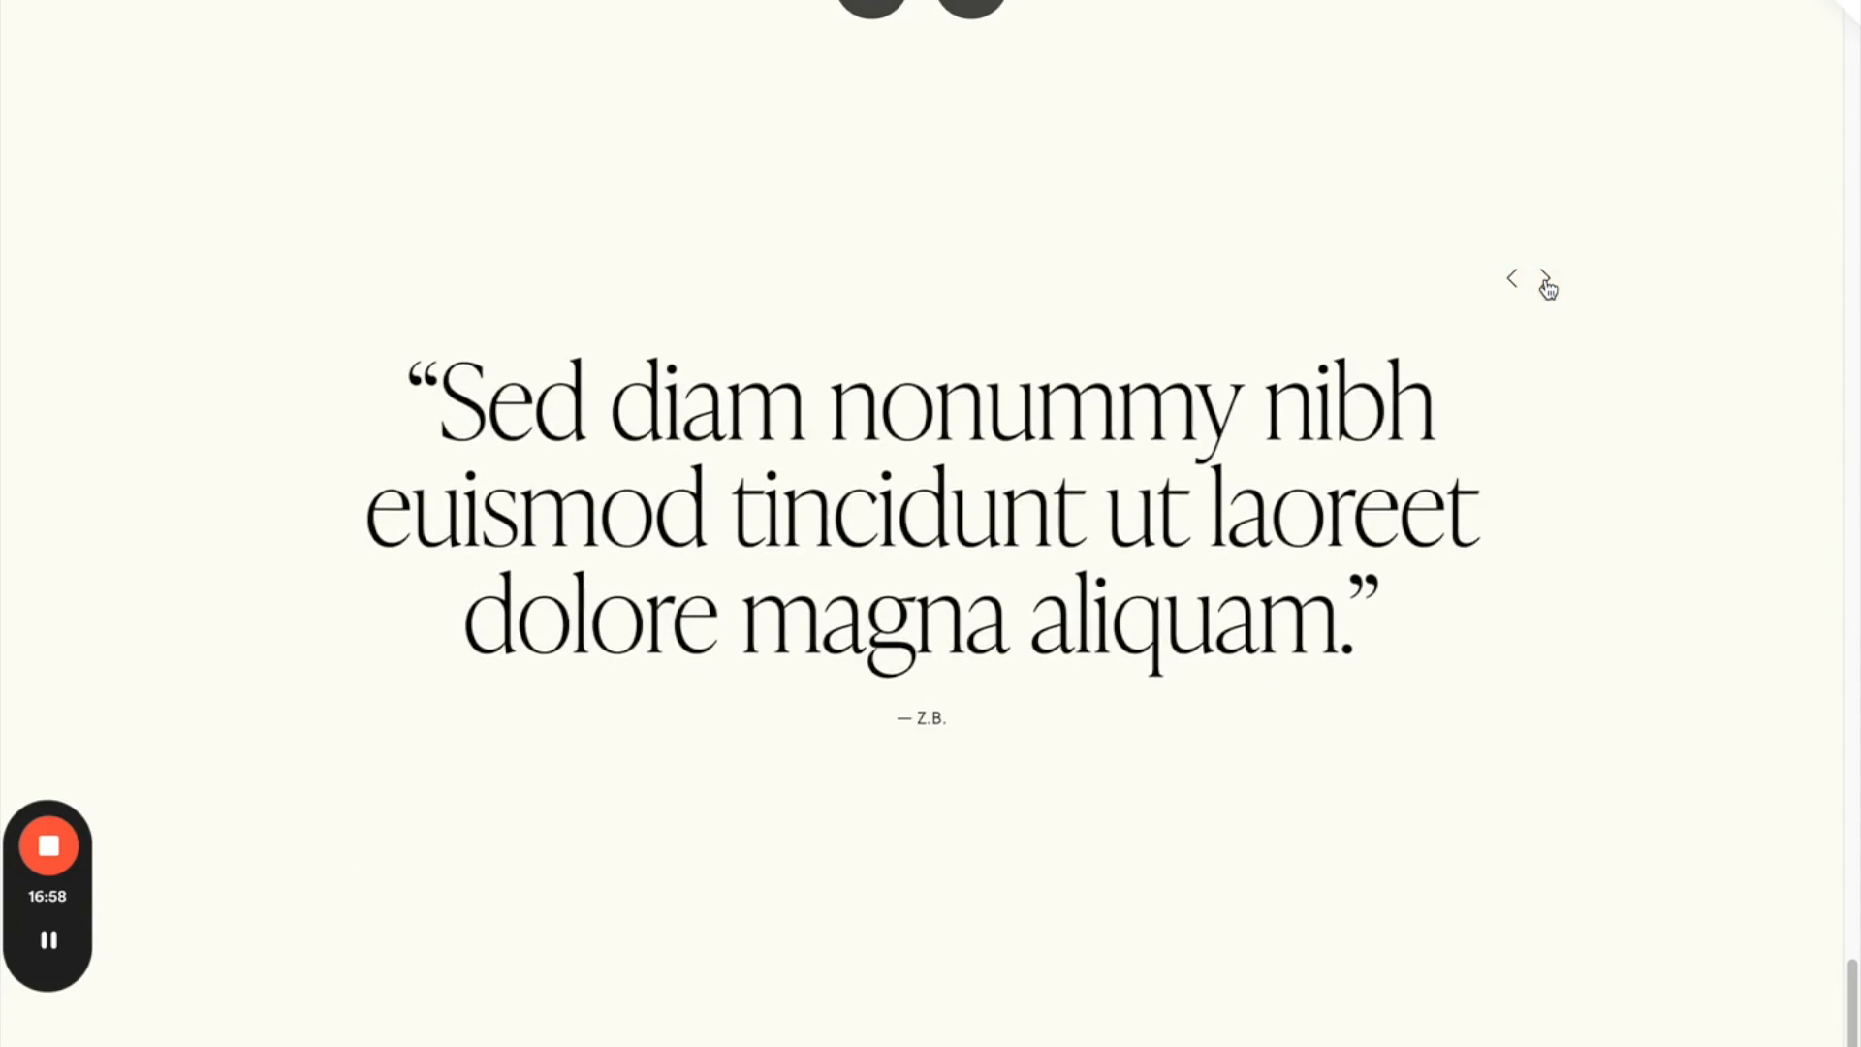
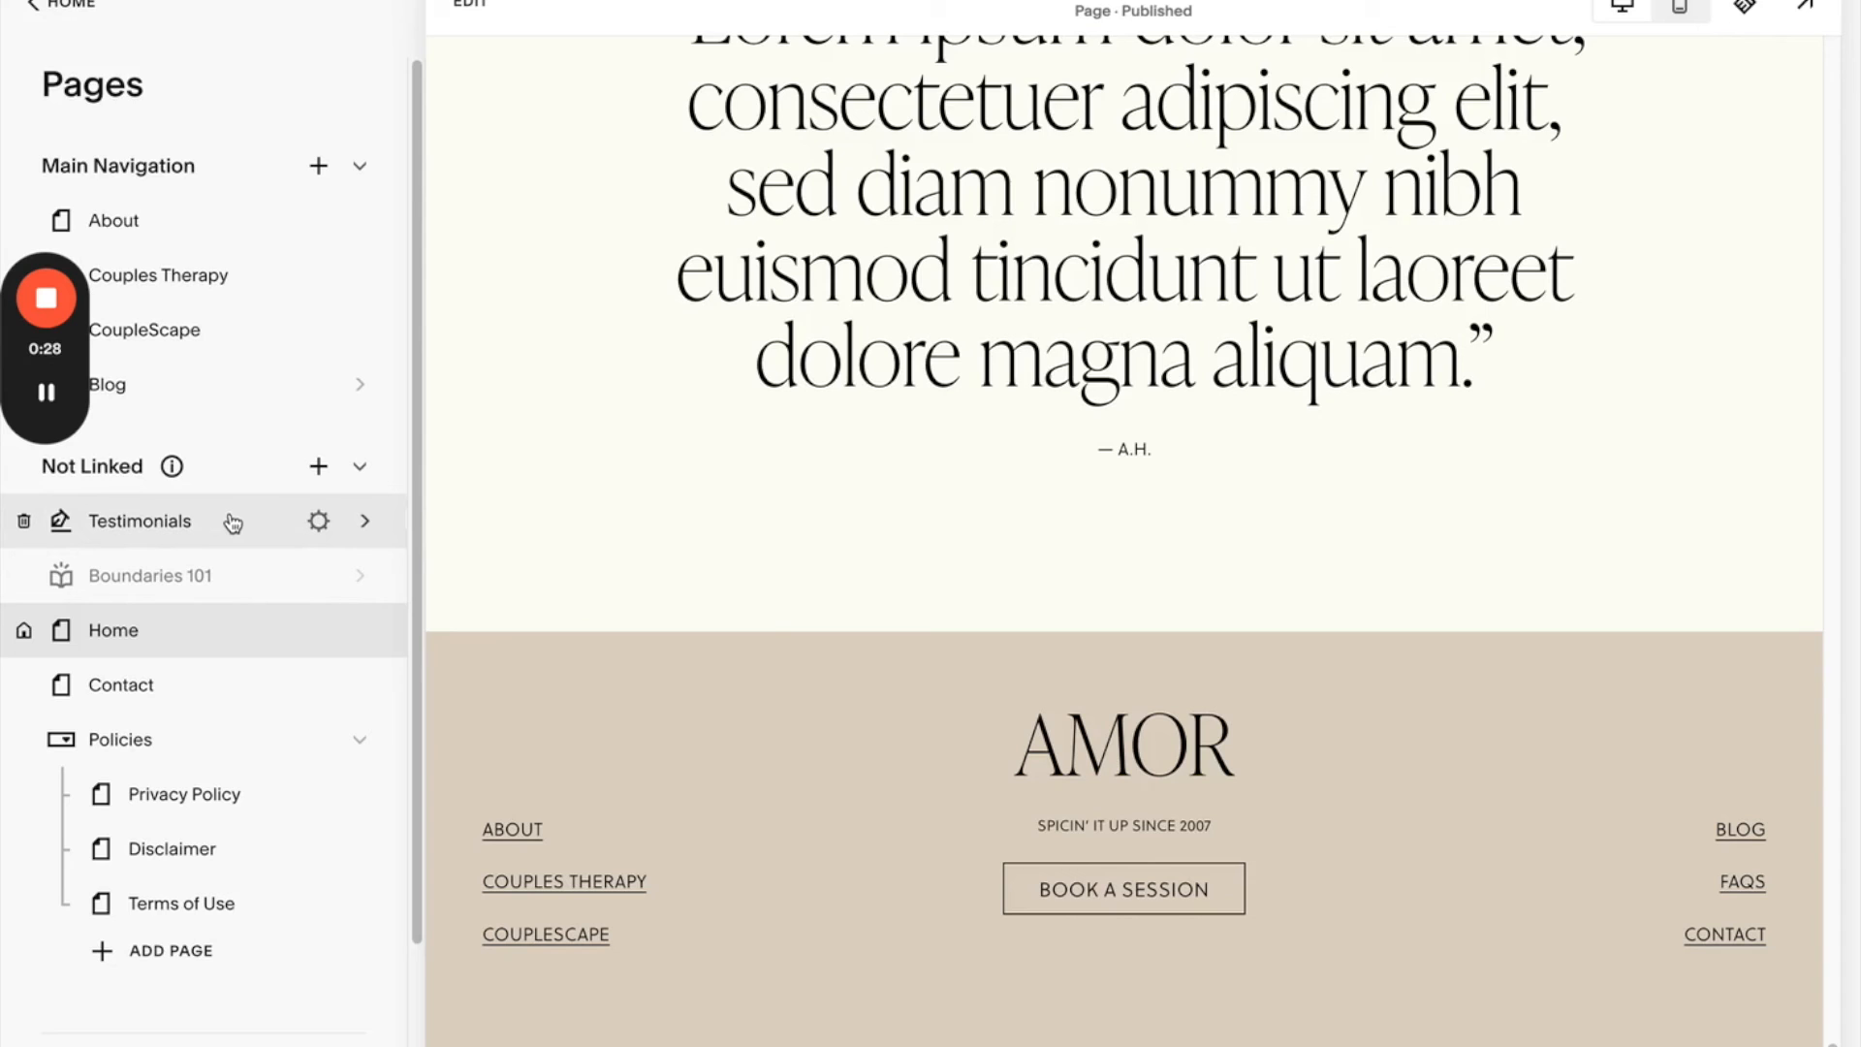
- Open the A.H. post's settings in the Testimonials blog and review its category and tag options
{"action": "left_click", "coordinate": [232, 523]}
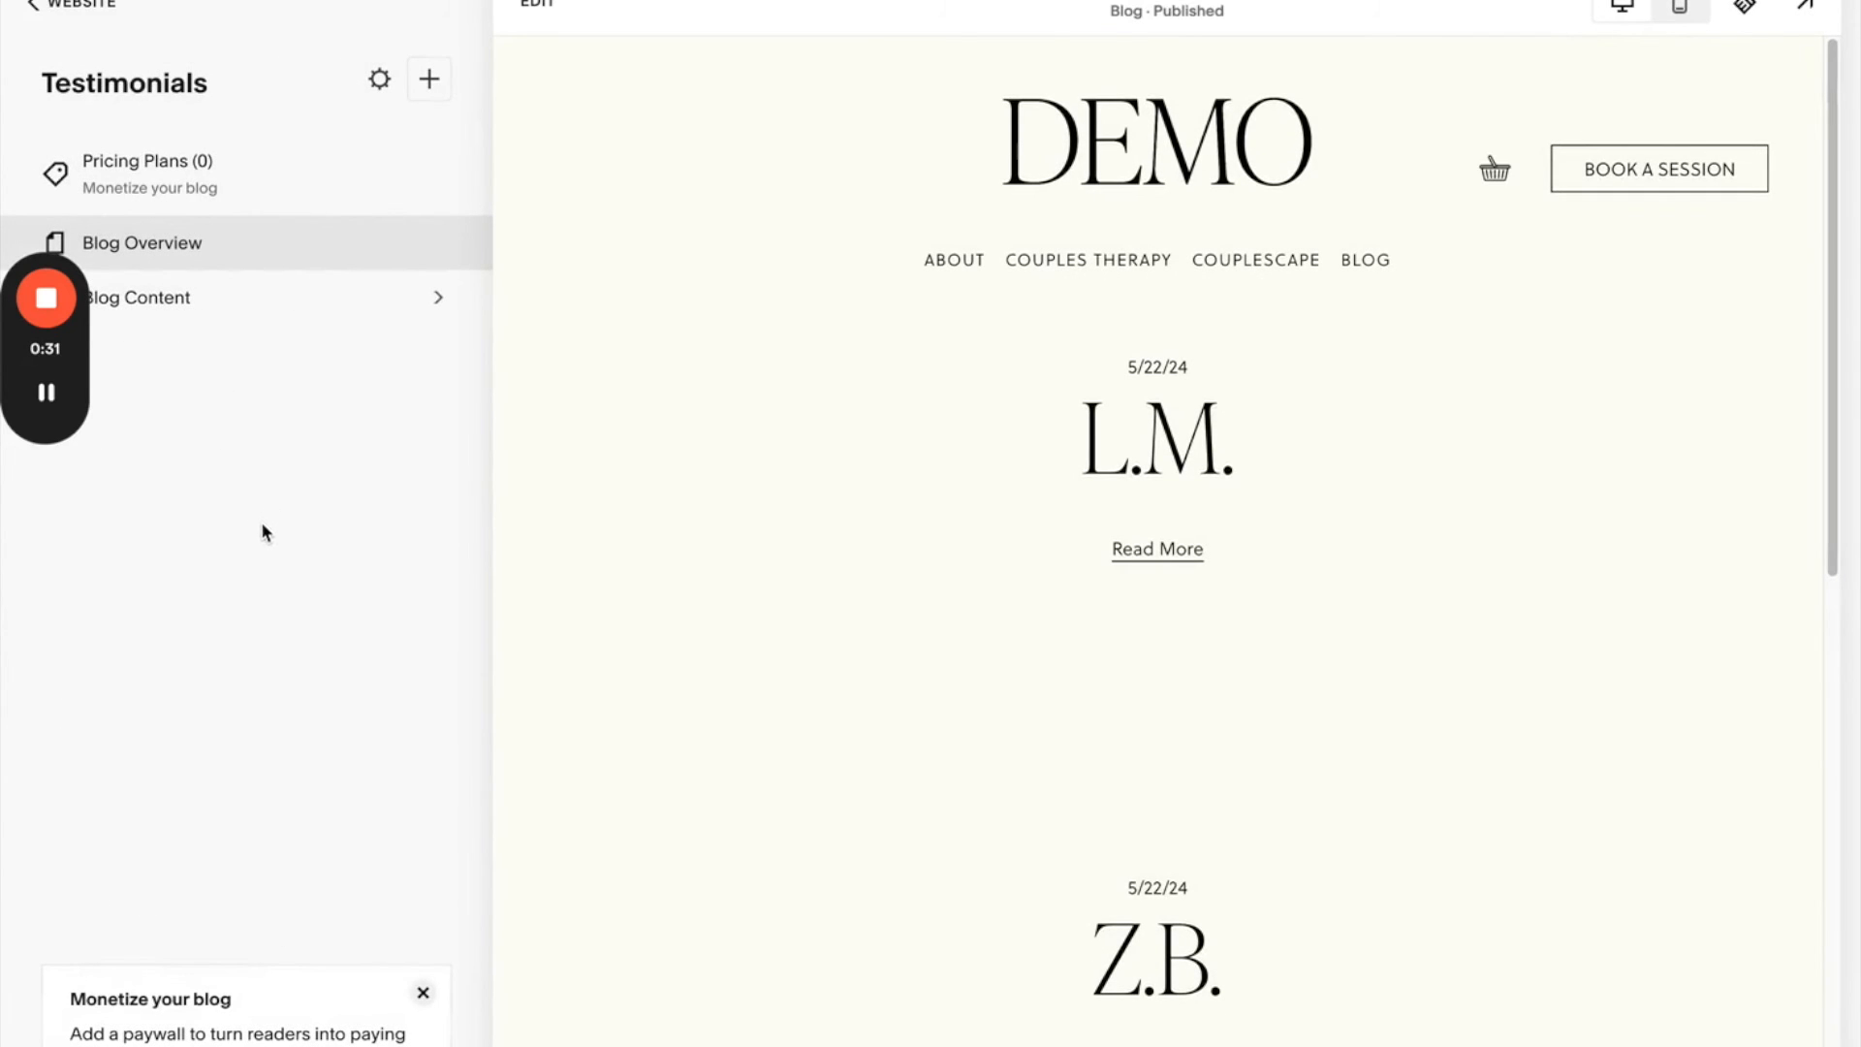
{"action": "left_click", "coordinate": [282, 306]}
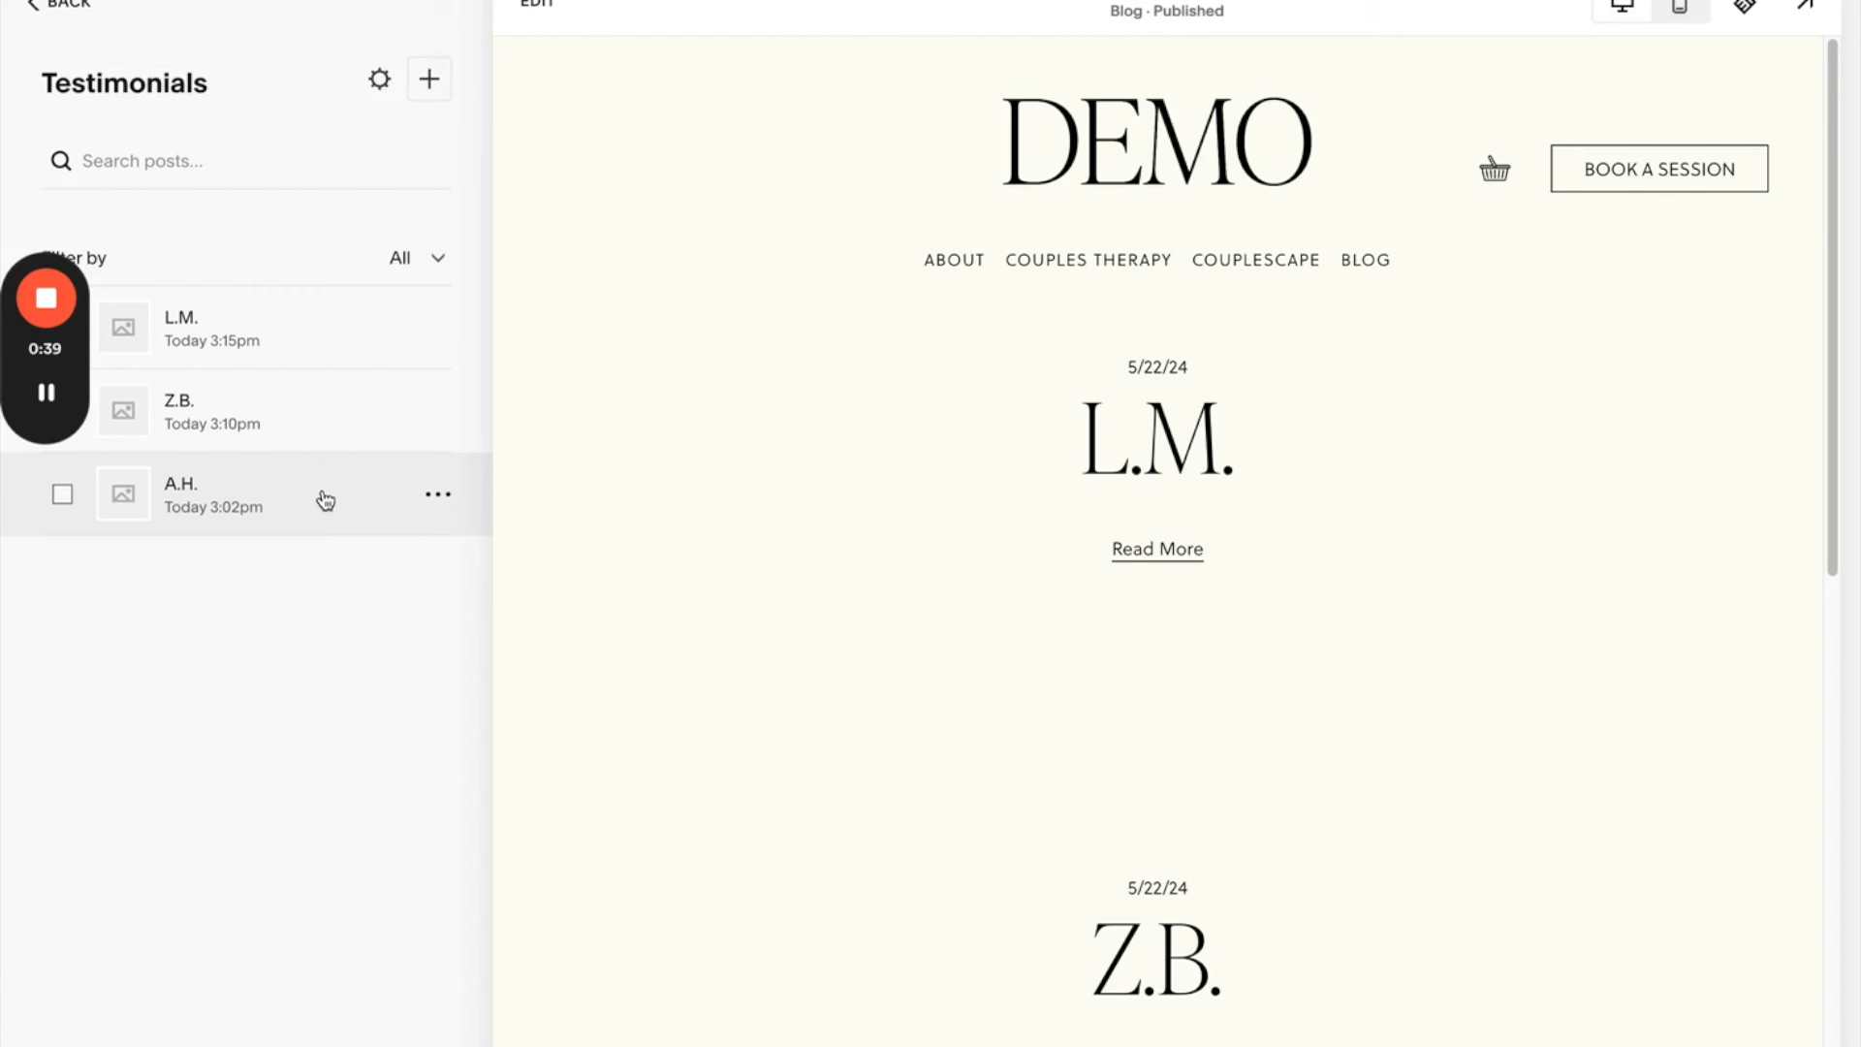
{"action": "left_click", "coordinate": [436, 496]}
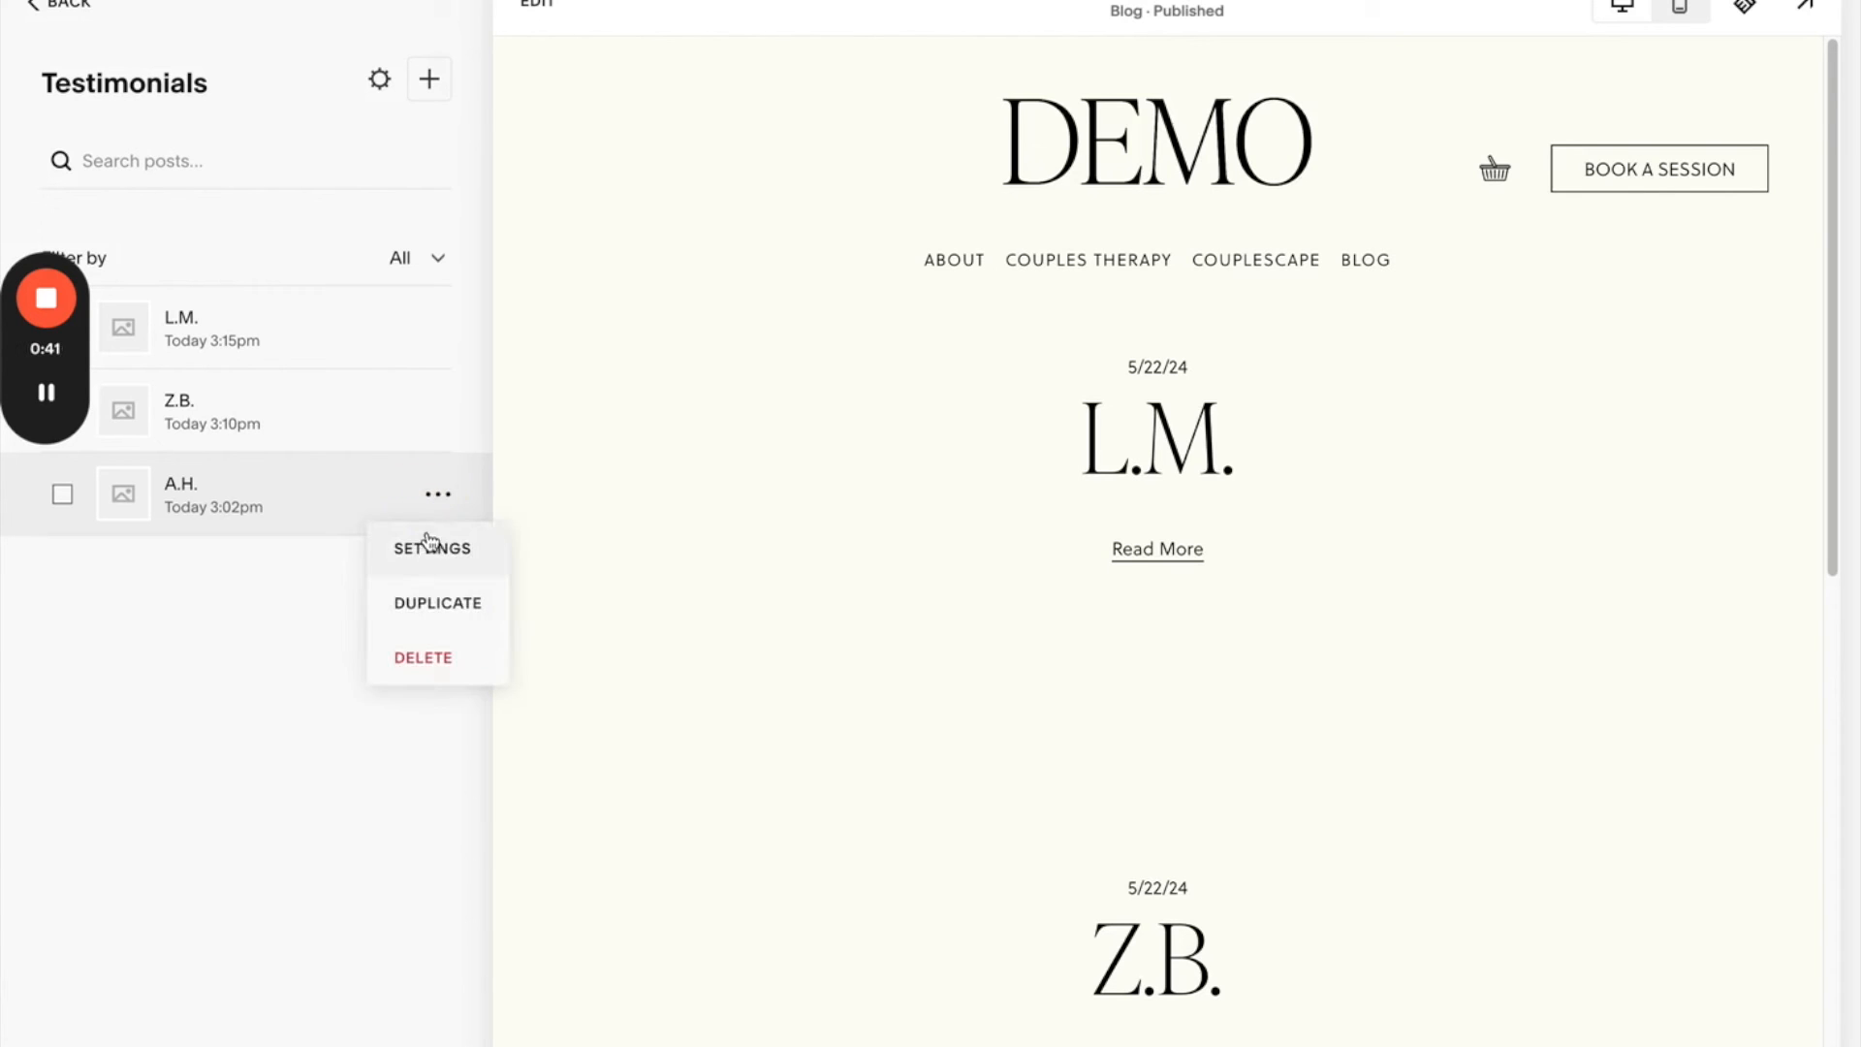
{"action": "left_click", "coordinate": [430, 546]}
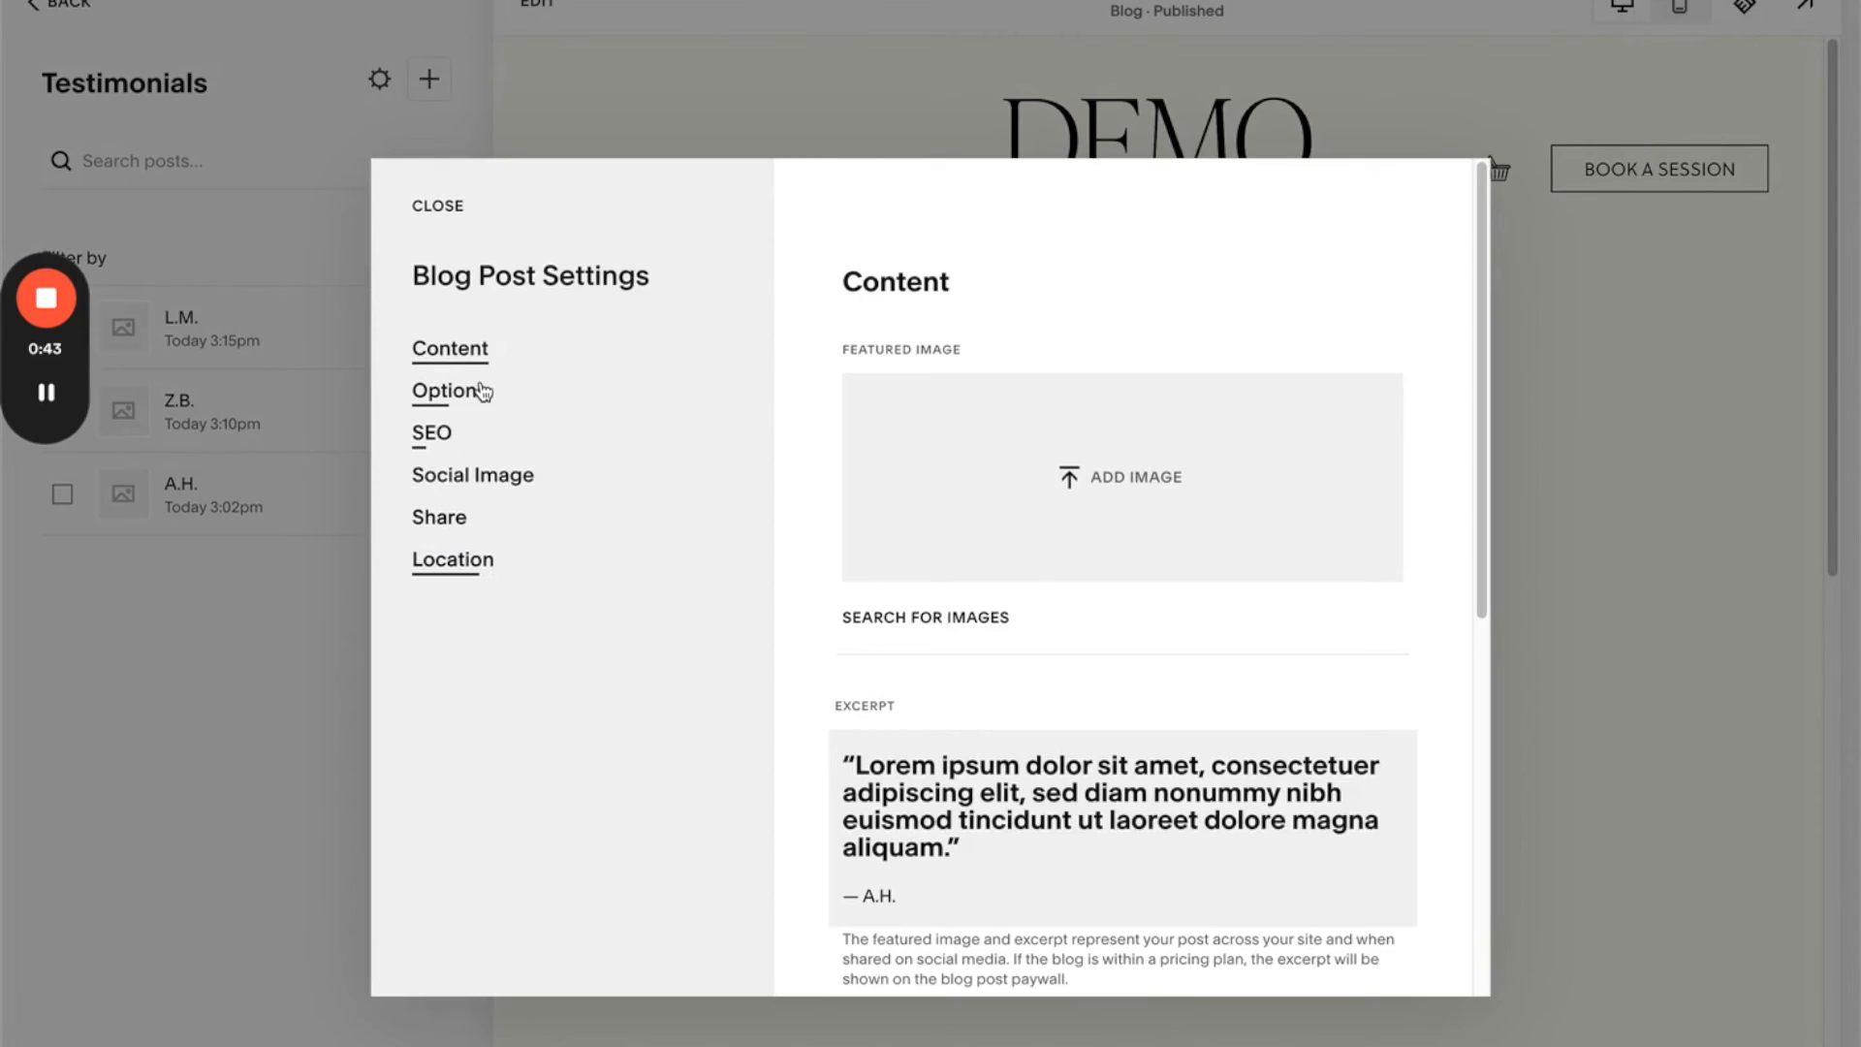
{"action": "left_click", "coordinate": [482, 391]}
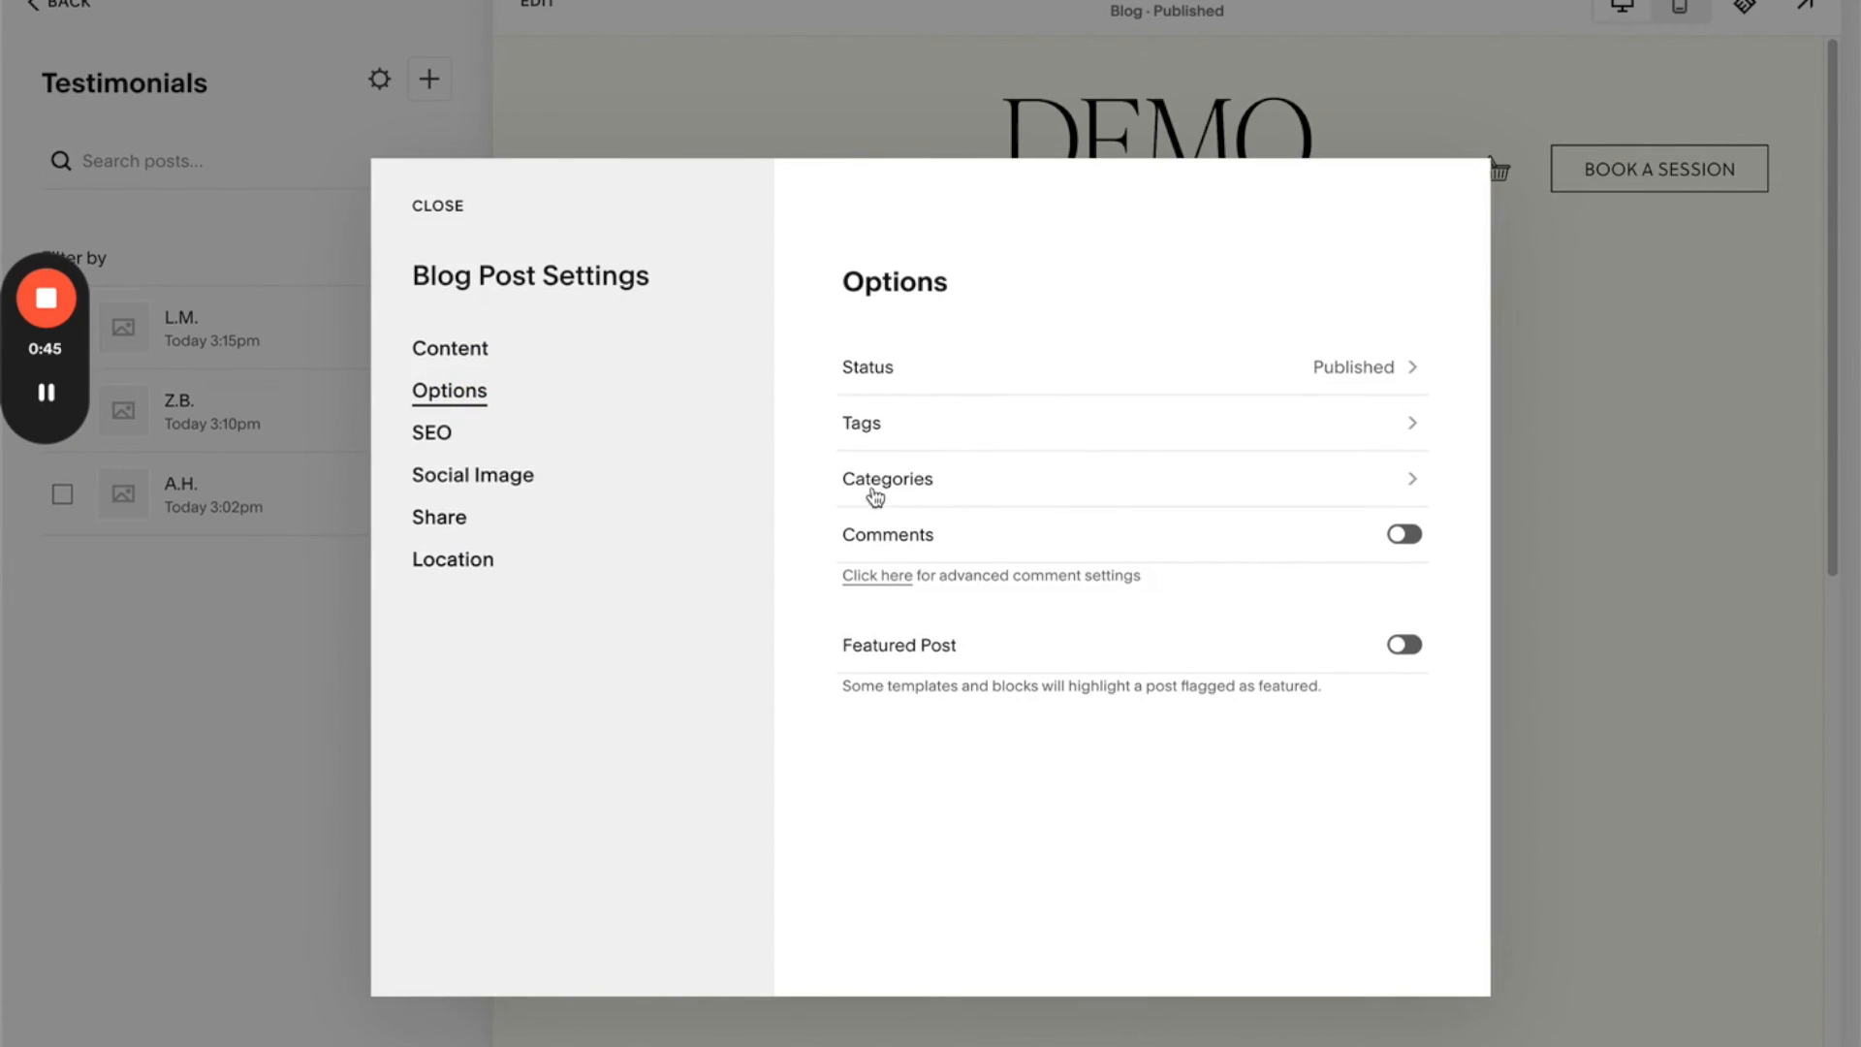
{"action": "left_click", "coordinate": [972, 489]}
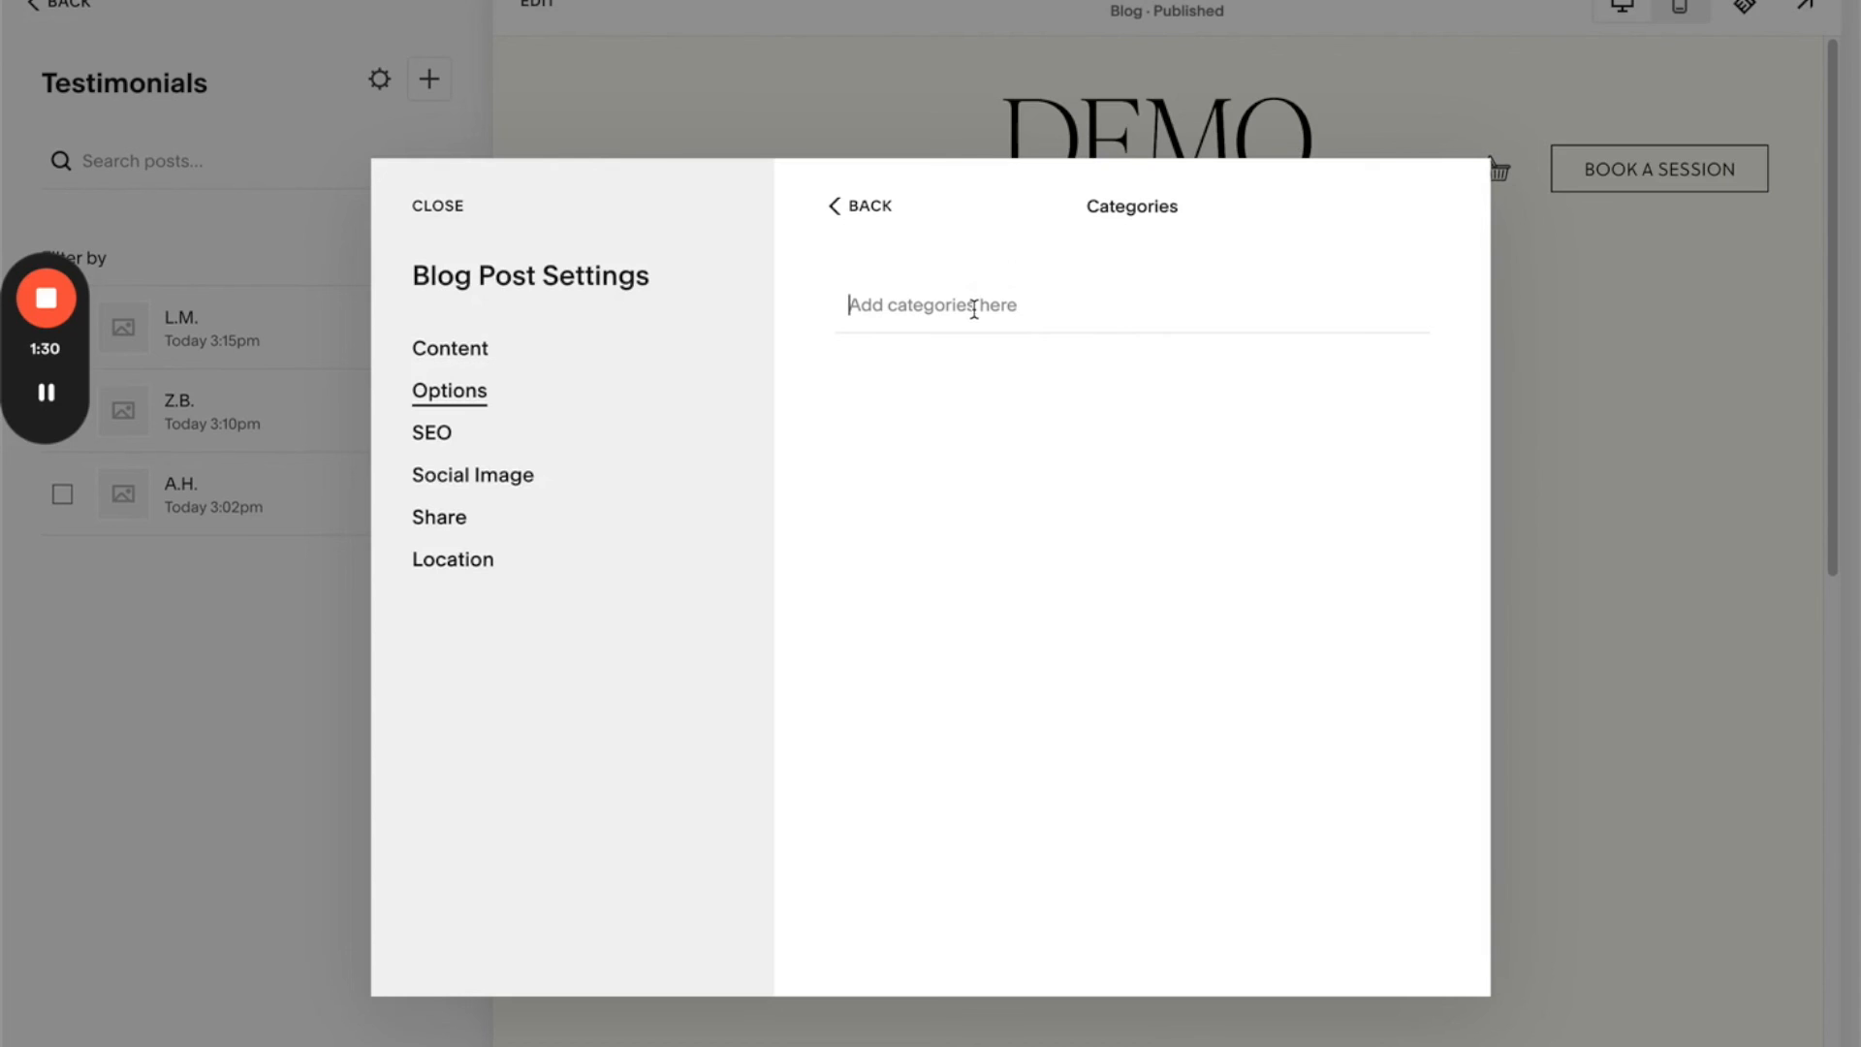
{"action": "left_click", "coordinate": [869, 206]}
{"action": "left_click", "coordinate": [853, 419]}
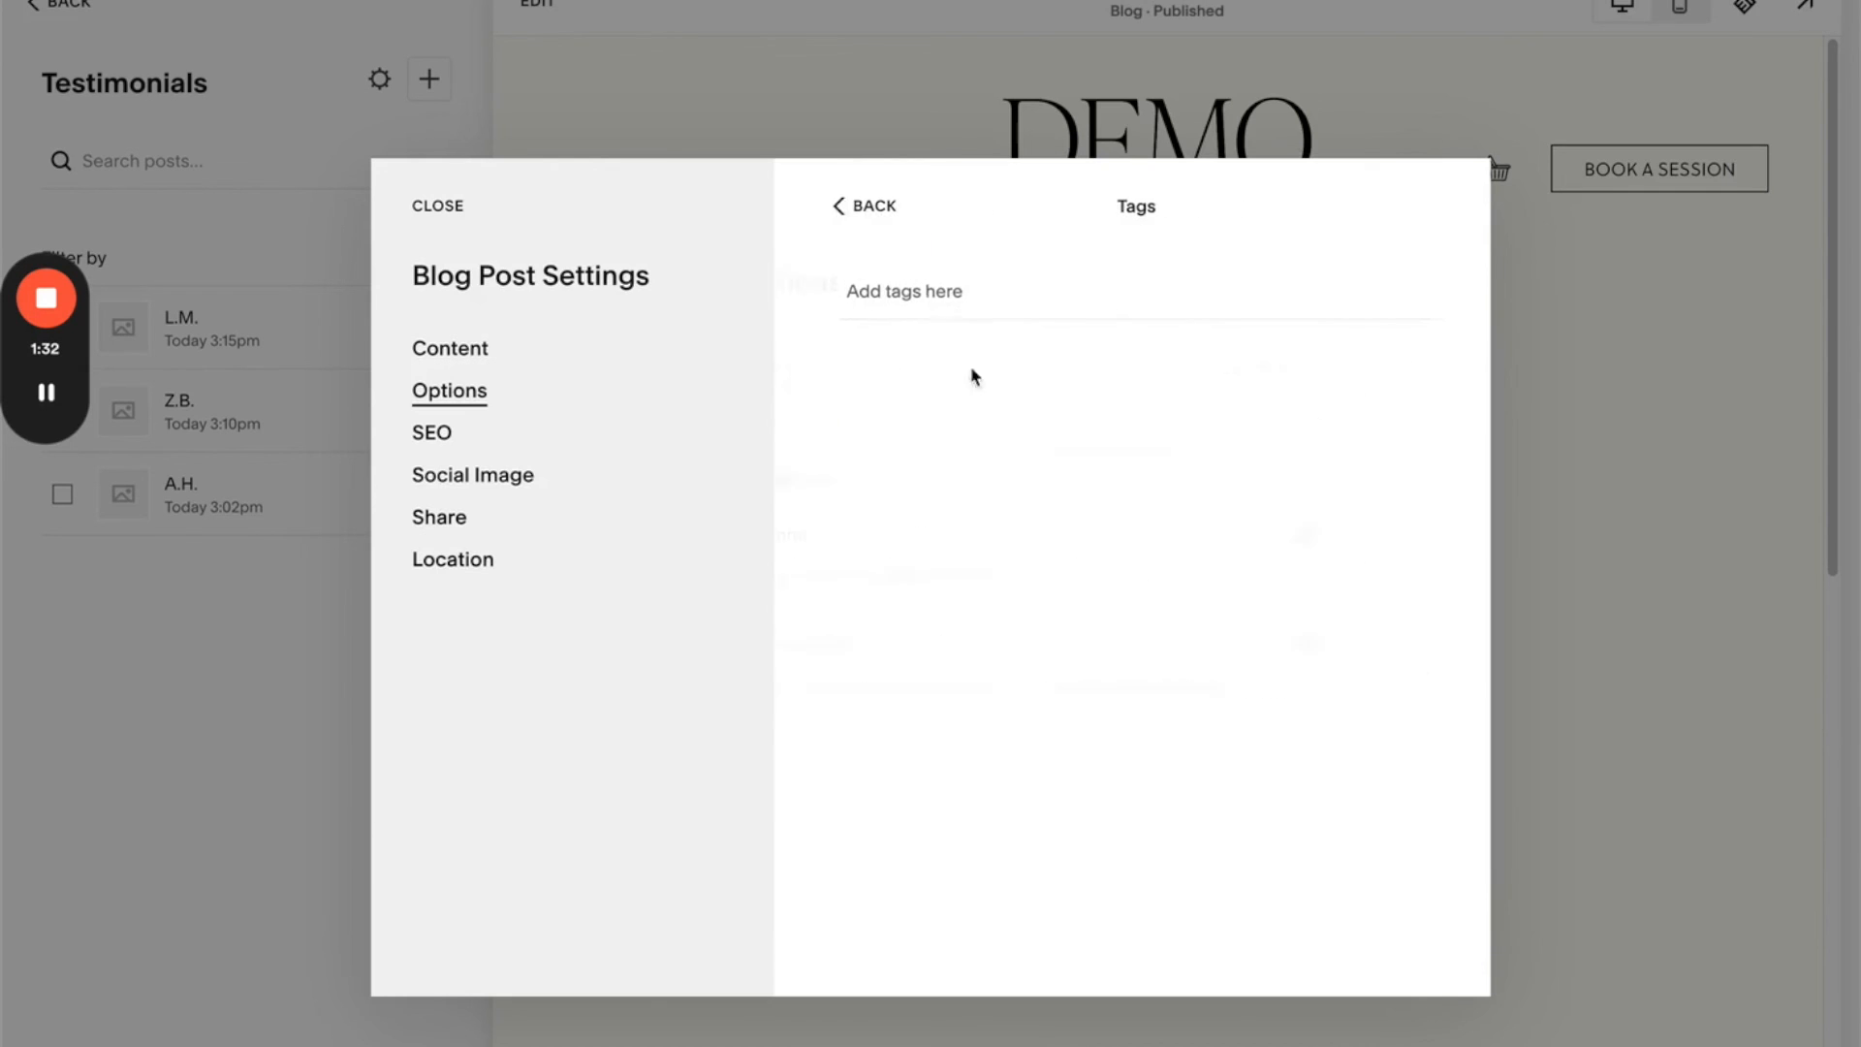
{"action": "left_click", "coordinate": [865, 206]}
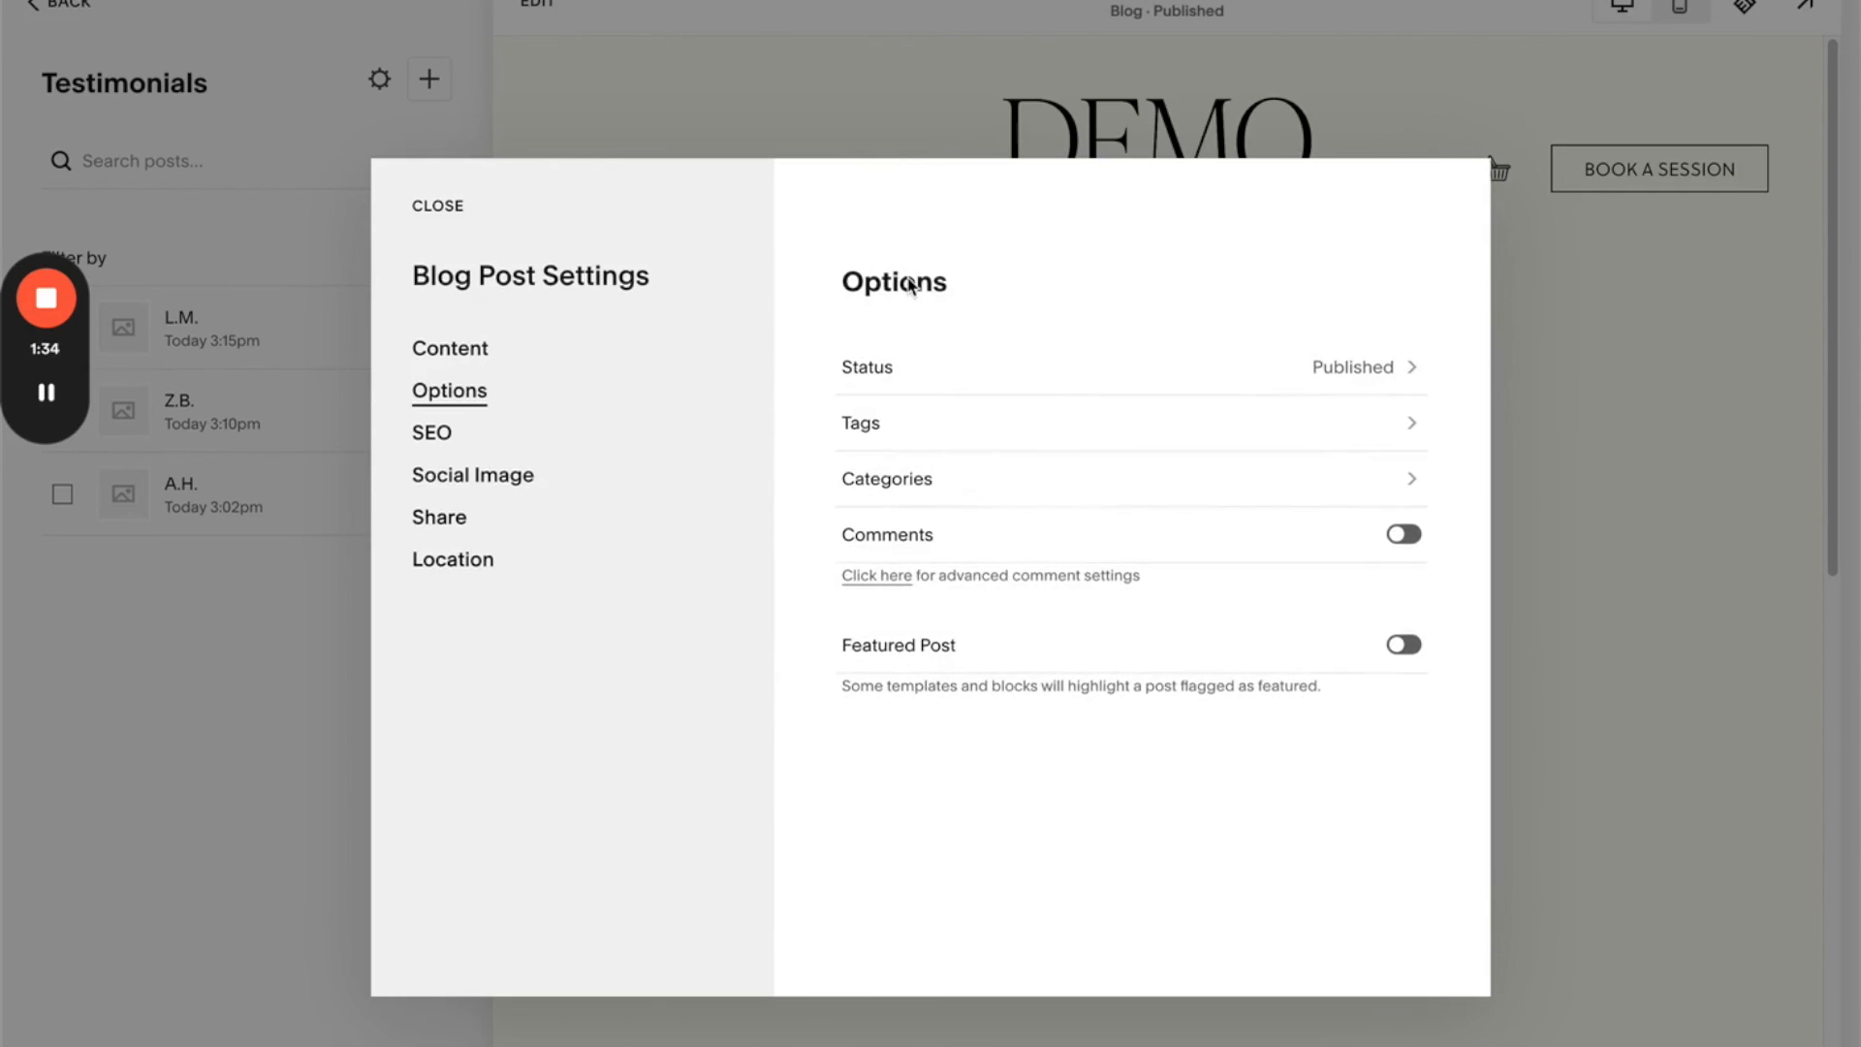
- Add the category "Therapy Testimonial" to the A.H. testimonial post and save its settings
{"action": "left_click", "coordinate": [896, 482]}
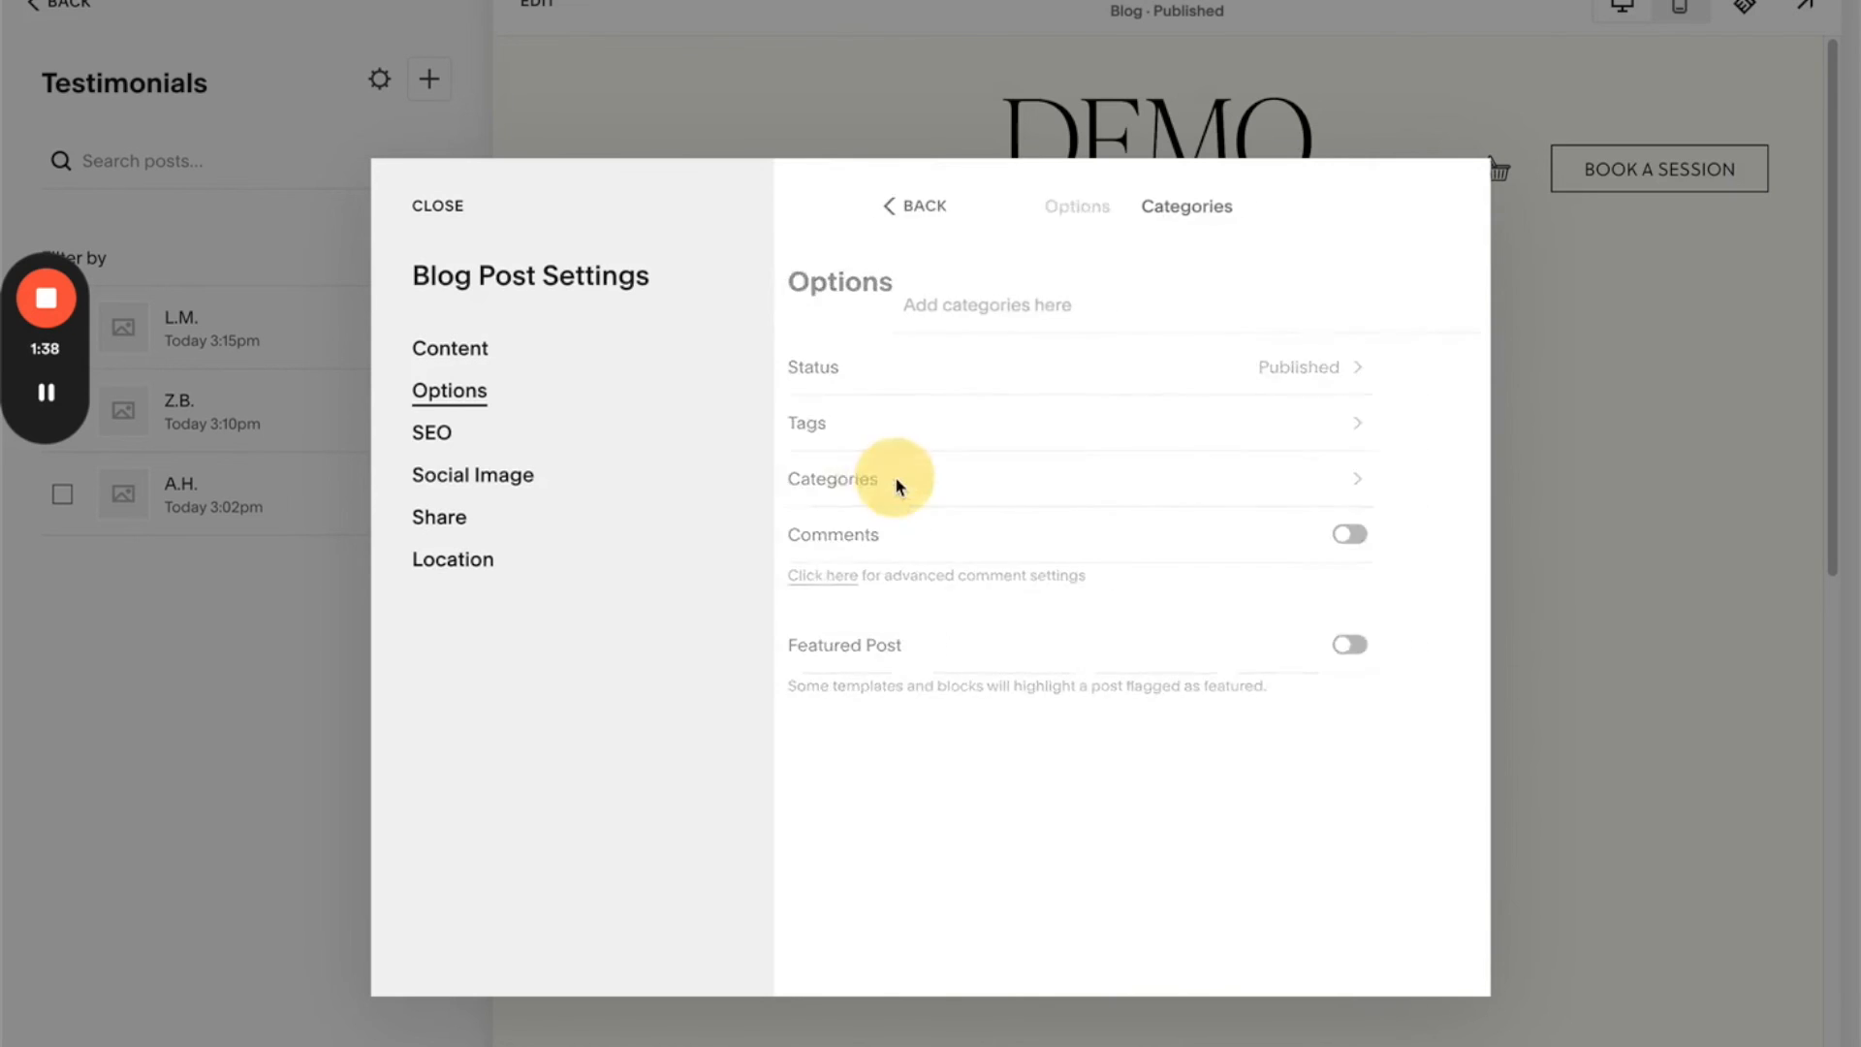
{"action": "left_click", "coordinate": [983, 305]}
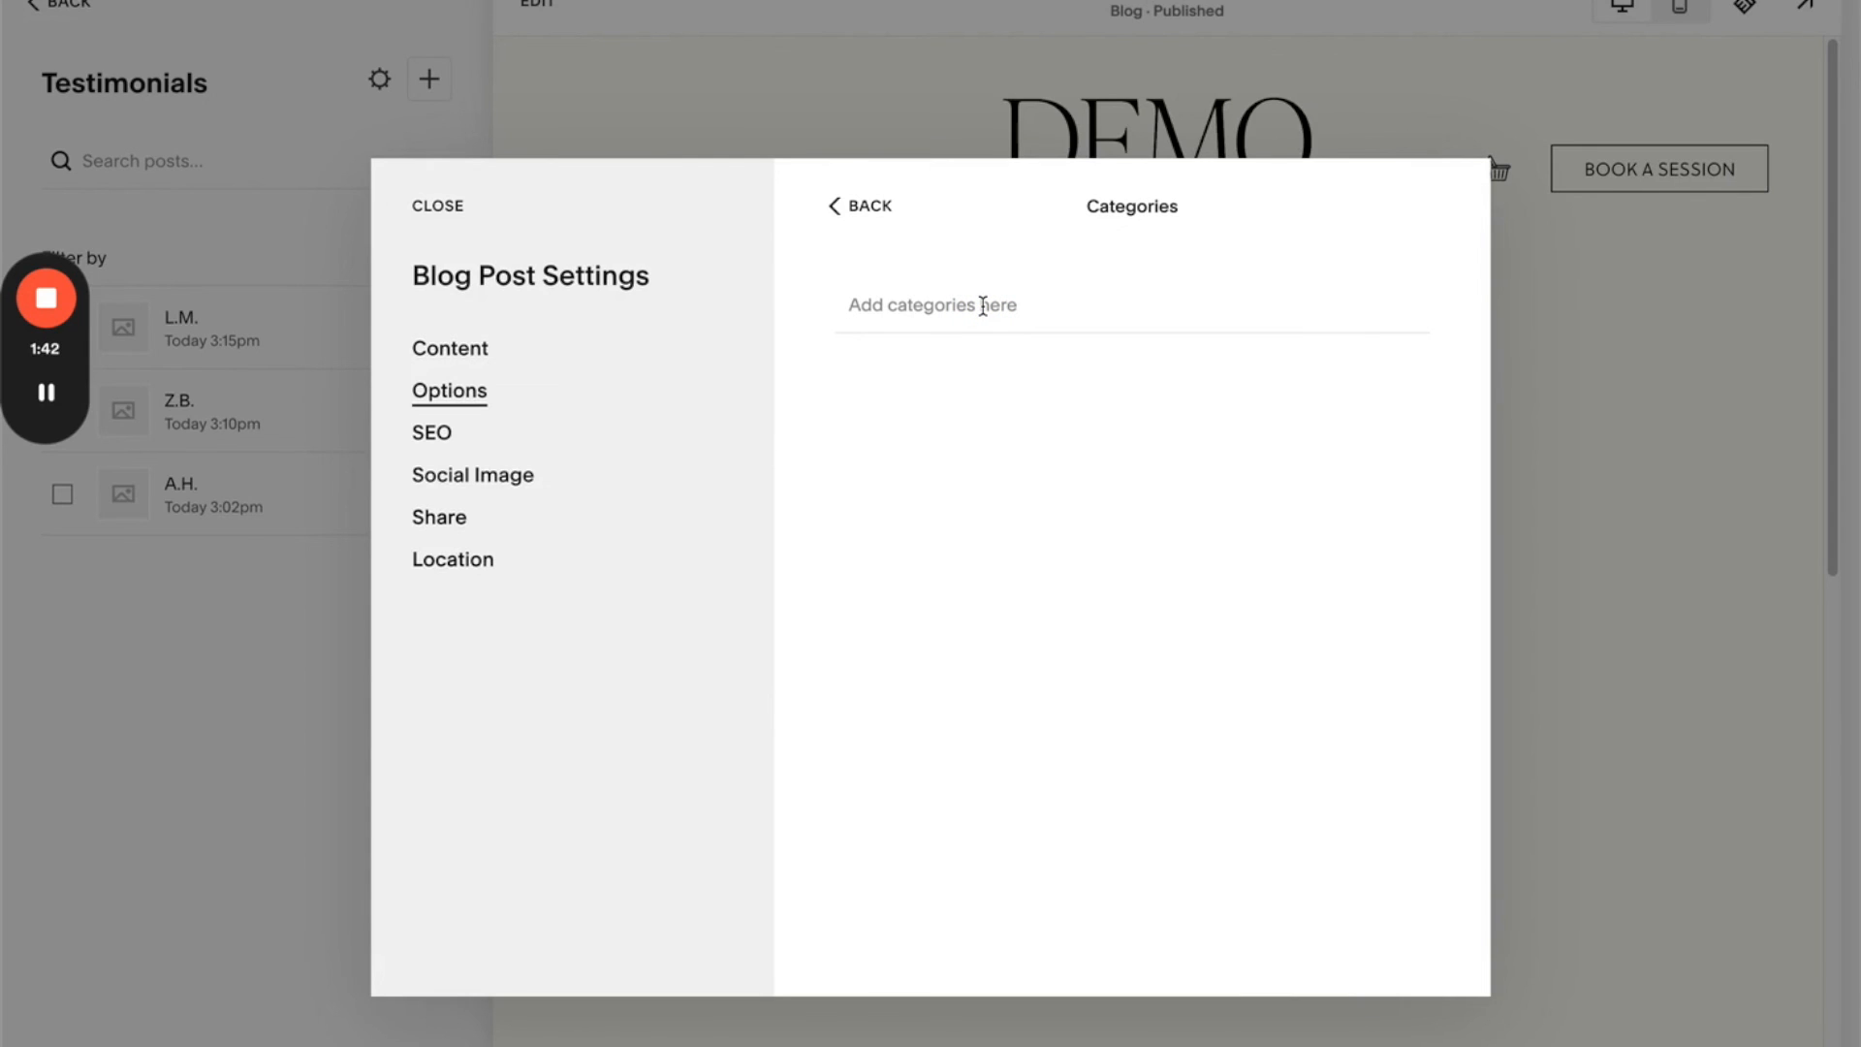
{"action": "type", "text": "Therapy Testimonial"}
{"action": "key", "text": "Return"}
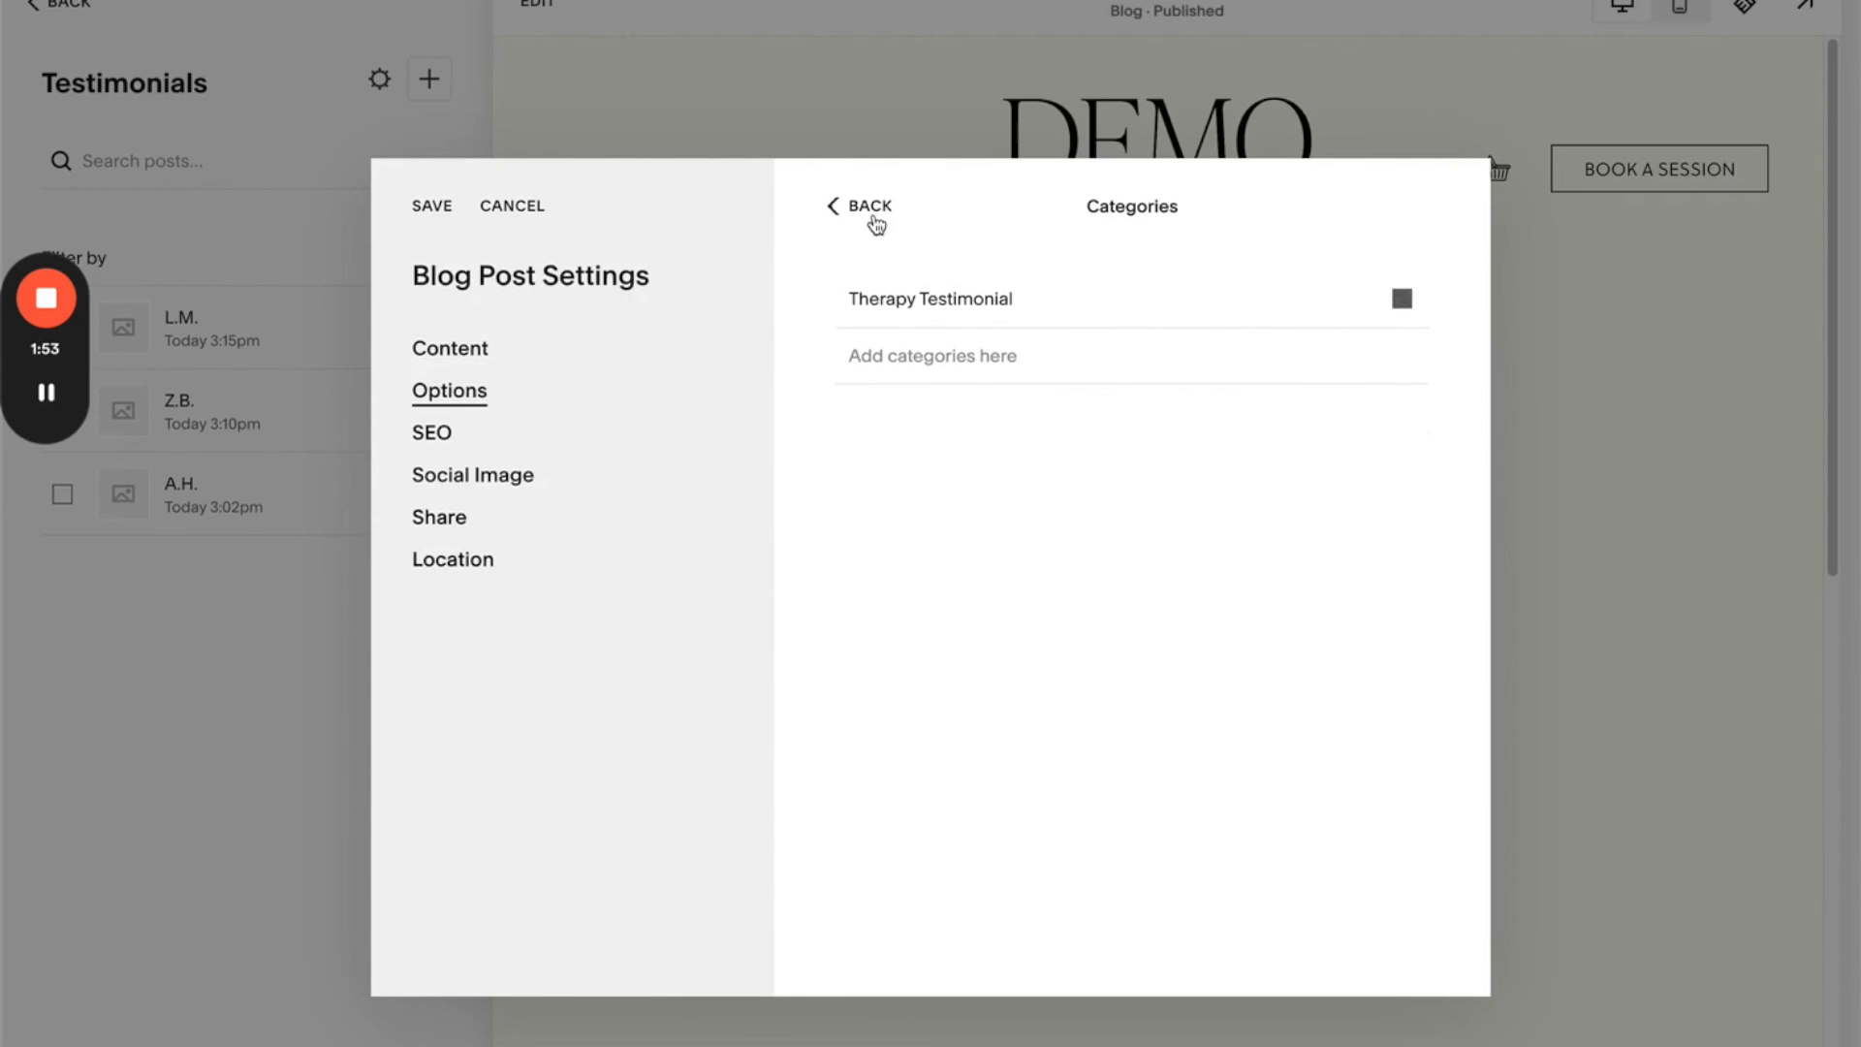
{"action": "left_click", "coordinate": [871, 215]}
{"action": "left_click", "coordinate": [445, 221]}
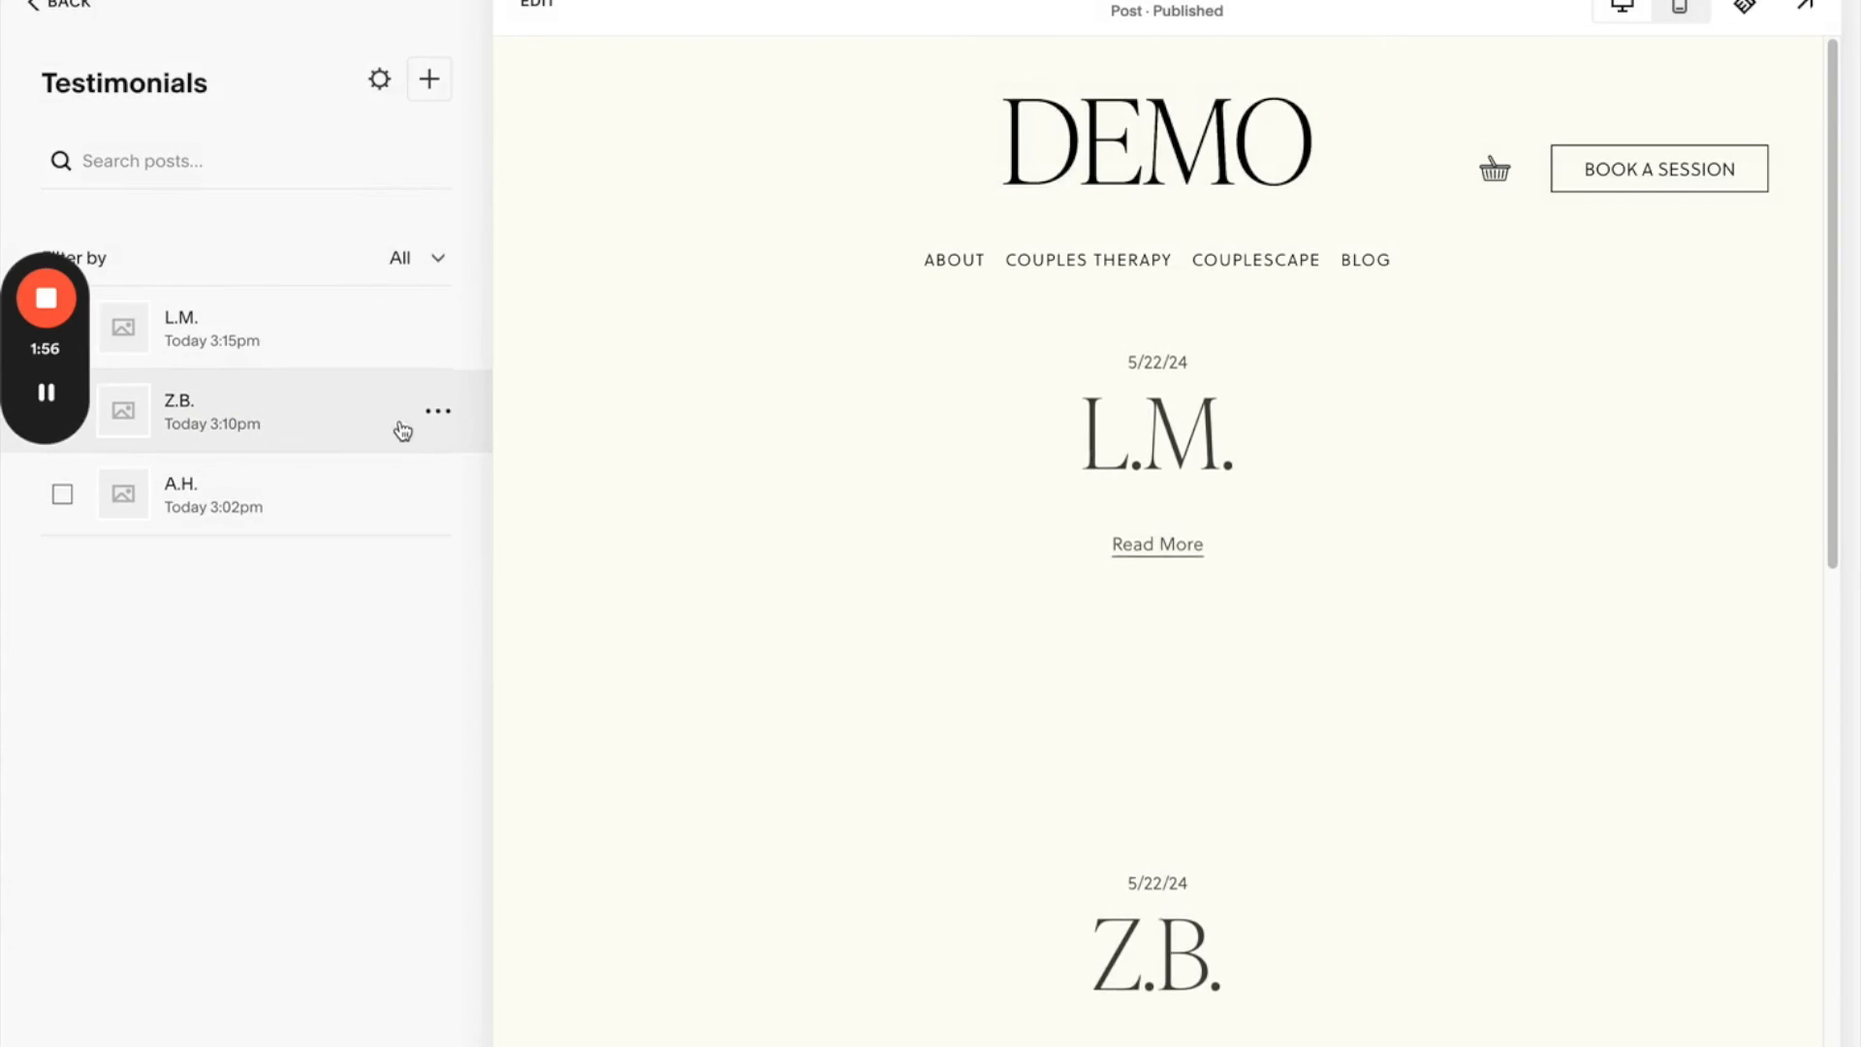
- Add the category "Coaching Testimonial" to the Z.B. testimonial post and save its settings
{"action": "left_click", "coordinate": [436, 411]}
{"action": "left_click", "coordinate": [435, 475]}
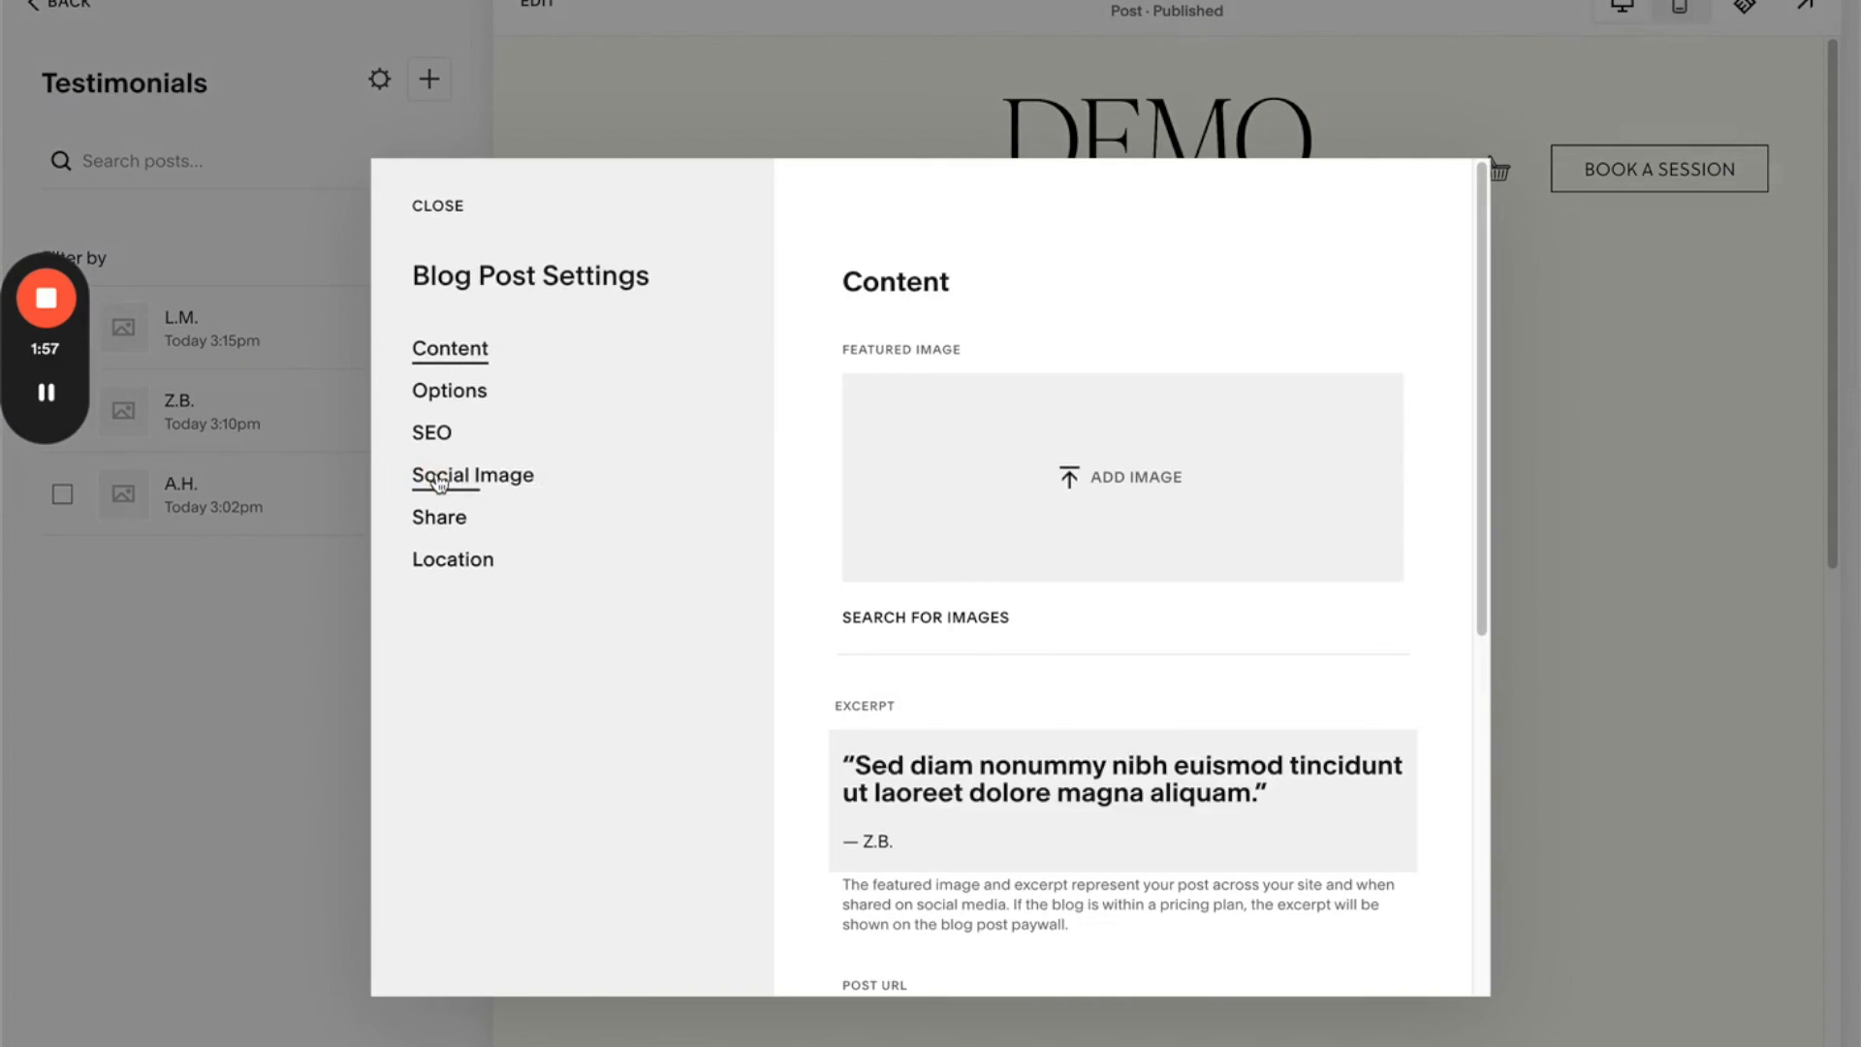
{"action": "left_click", "coordinate": [514, 396]}
{"action": "left_click", "coordinate": [945, 487]}
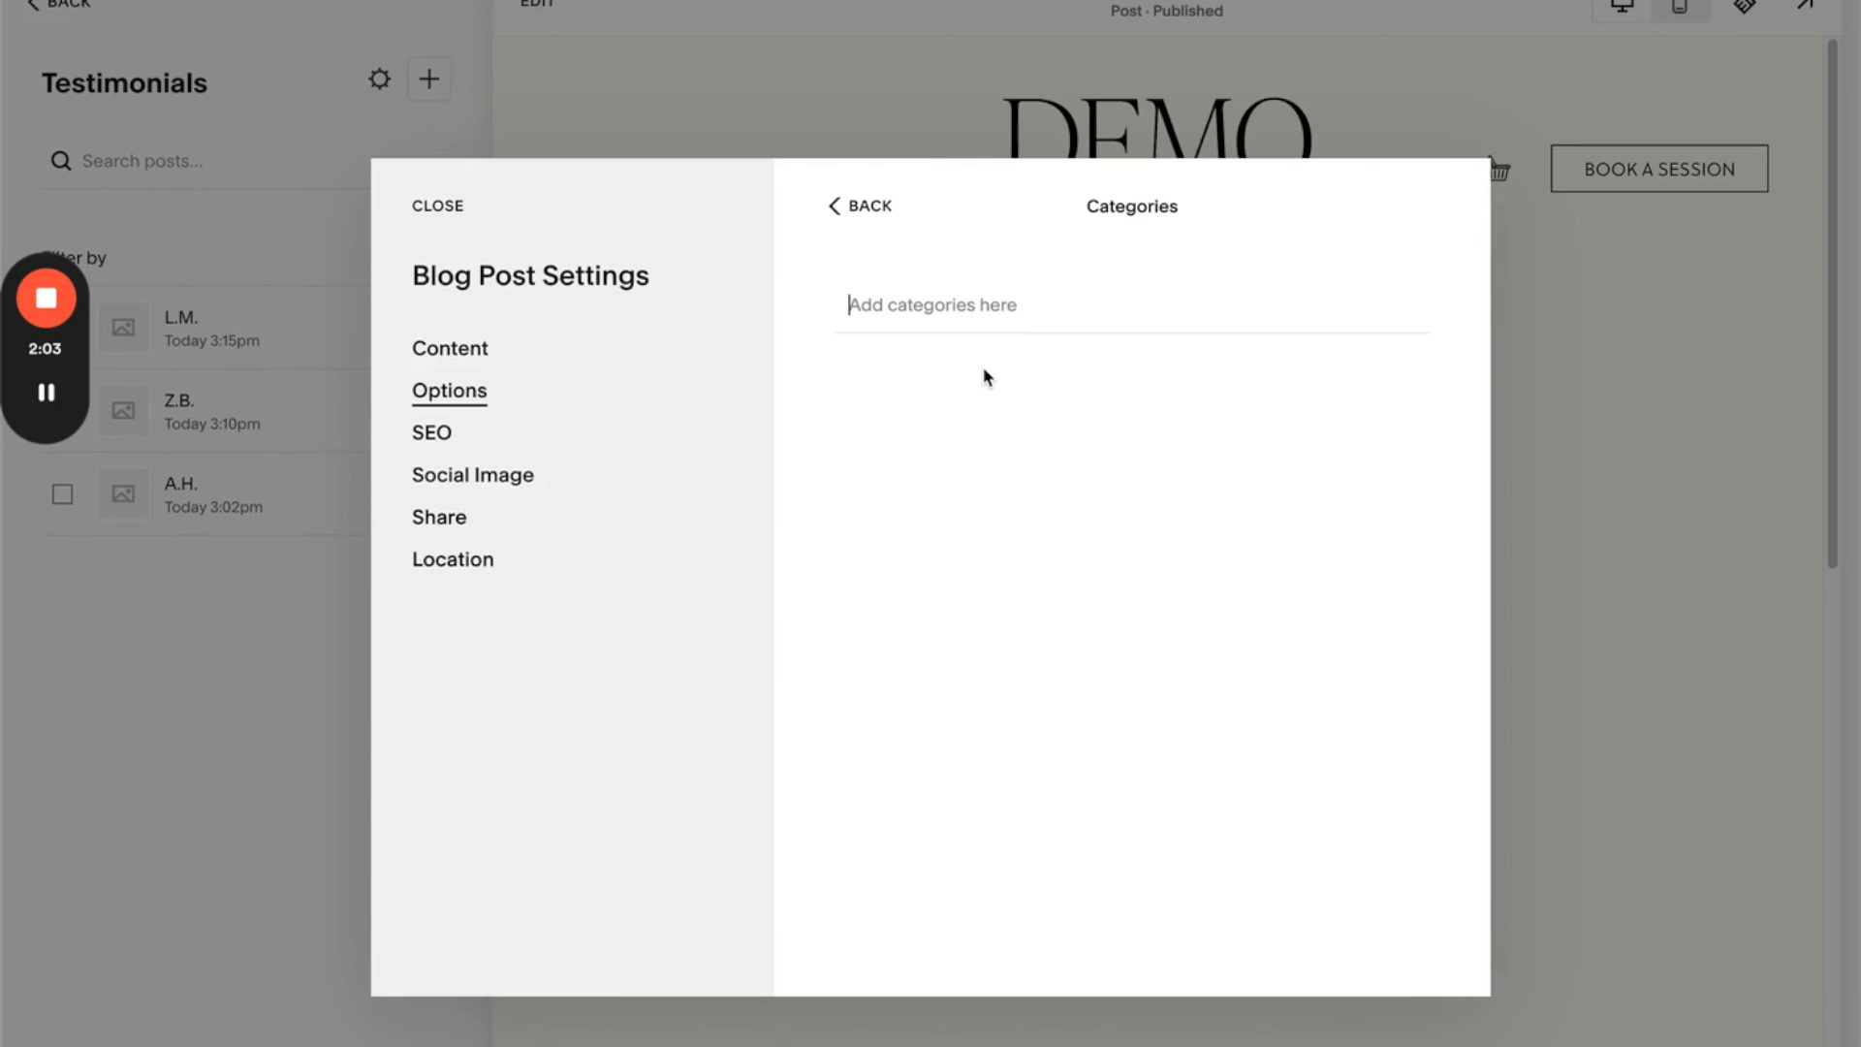
{"action": "type", "text": "Coaching Testimonial"}
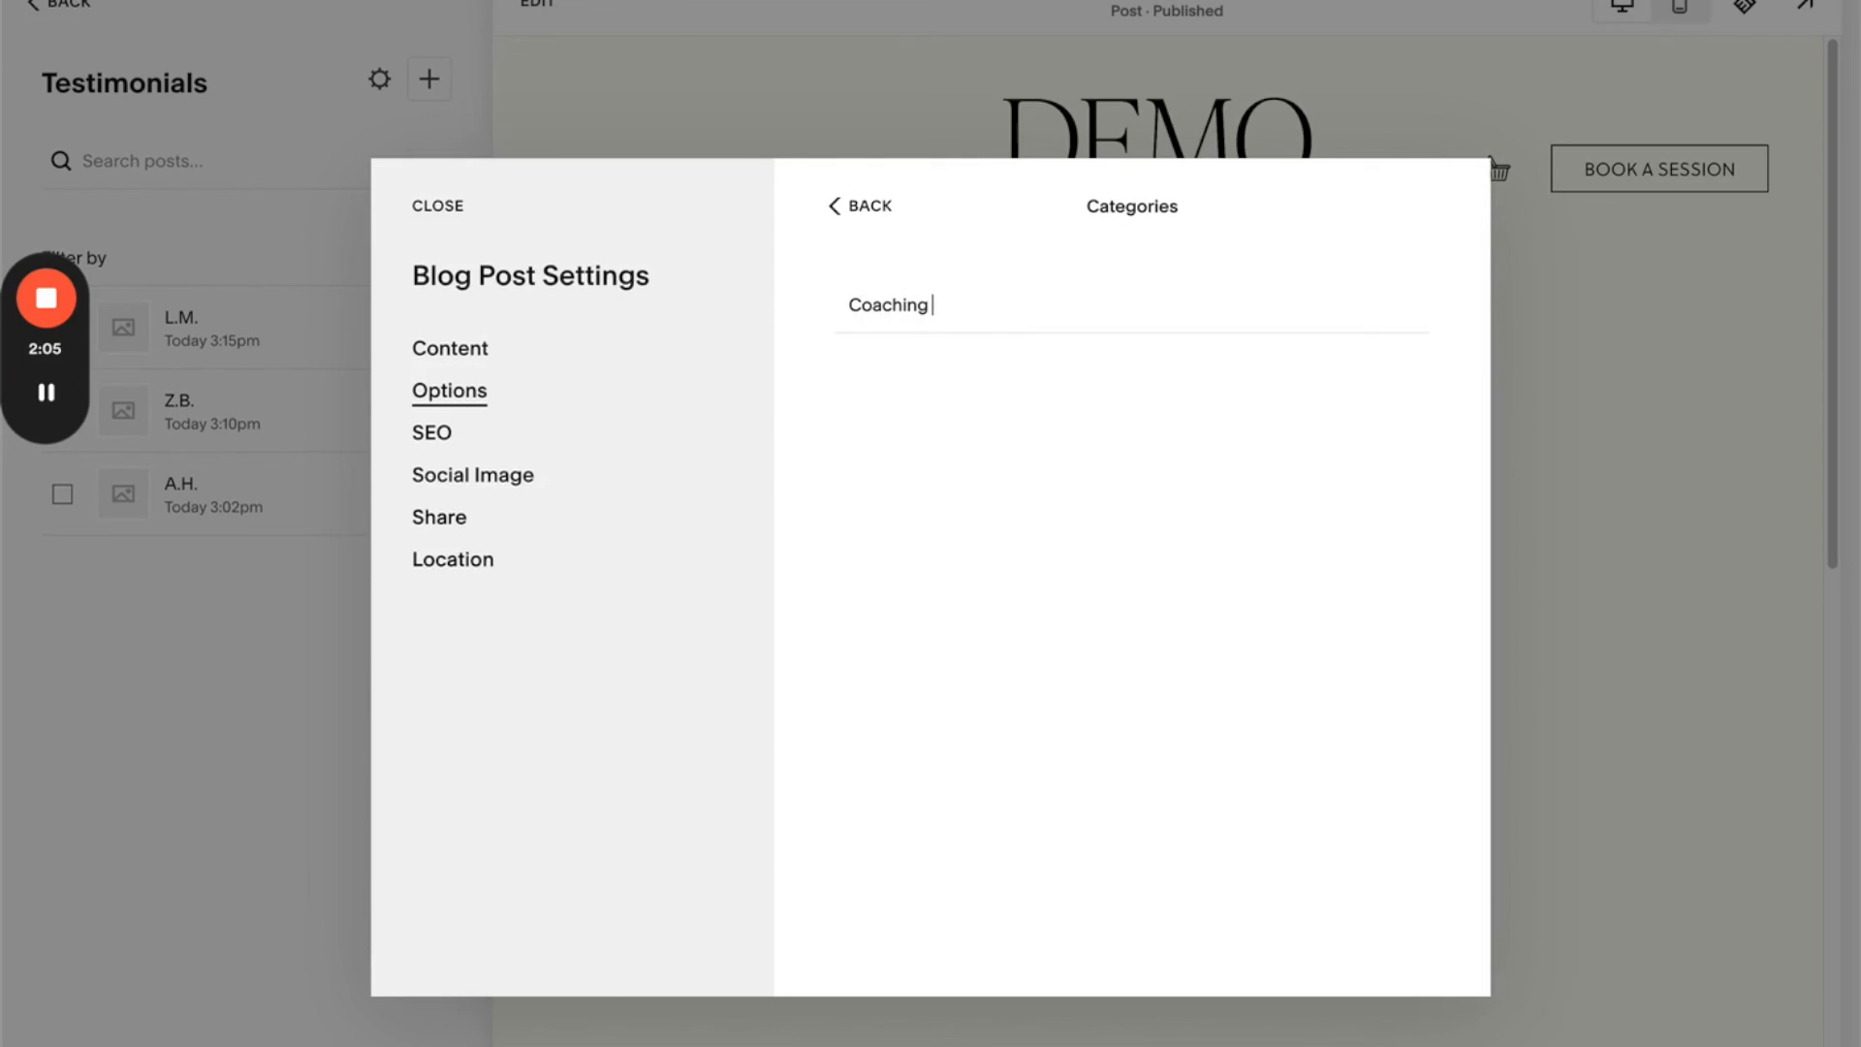
{"action": "key", "text": "Return"}
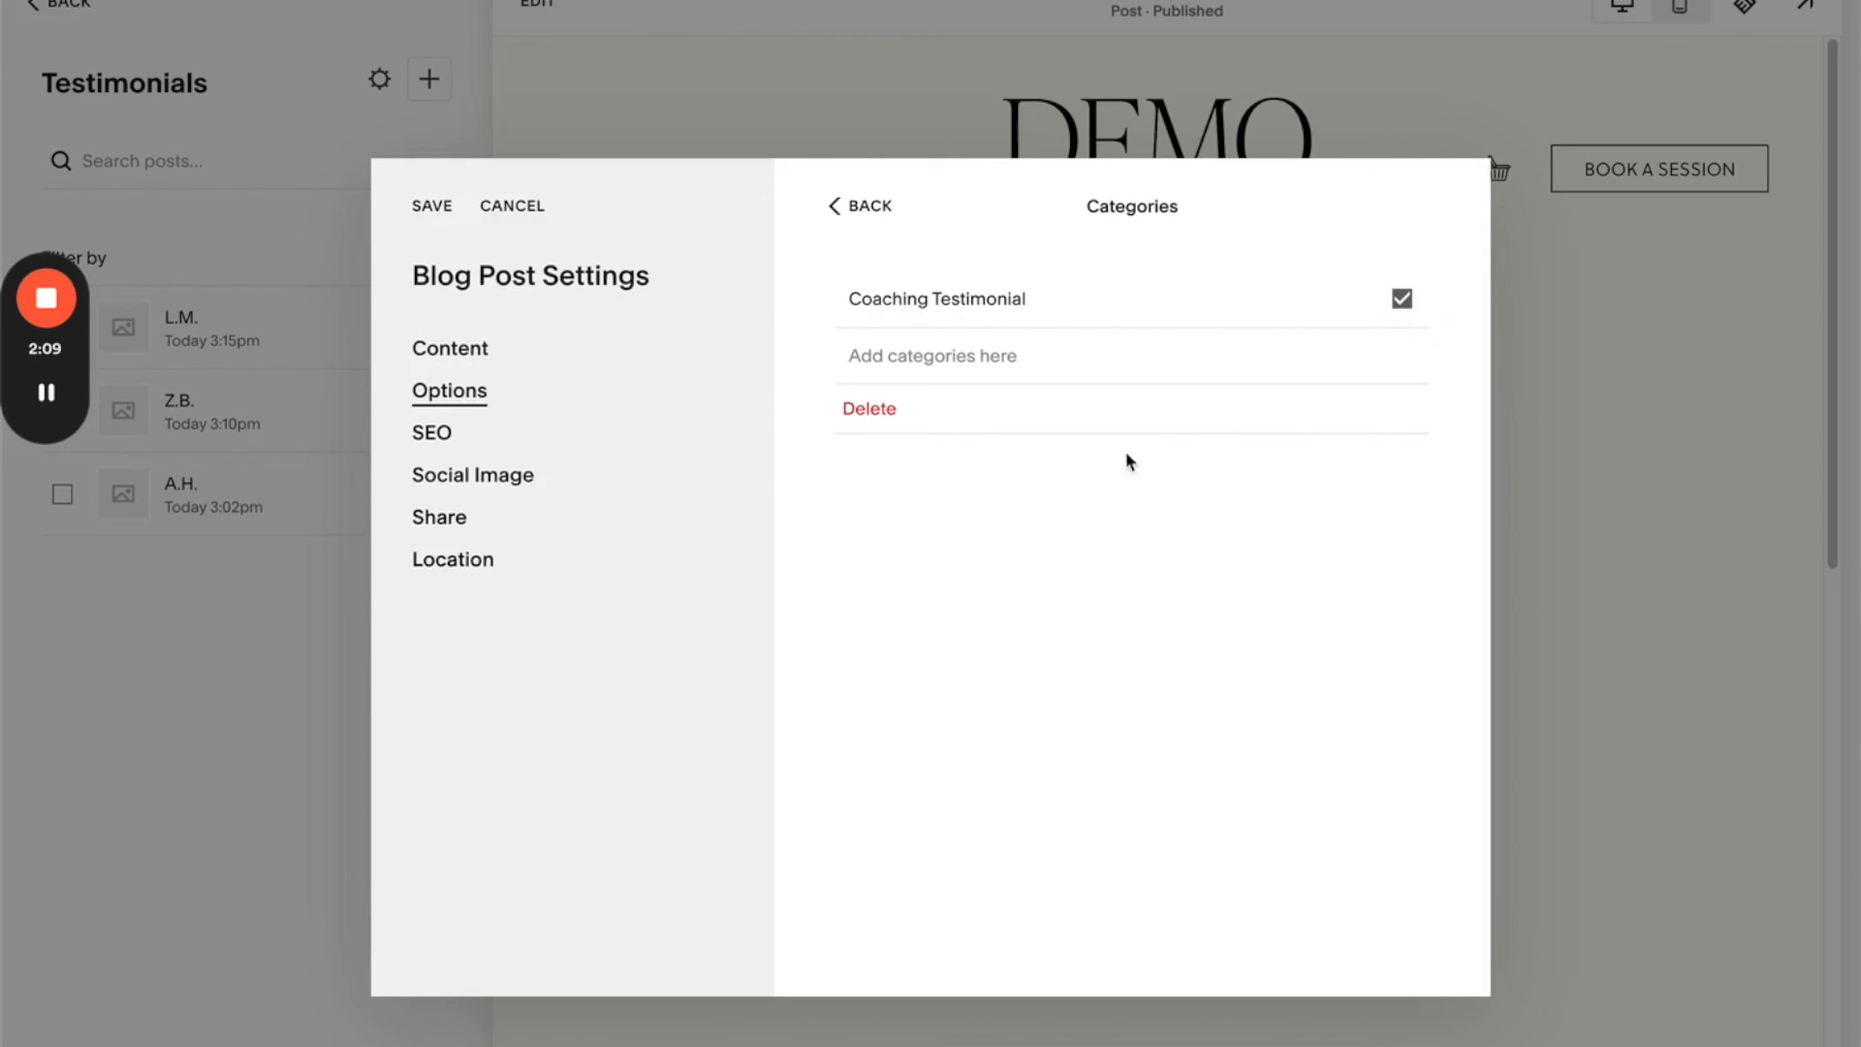
{"action": "left_click", "coordinate": [431, 207]}
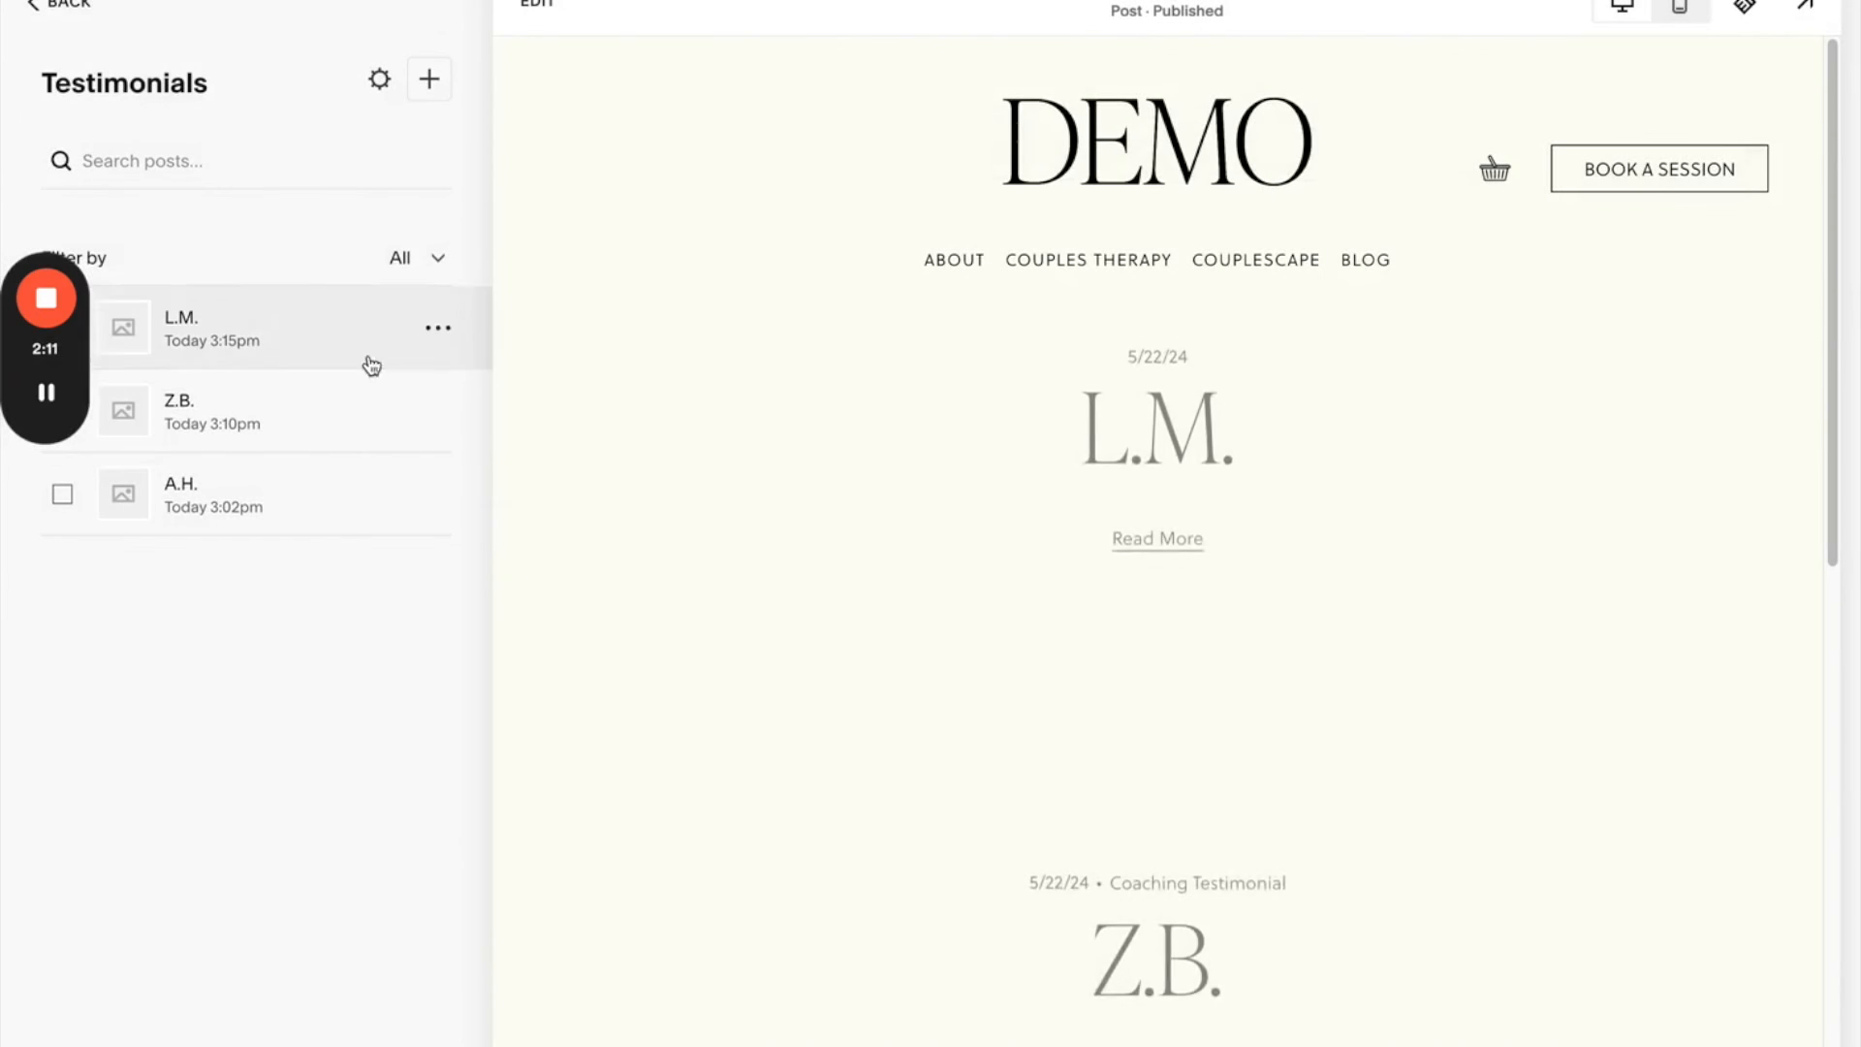
- Assign the existing "Therapy Testimonial" category to the L.M. testimonial post and save its settings
{"action": "left_click", "coordinate": [445, 331]}
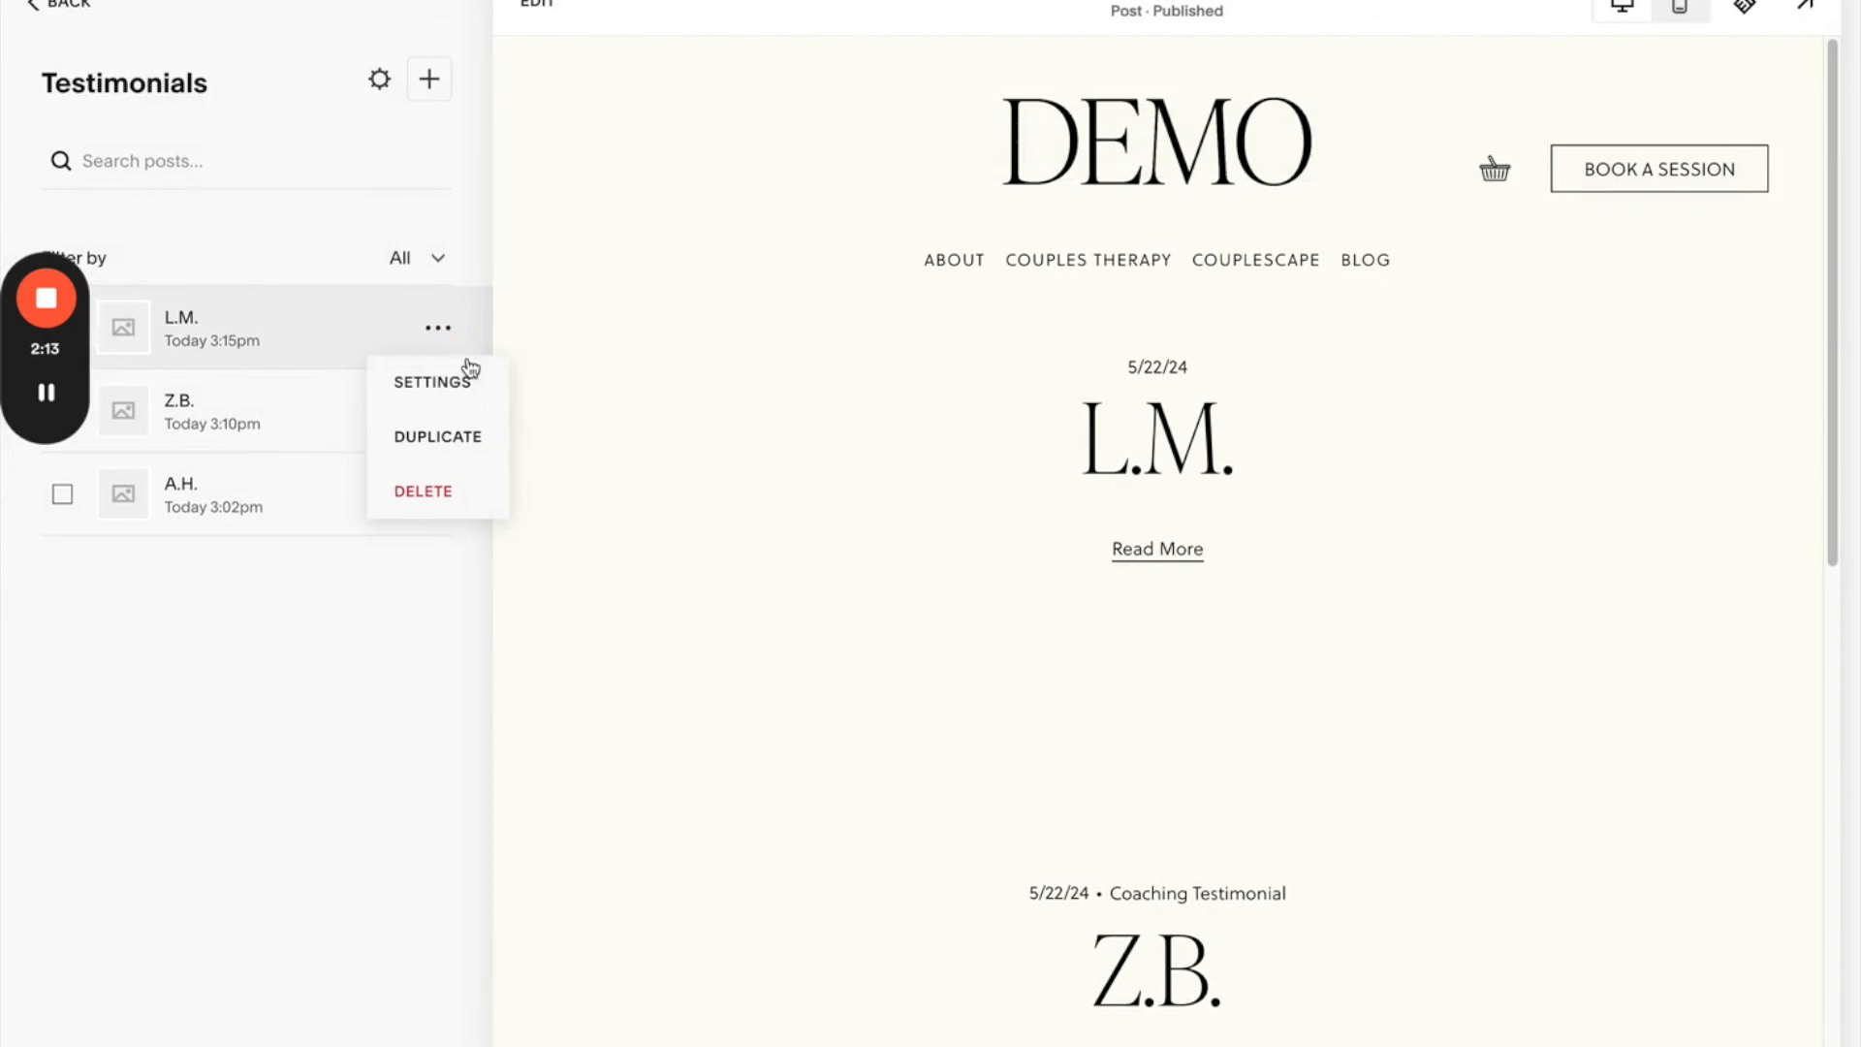
{"action": "left_click", "coordinate": [465, 387]}
{"action": "left_click", "coordinate": [896, 480]}
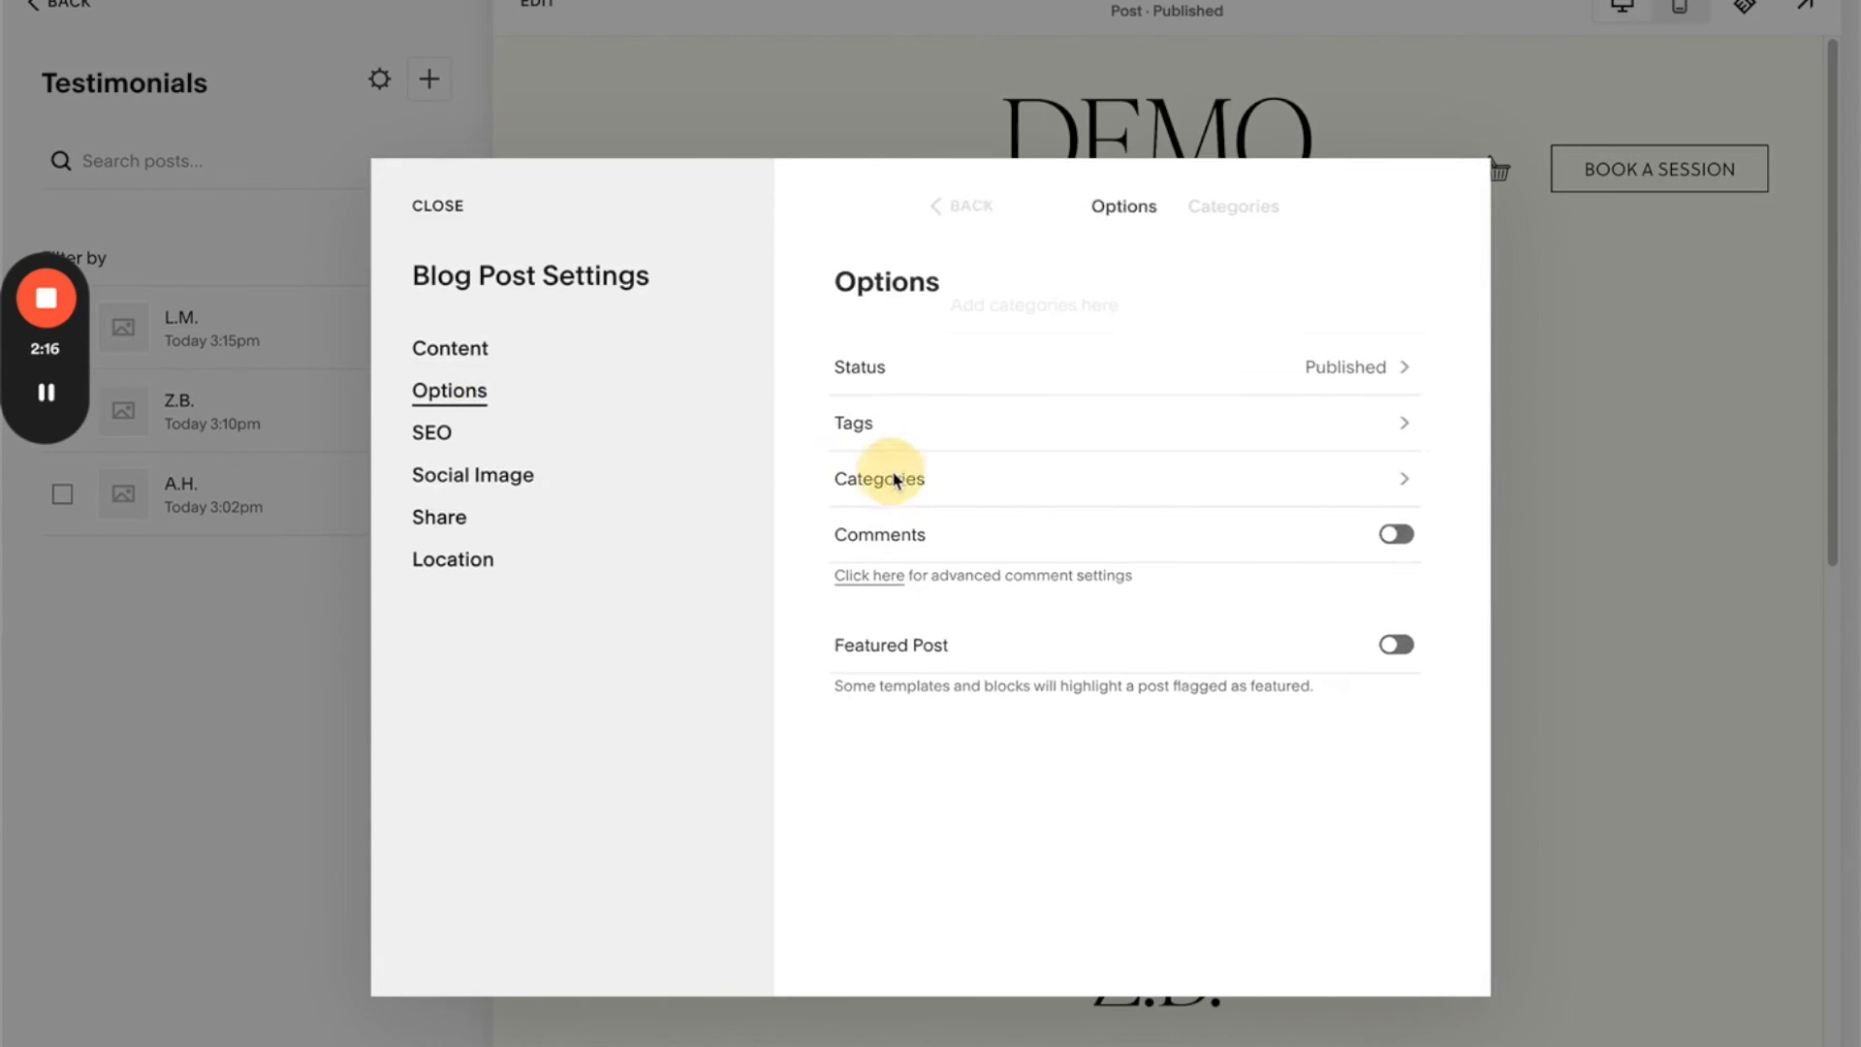
{"action": "left_click", "coordinate": [914, 316]}
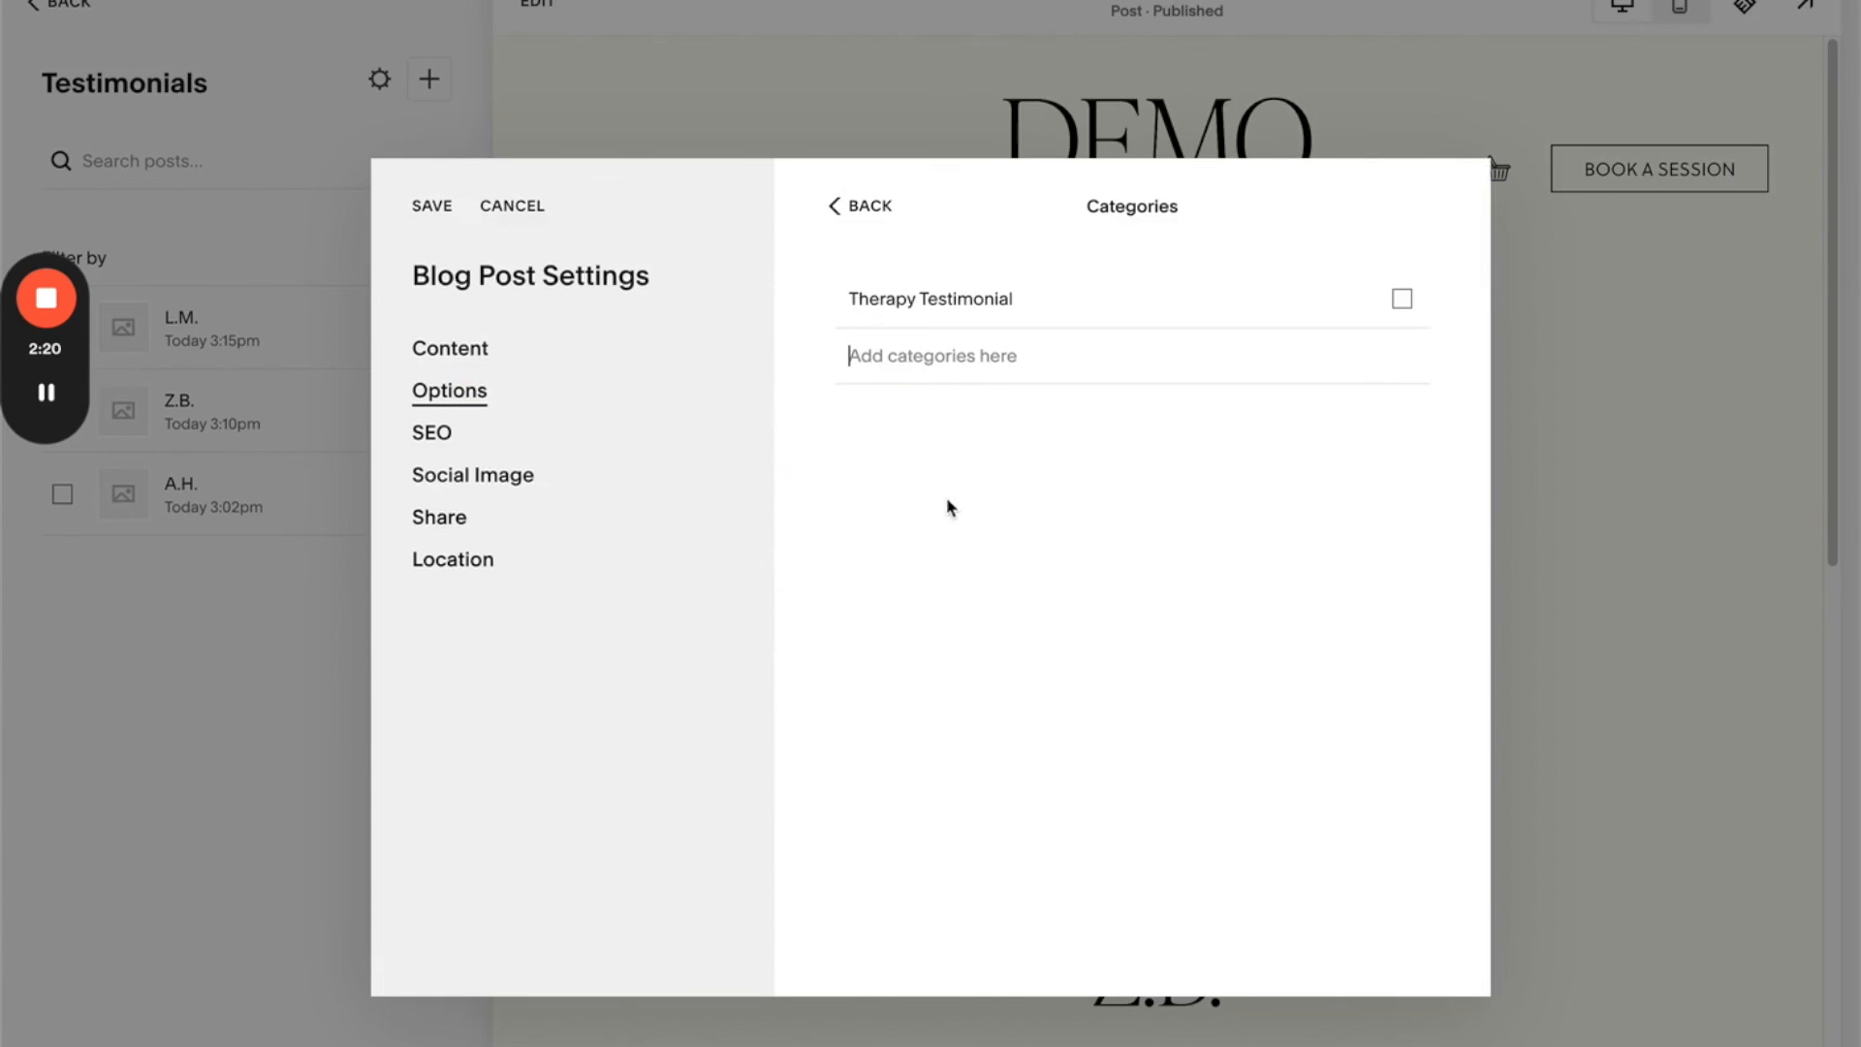
{"action": "left_click", "coordinate": [1401, 298]}
{"action": "left_click", "coordinate": [432, 199]}
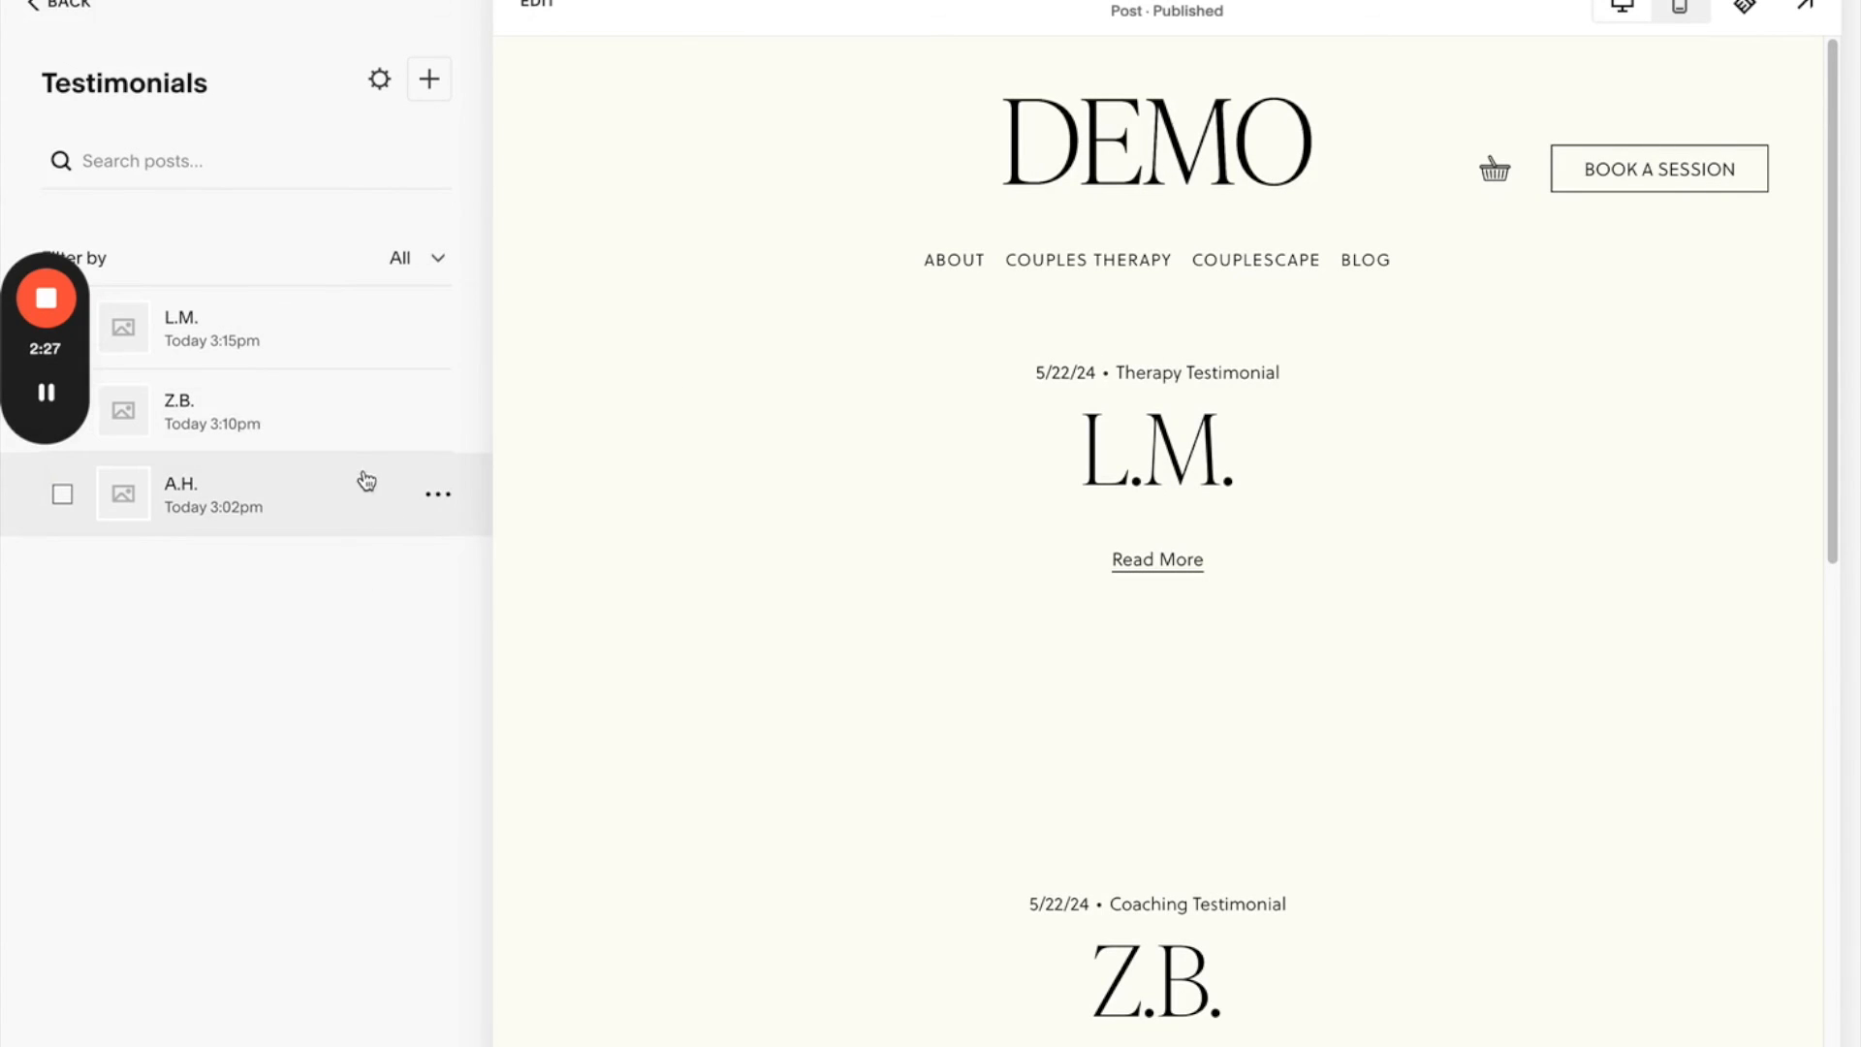
- Return to the pages list and open the Home page for editing at its testimonial slider
{"action": "left_click", "coordinate": [122, 20]}
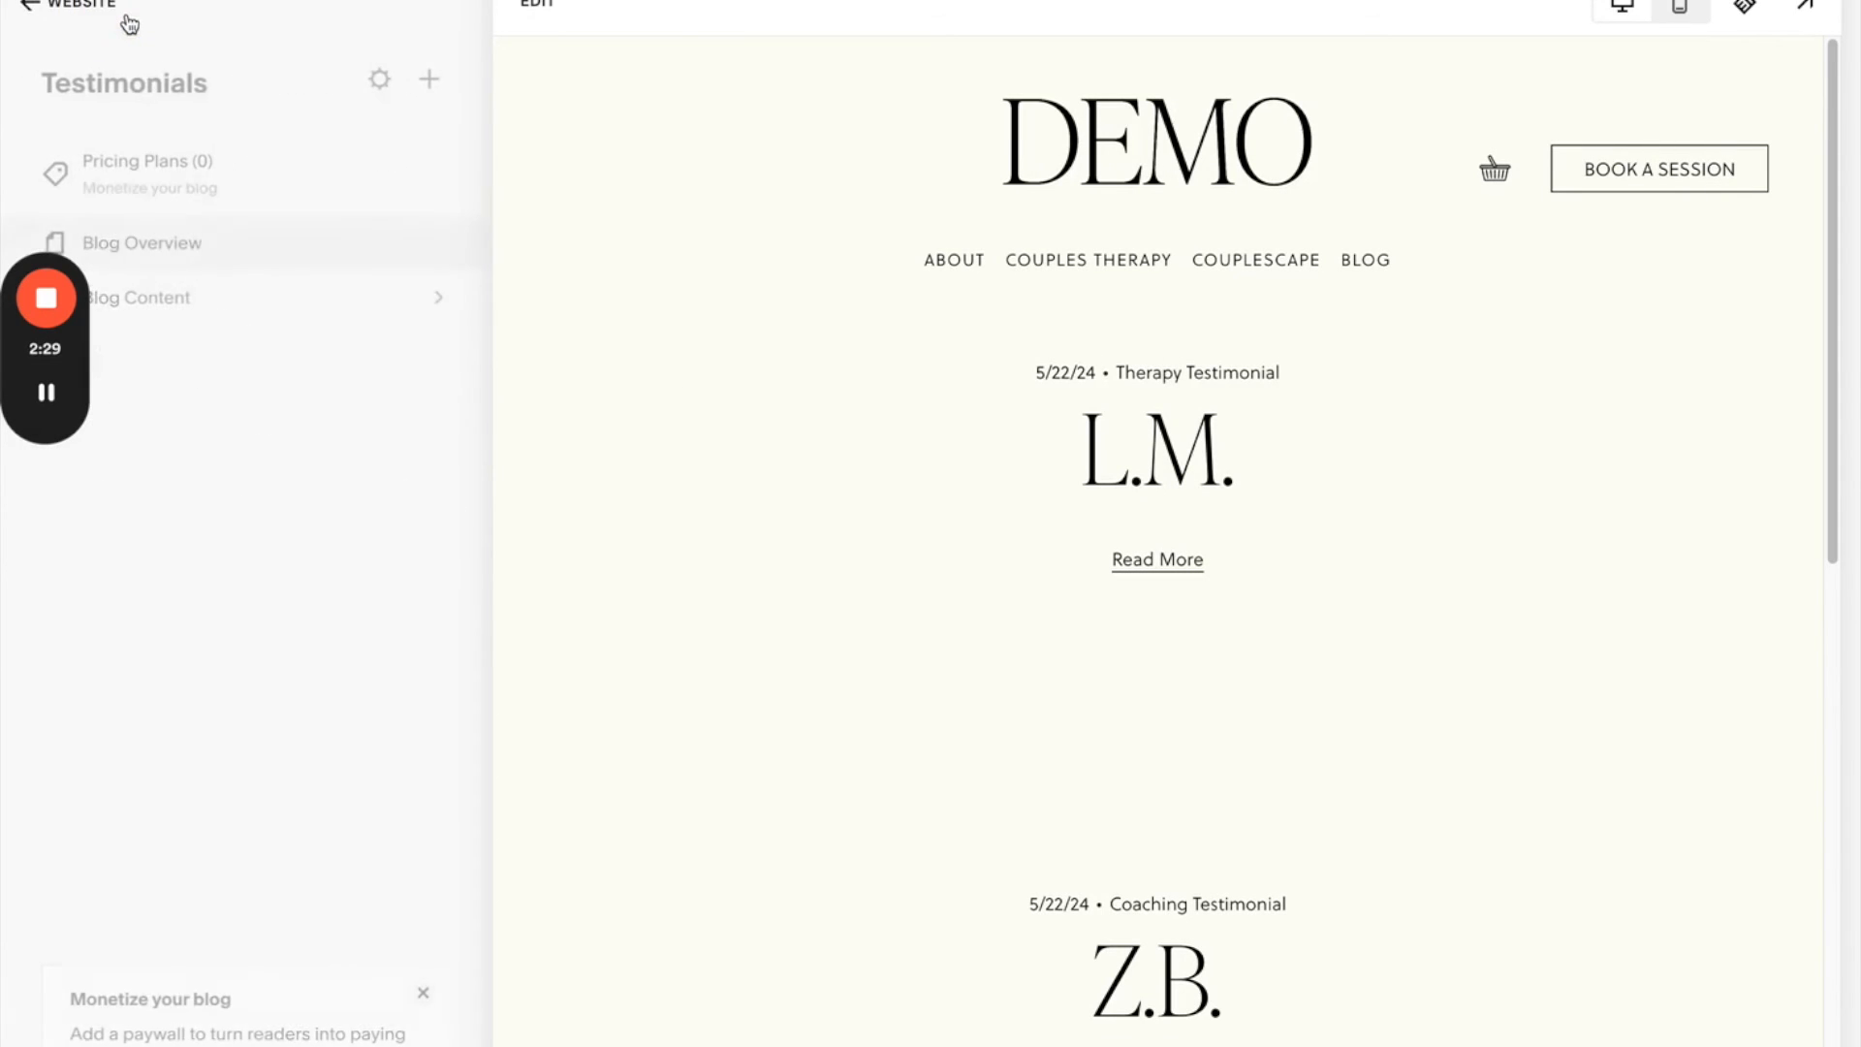
{"action": "left_click", "coordinate": [136, 19]}
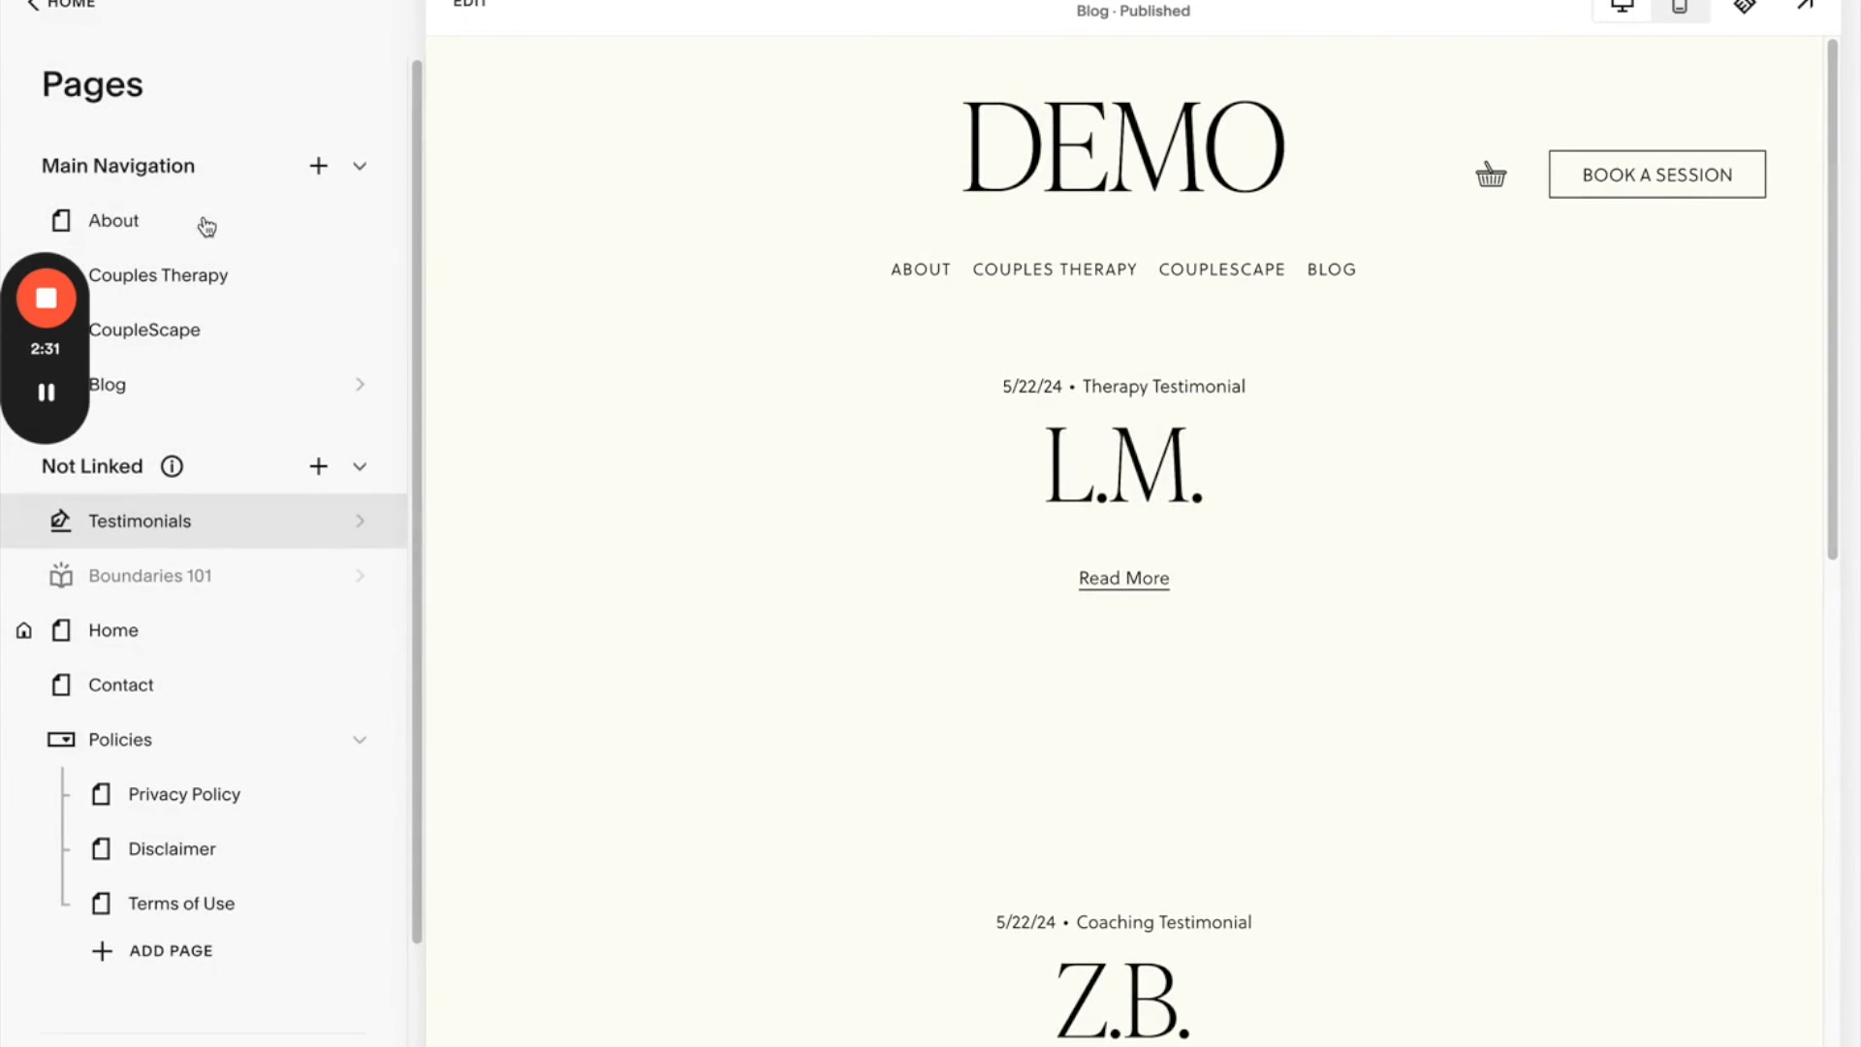
{"action": "left_click", "coordinate": [297, 653]}
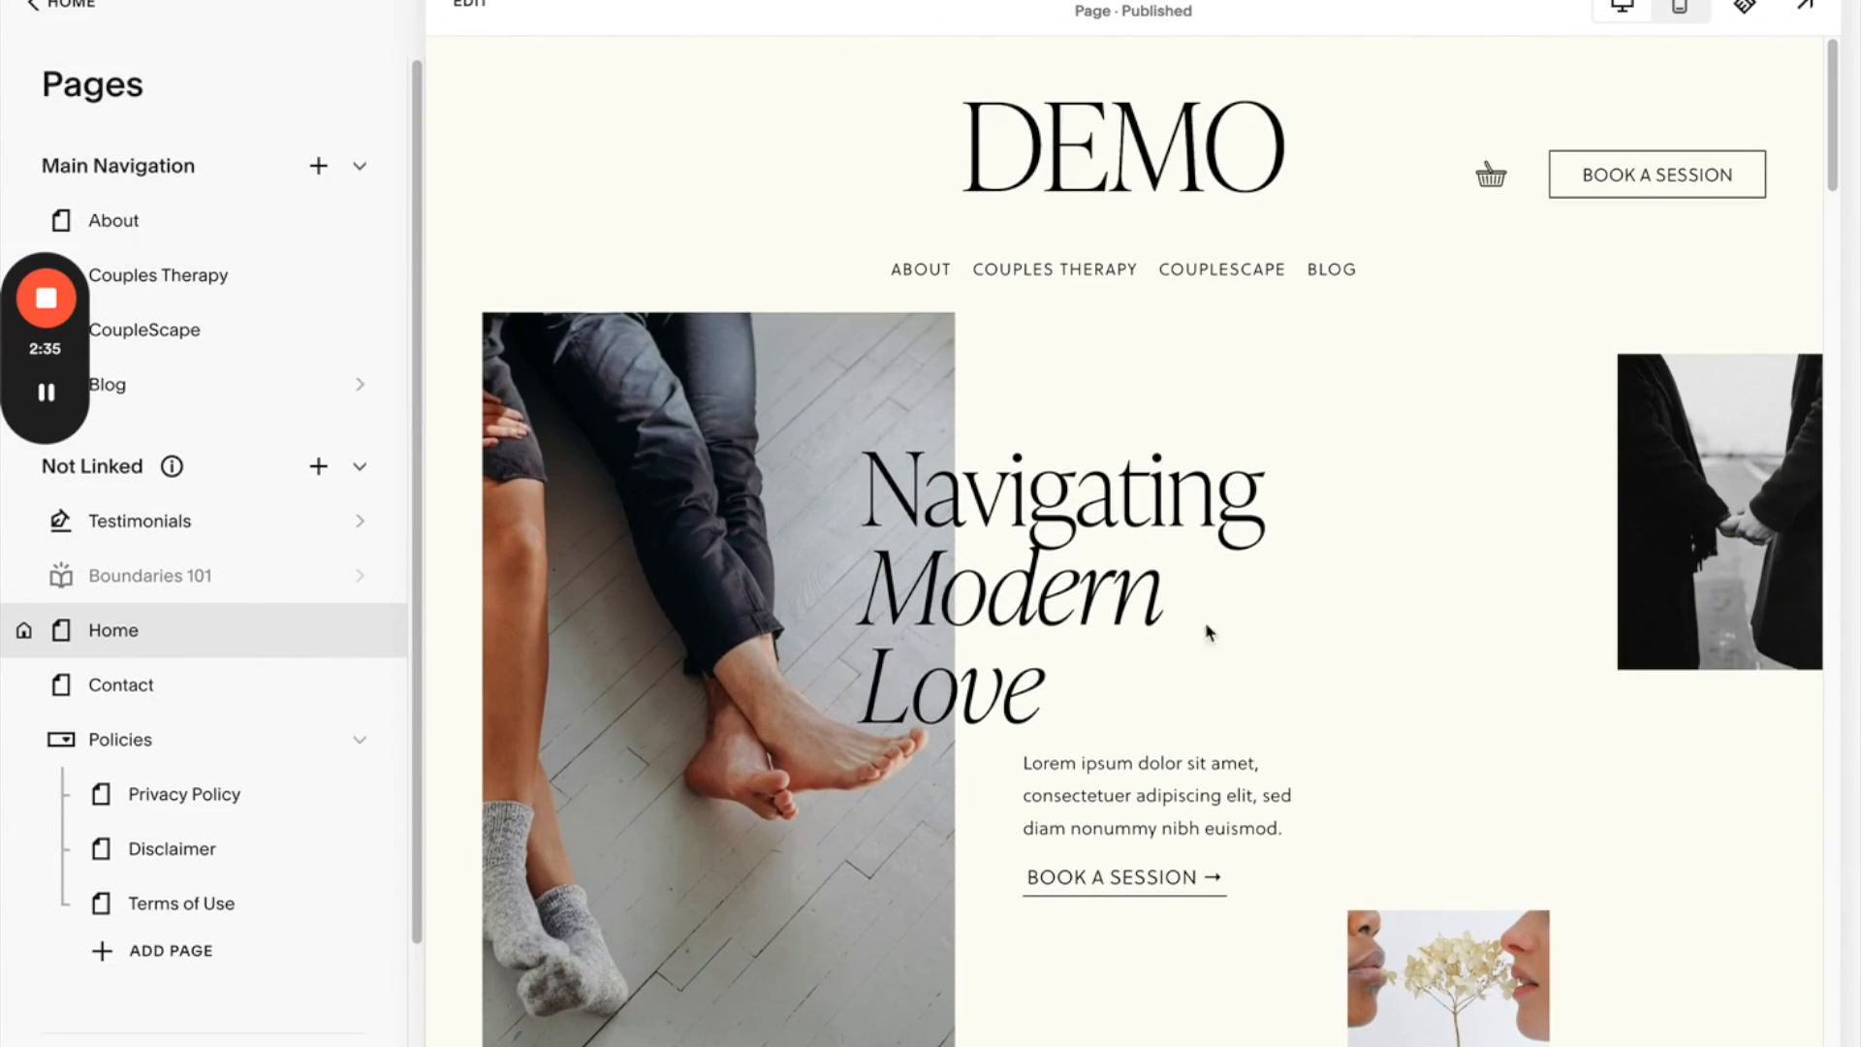
{"action": "left_click", "coordinate": [504, 5]}
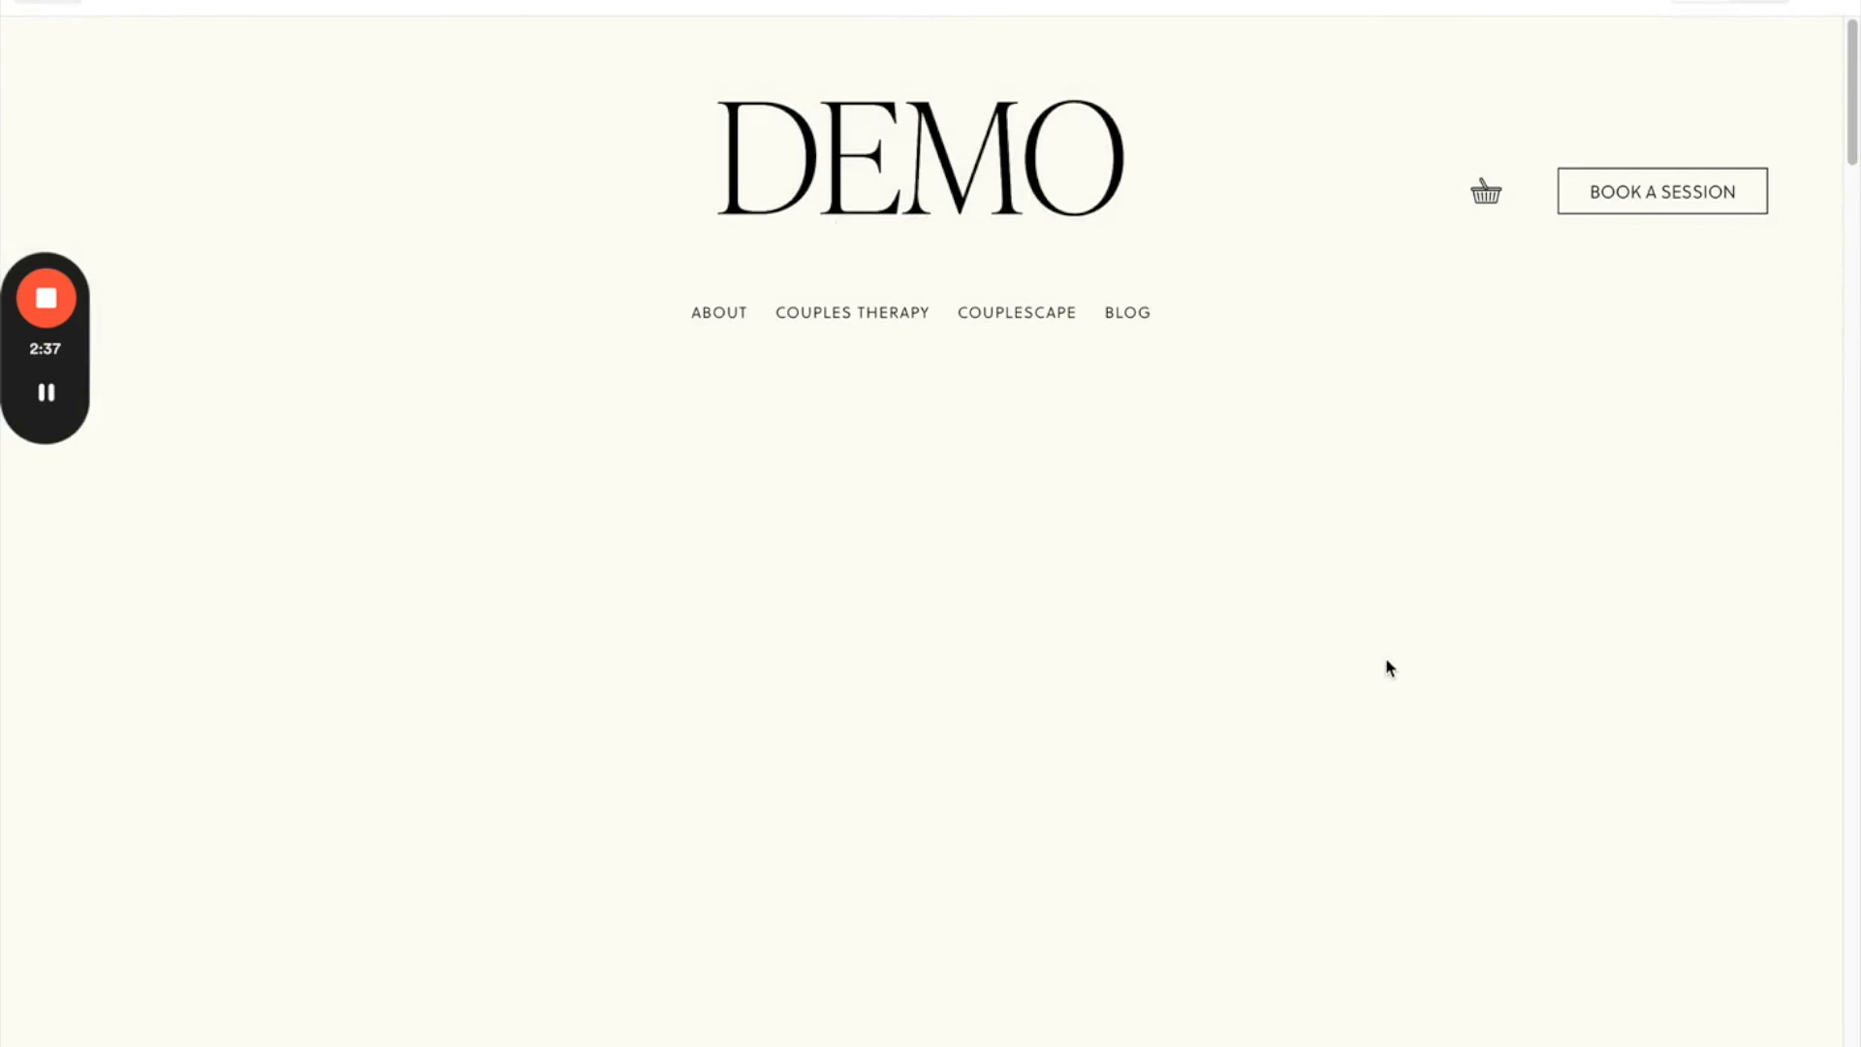
{"action": "scroll", "coordinate": [1386, 663], "scroll_direction": "down", "scroll_amount": 20}
{"action": "scroll", "coordinate": [1391, 667], "scroll_direction": "up", "scroll_amount": 3}
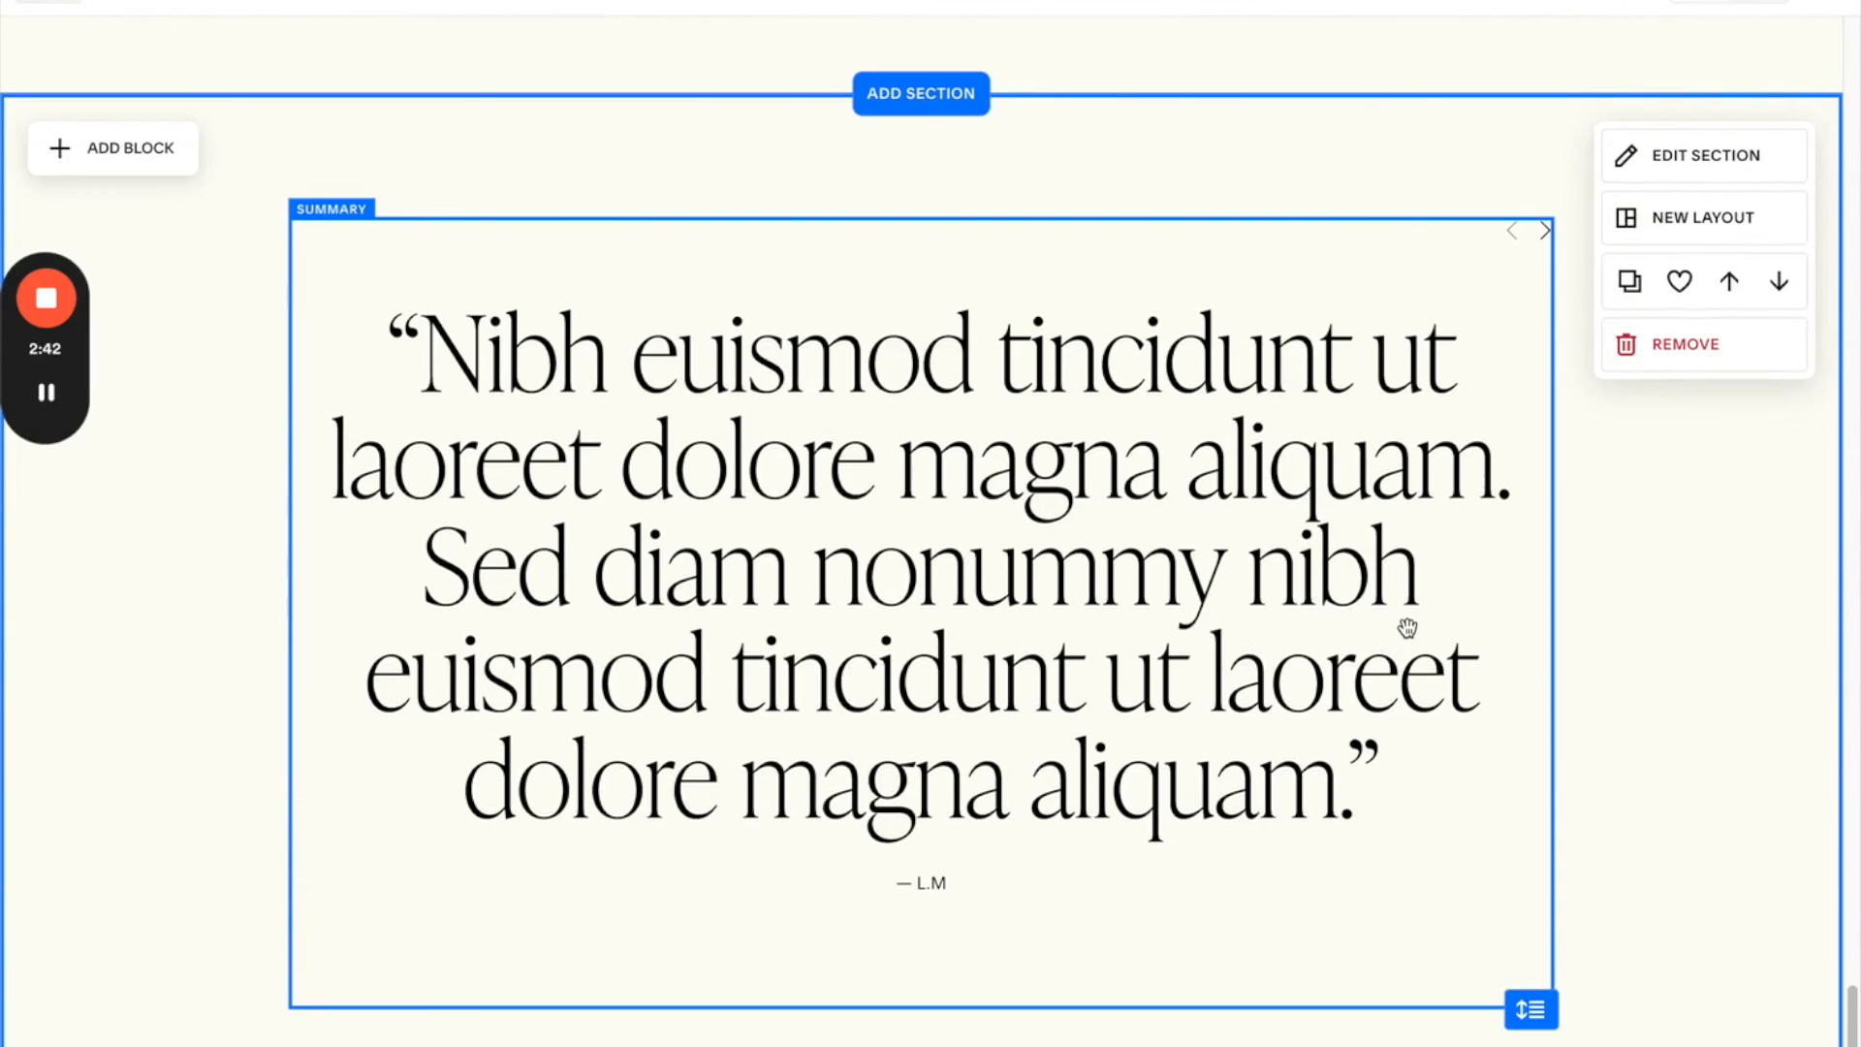
- Filter the Home page's testimonial Summary block to the "Therapy Testimonial" category
{"action": "left_click", "coordinate": [1377, 576]}
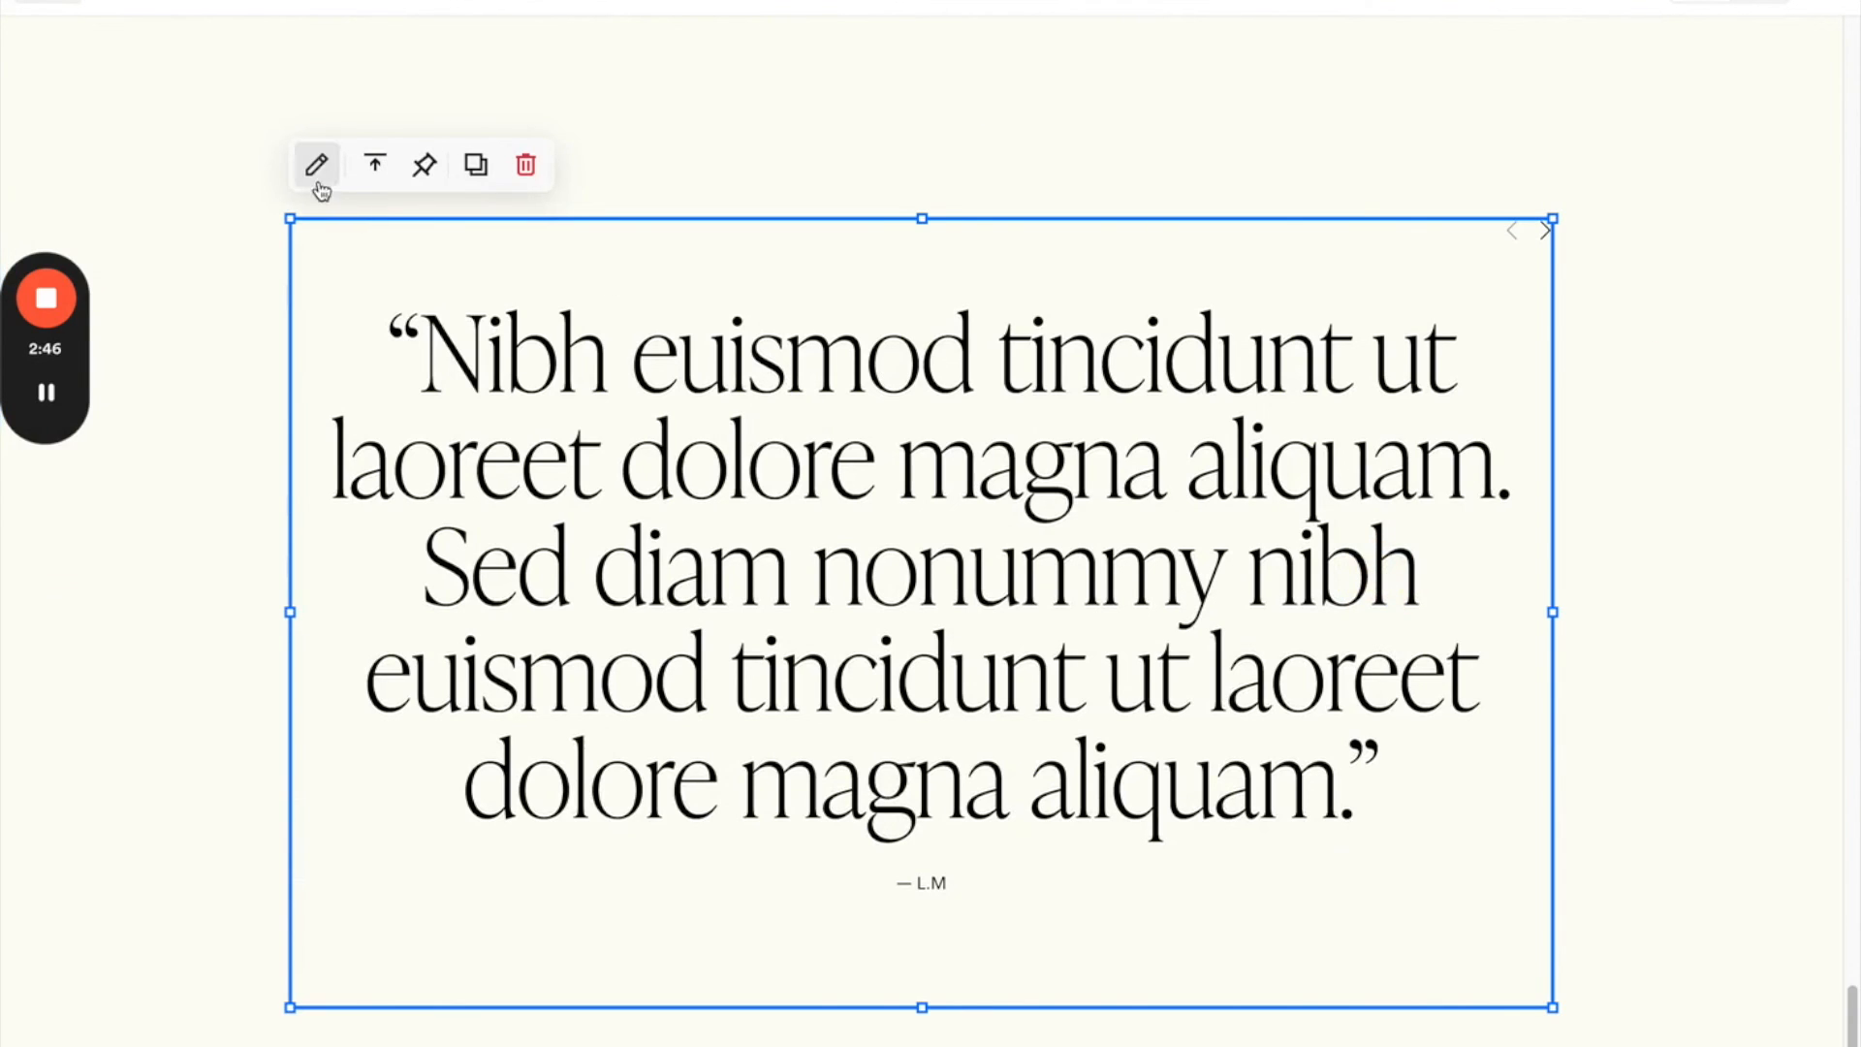
{"action": "left_click", "coordinate": [318, 167]}
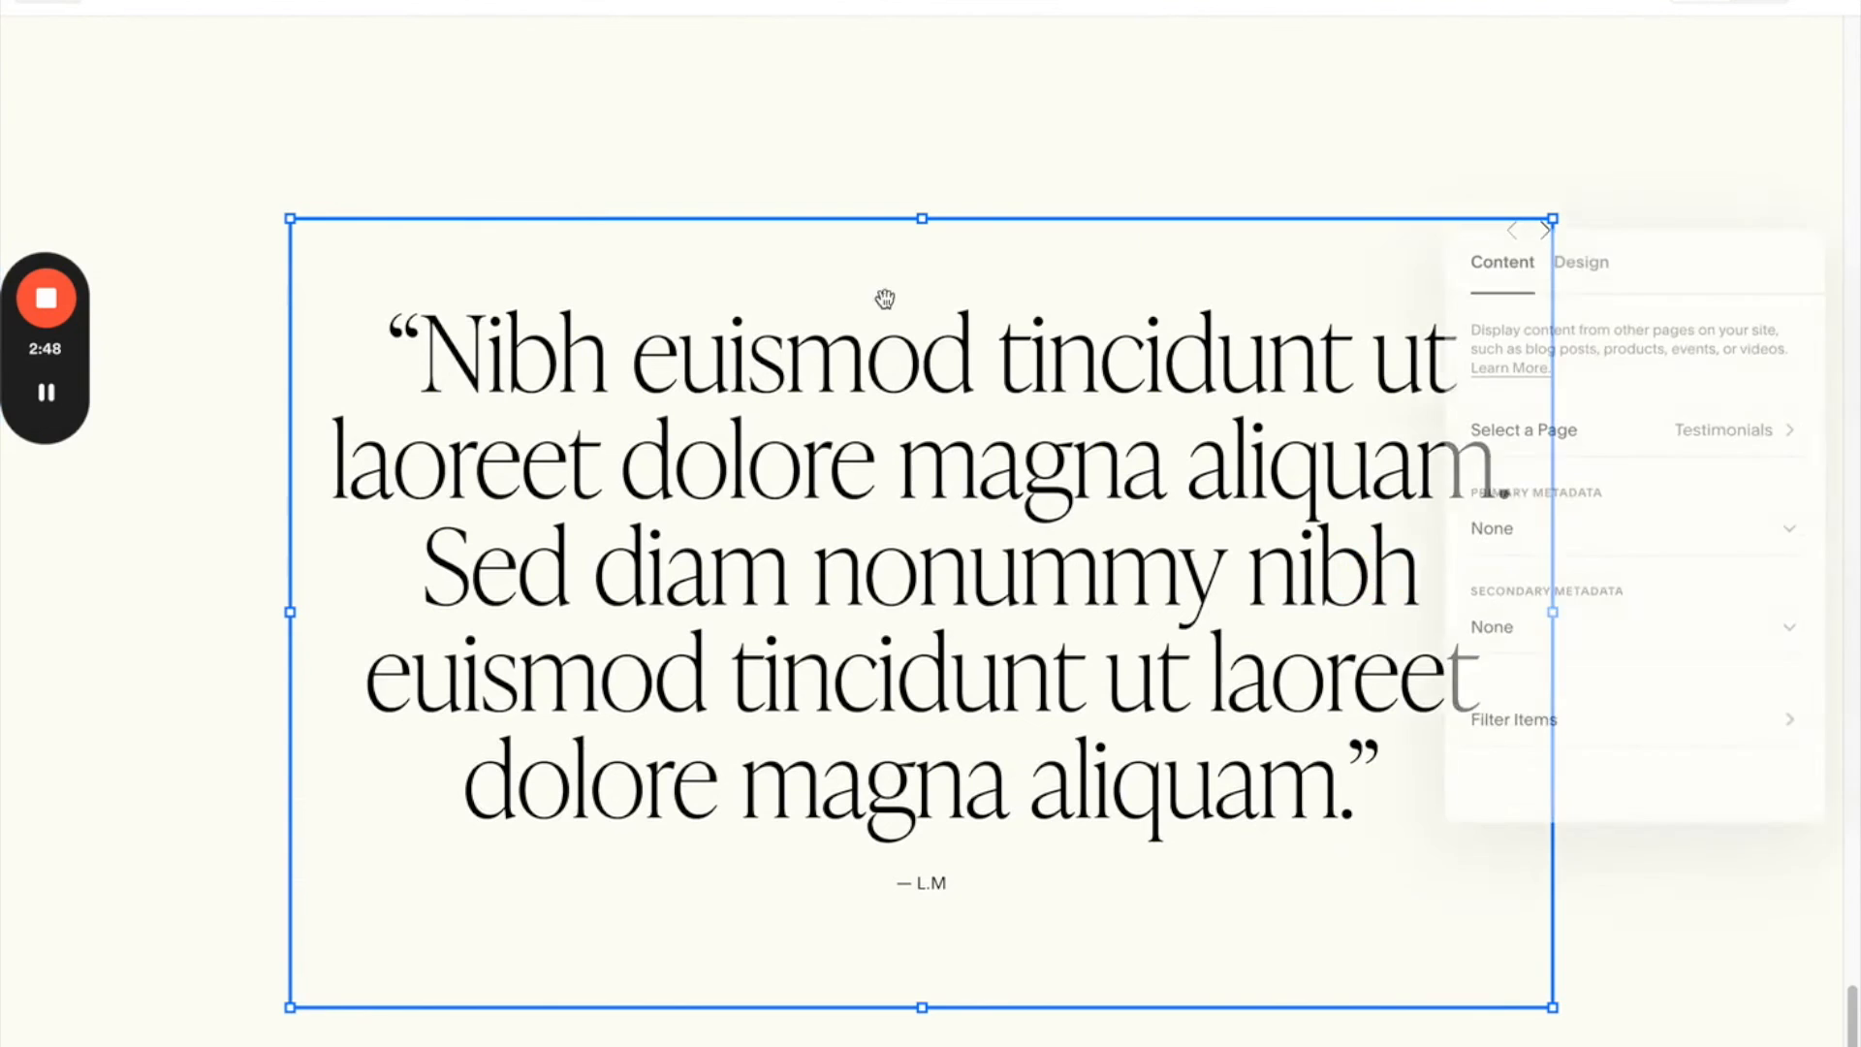
{"action": "left_click", "coordinate": [1529, 743]}
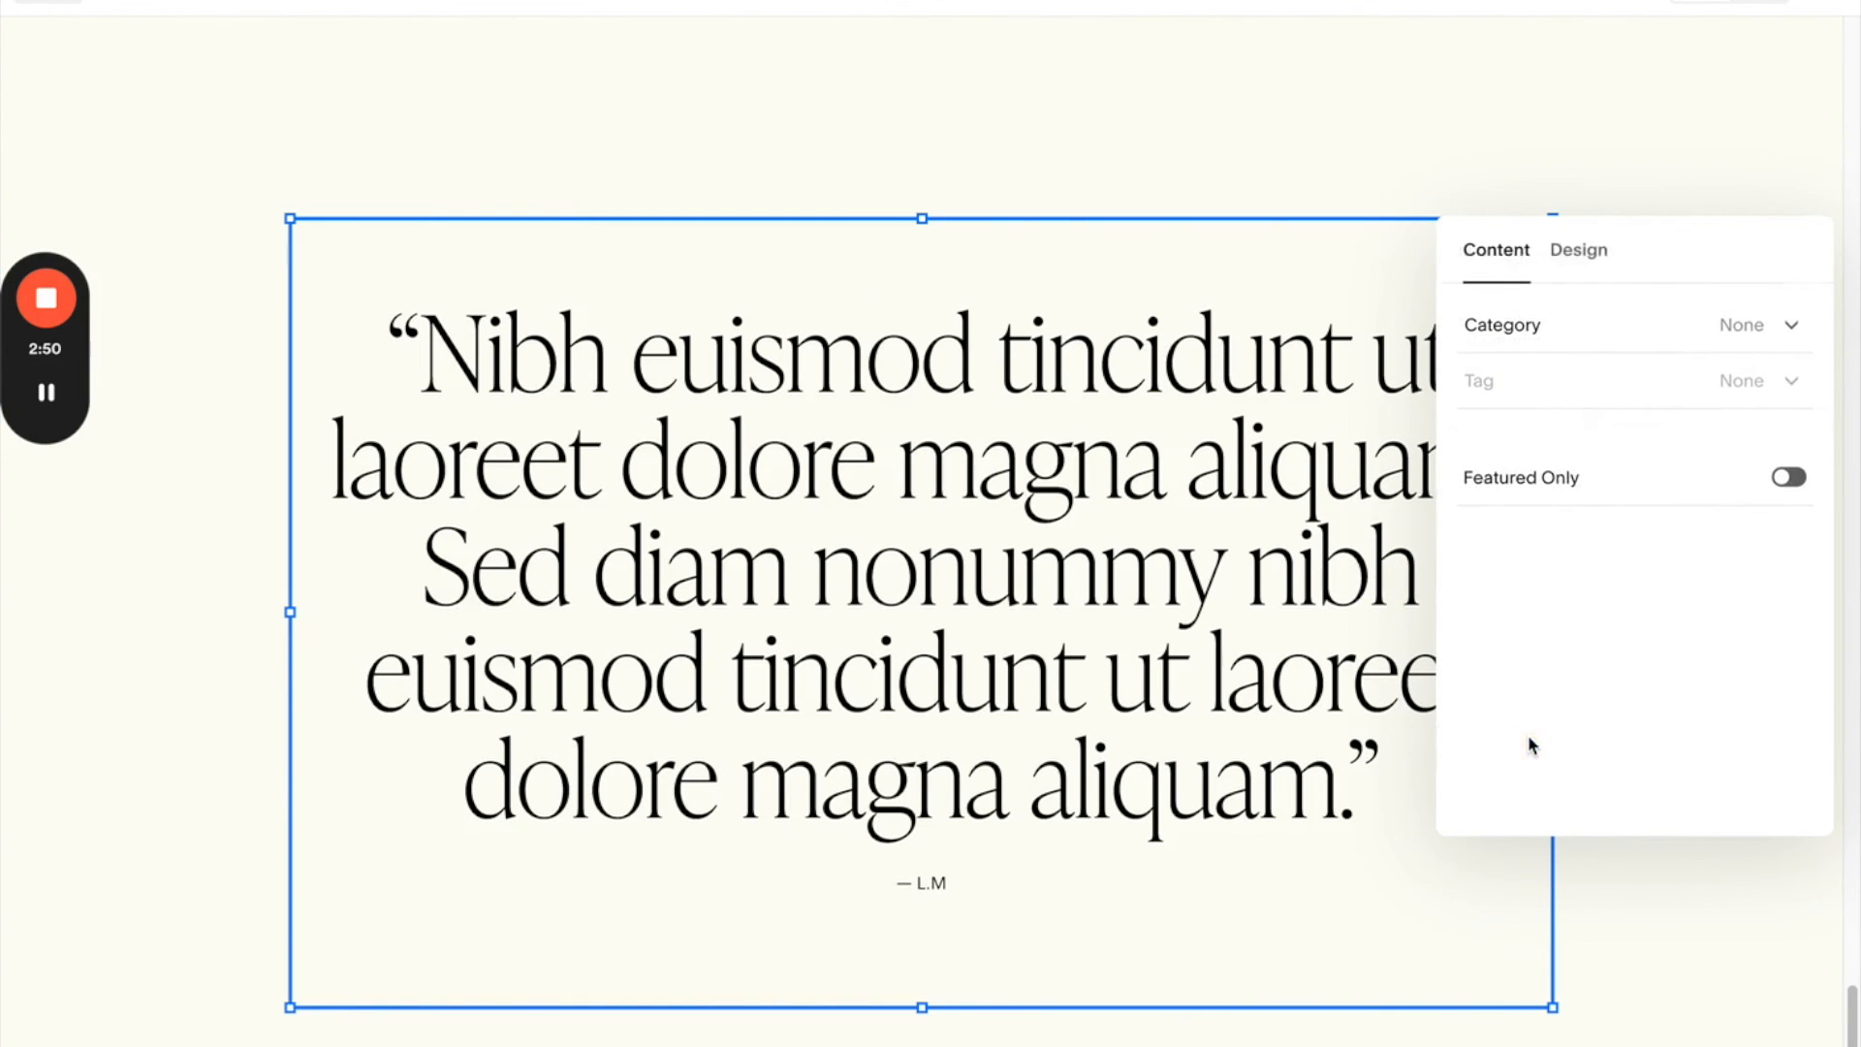
{"action": "left_click", "coordinate": [1746, 327]}
{"action": "left_click", "coordinate": [1597, 502]}
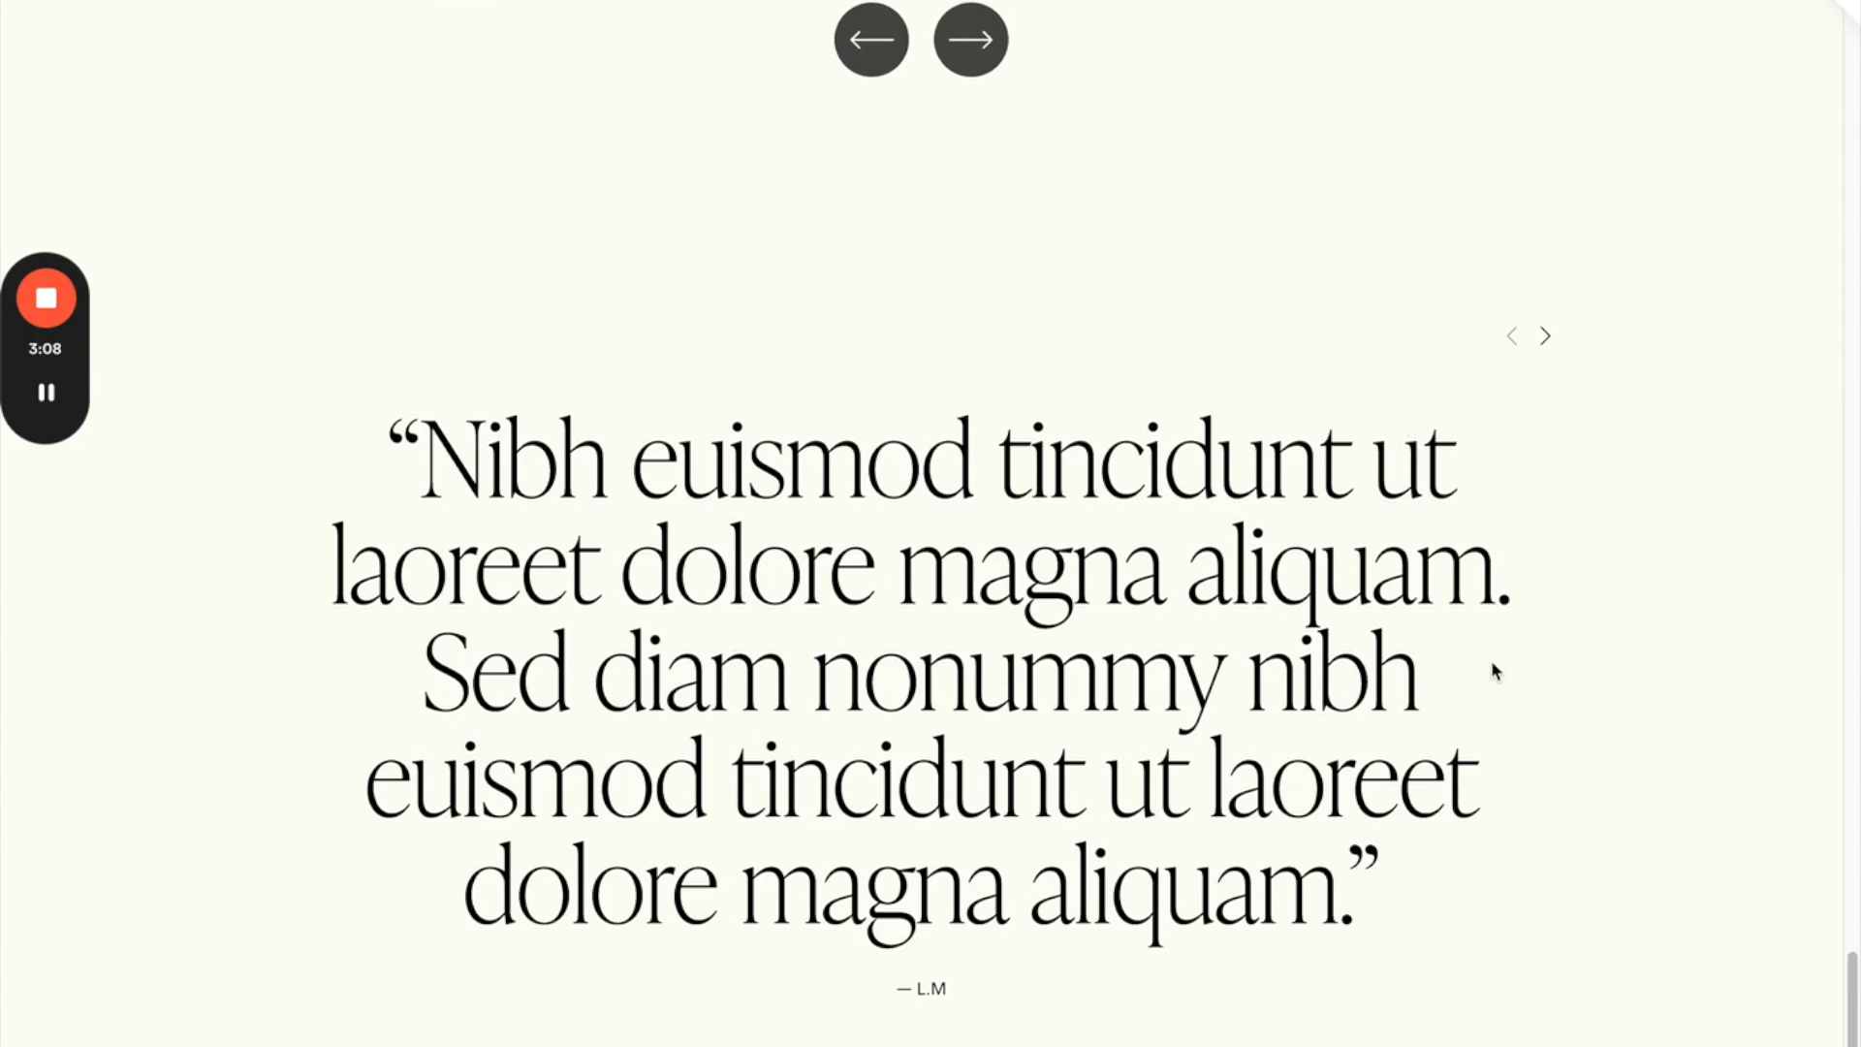
- Advance the filtered Home page slider through its testimonials and leave the full-screen preview
{"action": "left_click", "coordinate": [1547, 339]}
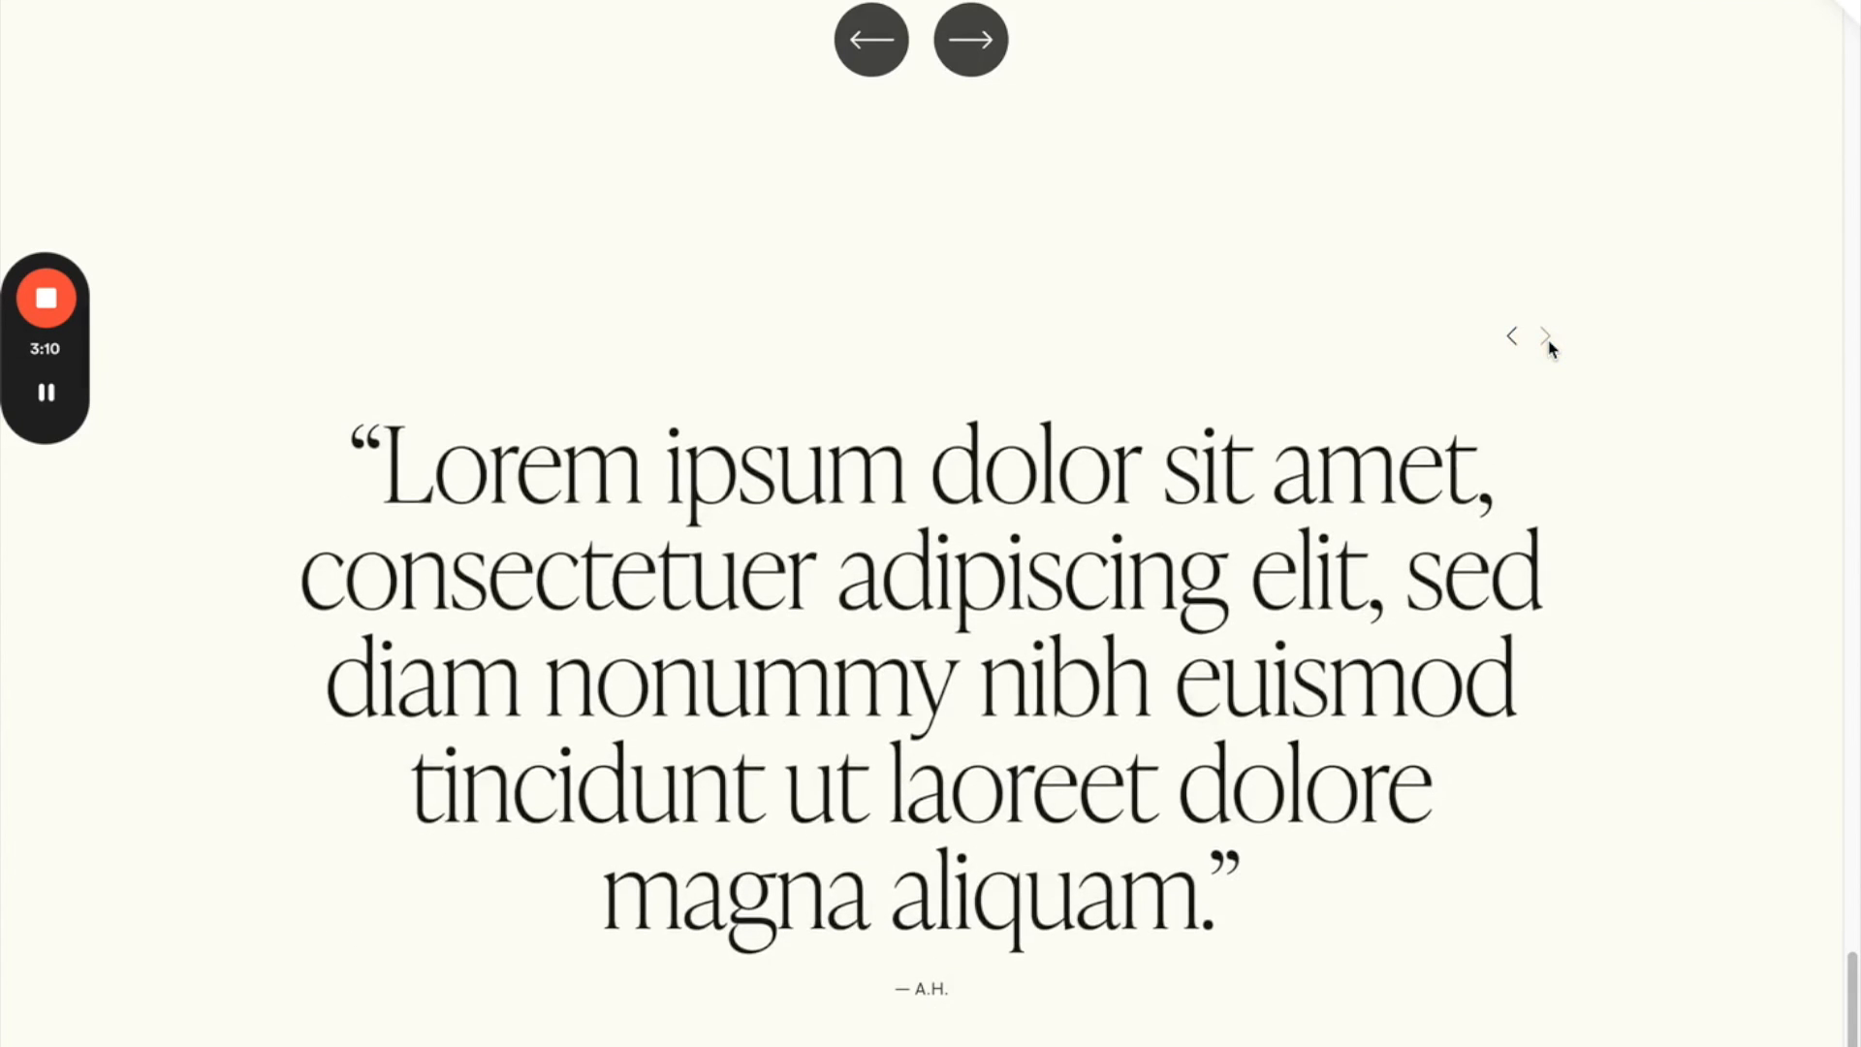
{"action": "left_click", "coordinate": [1547, 338]}
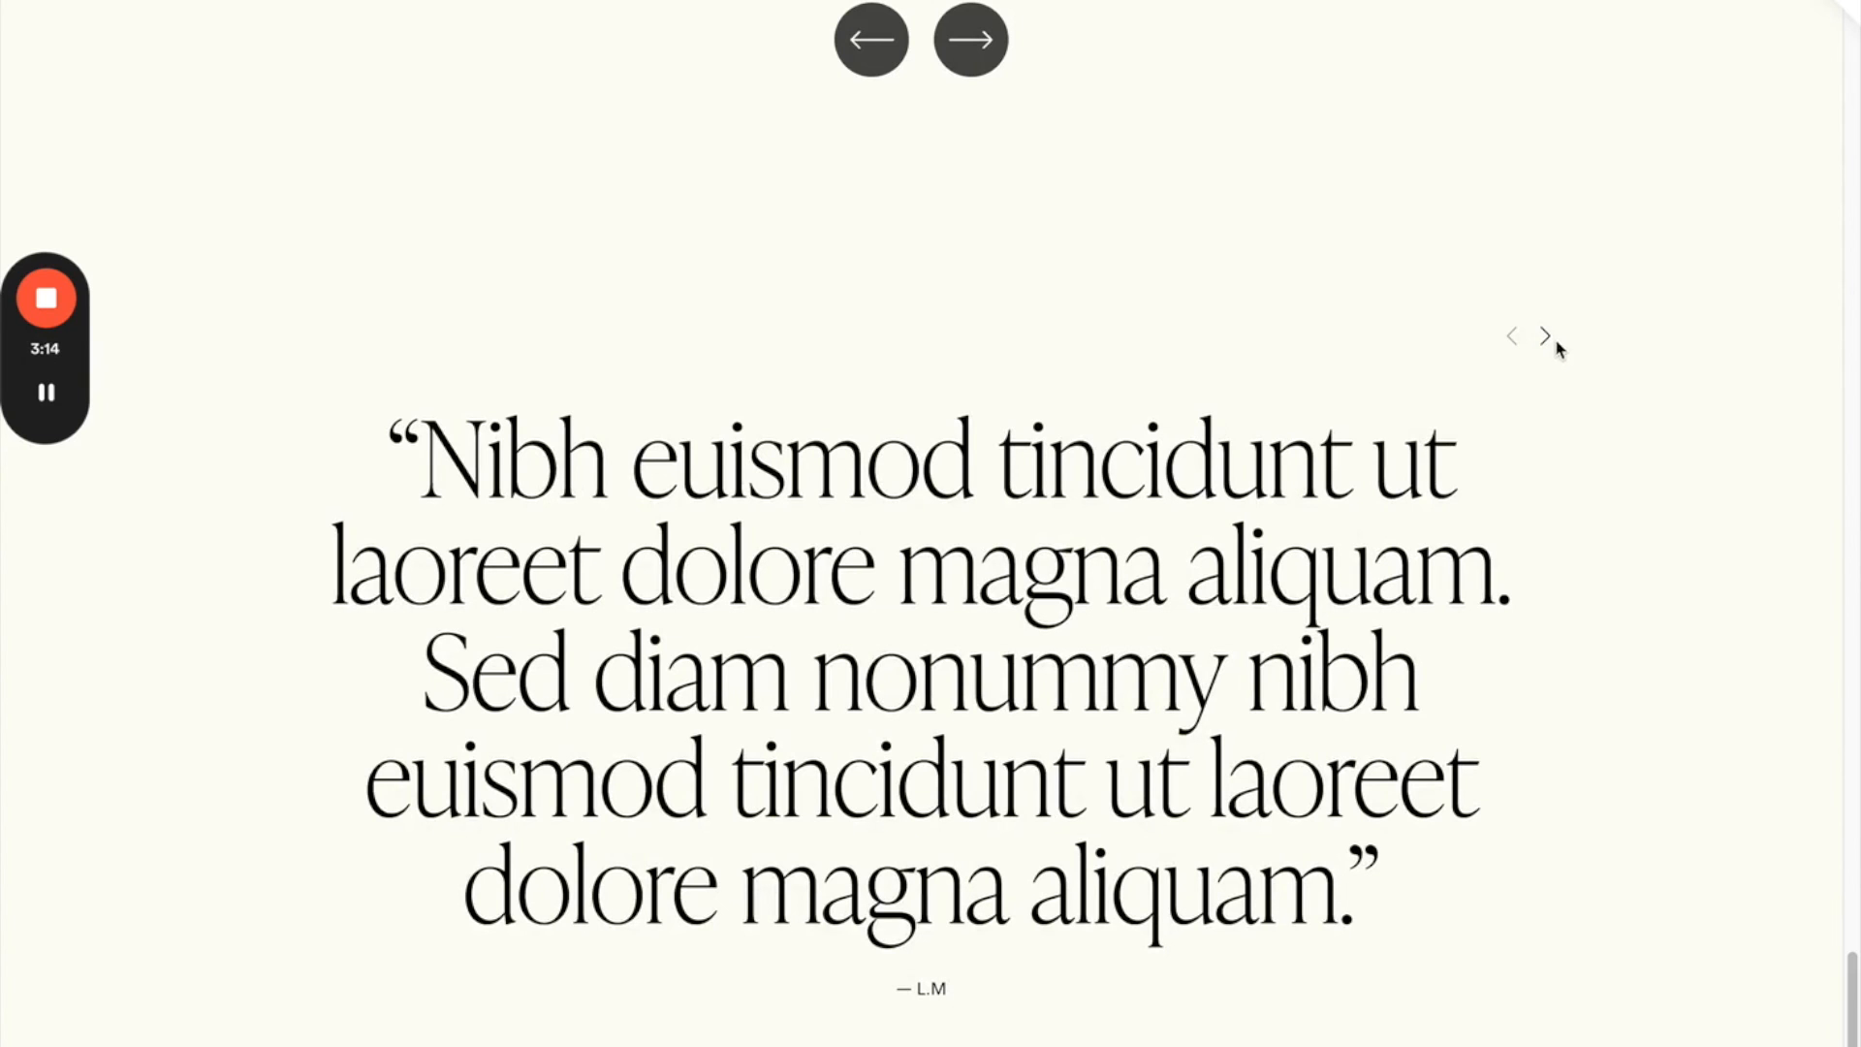
{"action": "left_click", "coordinate": [1850, 8]}
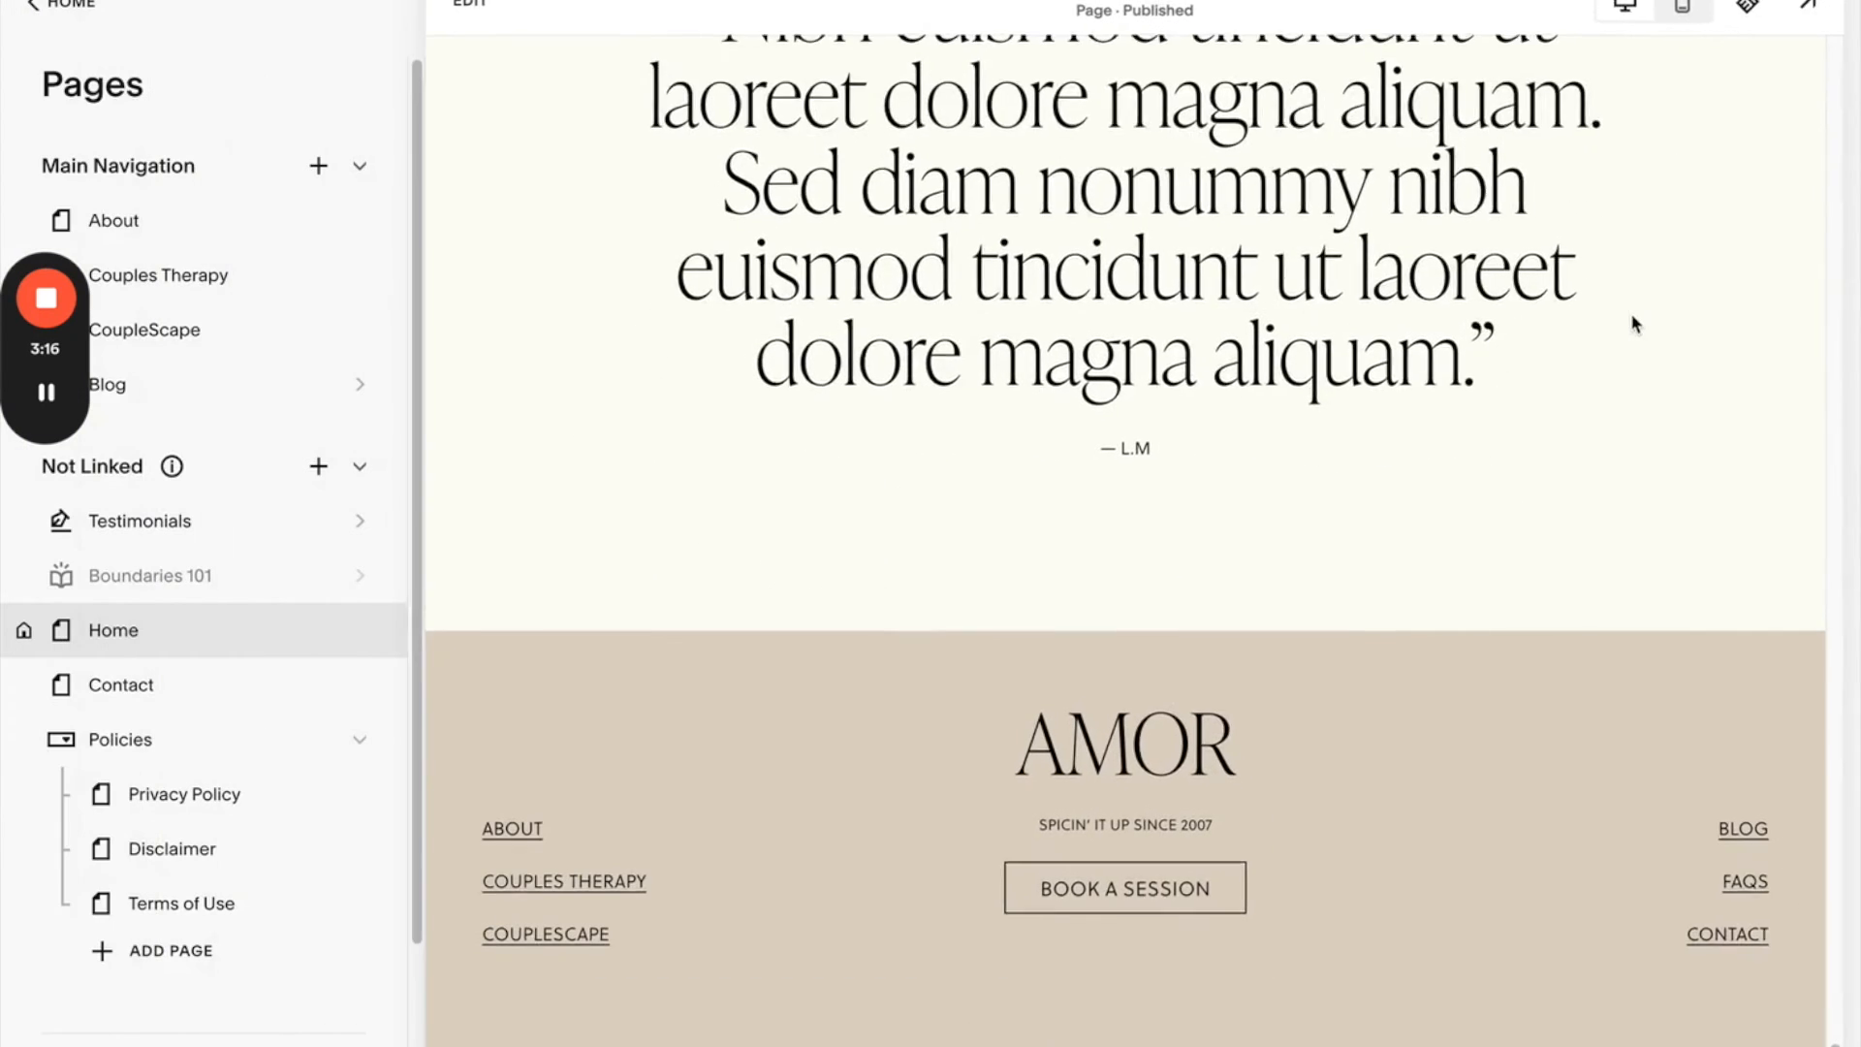
- Open the About page for editing at its testimonial Summary block near the page end
{"action": "left_click", "coordinate": [272, 215]}
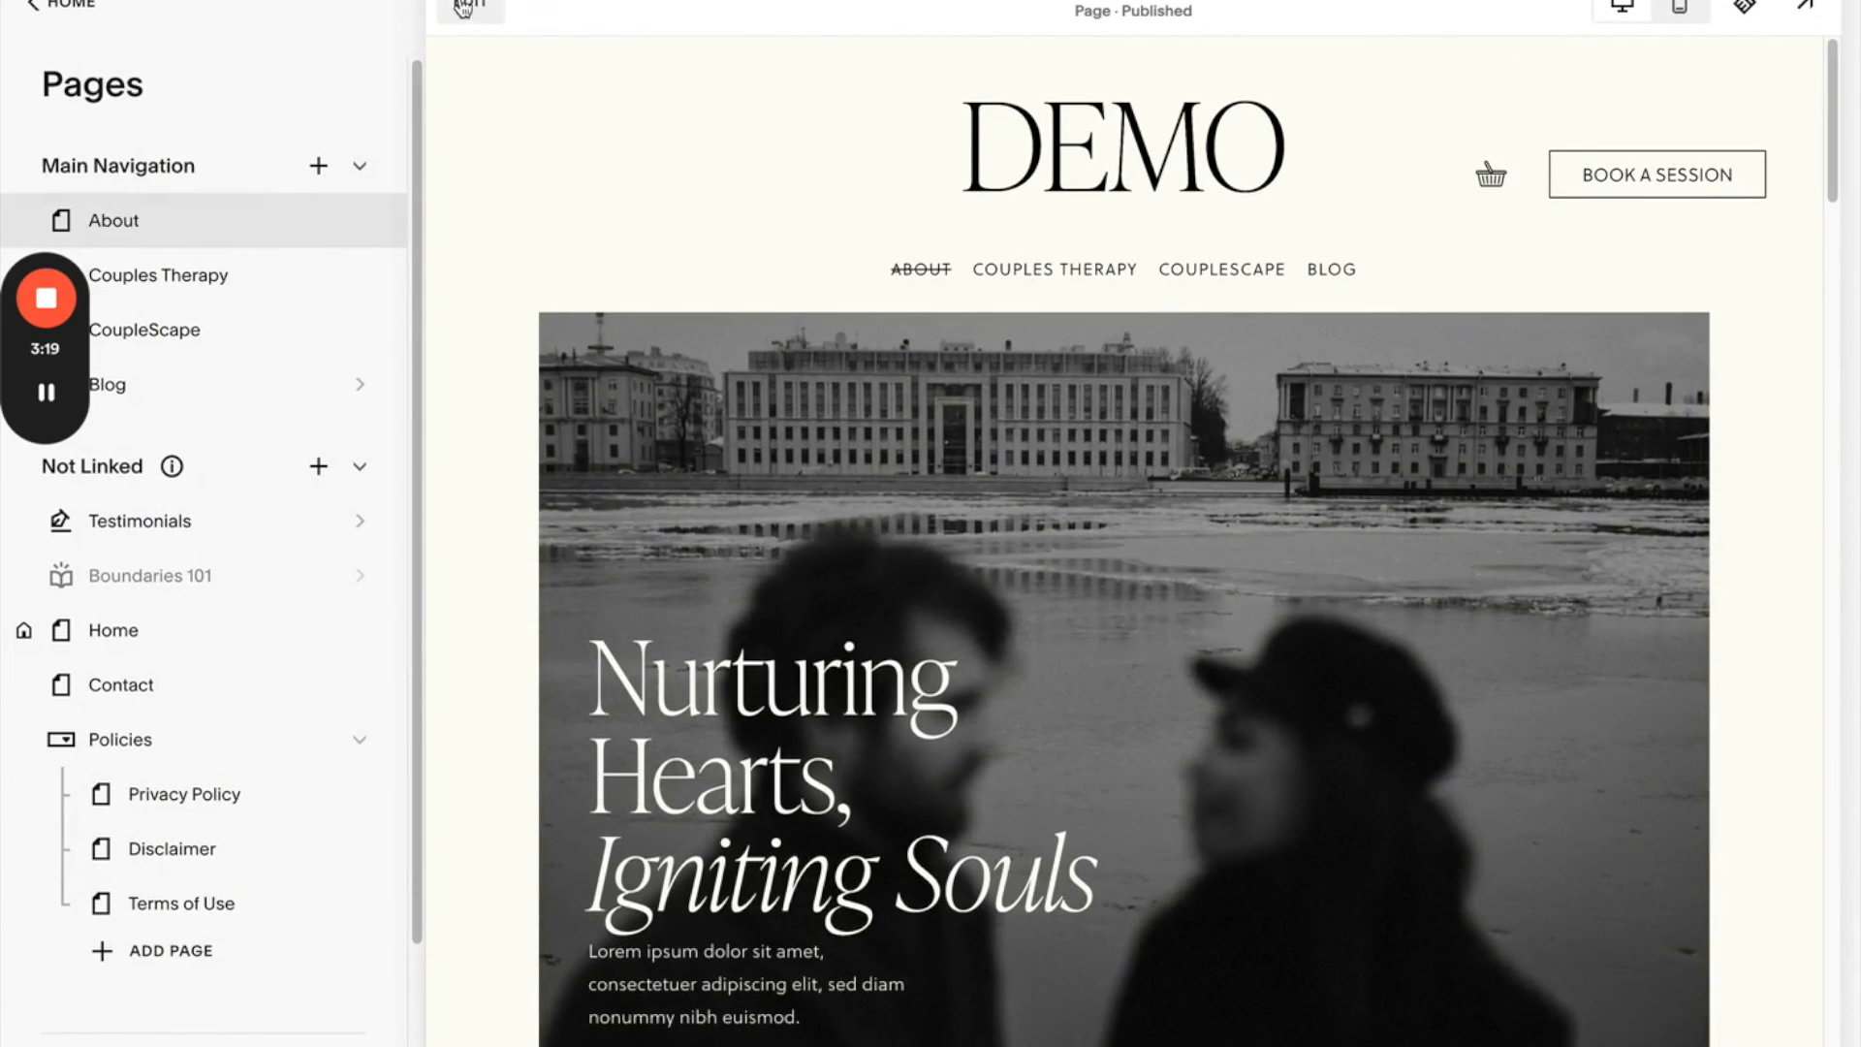
{"action": "left_click", "coordinate": [469, 4]}
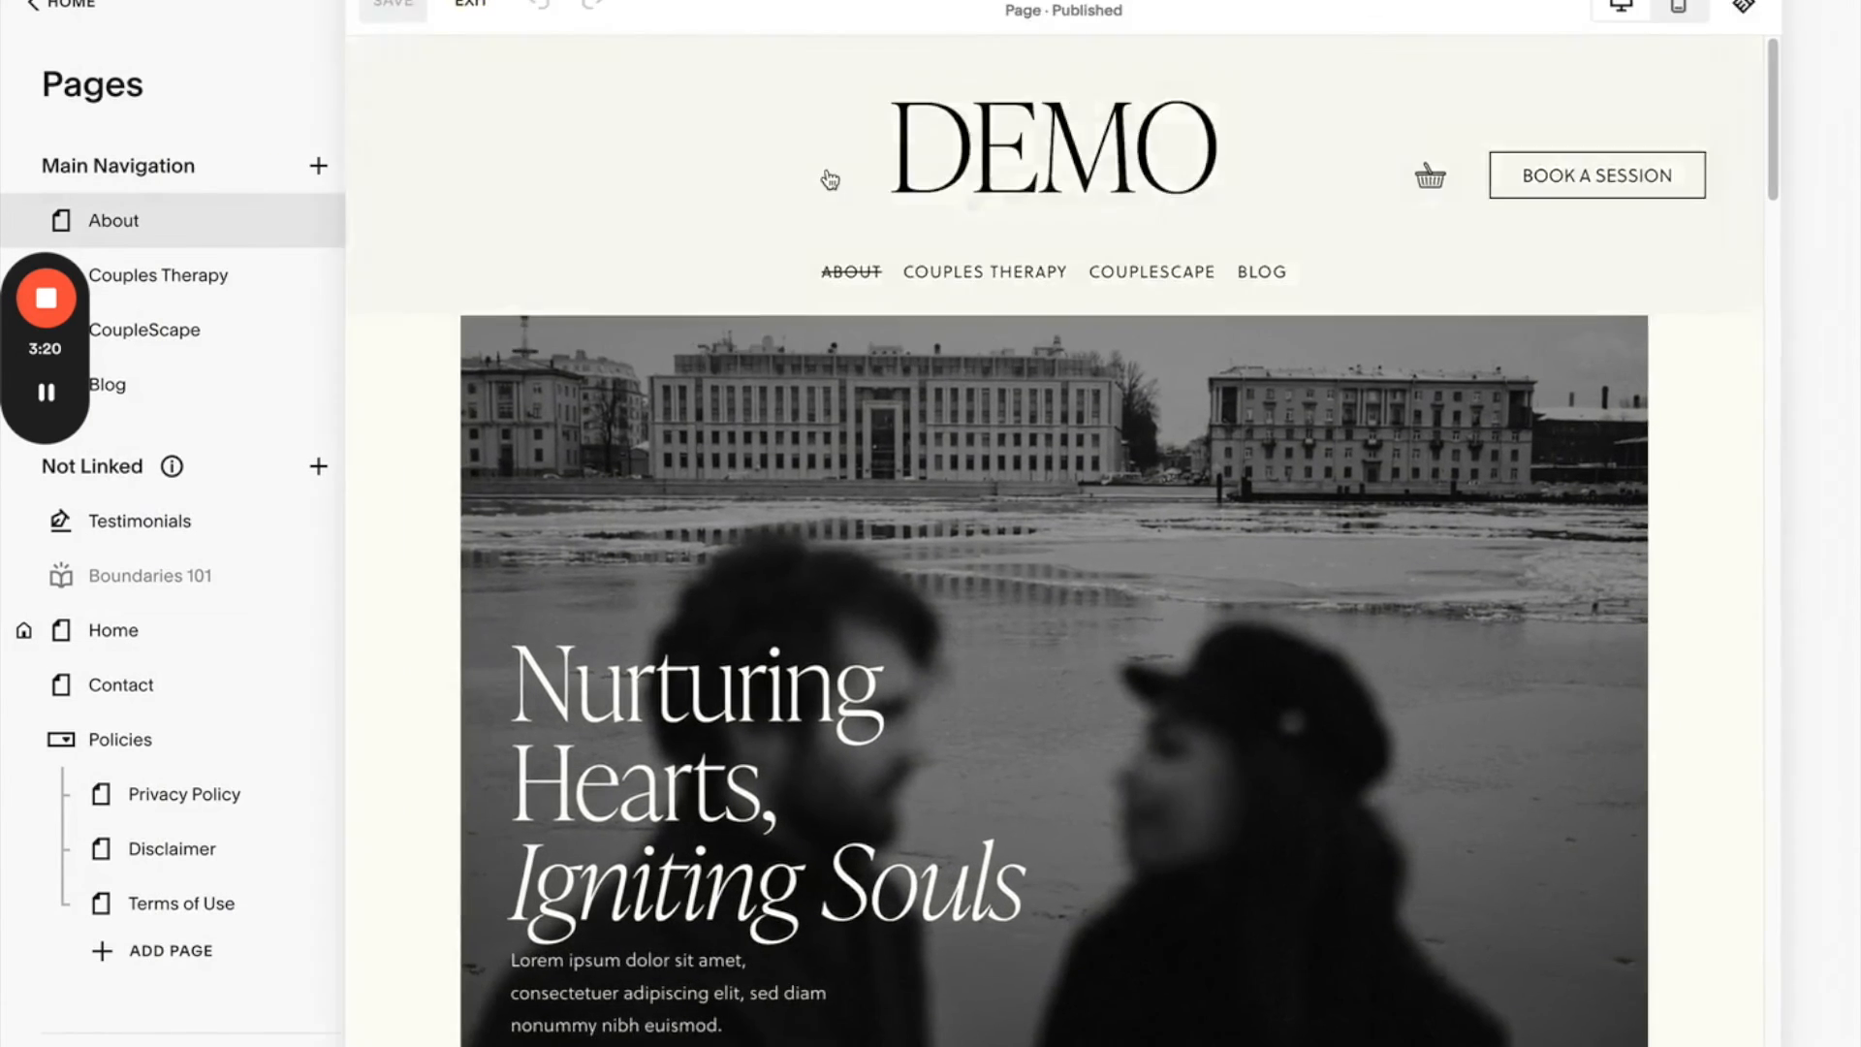
{"action": "scroll", "coordinate": [1454, 651], "scroll_direction": "down", "scroll_amount": 10}
{"action": "scroll", "coordinate": [1453, 654], "scroll_direction": "down", "scroll_amount": 15}
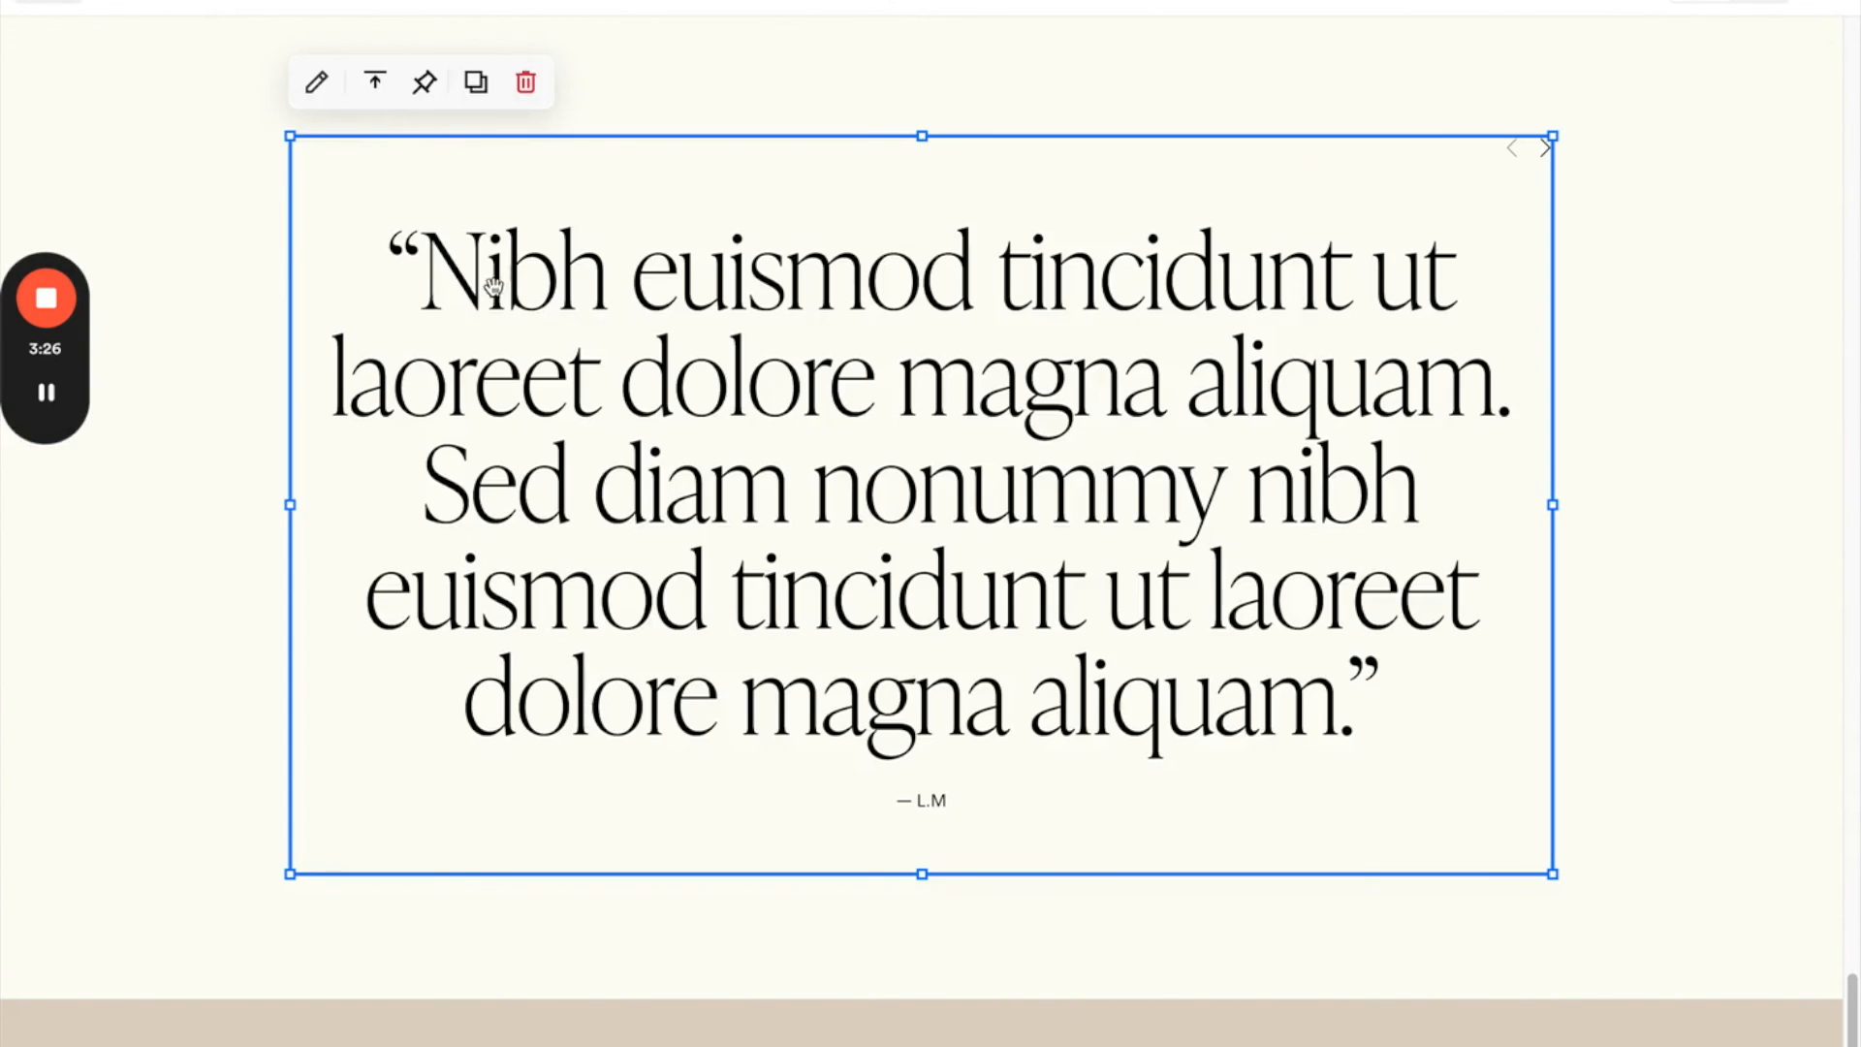
- Filter the About page's testimonial Summary block to the "Coaching Testimonial" category
{"action": "left_click", "coordinate": [318, 80]}
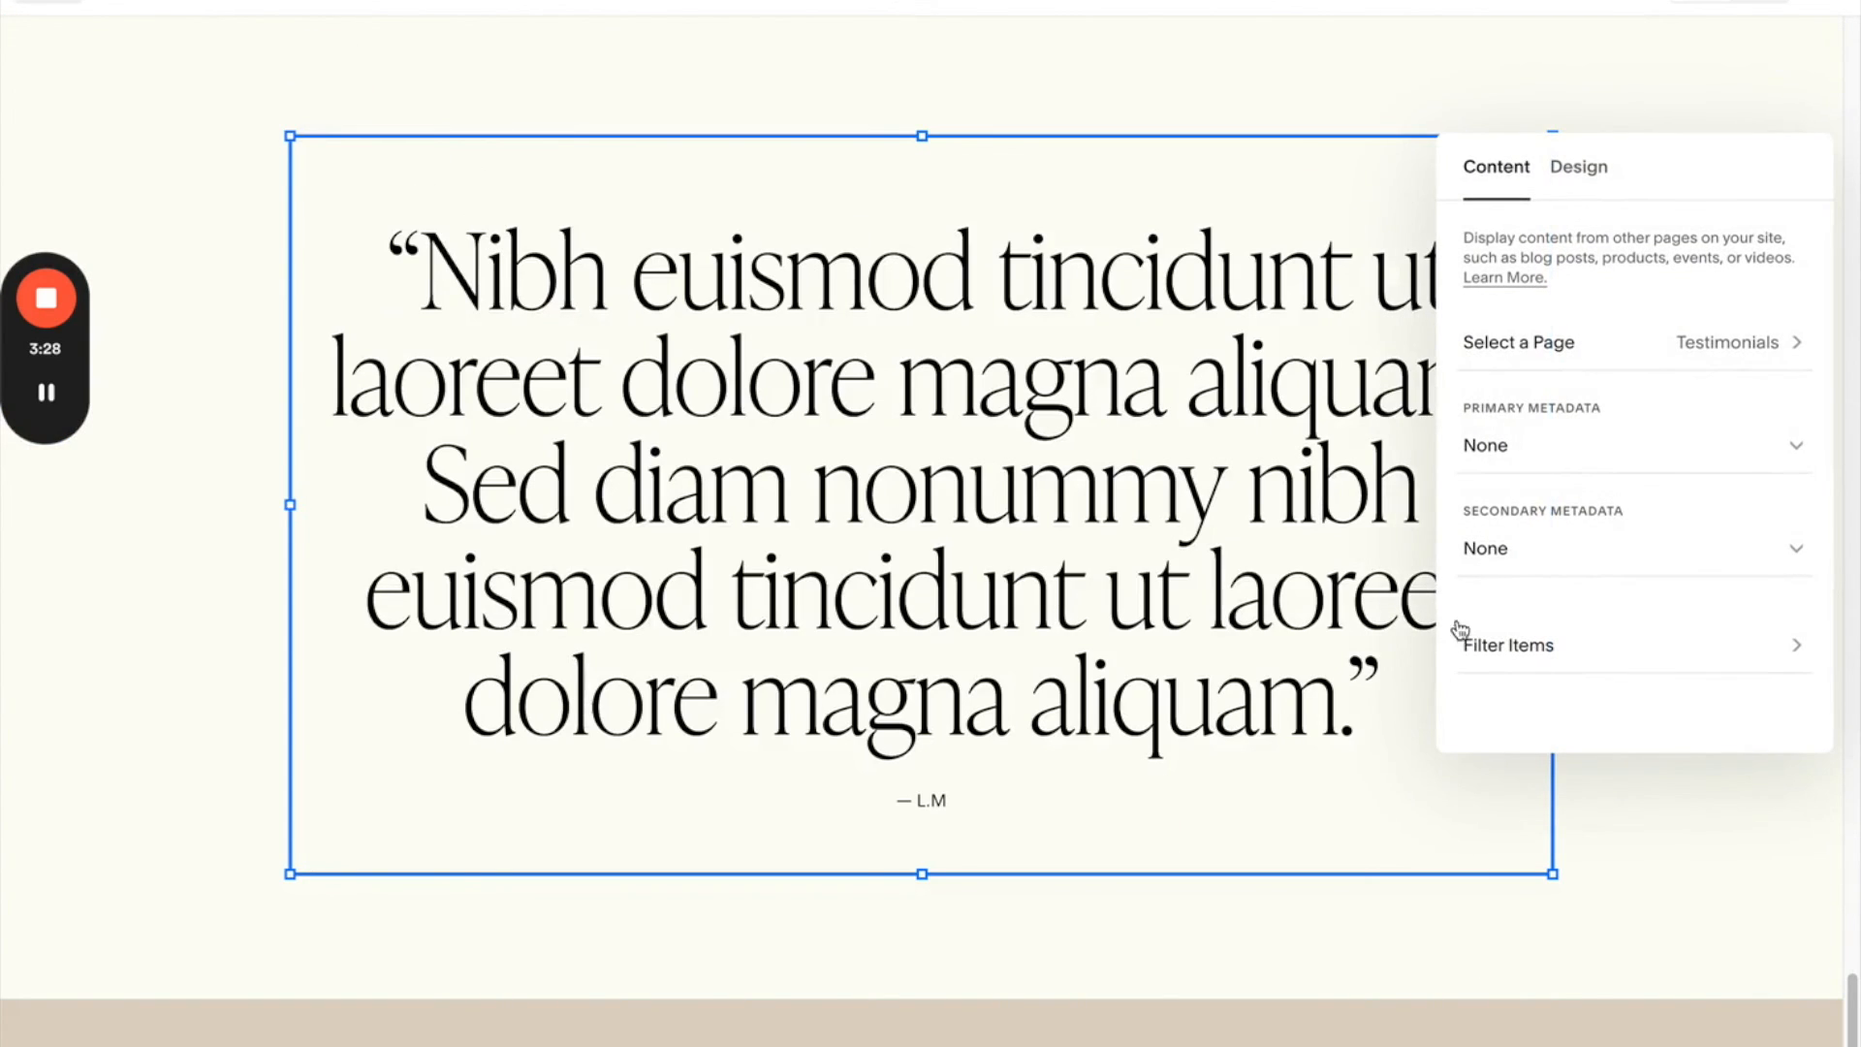
{"action": "left_click", "coordinate": [1508, 654]}
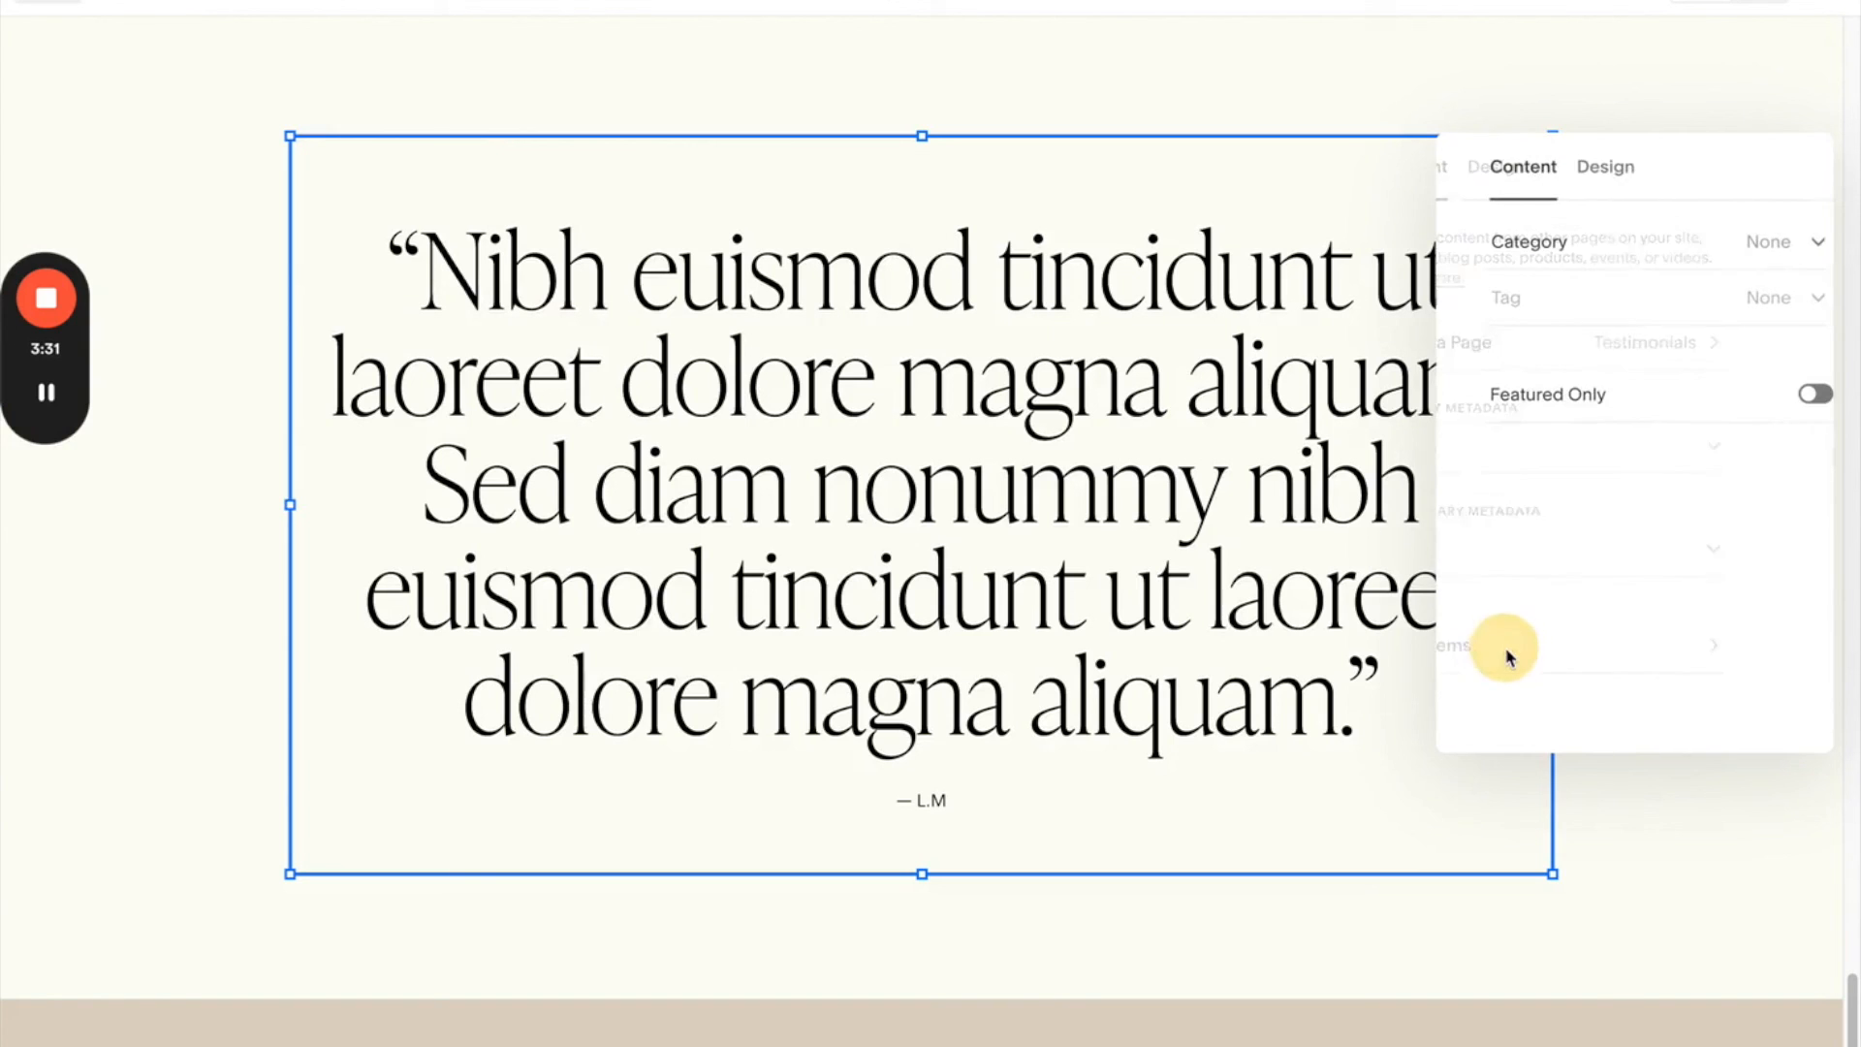
{"action": "left_click", "coordinate": [1762, 244]}
{"action": "left_click", "coordinate": [1673, 376]}
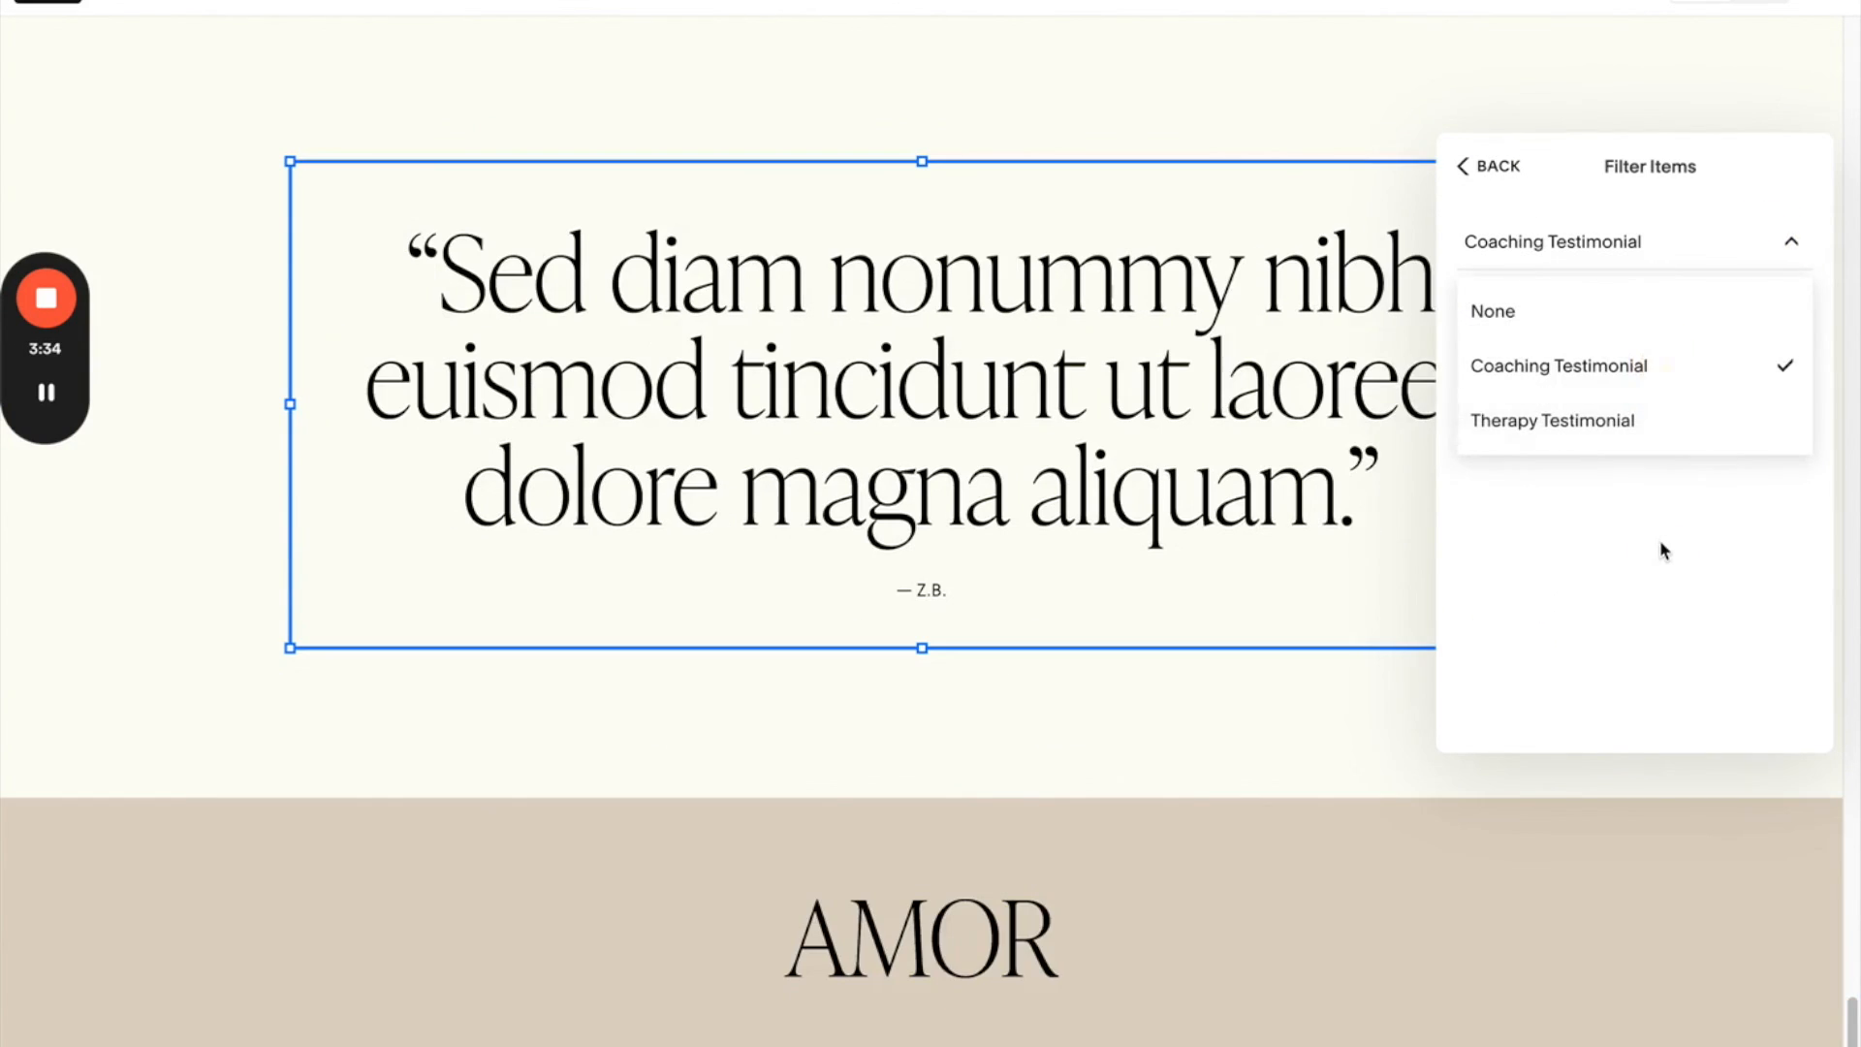
{"action": "left_click", "coordinate": [1503, 160]}
{"action": "left_click", "coordinate": [1431, 84]}
- Save the About page changes and exit editing
{"action": "scroll", "coordinate": [1310, 454], "scroll_direction": "up", "scroll_amount": 2}
{"action": "scroll", "coordinate": [1310, 454], "scroll_direction": "up", "scroll_amount": 1}
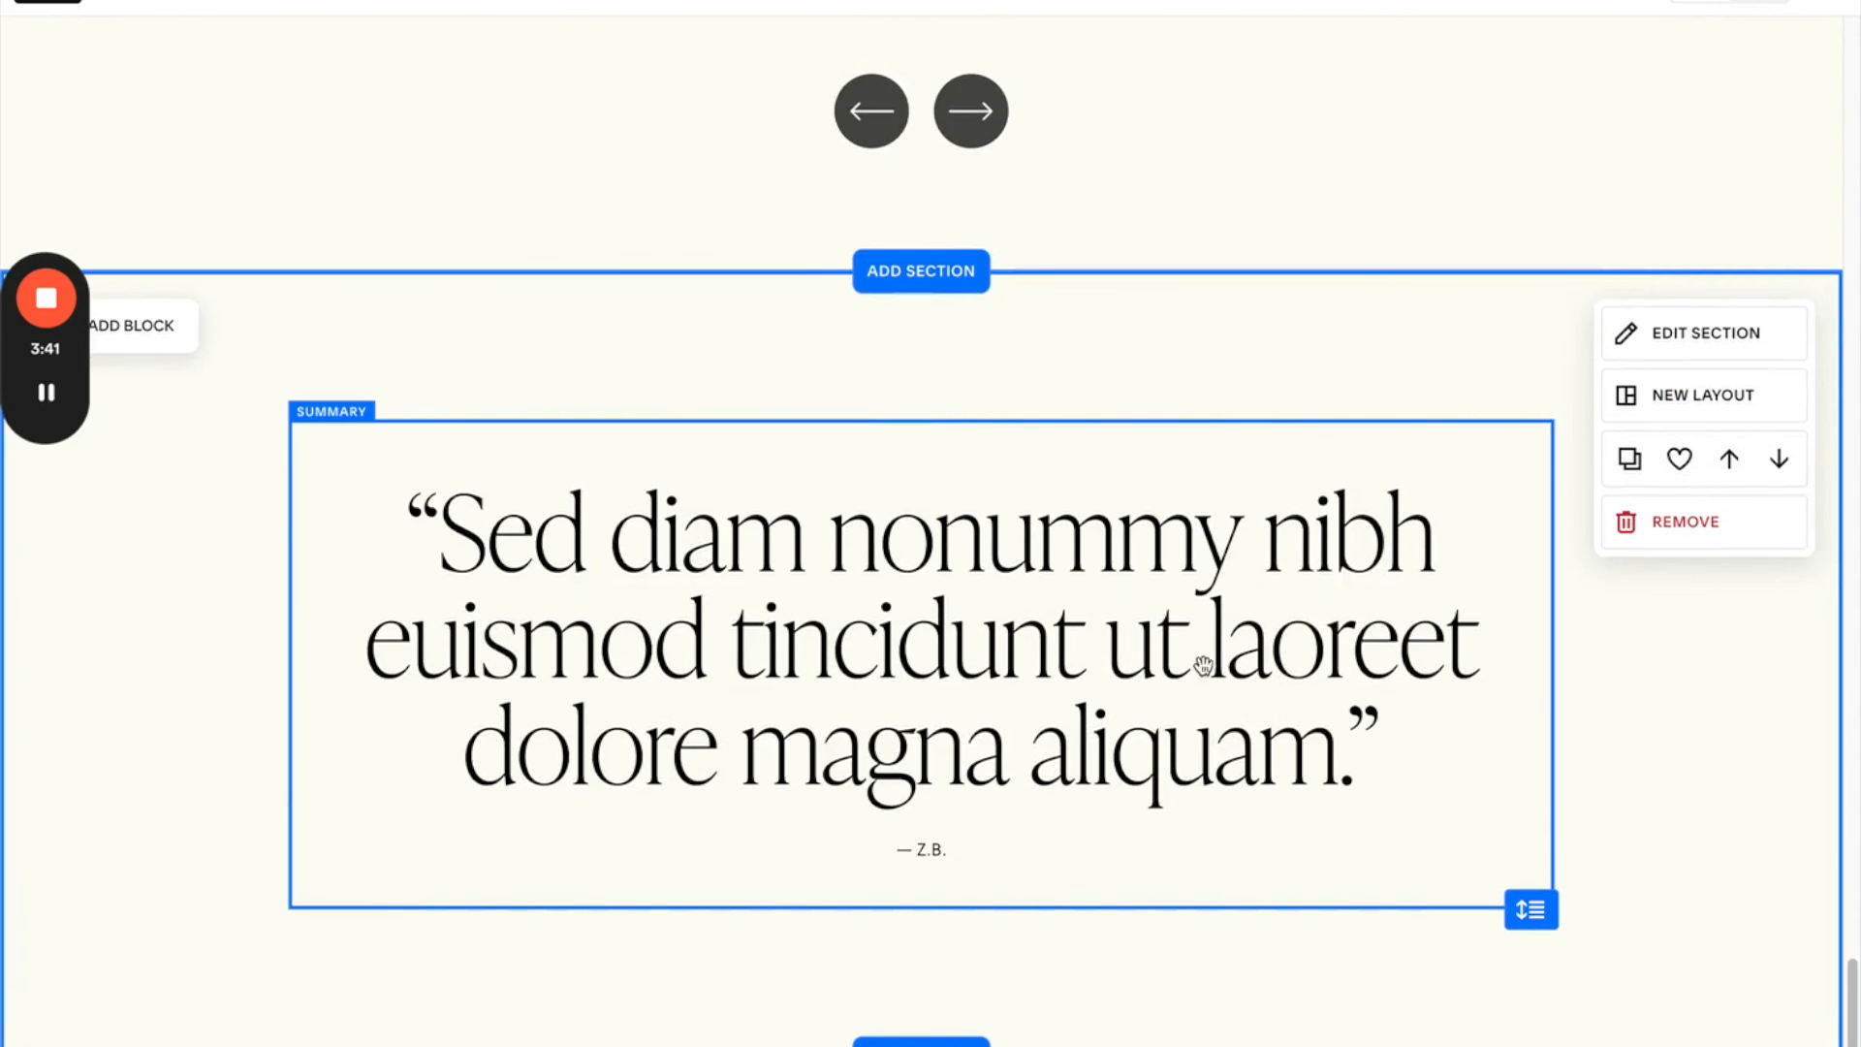
{"action": "left_click", "coordinate": [79, 2]}
{"action": "left_click", "coordinate": [125, 1]}
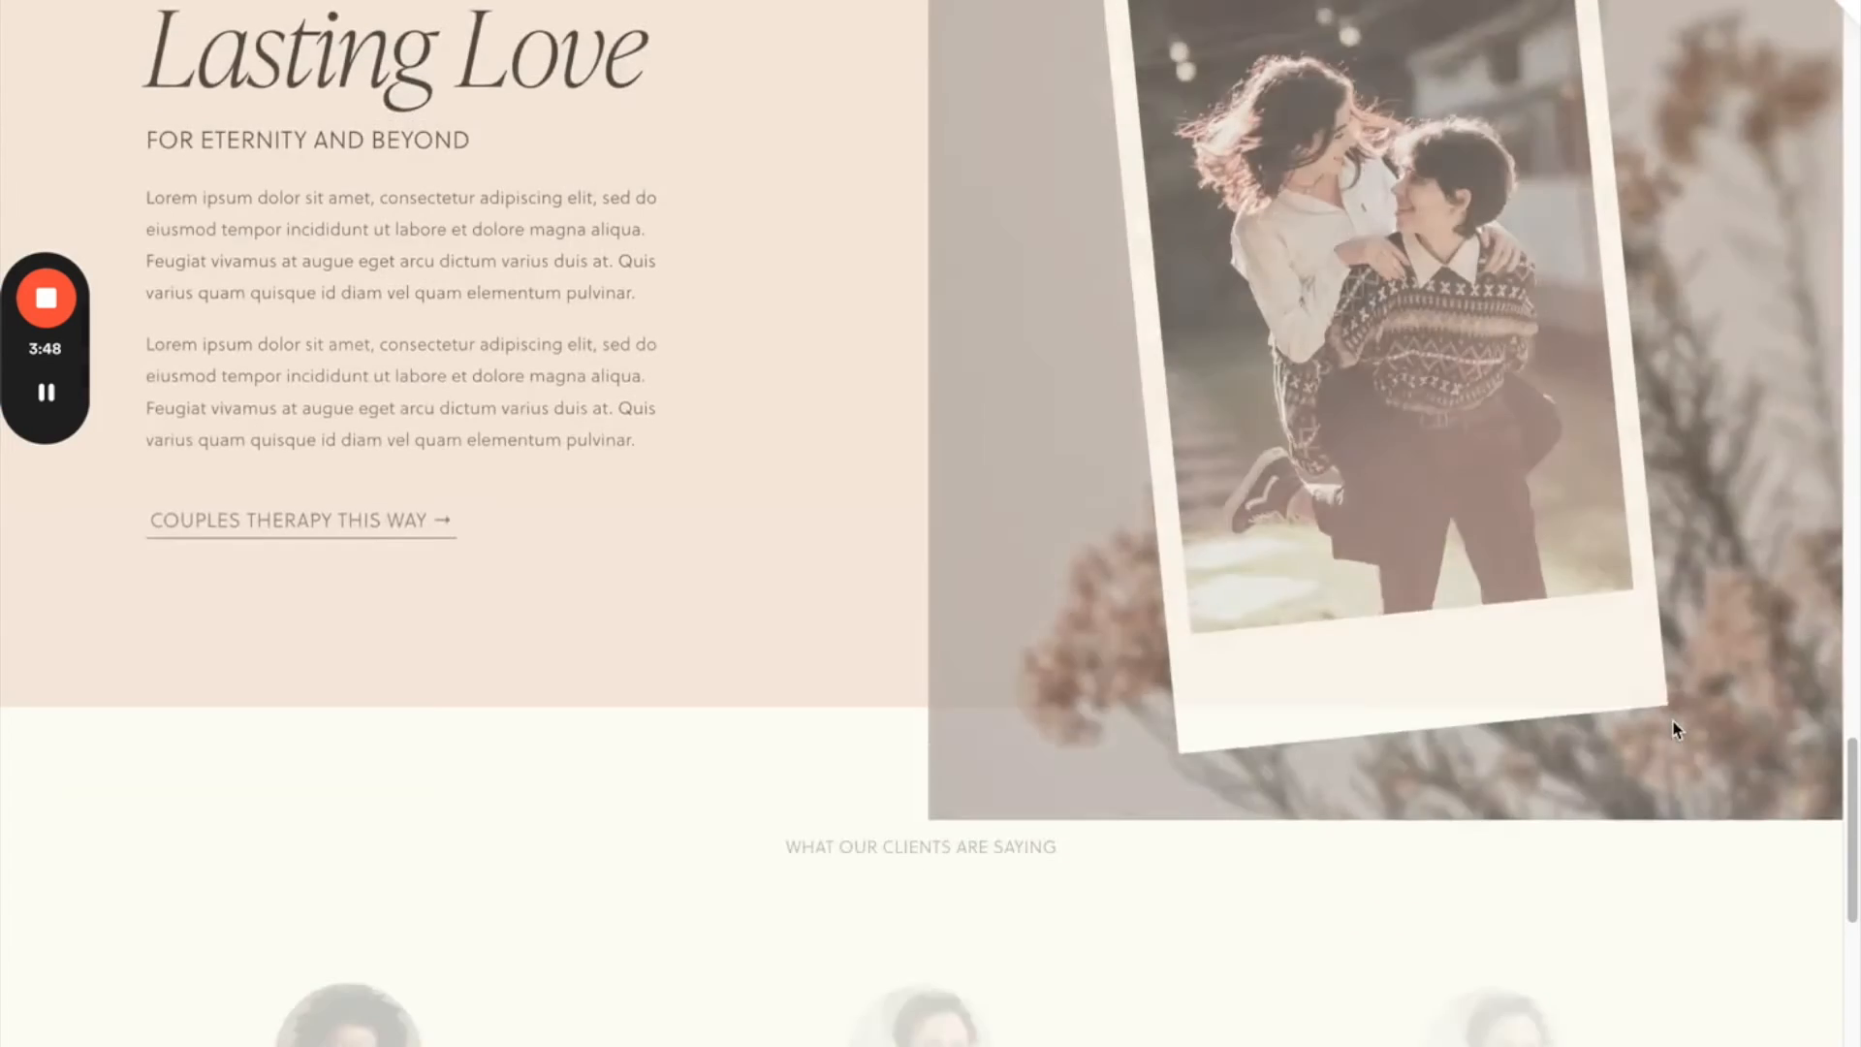
- Review the filtered testimonial on the About page in the full-screen preview and return to the pages list
{"action": "scroll", "coordinate": [1672, 720], "scroll_direction": "down", "scroll_amount": 10}
{"action": "scroll", "coordinate": [1675, 729], "scroll_direction": "up", "scroll_amount": 3}
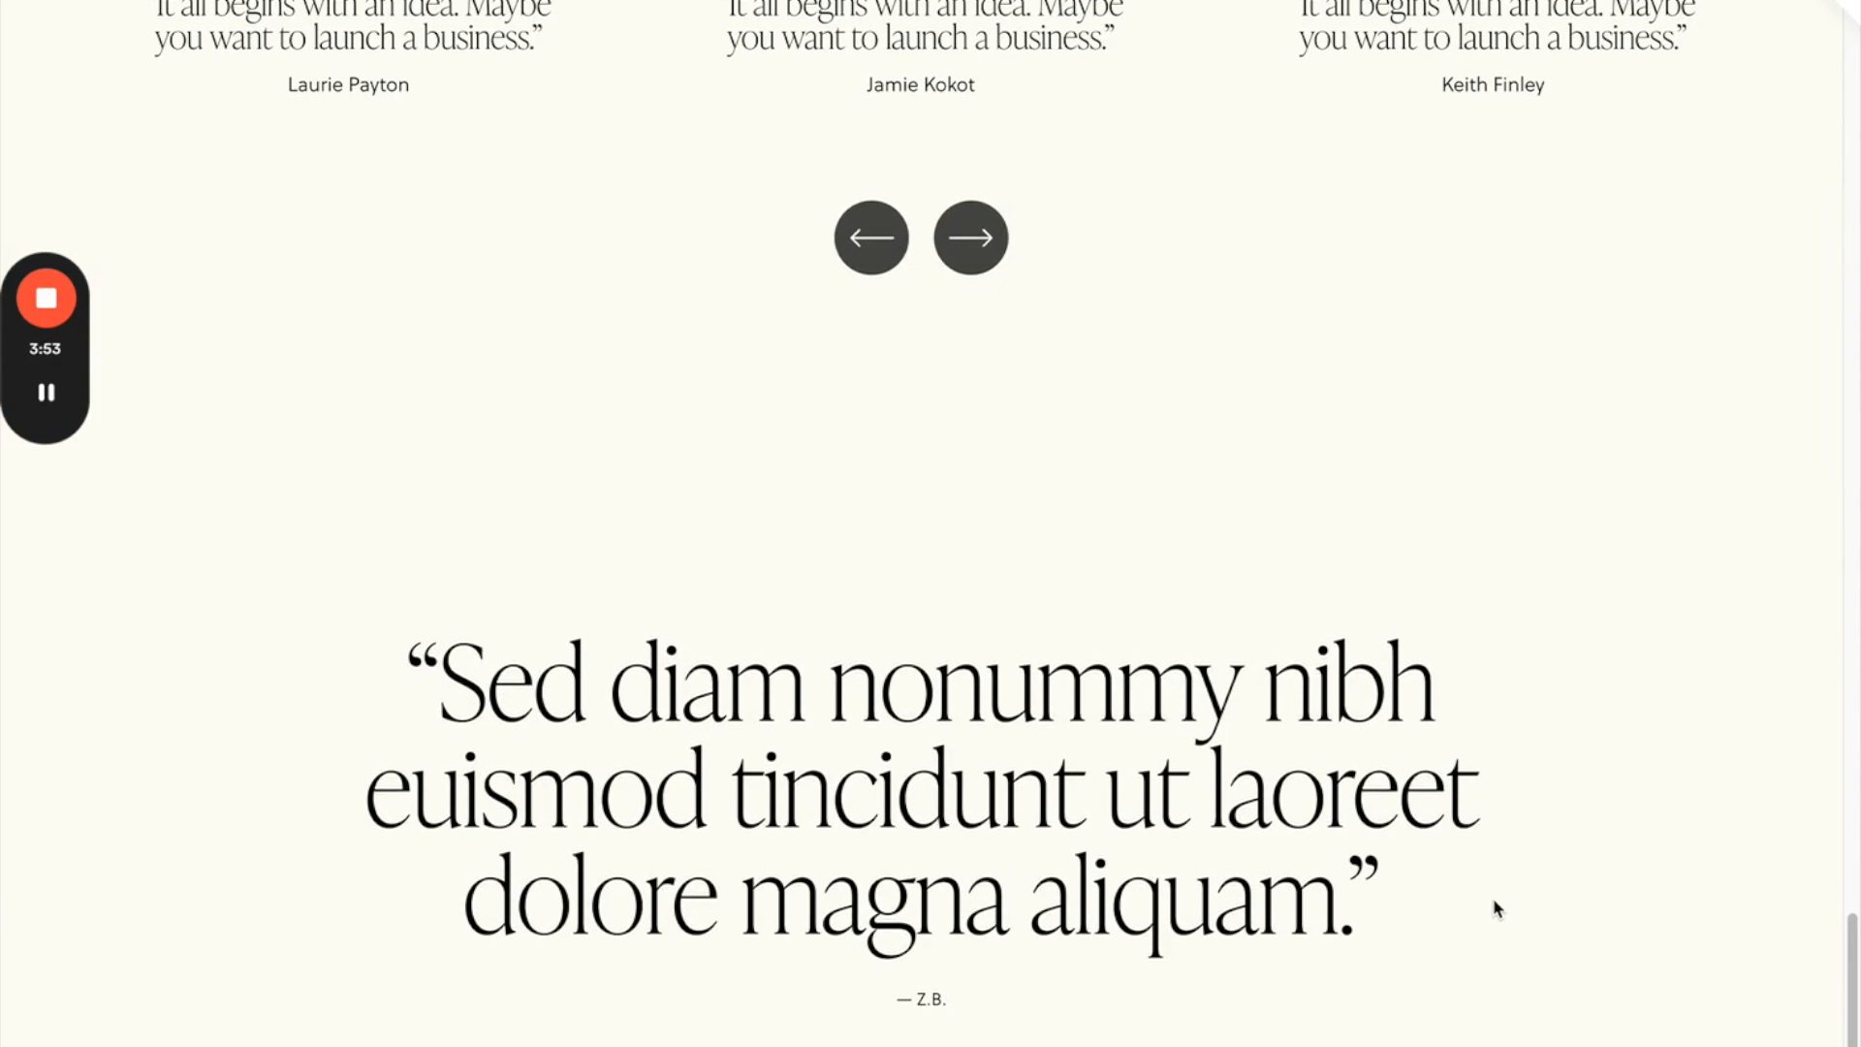
{"action": "scroll", "coordinate": [1493, 902], "scroll_direction": "down", "scroll_amount": 4}
{"action": "scroll", "coordinate": [1493, 902], "scroll_direction": "up", "scroll_amount": 2}
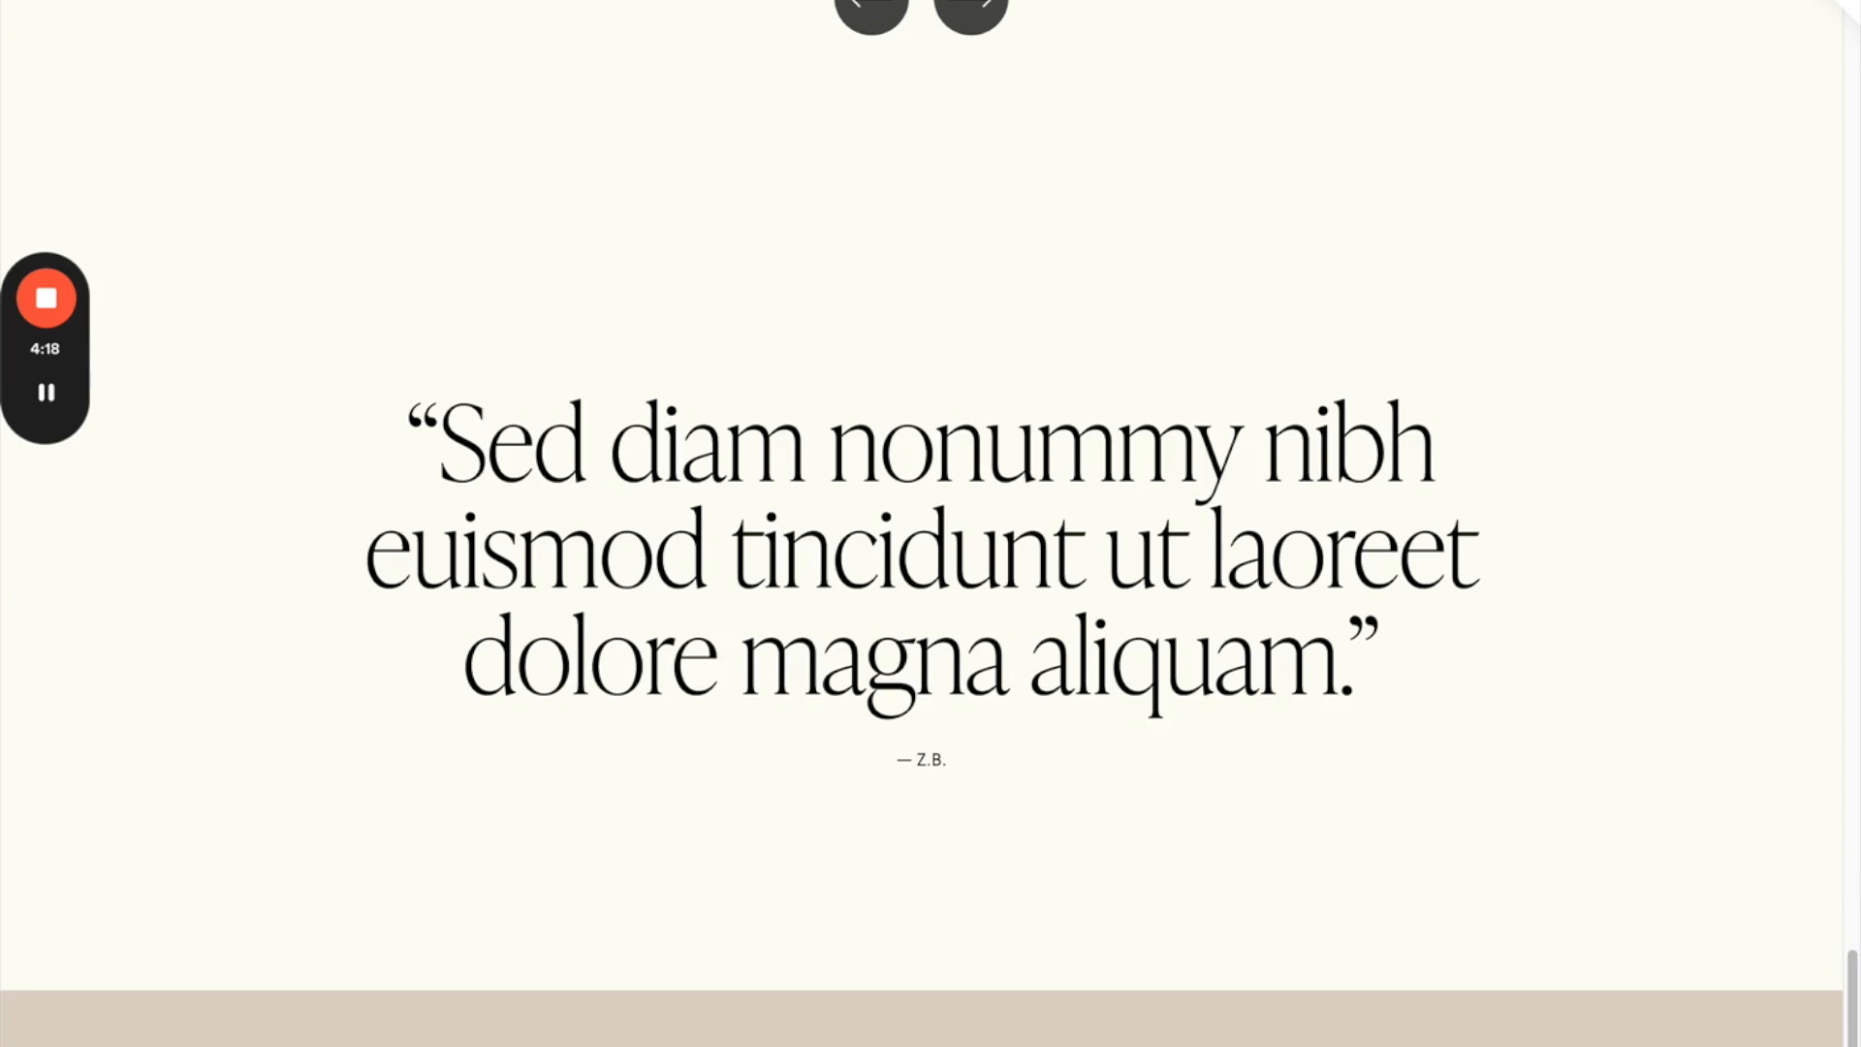
{"action": "left_click", "coordinate": [1845, 8]}
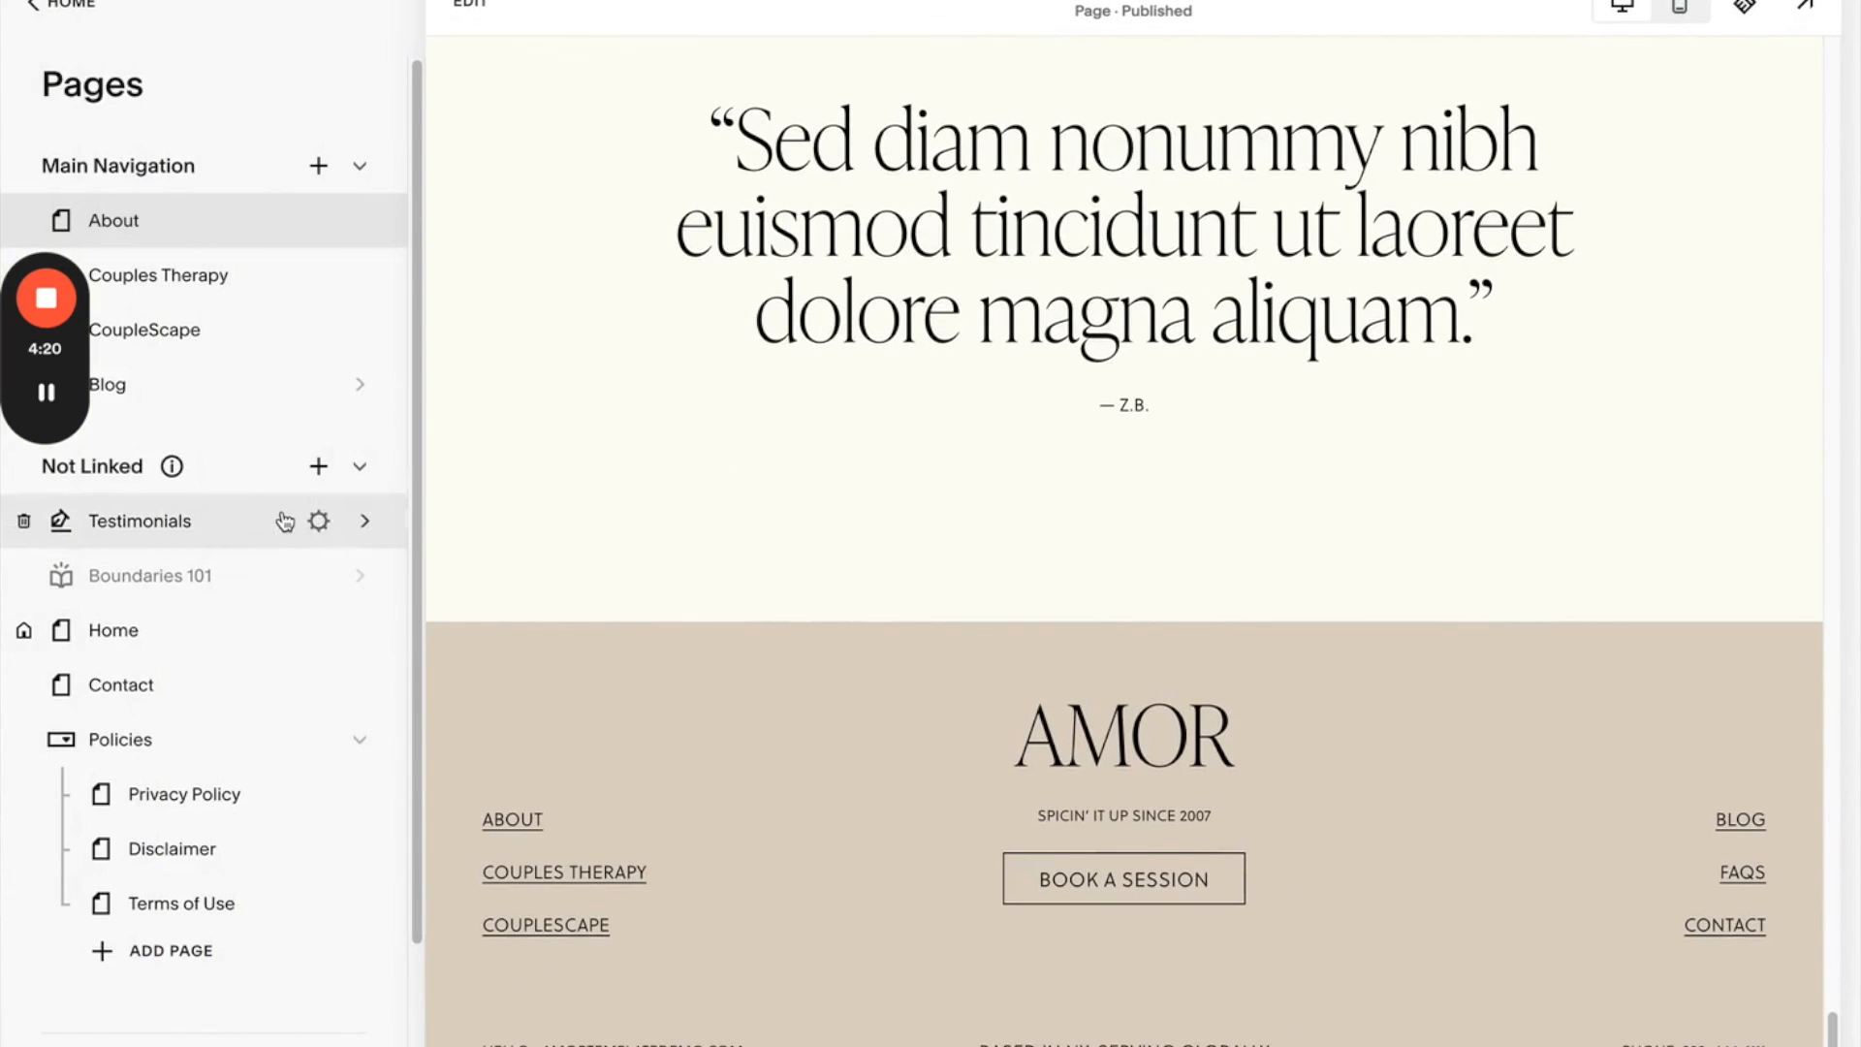
- Duplicate the L.M. post in the Testimonials blog content as the basis for a B.B. testimonial
{"action": "left_click", "coordinate": [228, 525]}
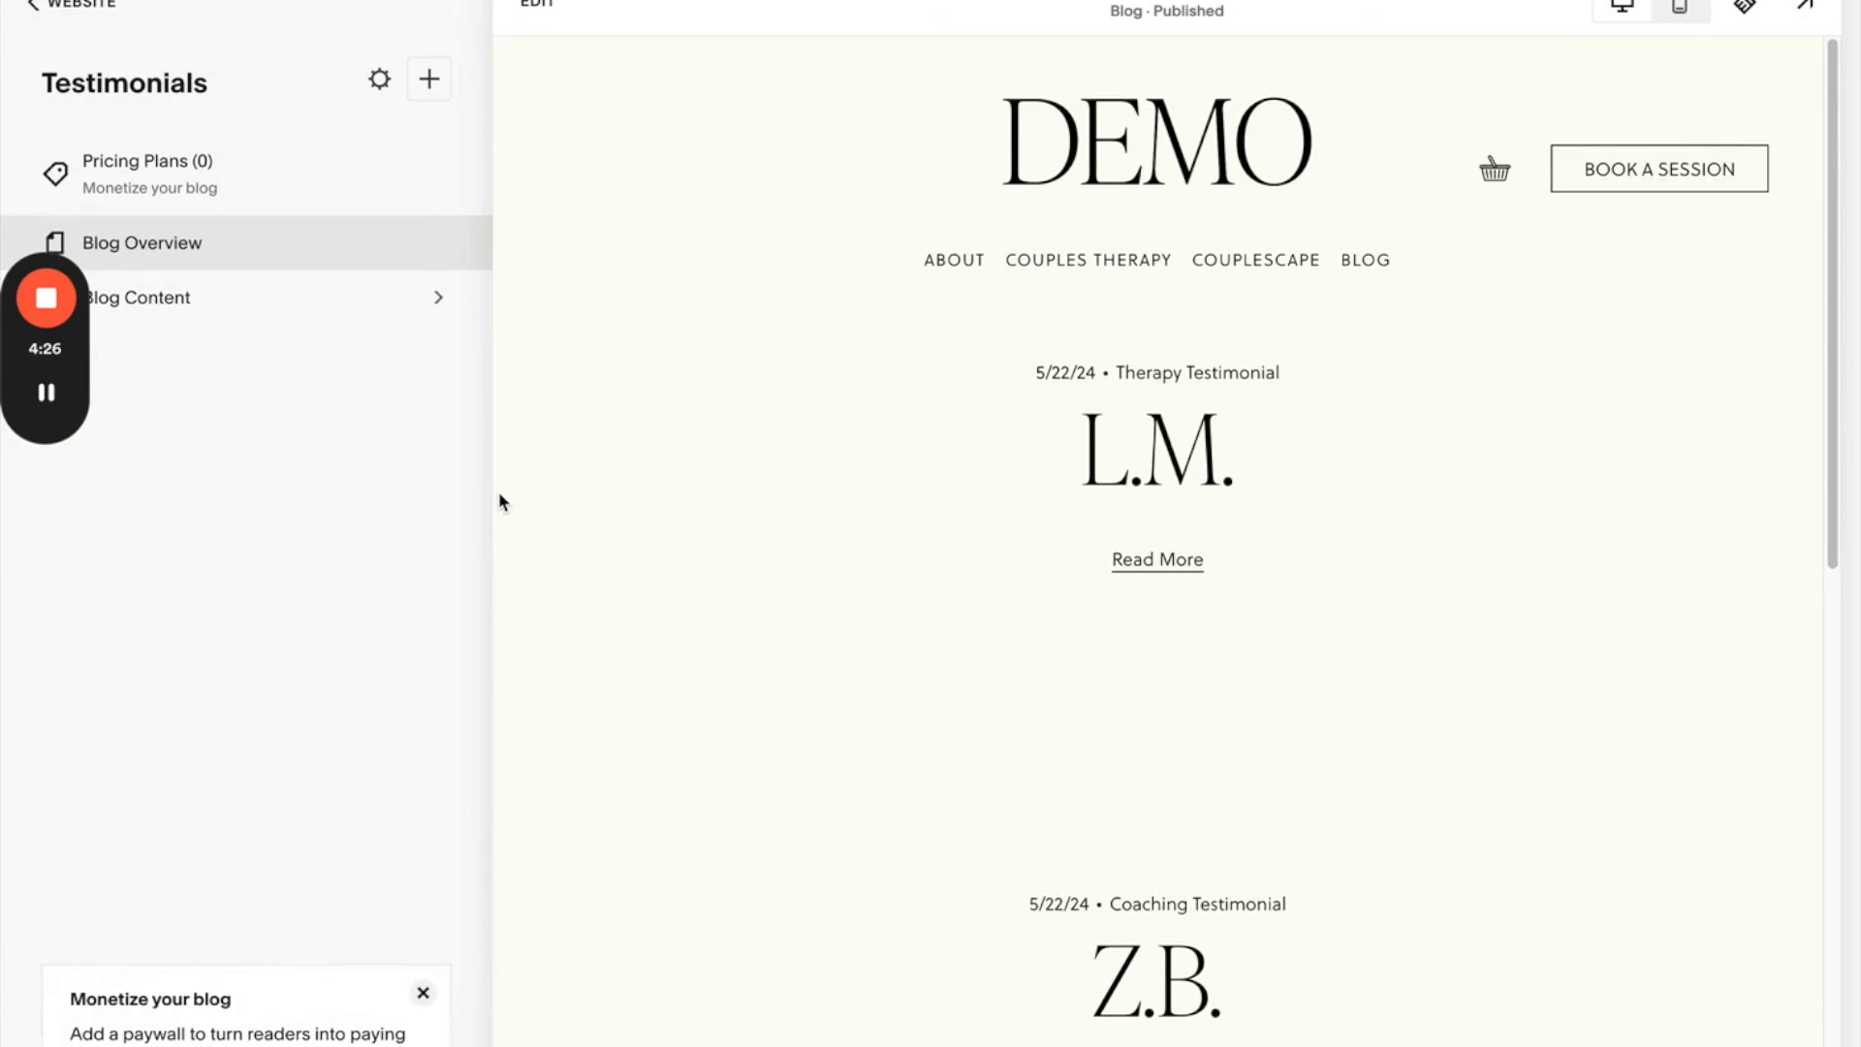
{"action": "left_click", "coordinate": [268, 310]}
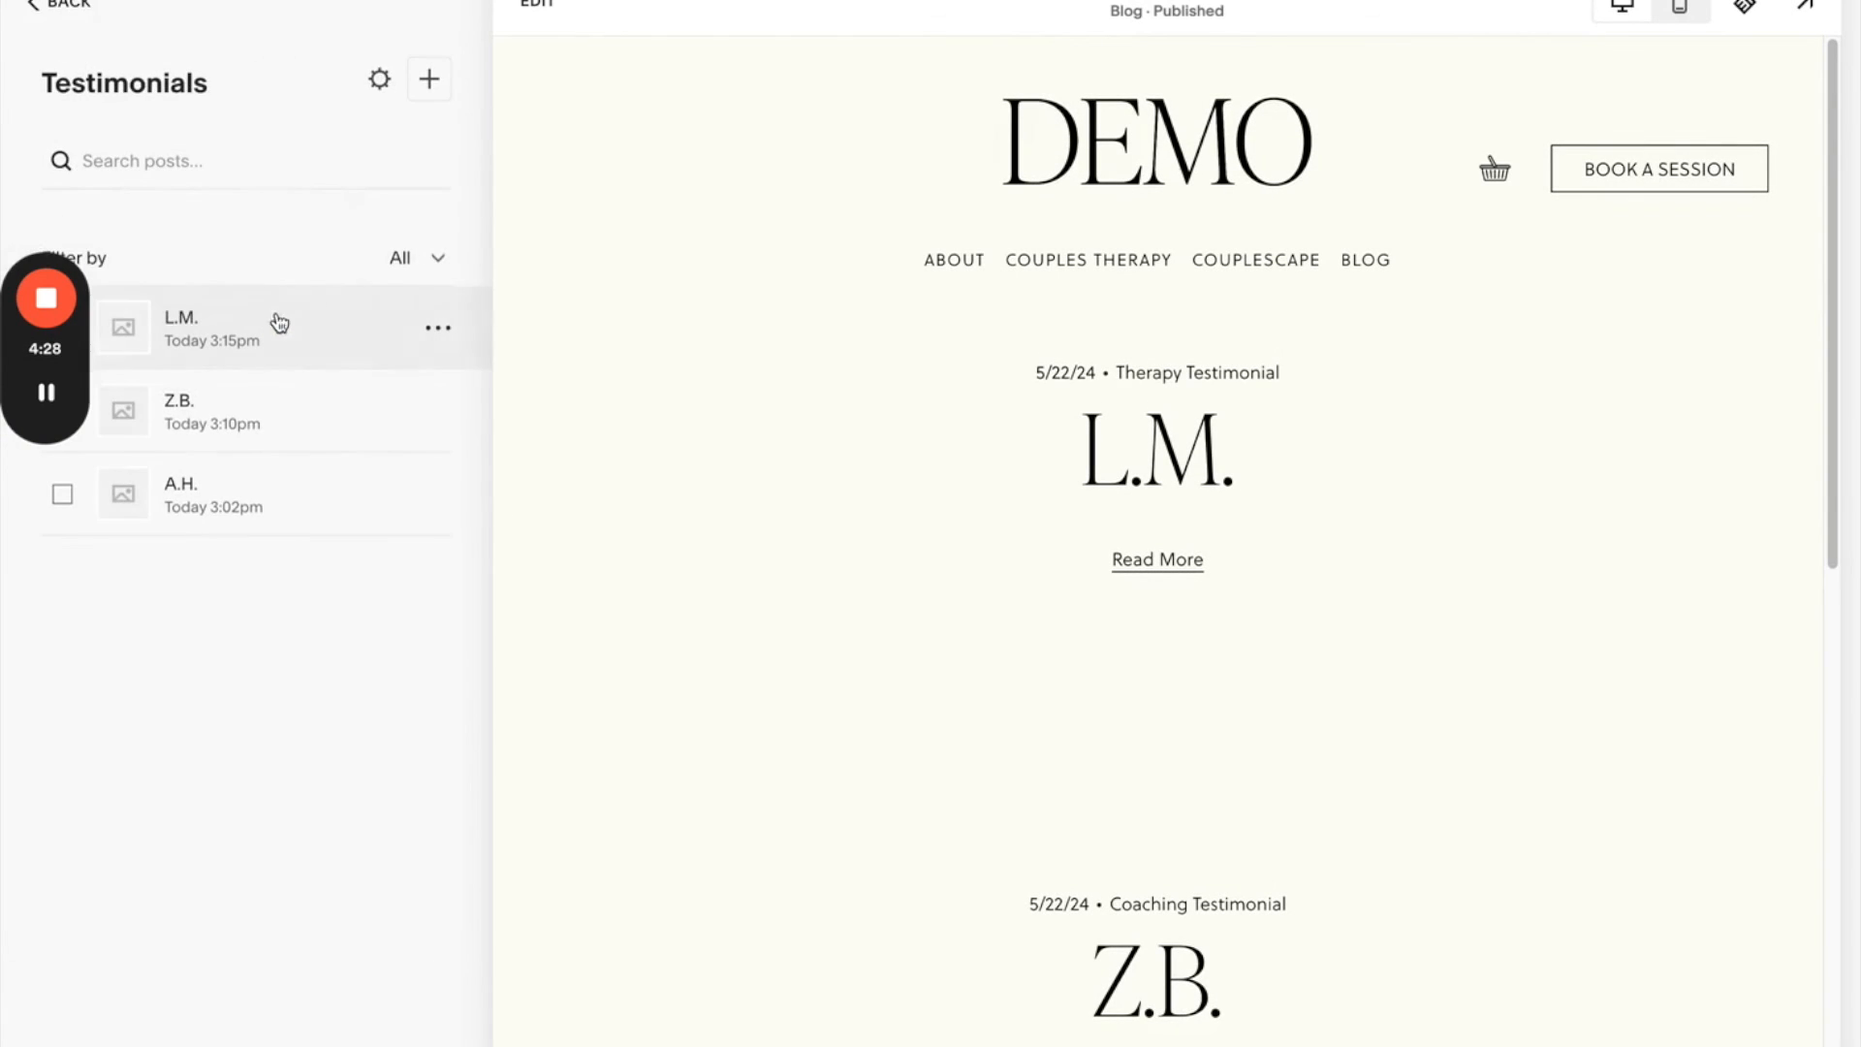
{"action": "left_click", "coordinate": [441, 333]}
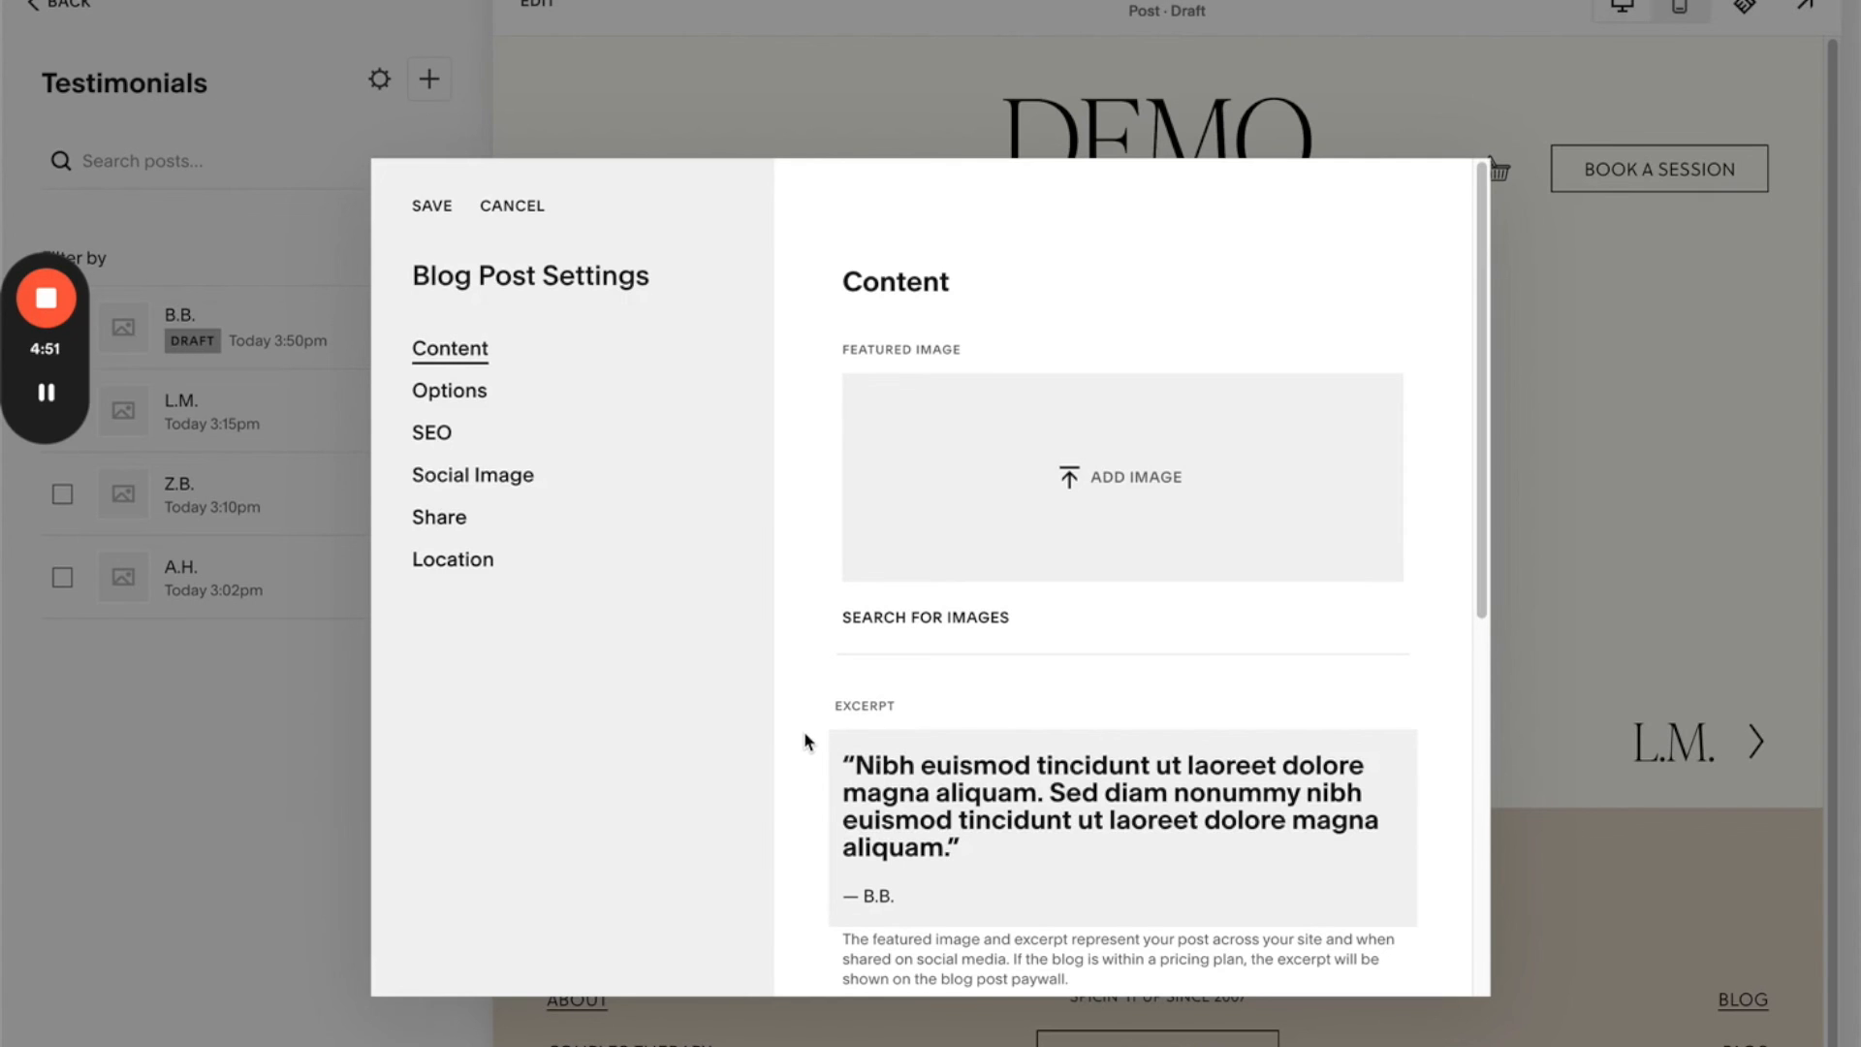
- Assign the existing "Coaching Testimonial" category to the B.B. post and save its settings
{"action": "scroll", "coordinate": [805, 731], "scroll_direction": "down", "scroll_amount": 1}
{"action": "left_click", "coordinate": [466, 398]}
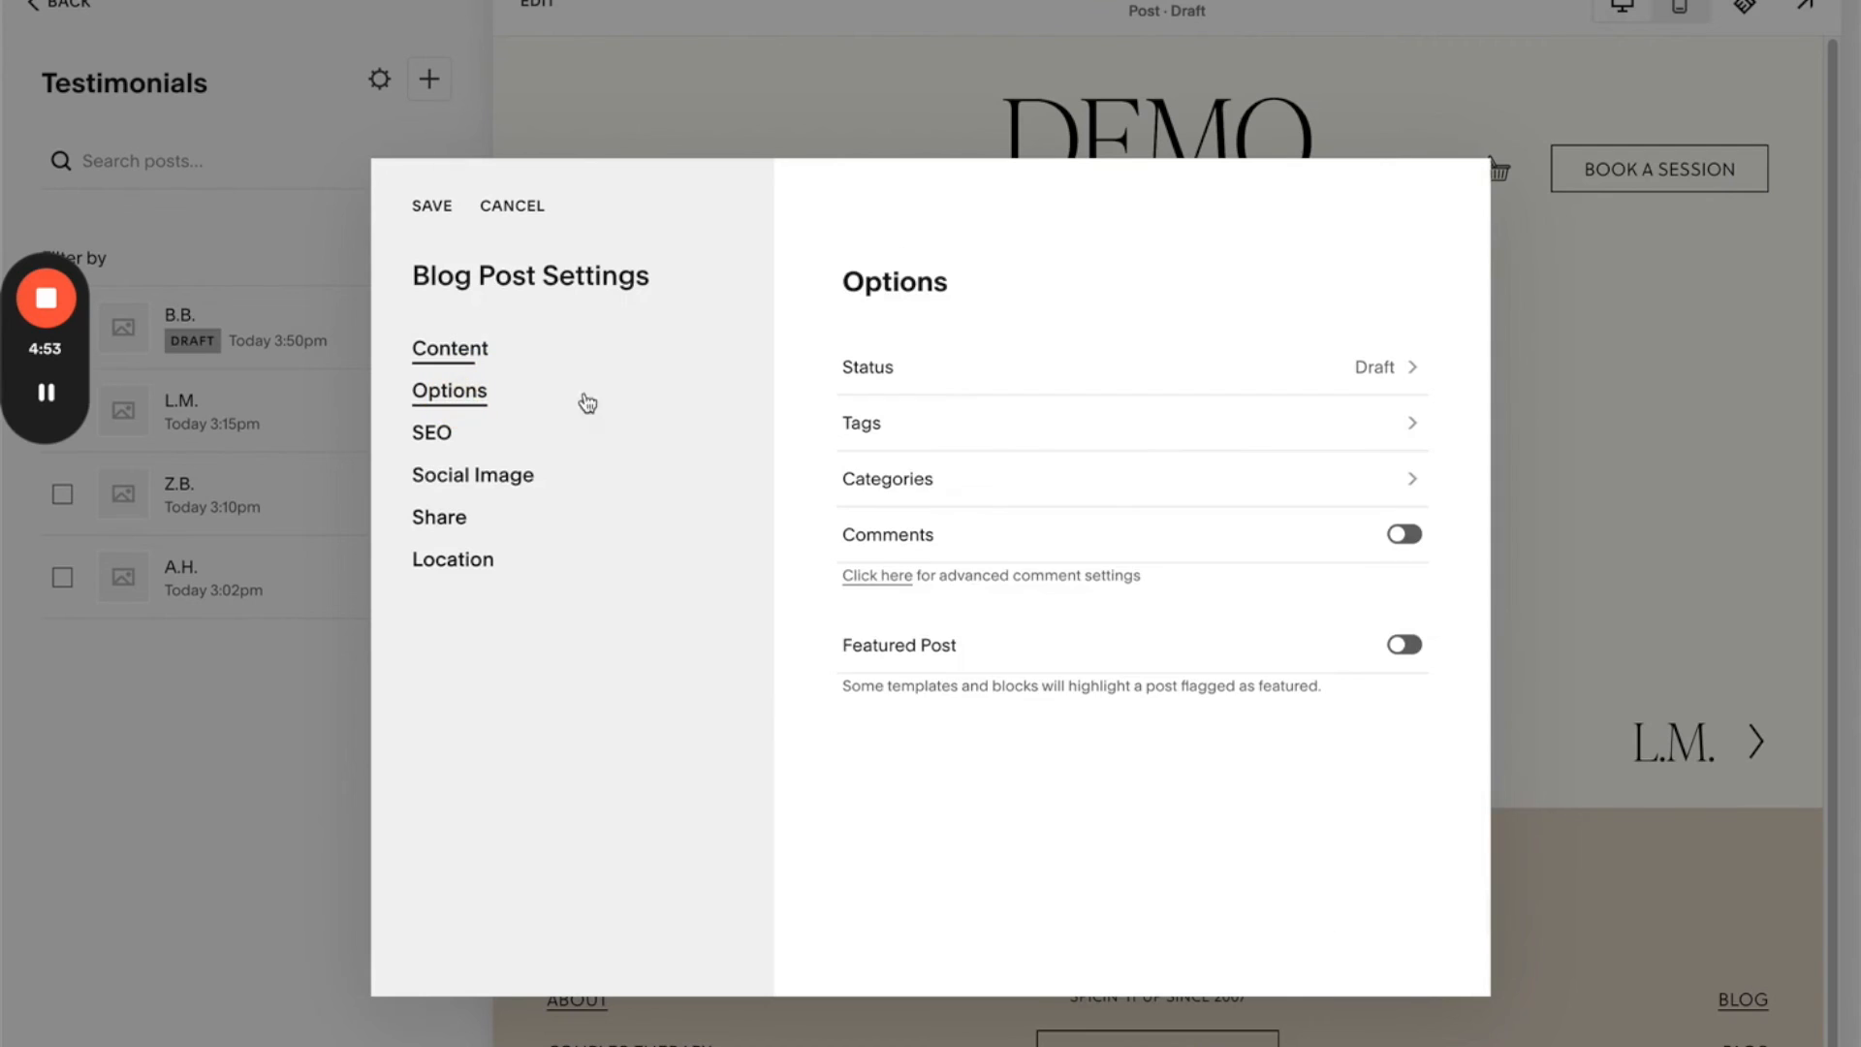
{"action": "left_click", "coordinate": [985, 475]}
{"action": "left_click", "coordinate": [1038, 358]}
{"action": "type", "text": "coach"}
{"action": "left_click", "coordinate": [937, 428]}
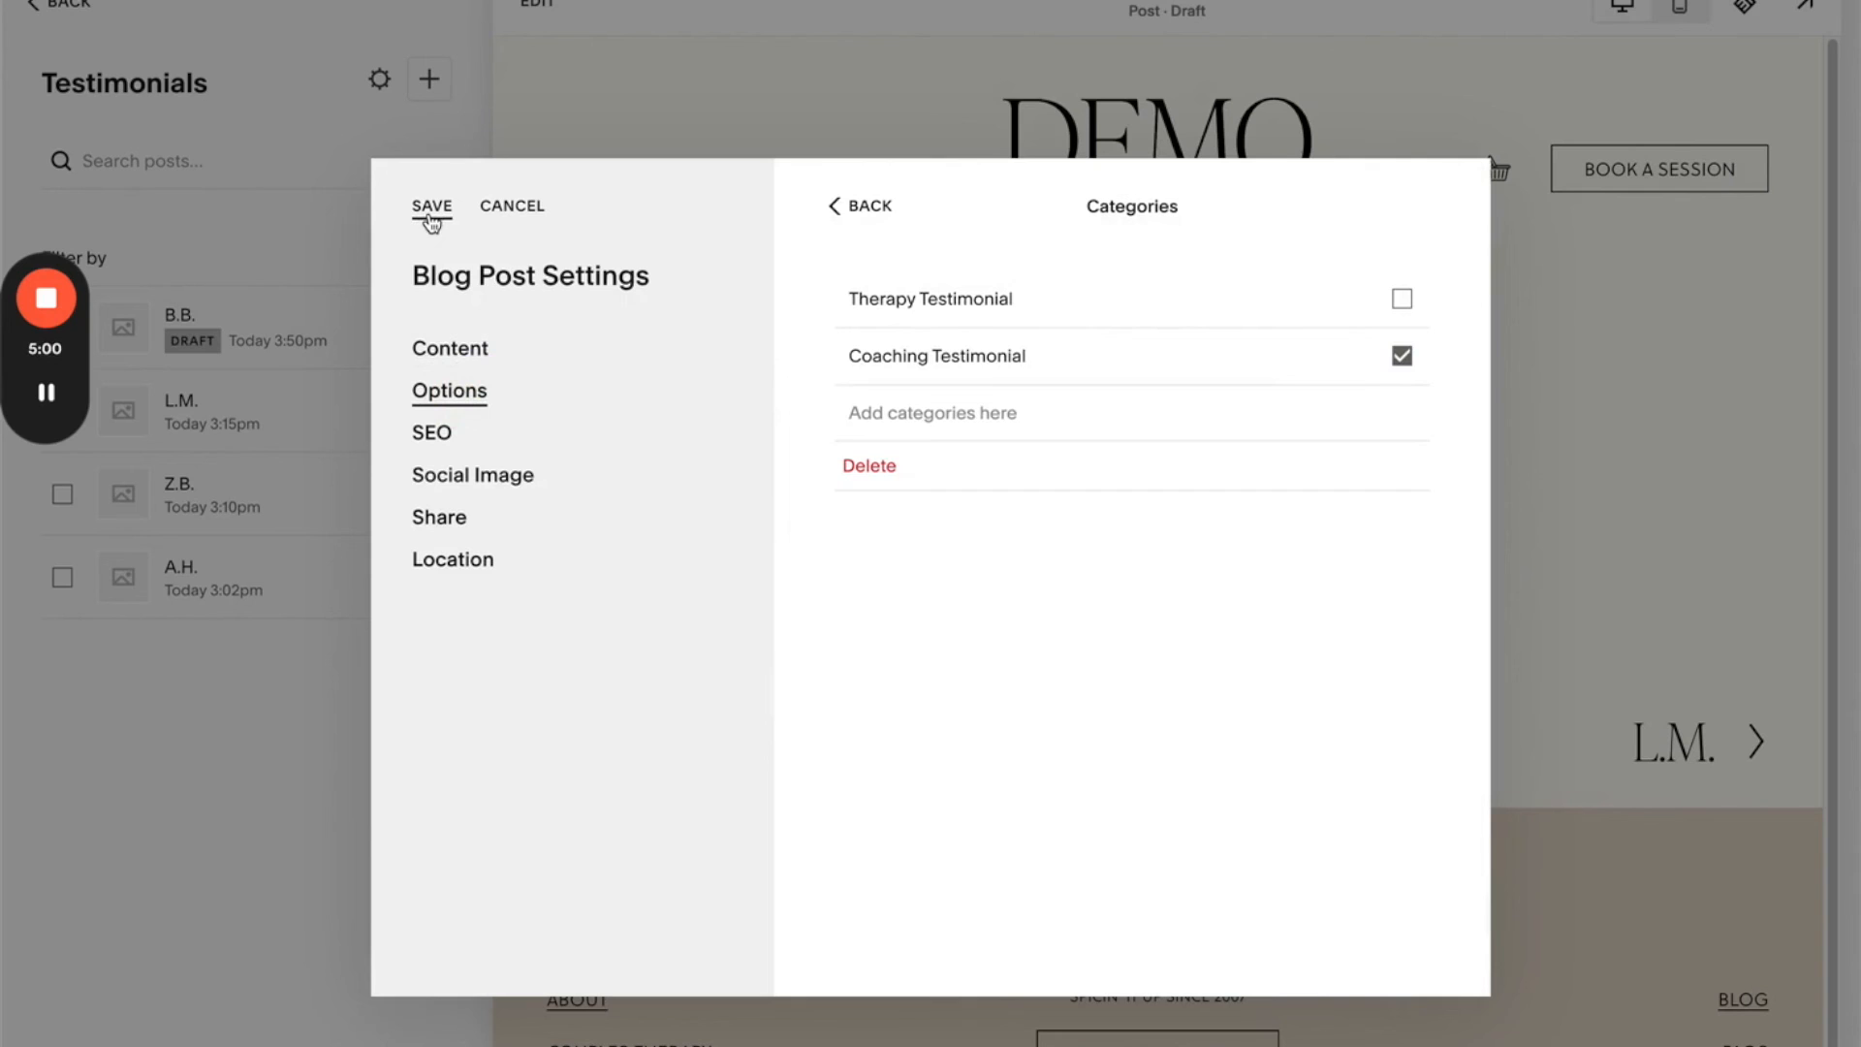
{"action": "left_click", "coordinate": [431, 217]}
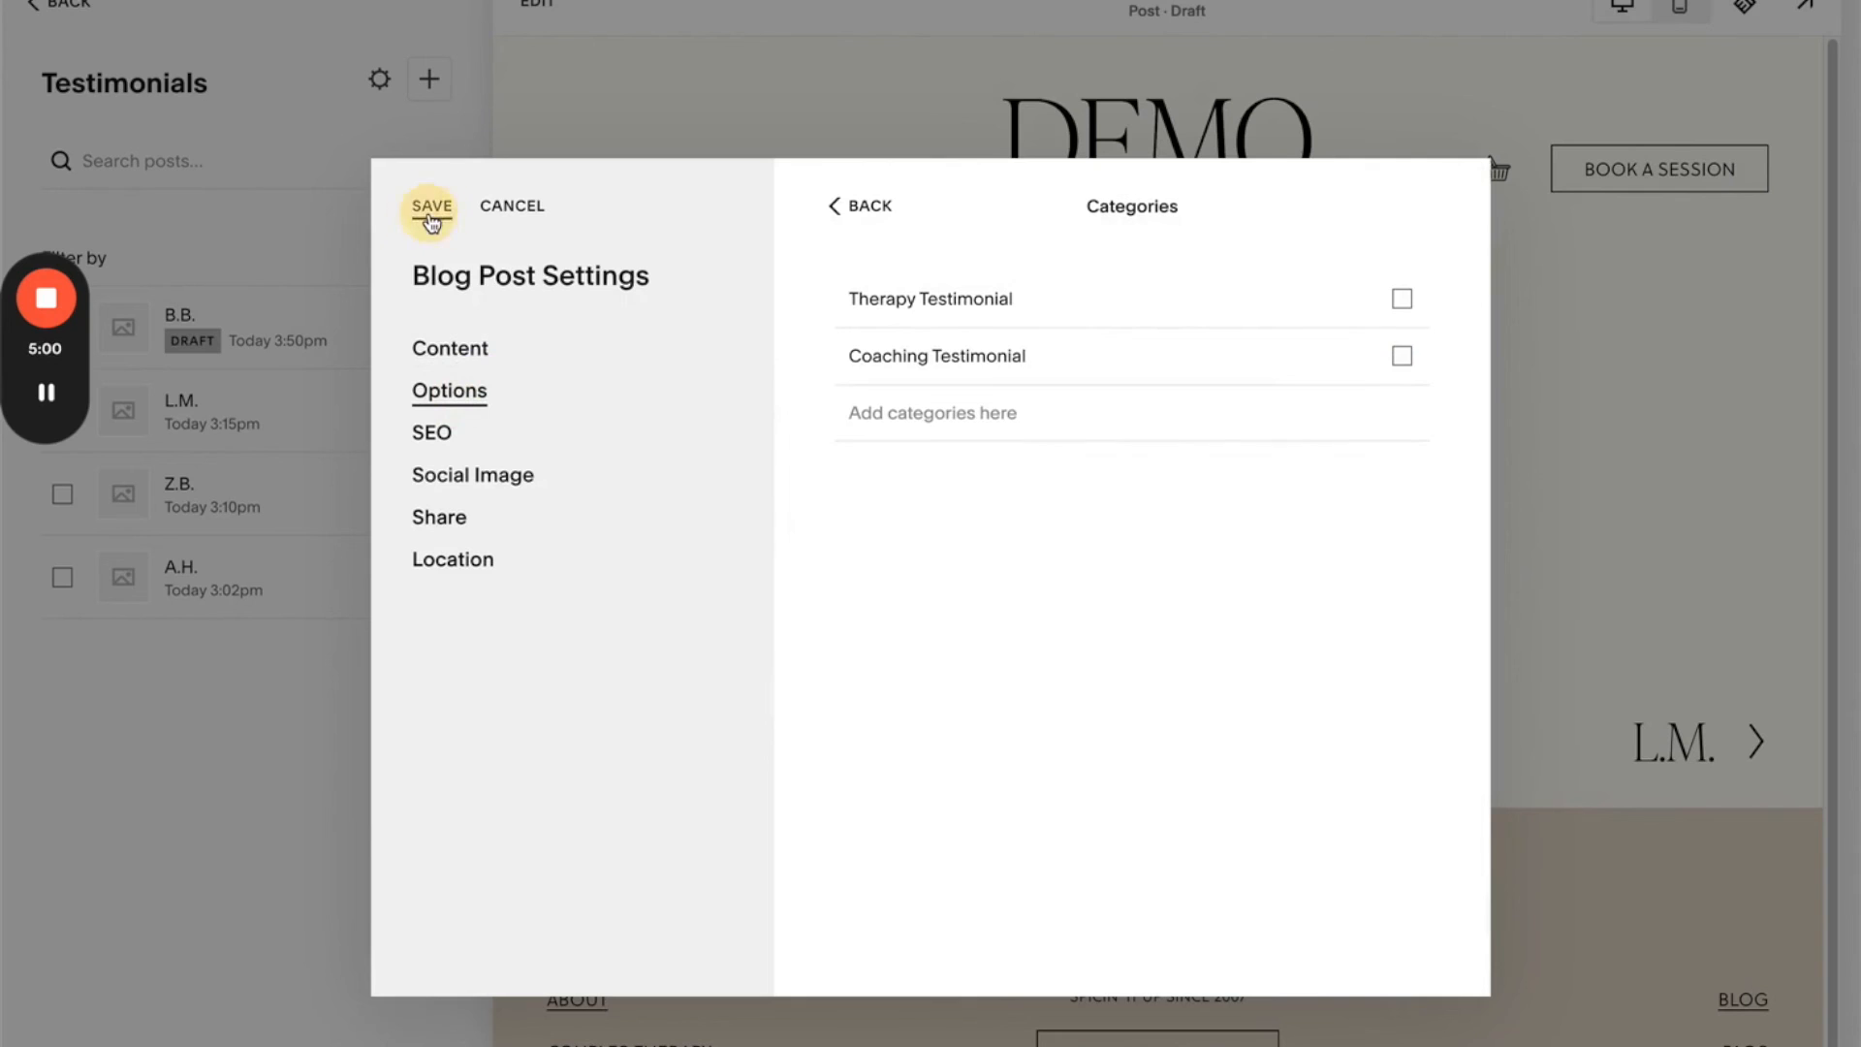
- Reopen the B.B. post's settings and set its status to Published
{"action": "left_click", "coordinate": [453, 388]}
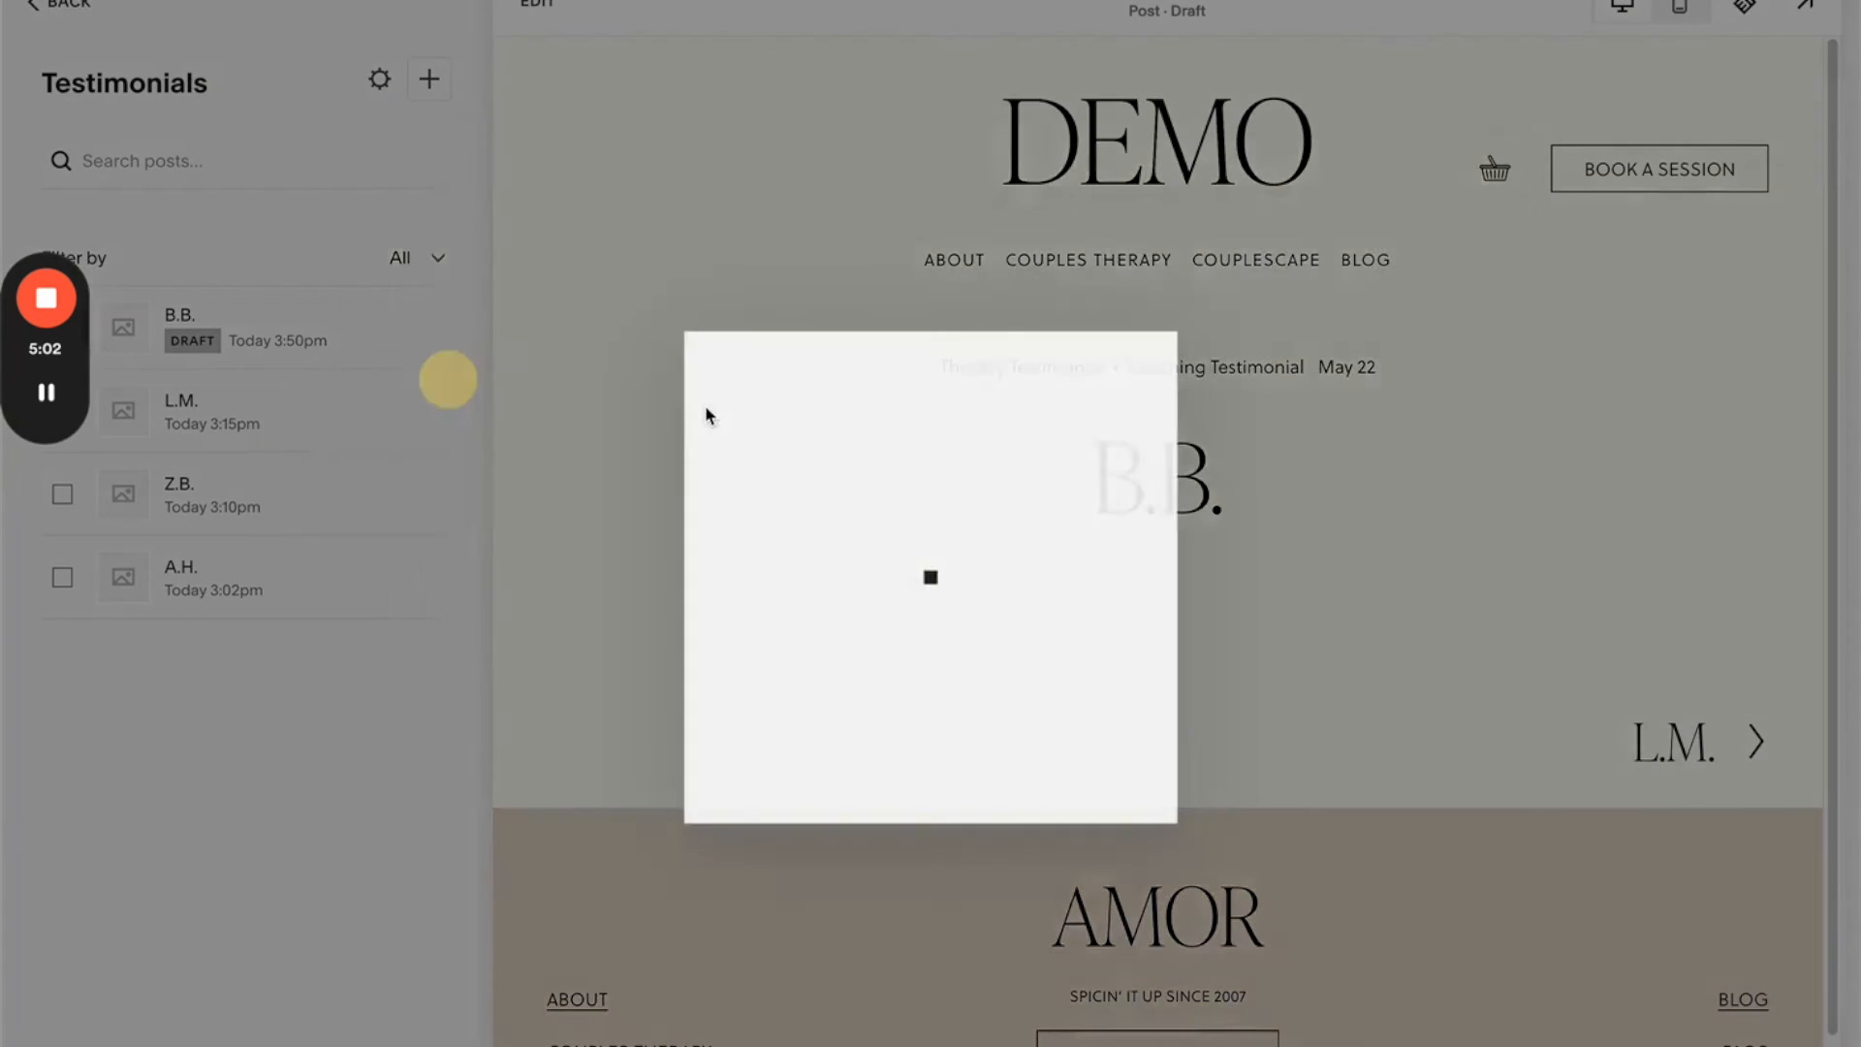
{"action": "left_click", "coordinate": [470, 393]}
{"action": "left_click", "coordinate": [1263, 371]}
{"action": "left_click", "coordinate": [1060, 511]}
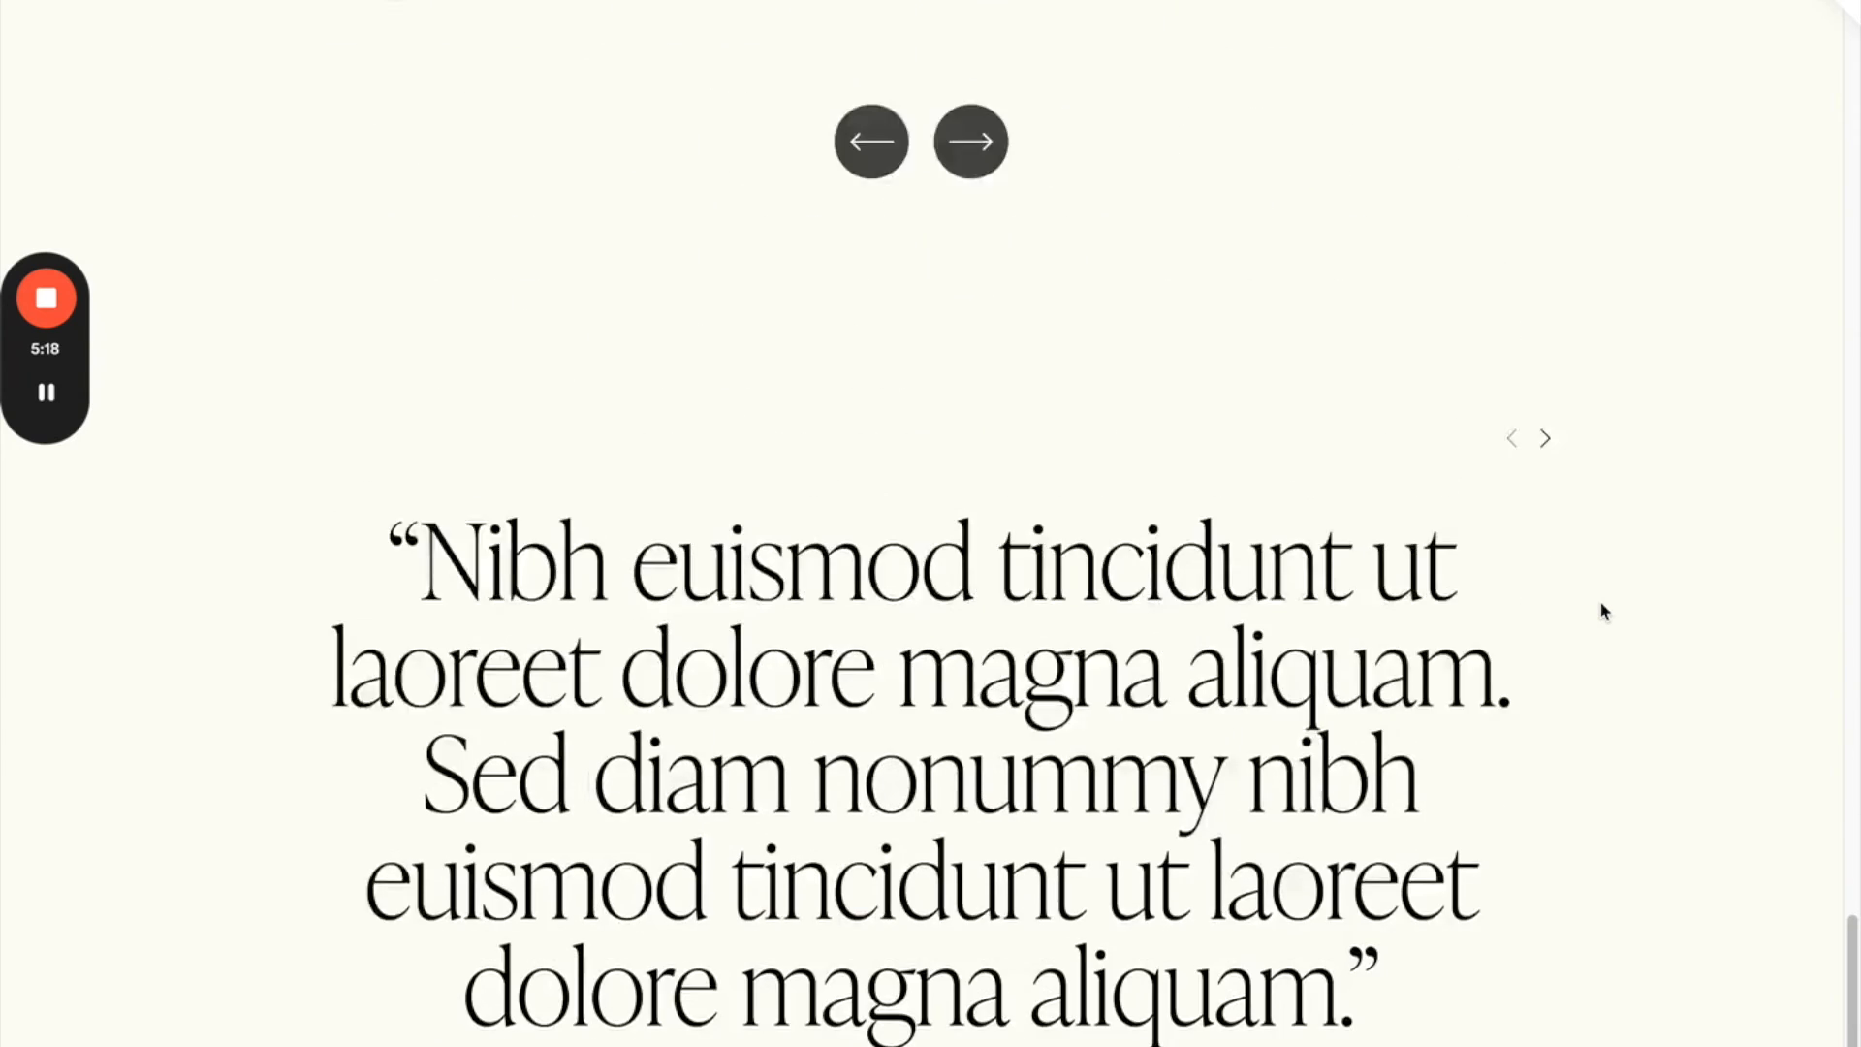
- Check the About page's coaching slider in the full-screen preview by moving forward and back through its testimonials
{"action": "scroll", "coordinate": [1604, 611], "scroll_direction": "down", "scroll_amount": 5}
{"action": "scroll", "coordinate": [1604, 611], "scroll_direction": "up", "scroll_amount": 5}
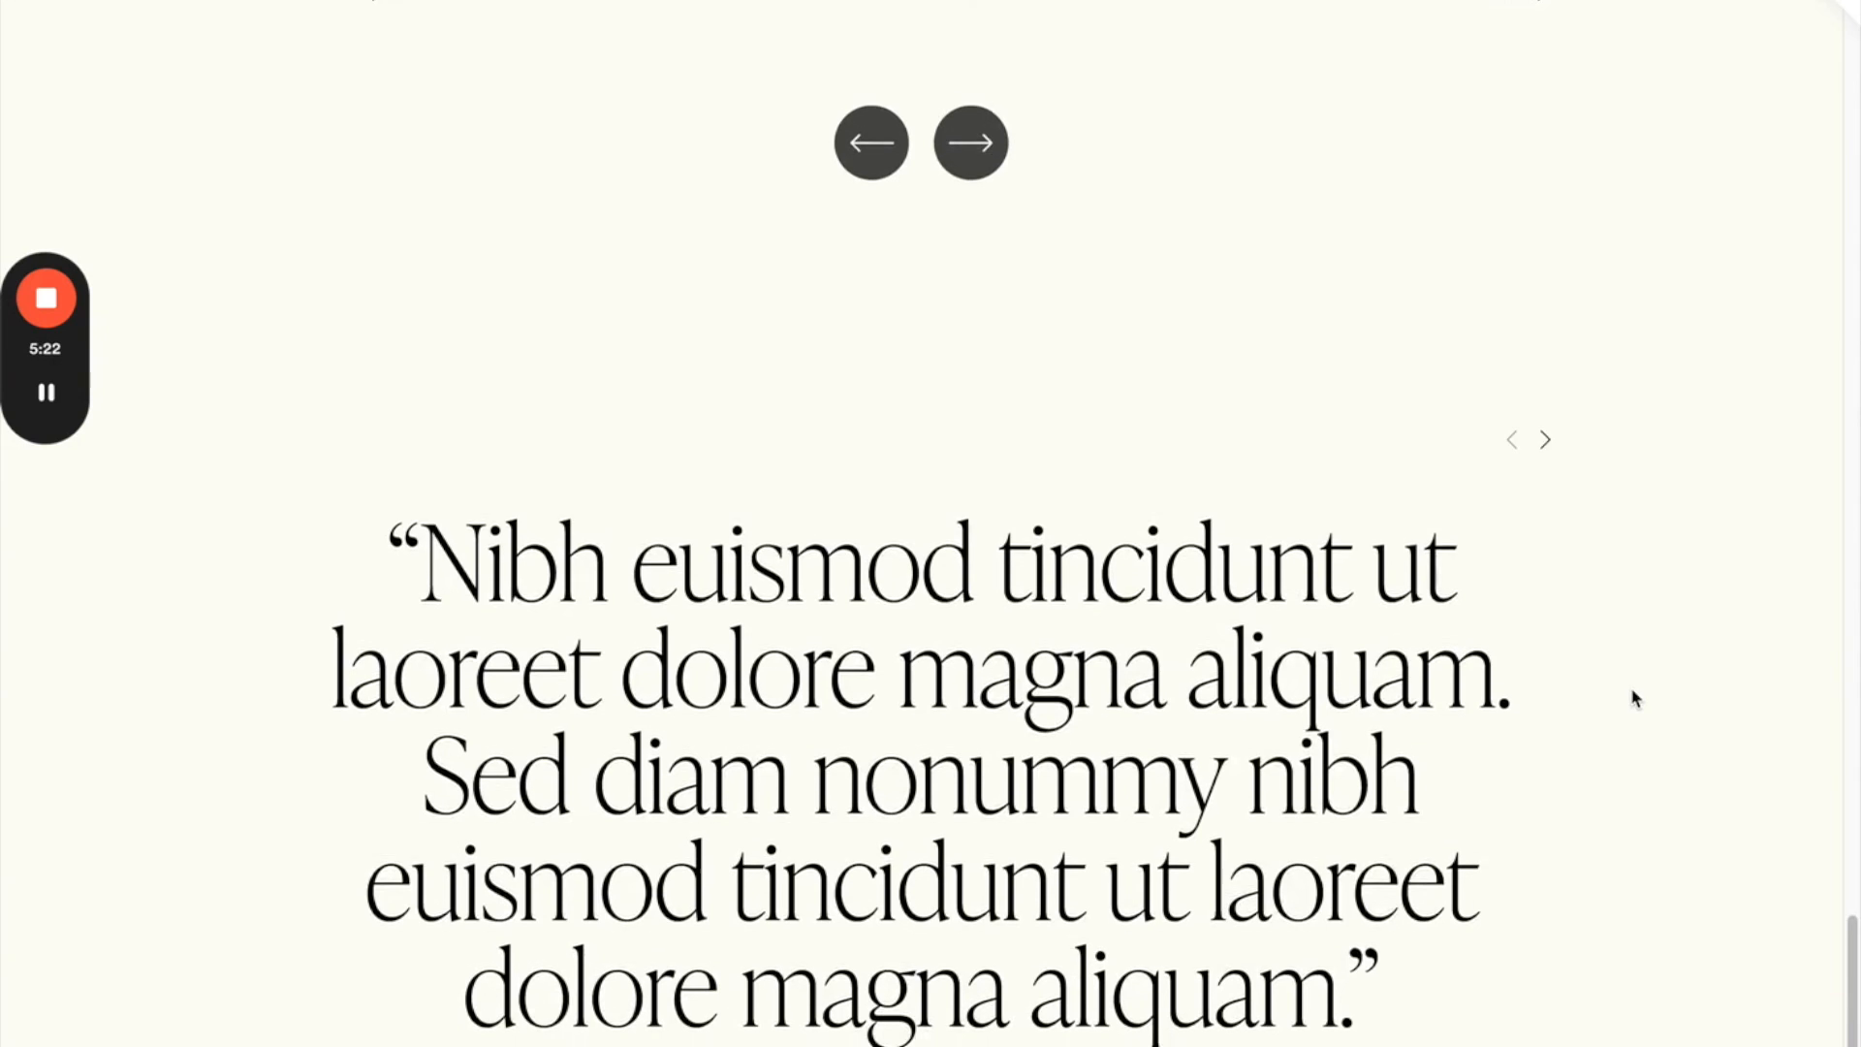
{"action": "scroll", "coordinate": [1632, 698], "scroll_direction": "down", "scroll_amount": 1}
{"action": "left_click", "coordinate": [1549, 364]}
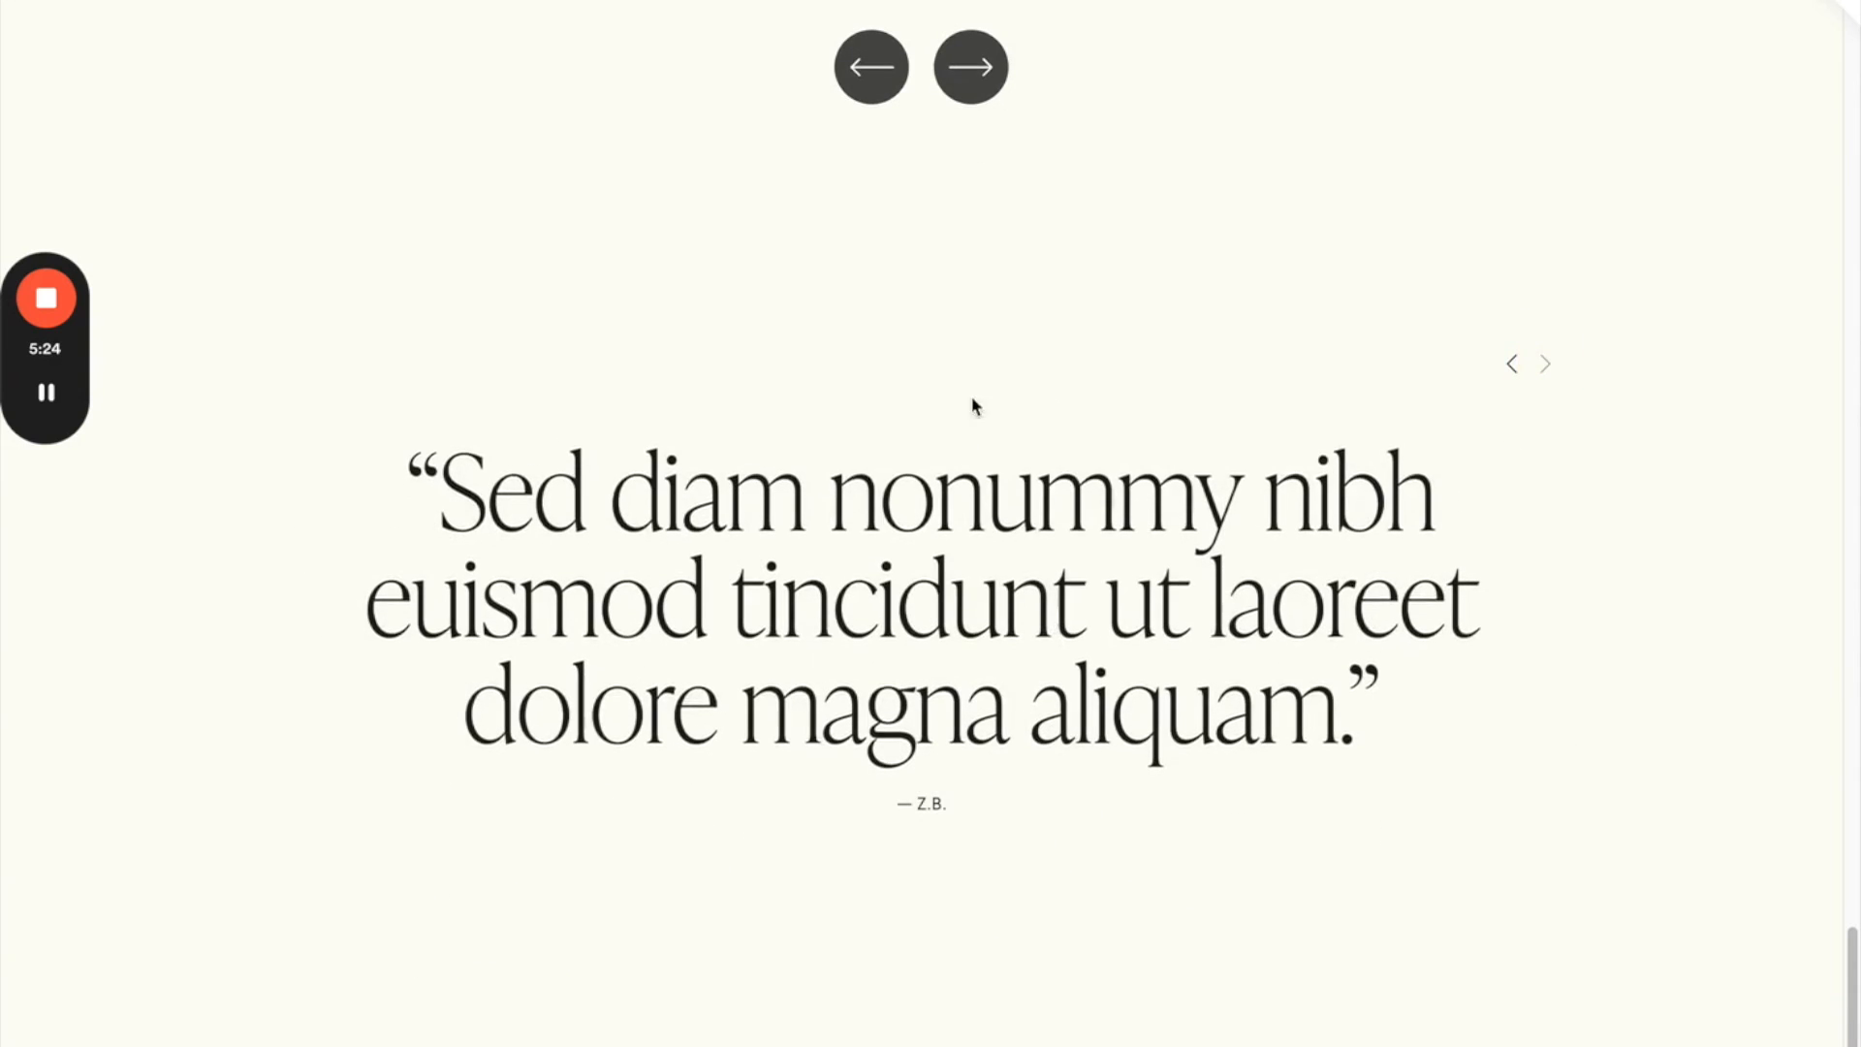
{"action": "left_click", "coordinate": [1514, 366]}
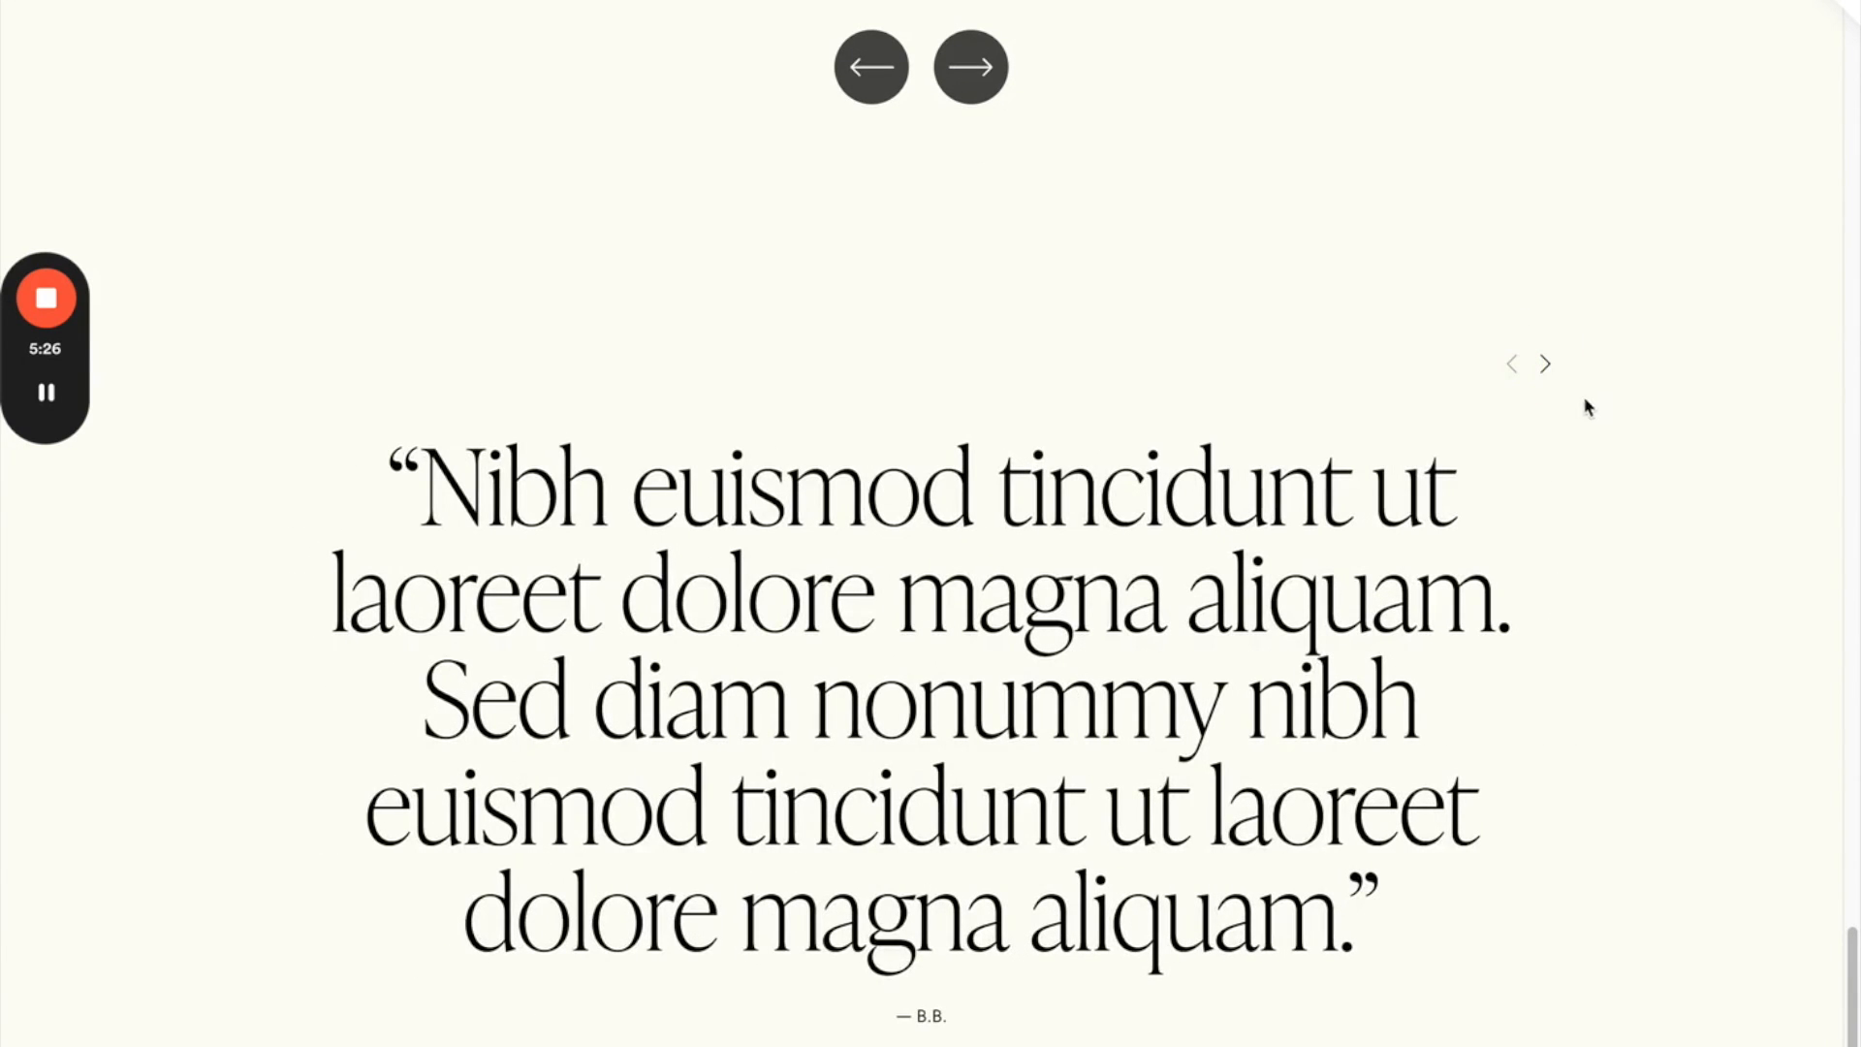
{"action": "left_click", "coordinate": [1547, 366]}
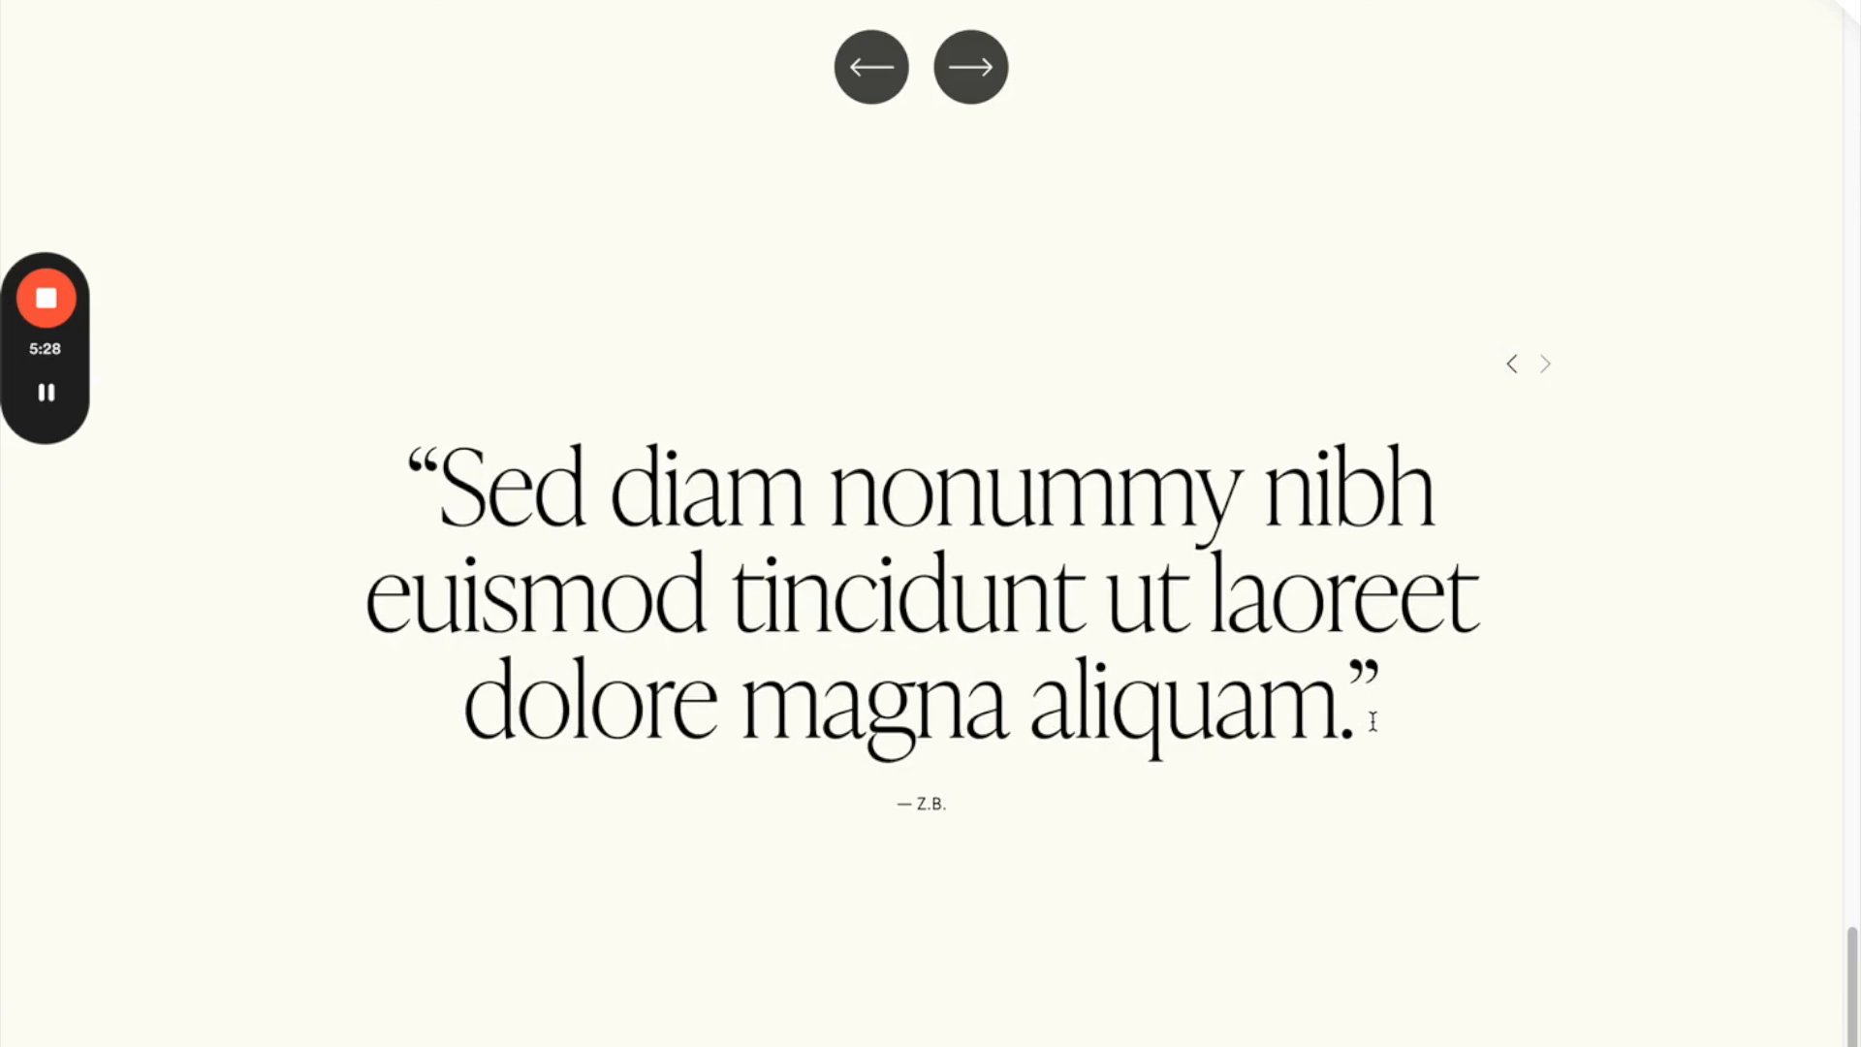